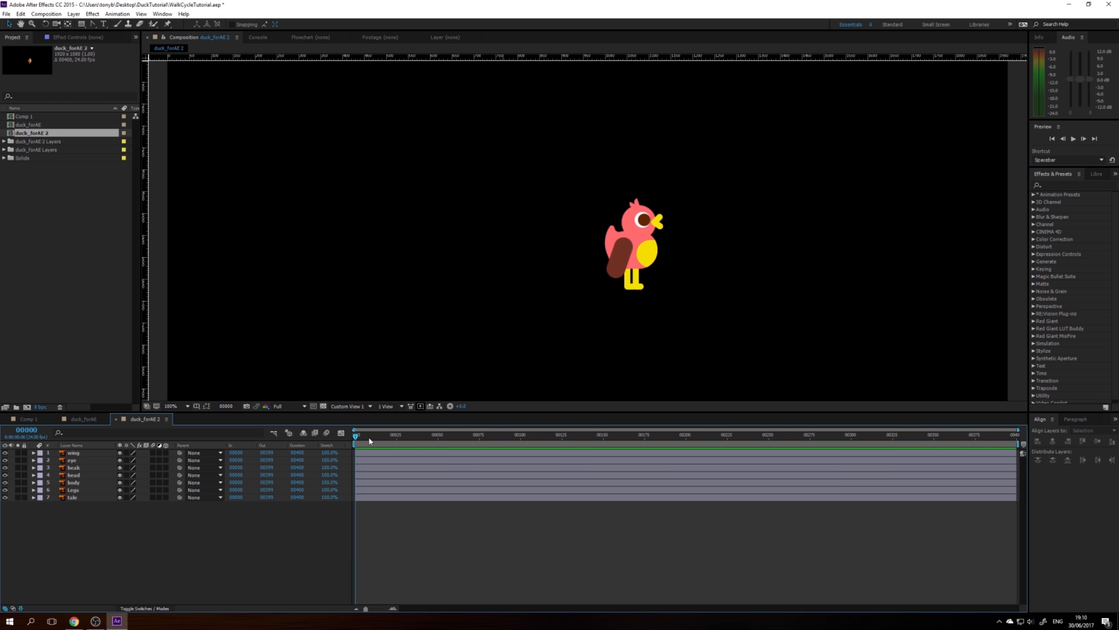
pyautogui.click(86, 453)
pyautogui.keyDown('shift'); pyautogui.click(83, 496); pyautogui.keyUp('shift')
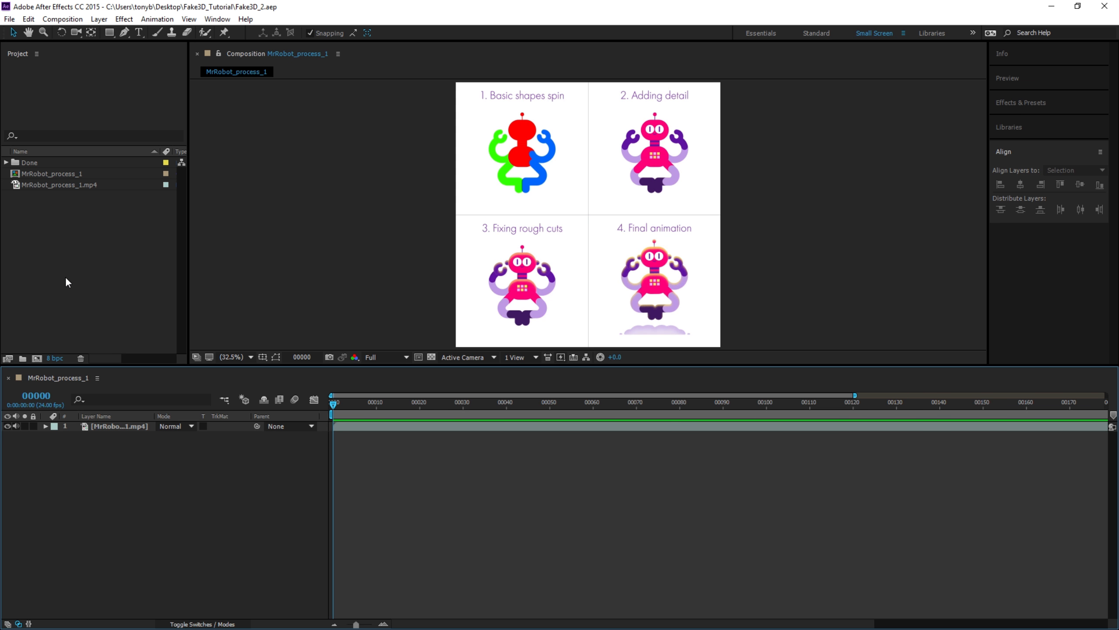
# Import Robot_Ae.ai as Composition - Retain Layer Sizes and open the resulting composition.
pyautogui.doubleClick(55, 249)
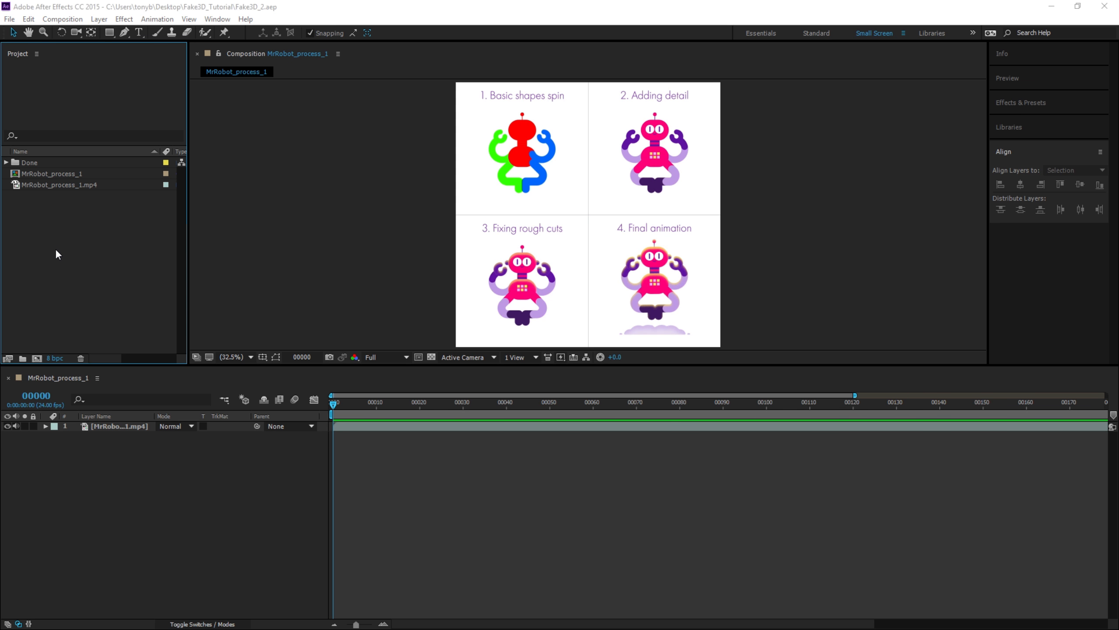
pyautogui.click(474, 208)
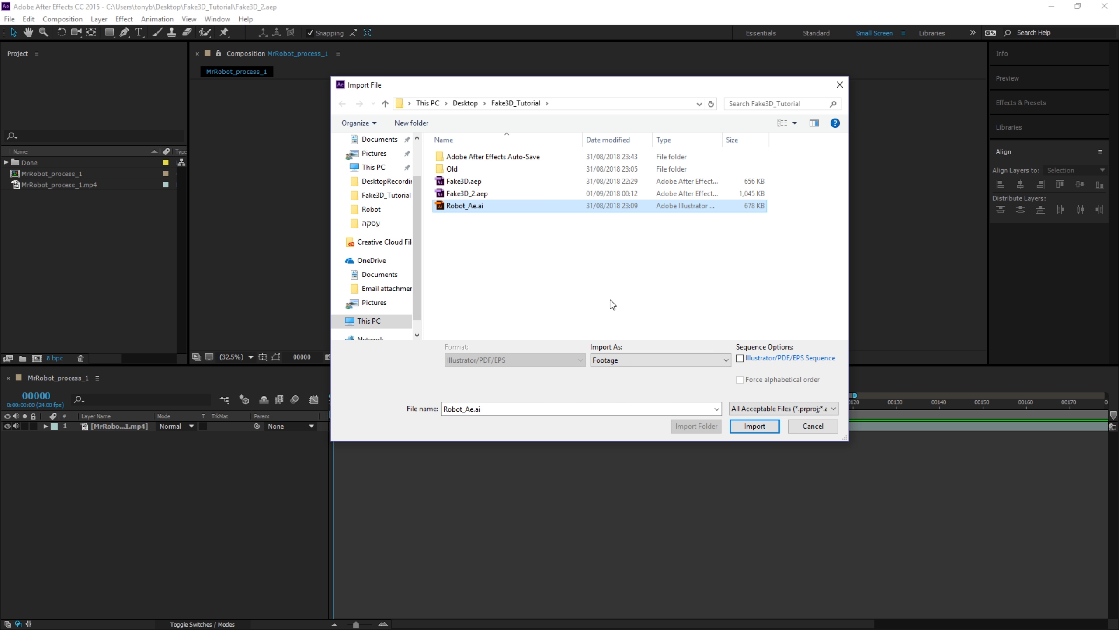
pyautogui.click(641, 360)
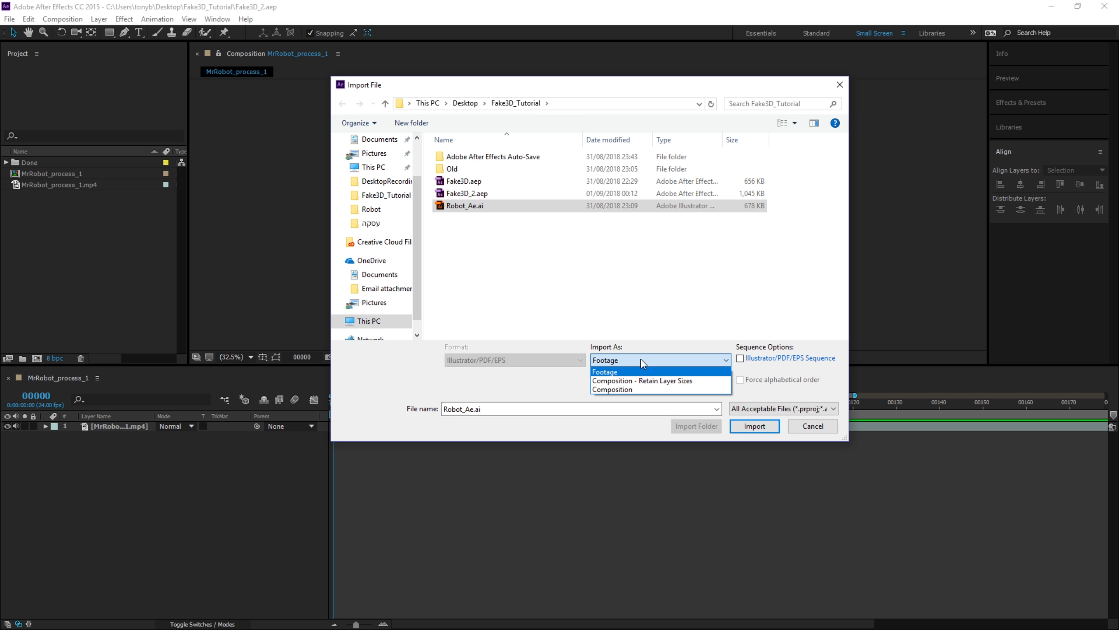
pyautogui.click(670, 380)
pyautogui.click(754, 426)
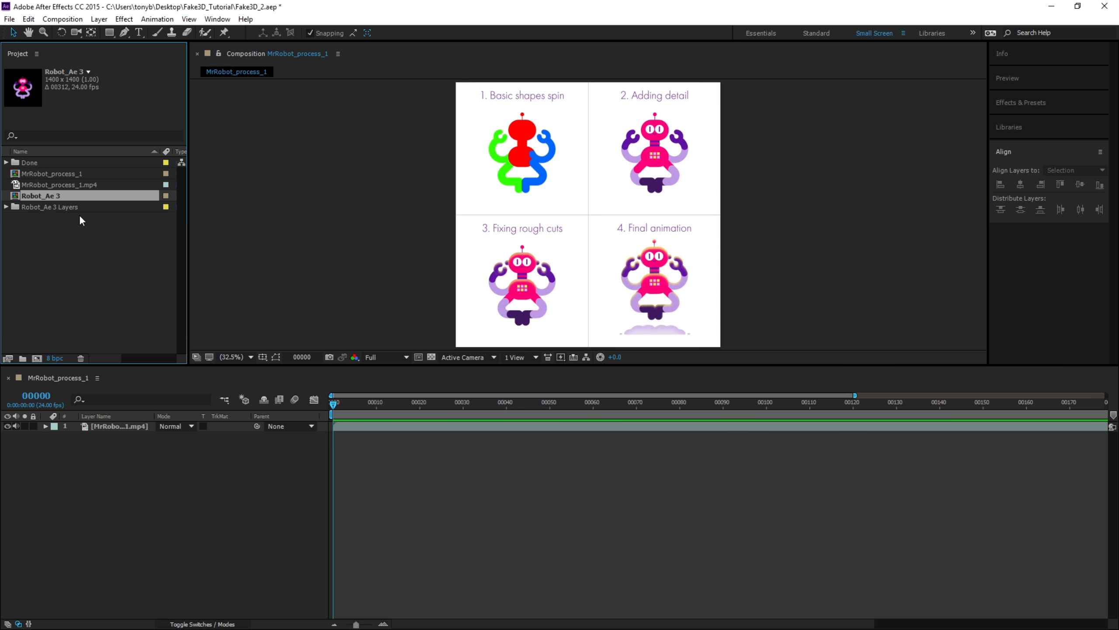
pyautogui.doubleClick(16, 197)
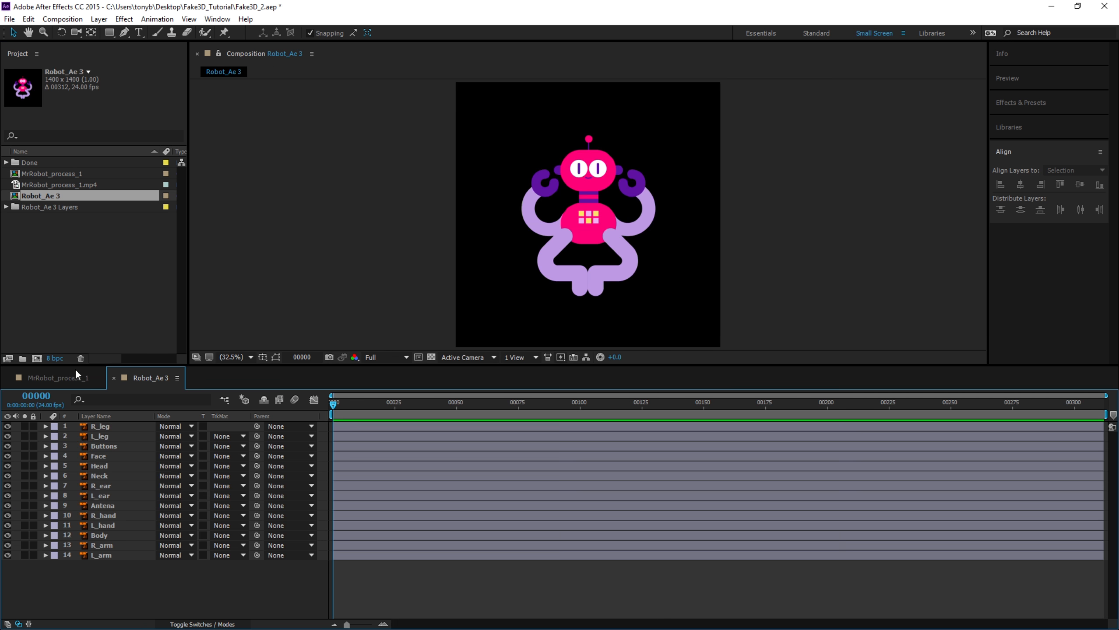
# Create shape layers from all of the robot's vector layers.
pyautogui.click(102, 437)
pyautogui.hotkey('ctrl', 'a')
pyautogui.rightClick(101, 438)
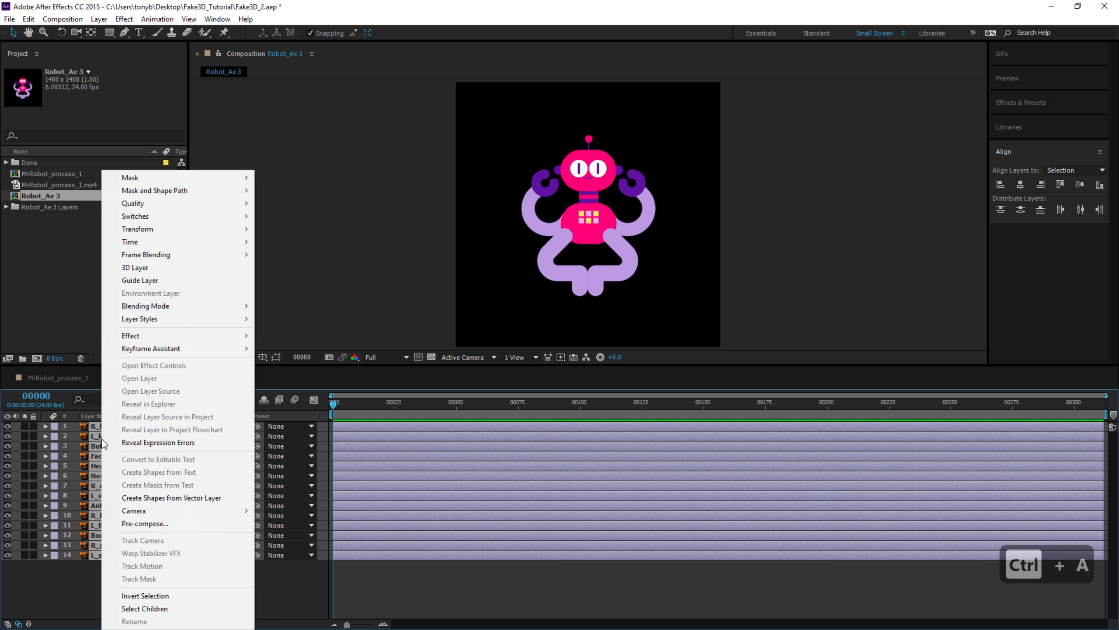
pyautogui.click(161, 498)
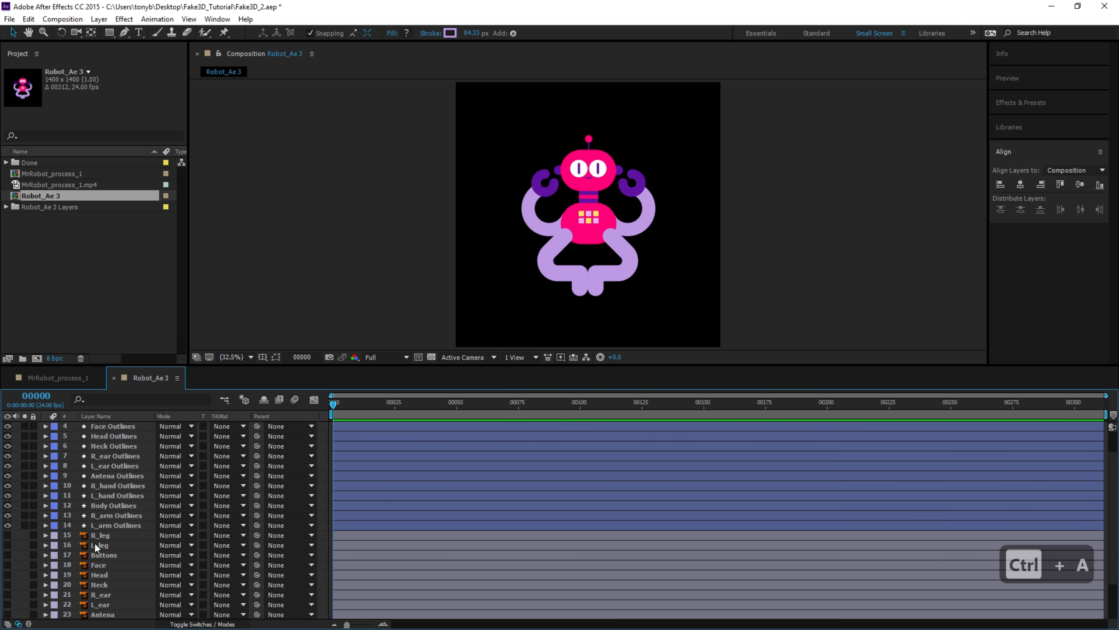
# Delete the original Illustrator layers from R_leg to L_arm, keeping only the Outlines shape layers.
pyautogui.click(96, 535)
pyautogui.scroll(-2, 96, 537)
pyautogui.keyDown('shift'); pyautogui.click(99, 613); pyautogui.keyUp('shift')
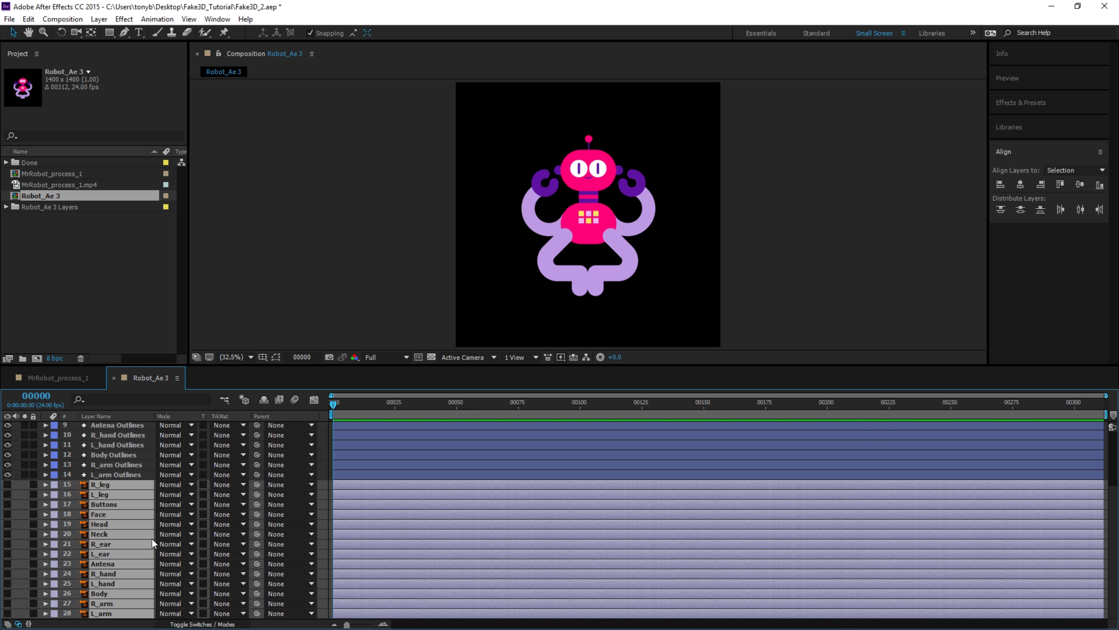
pyautogui.press('Delete')
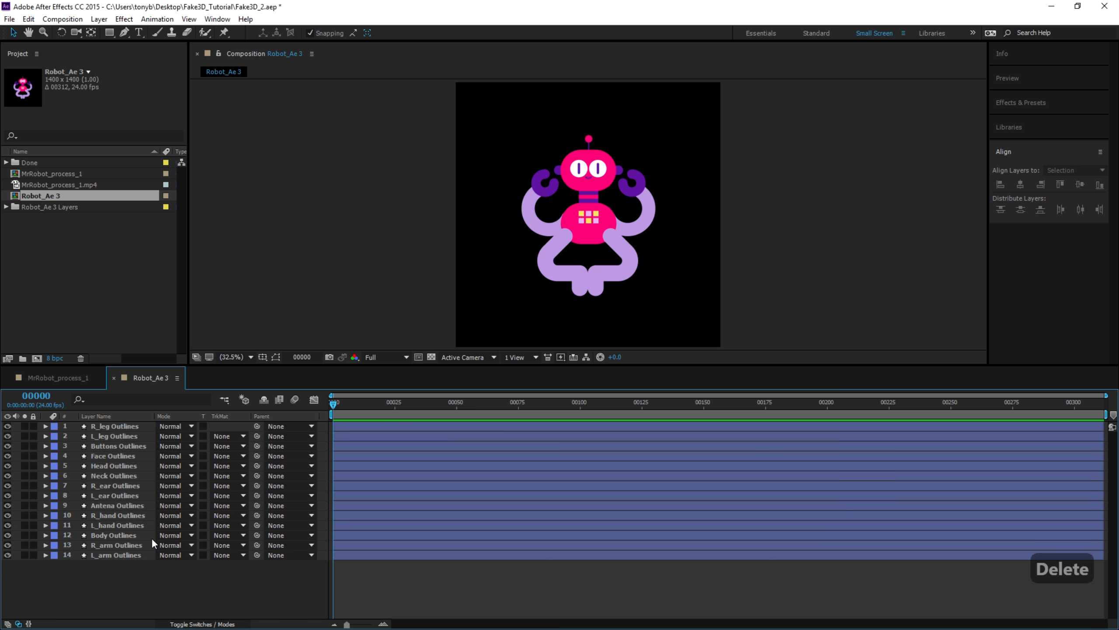
# Remove the "Outlines" suffix from the names of the R_leg, L_leg, Buttons and Face layers.
pyautogui.click(119, 427)
pyautogui.press('Return')
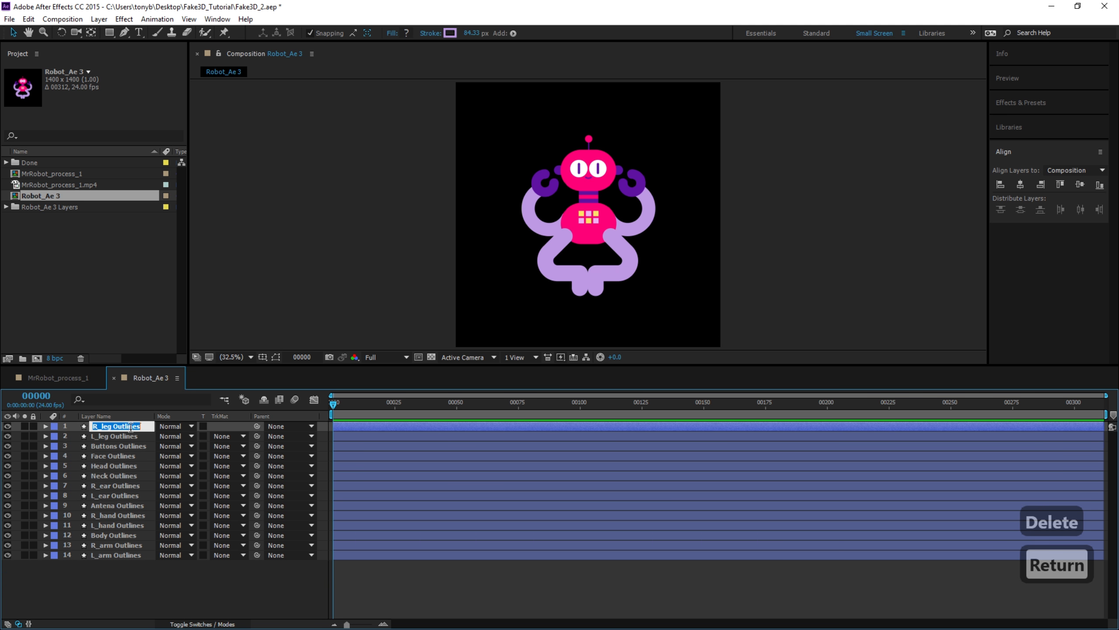
pyautogui.moveTo(138, 427); pyautogui.dragTo(111, 437)
pyautogui.press('BackSpace')
pyautogui.click(116, 437)
pyautogui.press('Return')
pyautogui.press('BackSpace')
pyautogui.click(115, 447)
pyautogui.press('Return')
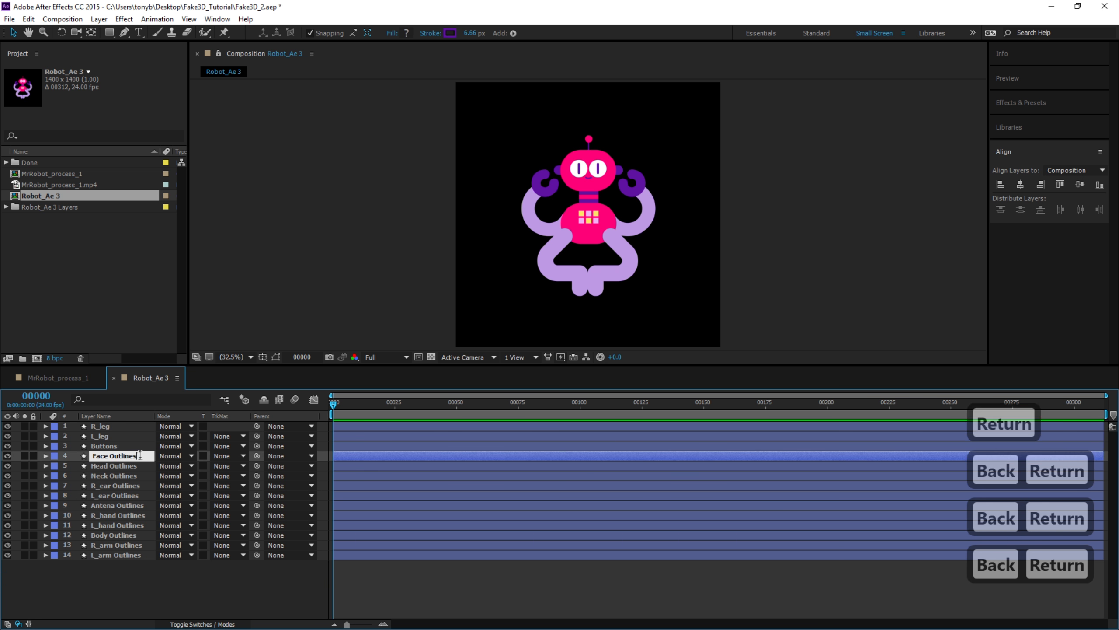
pyautogui.press('BackSpace')
# Remove the "Outlines" suffix from all remaining layer names, including R_ear and L_ear.
pyautogui.click(115, 486)
pyautogui.press('Return')
pyautogui.moveTo(140, 485); pyautogui.dragTo(112, 485)
pyautogui.press('BackSpace')
pyautogui.click(115, 495)
pyautogui.press('Return')
pyautogui.moveTo(139, 496); pyautogui.dragTo(112, 495)
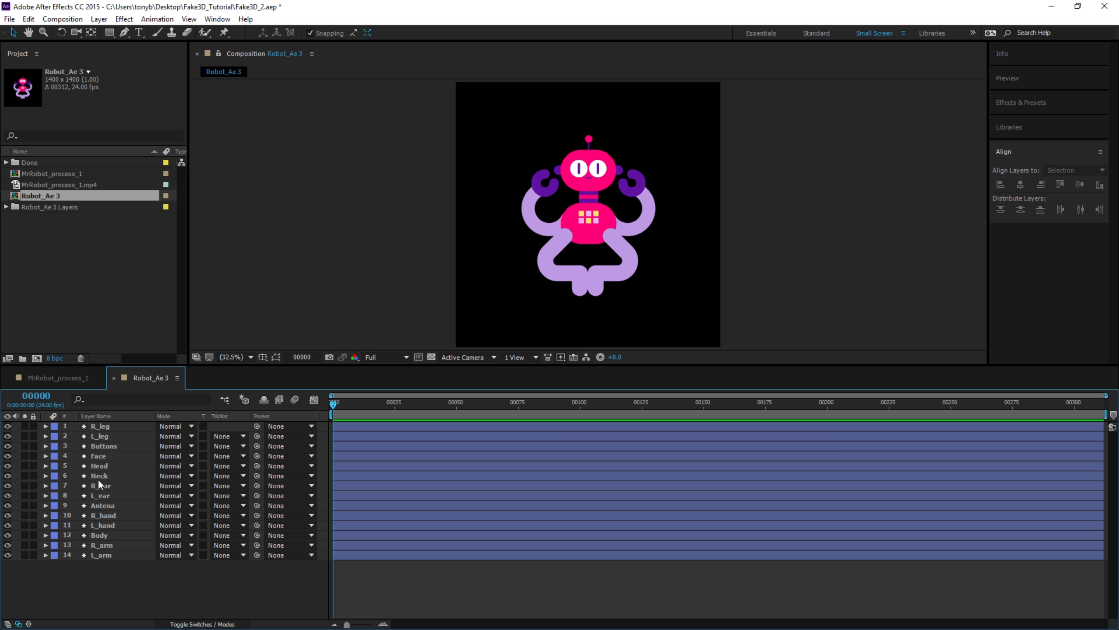
# Assign the Sea Foam label colour to the Face, Head, Antena, R_ear and L_ear layers.
pyautogui.click(105, 465)
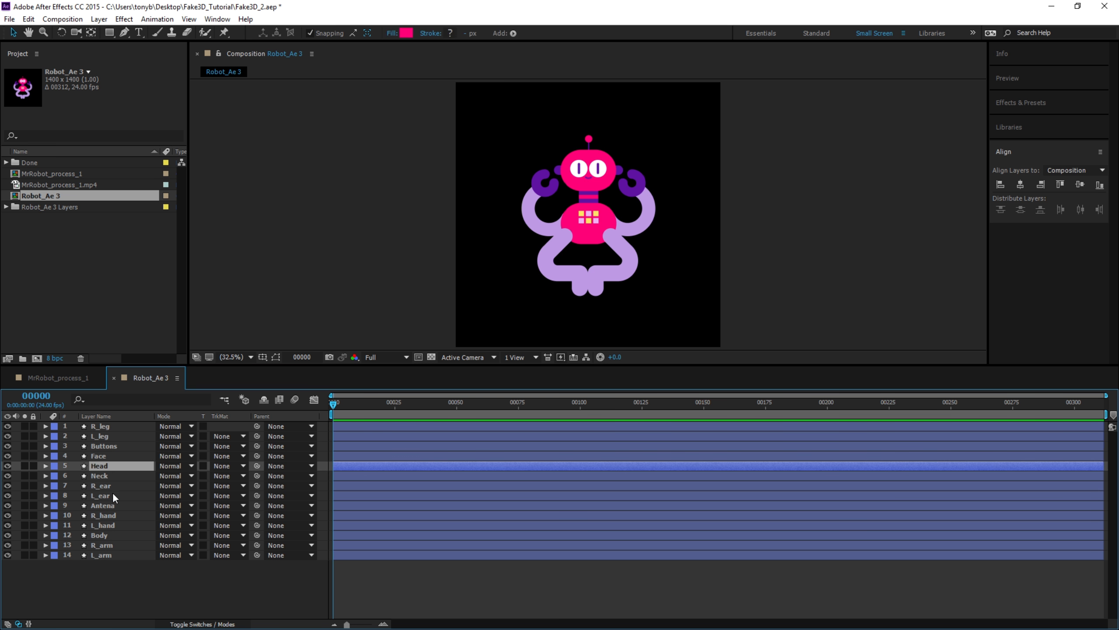
pyautogui.keyDown('ctrl'); pyautogui.click(98, 456); pyautogui.keyUp('ctrl')
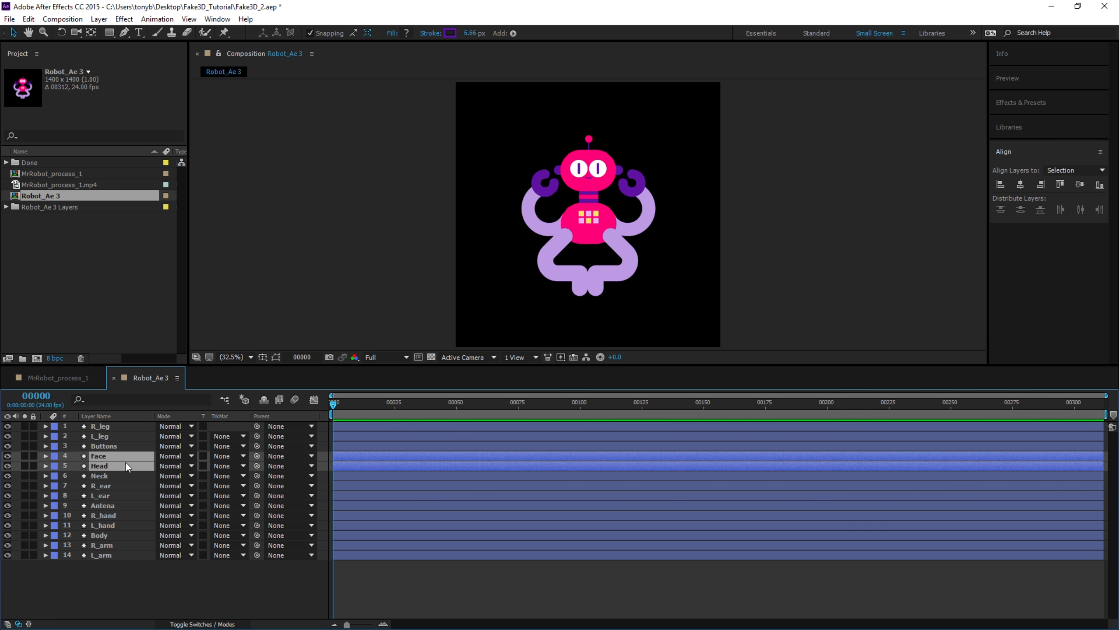
pyautogui.keyDown('ctrl'); pyautogui.click(106, 505); pyautogui.keyUp('ctrl')
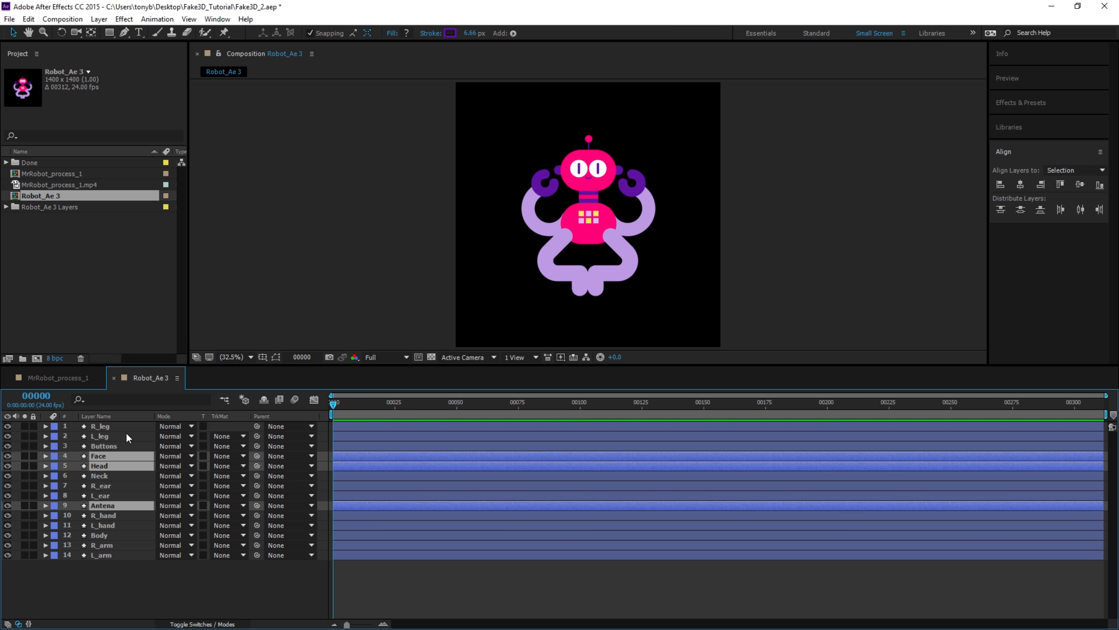
pyautogui.click(53, 455)
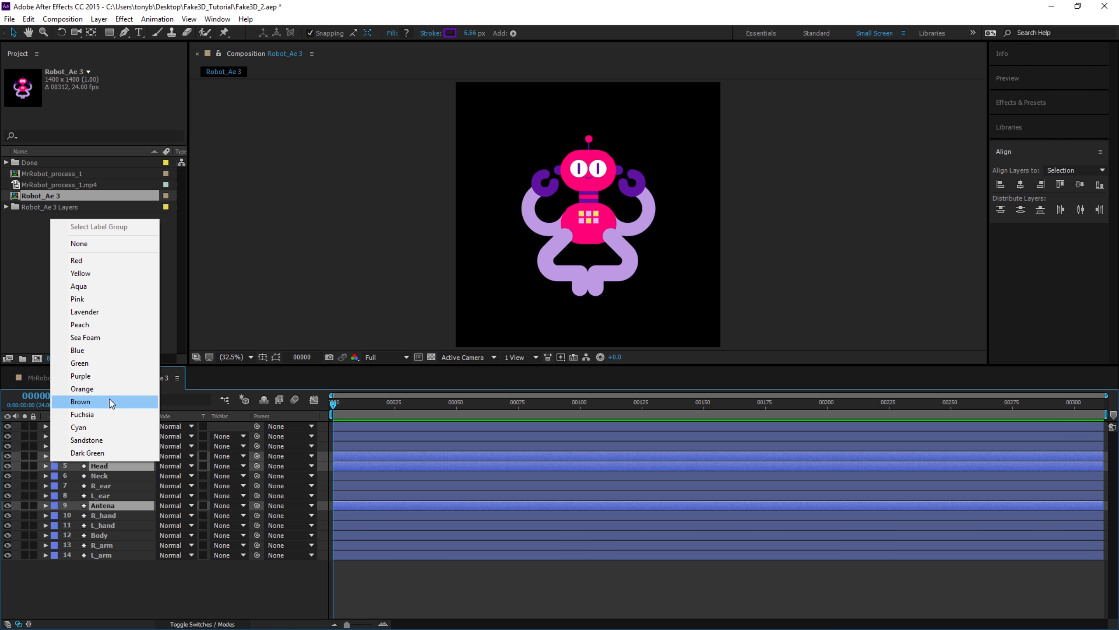
pyautogui.click(103, 337)
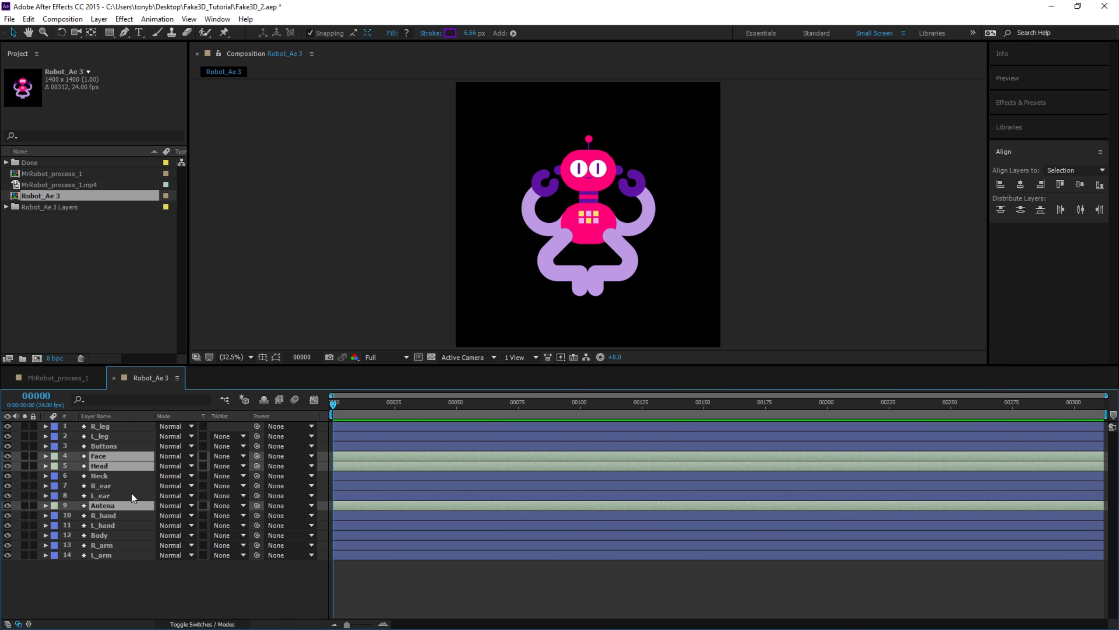
pyautogui.click(108, 487)
pyautogui.keyDown('ctrl'); pyautogui.click(63, 493); pyautogui.keyUp('ctrl')
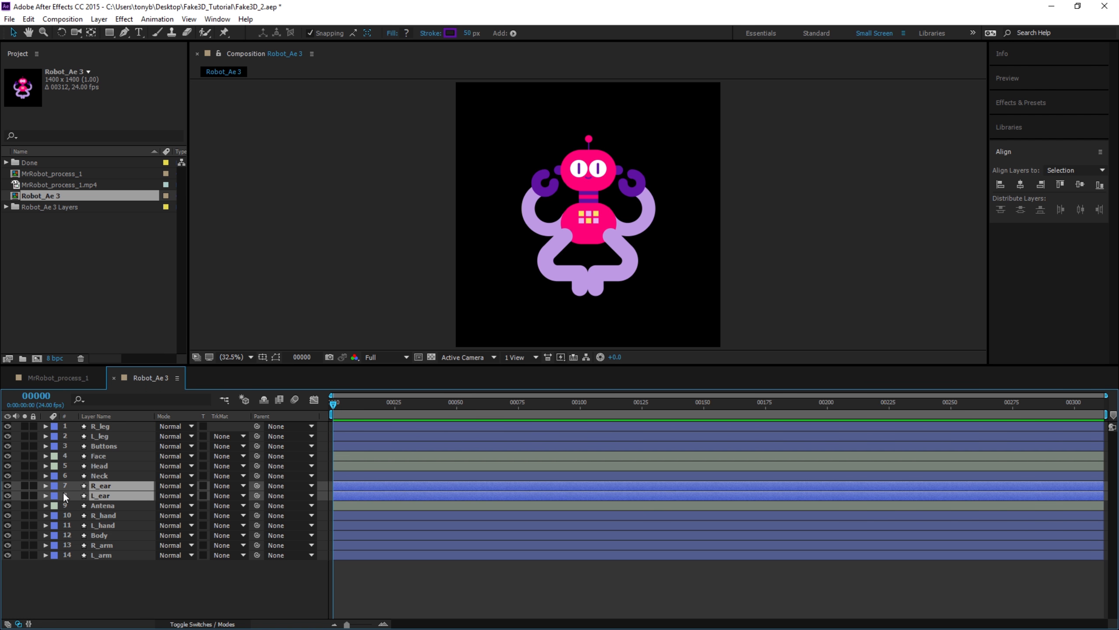
pyautogui.click(53, 493)
pyautogui.click(87, 367)
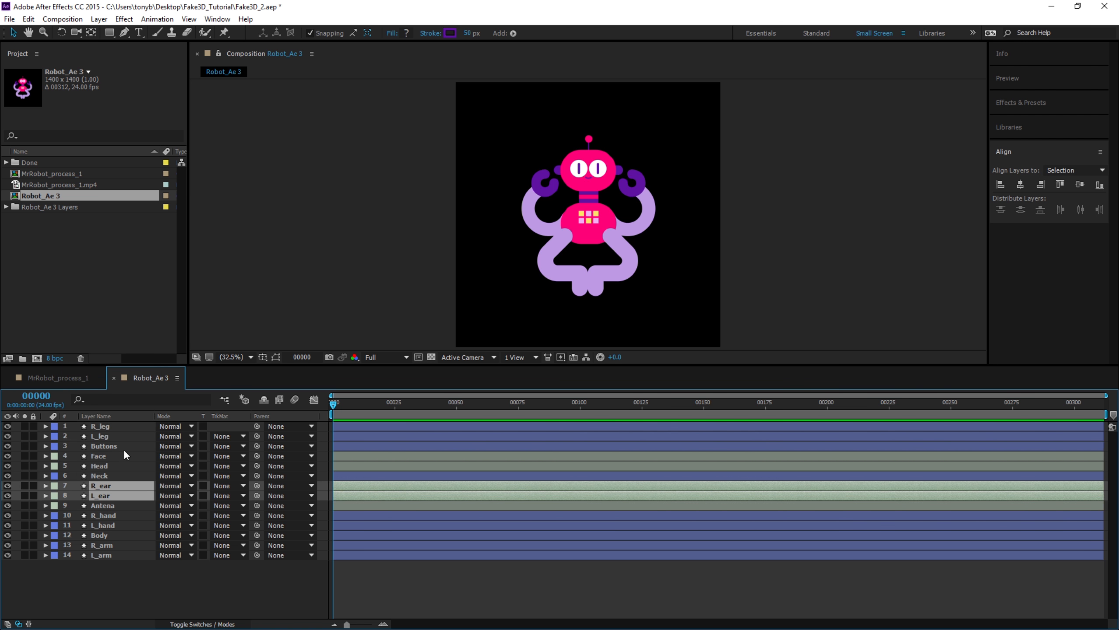
# Assign the Red label colour to the R_leg and L_leg layers.
pyautogui.click(106, 429)
pyautogui.keyDown('ctrl'); pyautogui.click(105, 434); pyautogui.keyUp('ctrl')
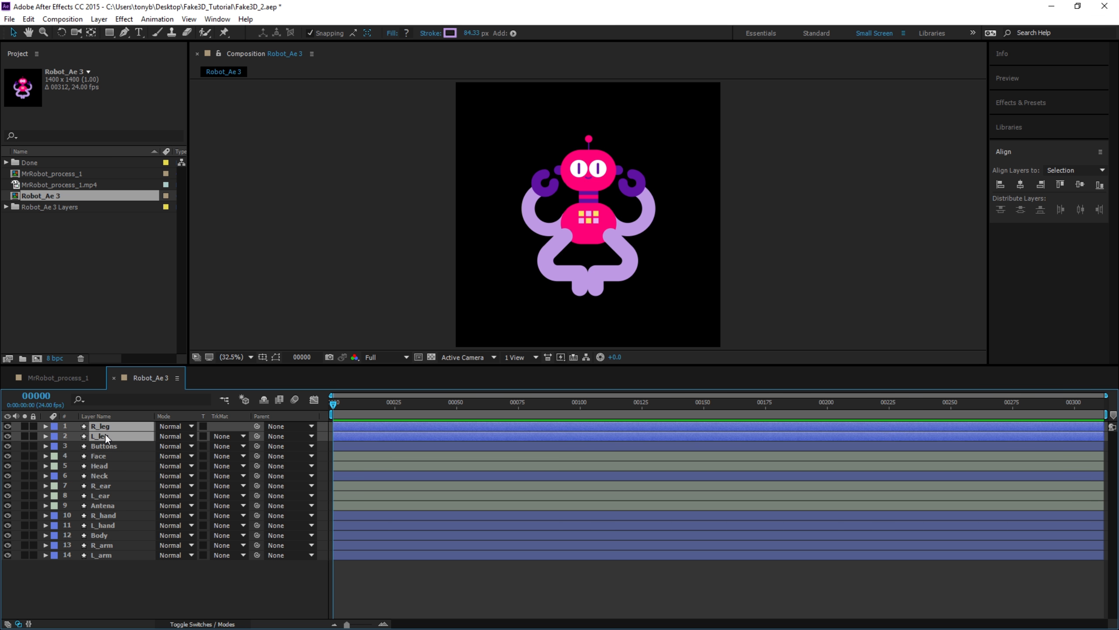
pyautogui.click(55, 436)
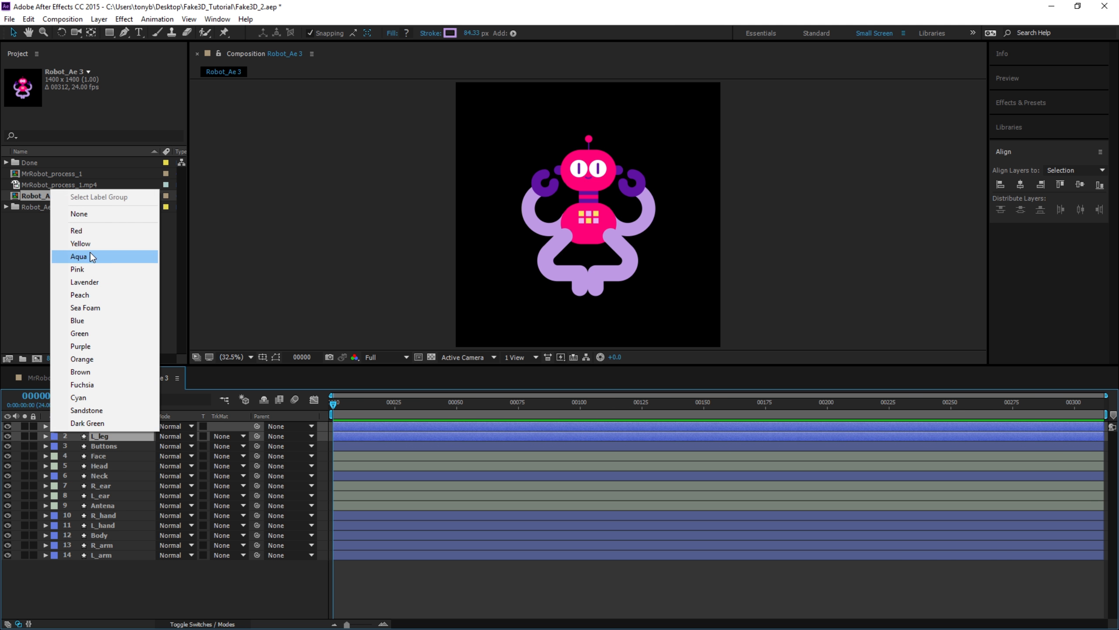
pyautogui.click(77, 230)
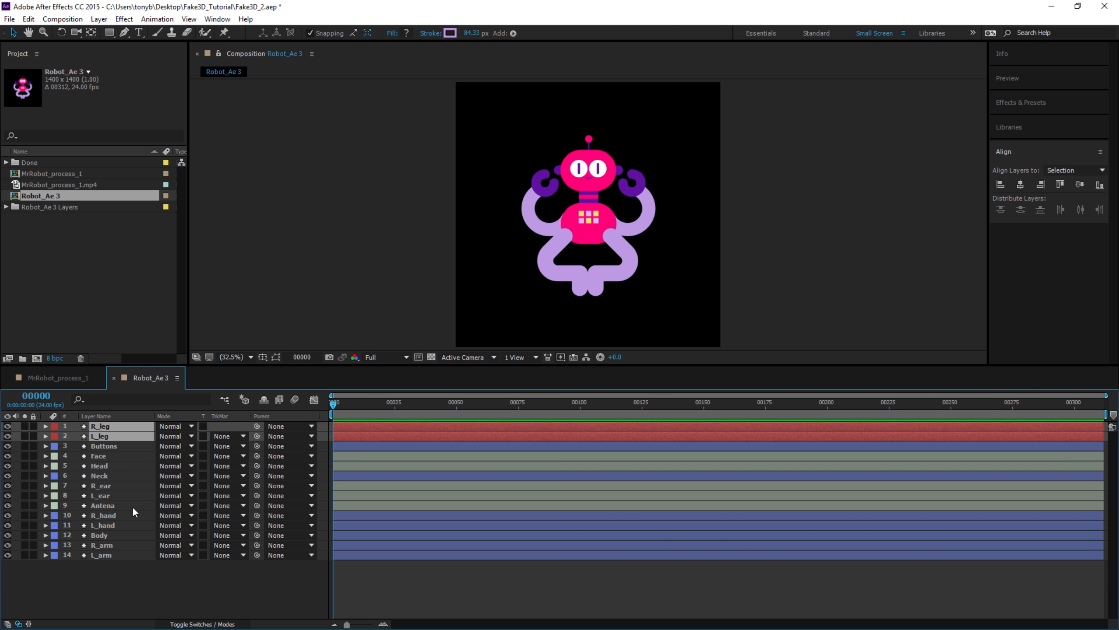
# Assign the Peach label colour to the R_hand, L_hand, R_arm and L_arm layers and clear the selection.
pyautogui.click(108, 557)
pyautogui.keyDown('ctrl'); pyautogui.click(101, 545); pyautogui.keyUp('ctrl')
pyautogui.keyDown('ctrl'); pyautogui.click(107, 525); pyautogui.keyUp('ctrl')
pyautogui.keyDown('ctrl'); pyautogui.click(109, 518); pyautogui.keyUp('ctrl')
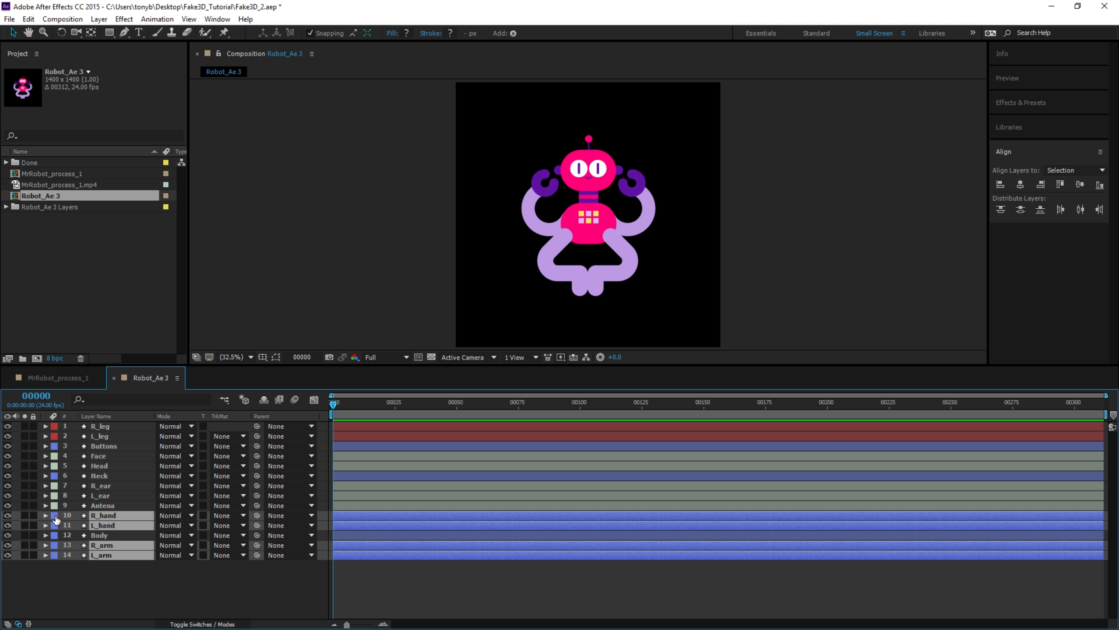
pyautogui.click(54, 515)
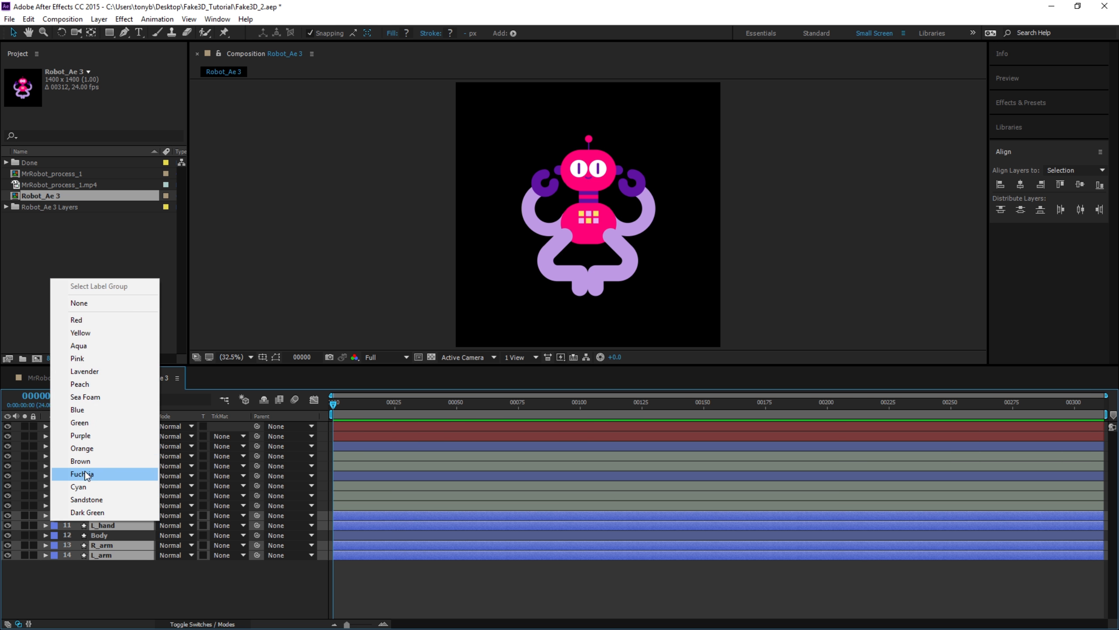
pyautogui.click(96, 384)
pyautogui.click(101, 579)
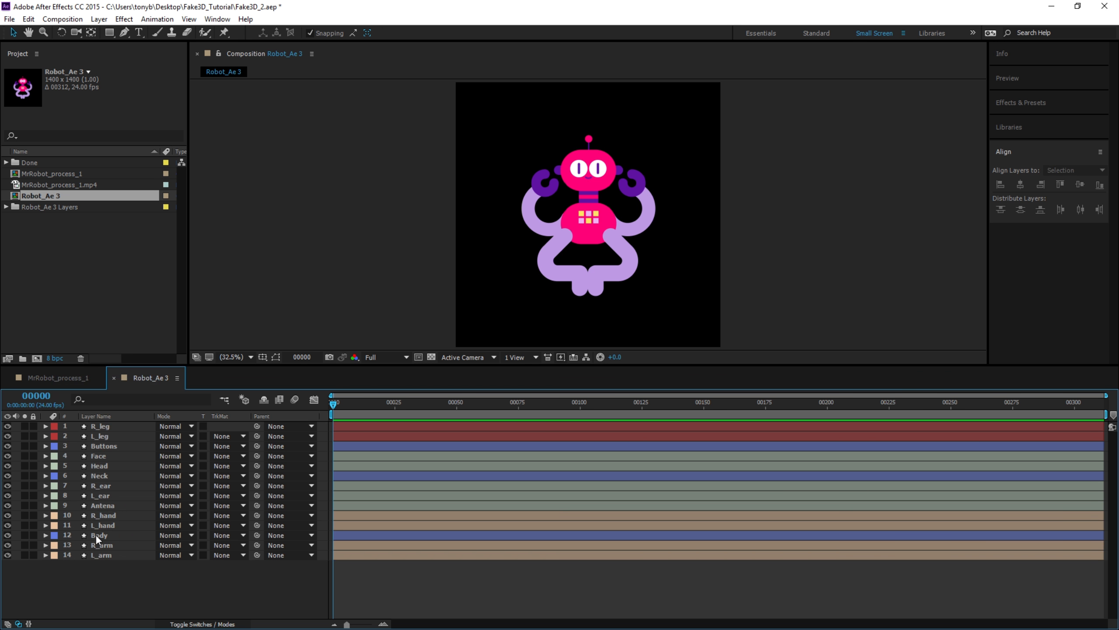
pyautogui.click(95, 534)
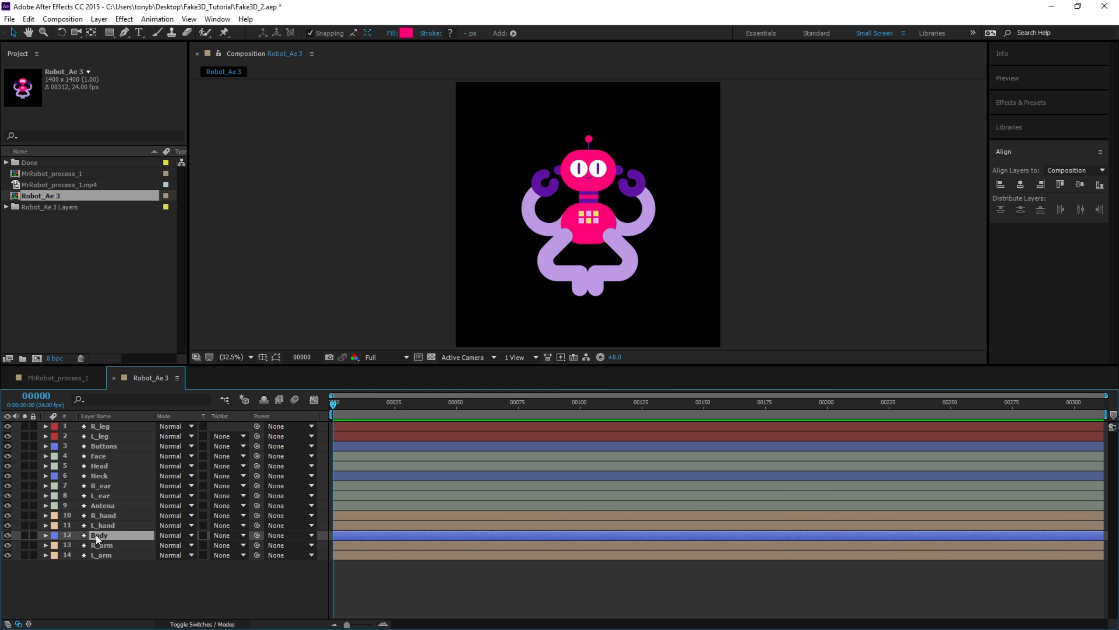
pyautogui.click(98, 476)
pyautogui.click(105, 445)
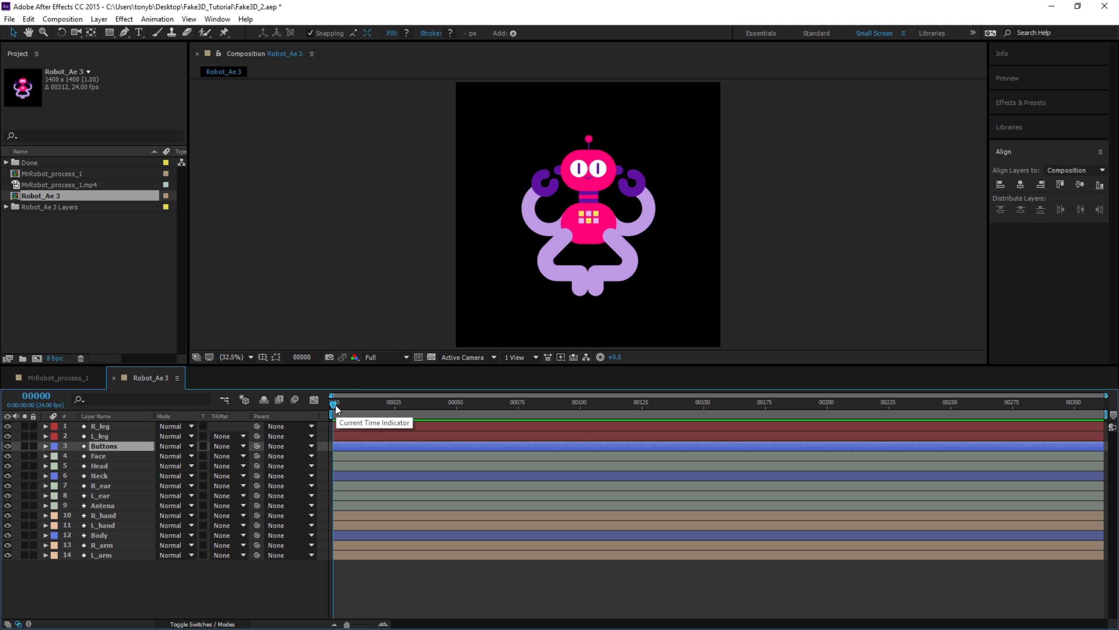
# End the composition's work area at frame 120 and return the current time to frame 0.
pyautogui.moveTo(336, 406); pyautogui.dragTo(630, 418)
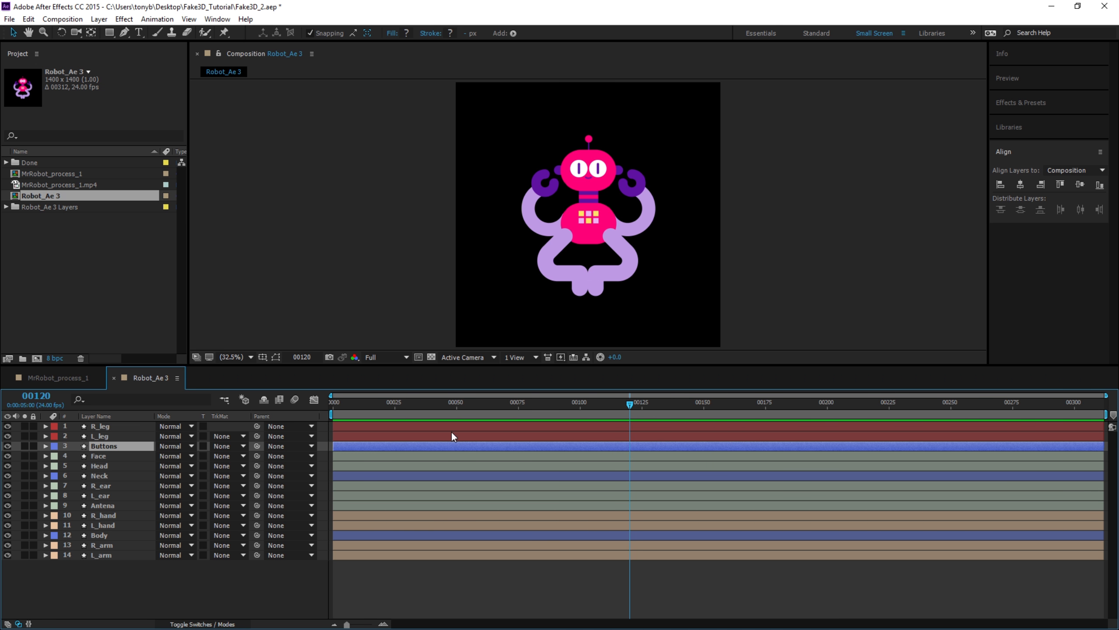
pyautogui.keyDown('ctrl'); pyautogui.click(41, 400); pyautogui.keyUp('ctrl')
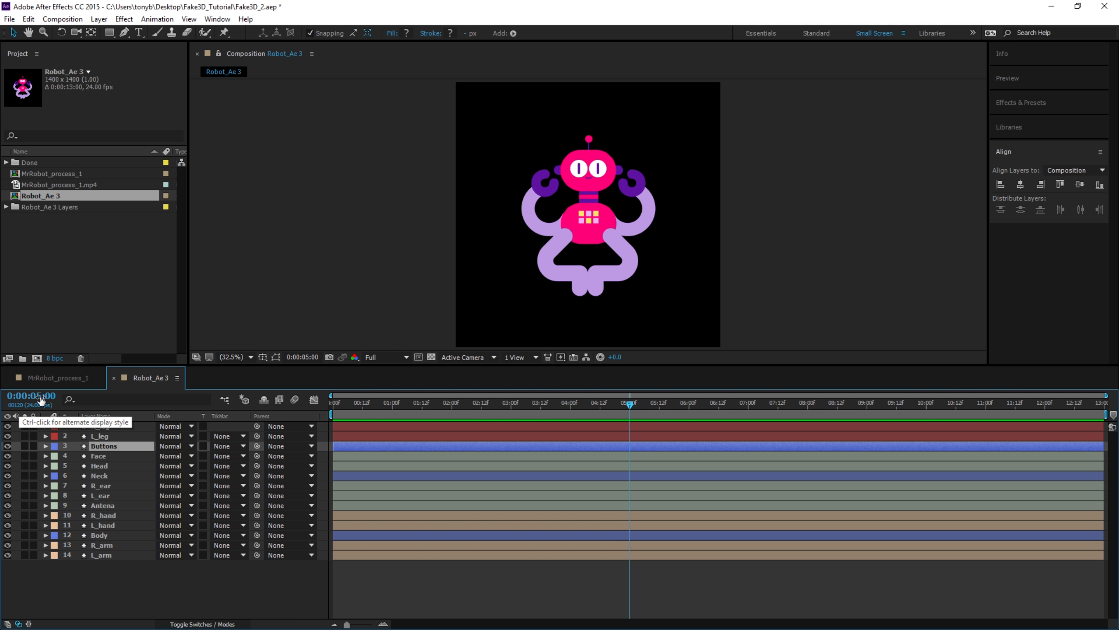
pyautogui.keyDown('ctrl'); pyautogui.click(38, 399); pyautogui.keyUp('ctrl')
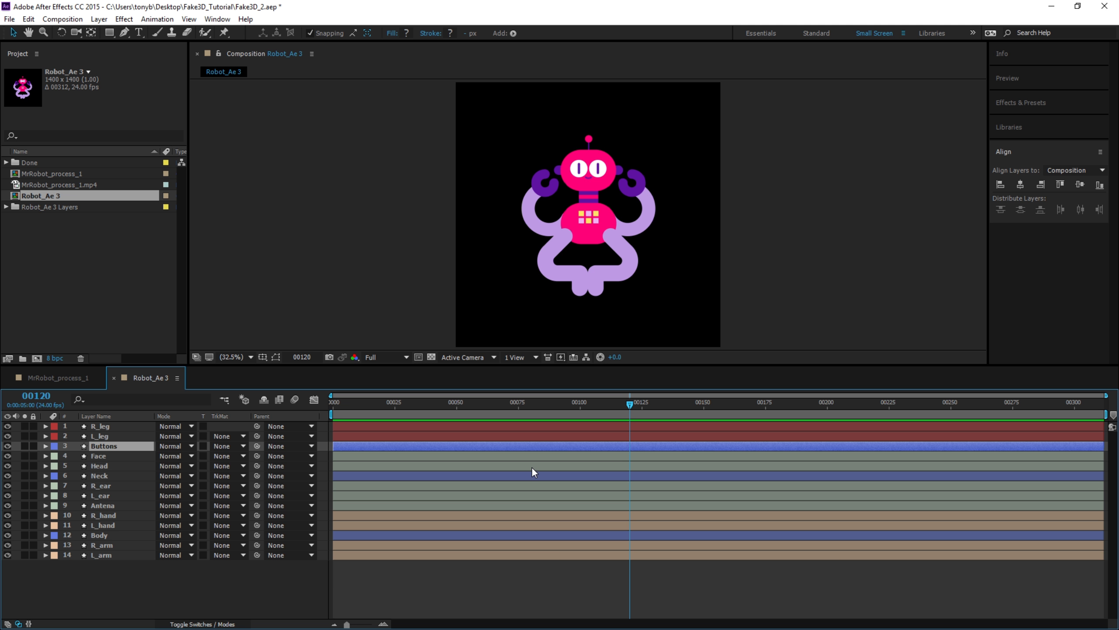
pyautogui.press('n')
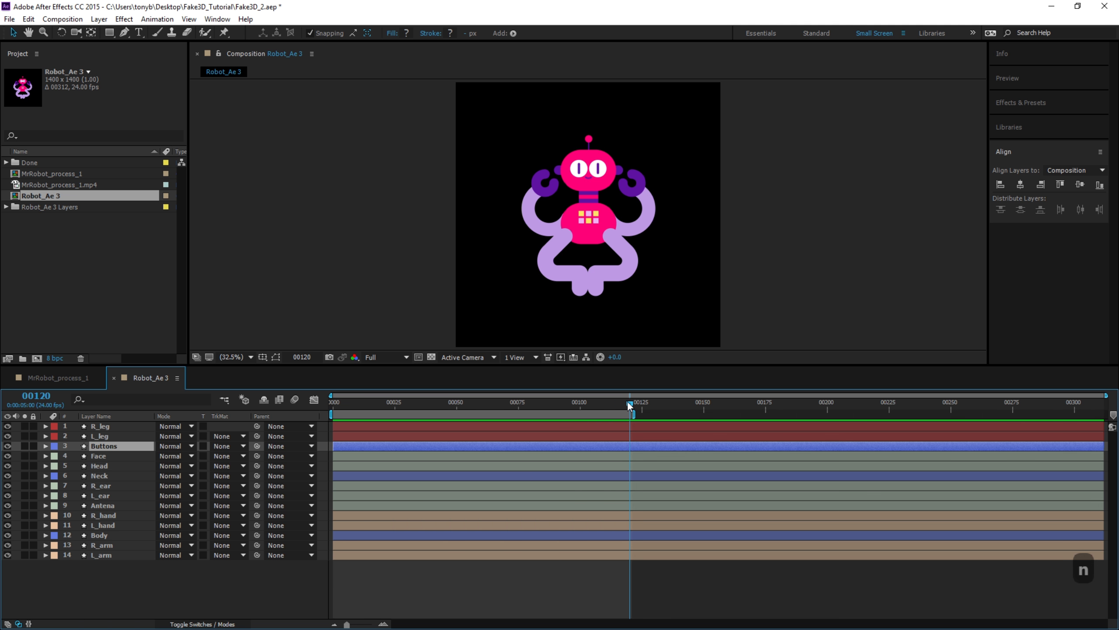
pyautogui.moveTo(629, 405); pyautogui.dragTo(333, 405)
# Duplicate the arm, hand, leg and ear layers of both sides and bring the copies to the front of the layer stack.
pyautogui.click(99, 555)
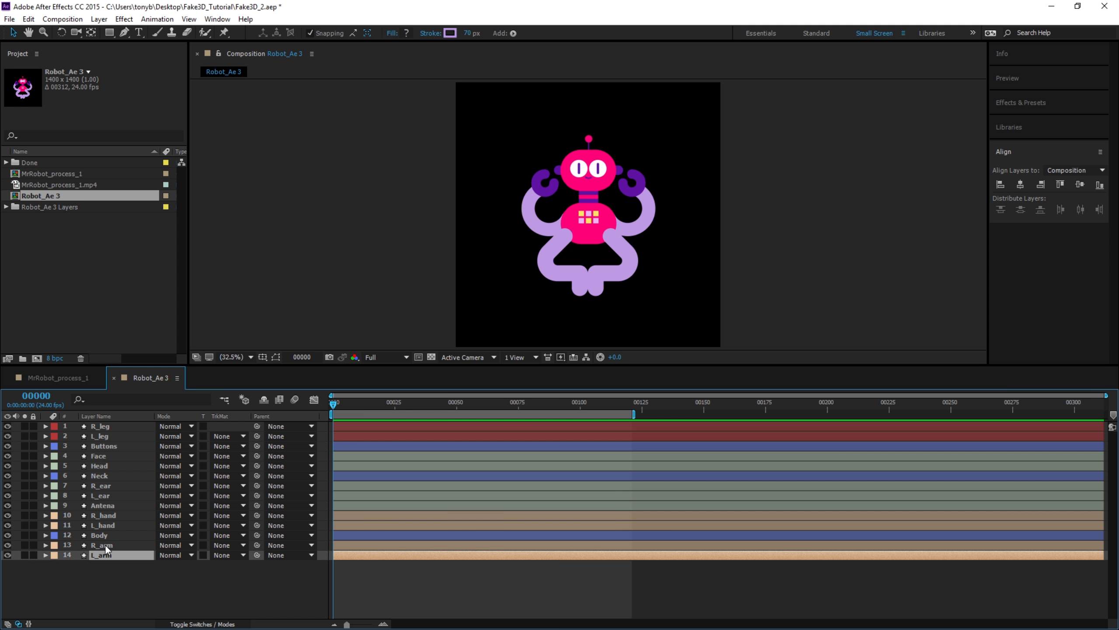
pyautogui.keyDown('ctrl'); pyautogui.click(104, 545); pyautogui.keyUp('ctrl')
pyautogui.keyDown('ctrl'); pyautogui.click(111, 525); pyautogui.keyUp('ctrl')
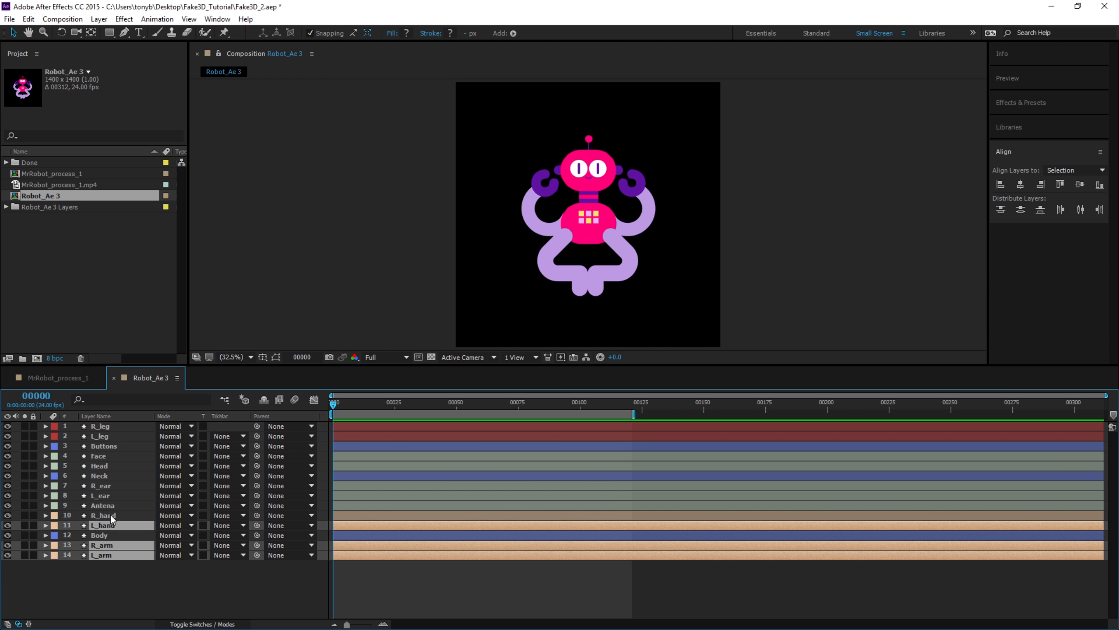
pyautogui.keyDown('ctrl'); pyautogui.click(110, 514); pyautogui.keyUp('ctrl')
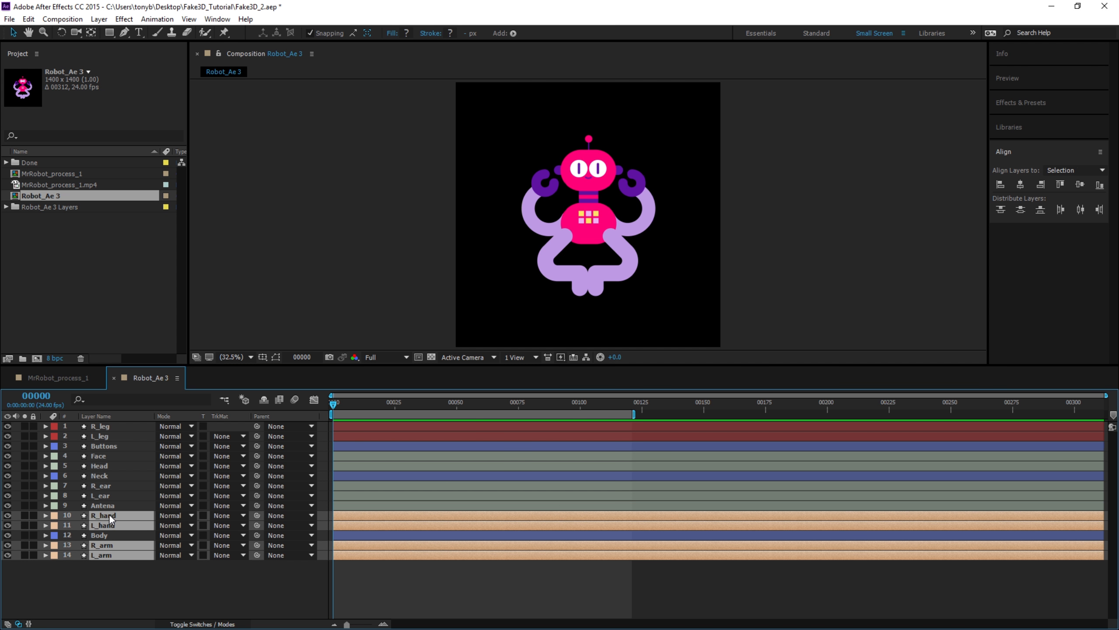
pyautogui.keyDown('ctrl'); pyautogui.click(104, 427); pyautogui.keyUp('ctrl')
pyautogui.keyDown('ctrl'); pyautogui.click(105, 437); pyautogui.keyUp('ctrl')
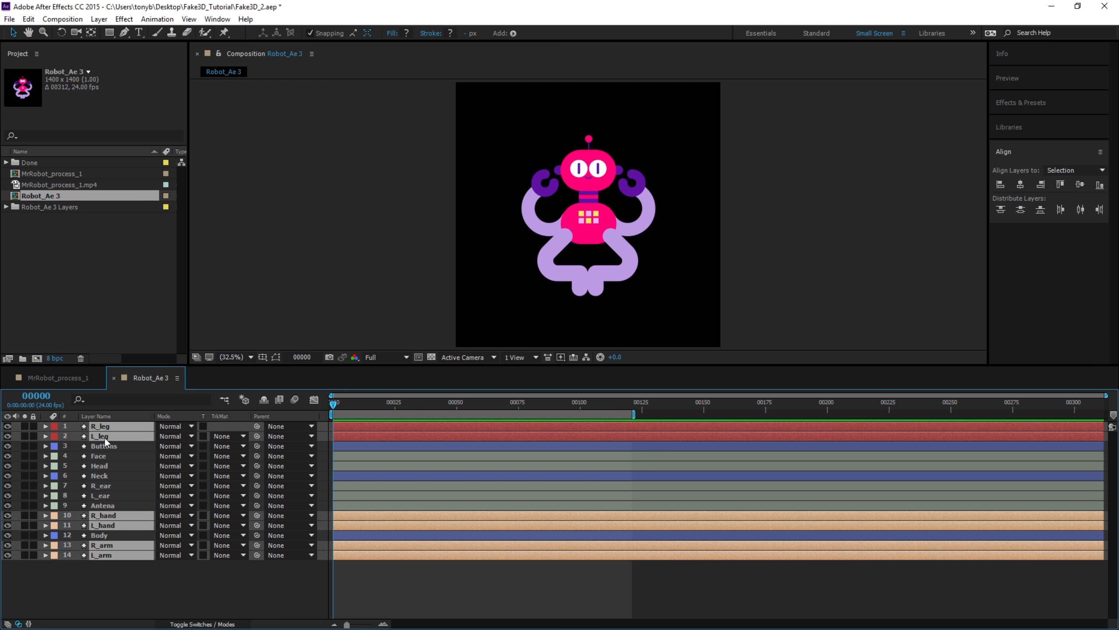
pyautogui.keyDown('ctrl'); pyautogui.click(105, 485); pyautogui.keyUp('ctrl')
pyautogui.keyDown('ctrl'); pyautogui.click(98, 495); pyautogui.keyUp('ctrl')
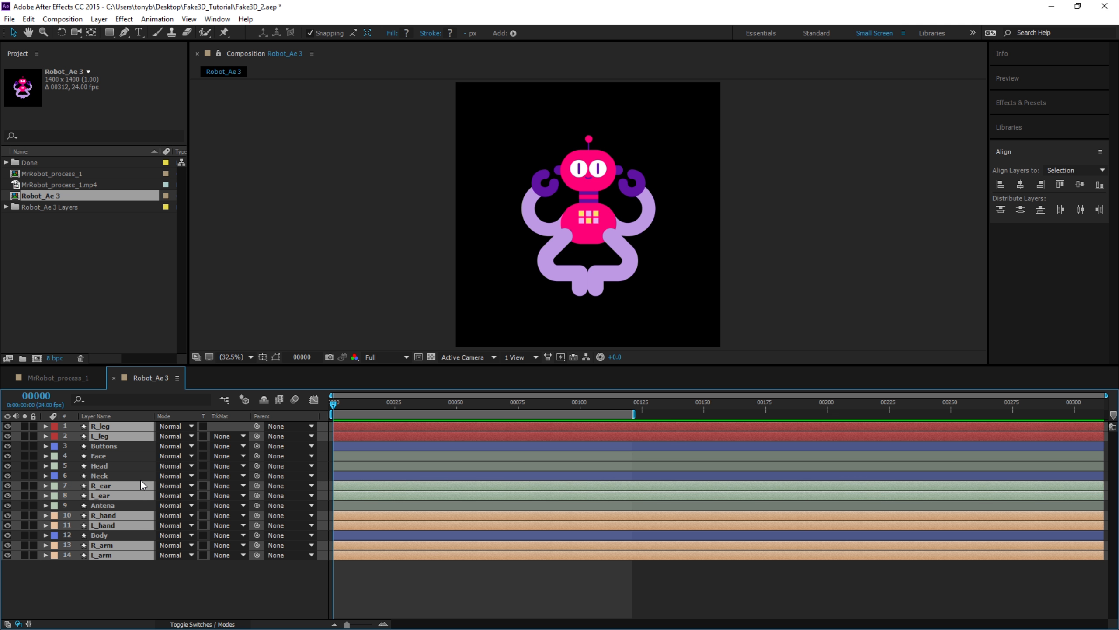
pyautogui.hotkey('ctrl', 'd')
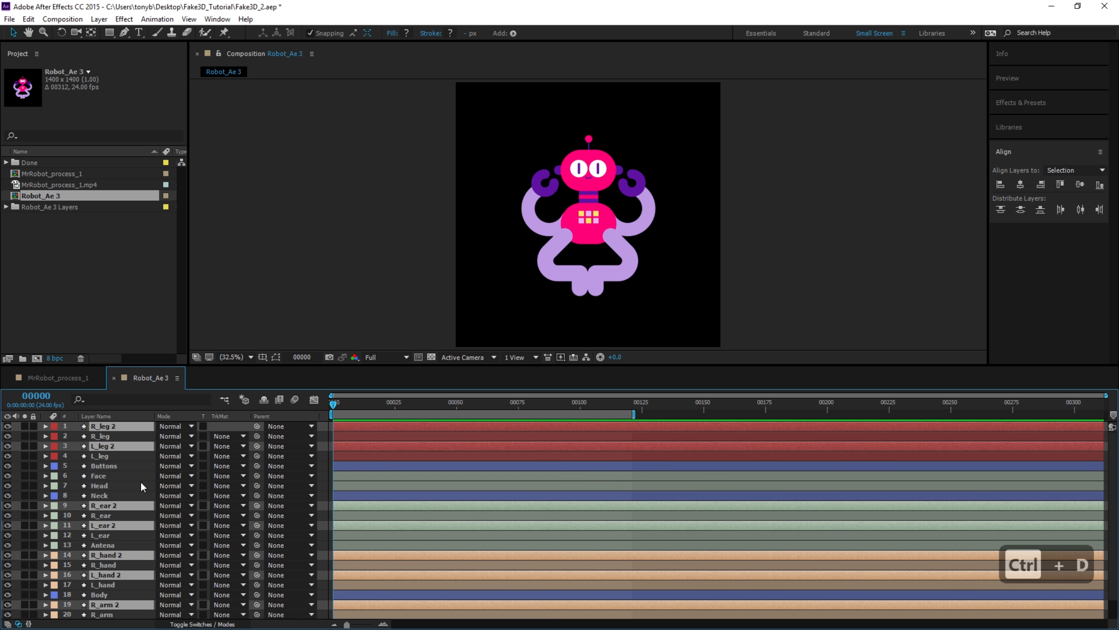
pyautogui.hotkey('ctrl', 'shift', ']')
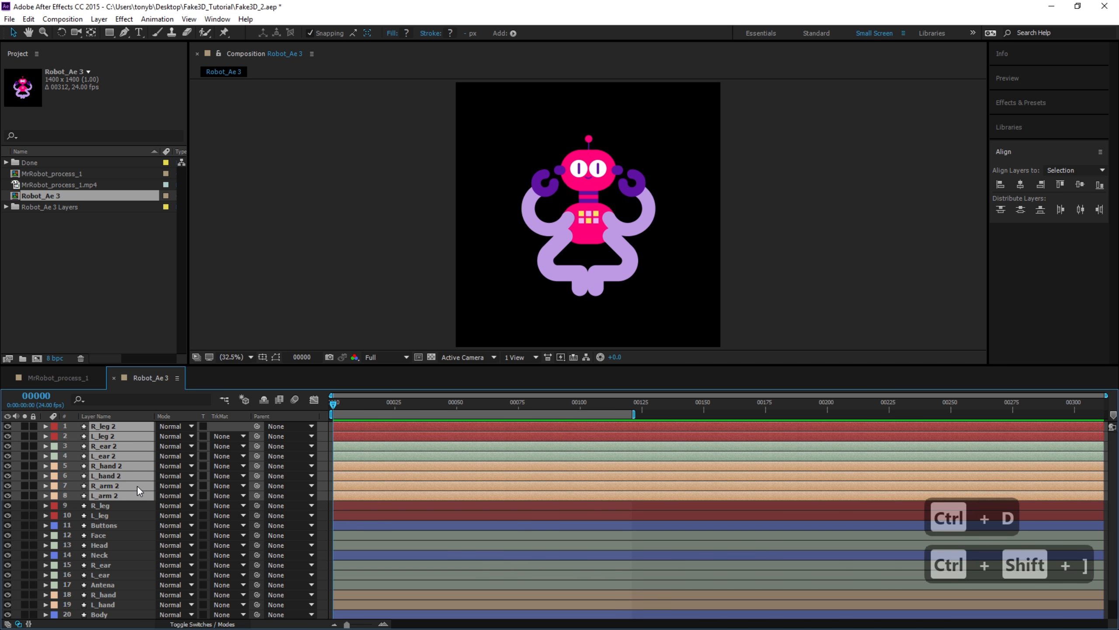
# Pre-compose the duplicated limb and ear layers as Pre-comp 3 and place it below all other layers.
pyautogui.hotkey('ctrl', 'shift', 'c')
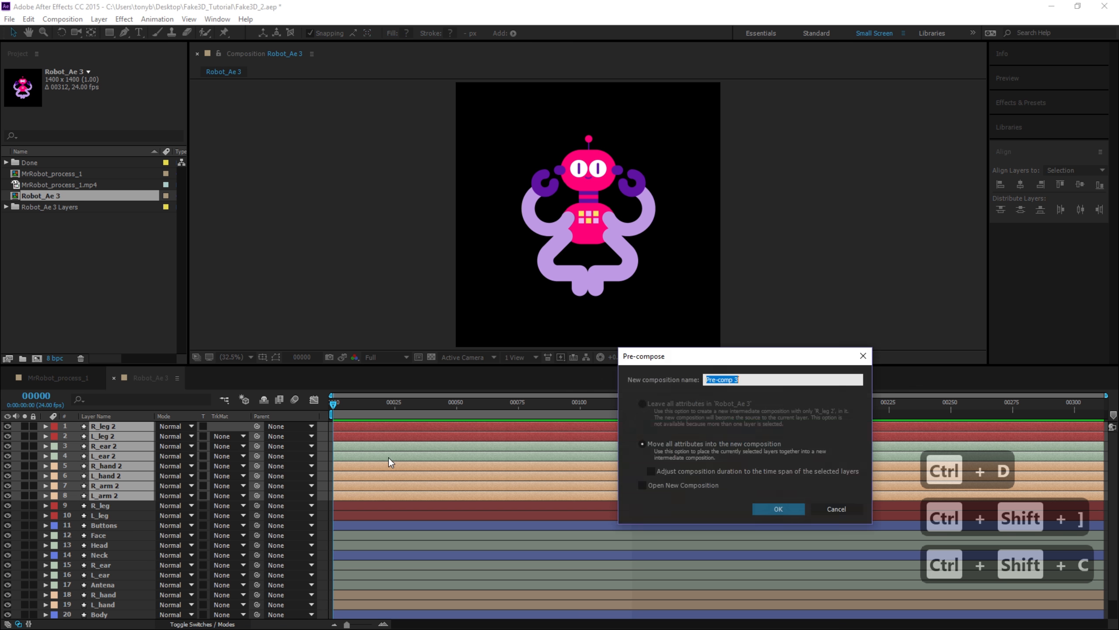
pyautogui.click(763, 510)
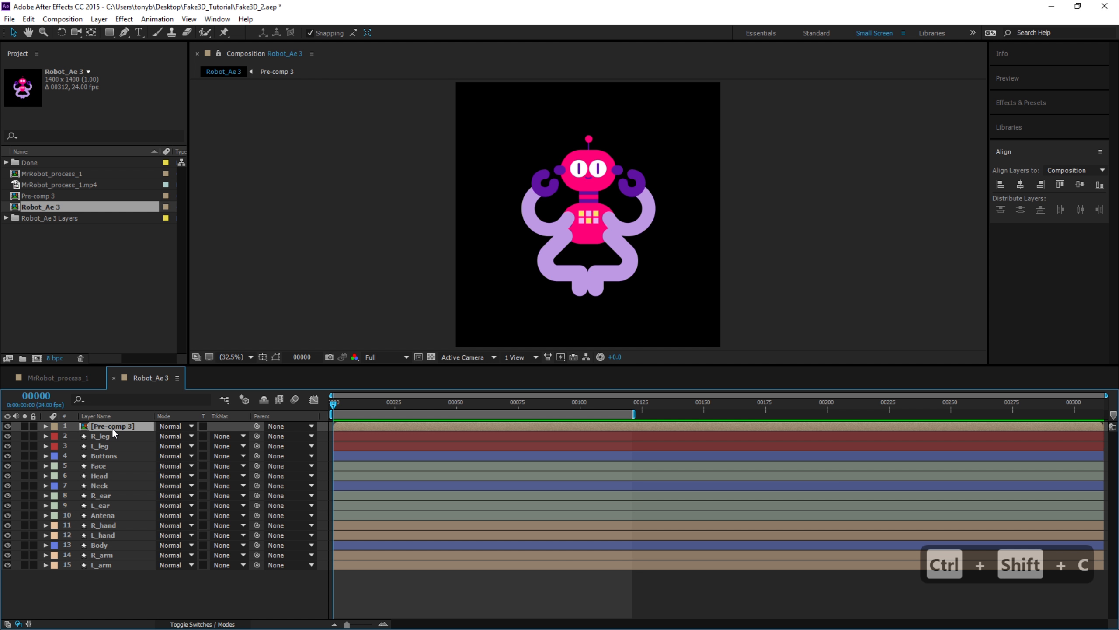
pyautogui.moveTo(112, 427); pyautogui.dragTo(109, 585)
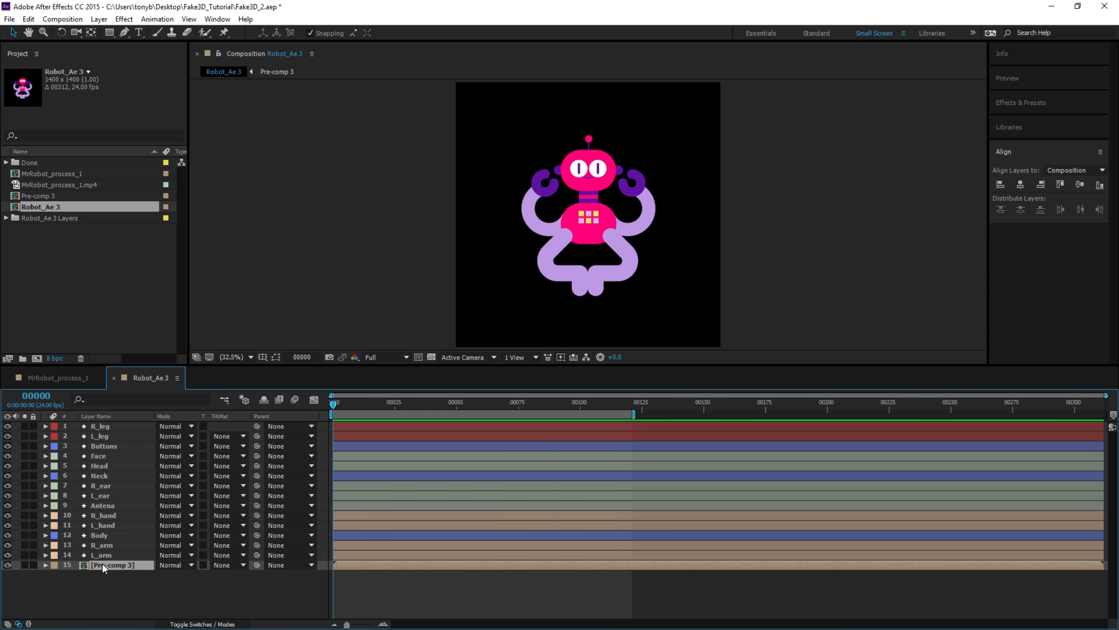
# Inside Pre-comp 3, set the stroke colour of R_leg 2, R_ear 2, R_hand 2 and R_arm 2 to bright green.
pyautogui.doubleClick(100, 566)
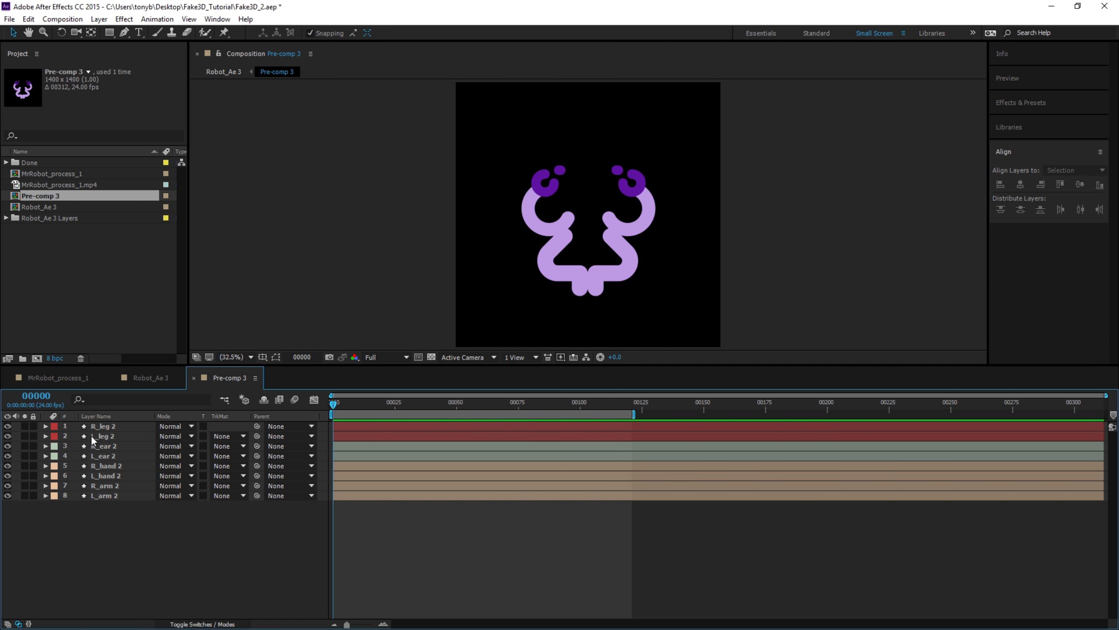
pyautogui.click(108, 425)
pyautogui.keyDown('ctrl'); pyautogui.click(103, 447); pyautogui.keyUp('ctrl')
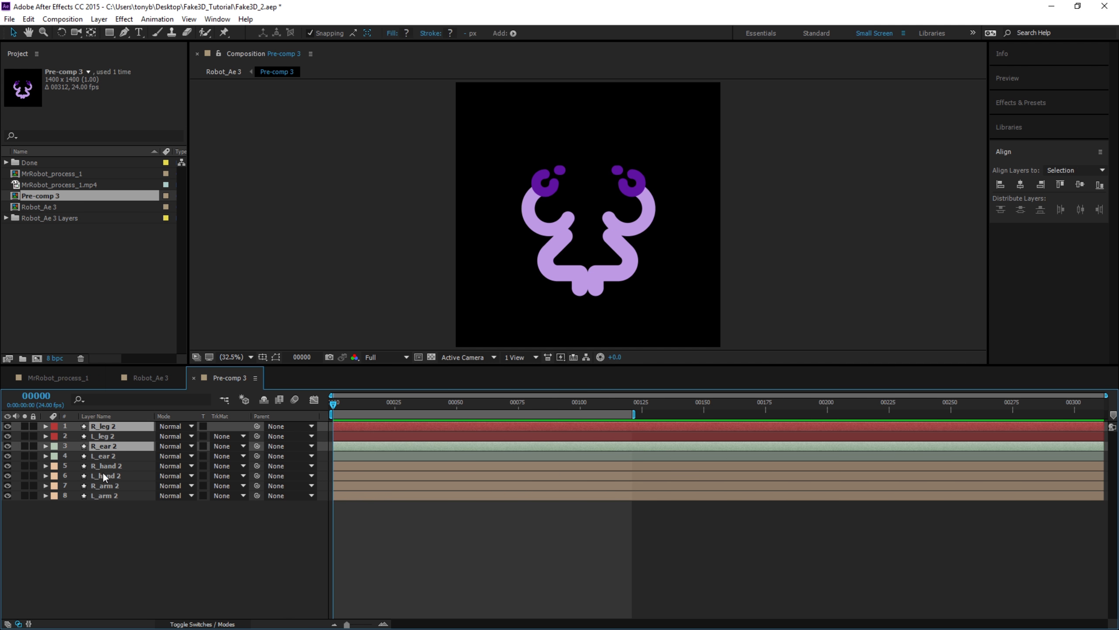
pyautogui.keyDown('ctrl'); pyautogui.click(105, 467); pyautogui.keyUp('ctrl')
pyautogui.keyDown('ctrl'); pyautogui.click(102, 485); pyautogui.keyUp('ctrl')
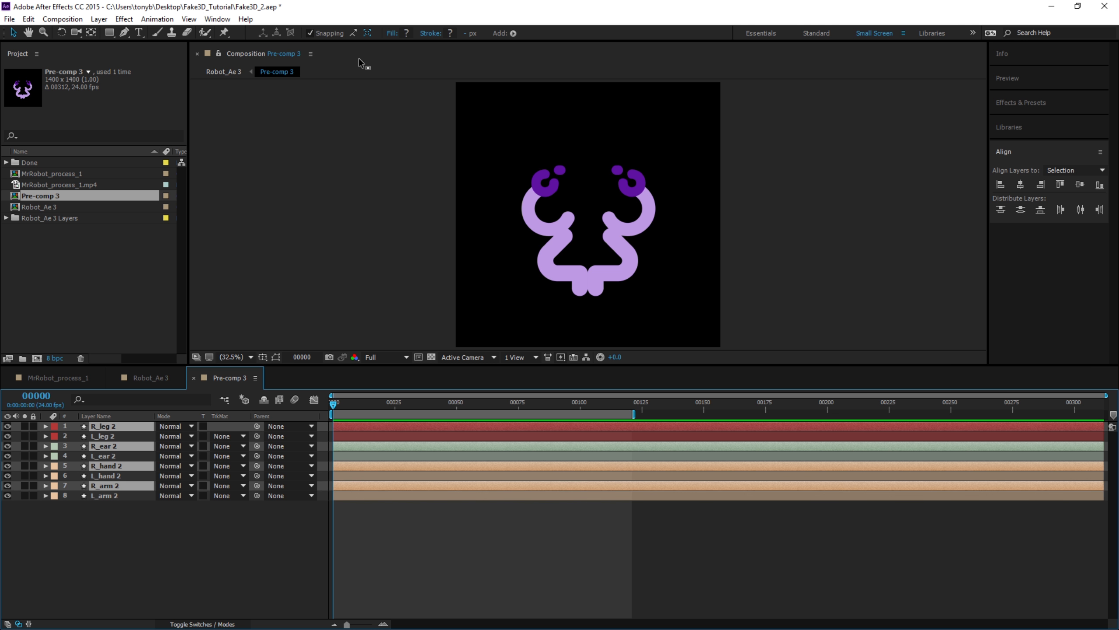
pyautogui.click(449, 34)
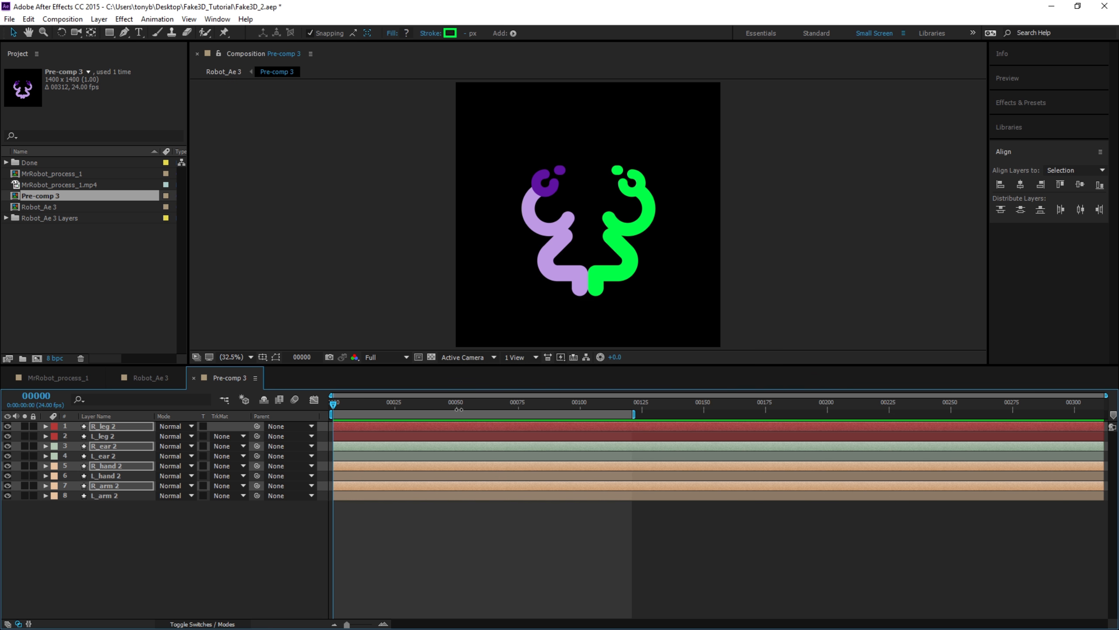
# Set the stroke colour of L_leg 2, L_ear 2, L_hand 2 and L_arm 2 to blue 0042FF.
pyautogui.click(106, 438)
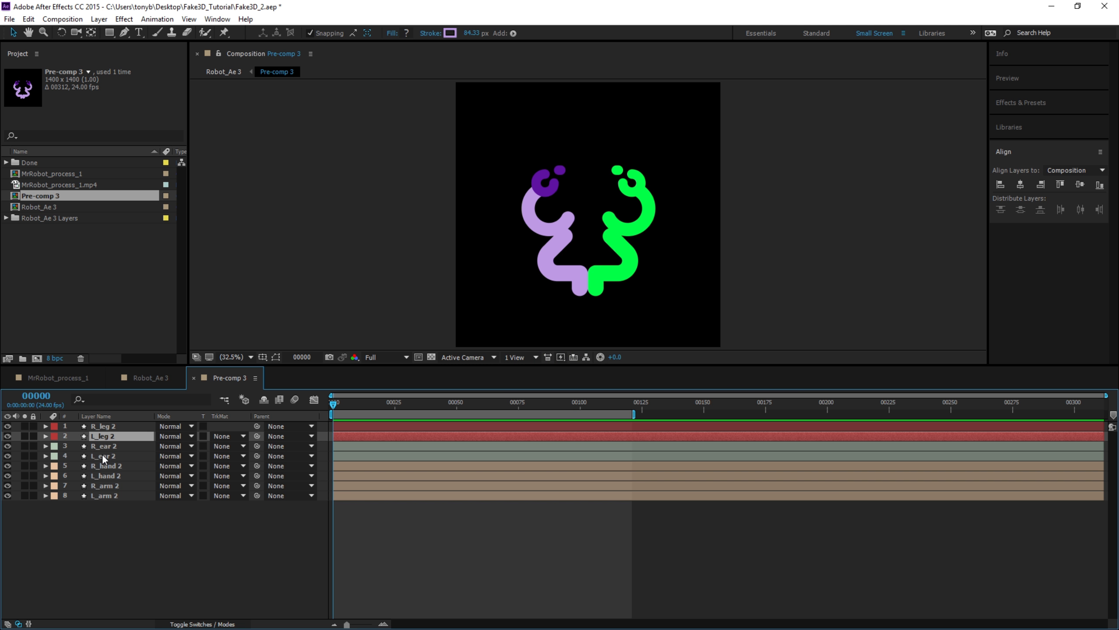
pyautogui.keyDown('ctrl'); pyautogui.click(102, 454); pyautogui.keyUp('ctrl')
pyautogui.keyDown('ctrl'); pyautogui.click(105, 477); pyautogui.keyUp('ctrl')
pyautogui.keyDown('ctrl'); pyautogui.click(94, 497); pyautogui.keyUp('ctrl')
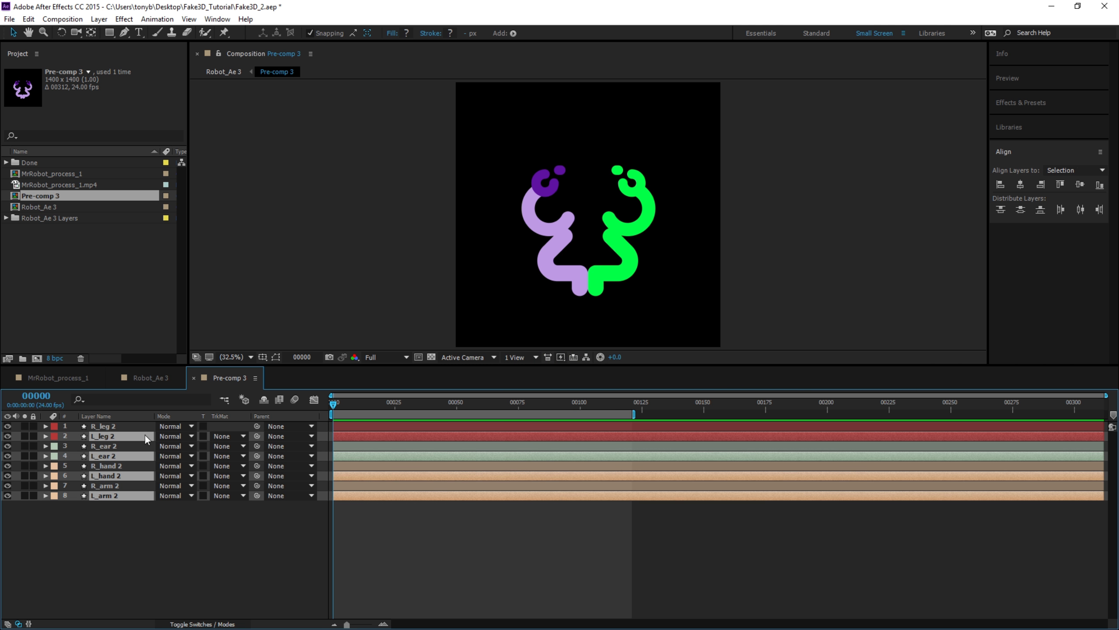
pyautogui.click(450, 33)
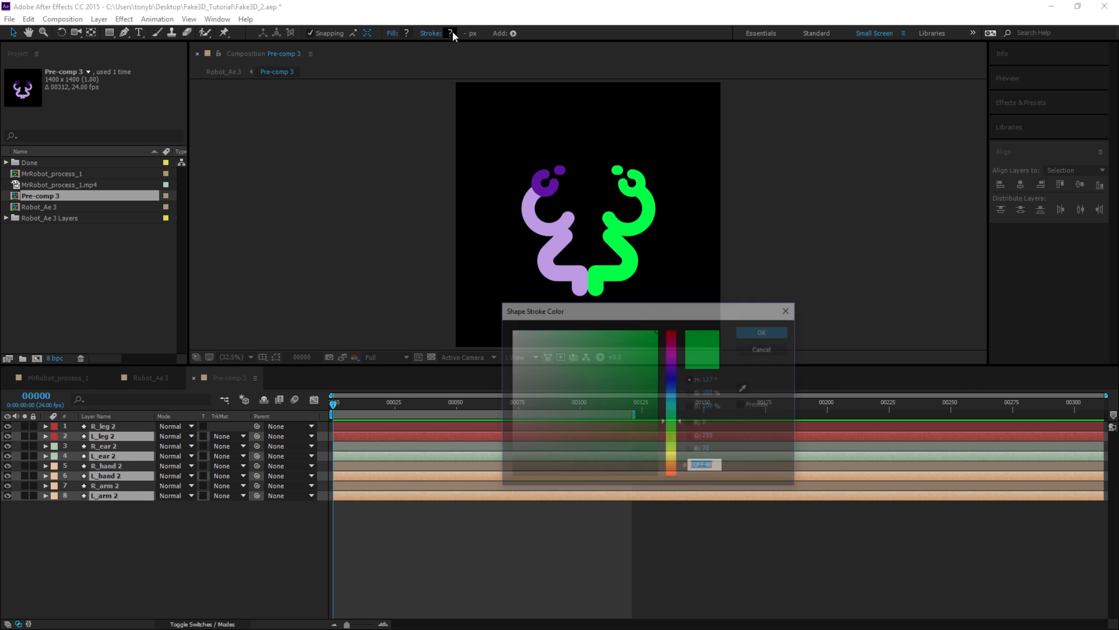
pyautogui.click(676, 385)
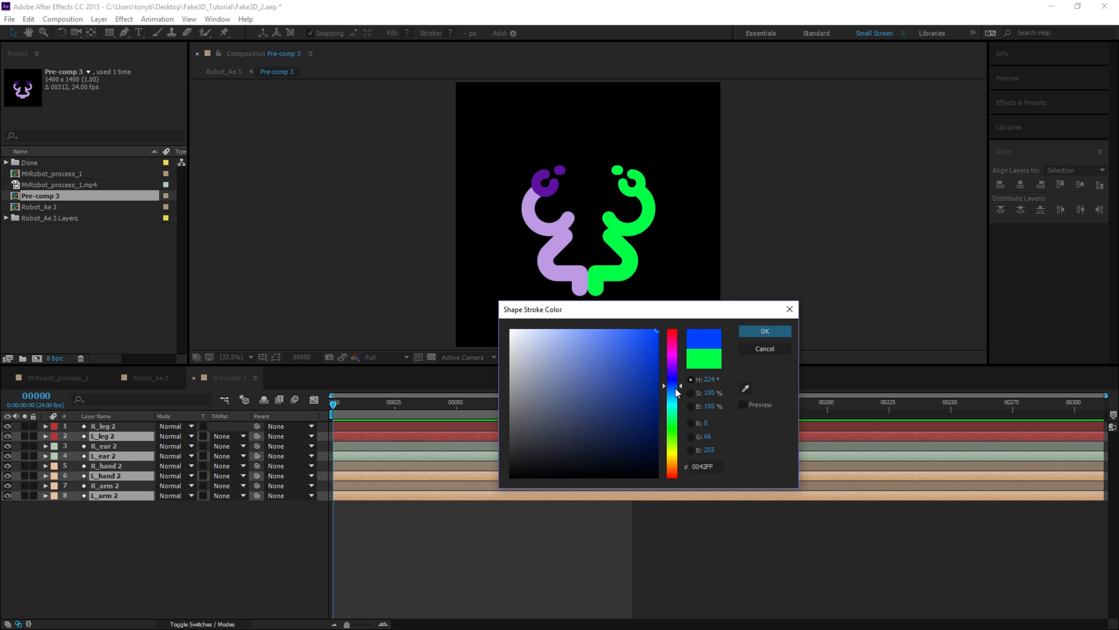
pyautogui.click(750, 332)
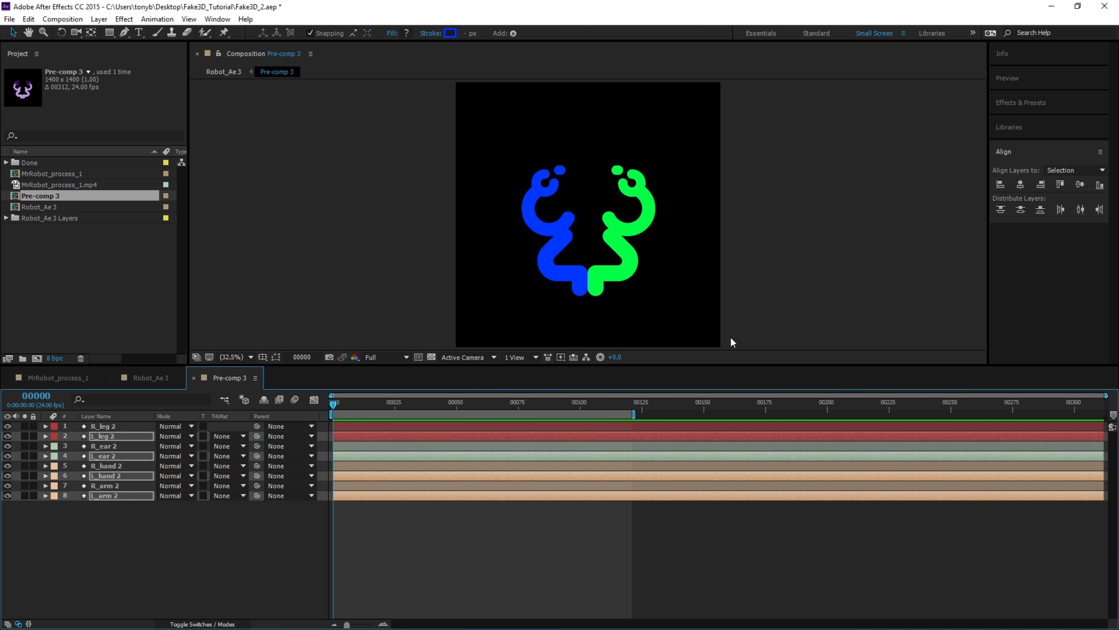
# Return to the Robot_Ae 3 composition and solo the R_leg and Pre-comp 3 layers.
pyautogui.click(148, 378)
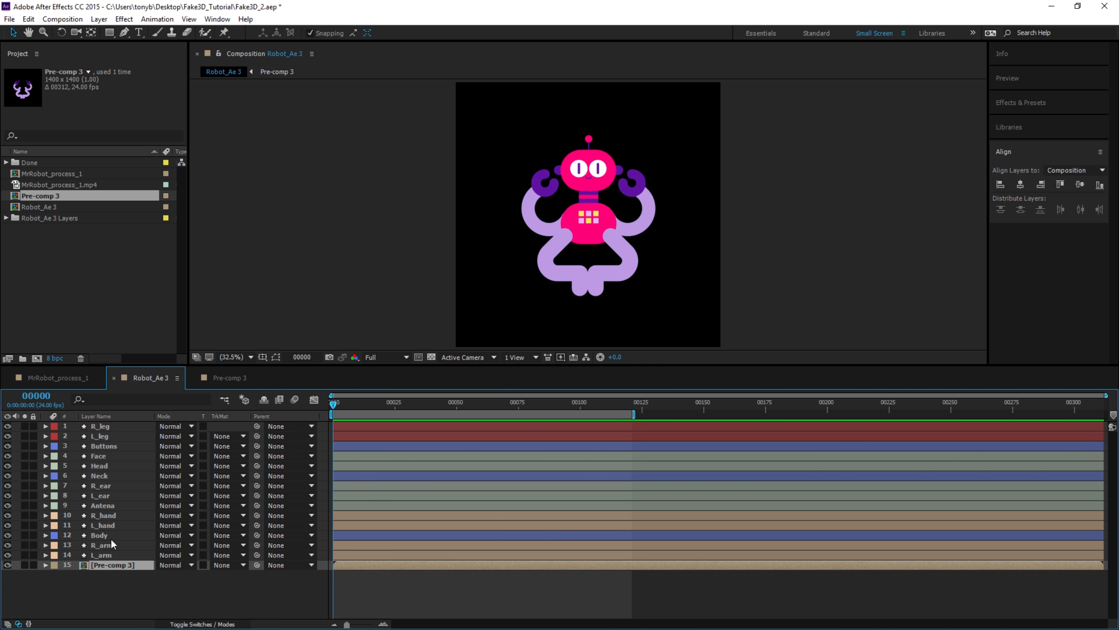
pyautogui.click(24, 425)
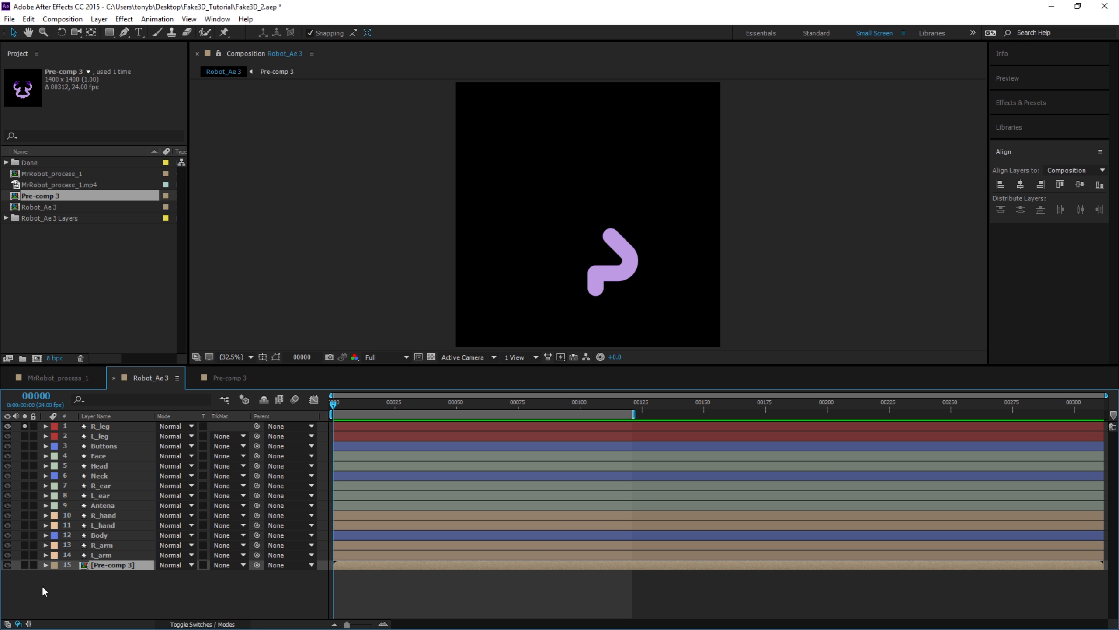
pyautogui.click(24, 565)
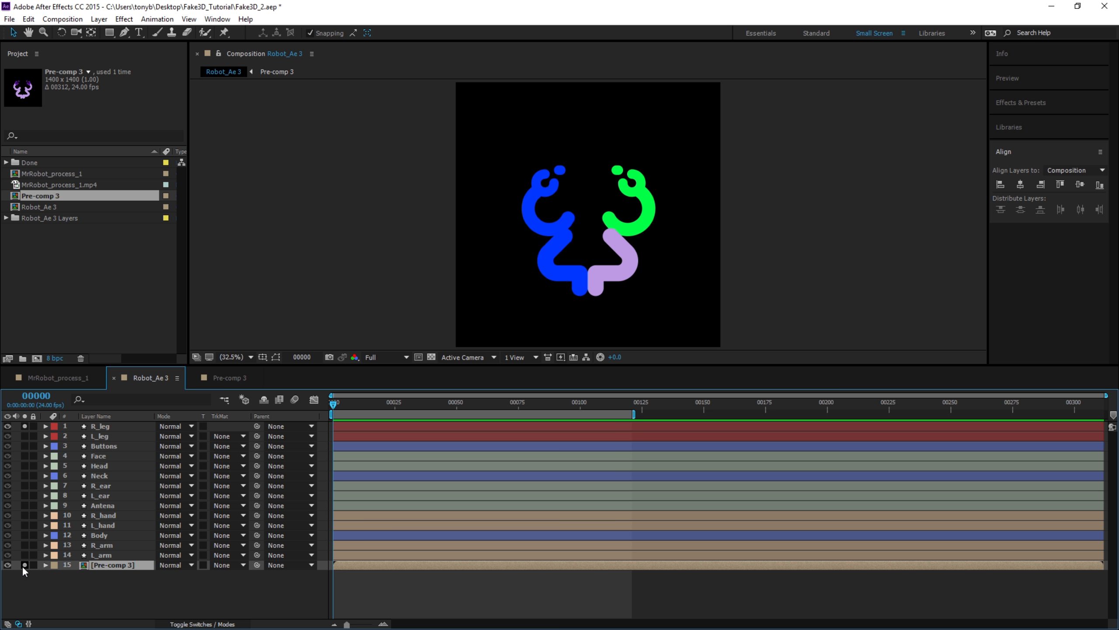
# Reveal the path of R_leg's Group 1 and add a Path keyframe at frame 0.
pyautogui.click(117, 427)
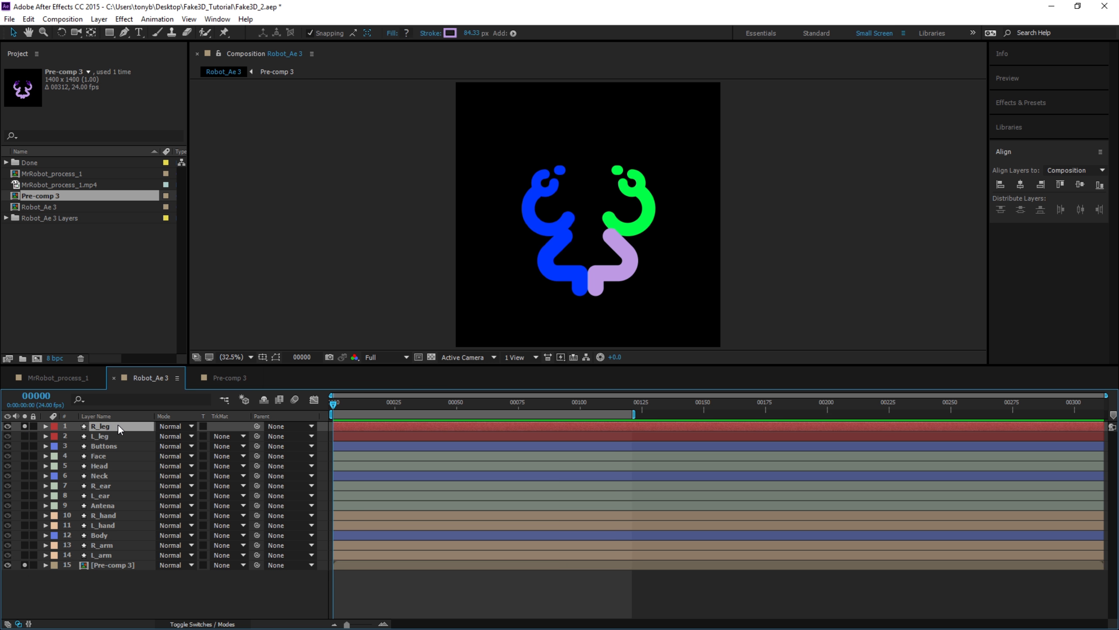
pyautogui.click(44, 426)
pyautogui.click(56, 436)
pyautogui.click(66, 445)
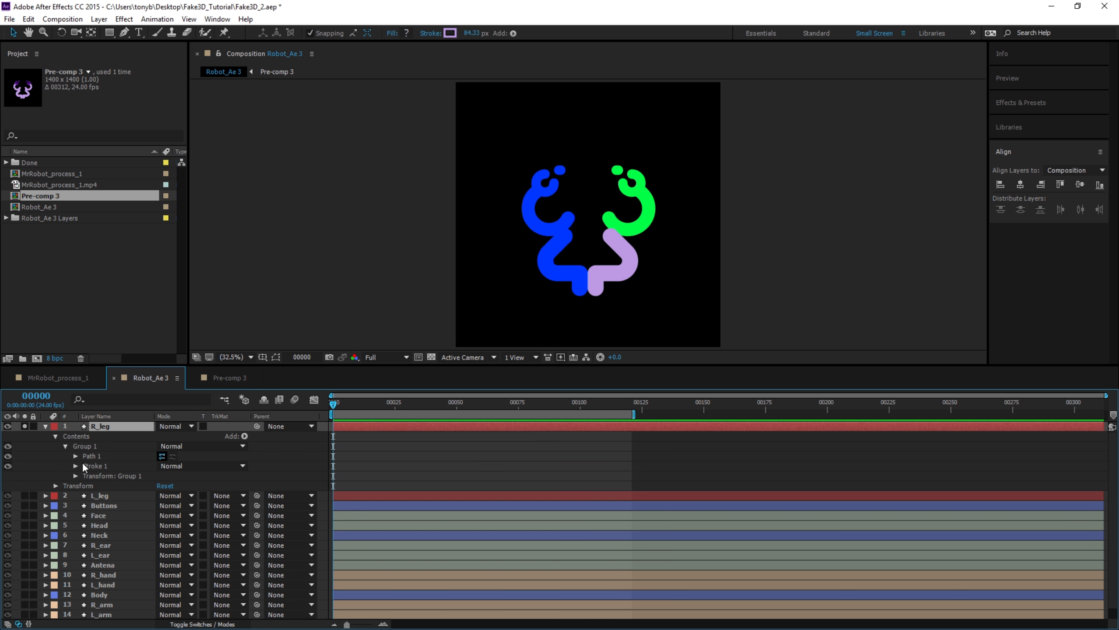
pyautogui.click(75, 456)
pyautogui.click(95, 466)
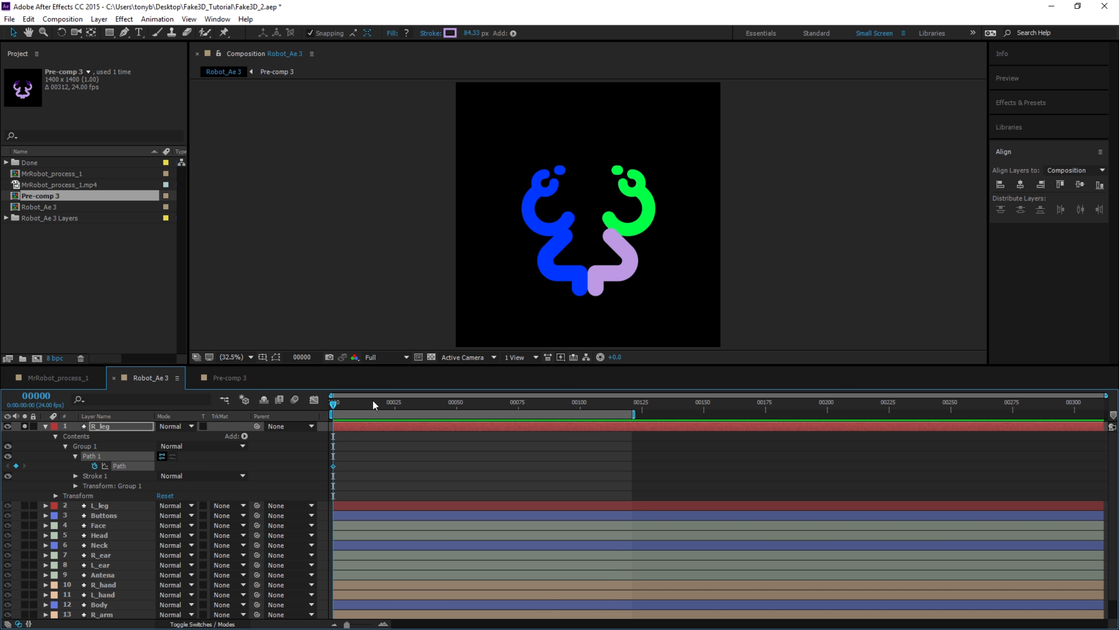
# Copy the R_leg Path keyframe to frame 60 and frame 120.
pyautogui.moveTo(344, 402); pyautogui.dragTo(481, 411)
pyautogui.hotkey('ctrl', 'c')
pyautogui.hotkey('ctrl', 'v')
pyautogui.moveTo(483, 404); pyautogui.dragTo(629, 403)
pyautogui.hotkey('ctrl', 'c')
pyautogui.hotkey('ctrl', 'v')
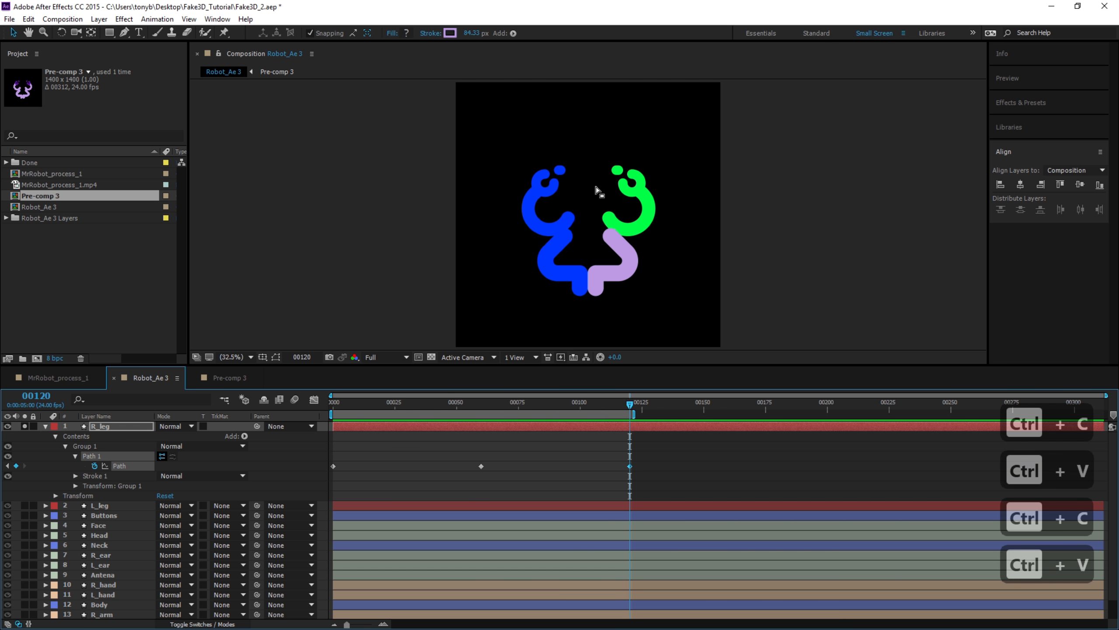
# Return the current time to frame 0 and turn on mask and shape path visibility in the viewer.
pyautogui.scroll(3, 591, 178)
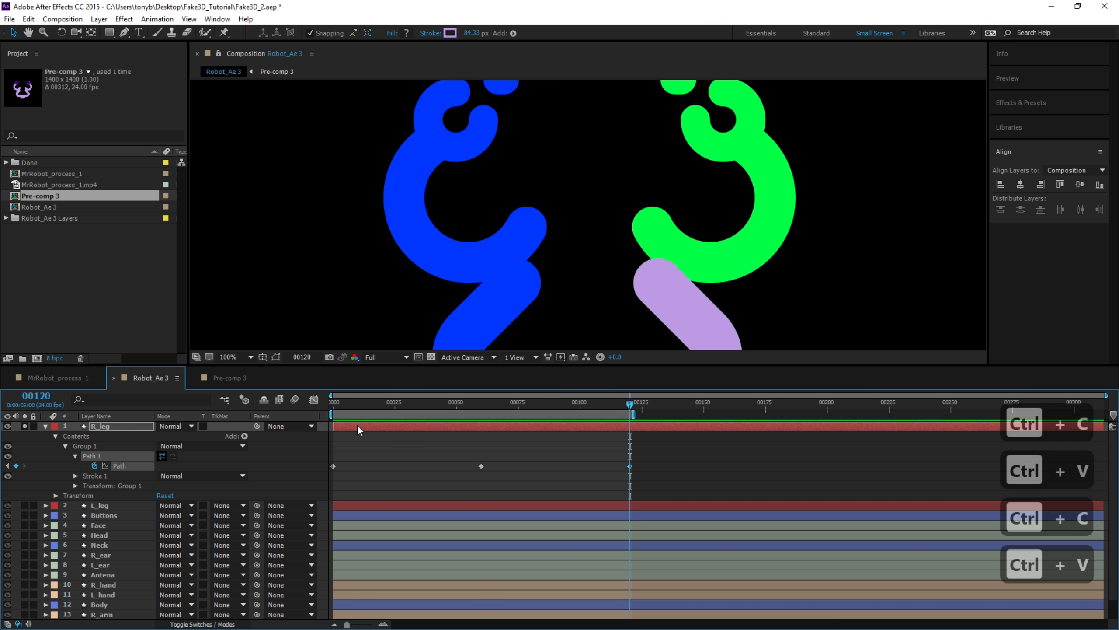
pyautogui.moveTo(345, 403); pyautogui.dragTo(309, 420)
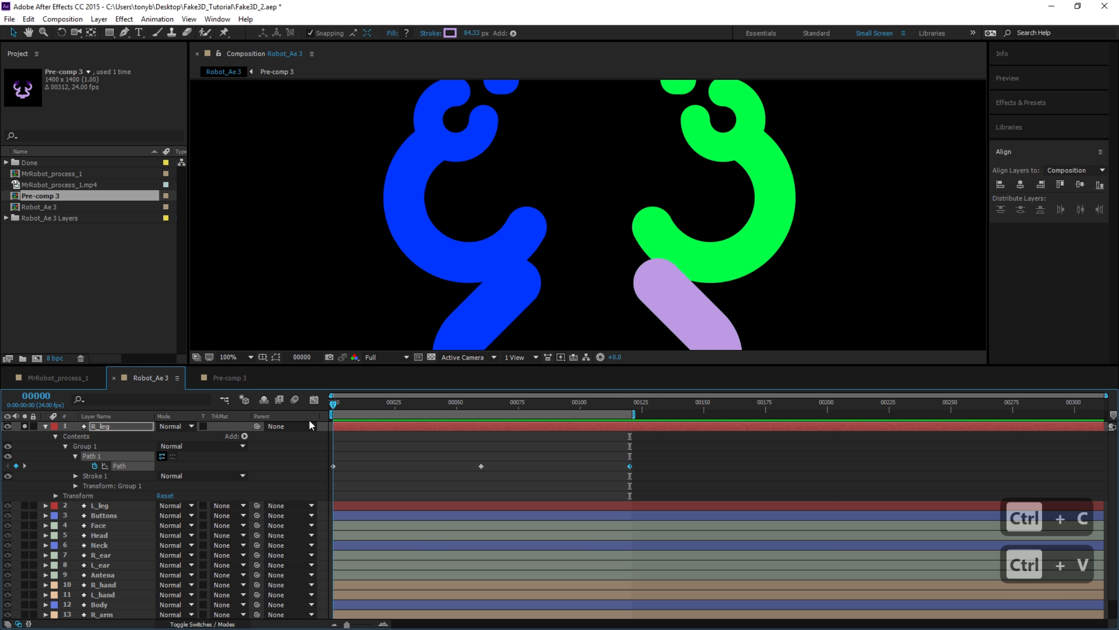
pyautogui.scroll(-1, 476, 245)
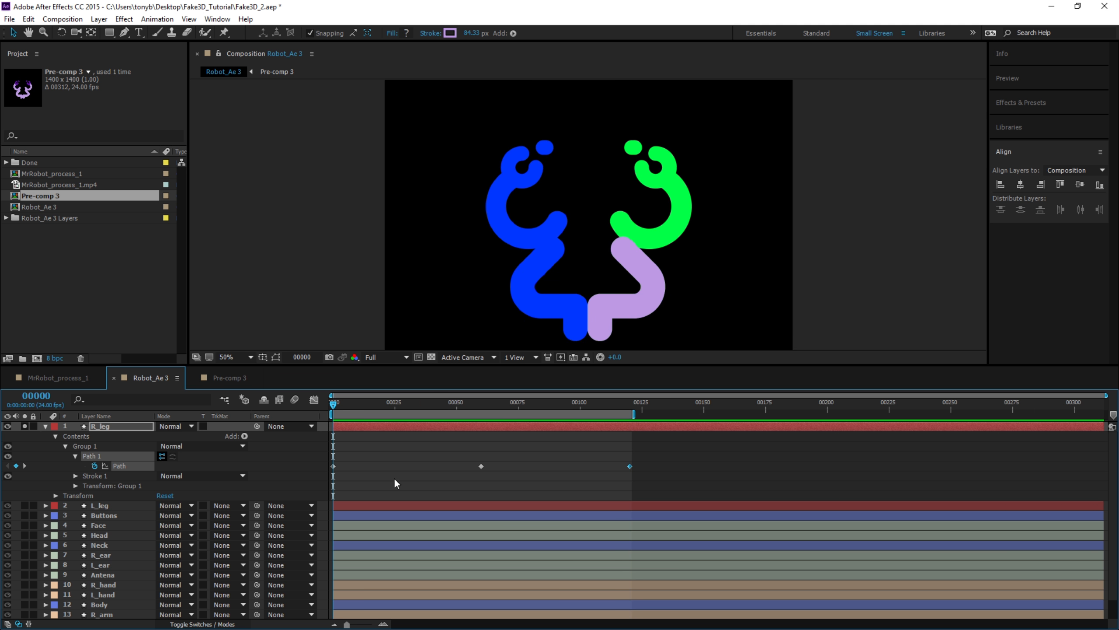
pyautogui.click(275, 358)
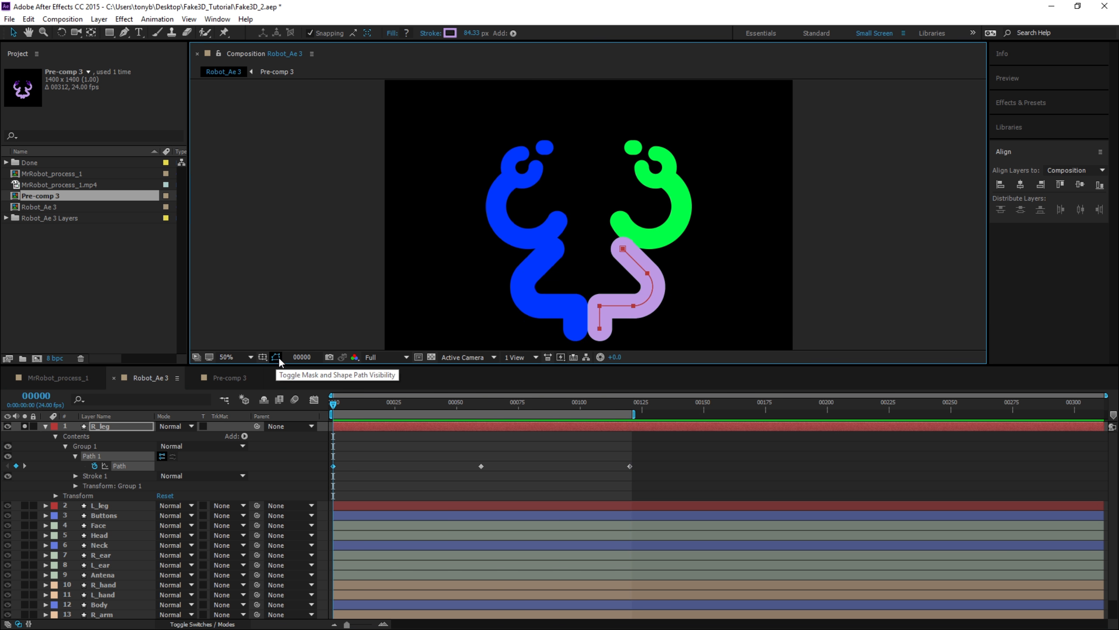
# Flip R_leg's path horizontally at frame 0 with its free-transform box.
pyautogui.scroll(2, 644, 311)
pyautogui.moveTo(645, 310); pyautogui.dragTo(542, 197)
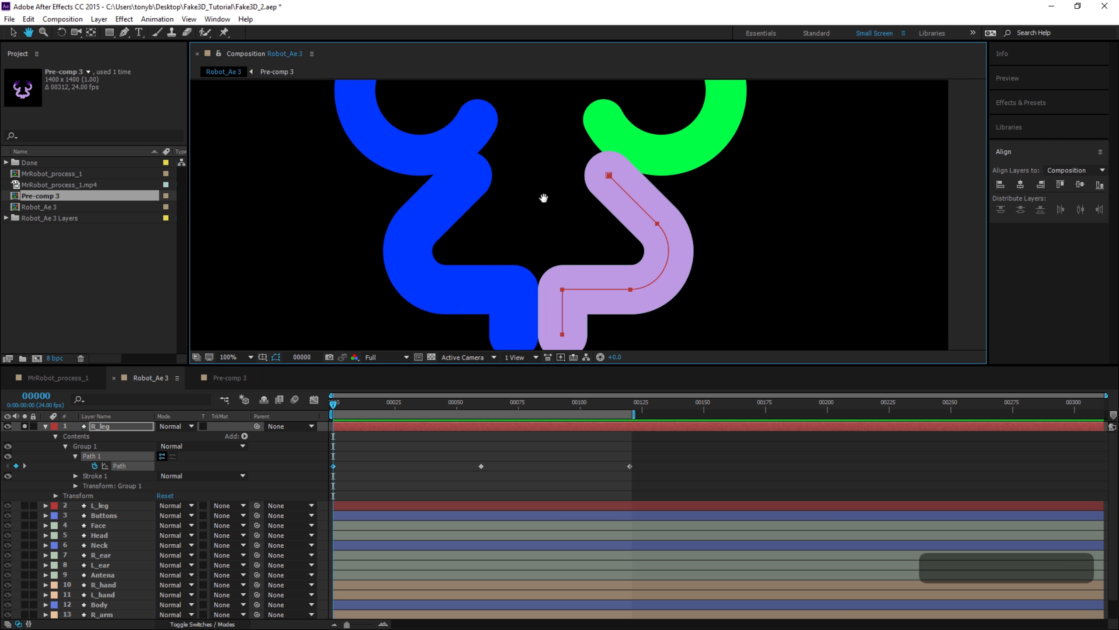
pyautogui.click(356, 465)
pyautogui.doubleClick(657, 226)
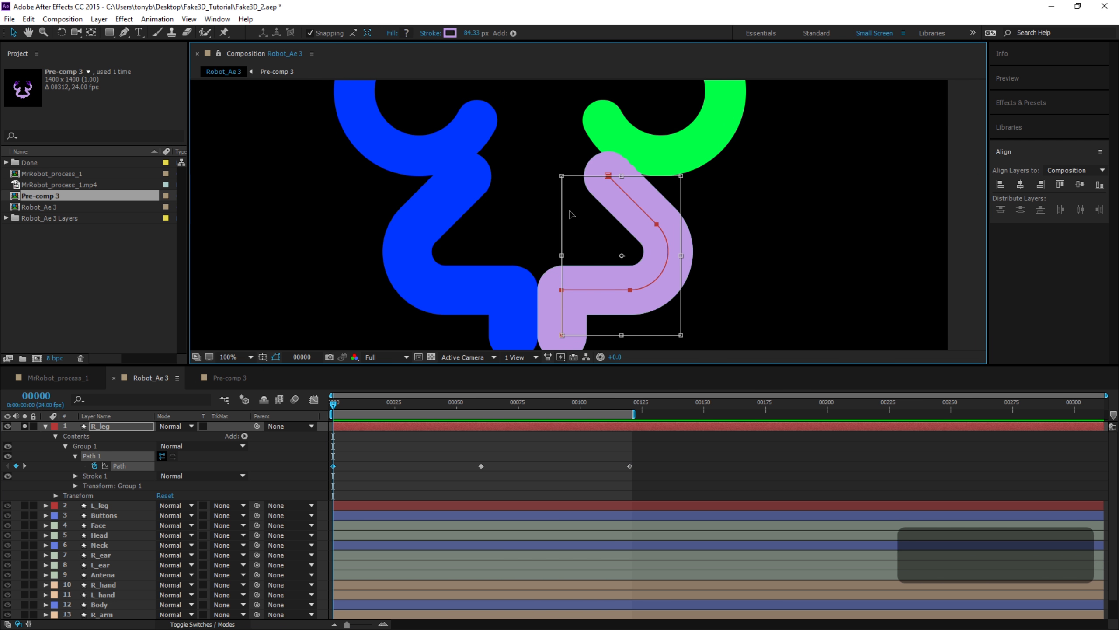
pyautogui.moveTo(682, 257); pyautogui.dragTo(426, 256)
pyautogui.hotkey('ctrl', 'z')
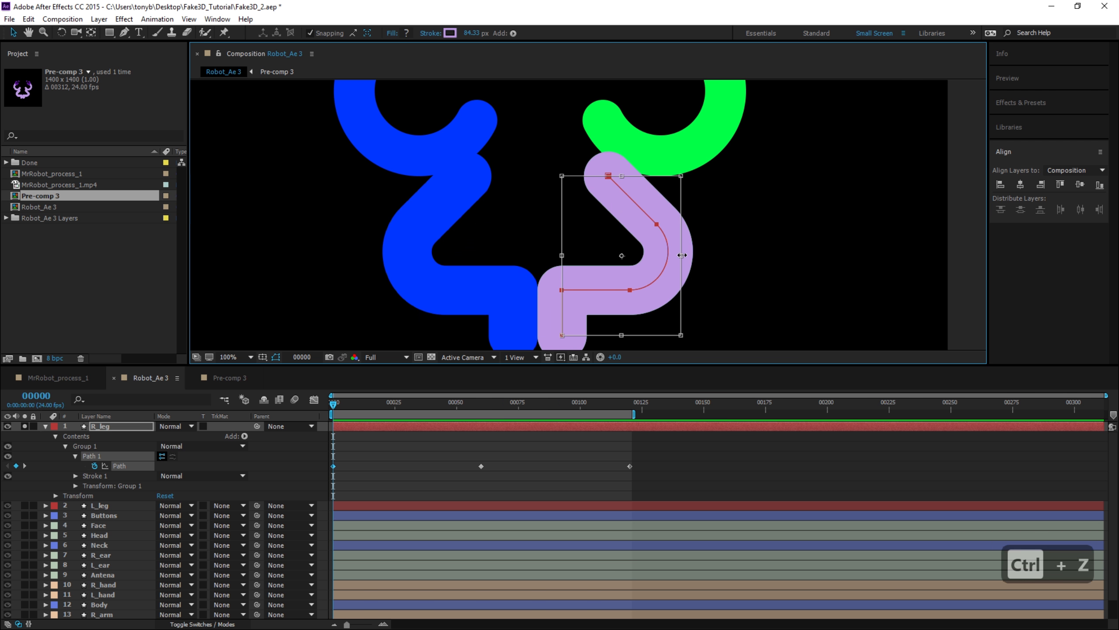
pyautogui.moveTo(681, 255); pyautogui.dragTo(487, 265)
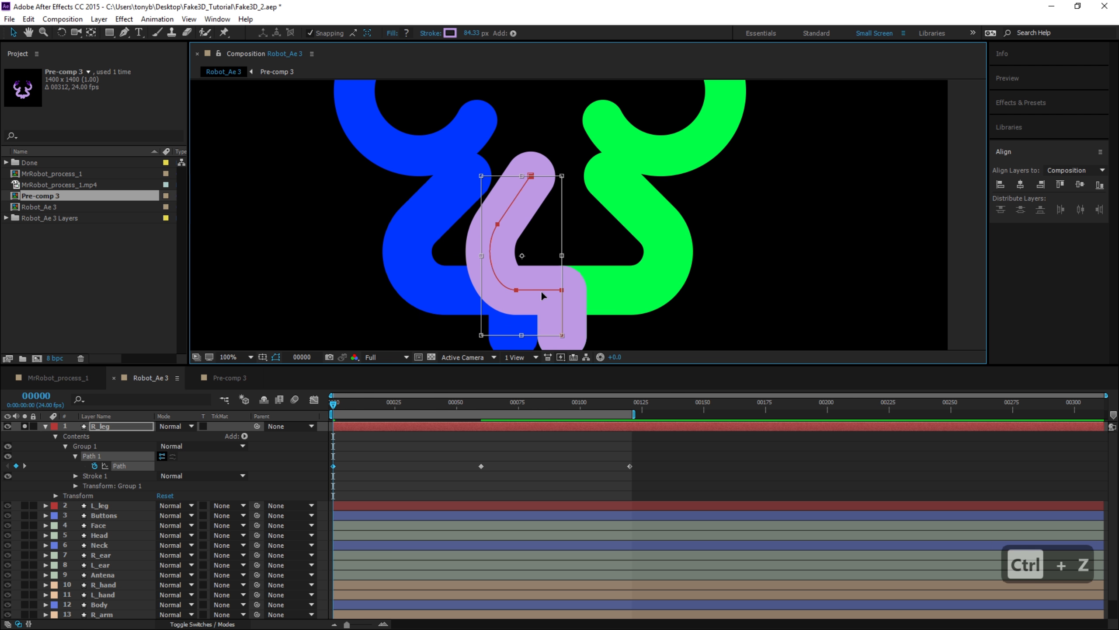
# Move and widen the flipped R_leg path at frame 0 until it covers the blue reference leg.
pyautogui.moveTo(540, 290); pyautogui.dragTo(492, 291)
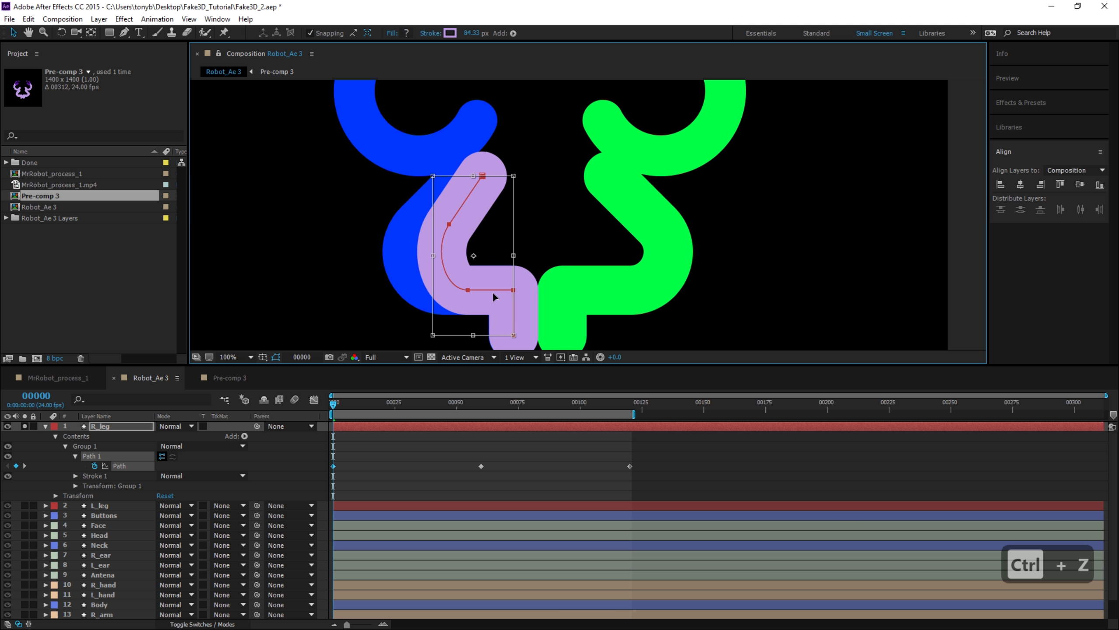
pyautogui.press('space')
pyautogui.moveTo(570, 291); pyautogui.dragTo(572, 273)
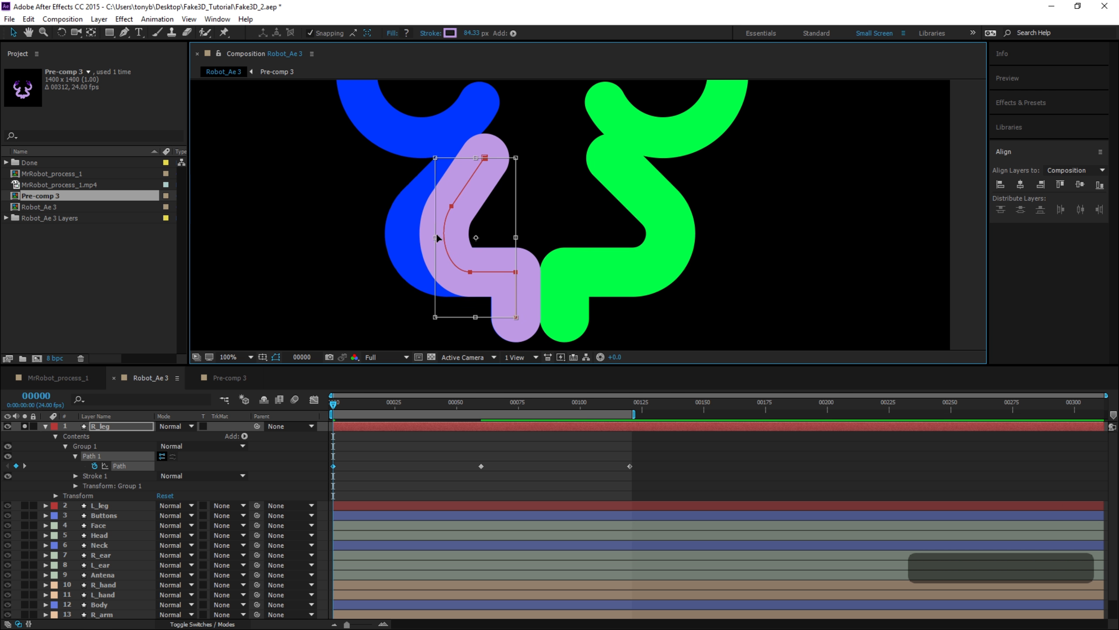
pyautogui.moveTo(435, 237); pyautogui.dragTo(397, 238)
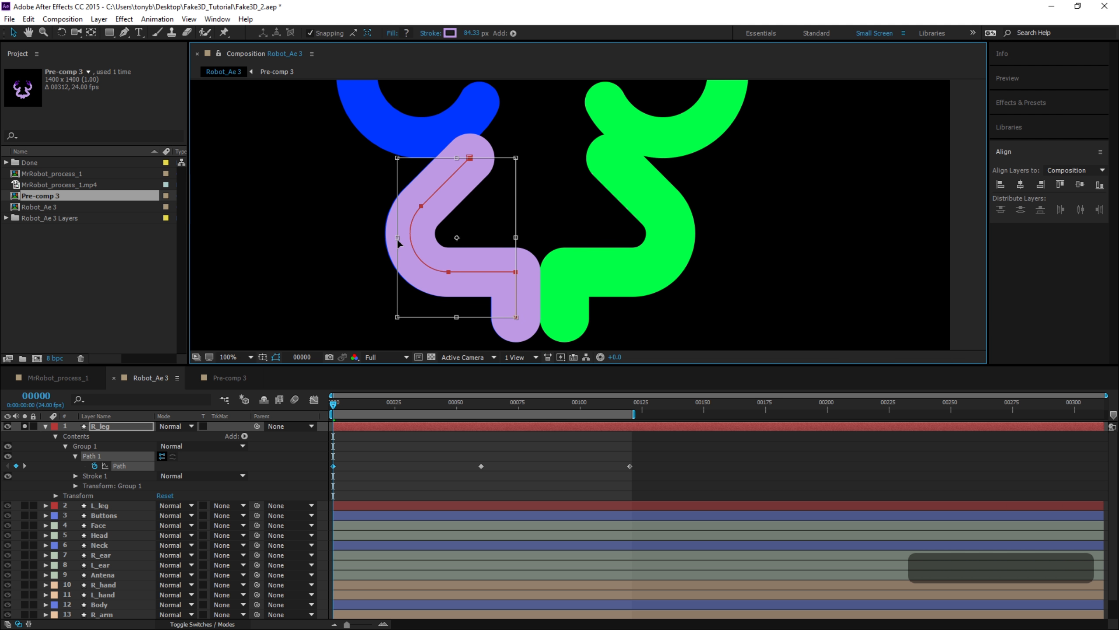
# Copy R_leg's Path keyframe from frame 0 to frame 120 and return the current time to frame 0.
pyautogui.moveTo(361, 404); pyautogui.dragTo(643, 408)
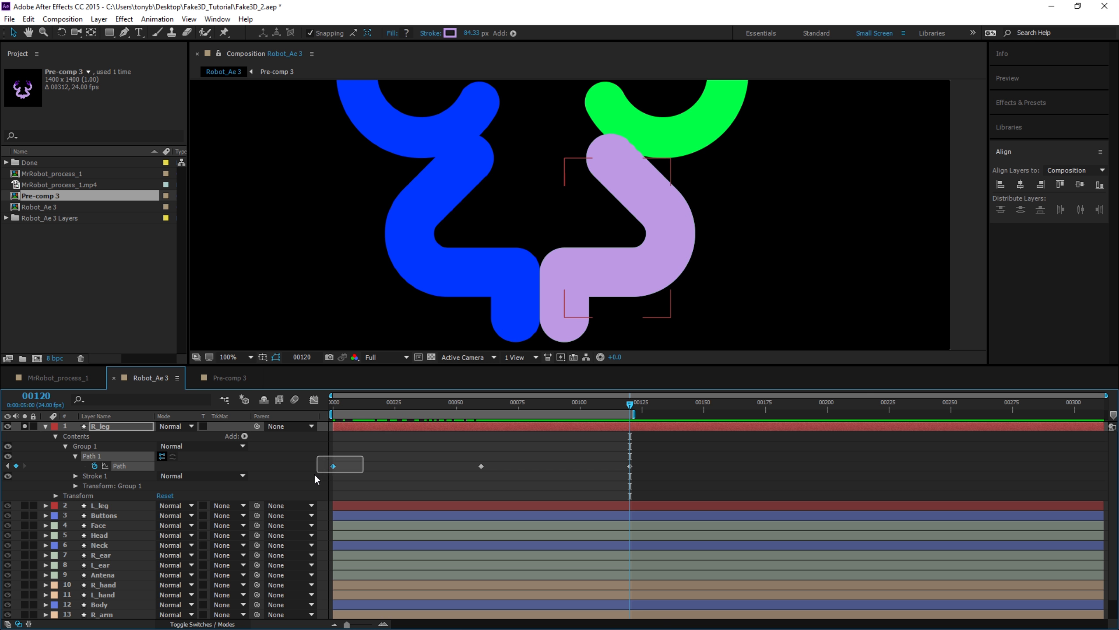
pyautogui.hotkey('ctrl', 'c')
pyautogui.hotkey('ctrl', 'v')
pyautogui.moveTo(398, 402); pyautogui.dragTo(328, 418)
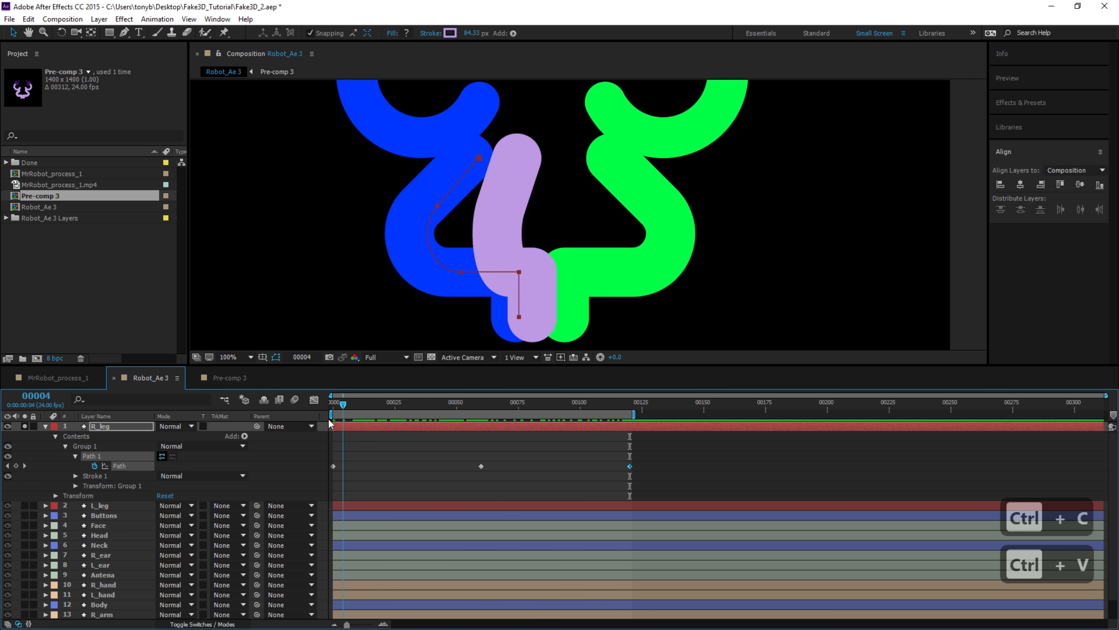
# Solo L_leg instead of R_leg, reveal the path in its Group 1 and add a Path keyframe at frame 0.
pyautogui.click(25, 426)
pyautogui.click(24, 506)
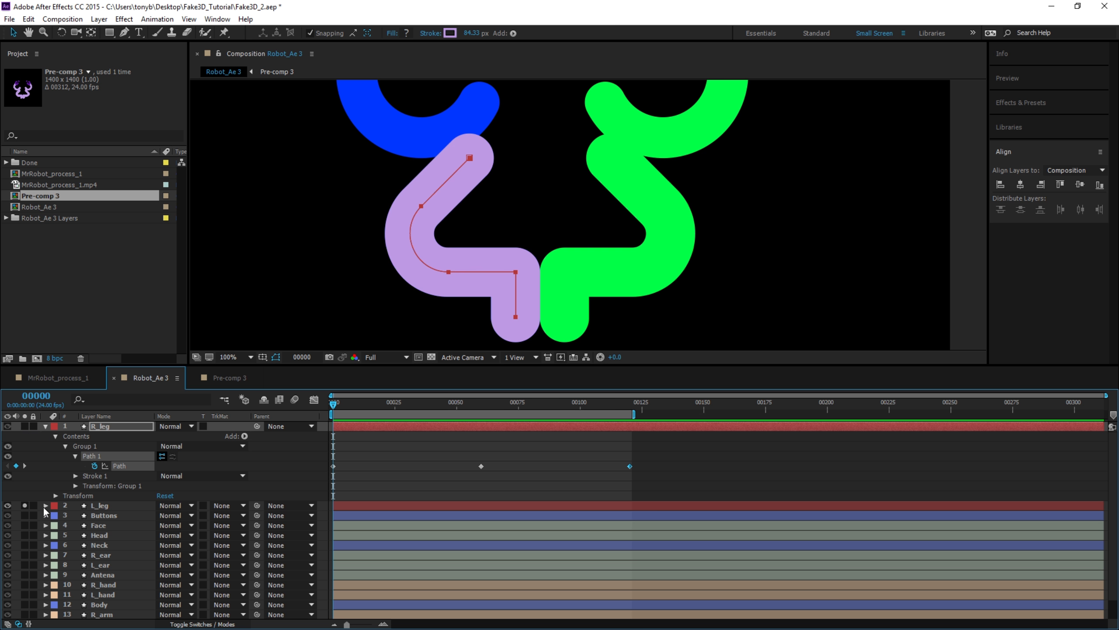
pyautogui.click(45, 505)
pyautogui.click(56, 515)
pyautogui.click(65, 525)
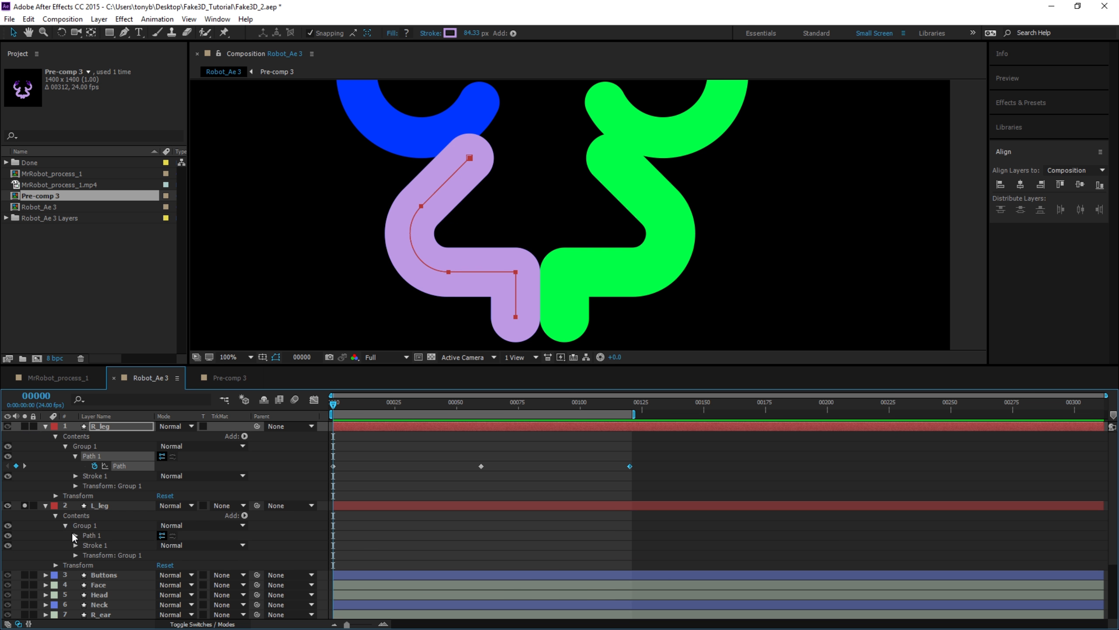
pyautogui.click(75, 536)
pyautogui.click(93, 545)
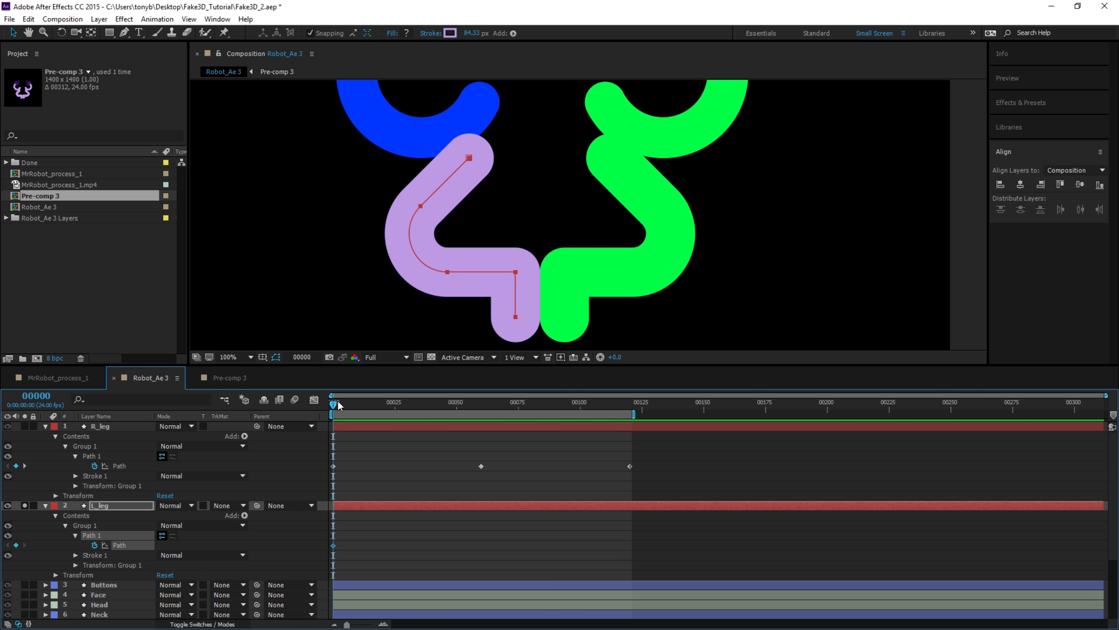
# Copy the L_leg Path keyframe to frame 60 and frame 120.
pyautogui.moveTo(338, 405); pyautogui.dragTo(629, 408)
pyautogui.click(333, 546)
pyautogui.hotkey('ctrl', 'c')
pyautogui.hotkey('ctrl', 'v')
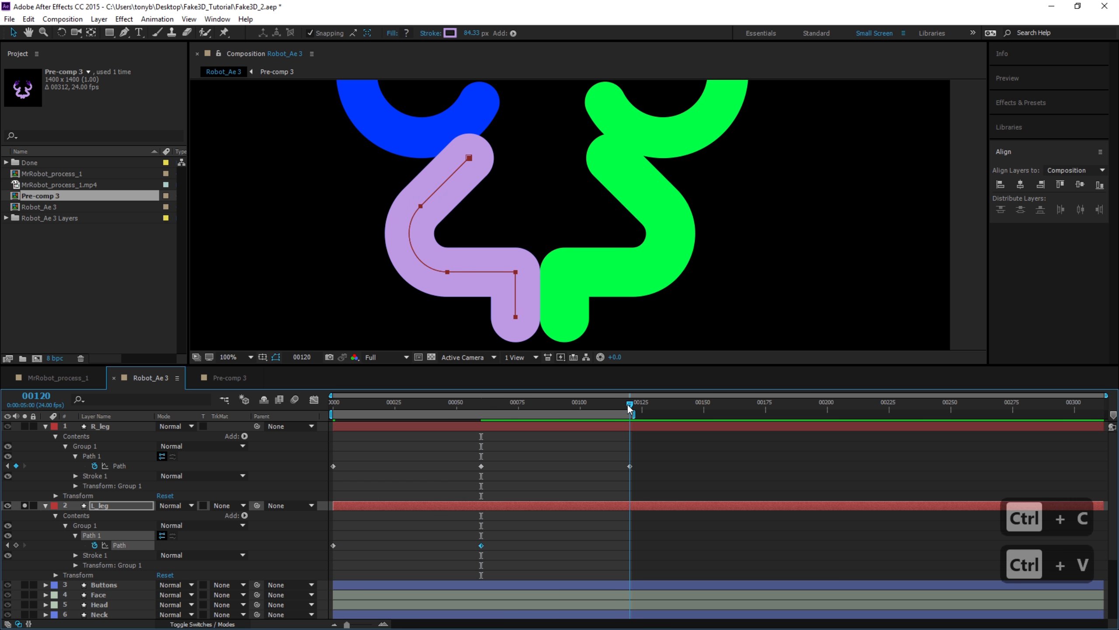
pyautogui.hotkey('ctrl', 'v')
# Mirror L_leg's path at frame 60, fit it over the green reference leg, and scrub back to frame 0.
pyautogui.click(483, 408)
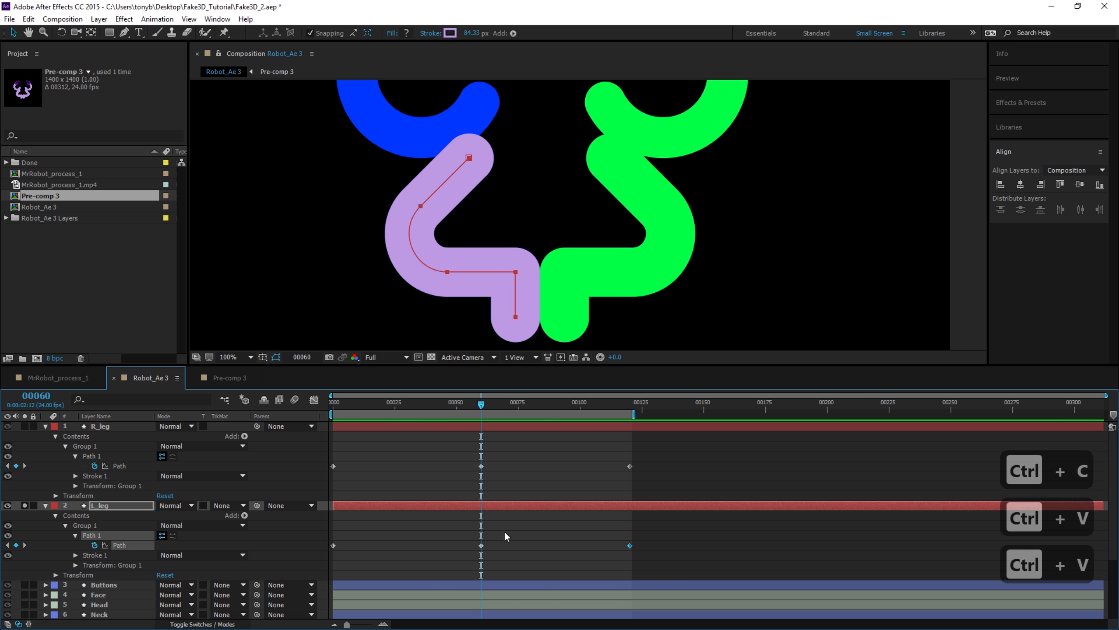
pyautogui.doubleClick(419, 261)
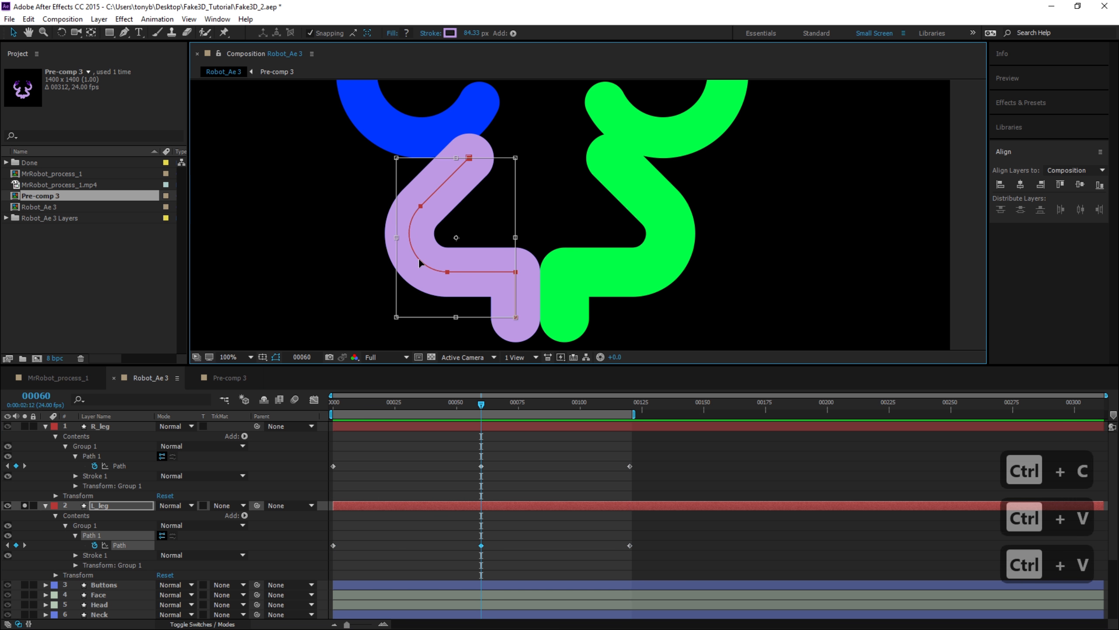
pyautogui.moveTo(396, 238); pyautogui.dragTo(606, 239)
pyautogui.moveTo(543, 268); pyautogui.dragTo(592, 266)
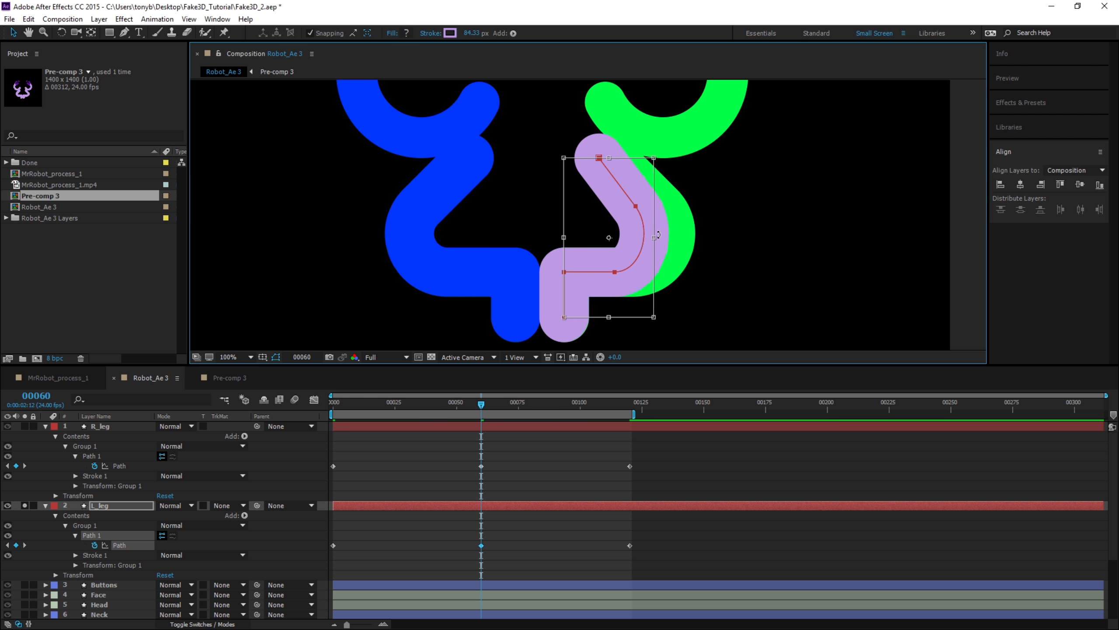
pyautogui.moveTo(655, 239); pyautogui.dragTo(684, 238)
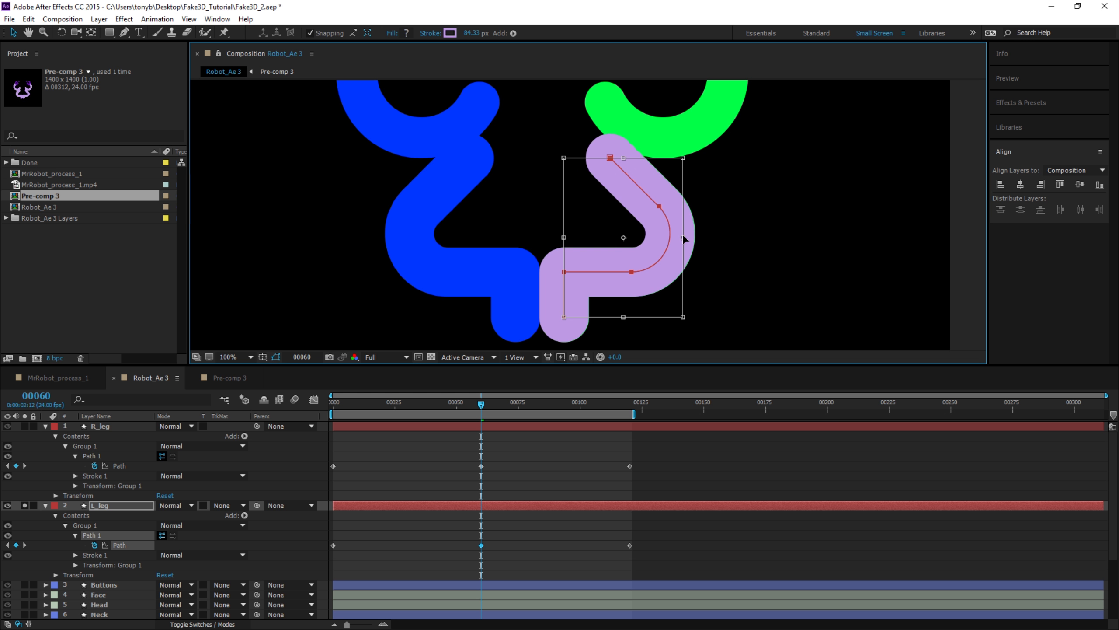
pyautogui.moveTo(483, 404); pyautogui.dragTo(294, 424)
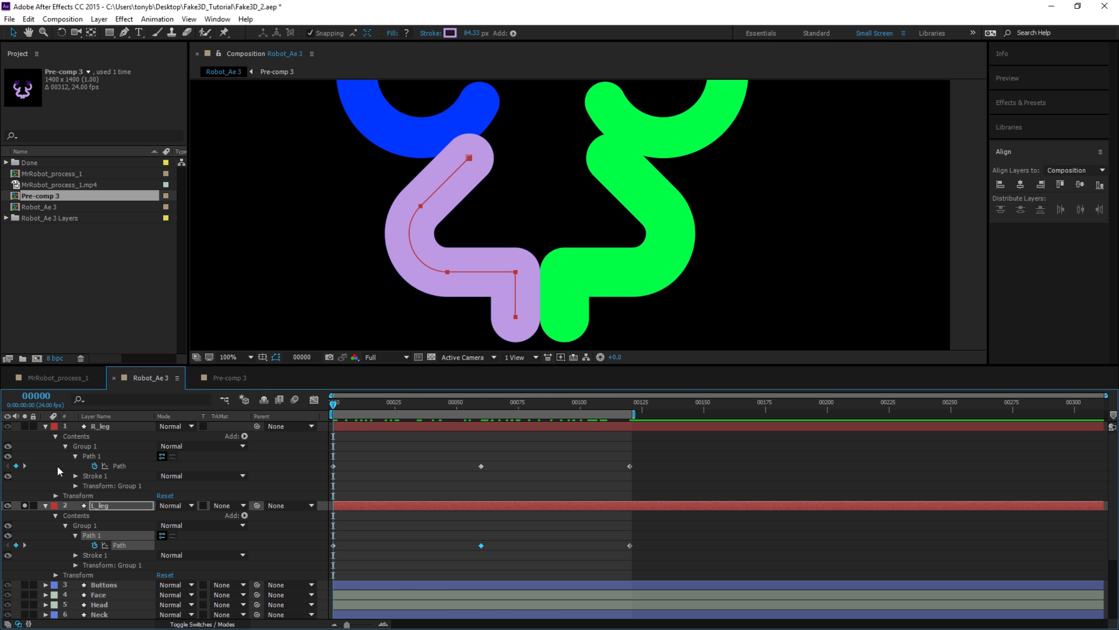
# Collapse both leg layers, solo R_arm instead of L_leg, and add a Path keyframe at frame 0 in R_arm's Group 1.
pyautogui.click(45, 505)
pyautogui.click(45, 426)
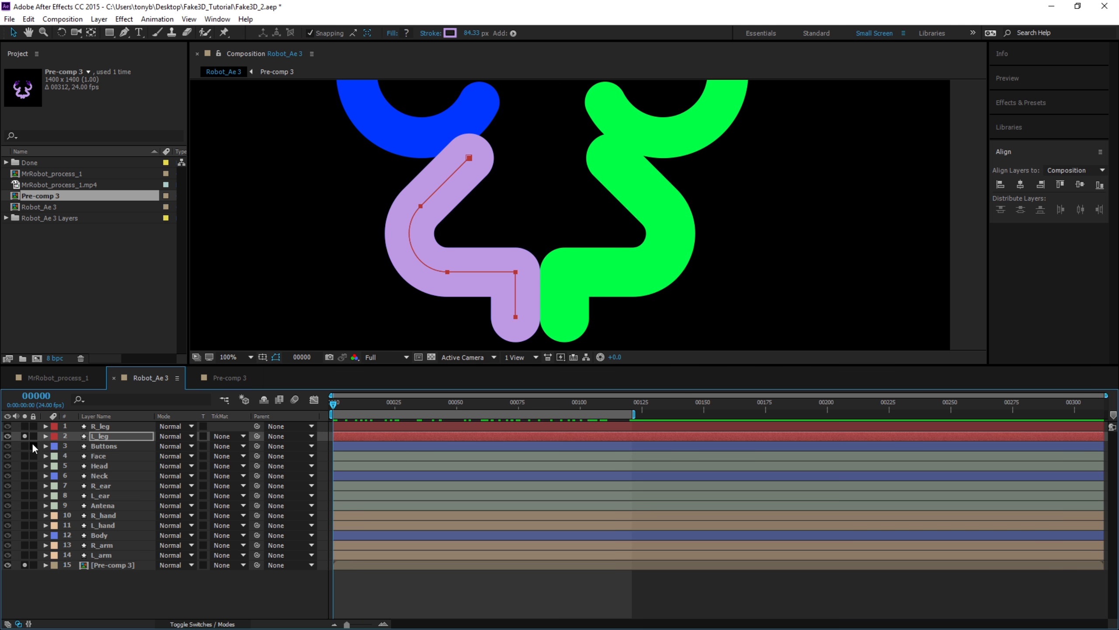
pyautogui.click(24, 436)
pyautogui.click(98, 545)
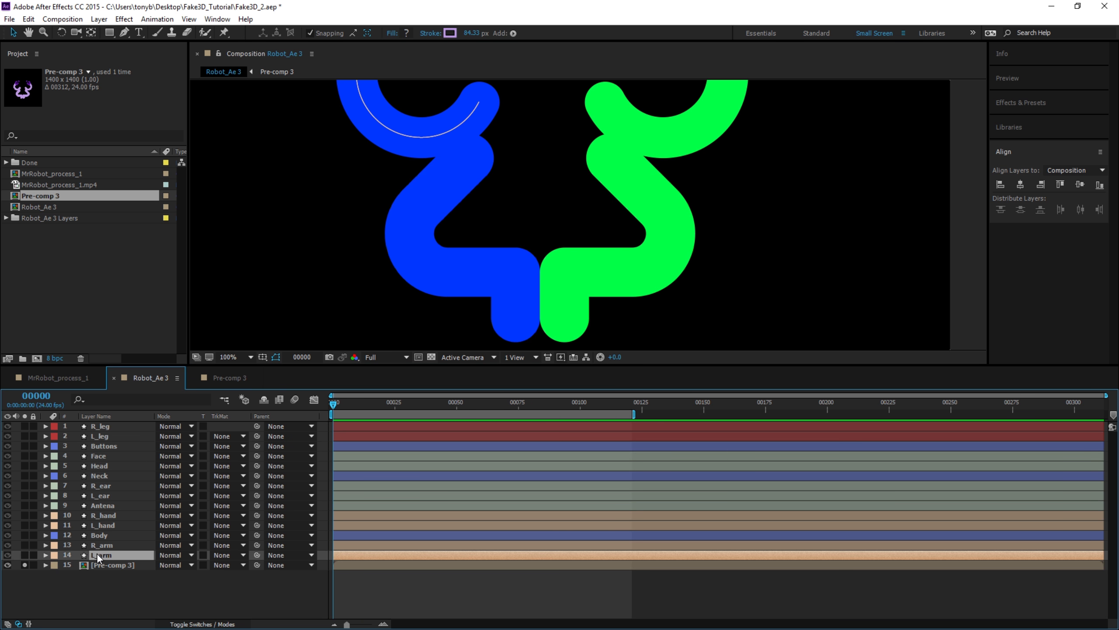
pyautogui.click(46, 545)
pyautogui.click(55, 555)
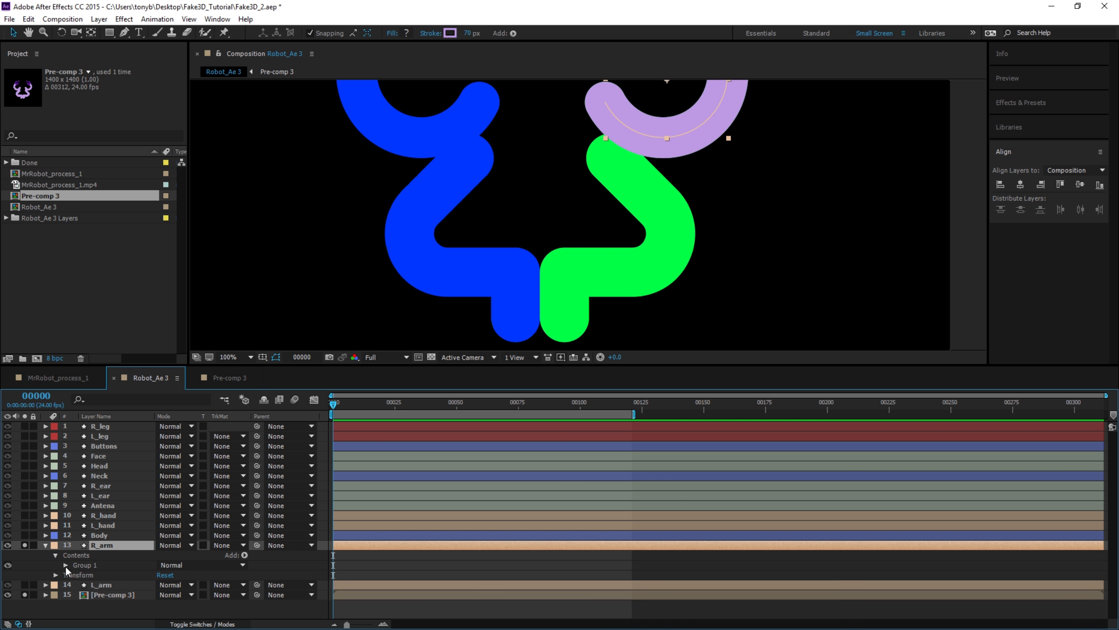
pyautogui.click(65, 565)
pyautogui.click(76, 575)
pyautogui.click(94, 584)
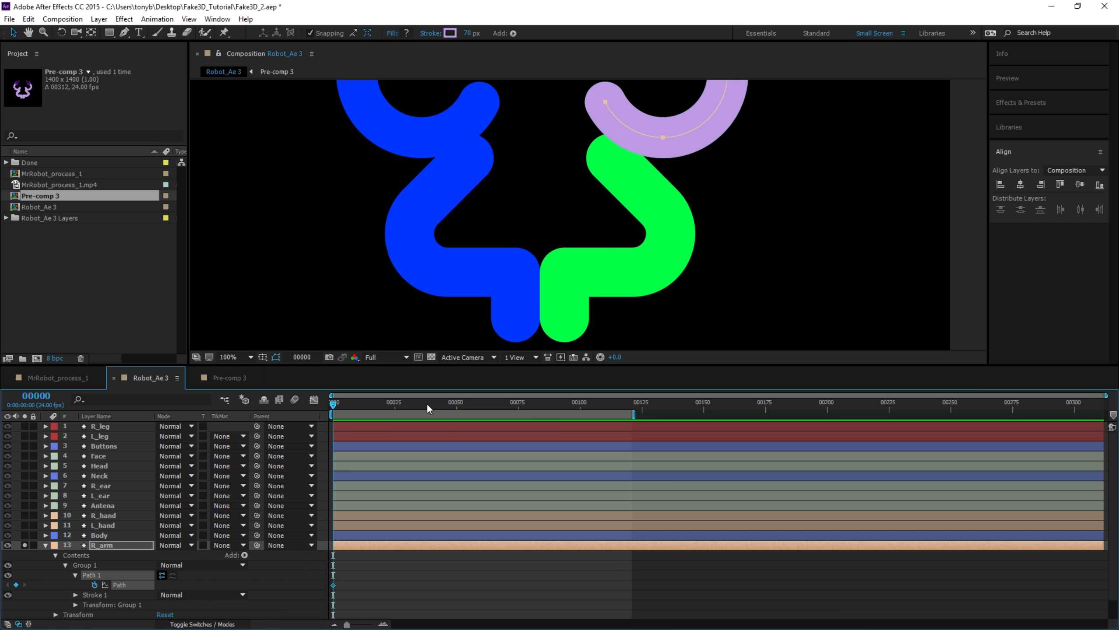
# Add Path keyframes to R_arm at frame 60 and frame 120.
pyautogui.click(442, 403)
pyautogui.moveTo(452, 402); pyautogui.dragTo(629, 404)
pyautogui.click(15, 584)
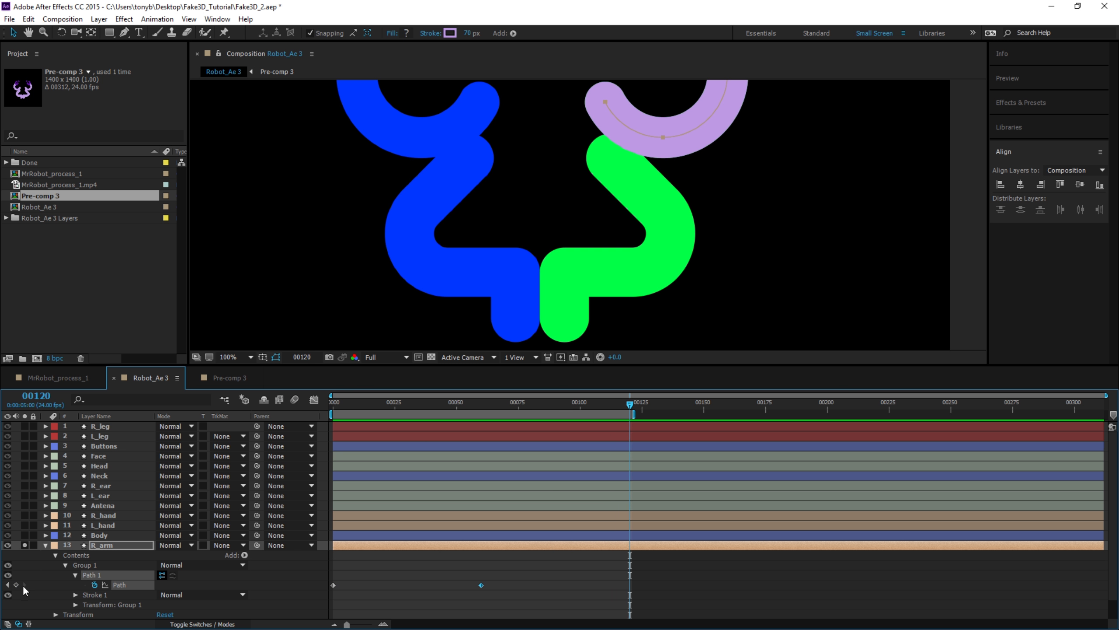
pyautogui.click(16, 584)
# Place numbered composition markers 1, 2 and 3 at frames 0, 60 and 120.
pyautogui.moveTo(1114, 415); pyautogui.dragTo(340, 414)
pyautogui.moveTo(1112, 416)
pyautogui.mouseDown()
pyautogui.moveTo(466, 414)
pyautogui.moveTo(481, 402)
pyautogui.moveTo(630, 404)
pyautogui.mouseUp()
pyautogui.click(473, 404)
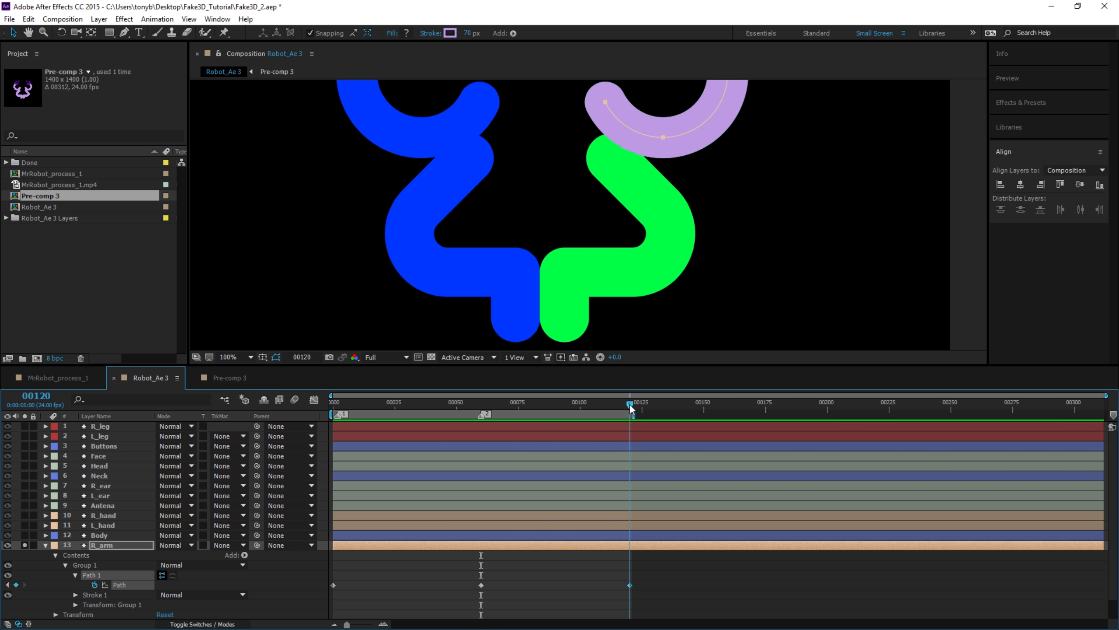
pyautogui.moveTo(1113, 416)
pyautogui.mouseDown()
pyautogui.moveTo(493, 415)
pyautogui.moveTo(476, 441)
pyautogui.mouseUp()
# Mirror R_arm's path at frame 60 onto the blue reference arm, and scrub back to frame 0.
pyautogui.click(481, 585)
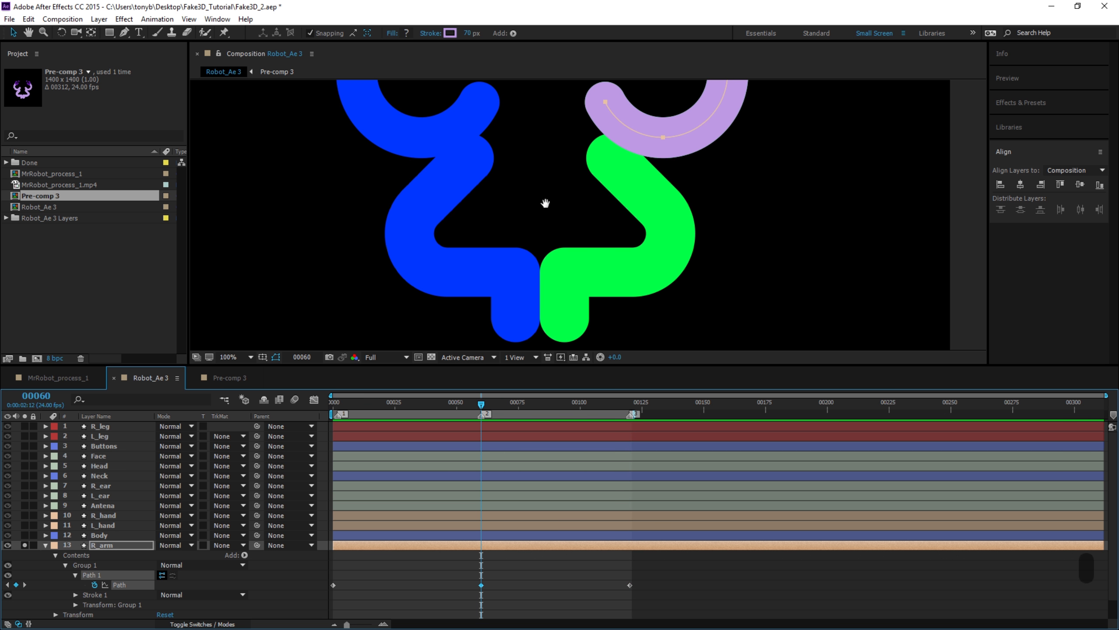
pyautogui.press('space')
pyautogui.moveTo(545, 203); pyautogui.dragTo(540, 337)
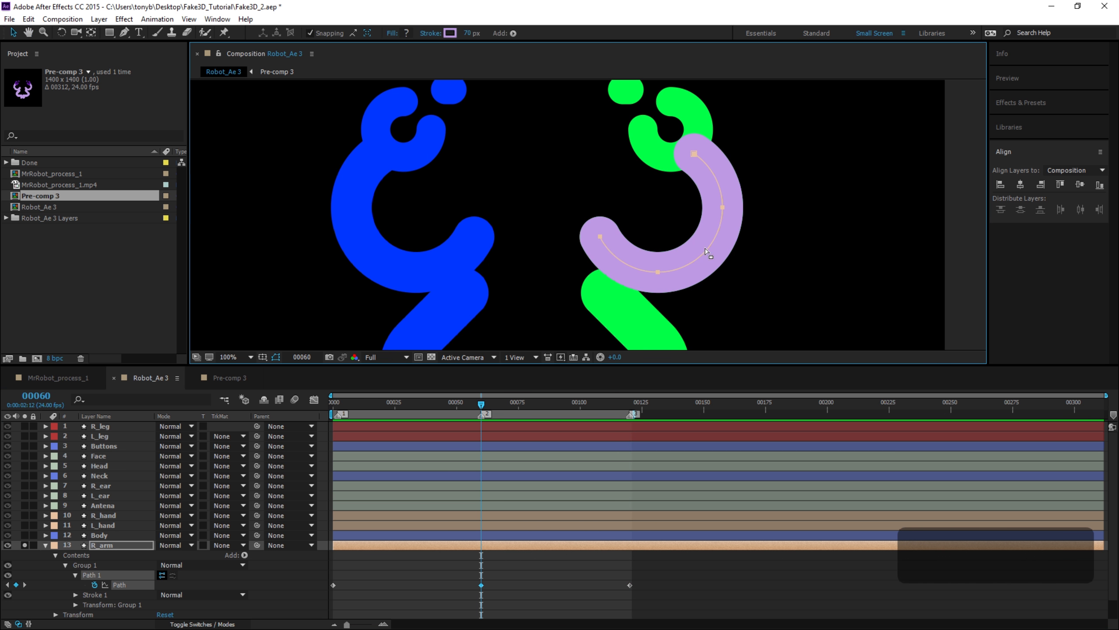
pyautogui.doubleClick(715, 238)
pyautogui.moveTo(724, 213); pyautogui.dragTo(536, 208)
pyautogui.hotkey('ctrl', 'z')
pyautogui.moveTo(723, 213); pyautogui.dragTo(352, 211)
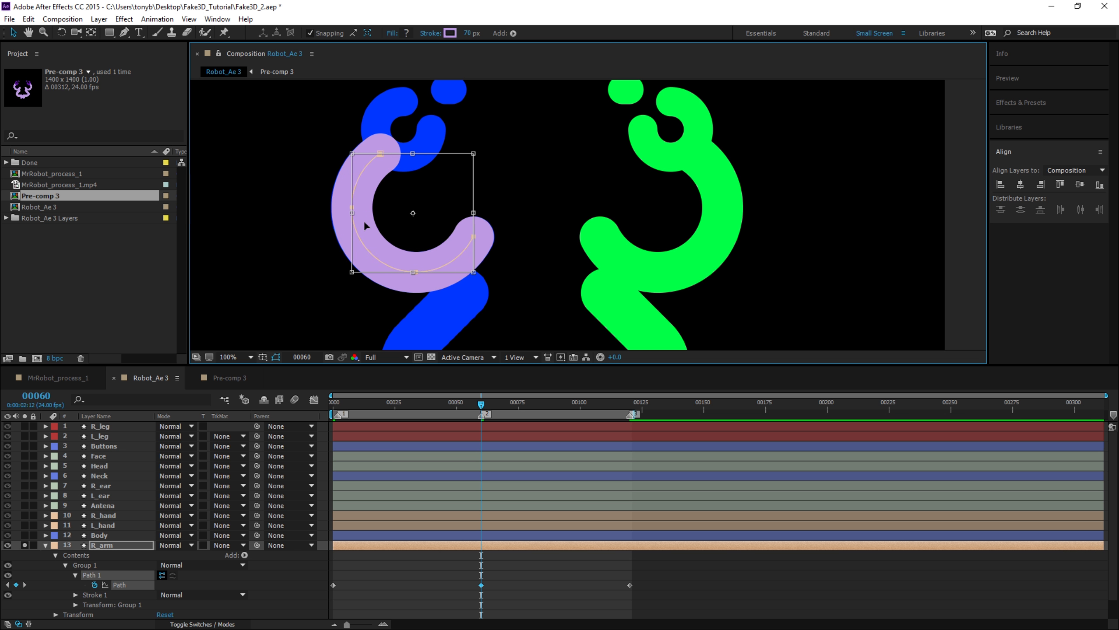
pyautogui.moveTo(480, 402); pyautogui.dragTo(307, 465)
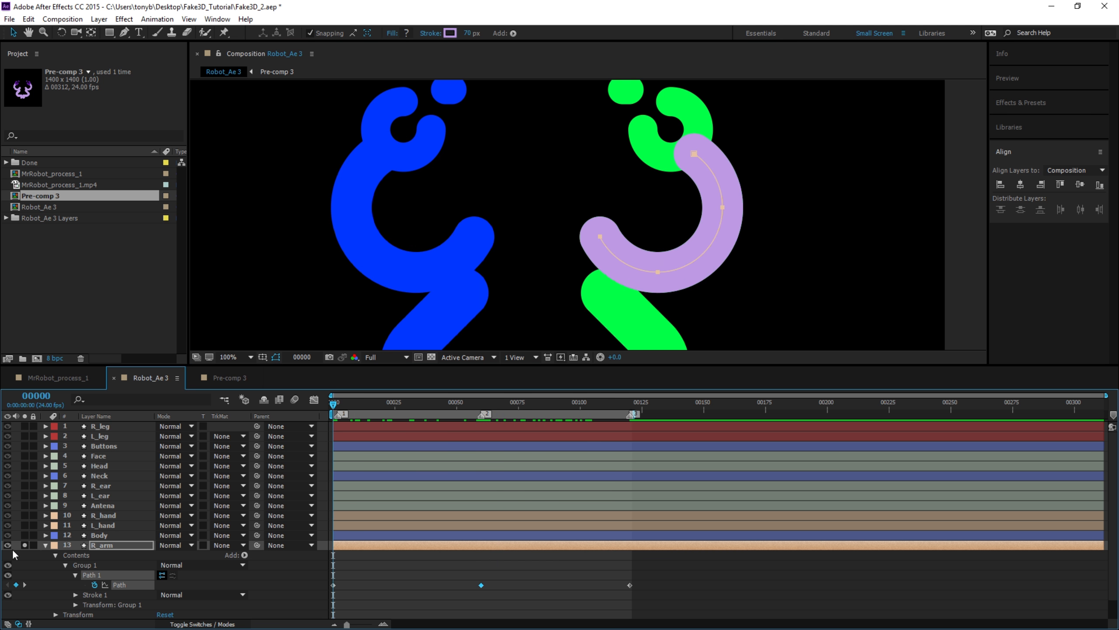
# Collapse R_arm, solo L_arm in its place, and add a Path keyframe at frame 0 in L_arm's Group 1.
pyautogui.click(45, 545)
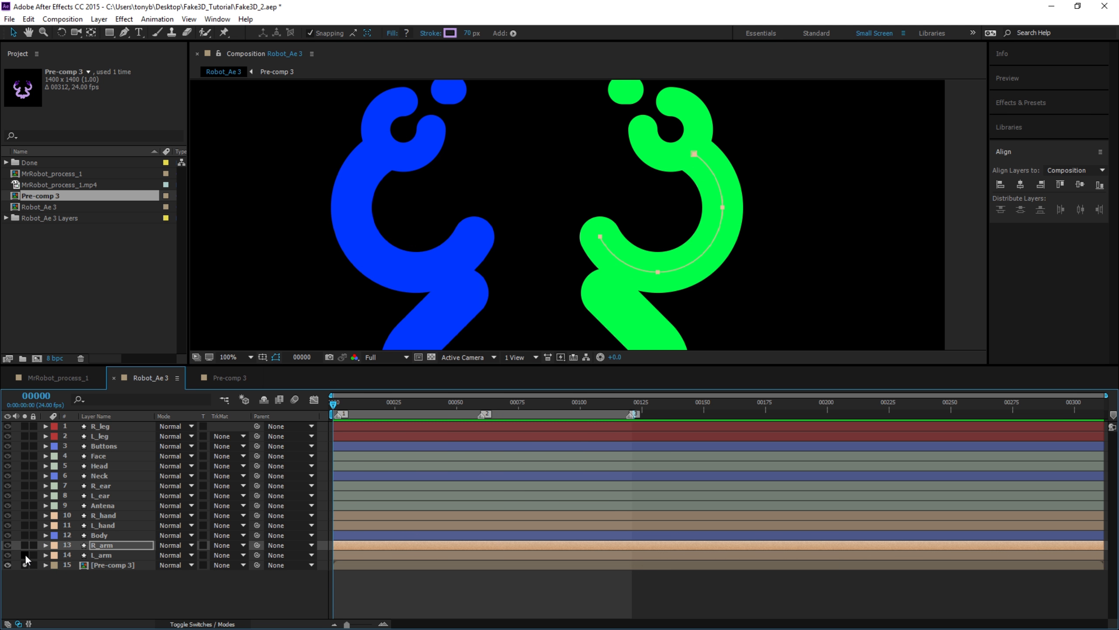
pyautogui.click(24, 554)
pyautogui.click(46, 555)
pyautogui.click(55, 565)
pyautogui.click(65, 574)
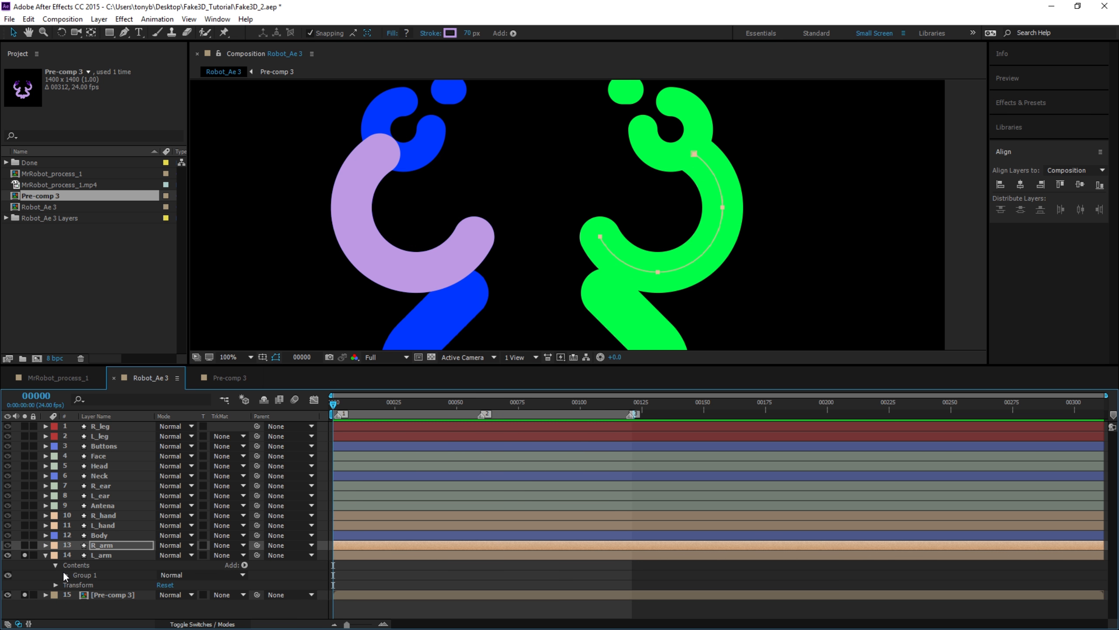
pyautogui.click(75, 584)
pyautogui.click(93, 594)
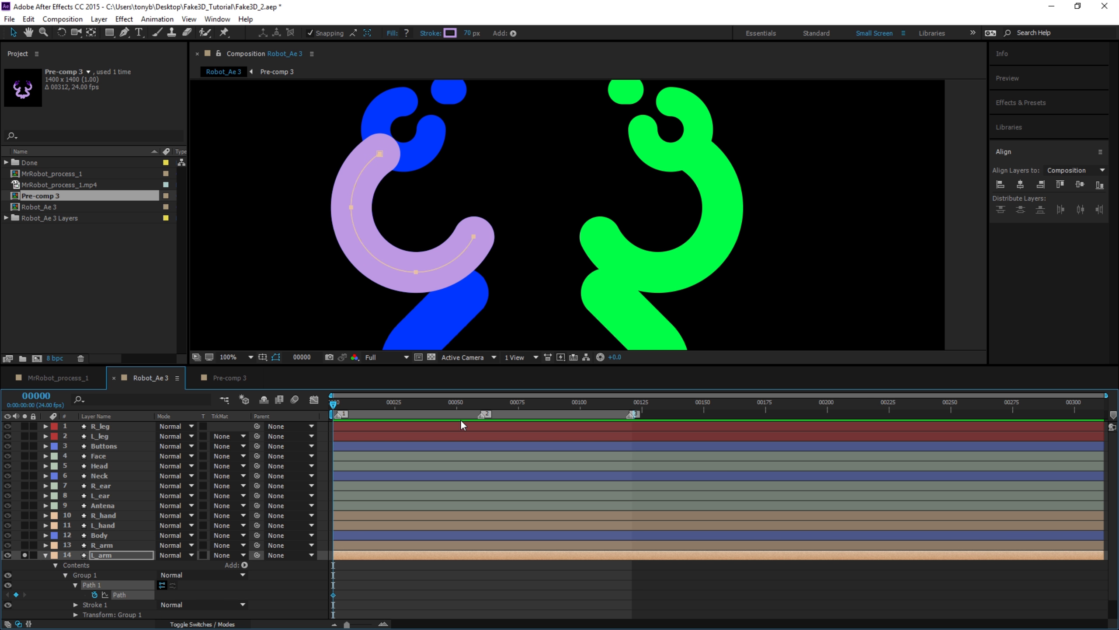
# Copy the L_arm Path keyframe to frame 60 and frame 120.
pyautogui.click(482, 405)
pyautogui.hotkey('ctrl', 'c')
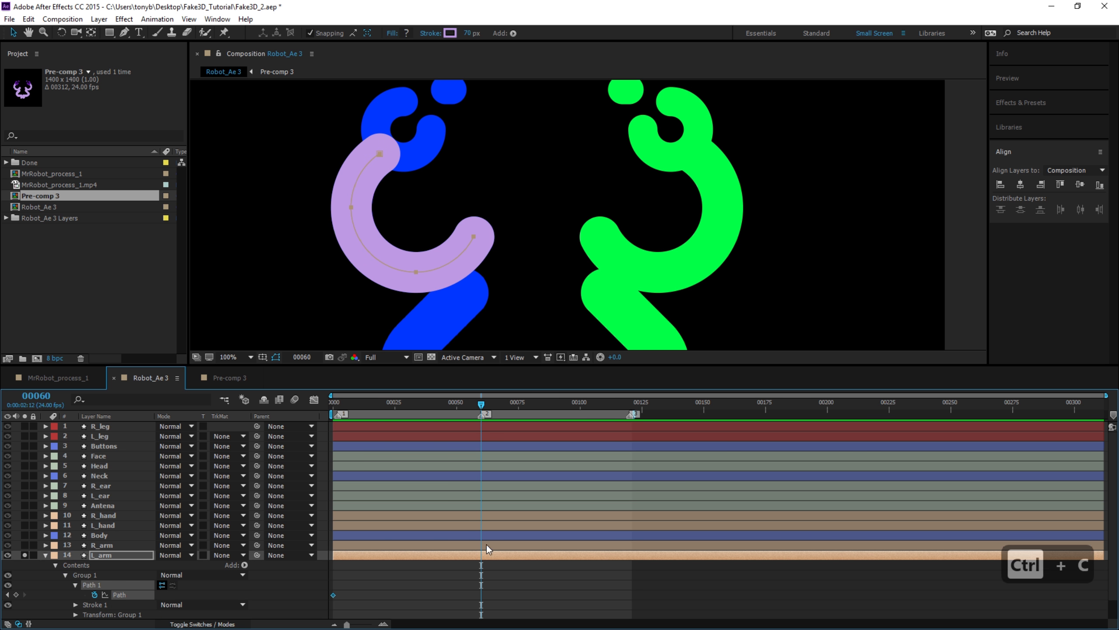
pyautogui.hotkey('ctrl', 'v')
pyautogui.moveTo(491, 411); pyautogui.dragTo(630, 407)
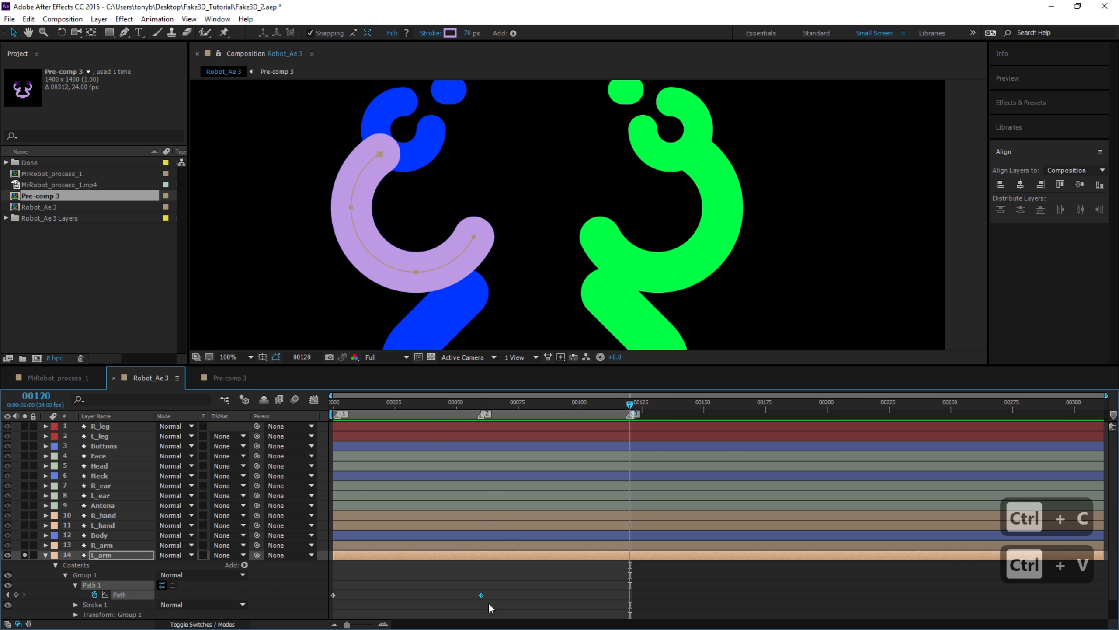
pyautogui.hotkey('ctrl', 'c')
pyautogui.hotkey('ctrl', 'v')
# Mirror L_arm's path at frame 60 onto the green reference arm, and scrub back to frame 0.
pyautogui.click(482, 409)
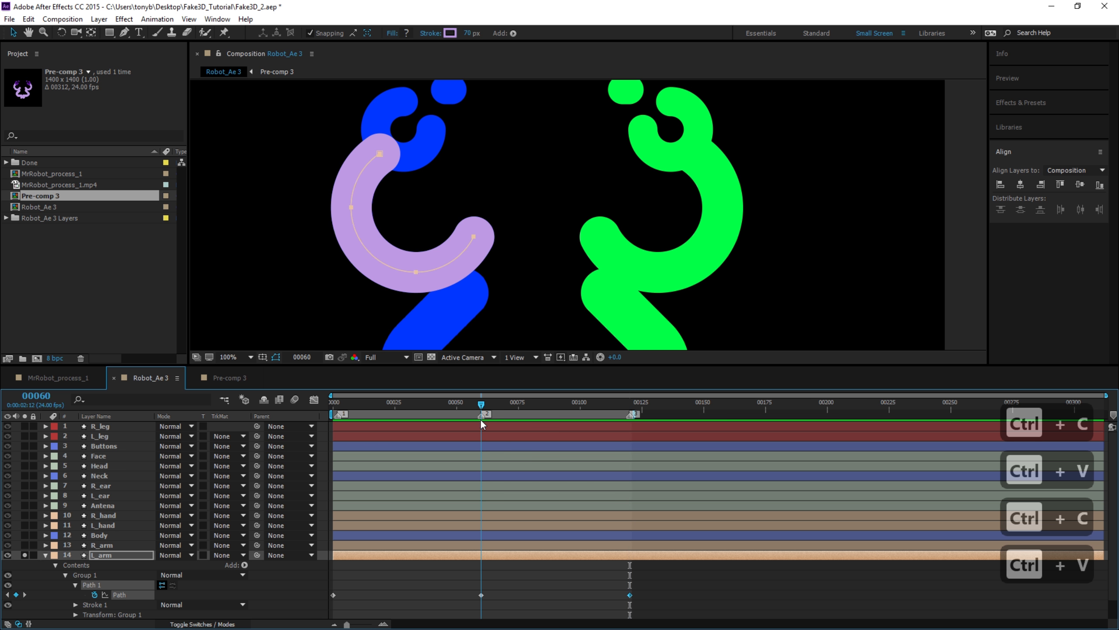
pyautogui.doubleClick(352, 218)
pyautogui.moveTo(351, 213); pyautogui.dragTo(519, 245)
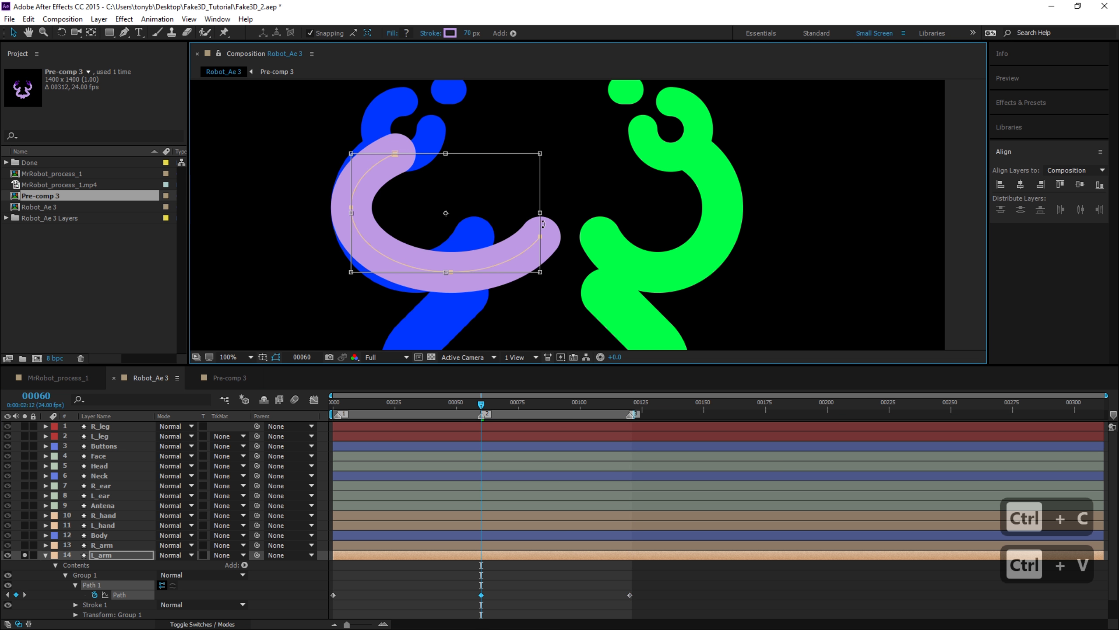
pyautogui.hotkey('ctrl', 'z')
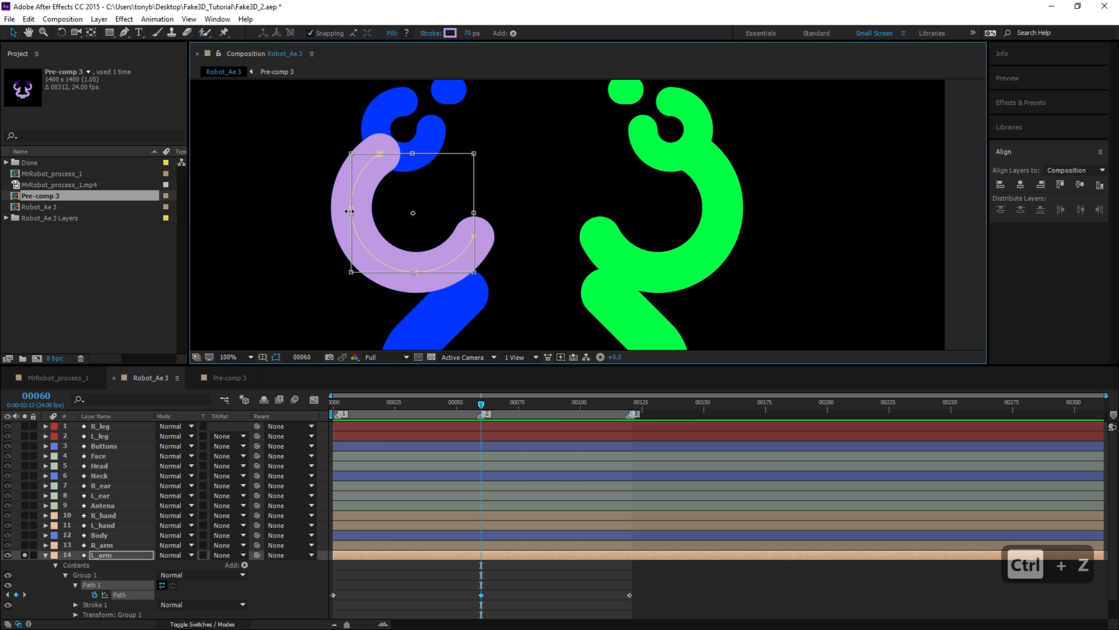
pyautogui.moveTo(349, 212); pyautogui.dragTo(663, 234)
pyautogui.hotkey('ctrl', 'z')
pyautogui.hotkey('ctrl', 'z')
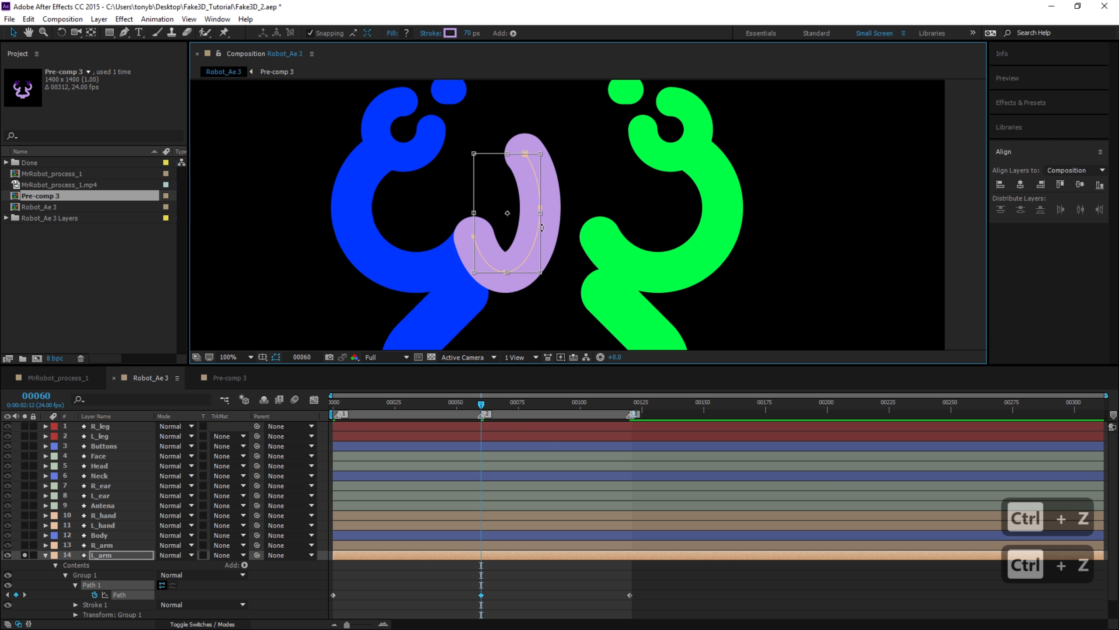
pyautogui.moveTo(540, 227); pyautogui.dragTo(723, 214)
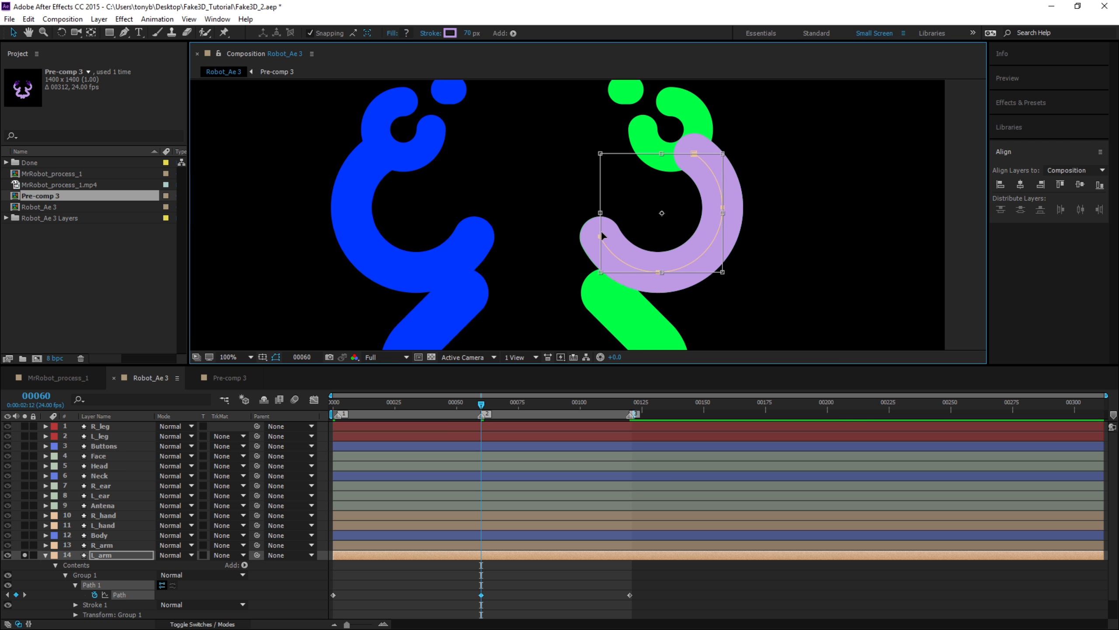
pyautogui.moveTo(460, 405); pyautogui.dragTo(411, 436)
pyautogui.press('Home')
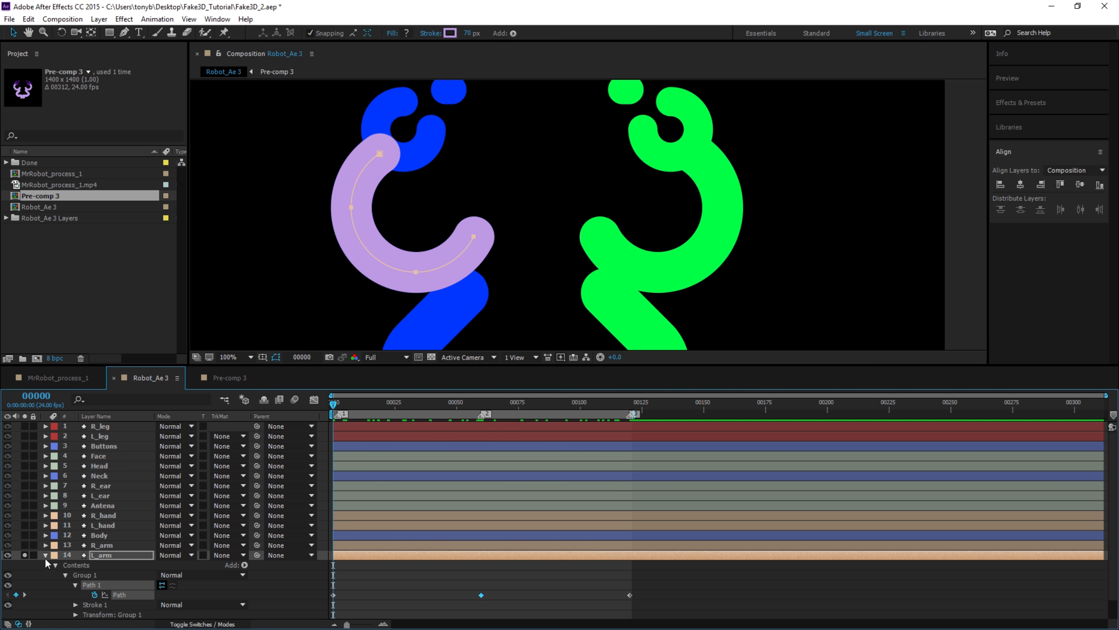
# Collapse L_arm, solo R_hand in its place, and add a Path keyframe at frame 0 in R_hand's Group 1.
pyautogui.click(45, 555)
pyautogui.click(118, 515)
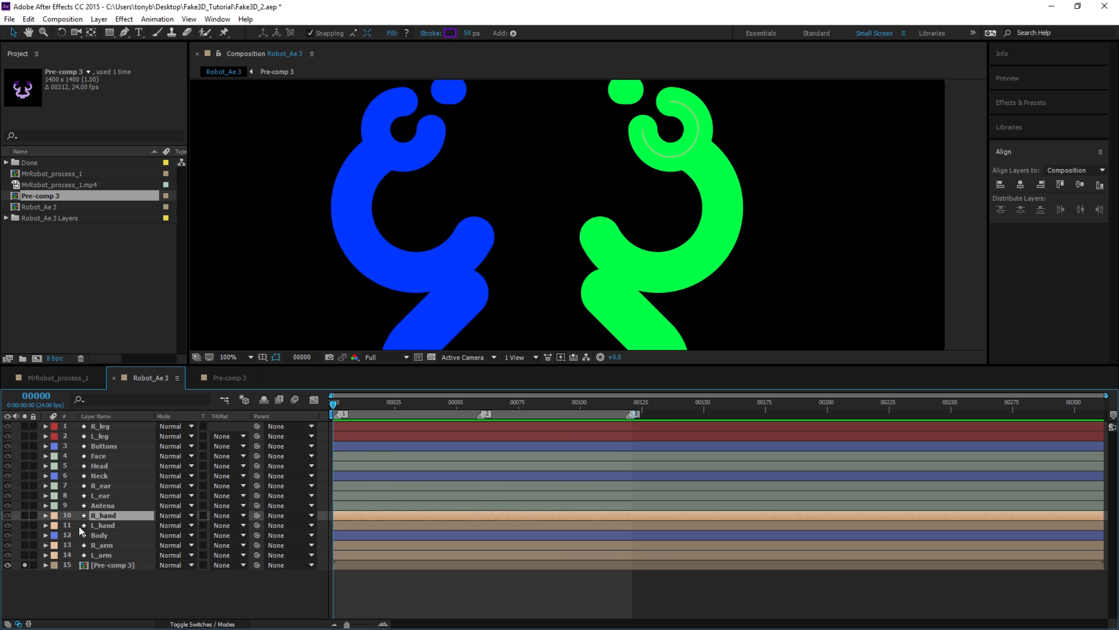
pyautogui.click(44, 515)
pyautogui.click(55, 525)
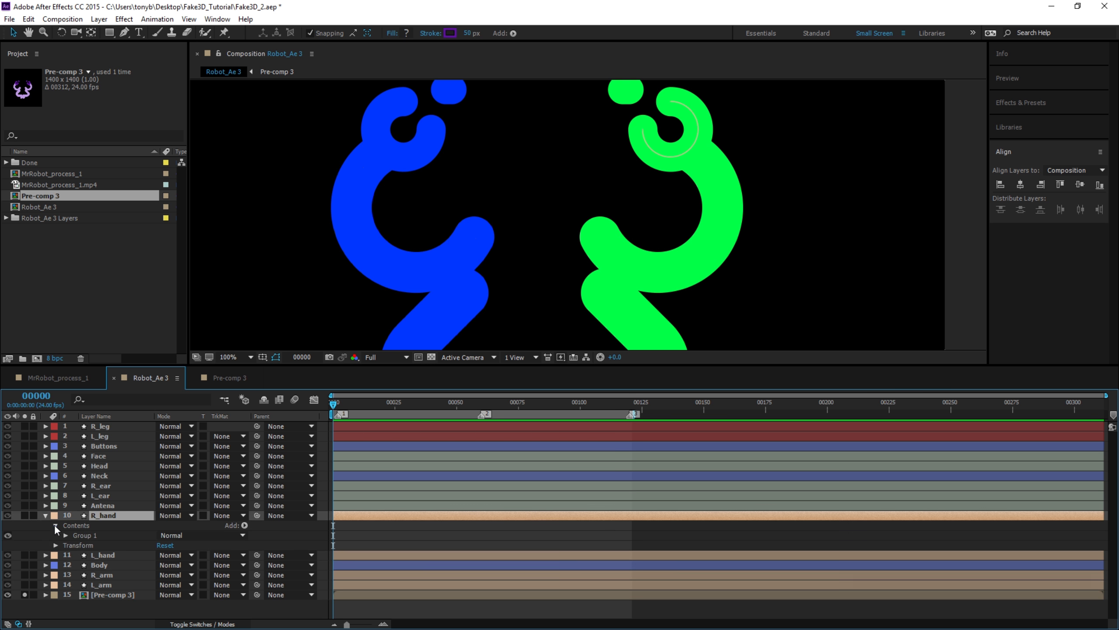
pyautogui.click(65, 535)
pyautogui.click(75, 544)
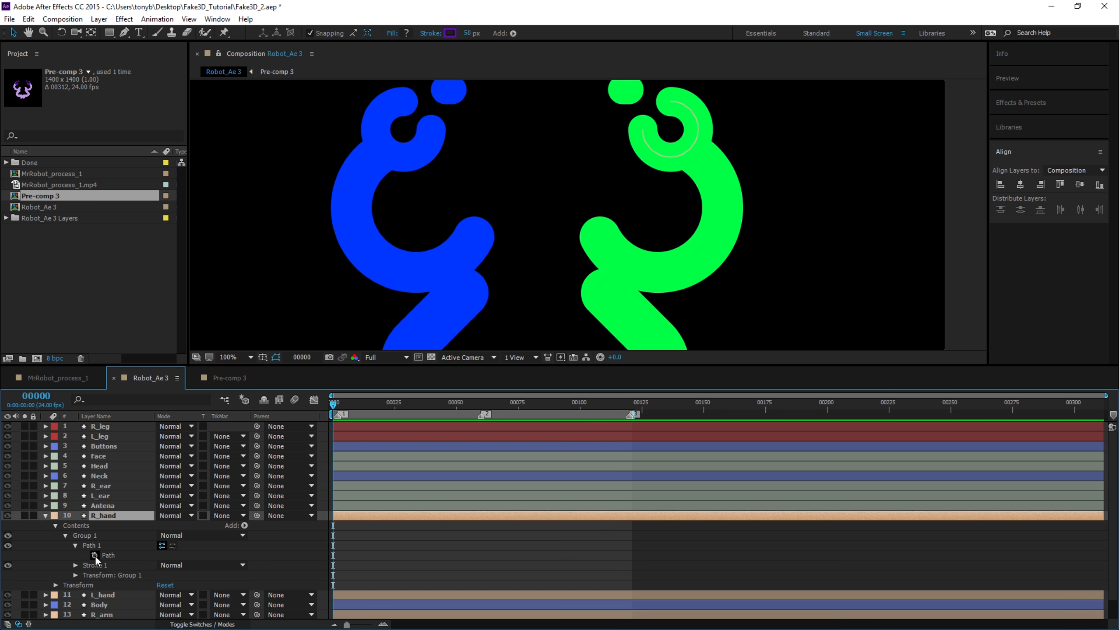
pyautogui.click(94, 555)
pyautogui.scroll(-1, 31, 613)
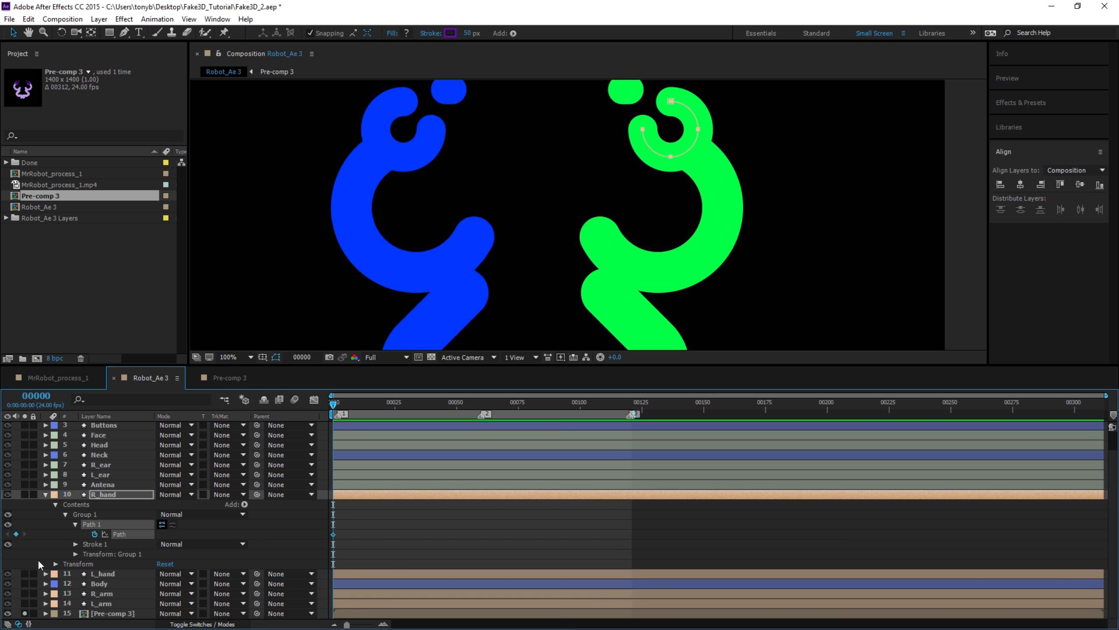
pyautogui.click(24, 494)
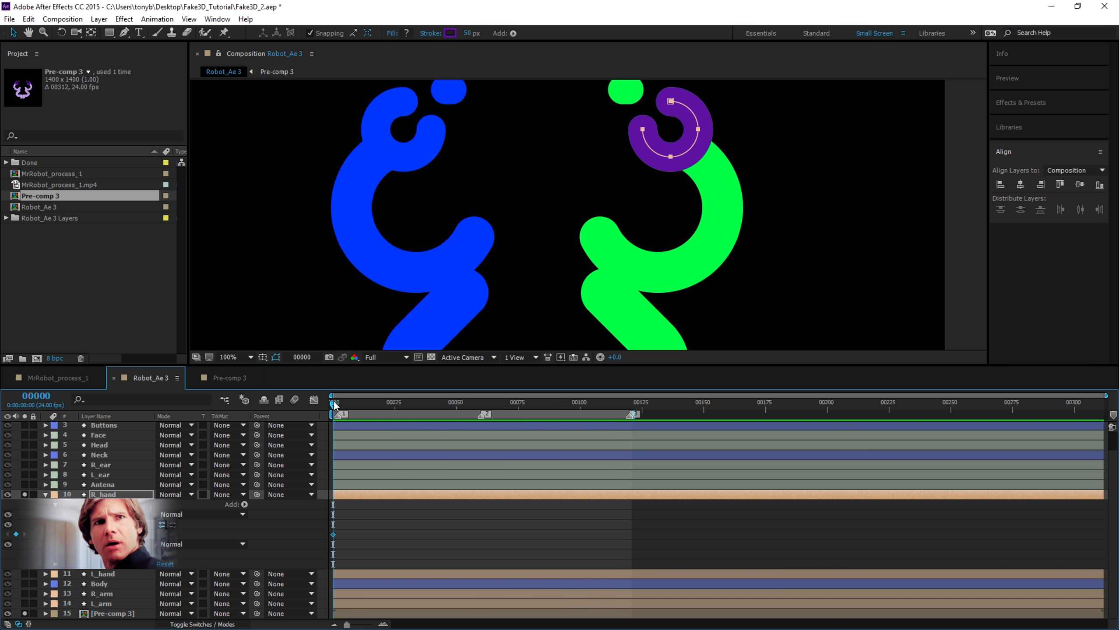
# Copy the R_hand Path keyframe to frame 60 and frame 120.
pyautogui.moveTo(334, 405); pyautogui.dragTo(630, 404)
pyautogui.hotkey('ctrl', 'c')
pyautogui.hotkey('ctrl', 'v')
pyautogui.hotkey('ctrl', 'v')
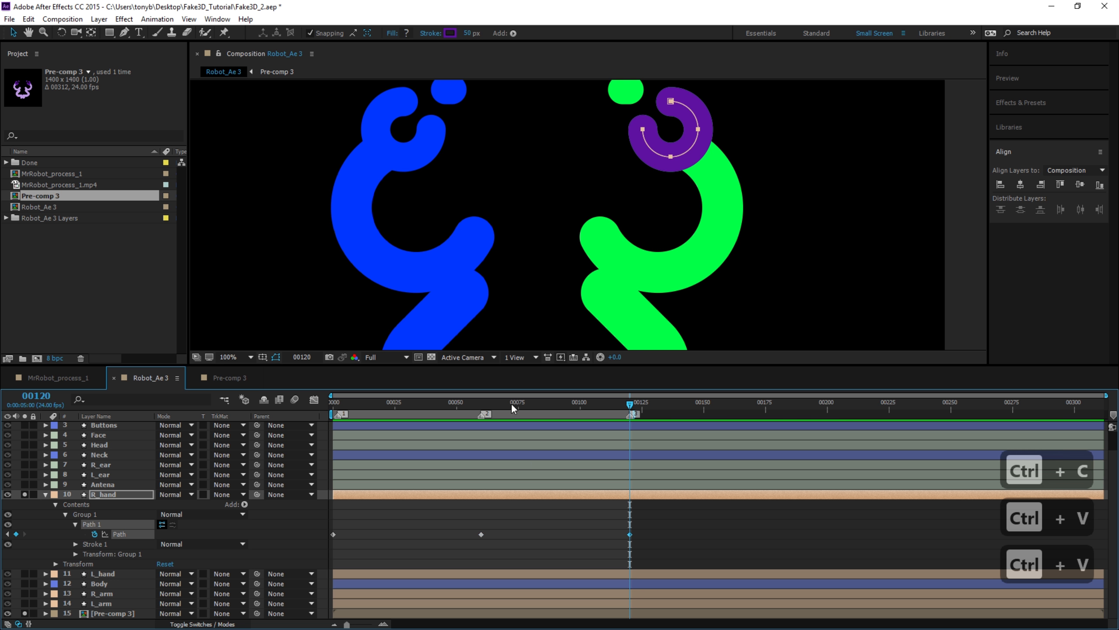
# Mirror R_hand's path at frame 60 onto the blue reference hand.
pyautogui.moveTo(511, 403); pyautogui.dragTo(482, 415)
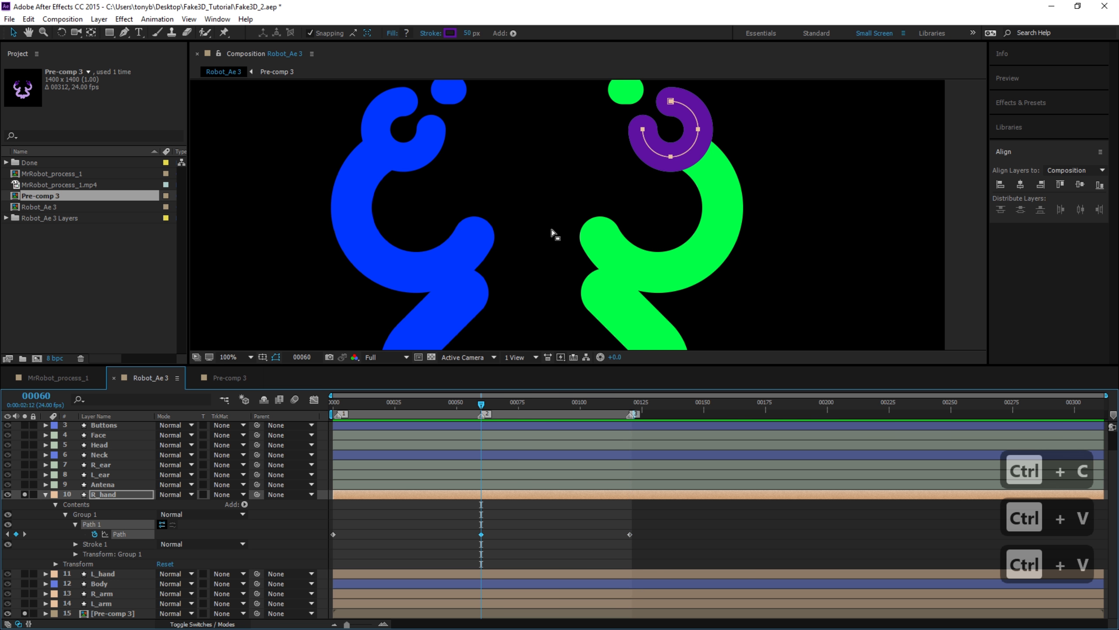
pyautogui.press('space')
pyautogui.moveTo(533, 219); pyautogui.dragTo(526, 302)
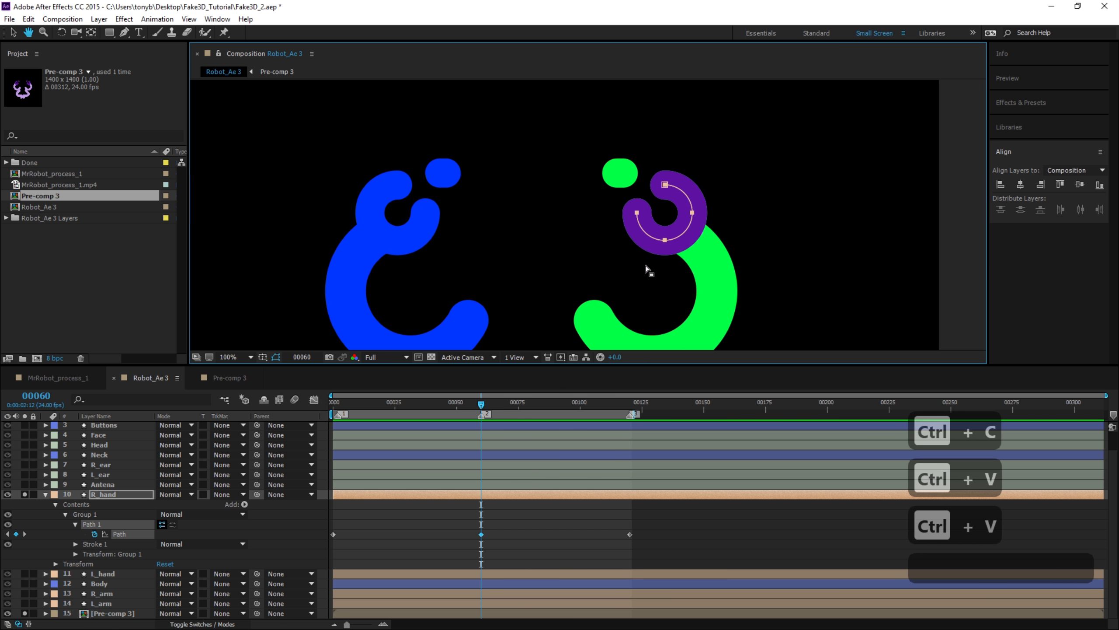
pyautogui.doubleClick(649, 236)
pyautogui.moveTo(692, 212); pyautogui.dragTo(369, 213)
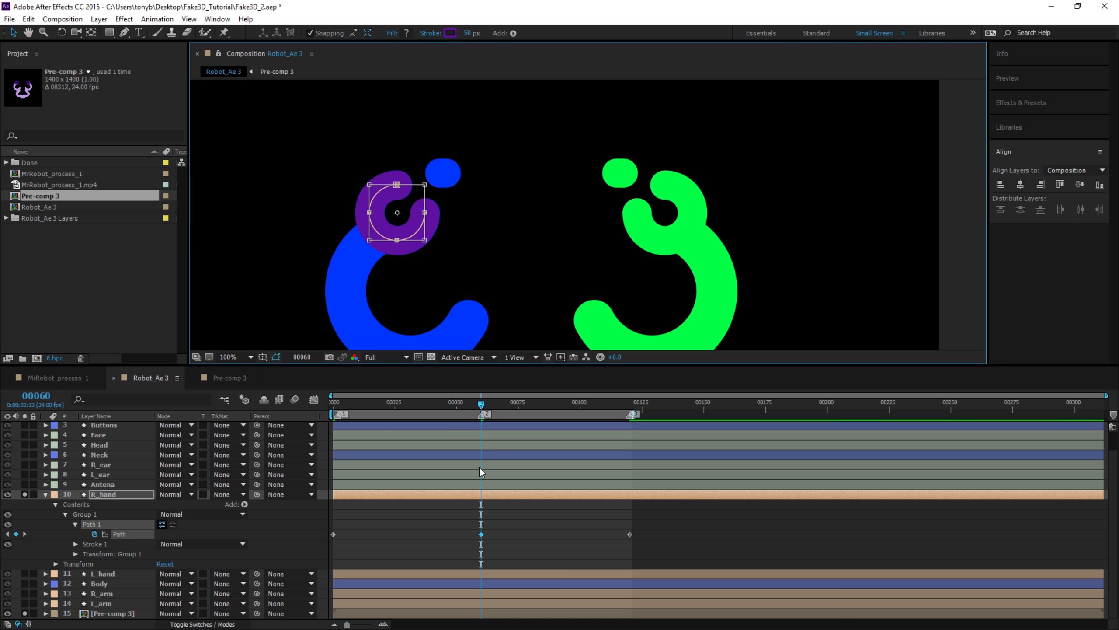
# Fine-tune the sides of R_hand's mirrored path to match the blue reference hand, and scrub back to frame 0.
pyautogui.press('.')
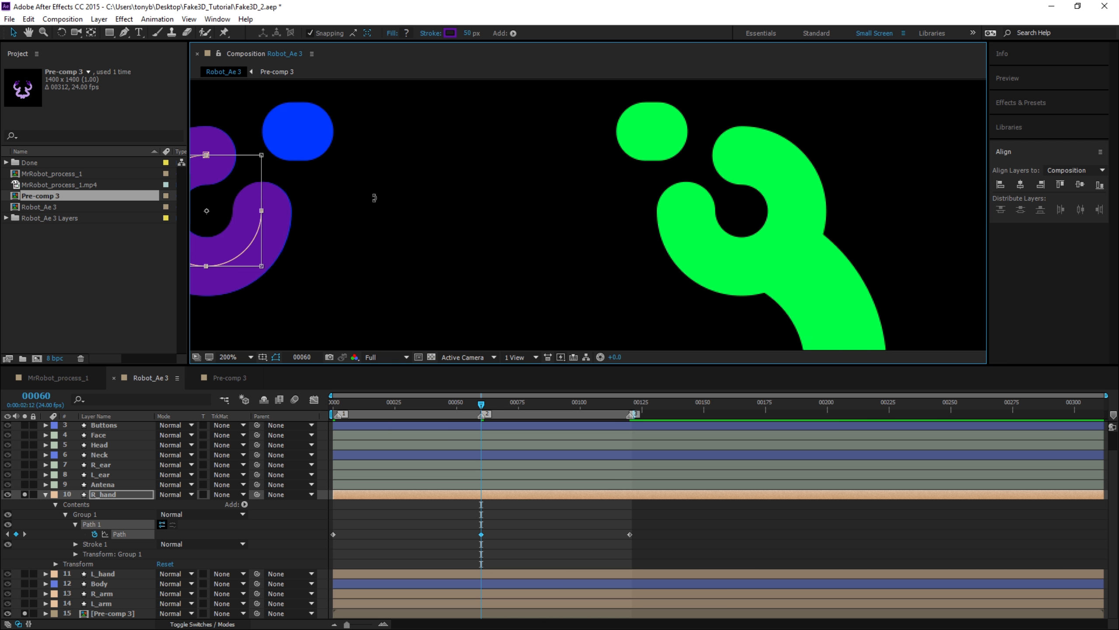
pyautogui.press('h')
pyautogui.moveTo(348, 240); pyautogui.dragTo(546, 252)
pyautogui.press('v')
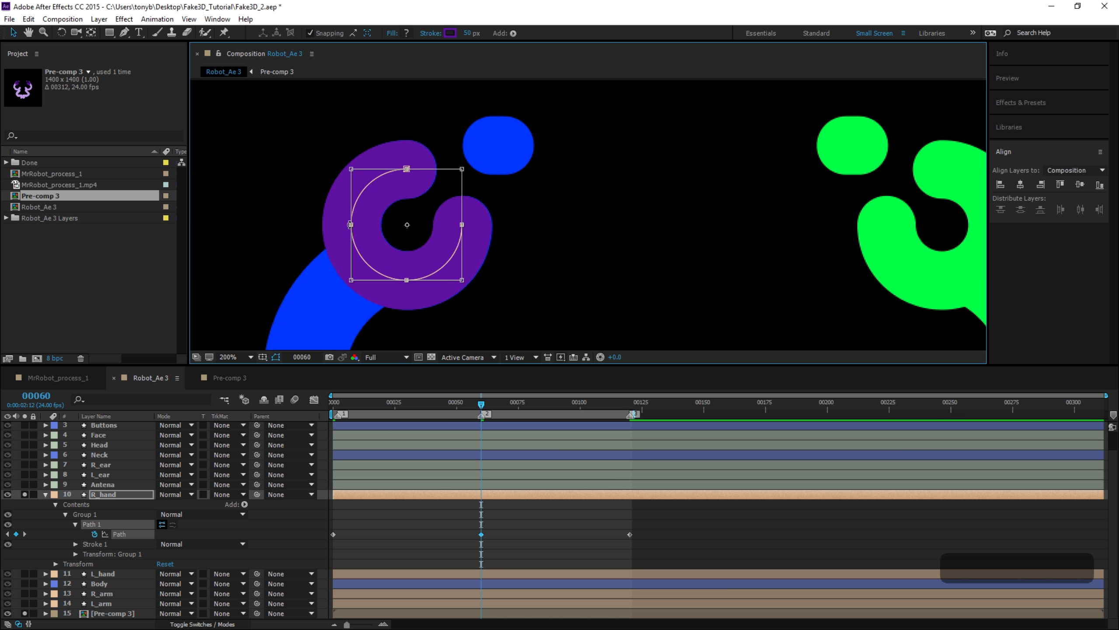
pyautogui.moveTo(351, 224)
pyautogui.mouseDown()
pyautogui.moveTo(361, 224)
pyautogui.moveTo(351, 224)
pyautogui.mouseUp()
pyautogui.moveTo(463, 224); pyautogui.dragTo(463, 224)
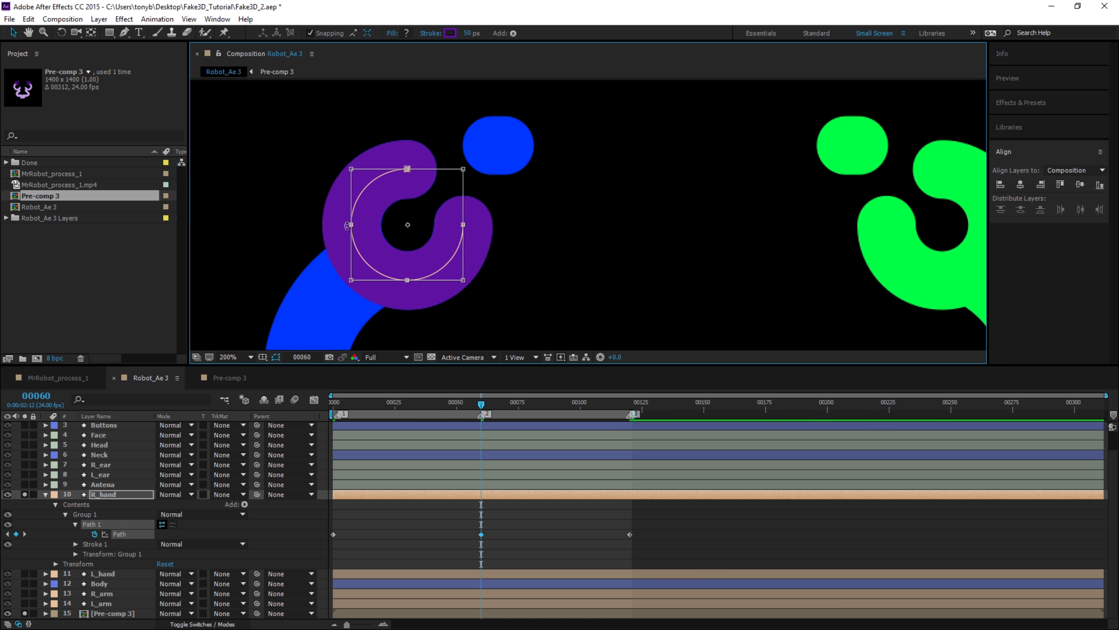
pyautogui.moveTo(353, 224); pyautogui.dragTo(353, 224)
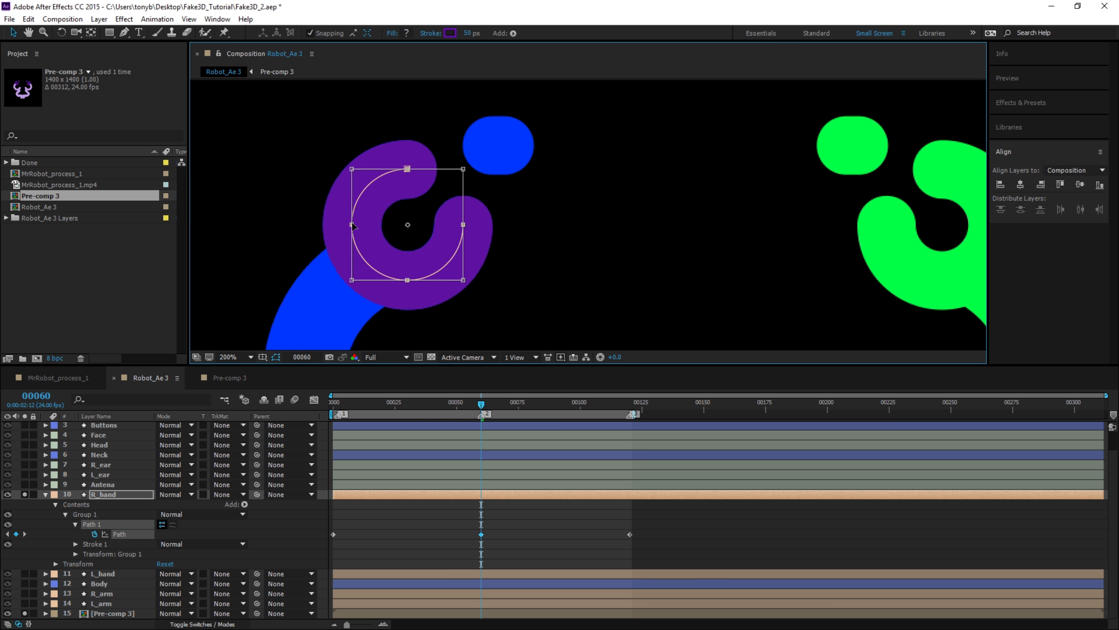
pyautogui.click(480, 408)
pyautogui.press('space')
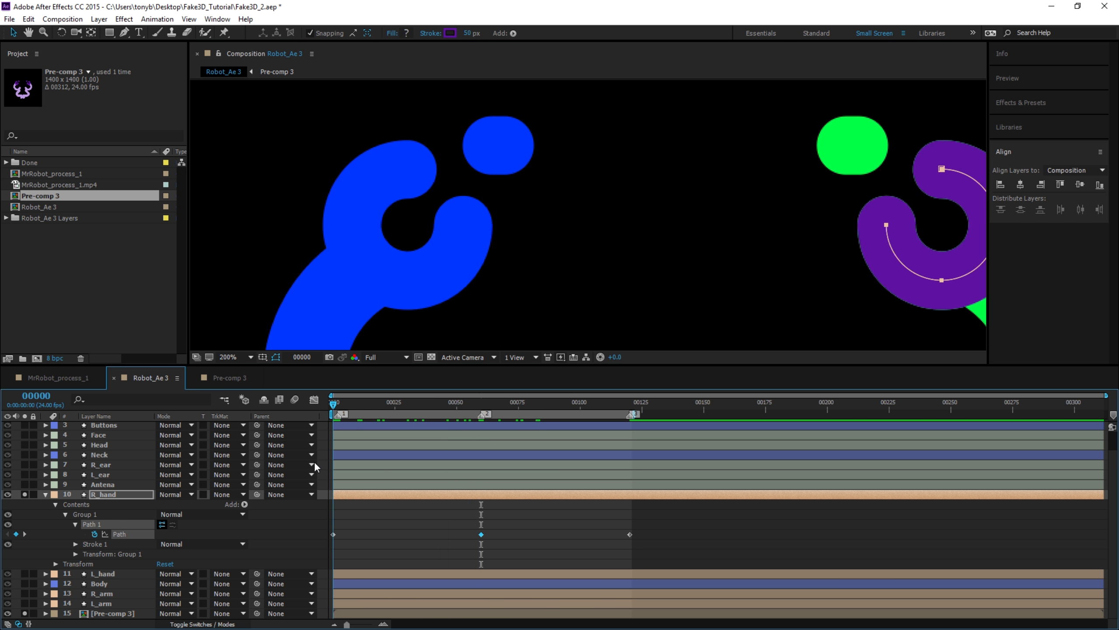
# Collapse R_hand, solo L_hand in its place, and add a Path keyframe at frame 0 in L_hand's Group 1.
pyautogui.click(45, 494)
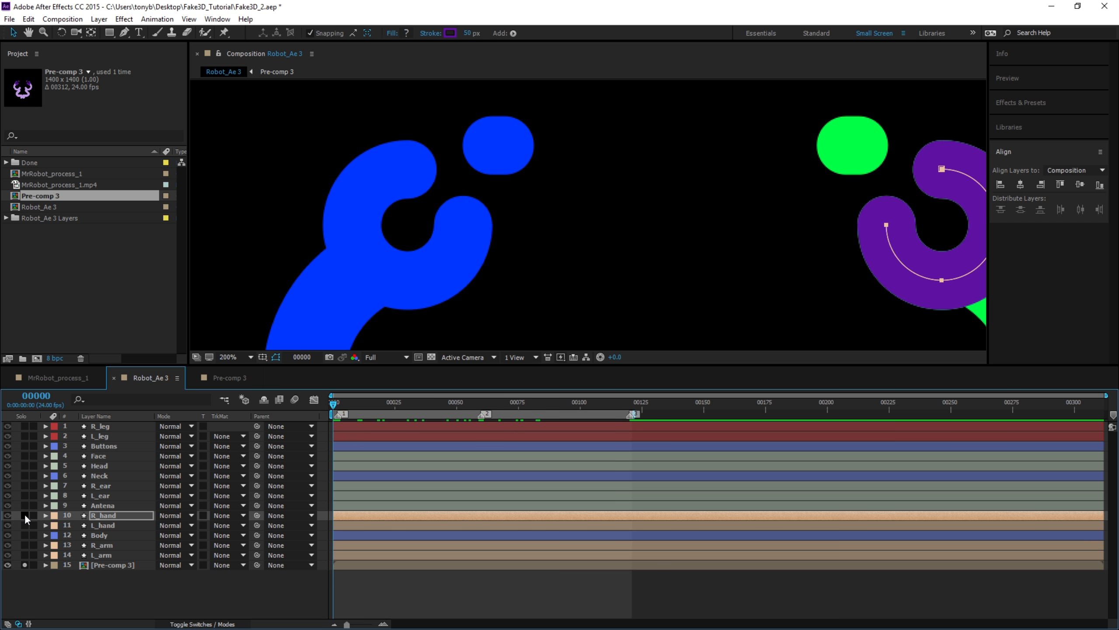
pyautogui.click(24, 514)
pyautogui.click(23, 524)
pyautogui.click(44, 525)
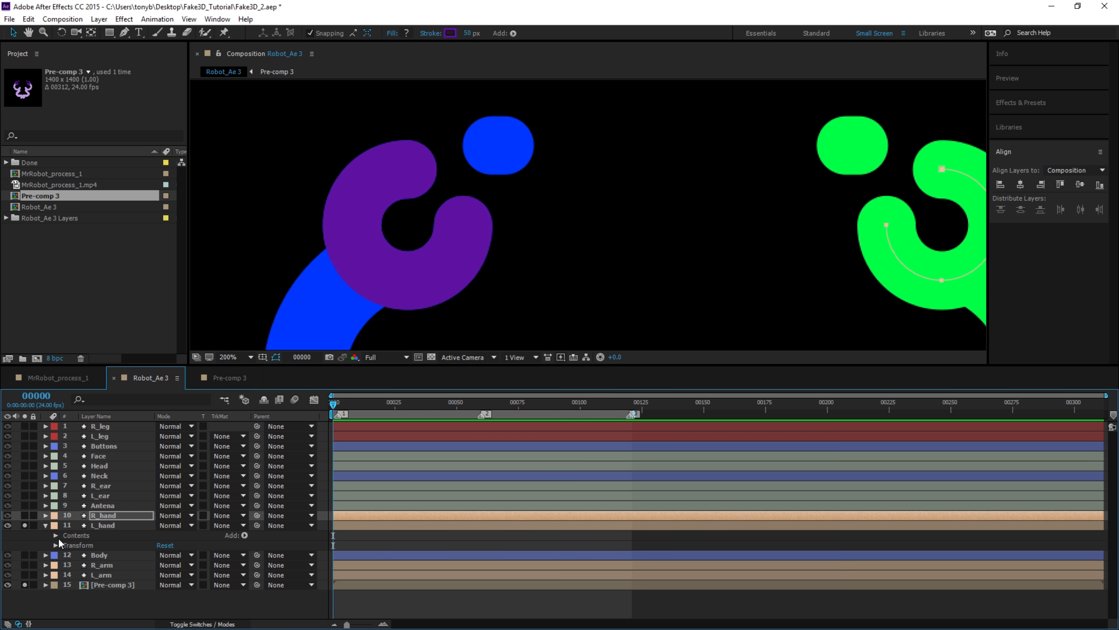
pyautogui.click(56, 535)
pyautogui.click(65, 545)
pyautogui.click(75, 555)
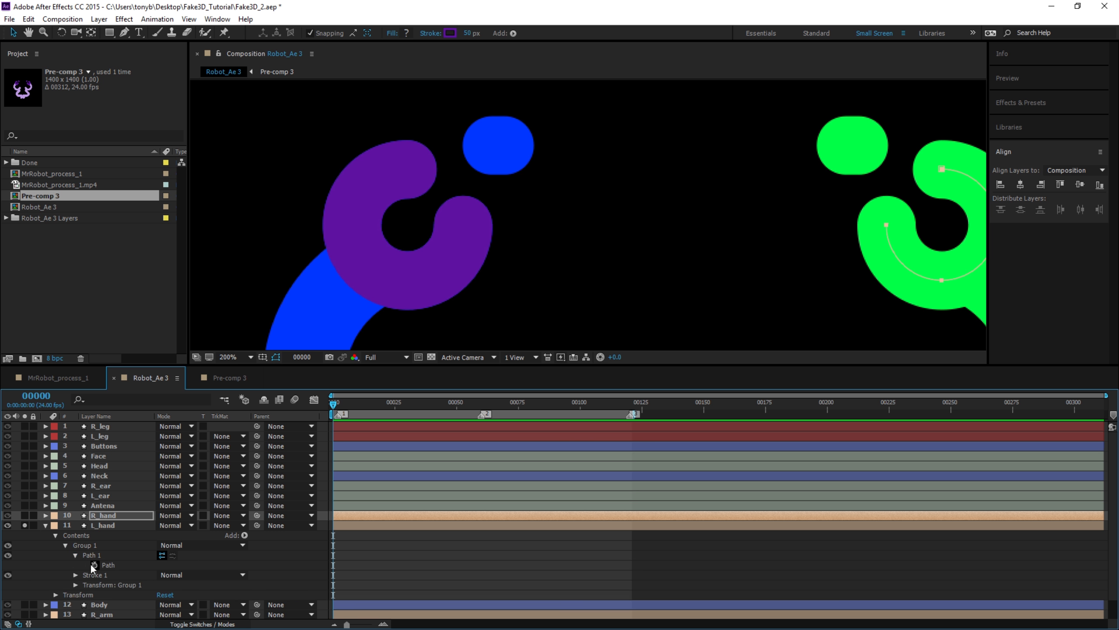
pyautogui.click(90, 564)
# Copy the L_hand Path keyframe to frame 60.
pyautogui.click(481, 405)
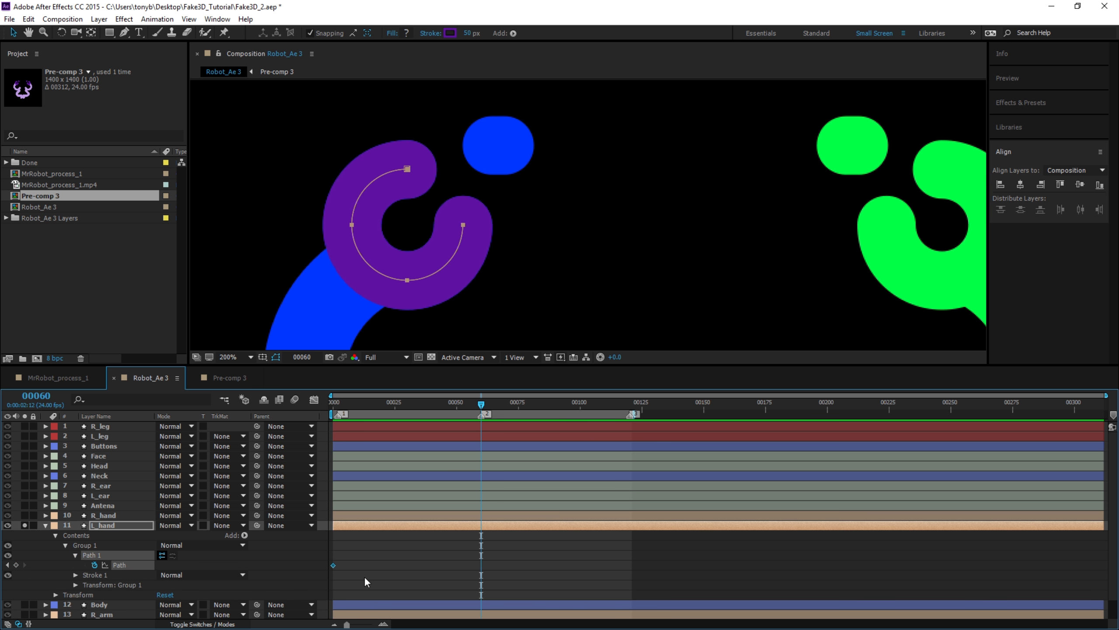
pyautogui.hotkey('ctrl', 'c')
pyautogui.hotkey('ctrl', 'v')
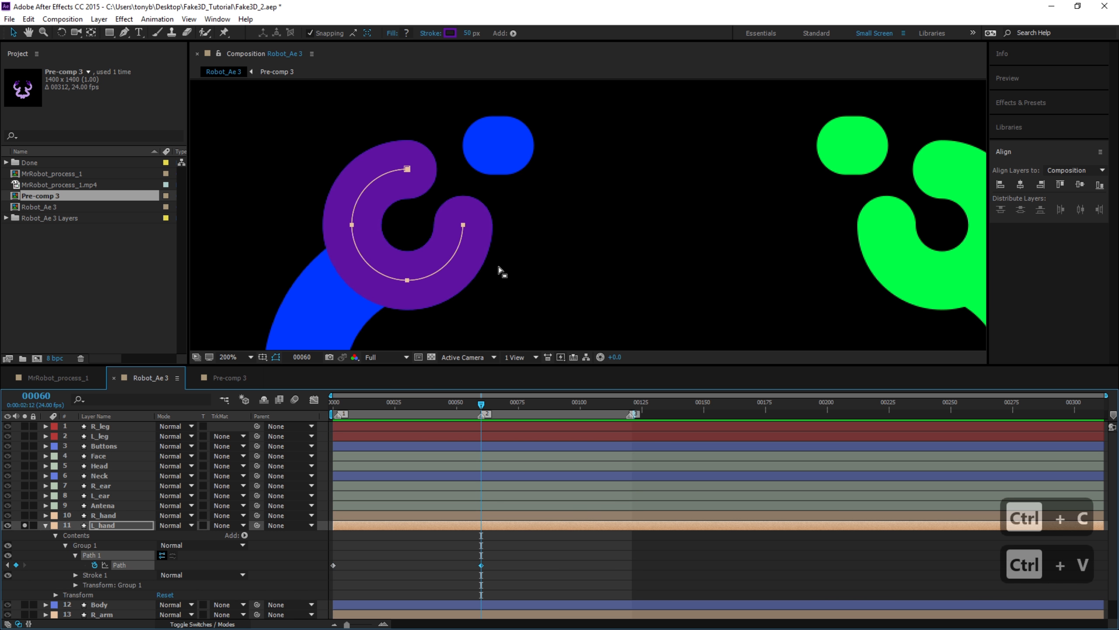
# Mirror L_hand's path at frame 60 onto the green reference hand.
pyautogui.press('space')
pyautogui.moveTo(639, 272); pyautogui.dragTo(574, 269)
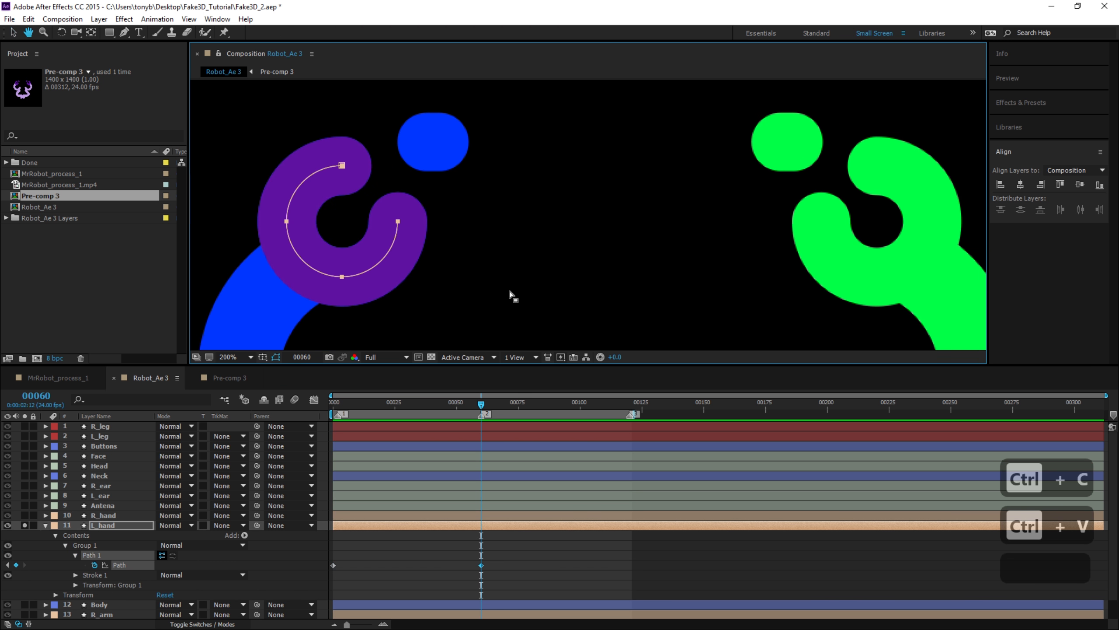
pyautogui.doubleClick(322, 275)
pyautogui.moveTo(289, 236); pyautogui.dragTo(818, 228)
pyautogui.hotkey('ctrl', 'z')
pyautogui.moveTo(932, 222)
pyautogui.mouseDown()
pyautogui.moveTo(820, 227)
pyautogui.moveTo(932, 222)
pyautogui.mouseUp()
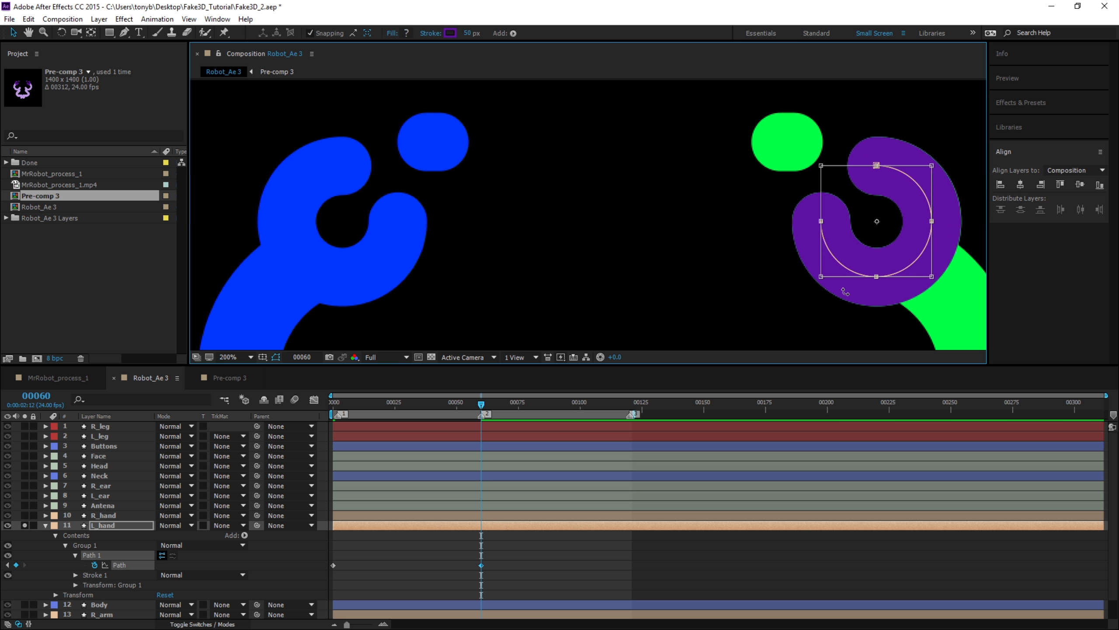
# Copy L_hand's frame 0 Path keyframe to frame 120, and scrub back to frame 0.
pyautogui.click(333, 566)
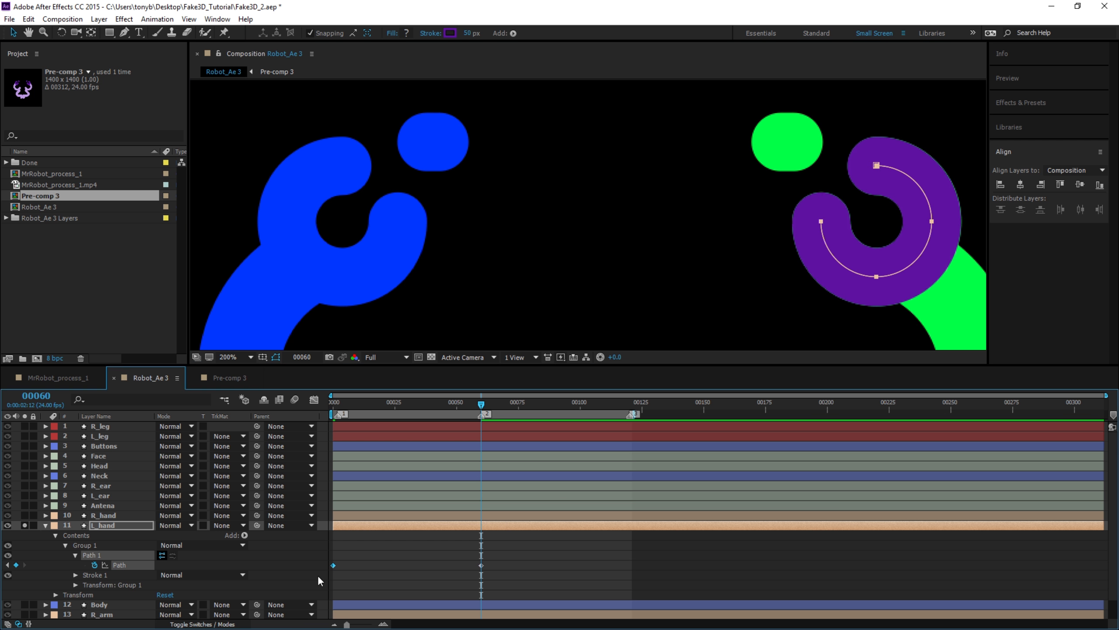
pyautogui.hotkey('ctrl', 'c')
pyautogui.moveTo(482, 404); pyautogui.dragTo(632, 399)
pyautogui.hotkey('ctrl', 'v')
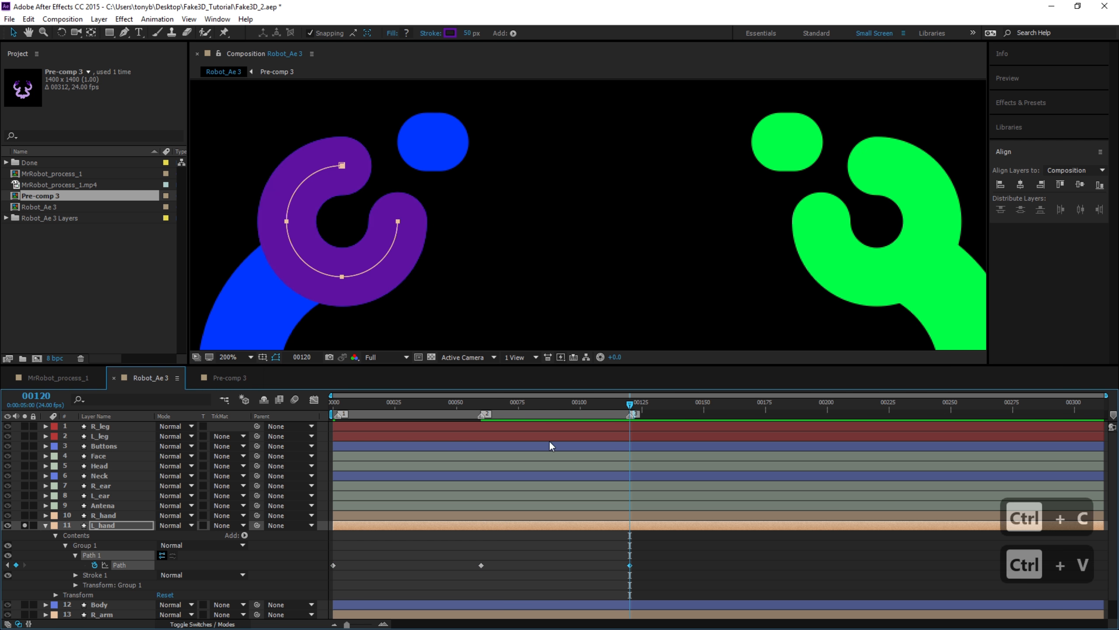
pyautogui.moveTo(408, 401); pyautogui.dragTo(309, 427)
# Collapse L_hand, solo R_ear in its place, and add a Path keyframe at frame 0 in R_ear's Group 1.
pyautogui.click(25, 525)
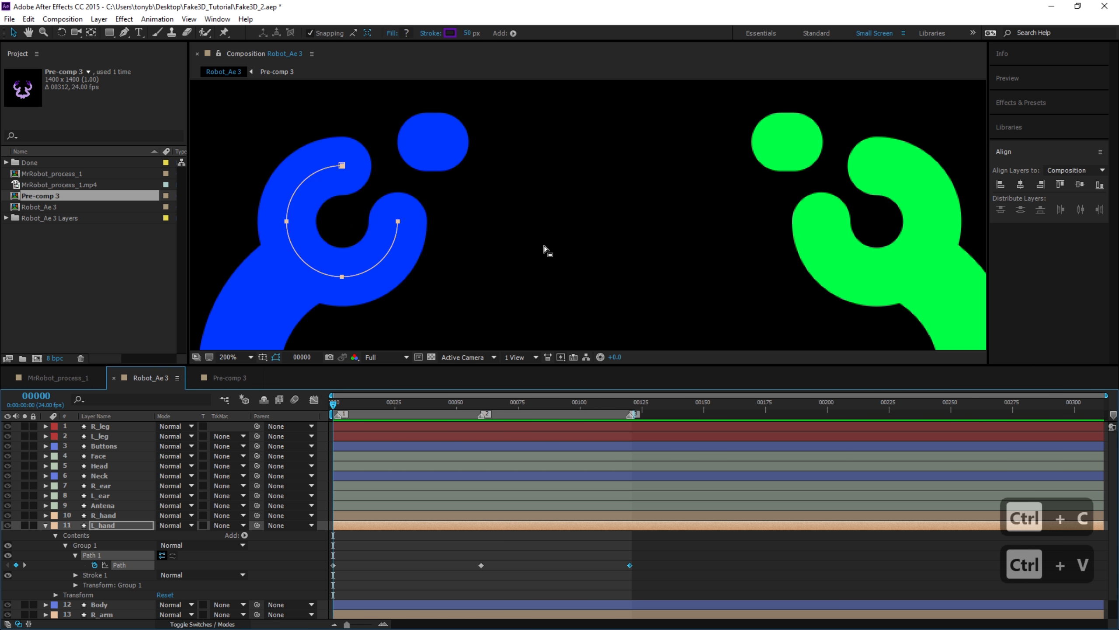
pyautogui.click(44, 525)
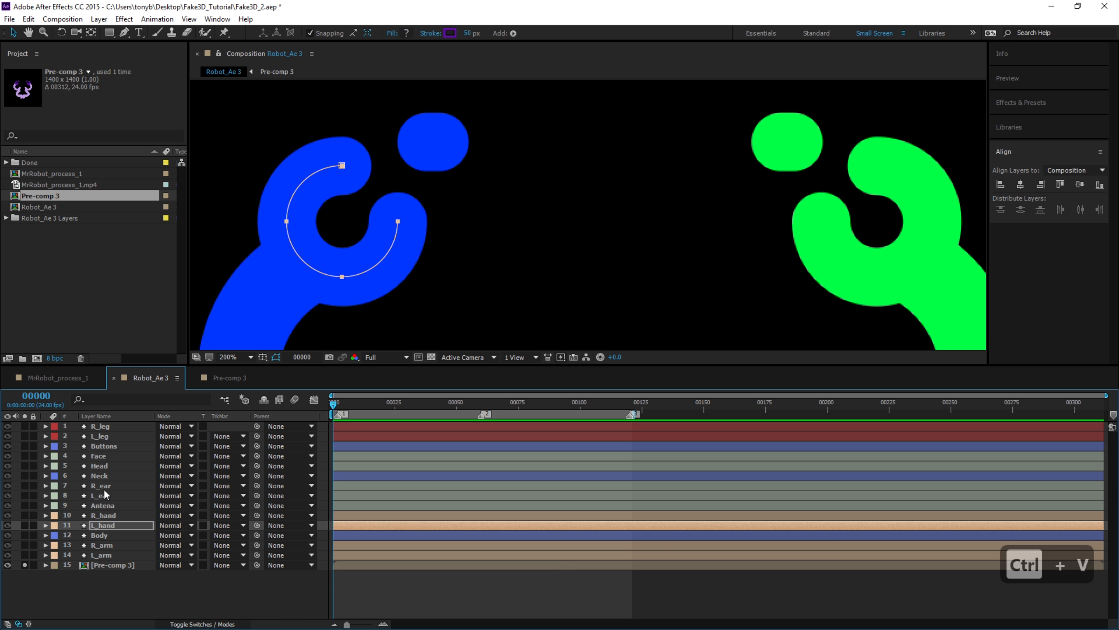
pyautogui.click(105, 485)
pyautogui.click(46, 486)
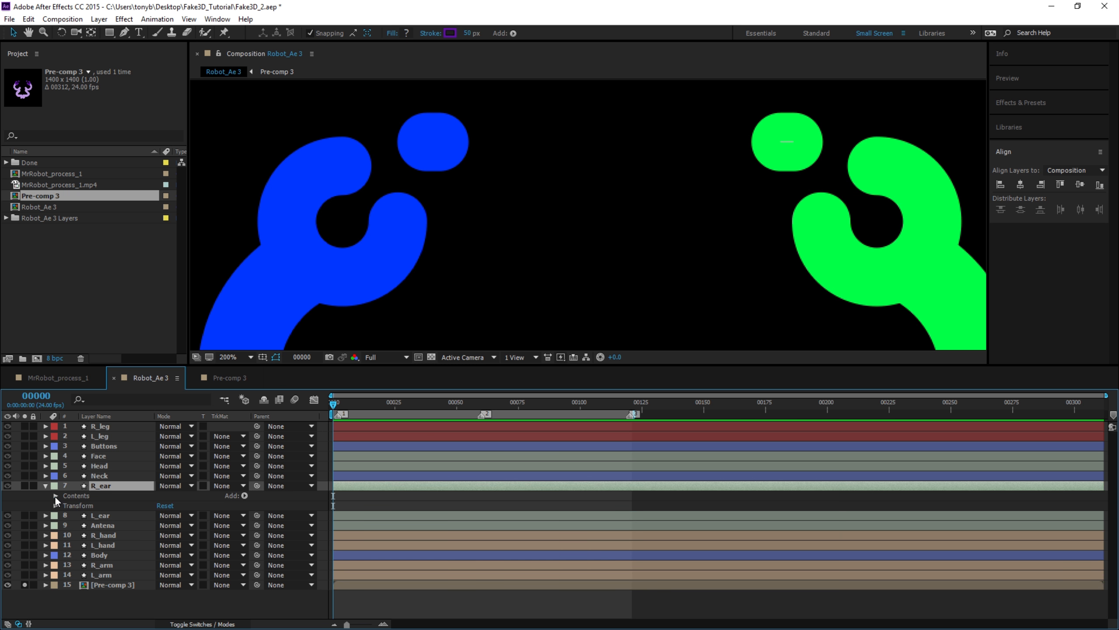
pyautogui.click(55, 495)
pyautogui.click(65, 505)
pyautogui.click(75, 515)
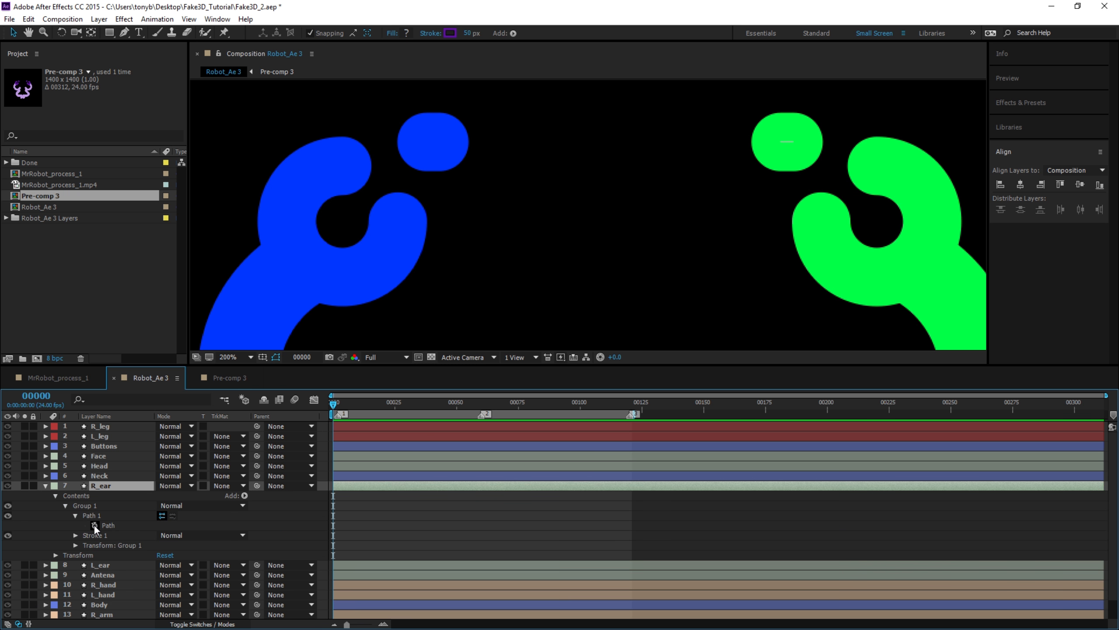
pyautogui.click(92, 515)
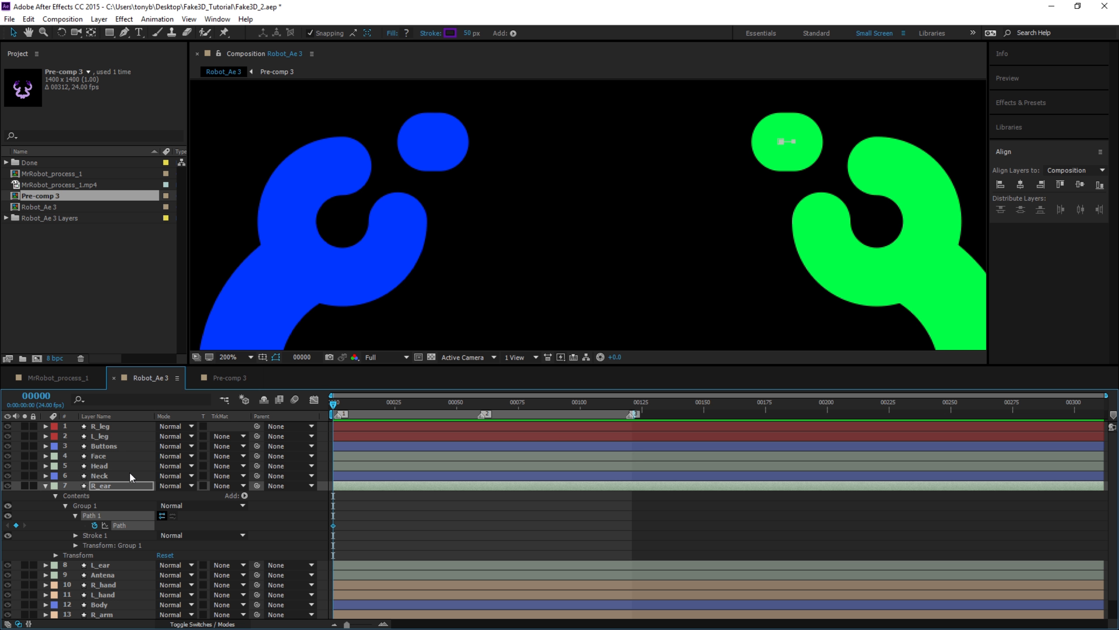
pyautogui.click(24, 486)
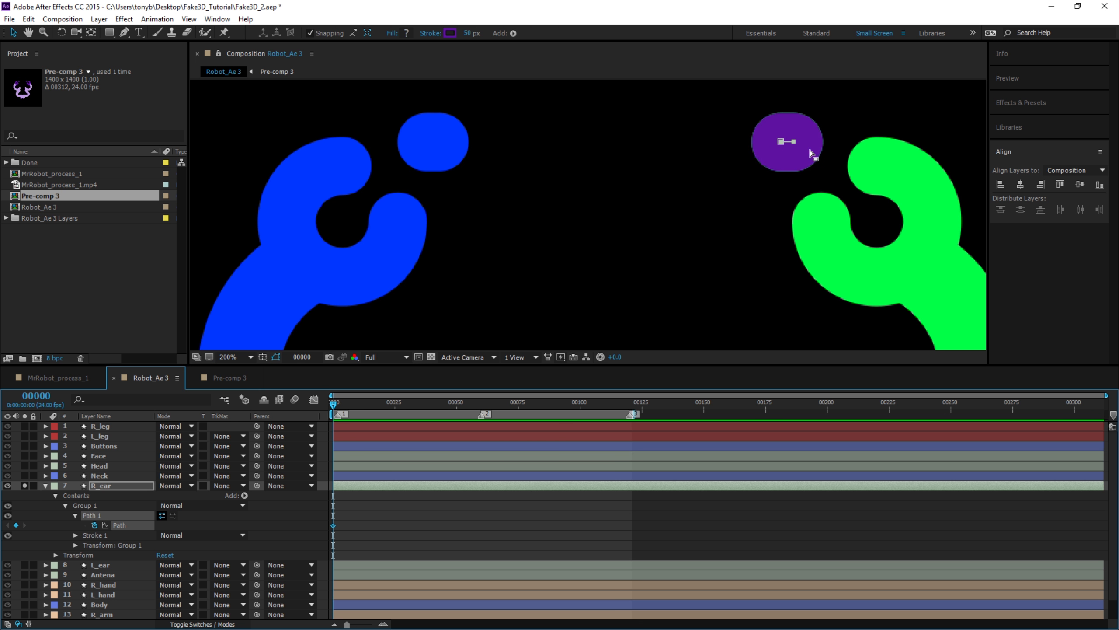
# Copy the R_ear Path keyframe to frame 60 and mirror the path there onto the blue reference ear.
pyautogui.press('space')
pyautogui.moveTo(586, 166); pyautogui.dragTo(577, 227)
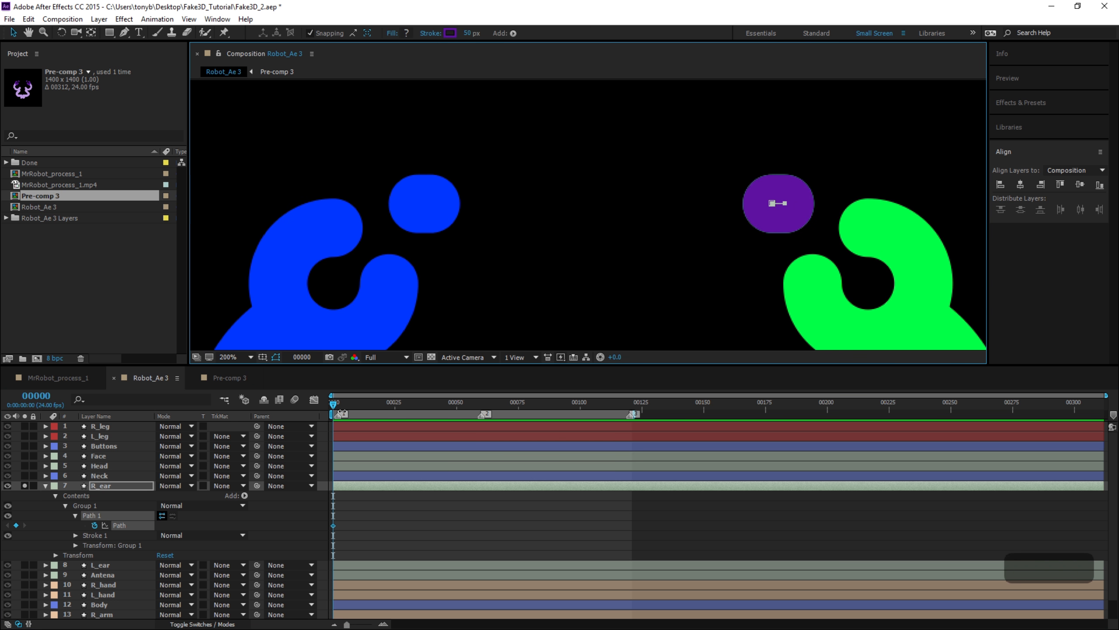
pyautogui.hotkey('ctrl', 'c')
pyautogui.moveTo(333, 403); pyautogui.dragTo(476, 407)
pyautogui.hotkey('ctrl', 'v')
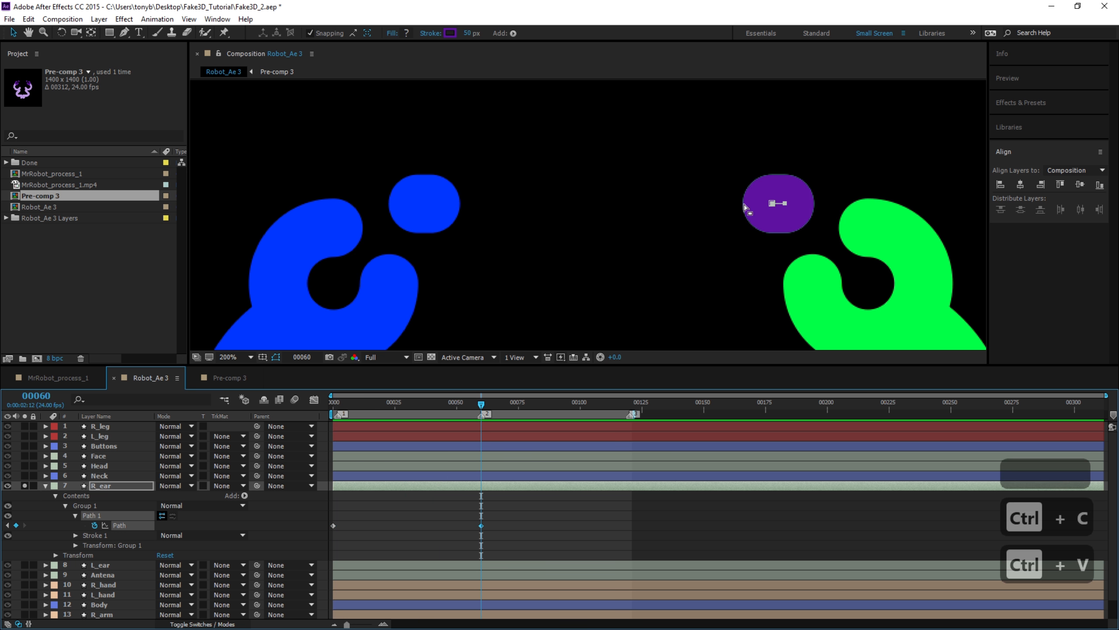
pyautogui.moveTo(812, 188); pyautogui.dragTo(427, 210)
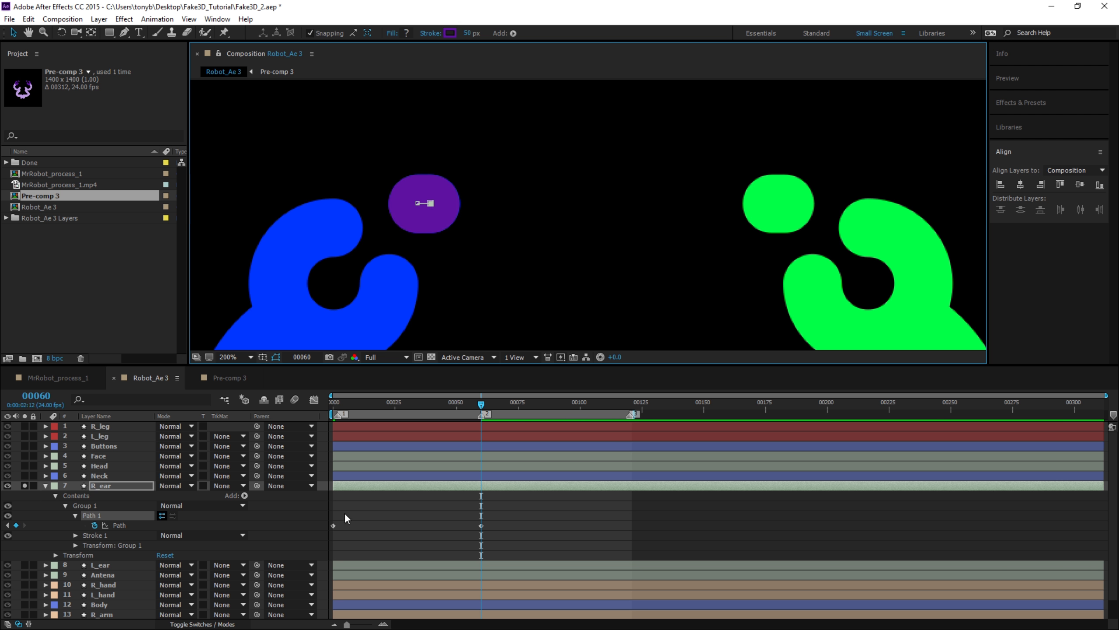
# Copy R_ear's frame 0 Path keyframe to frame 120.
pyautogui.click(333, 525)
pyautogui.hotkey('ctrl', 'c')
pyautogui.moveTo(480, 404); pyautogui.dragTo(484, 448)
pyautogui.hotkey('ctrl', 'v')
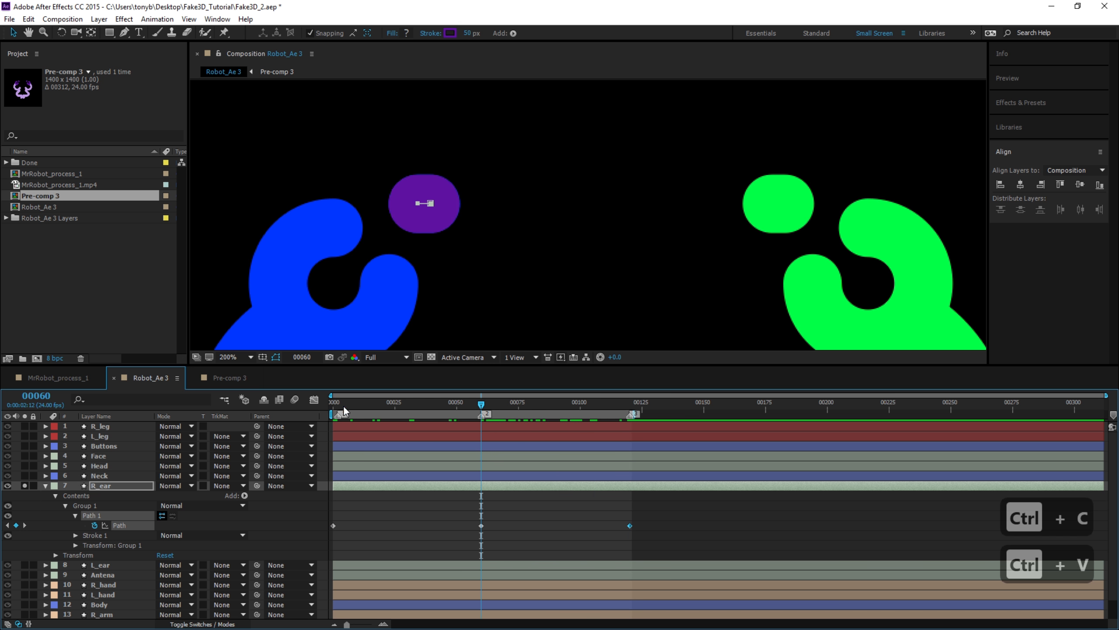
# Collapse R_ear, solo L_ear in its place, and add a Path keyframe at frame 60 in L_ear's Group 1.
pyautogui.click(45, 486)
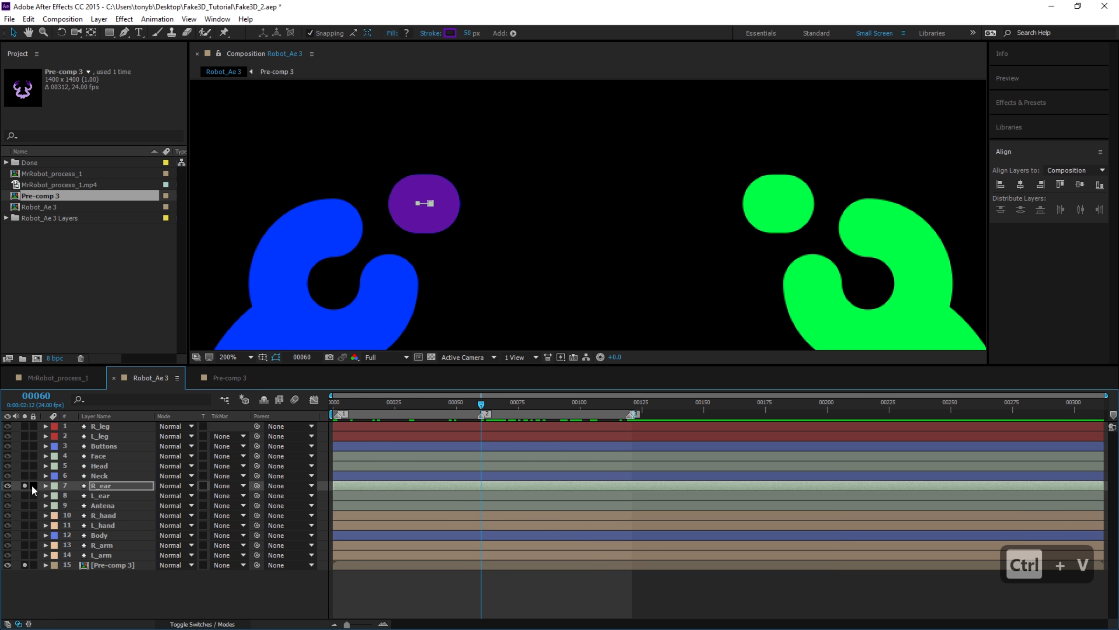
pyautogui.click(24, 486)
pyautogui.click(25, 495)
pyautogui.click(45, 495)
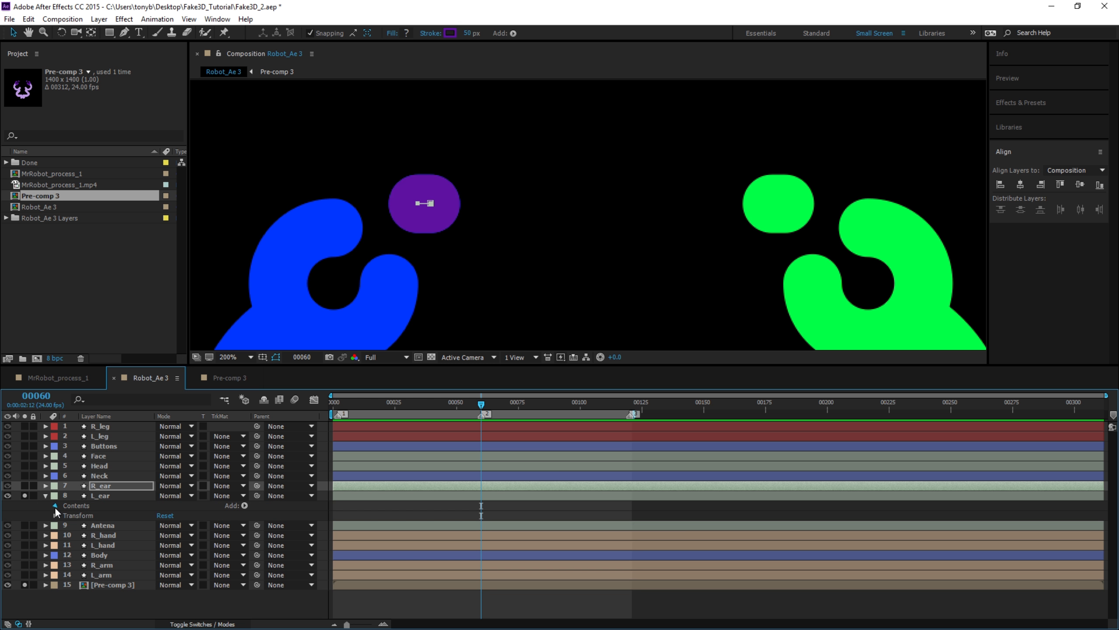
pyautogui.click(55, 506)
pyautogui.click(65, 516)
pyautogui.click(76, 525)
pyautogui.click(116, 533)
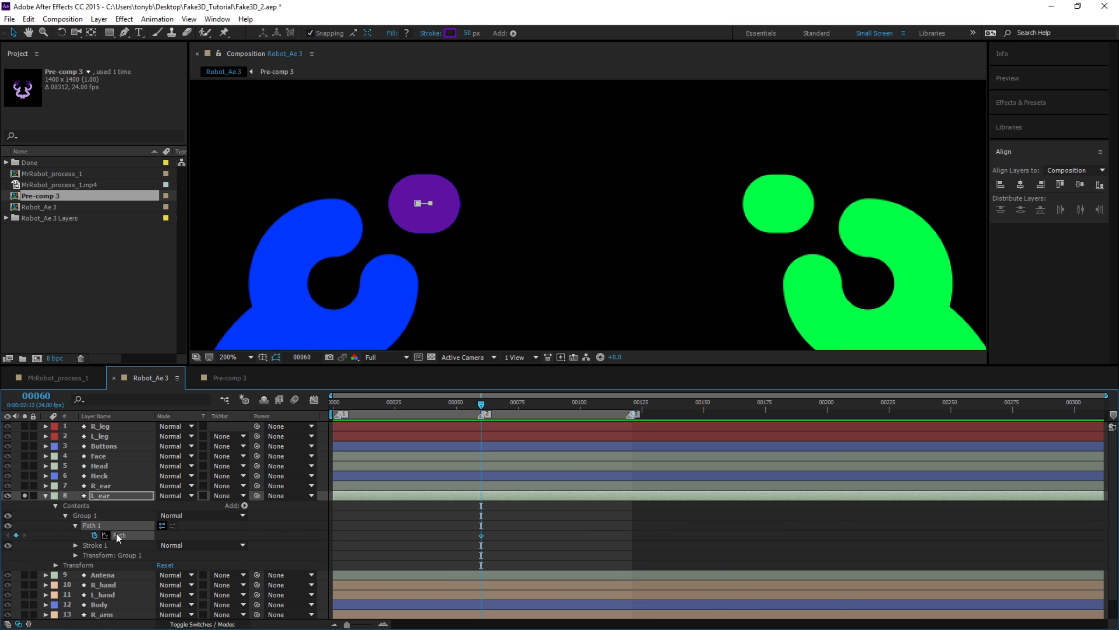
# Copy L_ear's Path keyframe to frame 0, and mirror its frame 60 path onto the green reference ear.
pyautogui.moveTo(485, 413); pyautogui.dragTo(333, 404)
pyautogui.hotkey('ctrl', 'c')
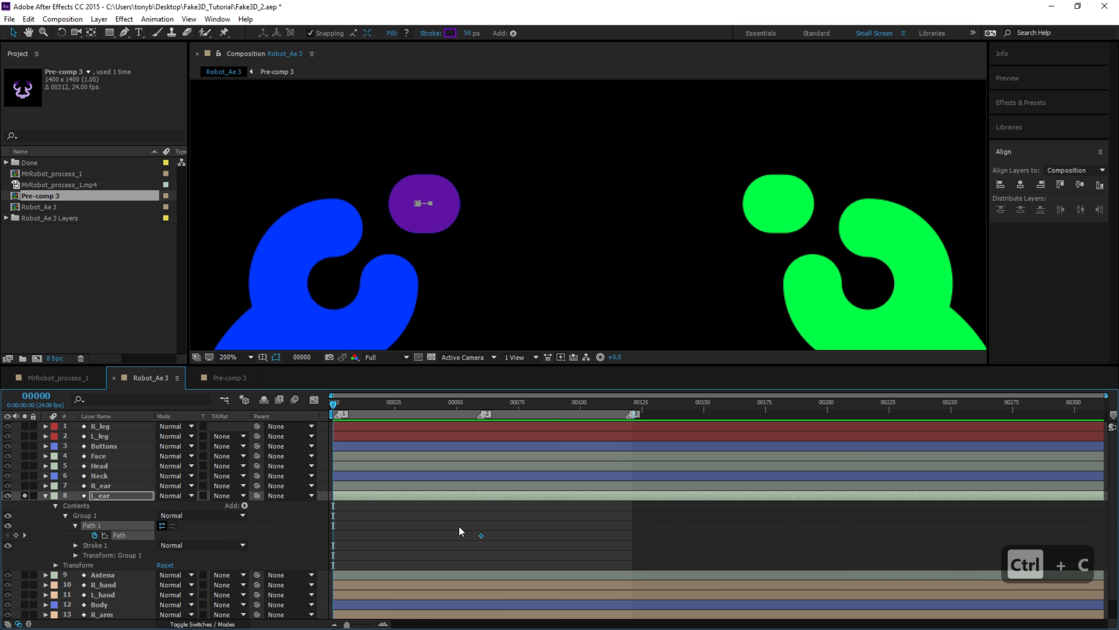
pyautogui.hotkey('ctrl', 'v')
pyautogui.click(480, 408)
pyautogui.click(414, 208)
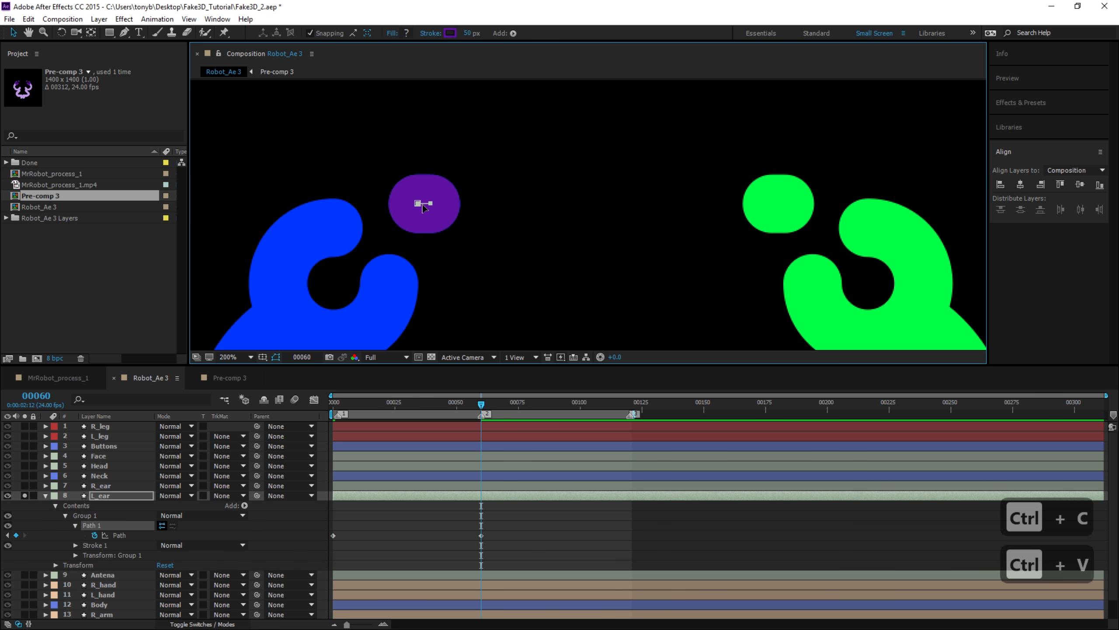
pyautogui.moveTo(423, 207); pyautogui.dragTo(771, 203)
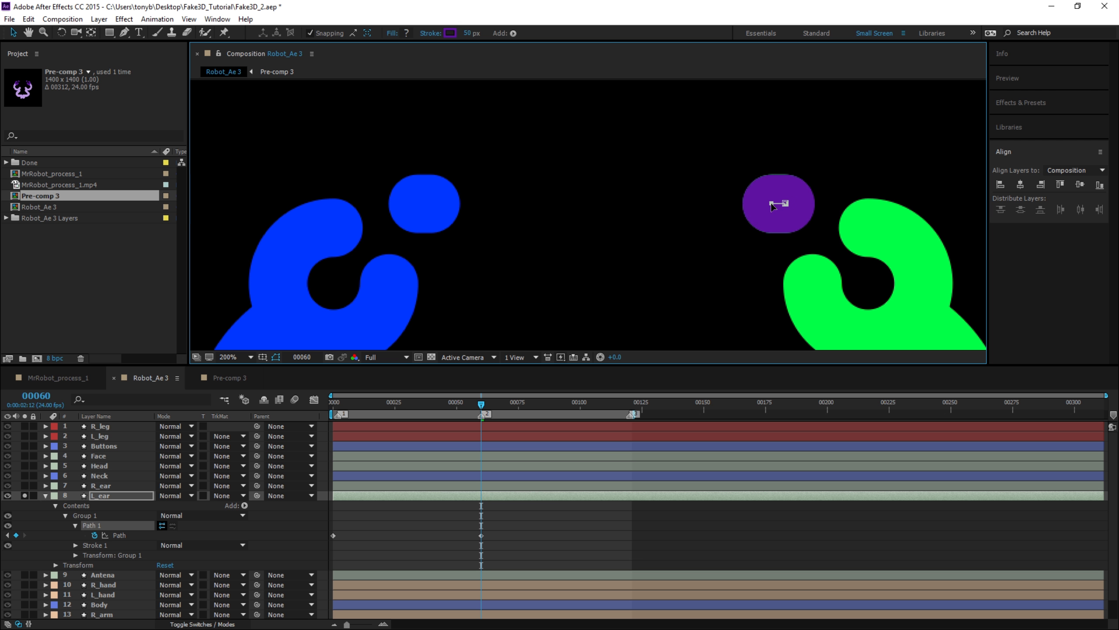
# Copy L_ear's frame 0 Path keyframe to frame 120, return to frame 0, and fit the composition in the viewer.
pyautogui.click(333, 535)
pyautogui.hotkey('ctrl', 'c')
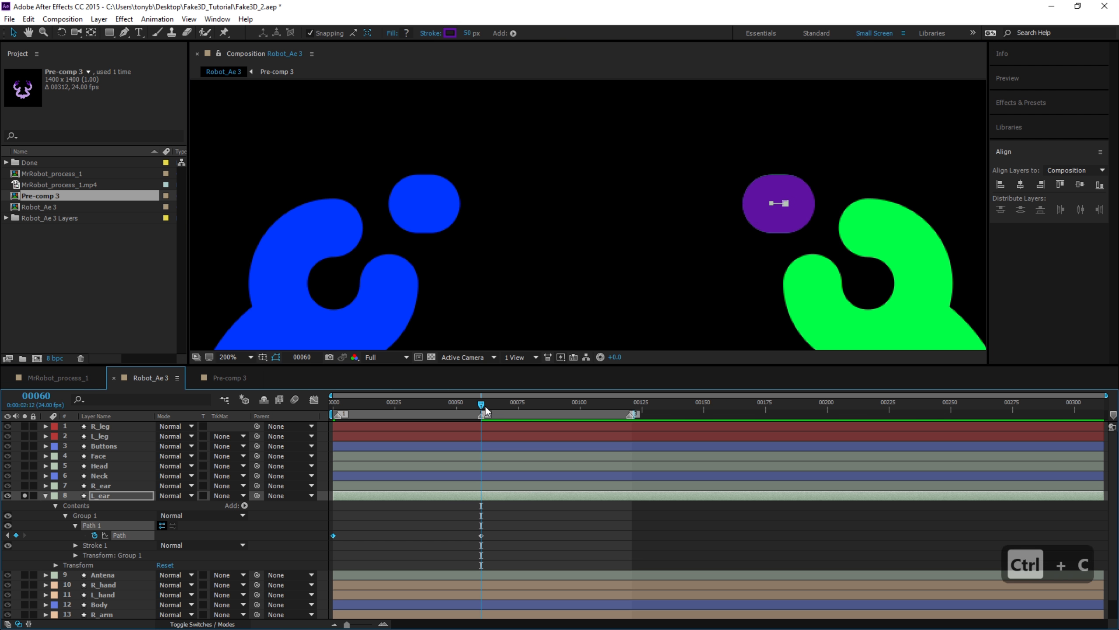
pyautogui.moveTo(485, 406); pyautogui.dragTo(333, 409)
pyautogui.hotkey('ctrl', 'v')
pyautogui.click(234, 357)
pyautogui.click(240, 383)
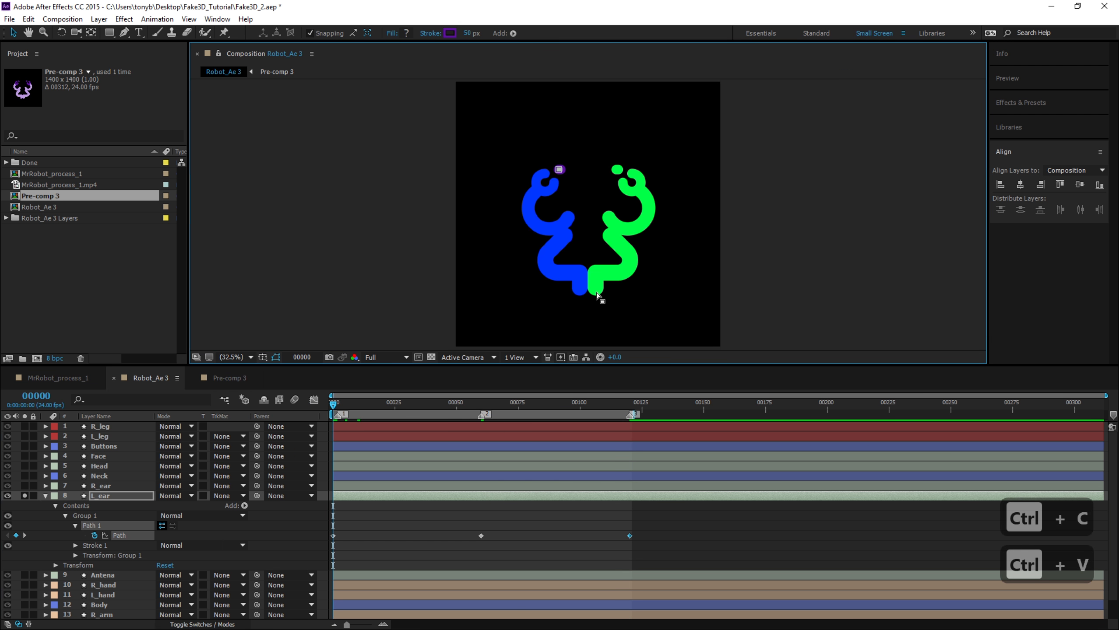
# Collapse L_ear, turn off the layer solos, and hide and lock the Pre-comp 3 reference layer.
pyautogui.click(45, 495)
pyautogui.click(24, 565)
pyautogui.click(7, 565)
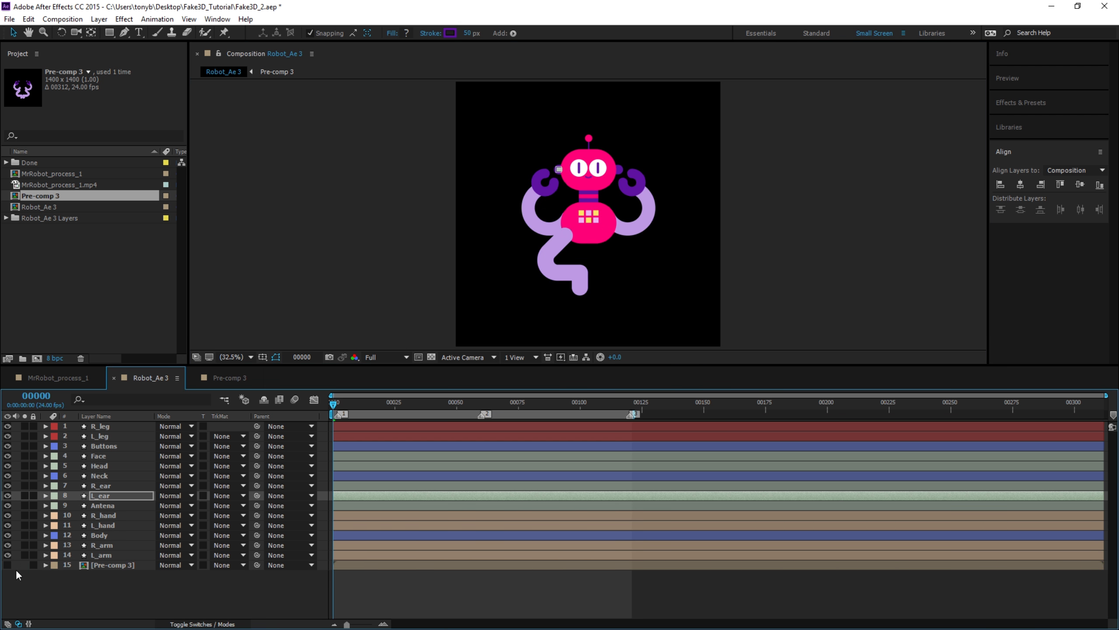
pyautogui.click(34, 564)
pyautogui.moveTo(335, 405)
pyautogui.mouseDown()
pyautogui.moveTo(373, 408)
pyautogui.moveTo(332, 409)
pyautogui.mouseUp()
pyautogui.click(104, 552)
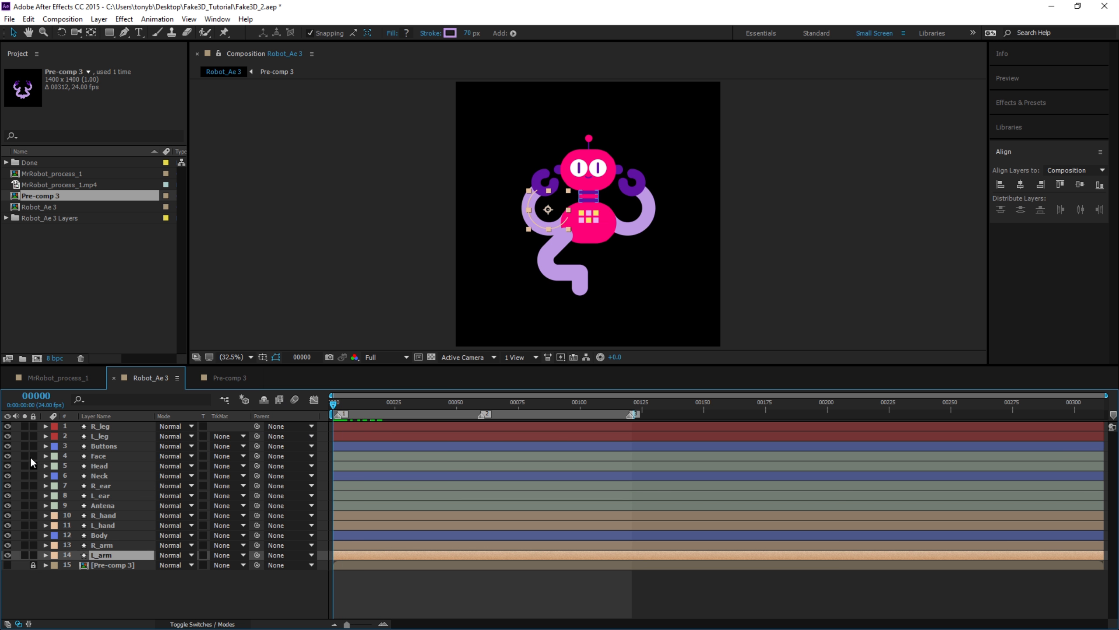
# Reveal R_leg's keyframes and copy its frame 60 Path keyframe over the one at frame 0.
pyautogui.click(105, 435)
pyautogui.hotkey('ctrl', 'Up')
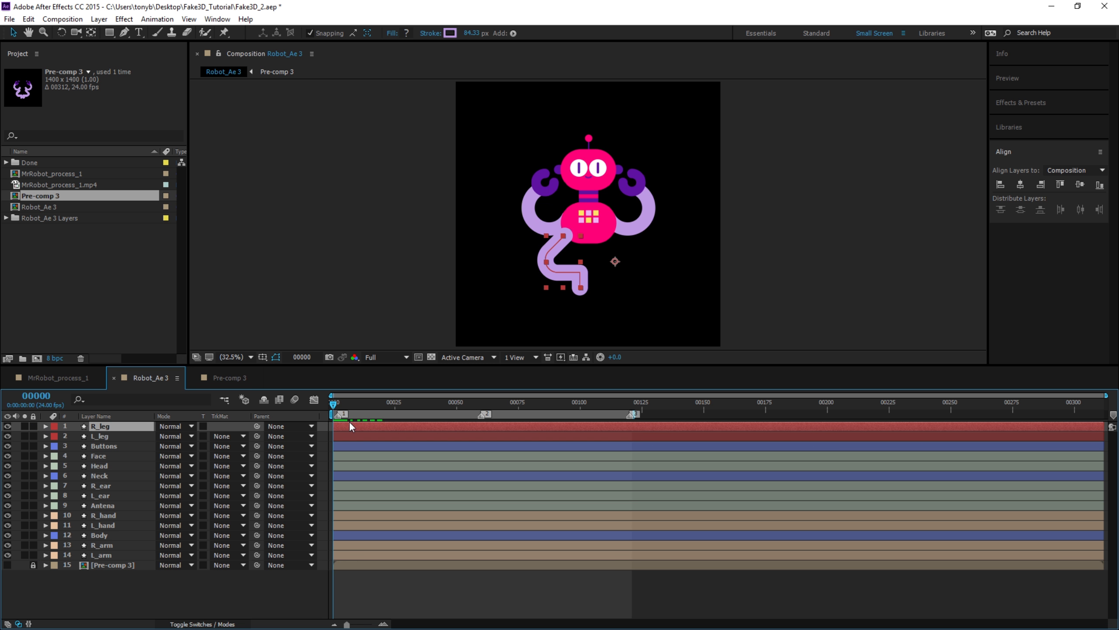
pyautogui.press('u')
pyautogui.click(333, 436)
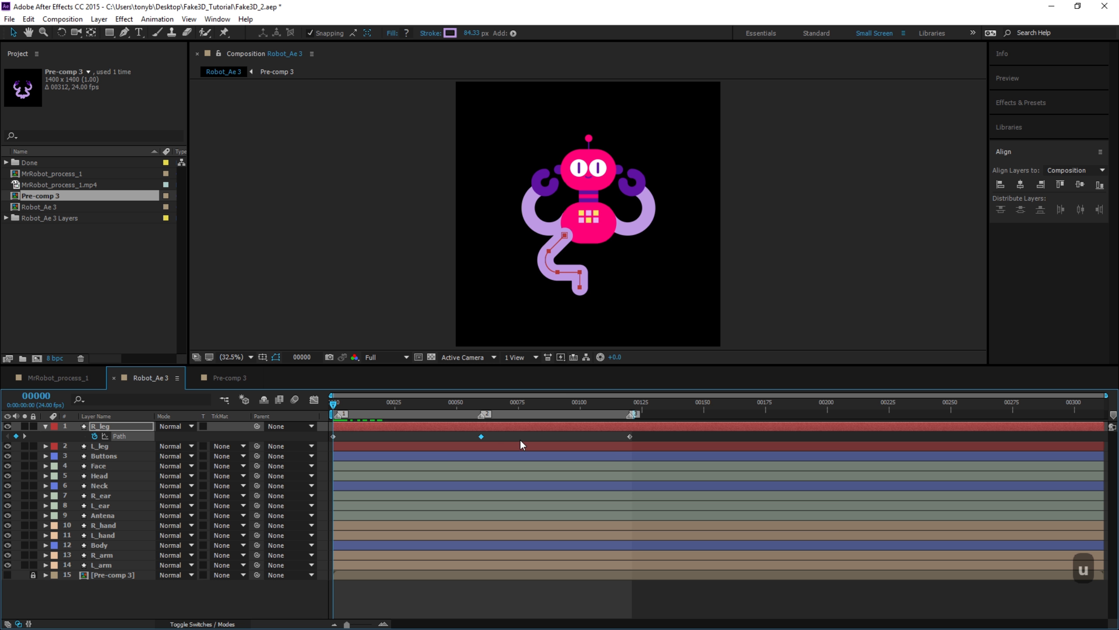
pyautogui.hotkey('ctrl', 'c')
pyautogui.hotkey('ctrl', 'v')
pyautogui.scroll(1, 704, 283)
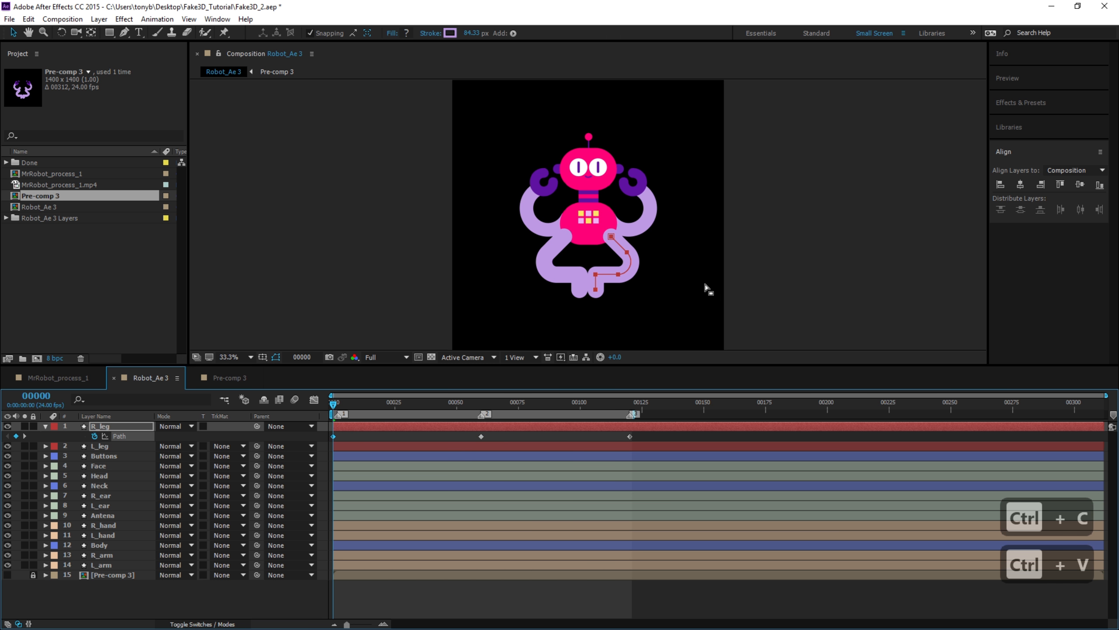
pyautogui.scroll(3, 602, 305)
pyautogui.scroll(-2, 472, 295)
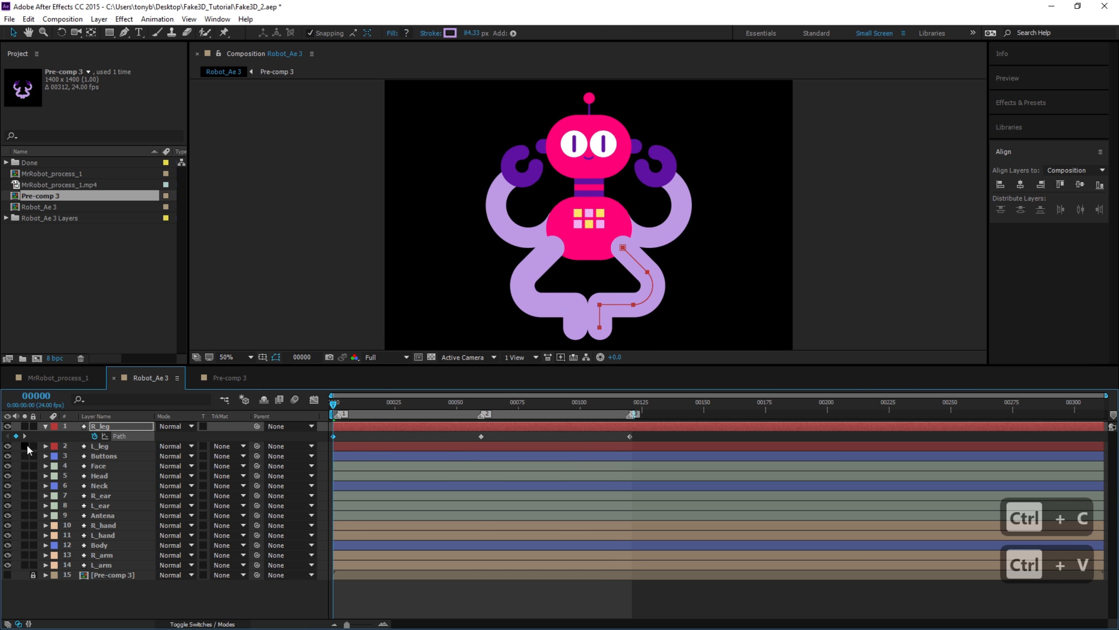
# Solo R_leg together with the Pre-comp 3 reference layer.
pyautogui.click(24, 426)
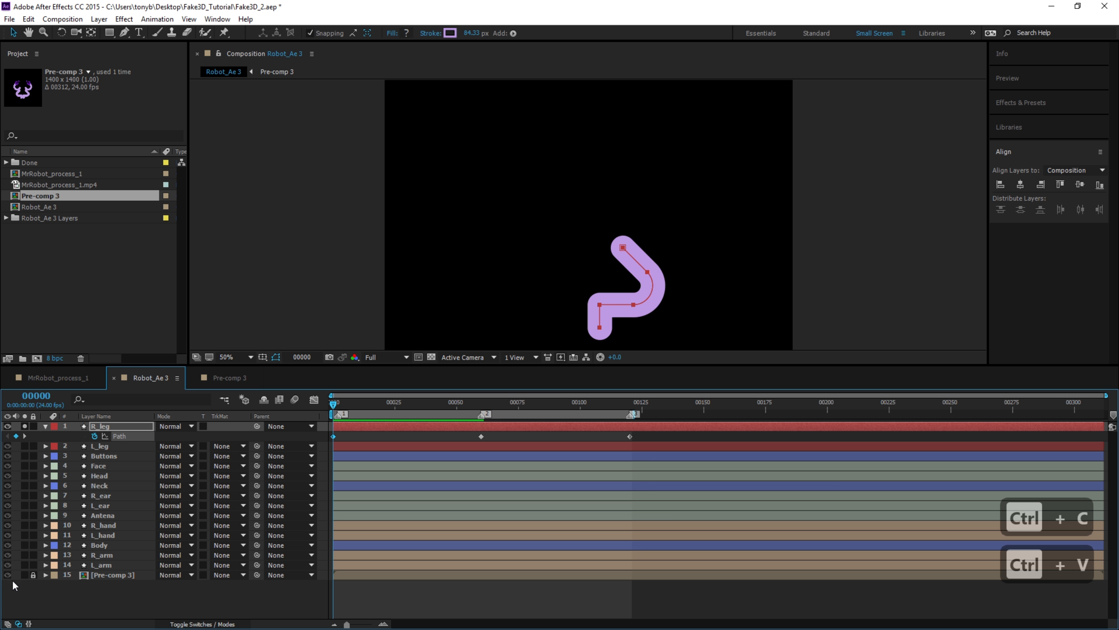
pyautogui.click(24, 575)
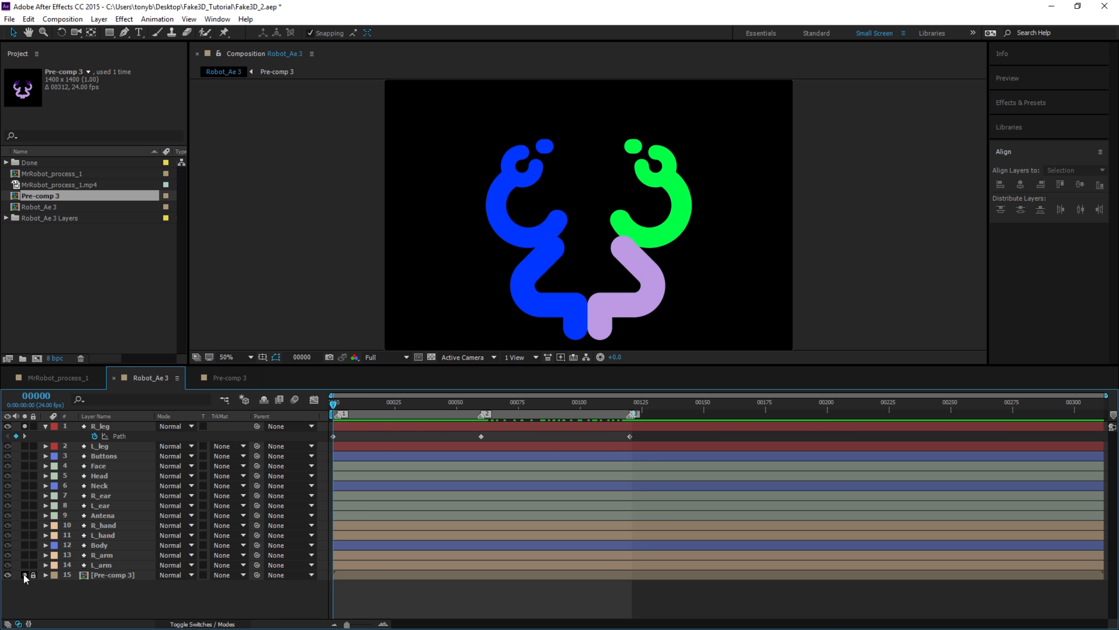
pyautogui.scroll(1, 690, 294)
pyautogui.moveTo(582, 296); pyautogui.dragTo(569, 208)
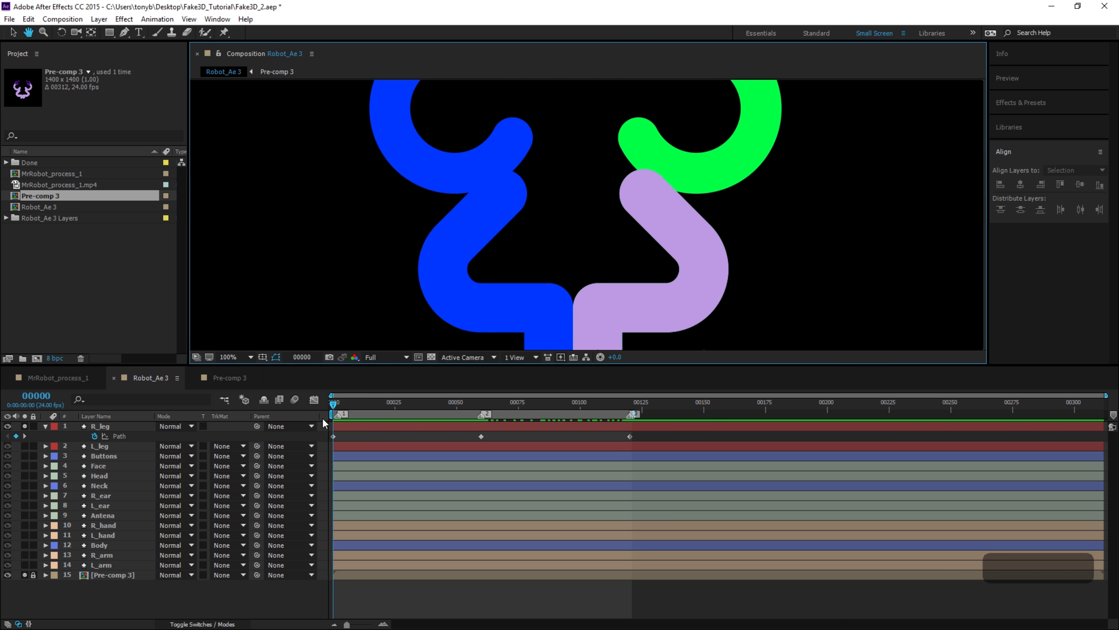
# Mirror R_leg's path at frame 60 and fit it onto the blue reference leg.
pyautogui.moveTo(333, 404); pyautogui.dragTo(481, 404)
pyautogui.click(481, 436)
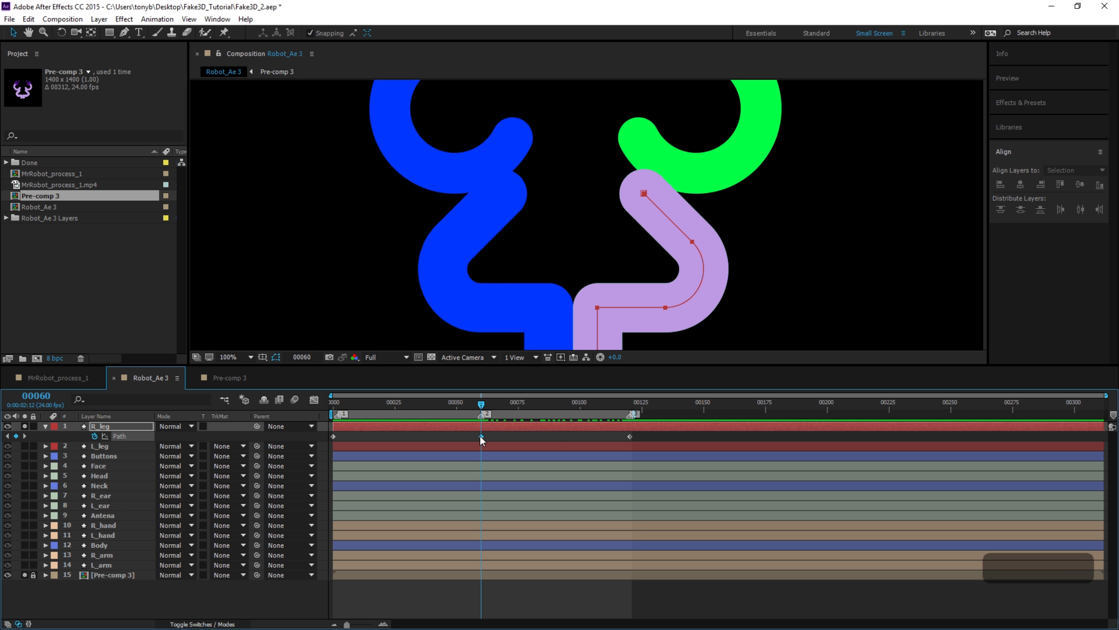
pyautogui.doubleClick(696, 291)
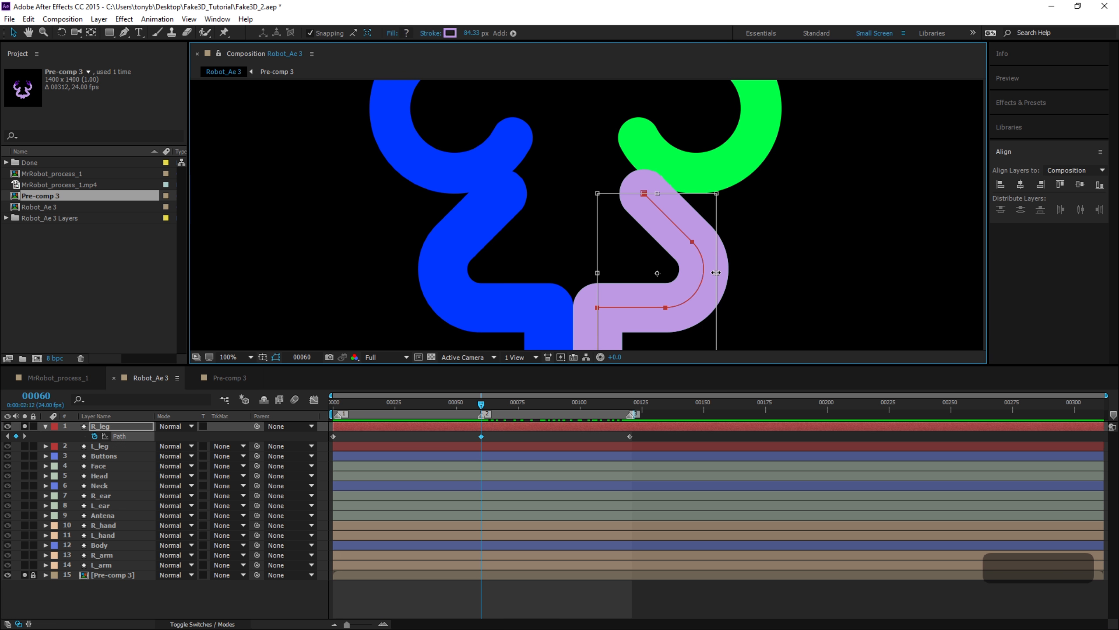
pyautogui.moveTo(714, 273); pyautogui.dragTo(433, 273)
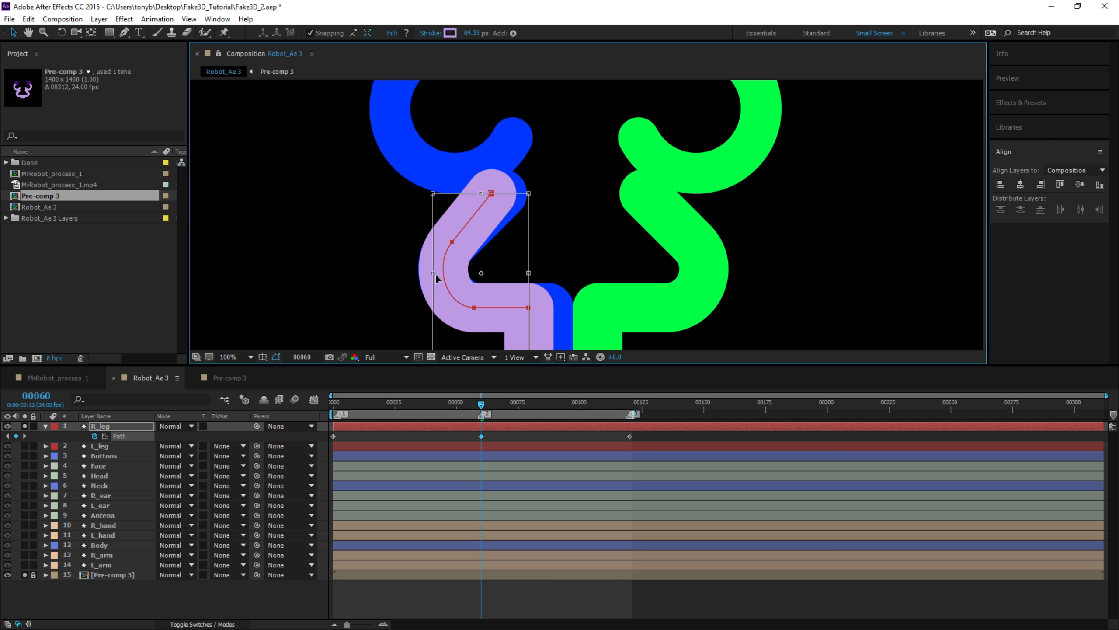
pyautogui.moveTo(529, 273); pyautogui.dragTo(548, 273)
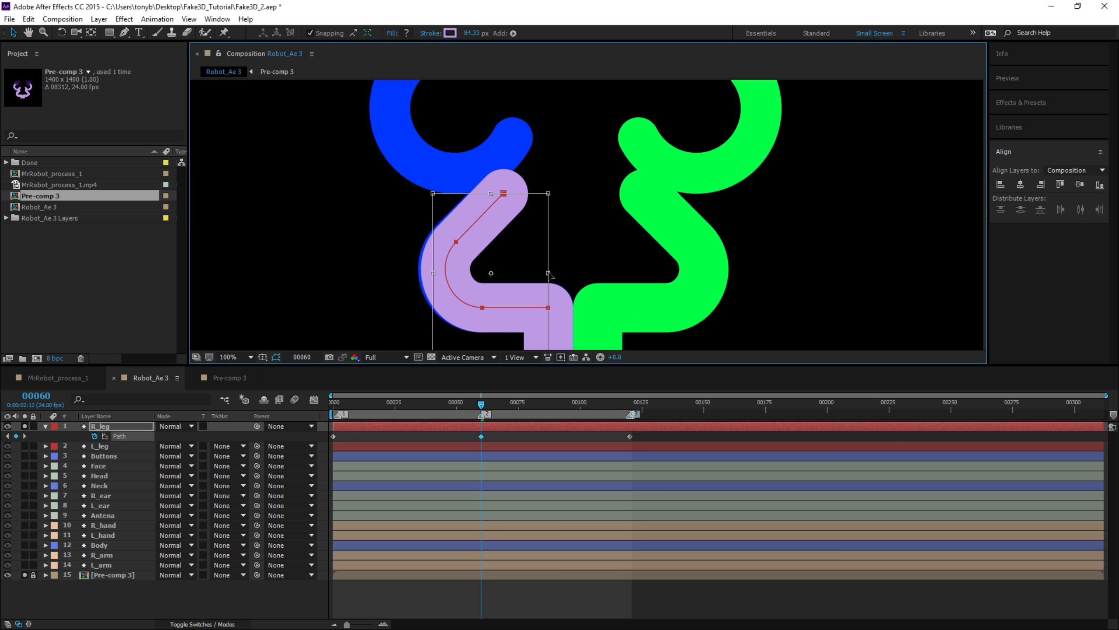
pyautogui.moveTo(432, 272); pyautogui.dragTo(431, 272)
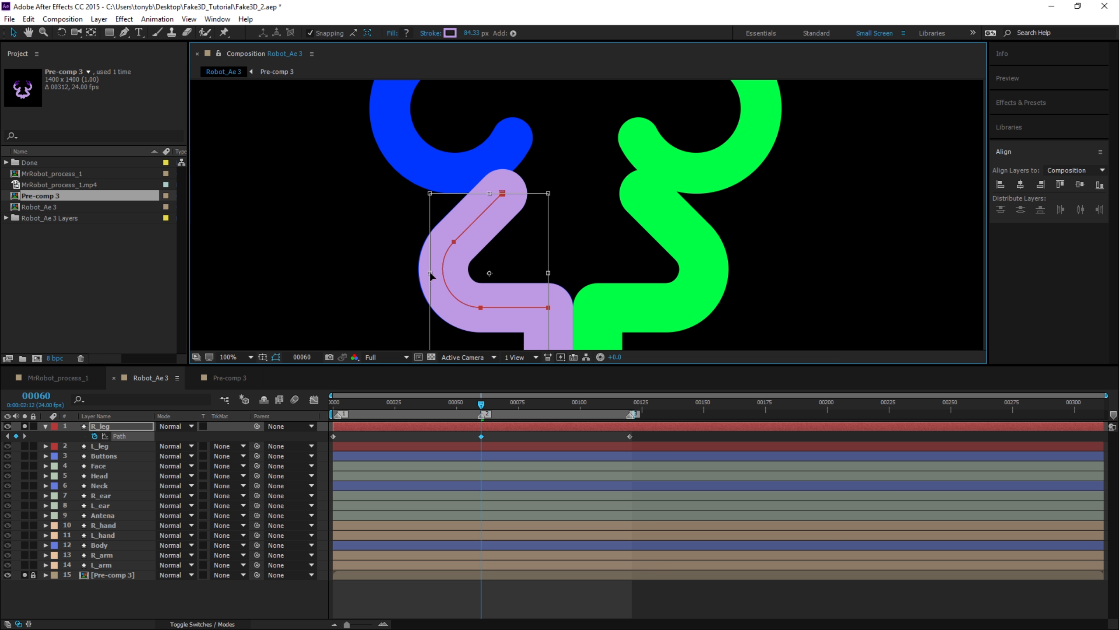
# Copy R_leg's frame 0 Path keyframe over the one at frame 120.
pyautogui.moveTo(482, 403)
pyautogui.mouseDown()
pyautogui.moveTo(629, 409)
pyautogui.moveTo(259, 409)
pyautogui.mouseUp()
pyautogui.click(333, 436)
pyautogui.hotkey('ctrl', 'c')
pyautogui.hotkey('ctrl', 'v')
# Turn off solo on R_leg and Pre-comp 3, keep the reference layer hidden, and save the project.
pyautogui.click(24, 426)
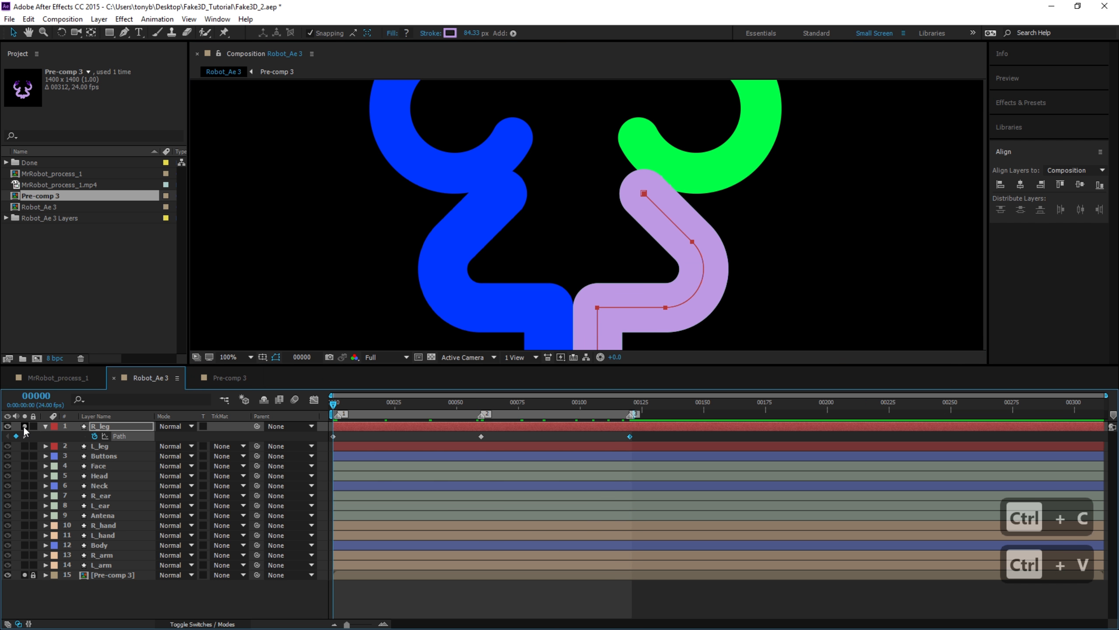
pyautogui.click(25, 574)
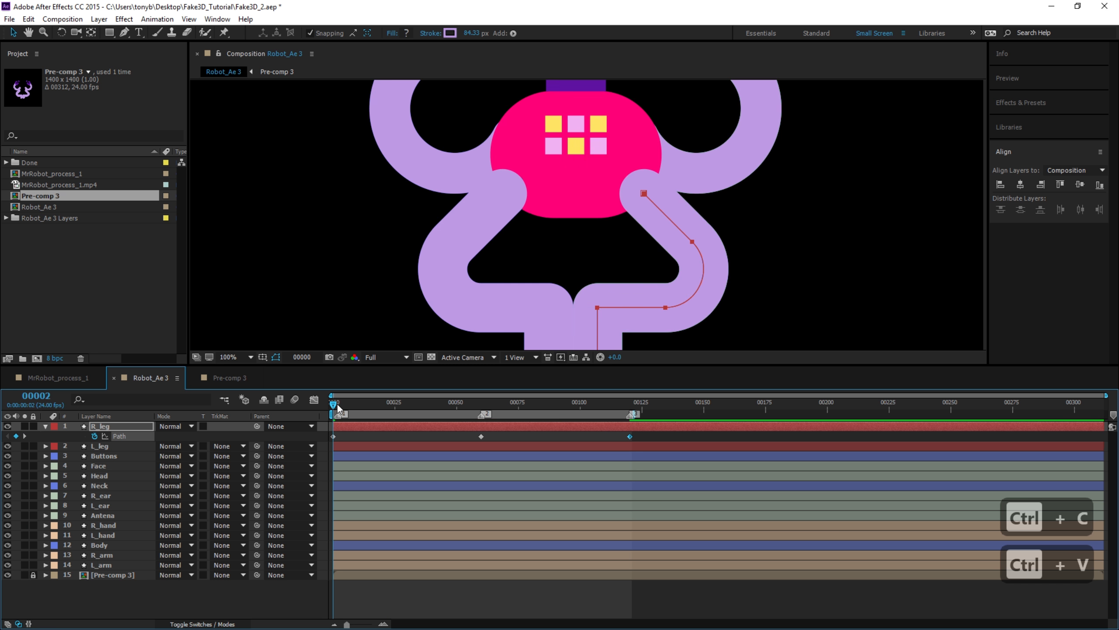
pyautogui.scroll(-4, 568, 237)
pyautogui.scroll(2, 517, 309)
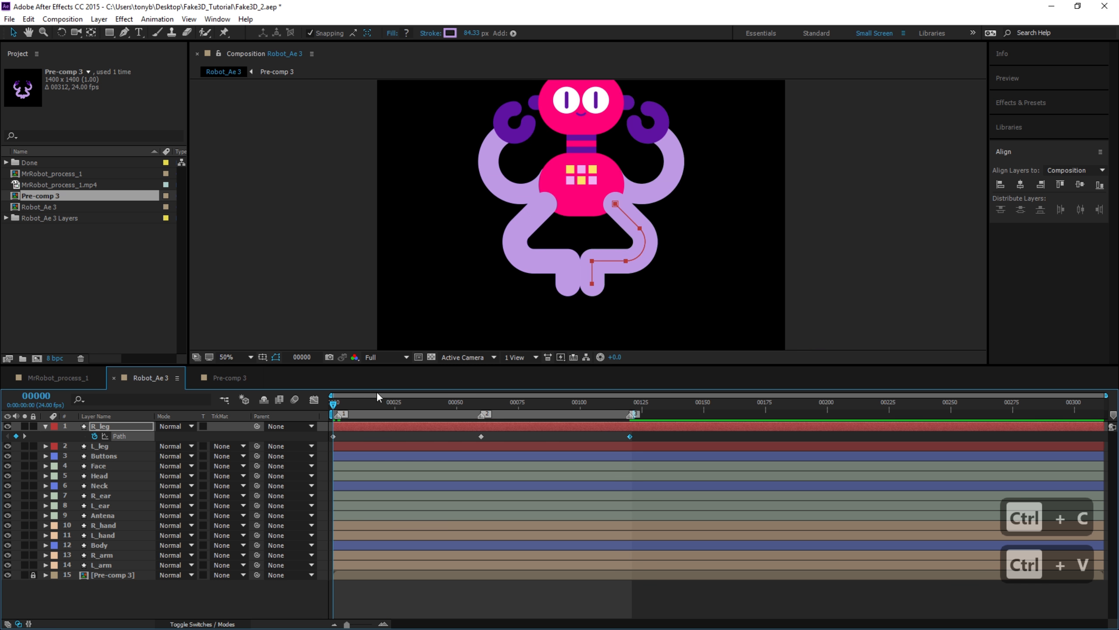
pyautogui.moveTo(336, 403); pyautogui.dragTo(301, 431)
pyautogui.click(7, 575)
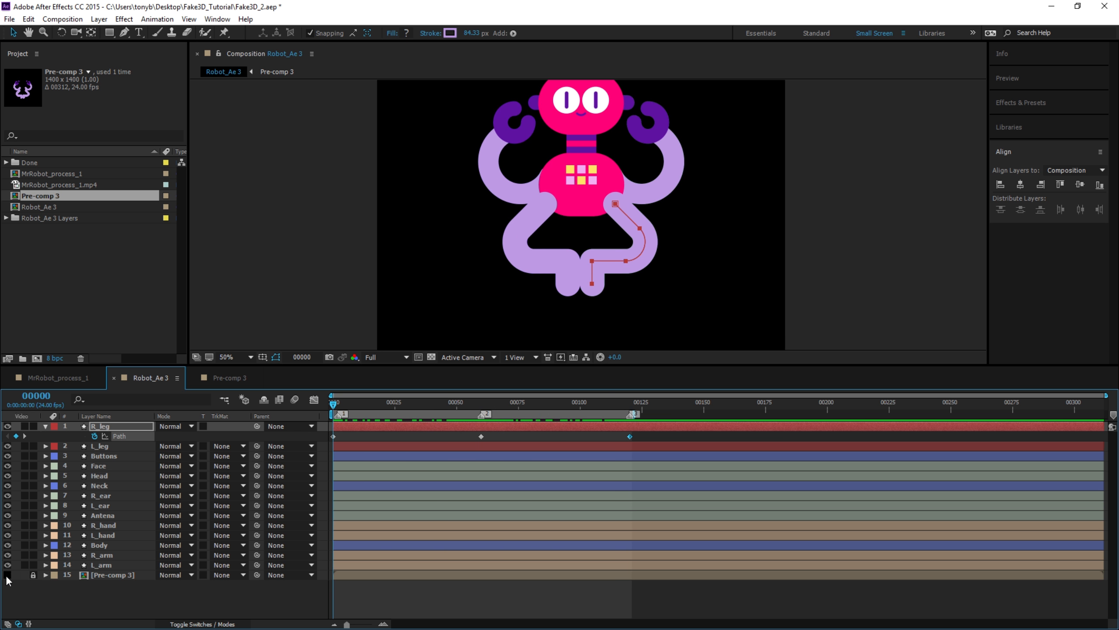
pyautogui.hotkey('ctrl', 's')
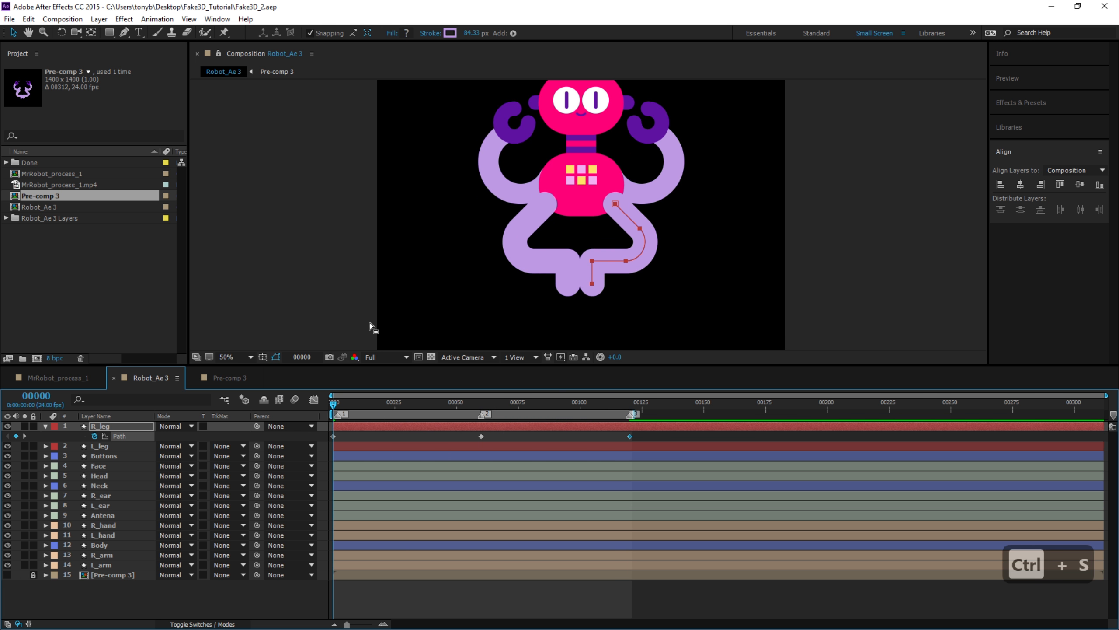
# Show the whole robot at 50% zoom and deselect R_leg.
pyautogui.click(249, 358)
pyautogui.click(254, 382)
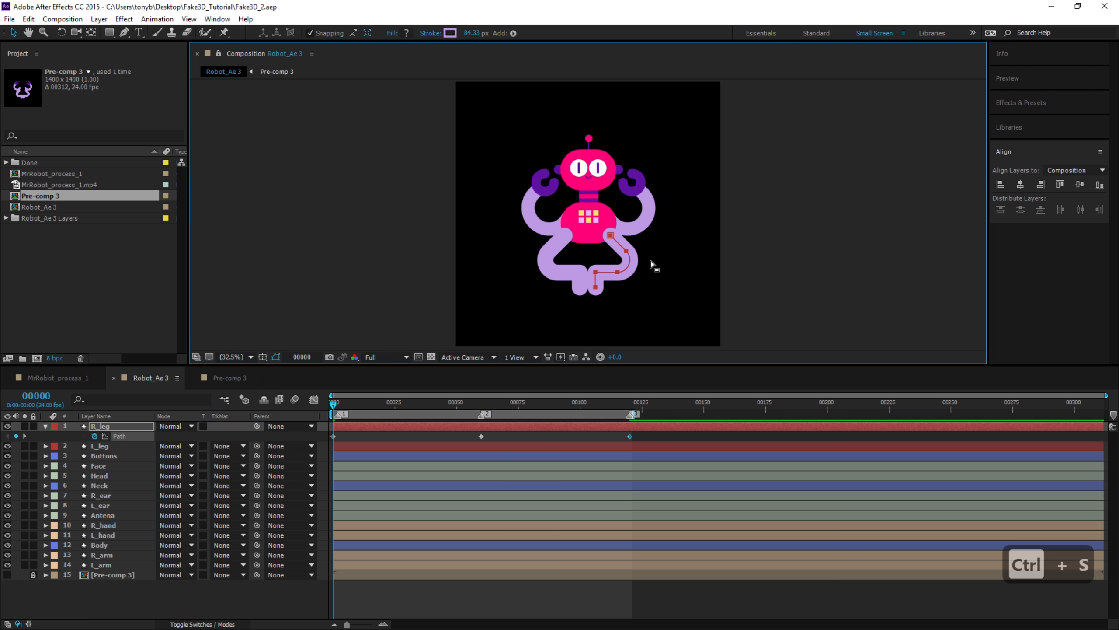
pyautogui.press('/')
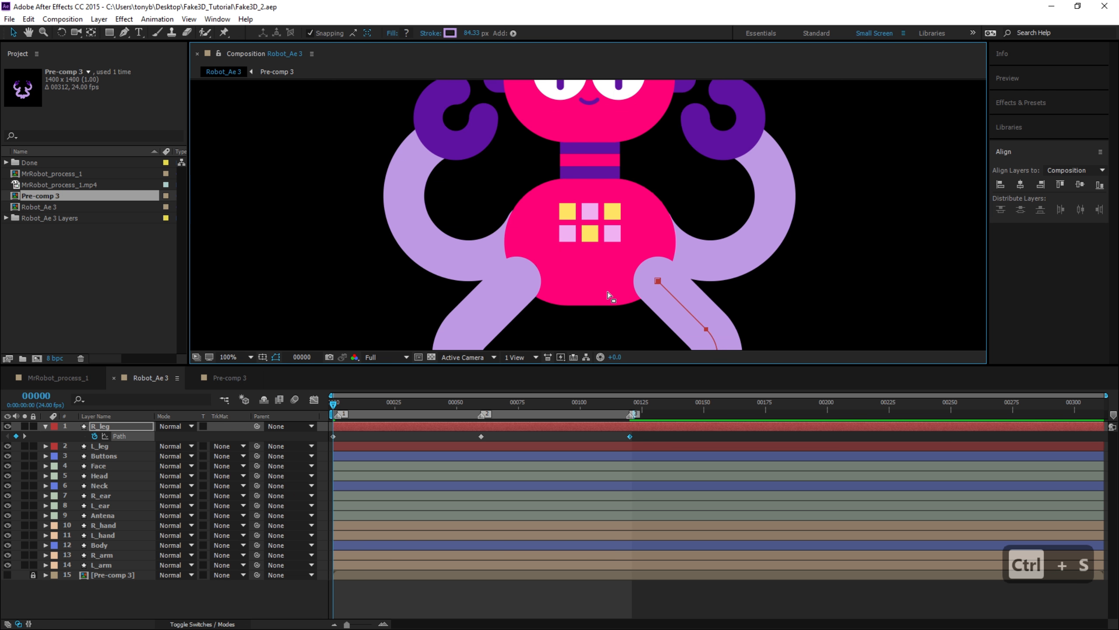
pyautogui.scroll(-1, 609, 293)
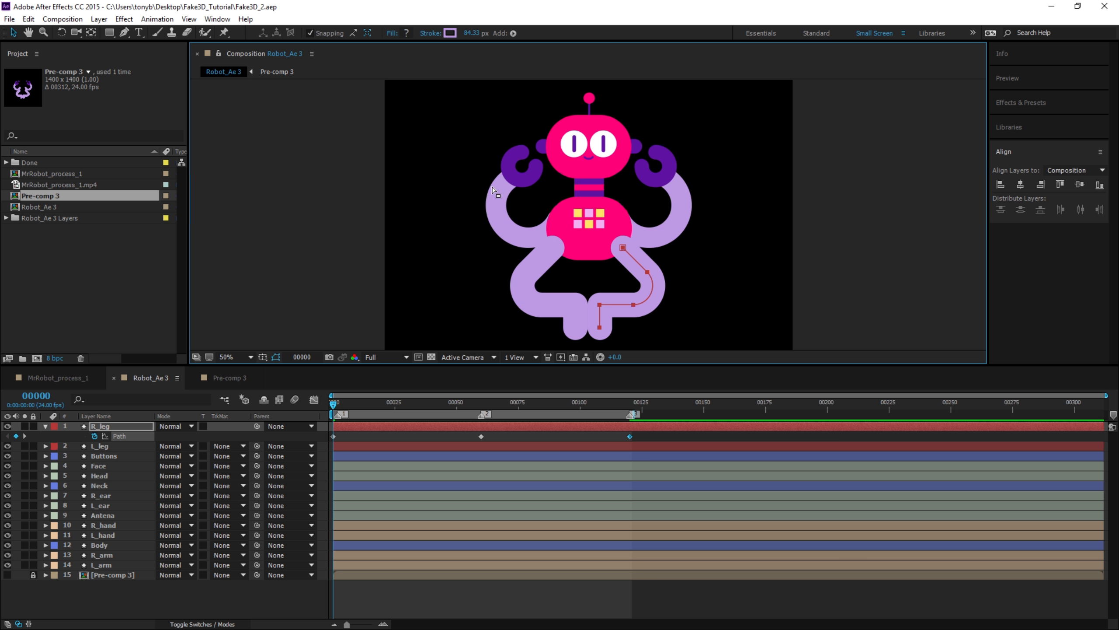
pyautogui.click(85, 608)
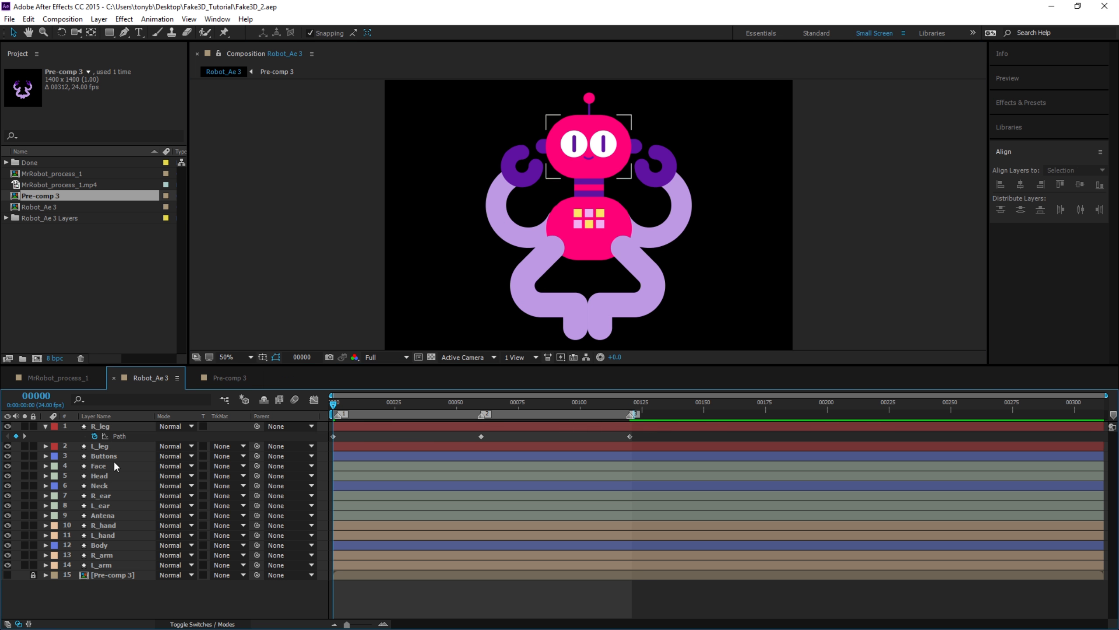
# Rename the shape group inside R_leg as Main.
pyautogui.click(107, 425)
pyautogui.click(43, 426)
pyautogui.click(42, 426)
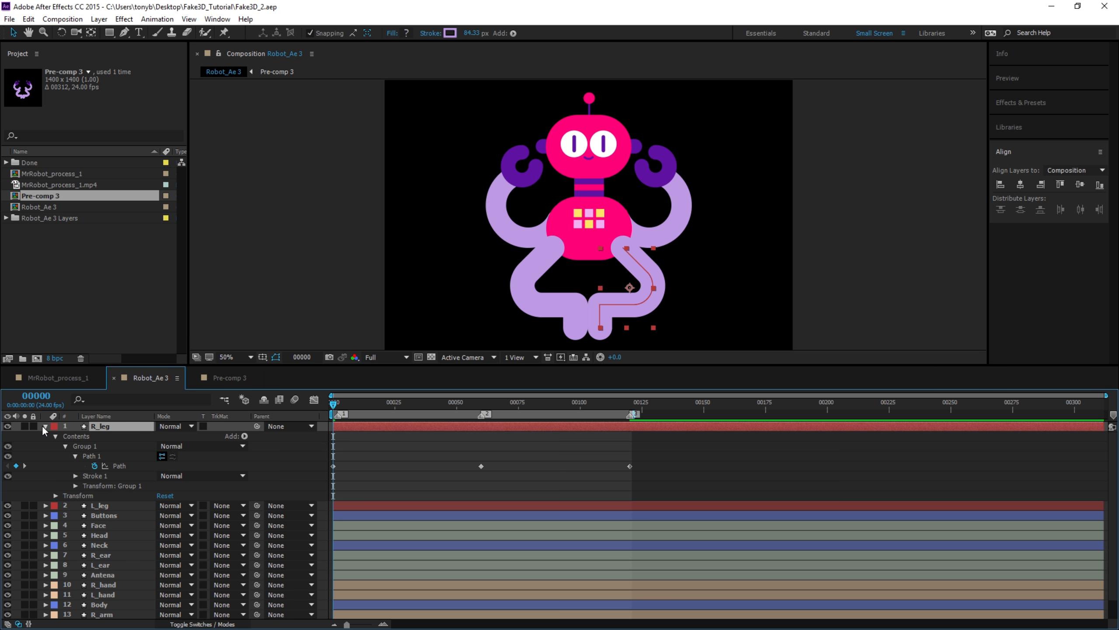
pyautogui.click(65, 445)
pyautogui.click(91, 447)
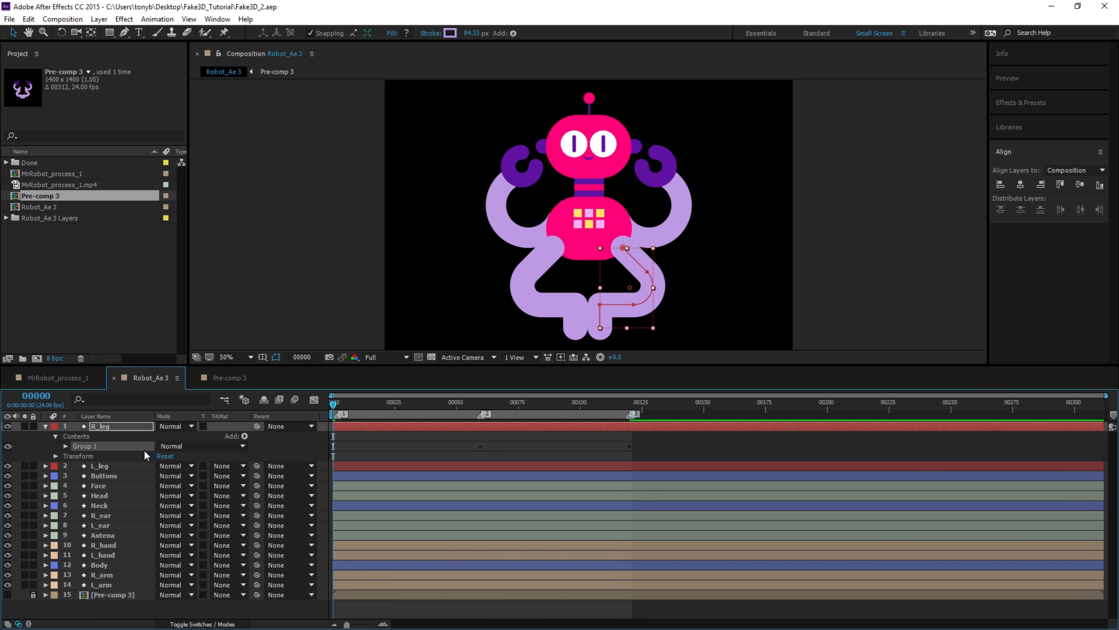
pyautogui.press('Return')
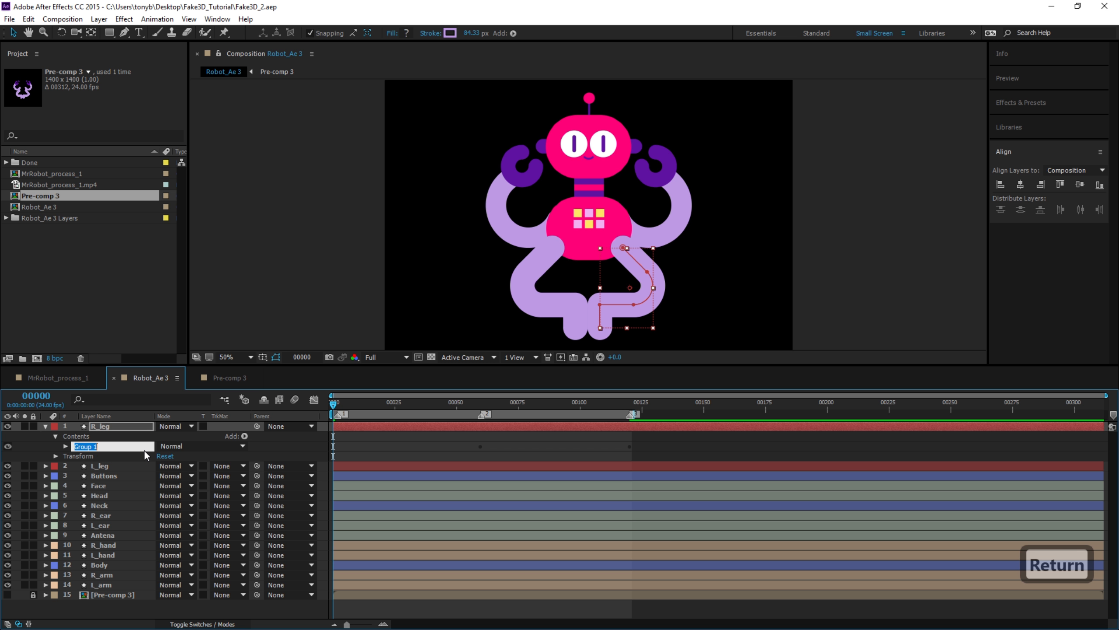
pyautogui.write('Main')
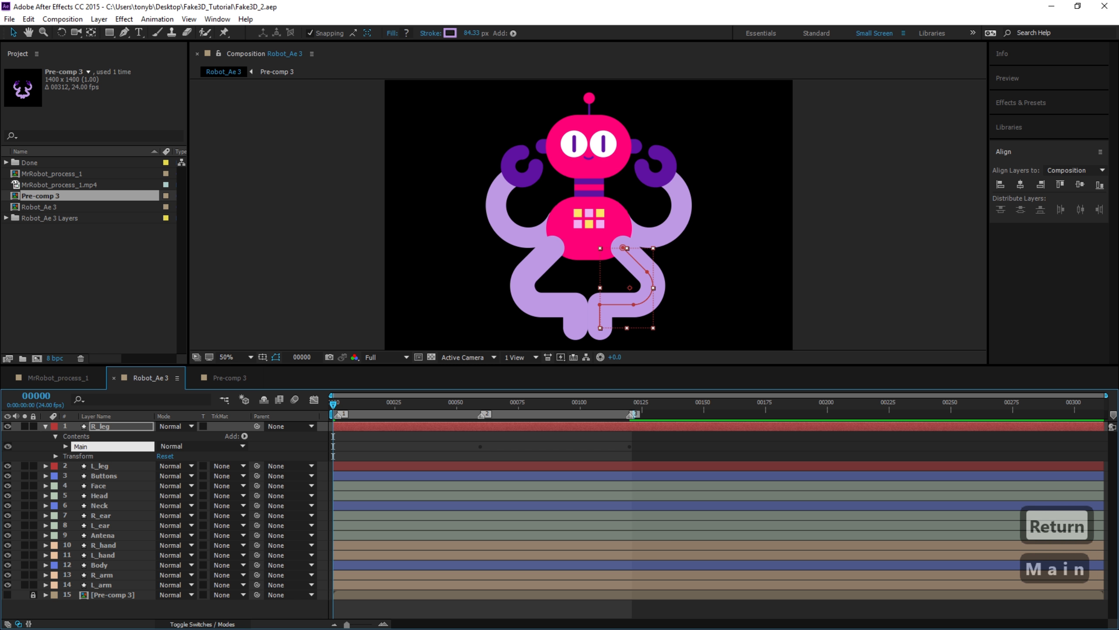
pyautogui.press('Return')
# Duplicate the Main group in R_leg and name the copy Shoe.
pyautogui.hotkey('ctrl', 'd')
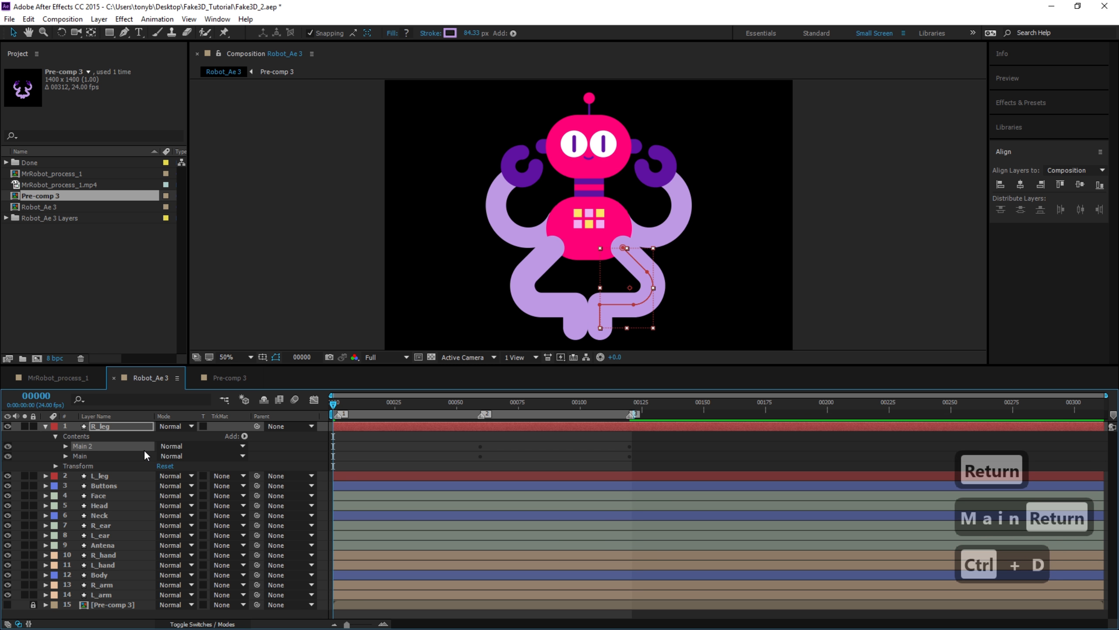
pyautogui.press('Return')
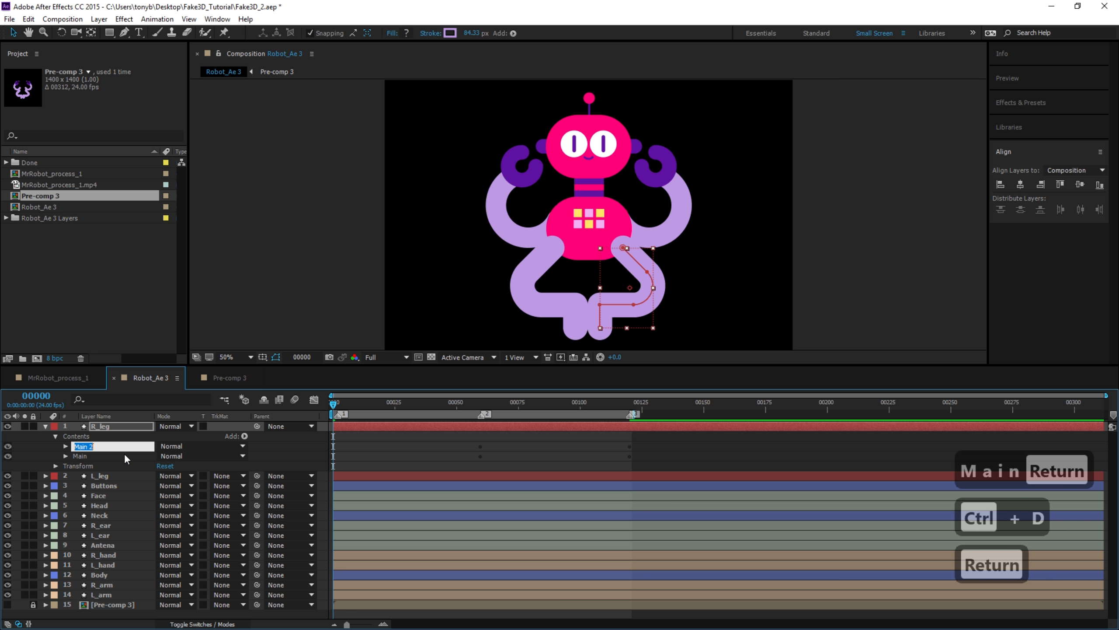
pyautogui.write('Shoe')
pyautogui.press('Return')
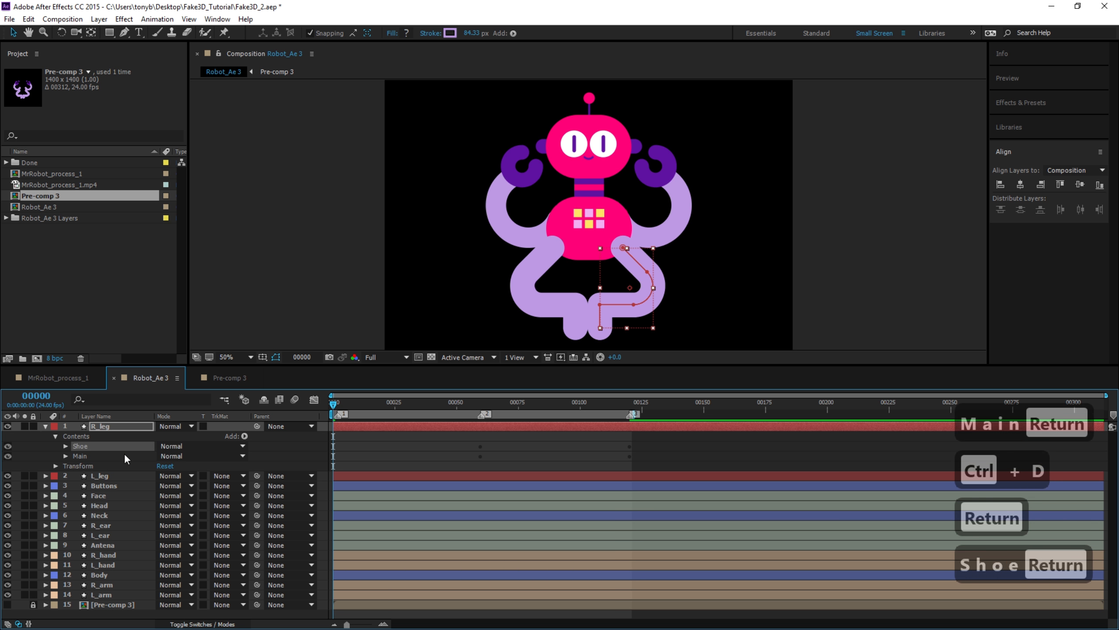
# Delete Shoe's Path keyframes at frames 60 and 120, keeping only the one at frame 0.
pyautogui.click(65, 446)
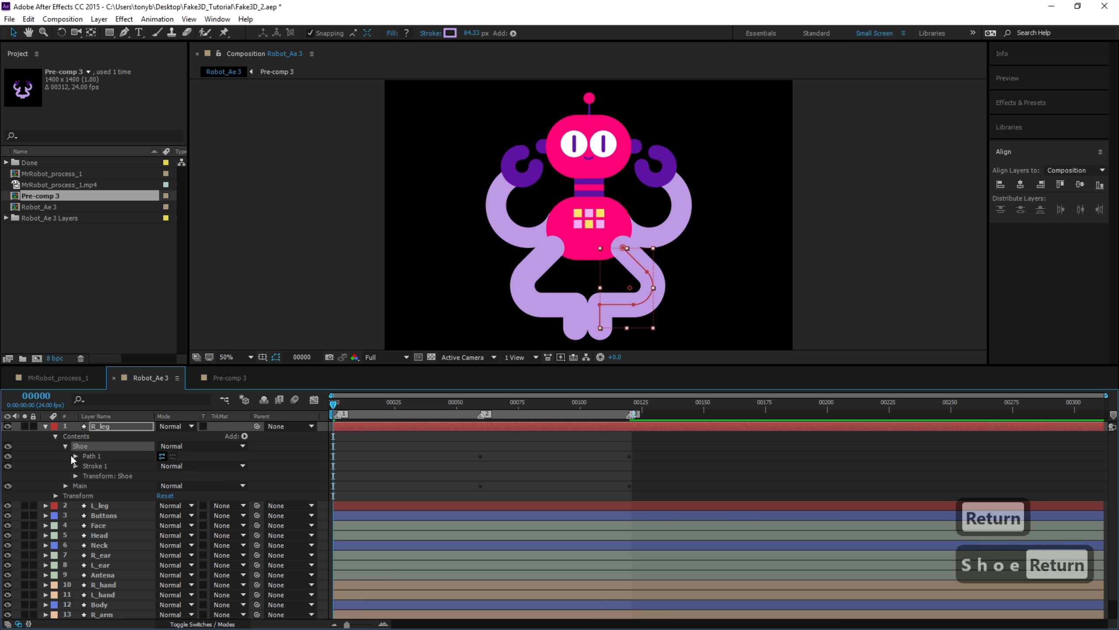
pyautogui.click(75, 455)
pyautogui.moveTo(657, 447); pyautogui.dragTo(441, 477)
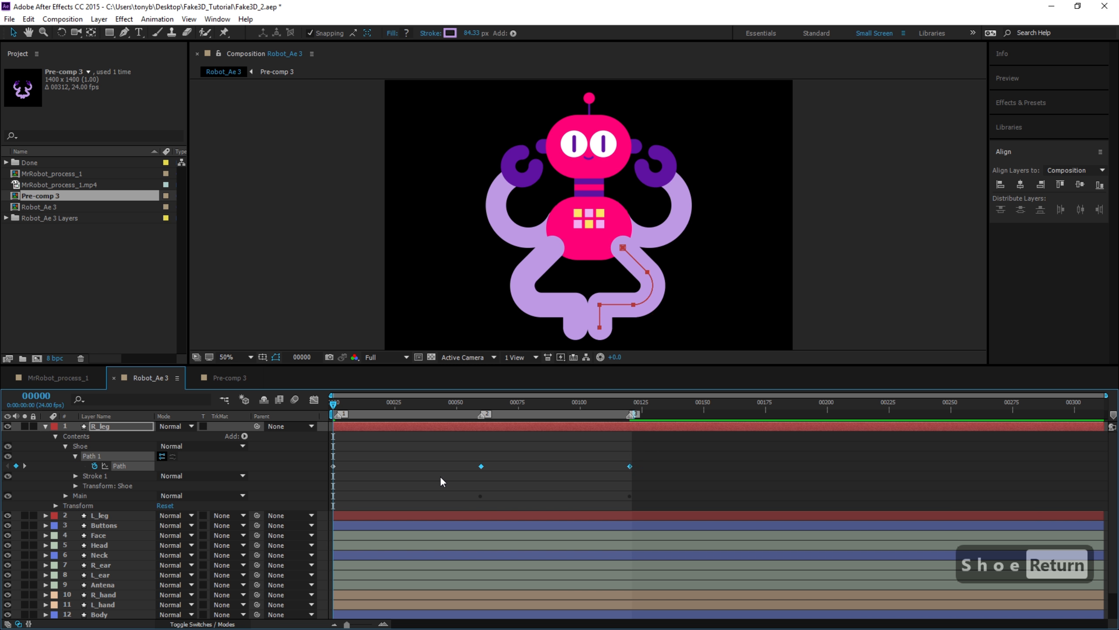
pyautogui.press('Delete')
pyautogui.click(334, 465)
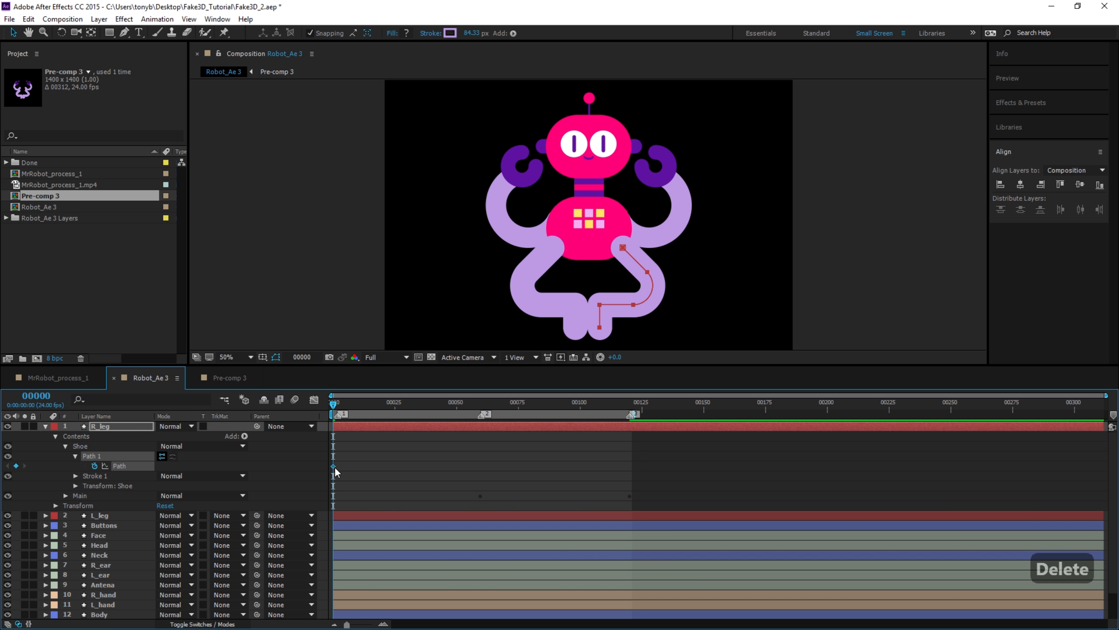
# Link Shoe's Path to Main's Path with a pick-whipped expression and scrub the timeline to check the motion.
pyautogui.click(66, 495)
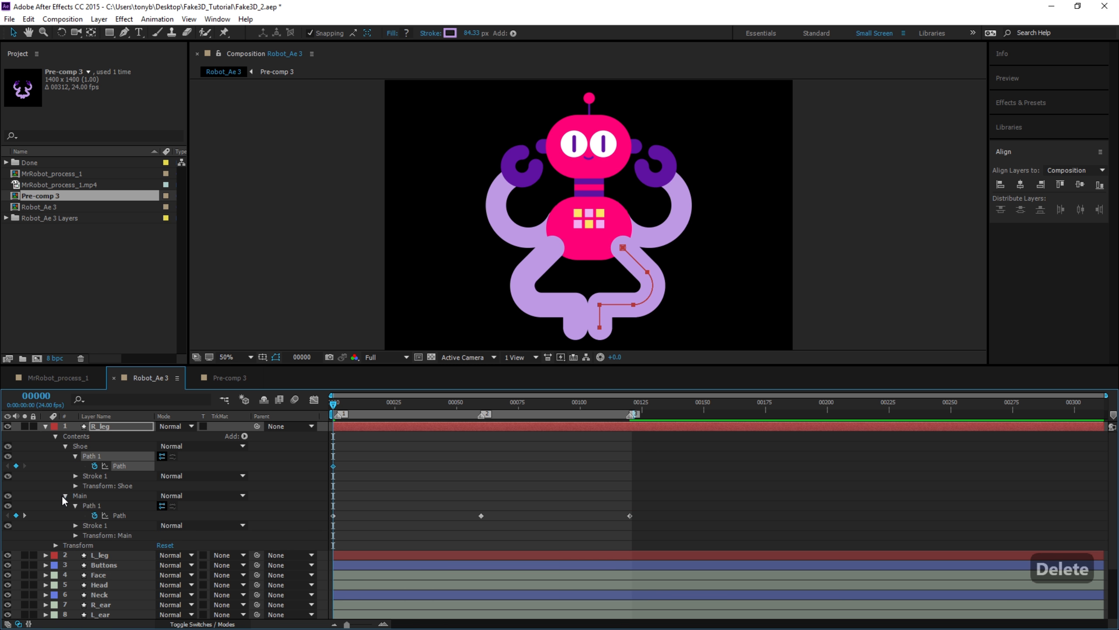
pyautogui.keyDown('alt'); pyautogui.click(95, 466); pyautogui.keyUp('alt')
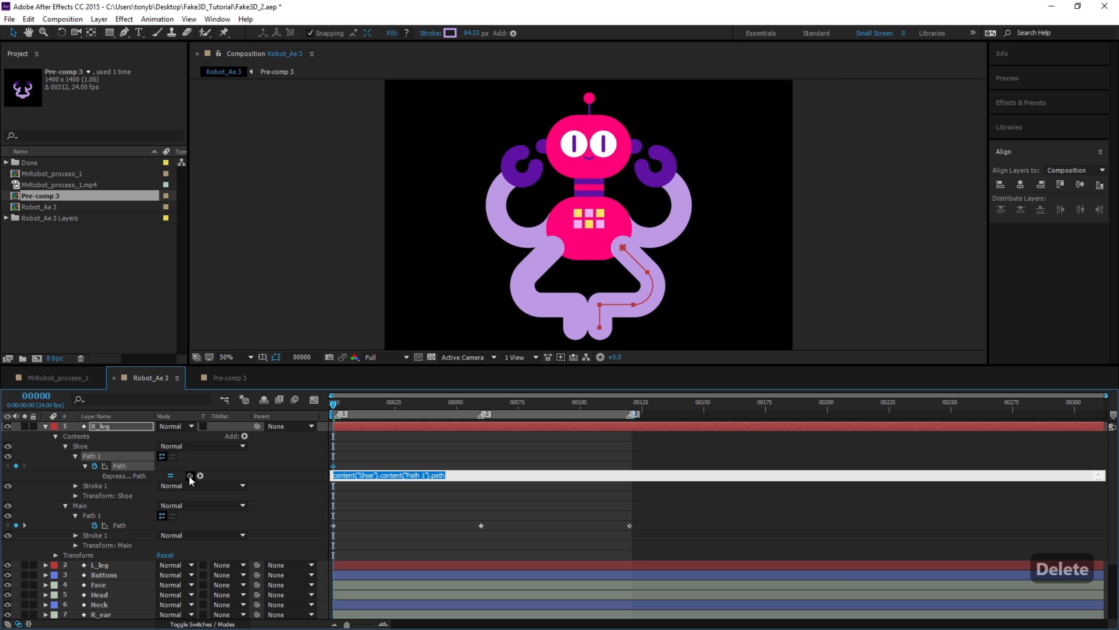
pyautogui.moveTo(190, 475); pyautogui.dragTo(121, 524)
pyautogui.click(264, 517)
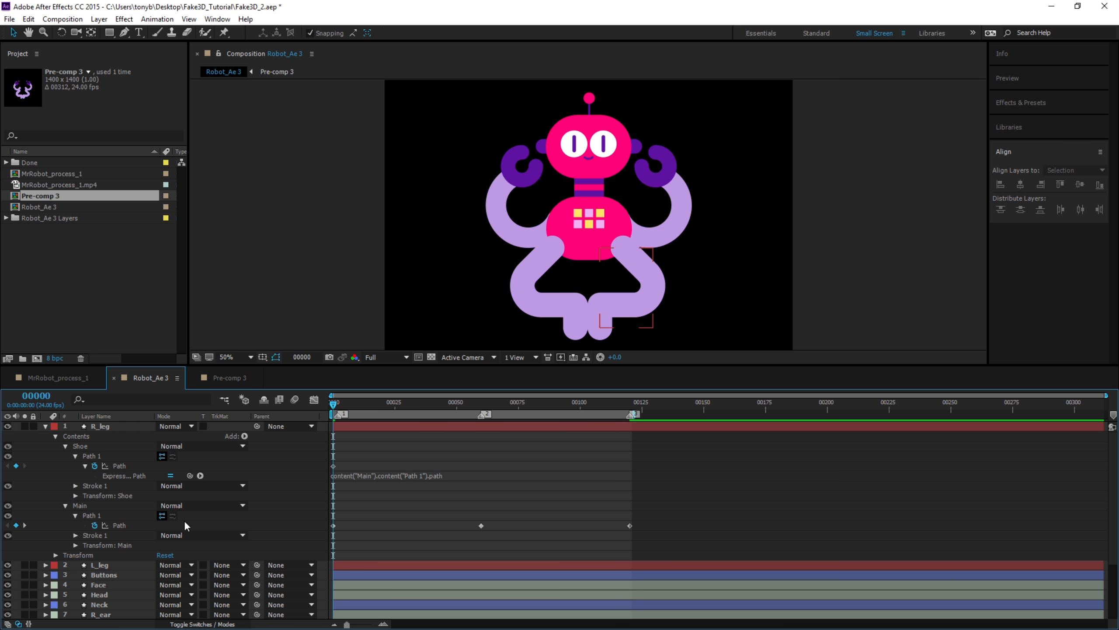
pyautogui.click(119, 525)
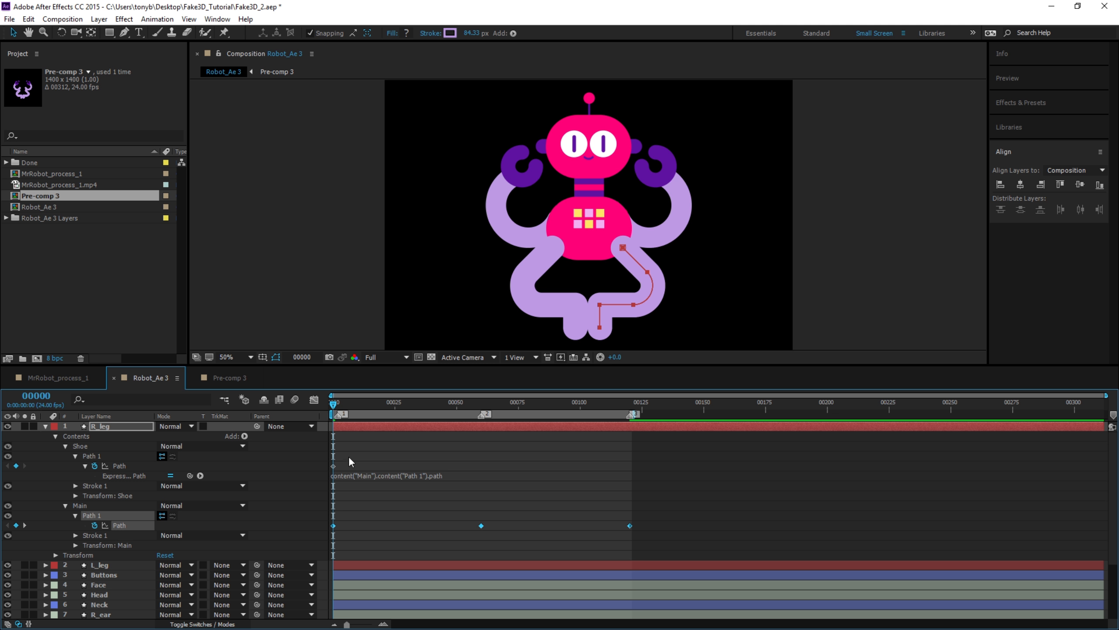
pyautogui.moveTo(338, 405); pyautogui.dragTo(269, 430)
# Duplicate the Shoe group in R_leg and name the copy Pants.
pyautogui.click(79, 447)
pyautogui.hotkey('ctrl', 'd')
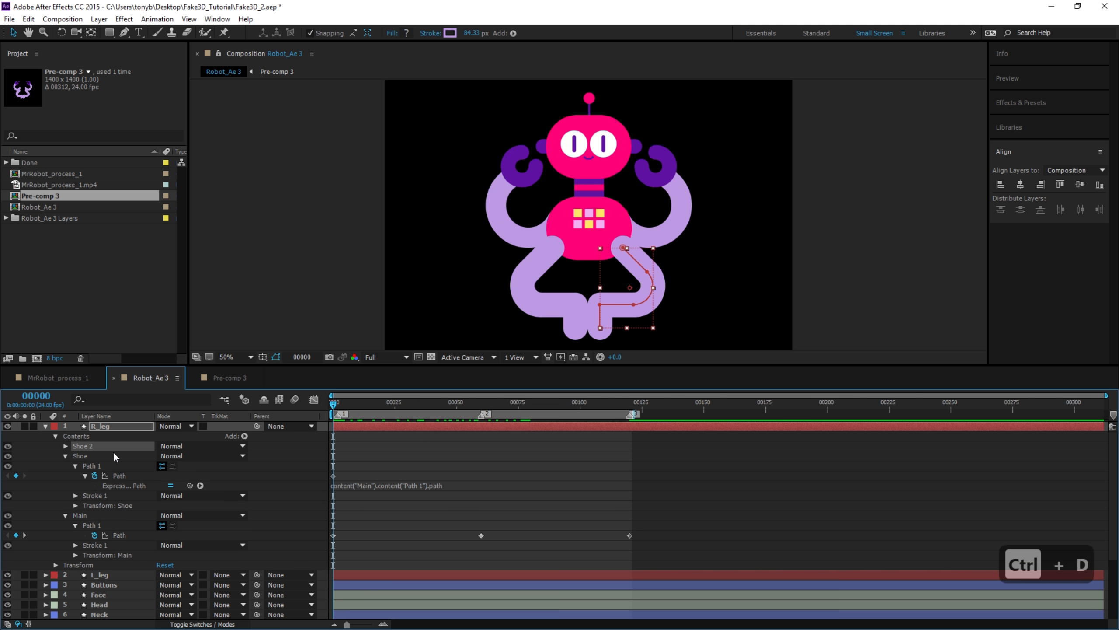
pyautogui.press('Return')
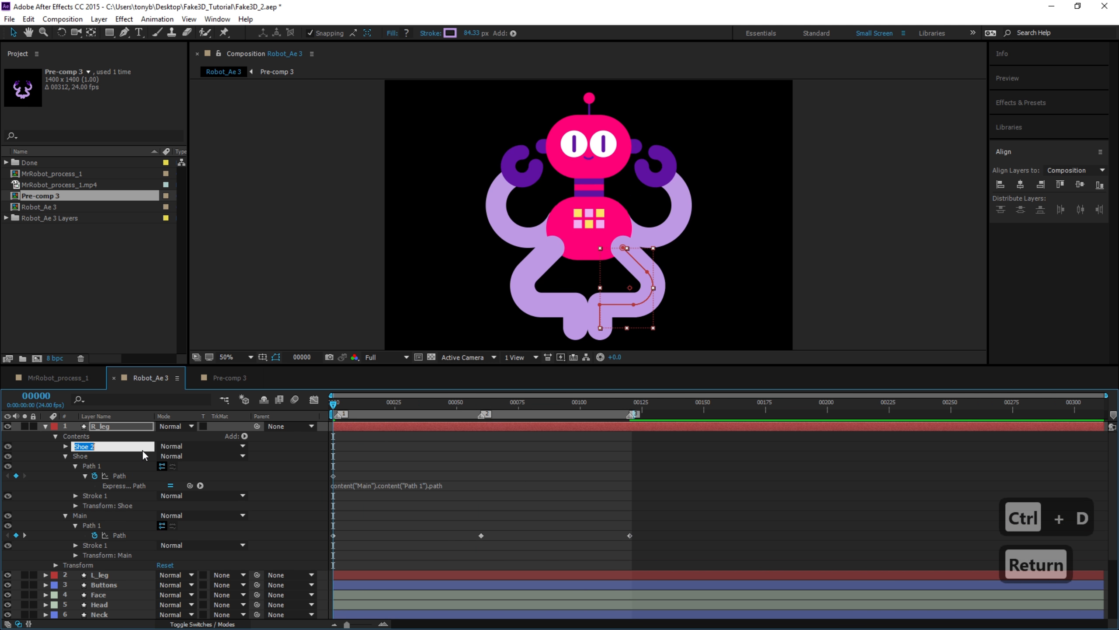
pyautogui.write('Pants')
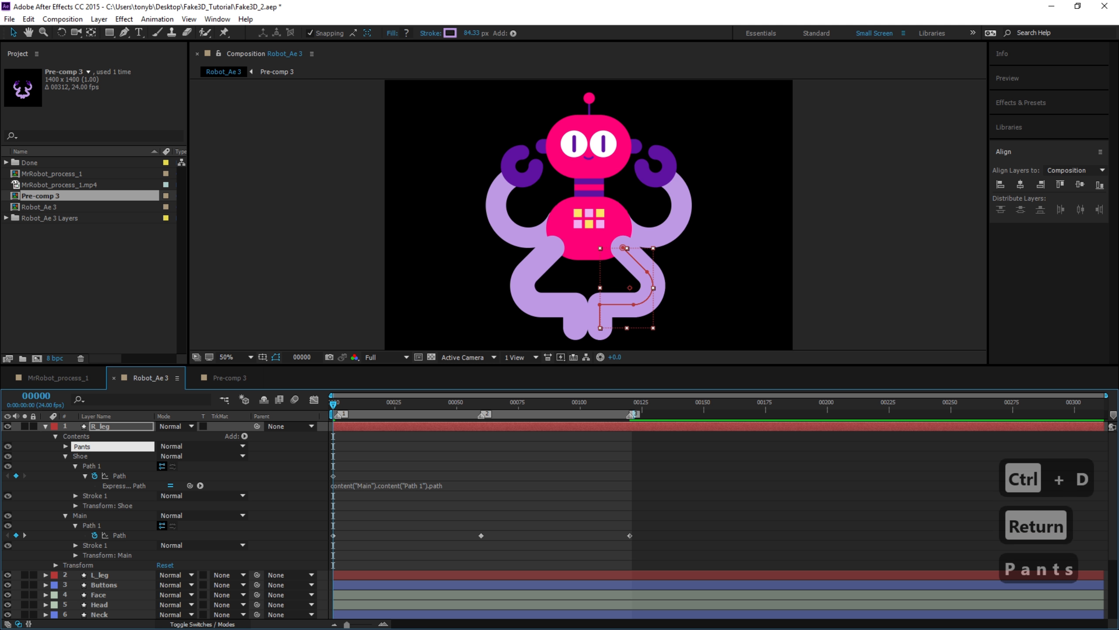
pyautogui.press('Return')
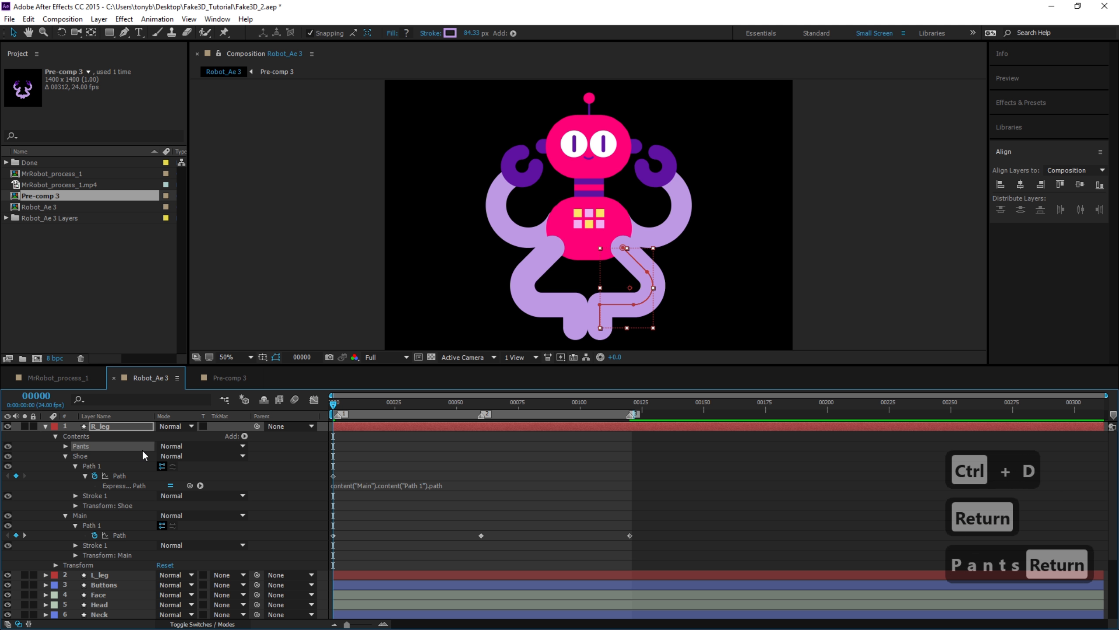
# Set Pants' stroke color to the pink sampled from the robot's body.
pyautogui.click(65, 456)
pyautogui.click(65, 446)
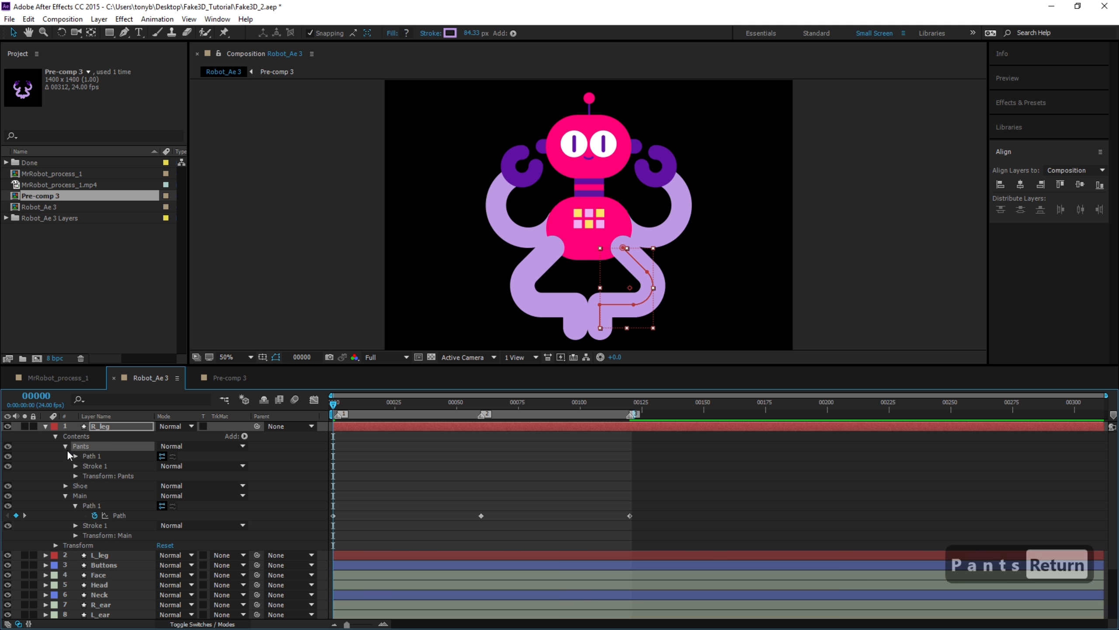
pyautogui.click(75, 466)
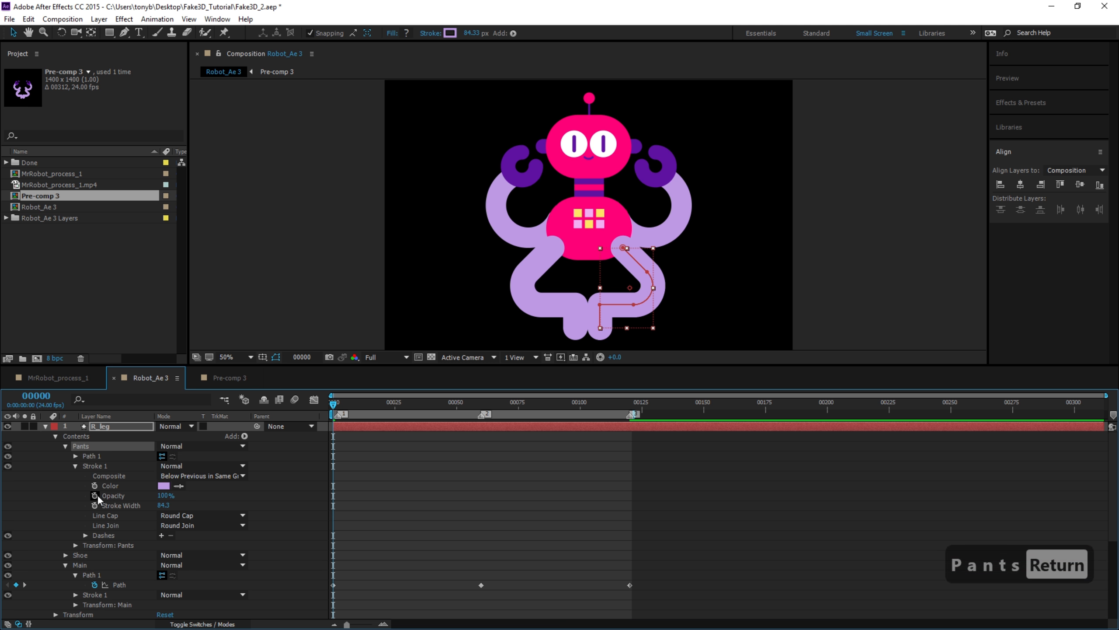
pyautogui.click(179, 486)
pyautogui.click(591, 244)
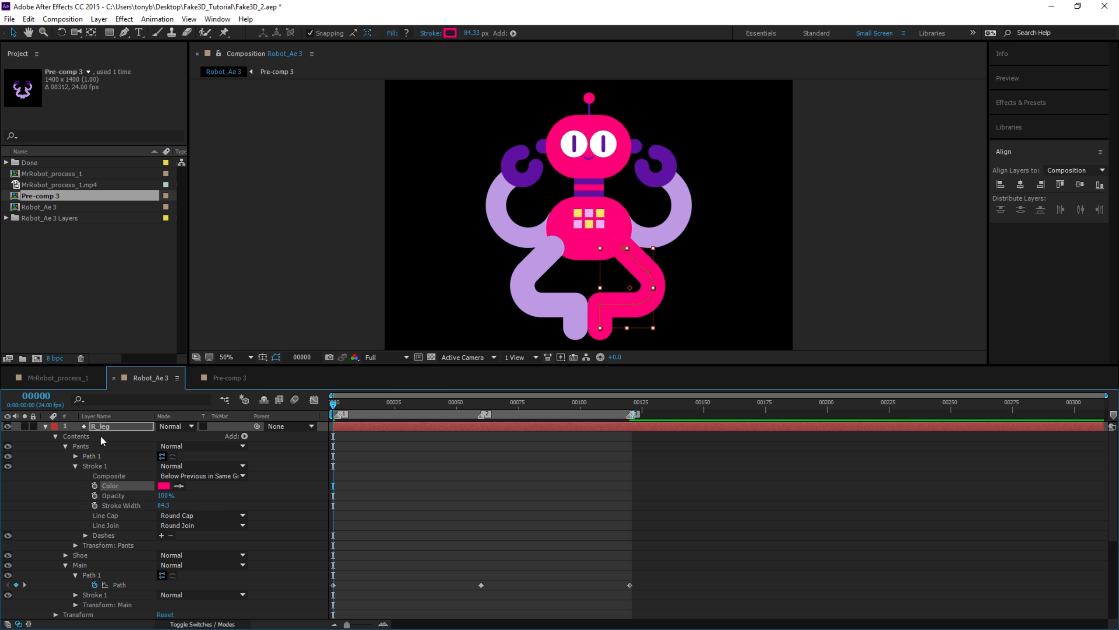
# Hide the Pants group and set Shoe's stroke color to the dark purple sampled from the robot's hand.
pyautogui.click(66, 446)
pyautogui.click(8, 446)
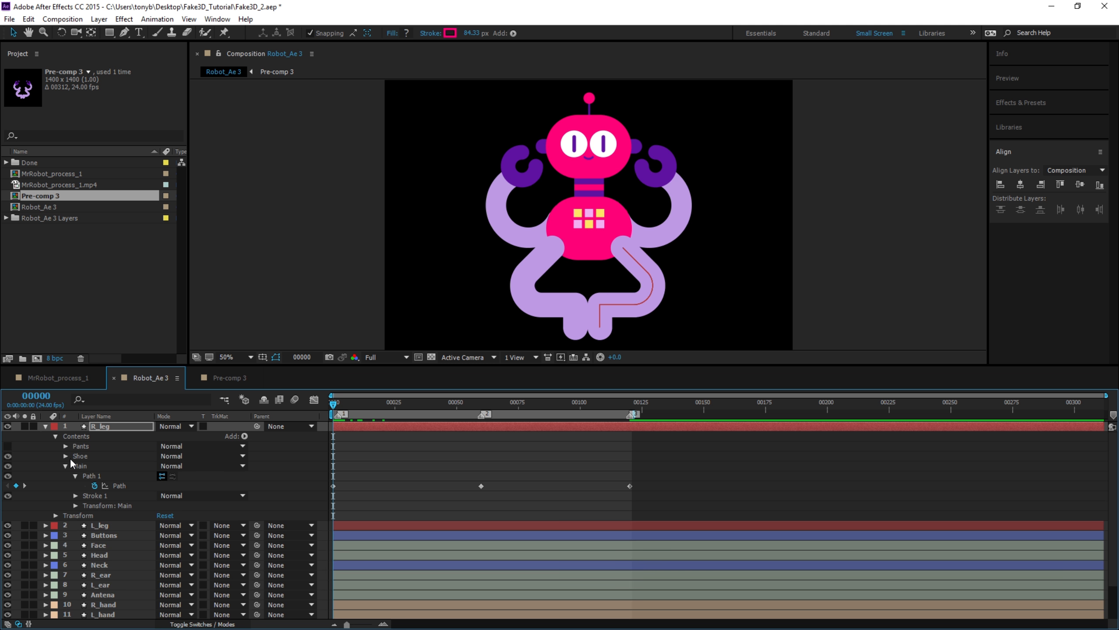
pyautogui.click(66, 456)
pyautogui.click(76, 496)
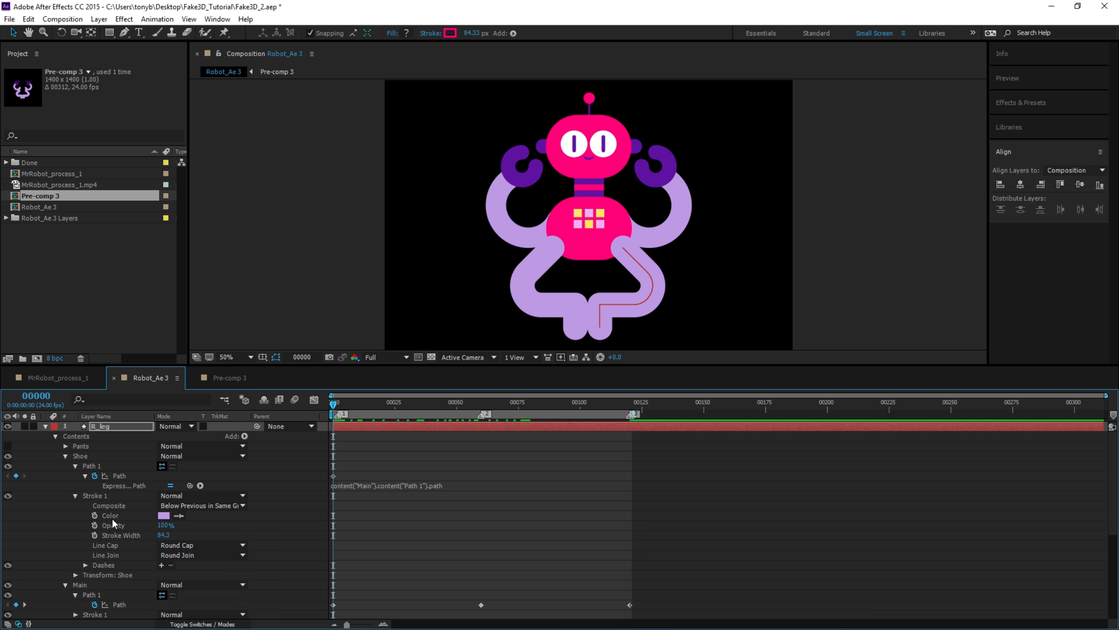
pyautogui.click(178, 515)
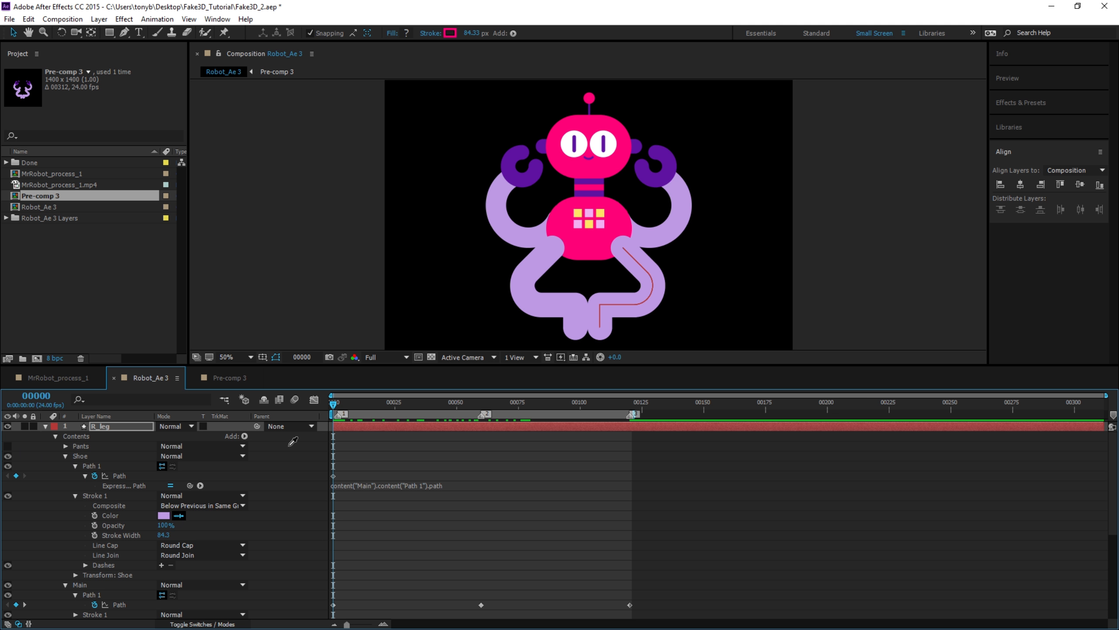
pyautogui.click(523, 177)
pyautogui.click(65, 456)
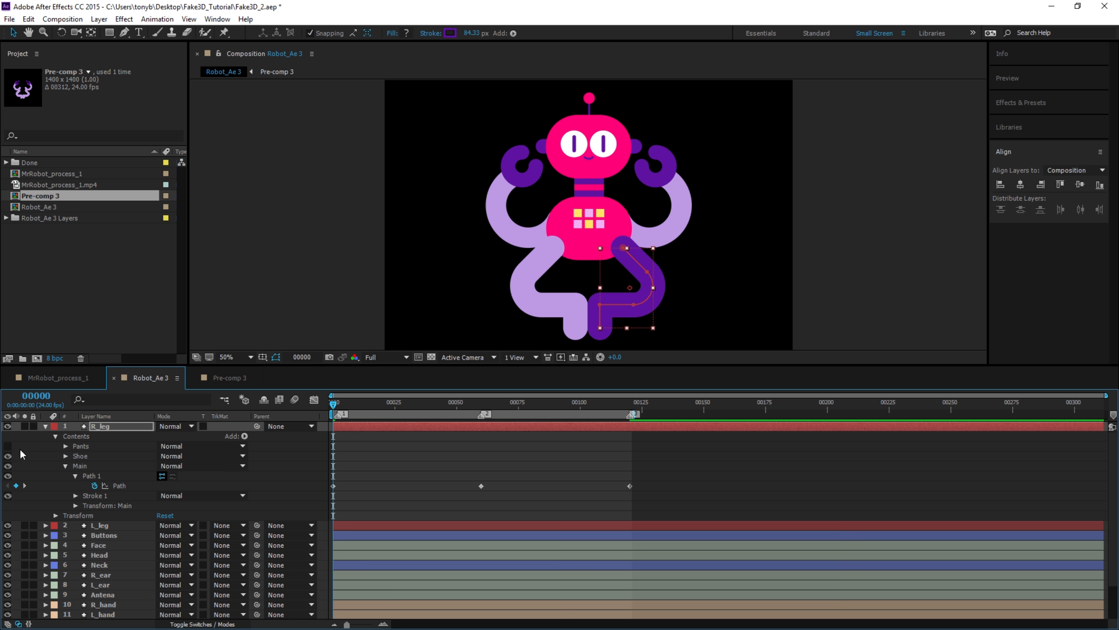
# Show the Pants group again and move Main to the top of R_leg's contents.
pyautogui.click(7, 446)
pyautogui.click(65, 466)
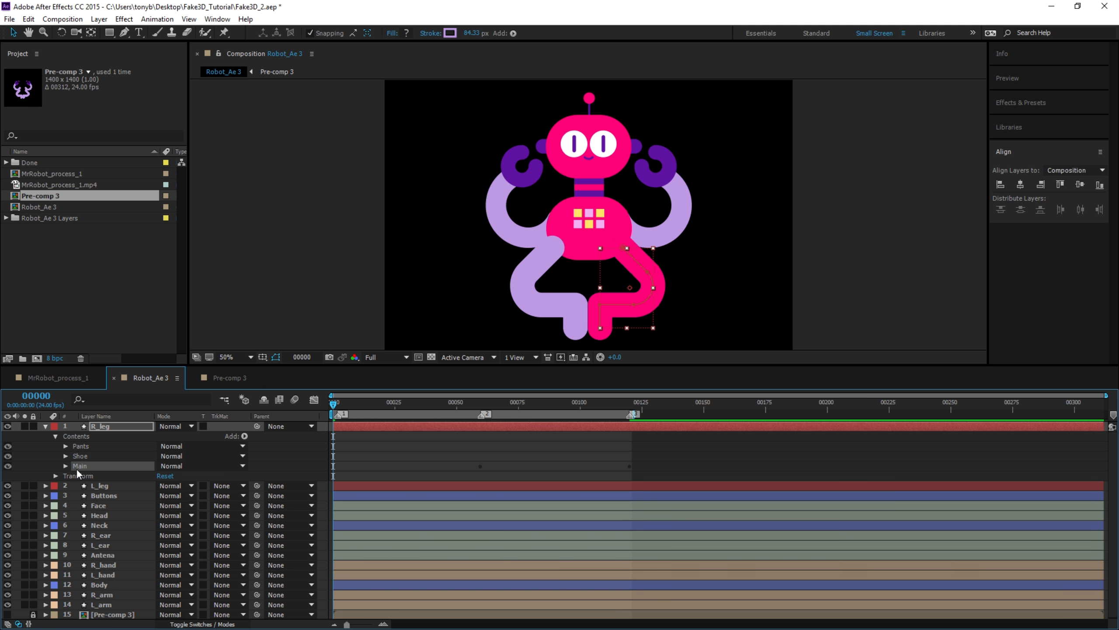
pyautogui.moveTo(92, 467); pyautogui.dragTo(95, 440)
pyautogui.press('F2')
# Add a Trim Paths operator to R_leg and move it into the Main group.
pyautogui.click(244, 436)
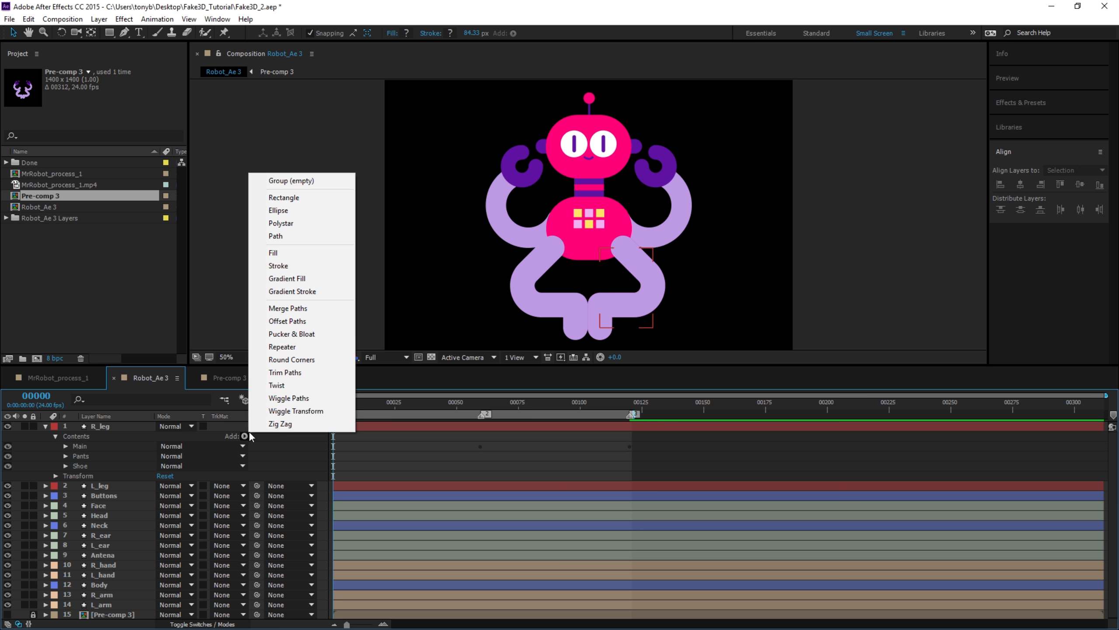
pyautogui.click(288, 372)
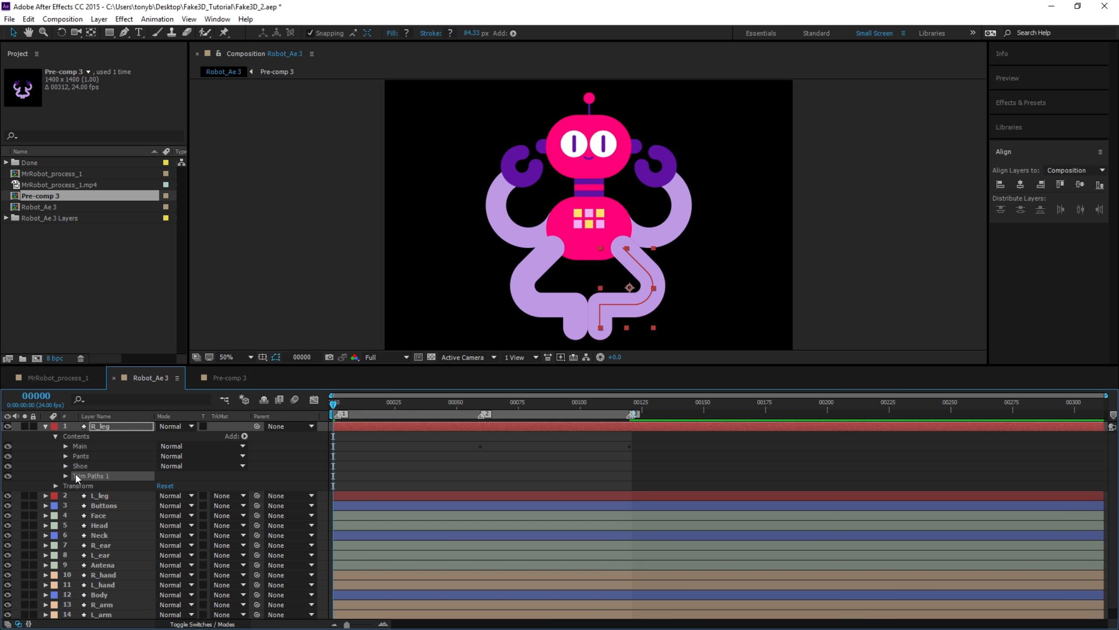
pyautogui.moveTo(96, 474); pyautogui.dragTo(94, 444)
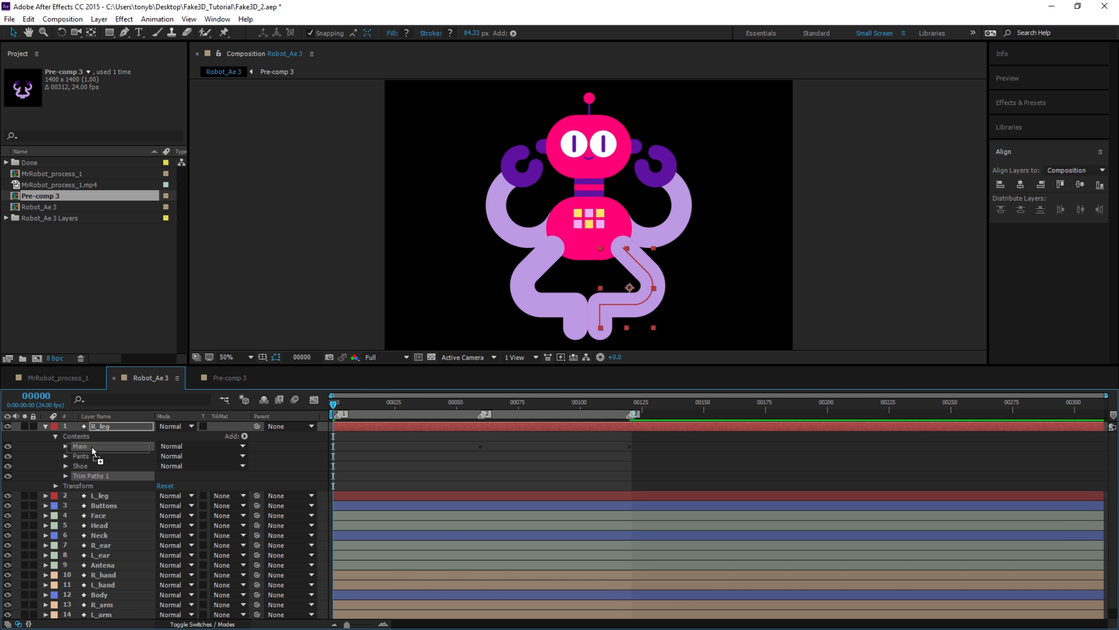
pyautogui.click(65, 445)
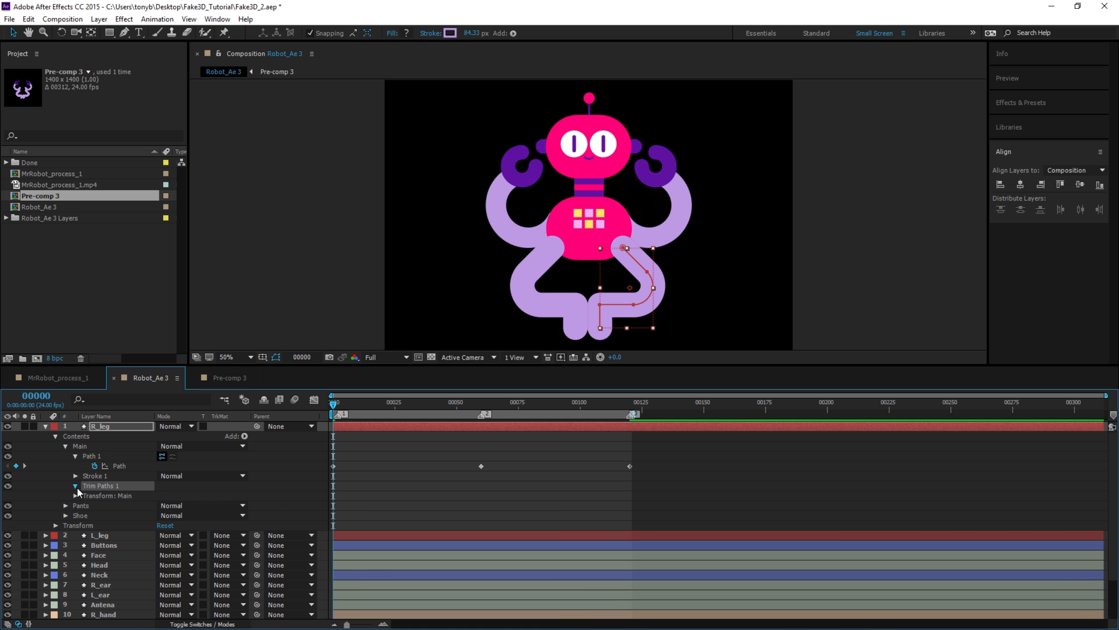
# Set Main's Trim Paths start to 20% and lower its end so the lilac stroke stops before the foot.
pyautogui.click(75, 485)
pyautogui.moveTo(164, 495); pyautogui.dragTo(174, 495)
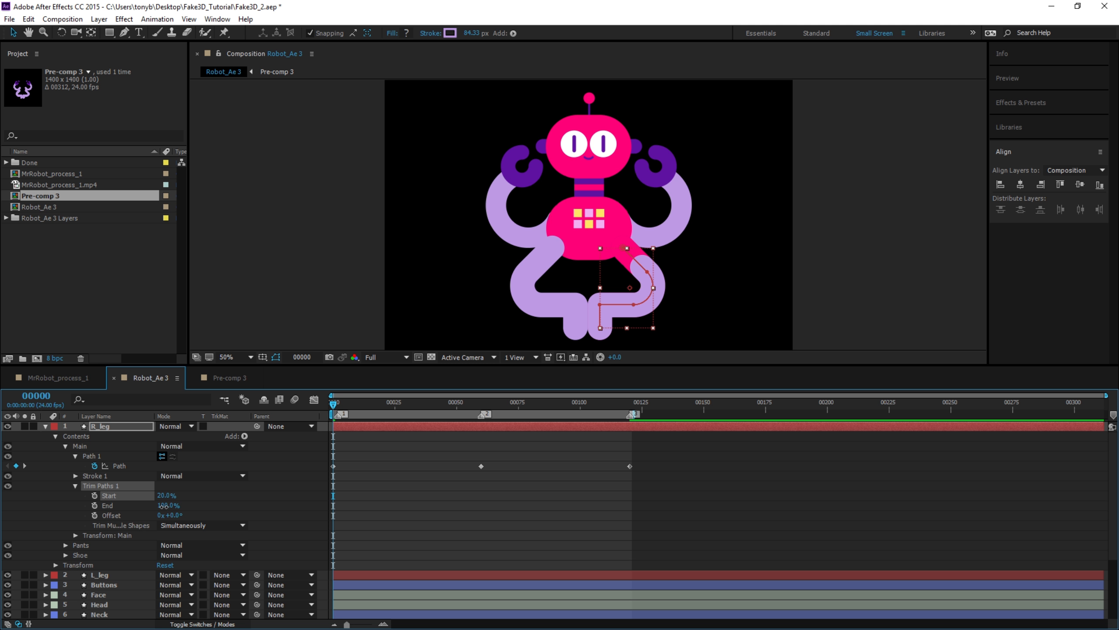
pyautogui.moveTo(163, 506)
pyautogui.mouseDown()
pyautogui.moveTo(150, 515)
pyautogui.moveTo(166, 512)
pyautogui.mouseUp()
pyautogui.click(75, 485)
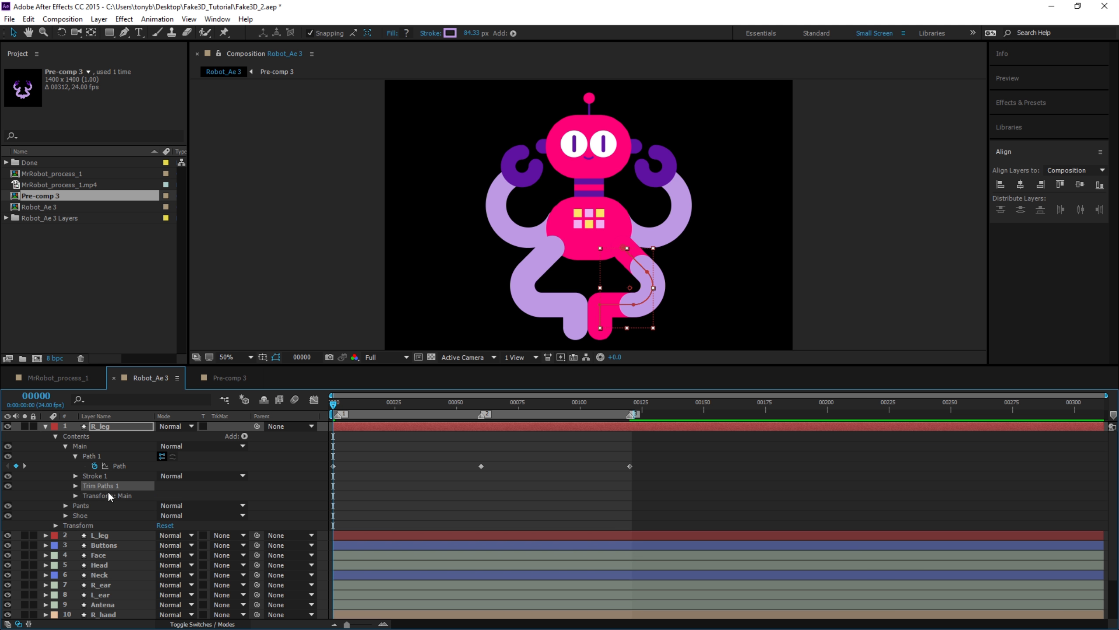
# Move the Shoe group above Pants in R_leg's contents.
pyautogui.click(66, 447)
pyautogui.moveTo(83, 467); pyautogui.dragTo(102, 448)
pyautogui.click(64, 457)
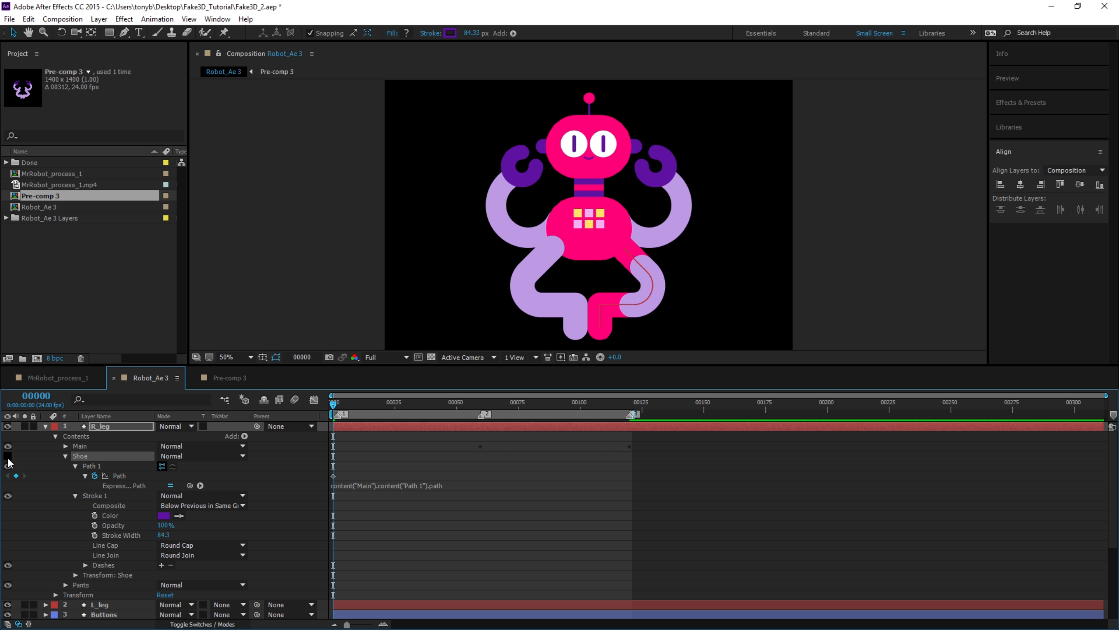
# Add a Trim Paths operator to the Shoe group.
pyautogui.click(65, 456)
pyautogui.click(244, 436)
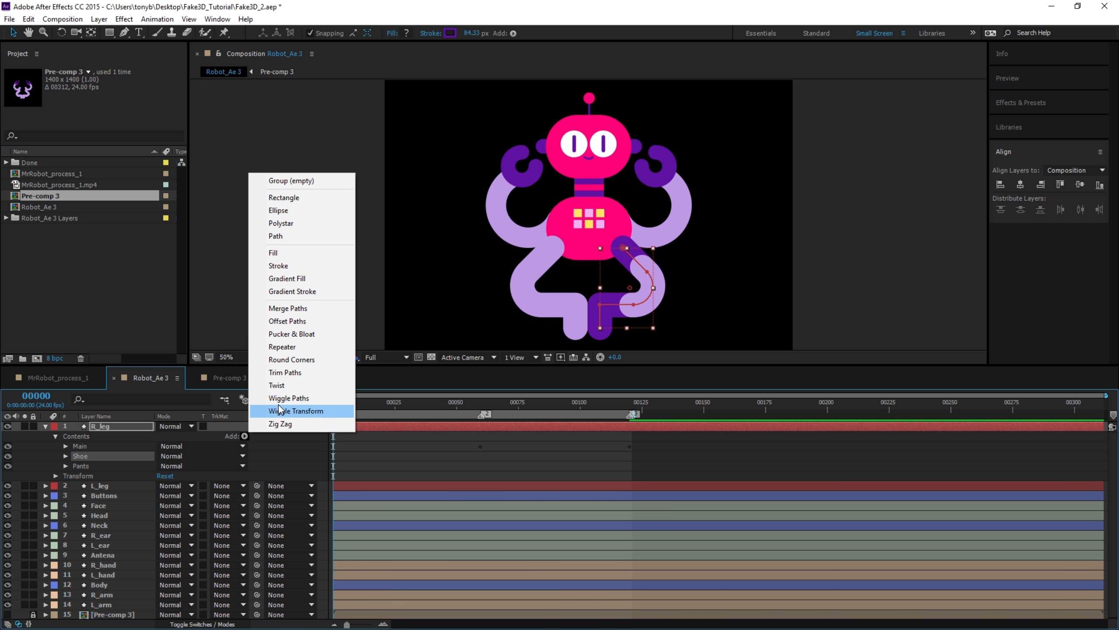
pyautogui.click(301, 372)
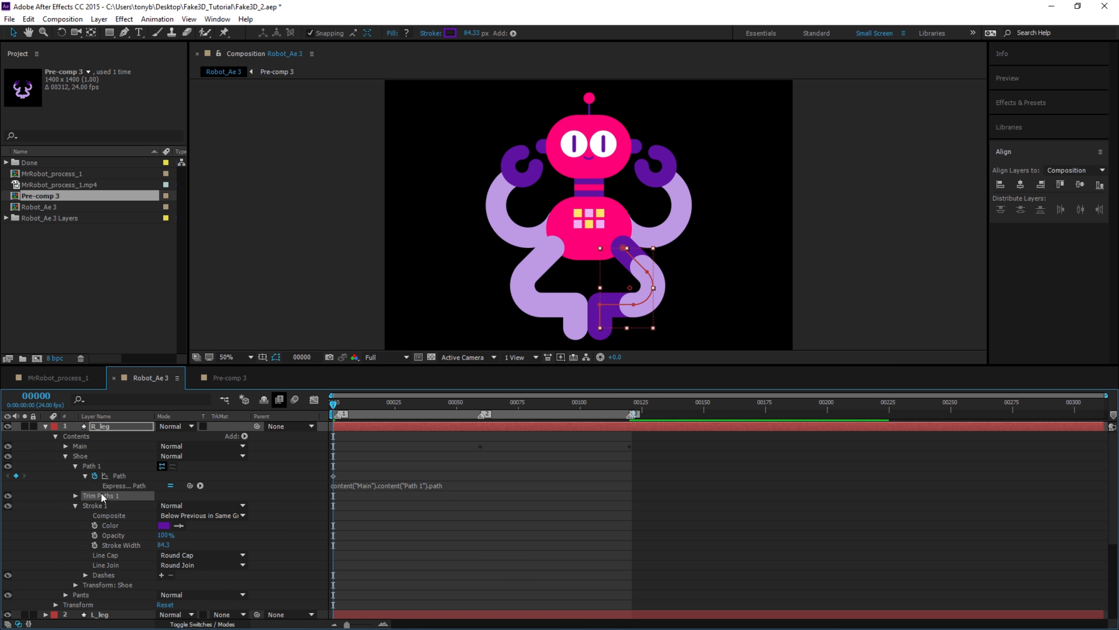
# Set the start of the Shoe group's Trim Paths in R_leg to 60%.
pyautogui.click(76, 495)
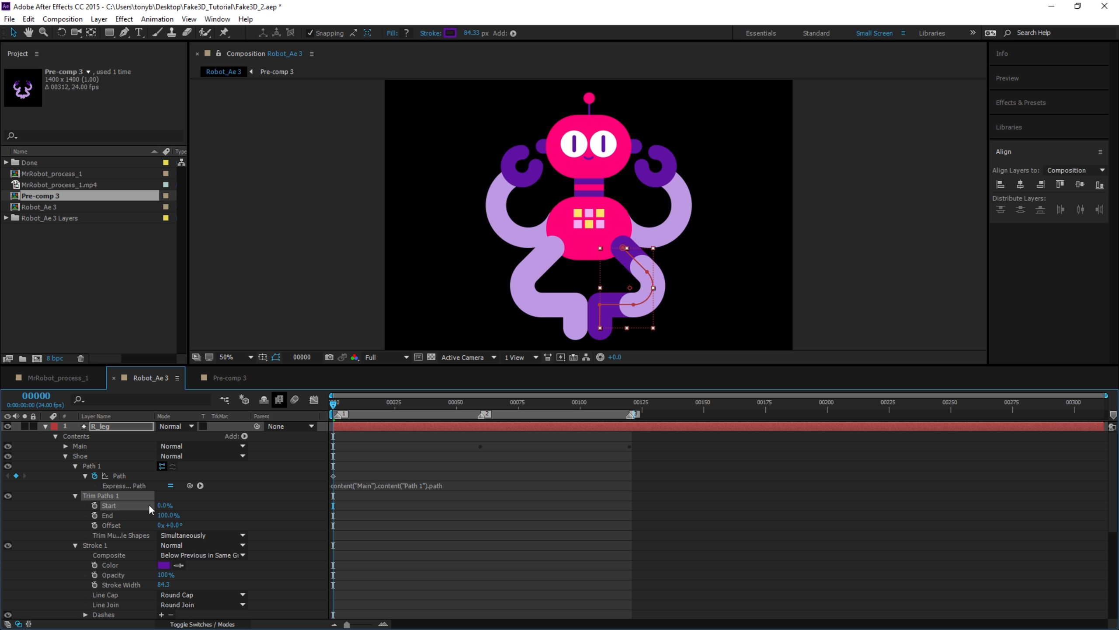
pyautogui.moveTo(164, 506); pyautogui.dragTo(200, 508)
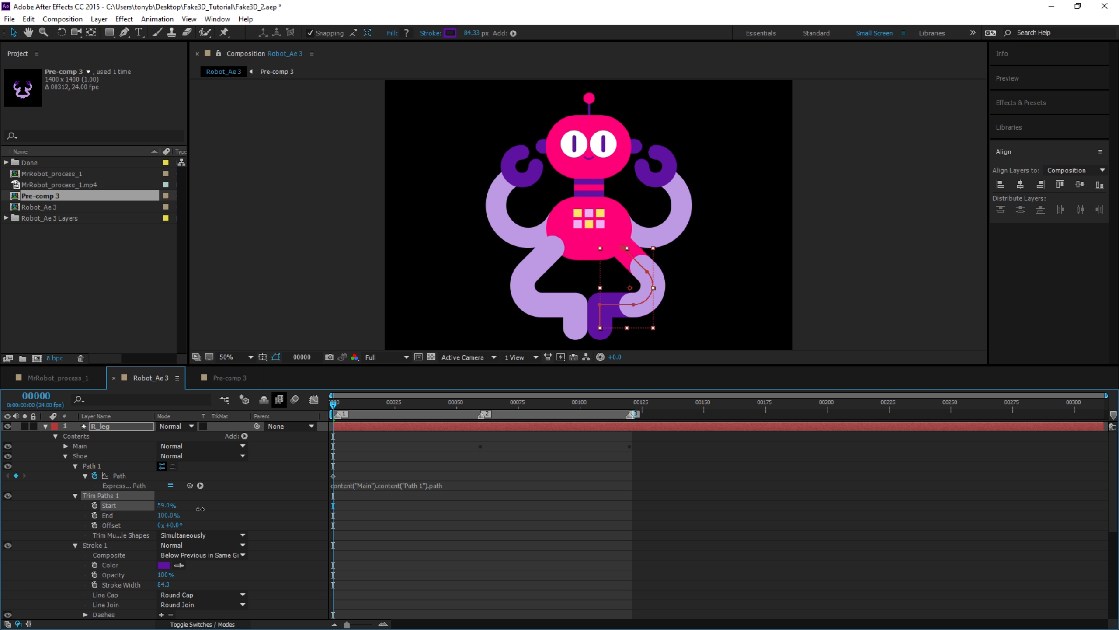
pyautogui.click(75, 465)
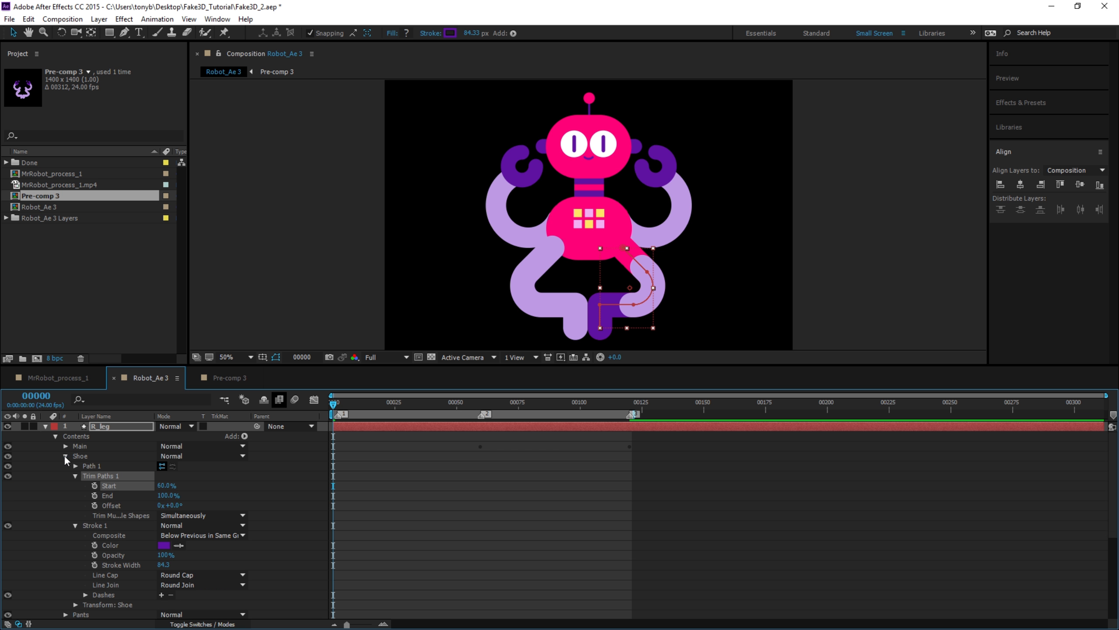
pyautogui.click(65, 456)
# Rename Group 1 in L_leg's contents as Main.
pyautogui.click(94, 485)
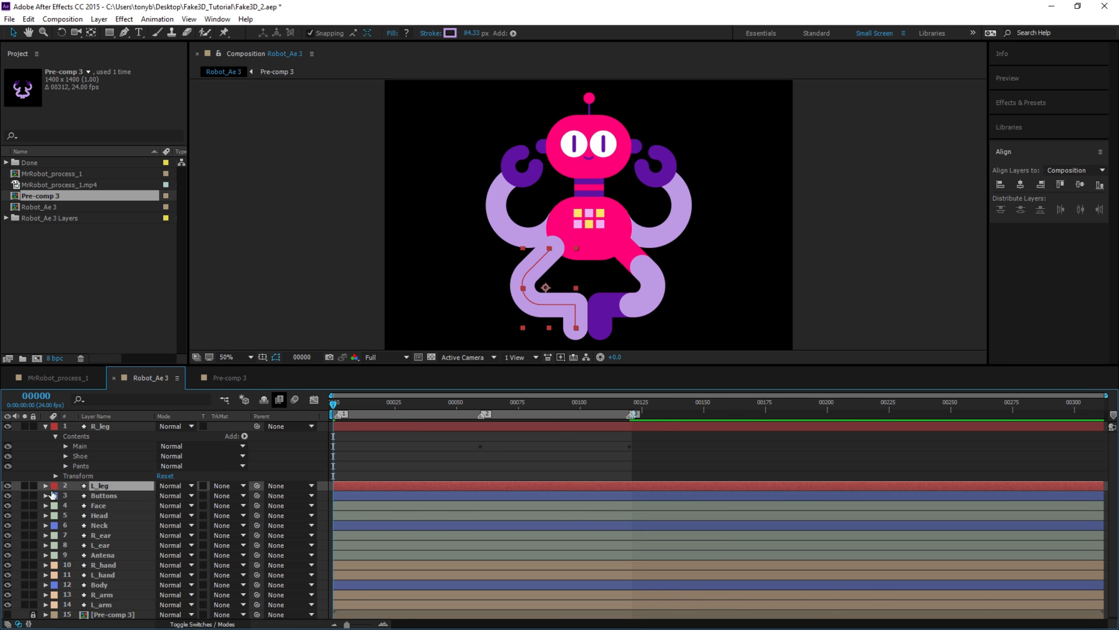
pyautogui.click(45, 486)
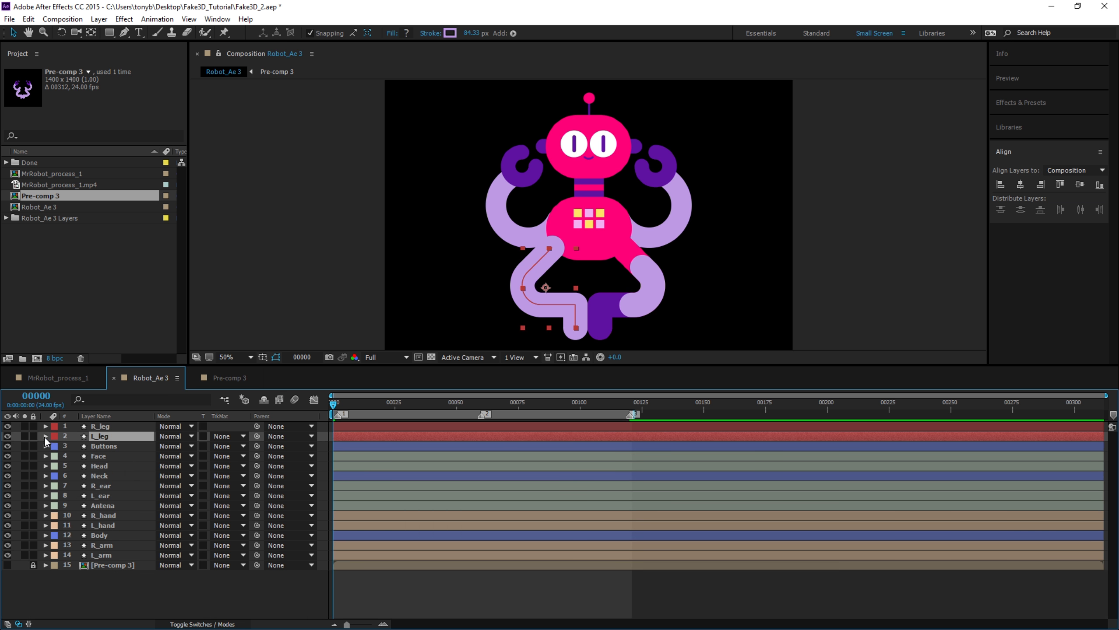
pyautogui.click(45, 436)
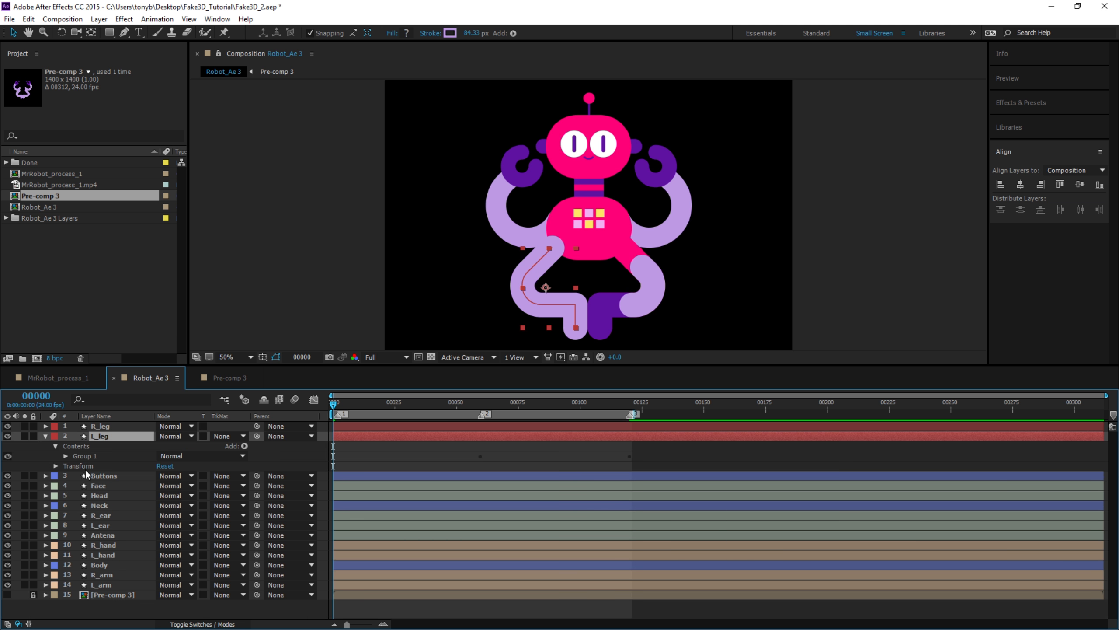
pyautogui.click(96, 457)
pyautogui.press('Return')
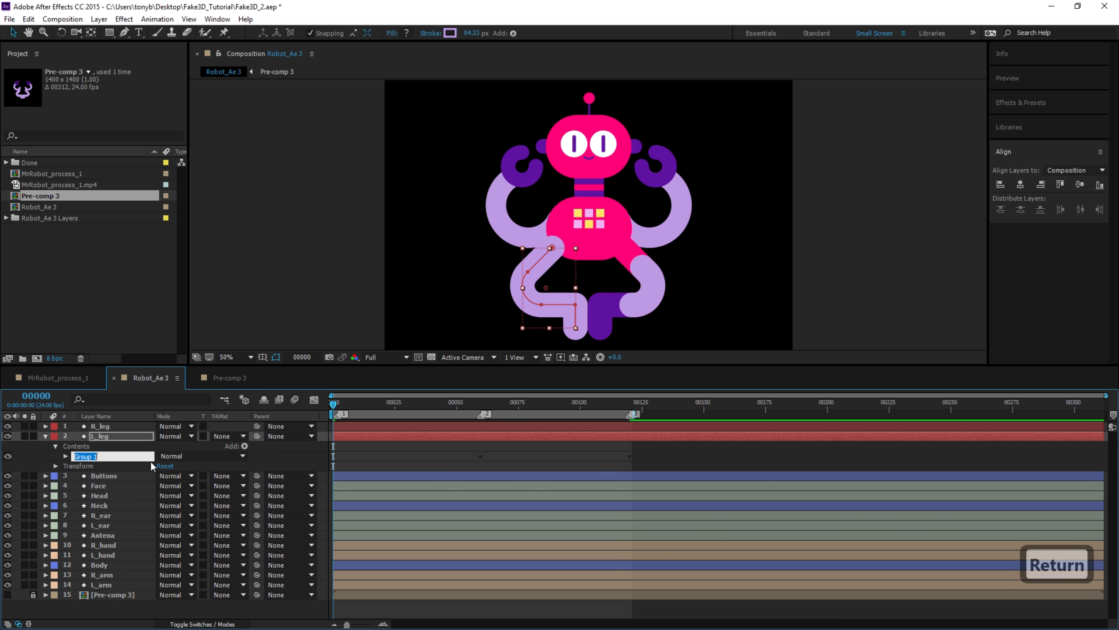
pyautogui.write('Main')
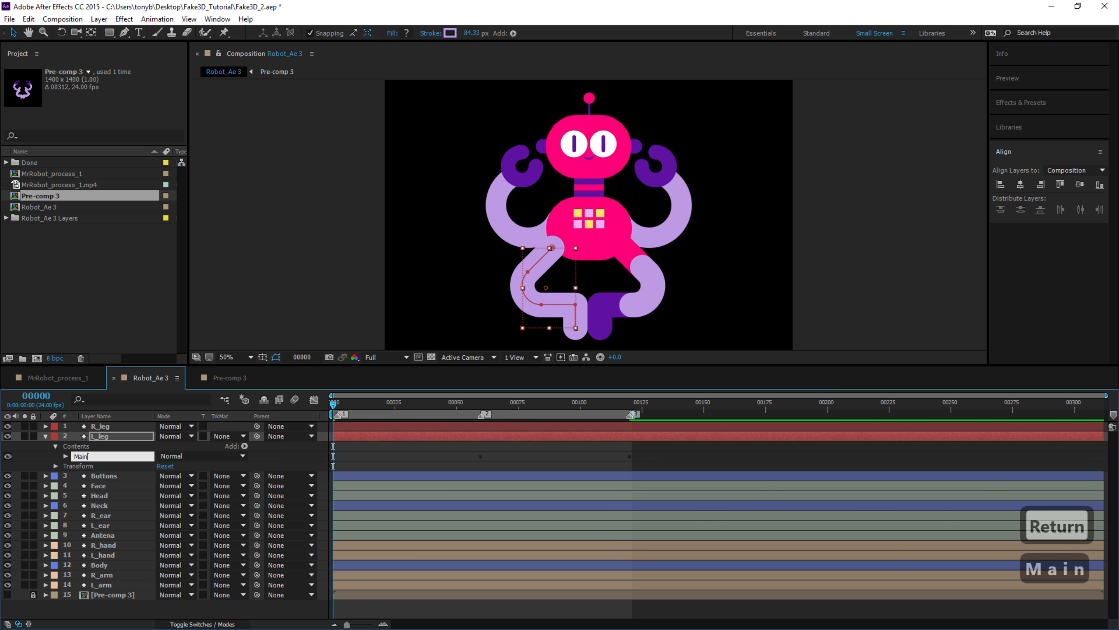
pyautogui.press('Return')
# Duplicate L_leg's Main group and name the copy Shoe.
pyautogui.hotkey('ctrl', 'd')
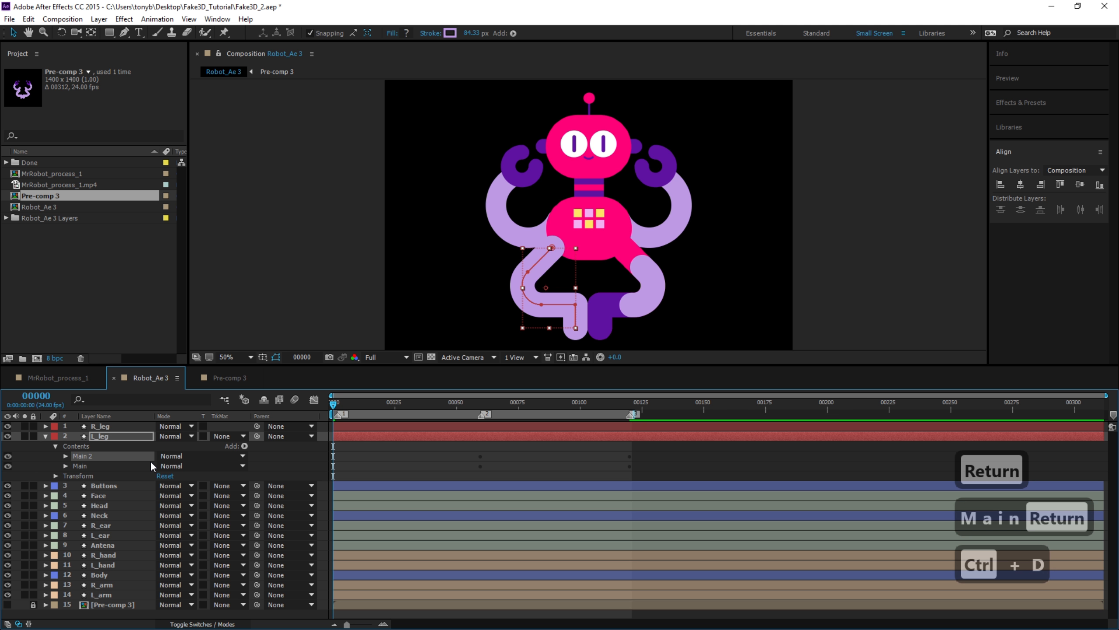
pyautogui.press('Return')
pyautogui.write('Shoe')
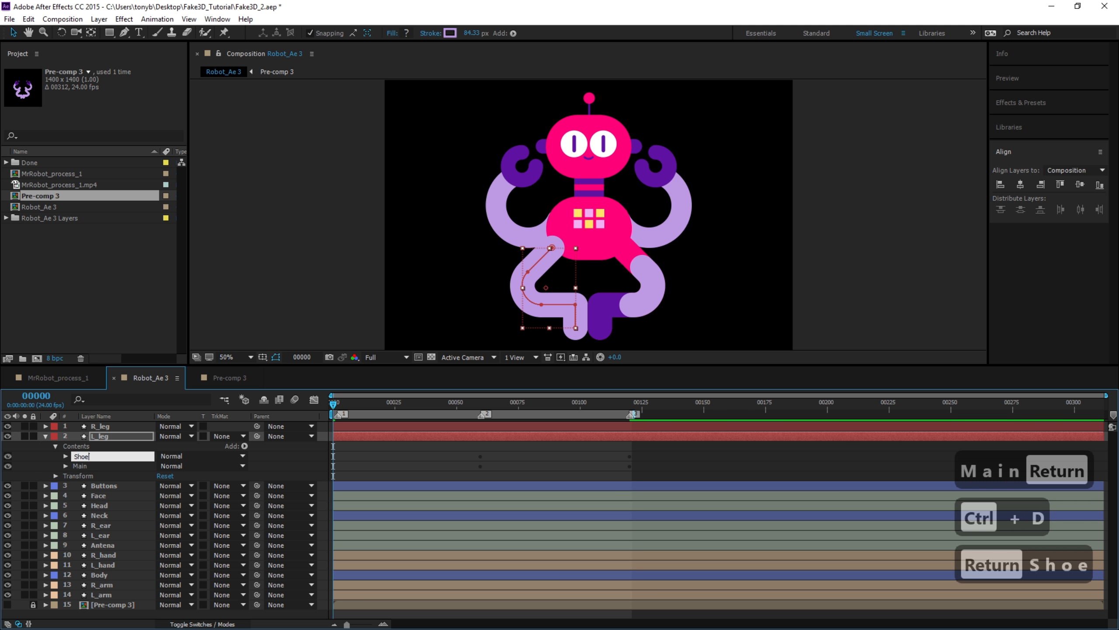
pyautogui.press('Return')
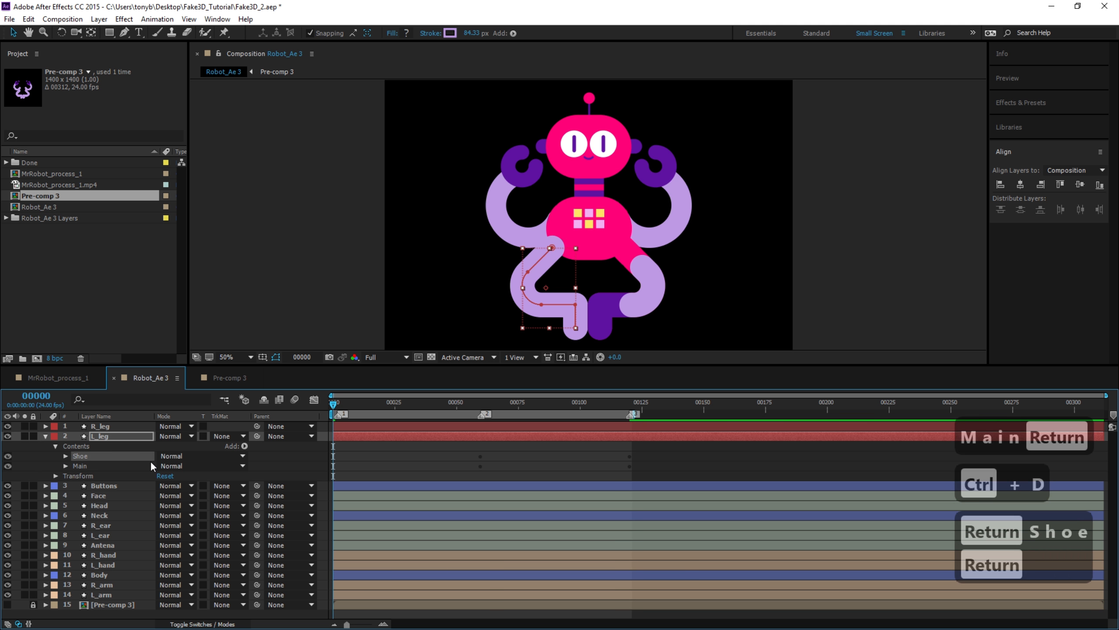
# Delete the path keyframes after frame 0 from L_leg's Shoe group.
pyautogui.click(64, 455)
pyautogui.click(74, 465)
pyautogui.moveTo(697, 455); pyautogui.dragTo(476, 484)
pyautogui.press('Delete')
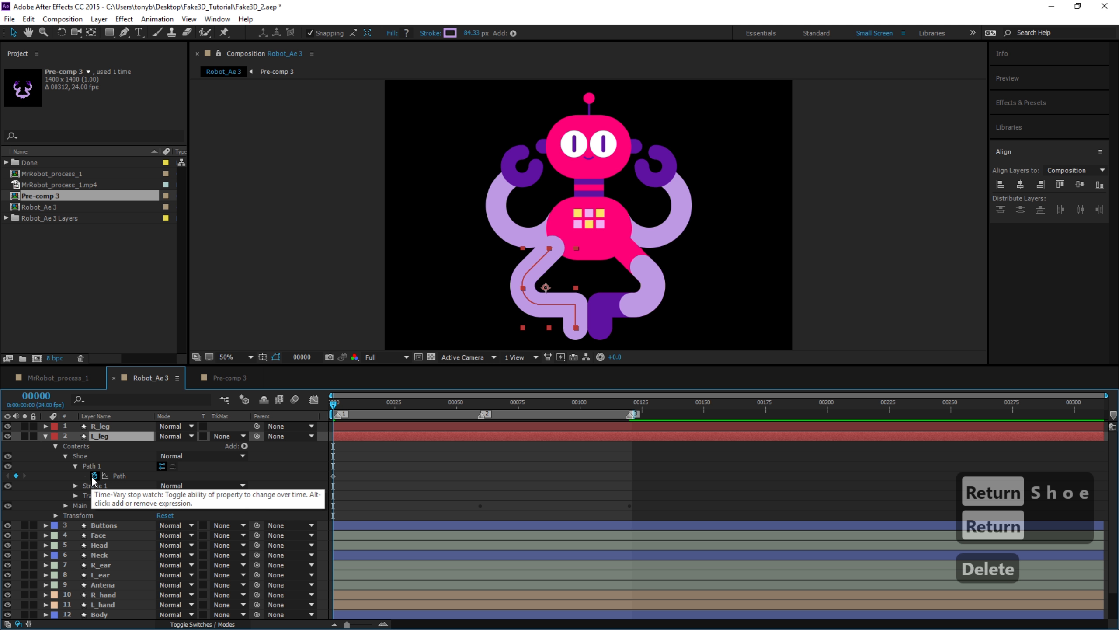
# Link the Shoe path in L_leg to the Main group's Path 1 with an expression.
pyautogui.keyDown('alt'); pyautogui.click(92, 475); pyautogui.keyUp('alt')
pyautogui.click(70, 512)
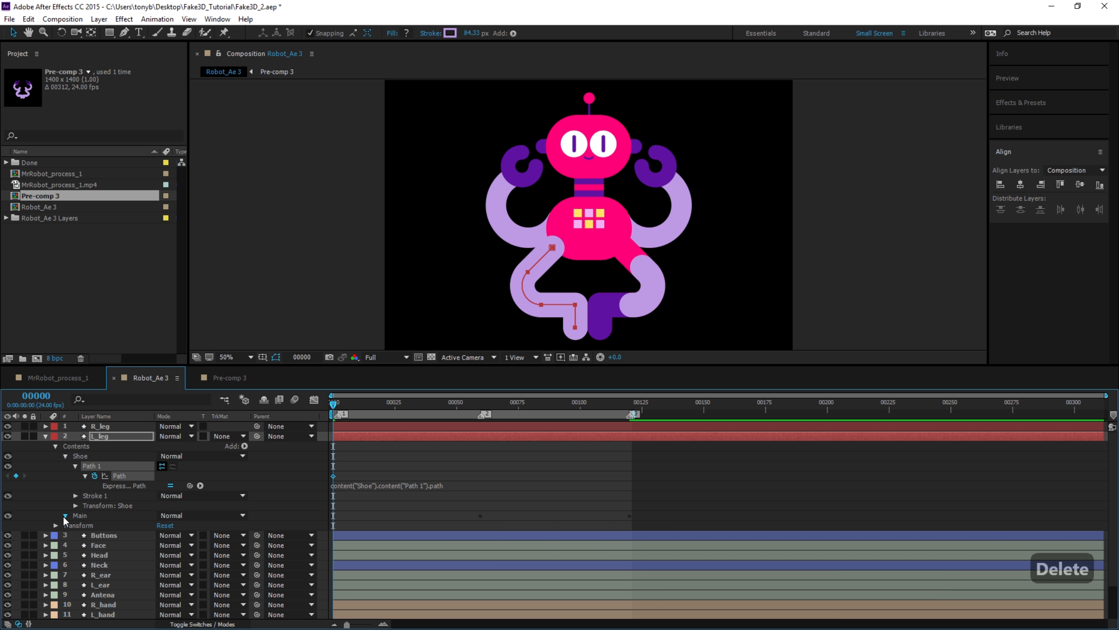
pyautogui.click(65, 515)
pyautogui.click(74, 525)
pyautogui.moveTo(189, 485); pyautogui.dragTo(120, 535)
pyautogui.click(66, 456)
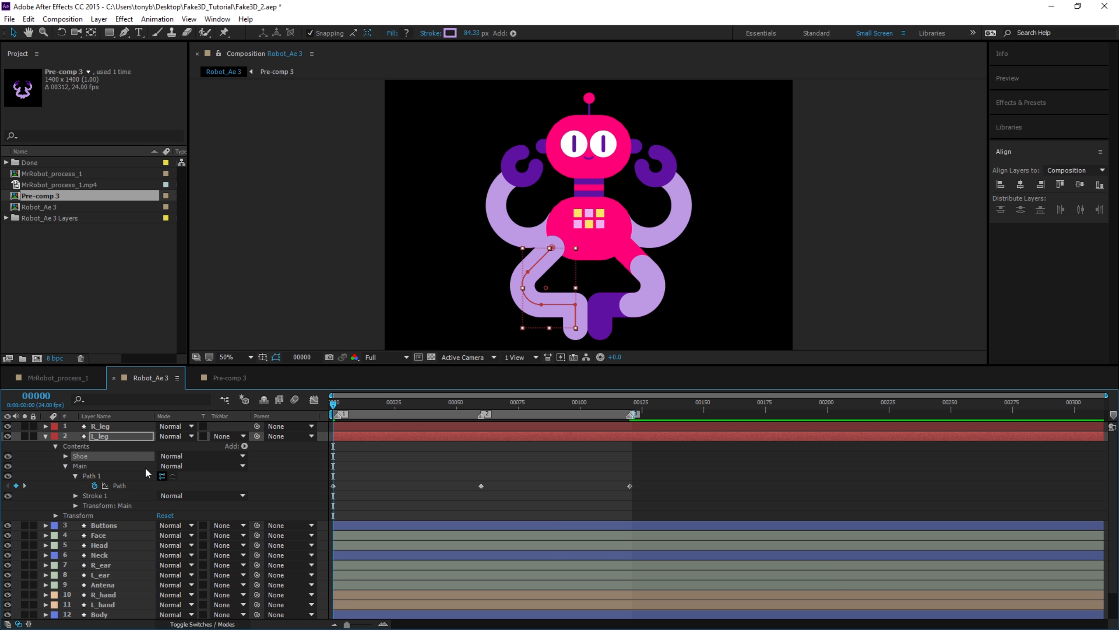
# Duplicate L_leg's Shoe group and name the copy Pants.
pyautogui.hotkey('ctrl', 'd')
pyautogui.press('Return')
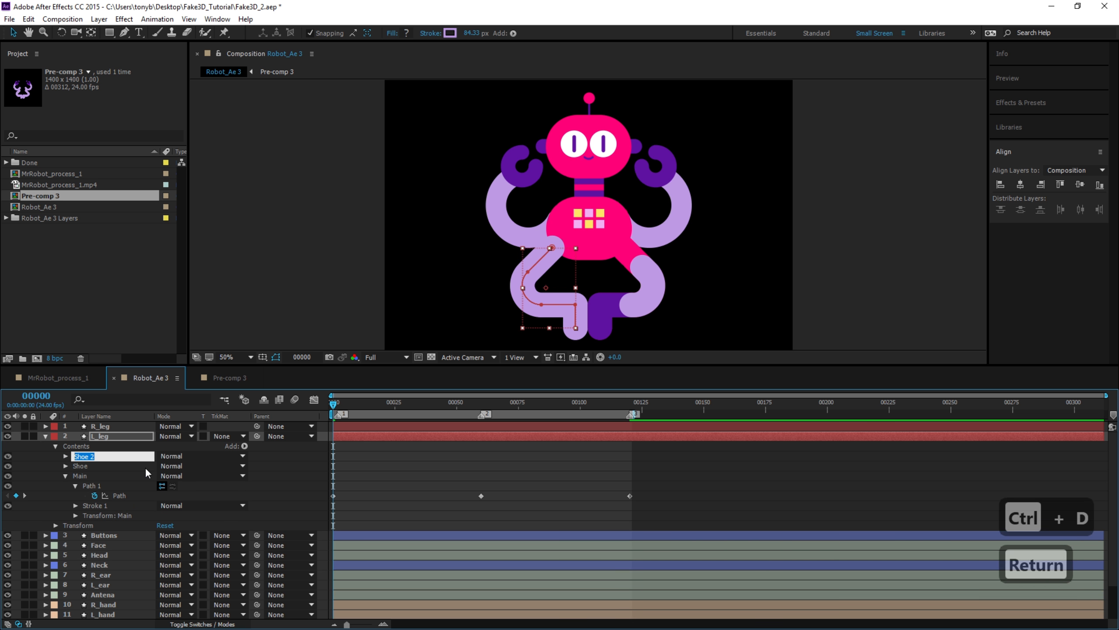
pyautogui.write('Pants')
pyautogui.press('Return')
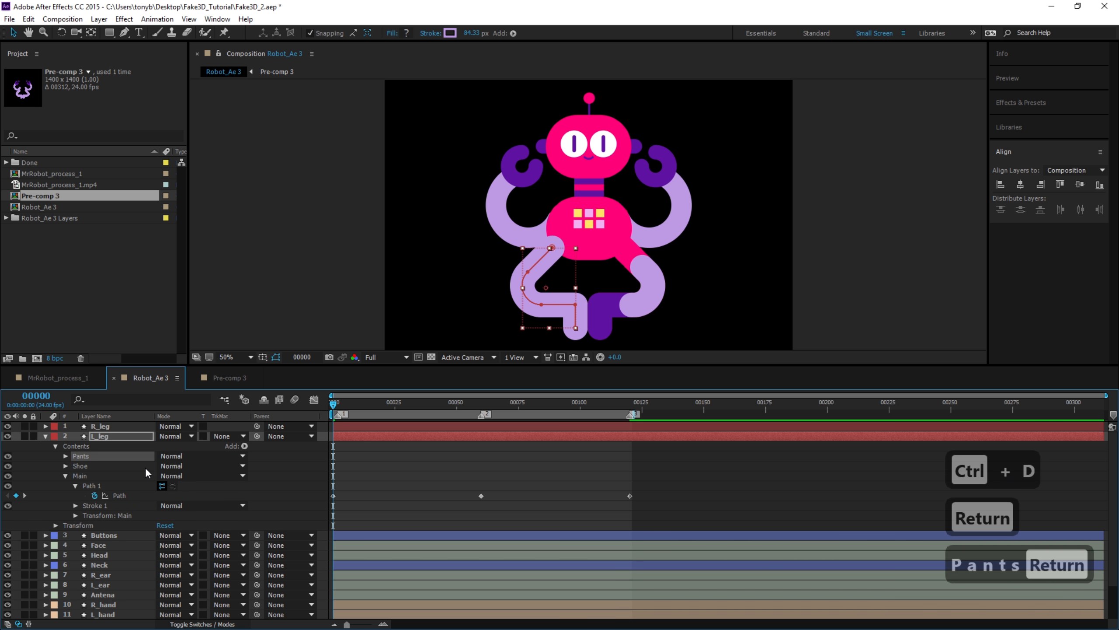
# Recolor the Pants stroke in L_leg with the pink sampled from the other leg's pants.
pyautogui.click(65, 455)
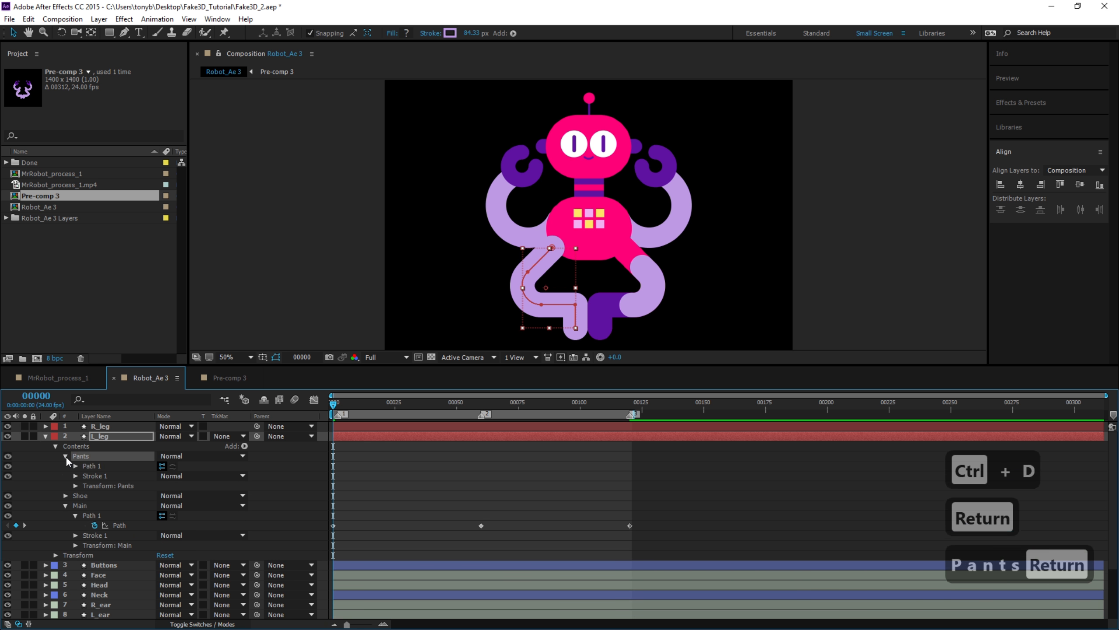
pyautogui.click(74, 476)
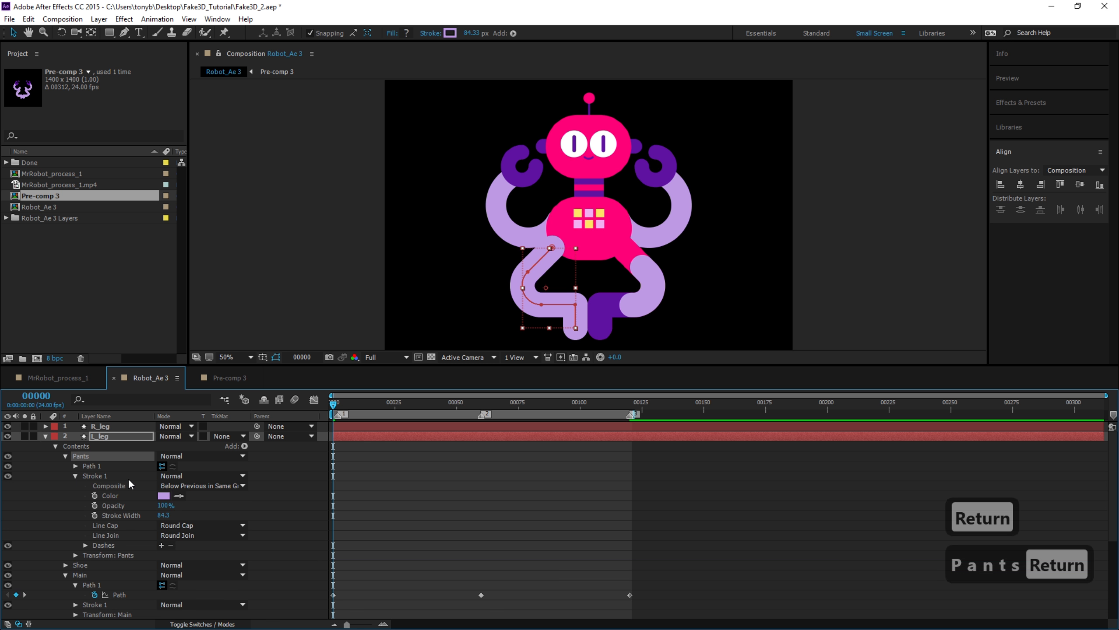
pyautogui.click(634, 253)
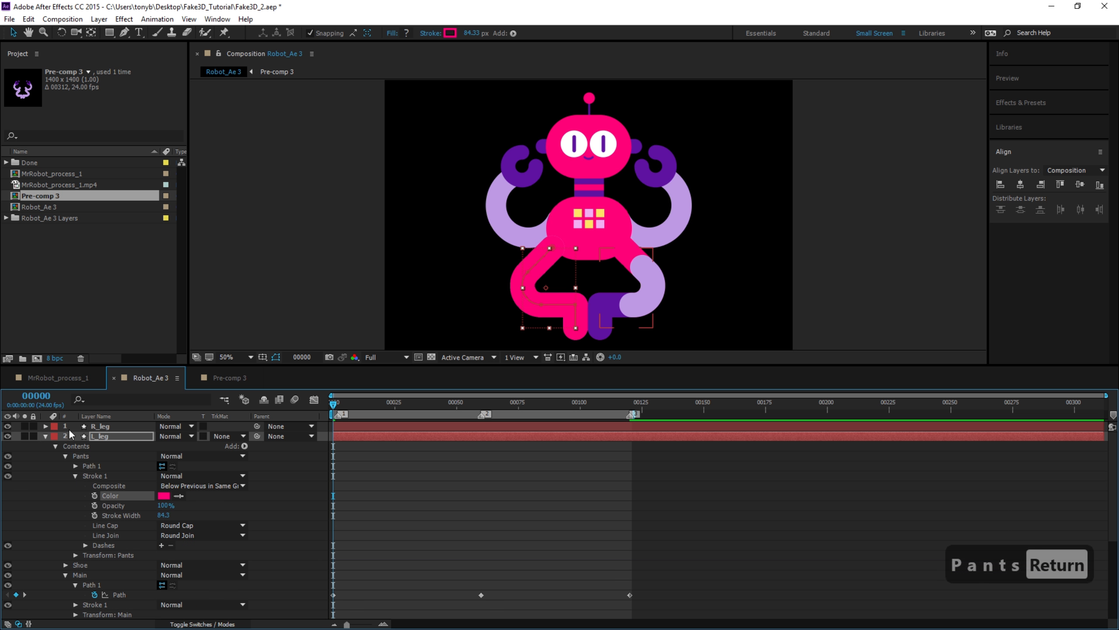
pyautogui.click(65, 456)
# Recolor the Shoe stroke in L_leg with the dark purple sampled from the other leg's shoe.
pyautogui.click(65, 466)
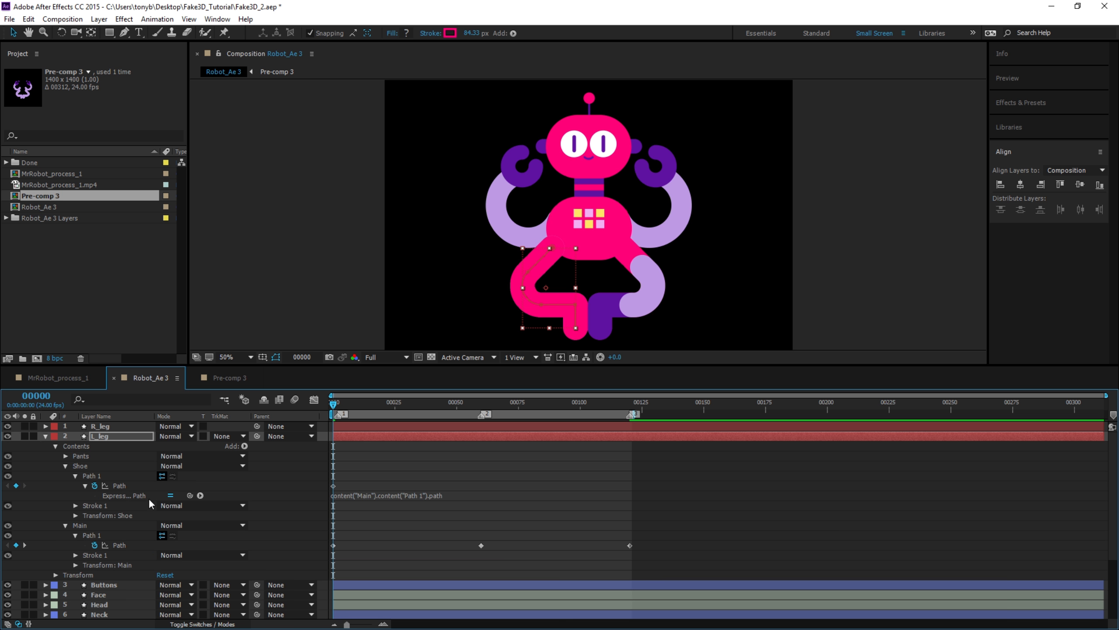
pyautogui.click(75, 505)
pyautogui.click(178, 525)
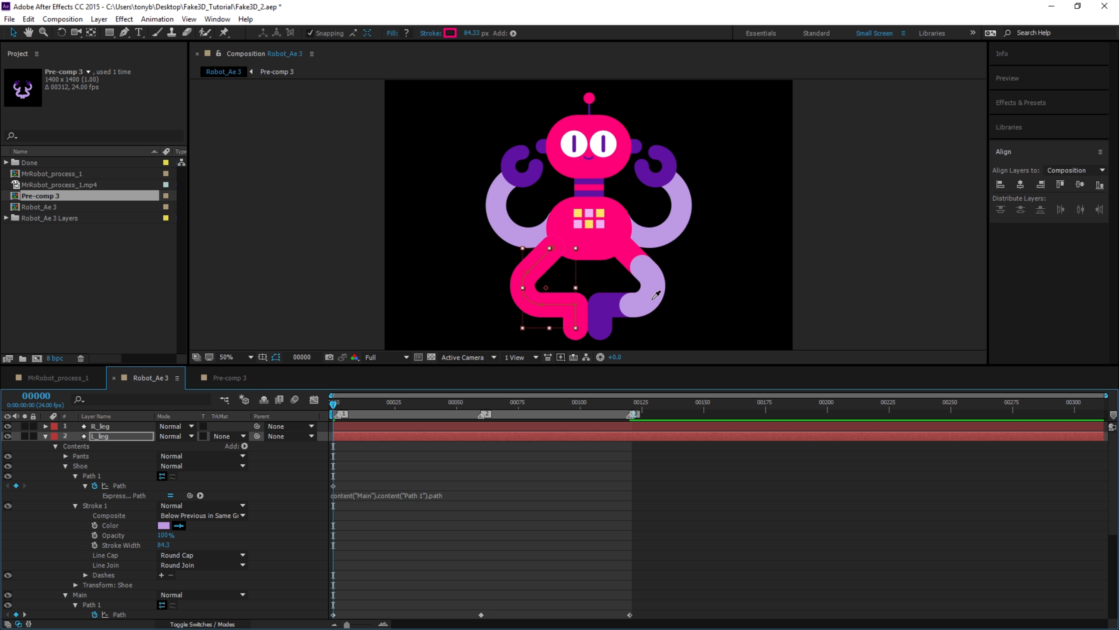
pyautogui.click(604, 317)
pyautogui.click(66, 466)
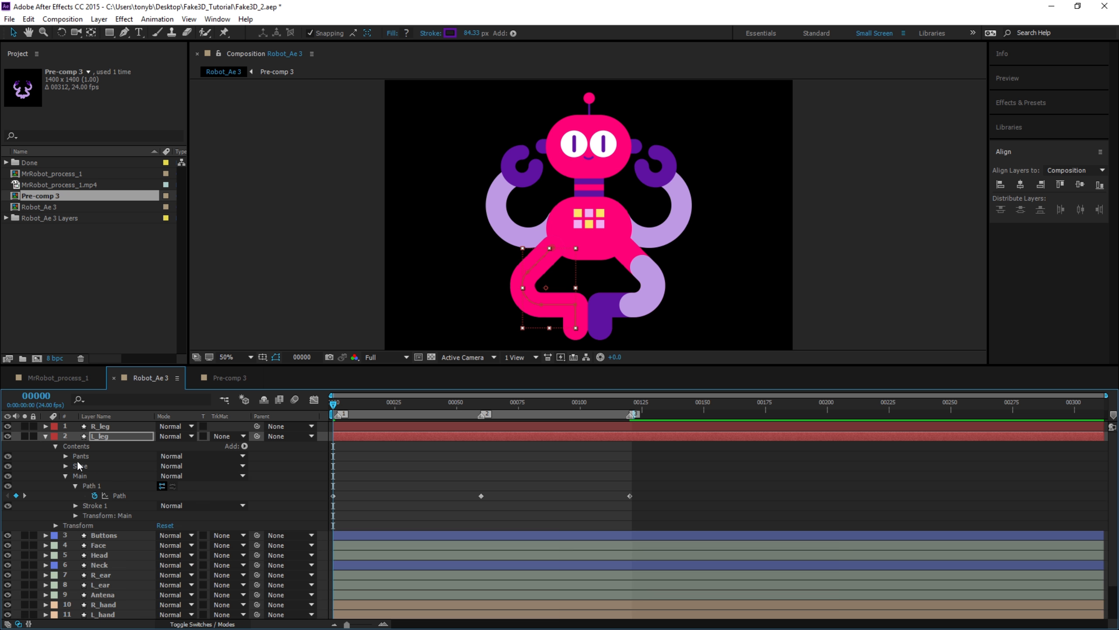
# Reorder L_leg's groups to Main, Shoe, Pants, matching the stacking order in R_leg.
pyautogui.click(46, 426)
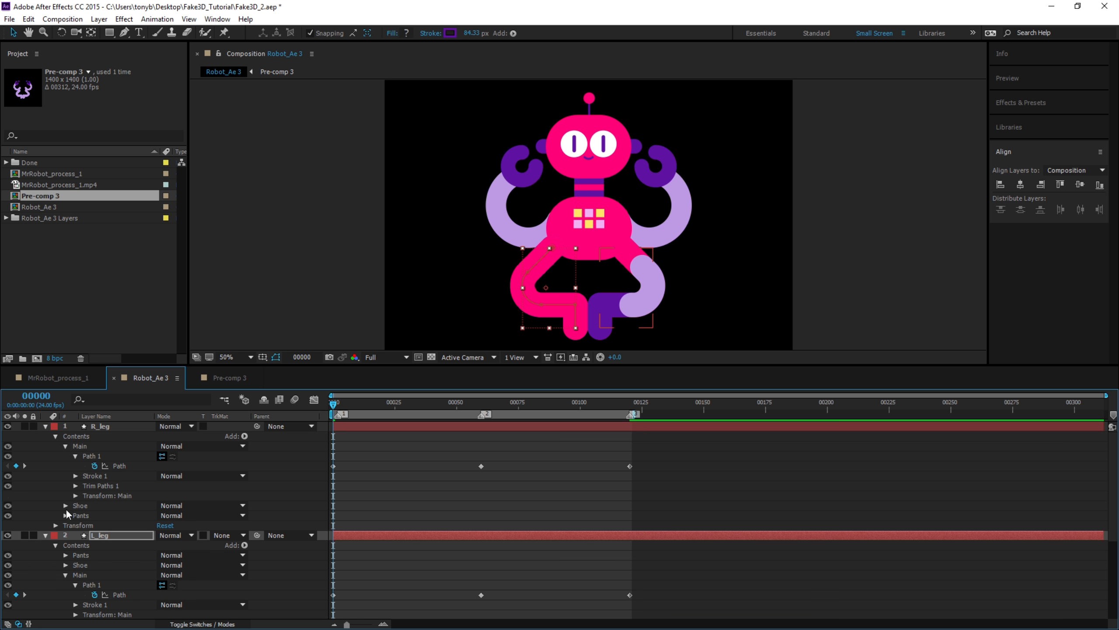
pyautogui.click(64, 445)
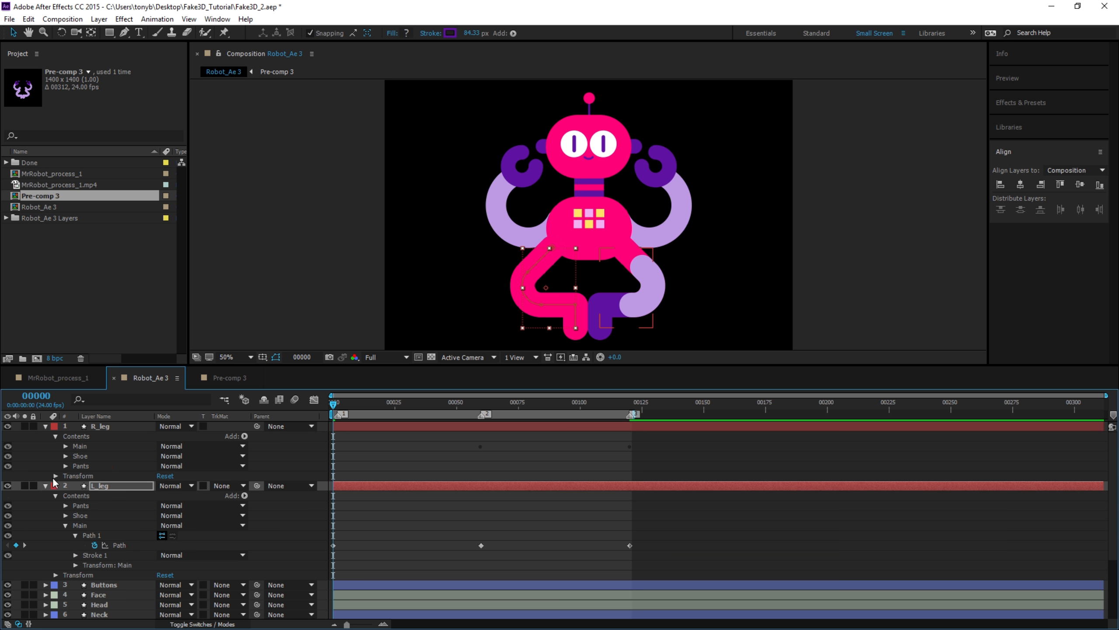
pyautogui.click(66, 525)
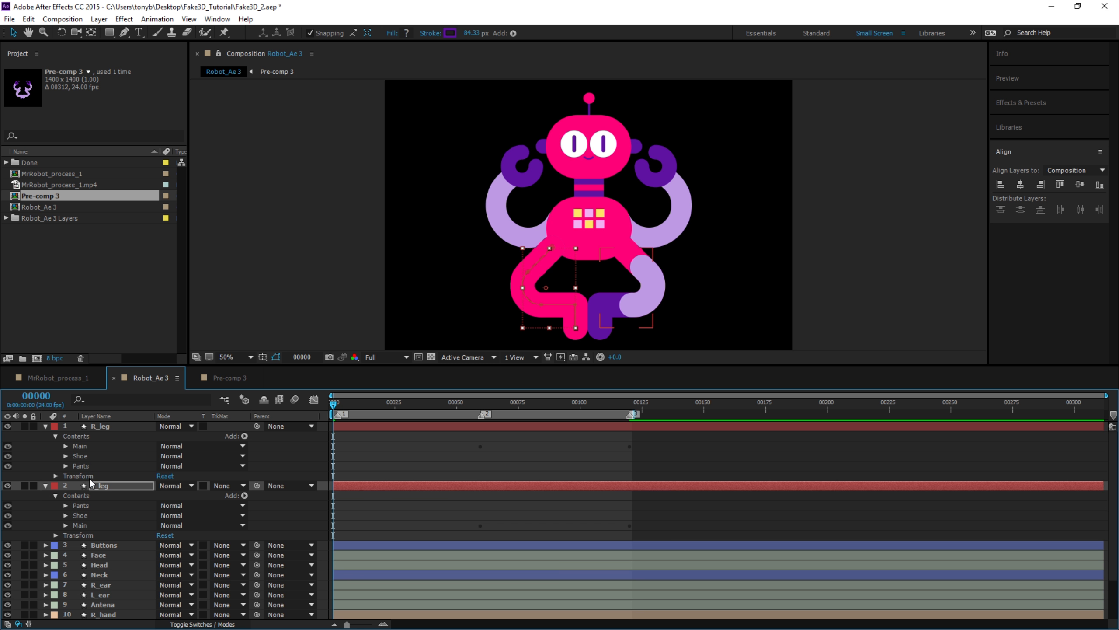
pyautogui.click(79, 525)
pyautogui.moveTo(97, 503); pyautogui.dragTo(100, 508)
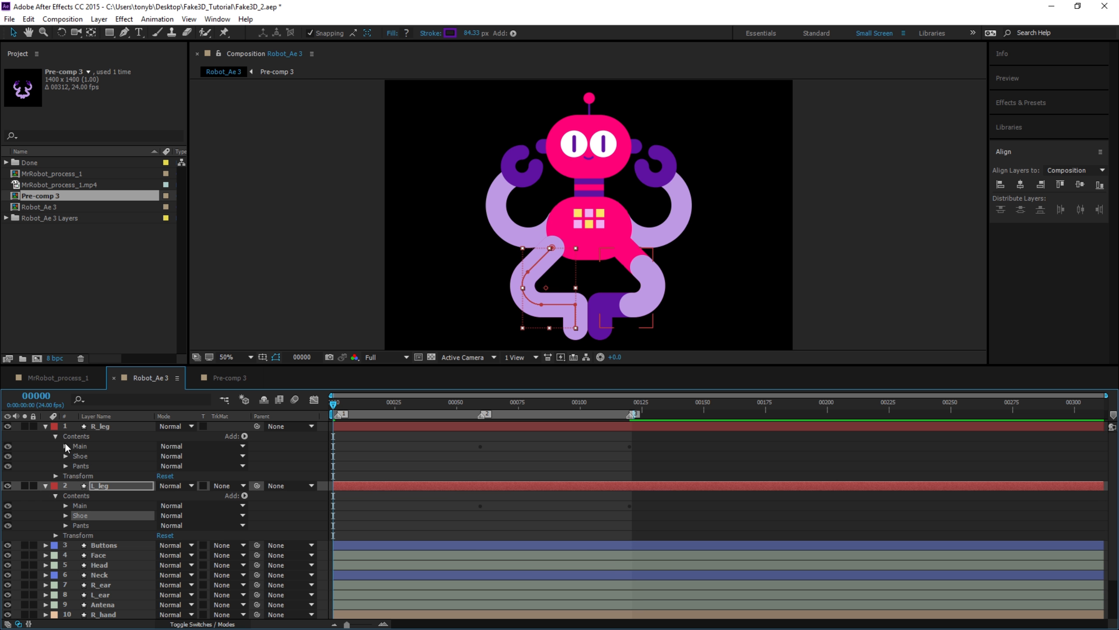
# Copy the Trim Paths operator from R_leg's Main group into L_leg's Main group.
pyautogui.click(66, 446)
pyautogui.click(76, 456)
pyautogui.click(105, 485)
pyautogui.hotkey('ctrl', 'c')
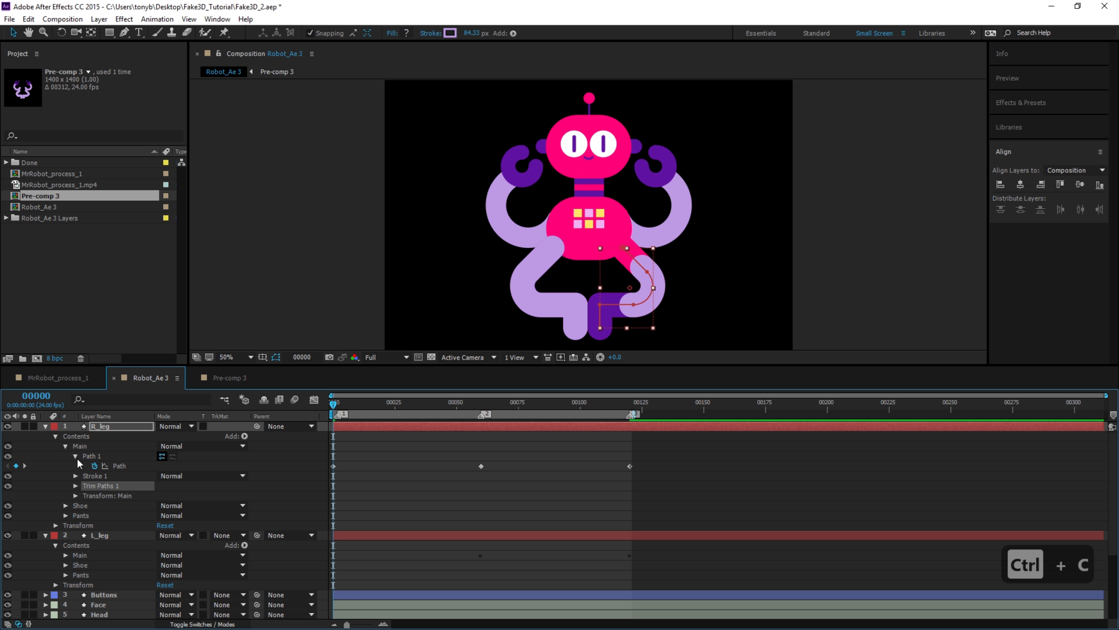
pyautogui.click(76, 457)
pyautogui.click(87, 544)
pyautogui.hotkey('ctrl', 'v')
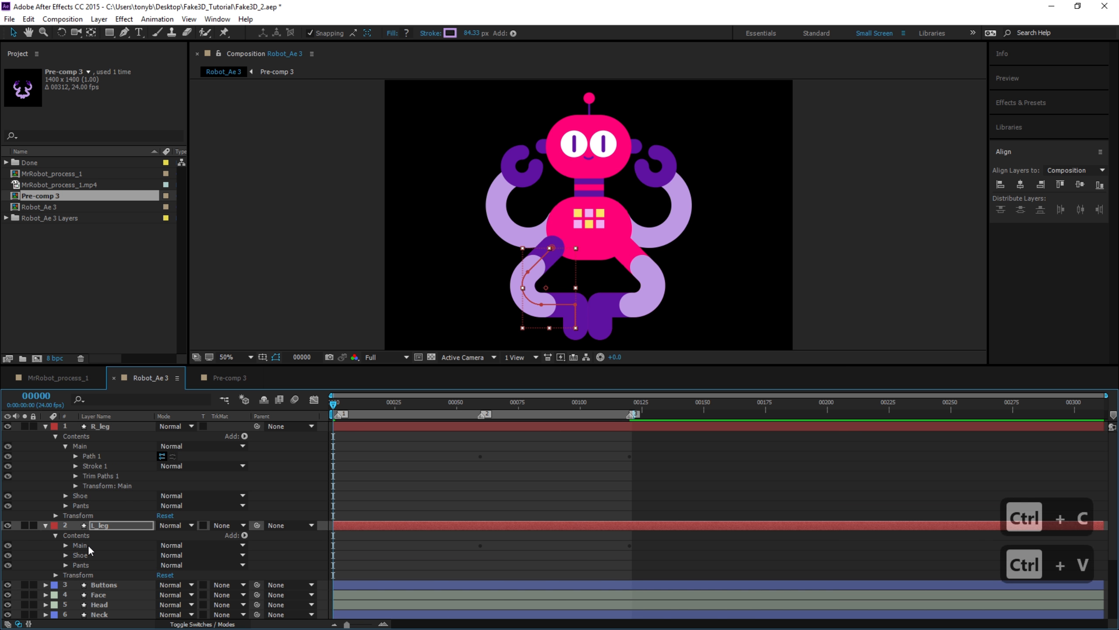
# Copy the Trim Paths operator from R_leg's Shoe group into L_leg's Shoe group.
pyautogui.click(65, 497)
pyautogui.click(95, 484)
pyautogui.hotkey('ctrl', 'c')
pyautogui.click(66, 465)
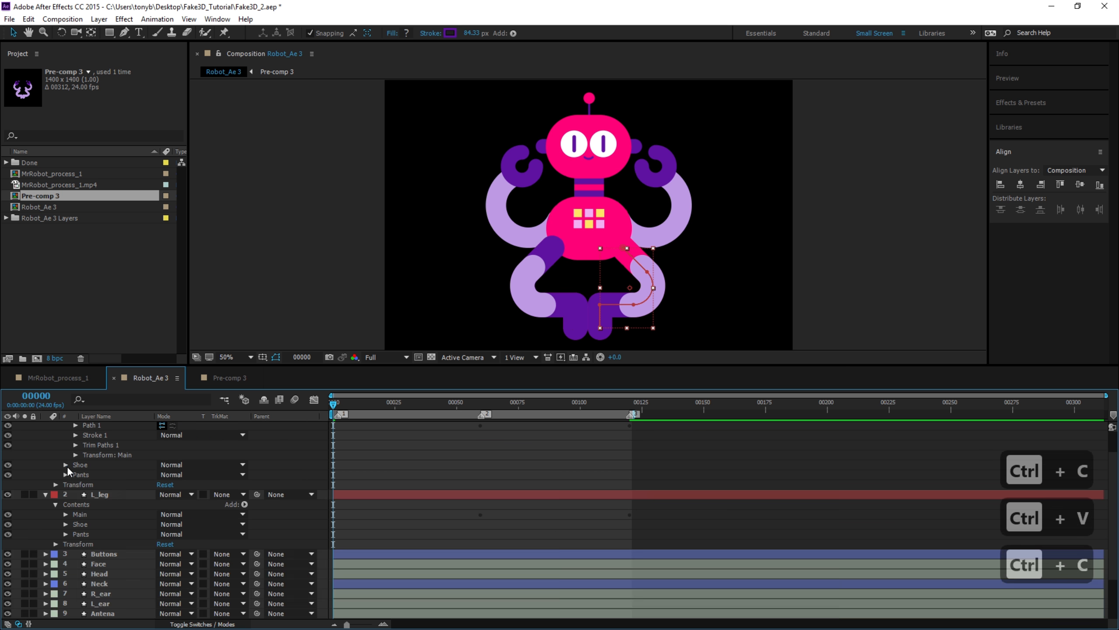
pyautogui.click(84, 526)
pyautogui.hotkey('ctrl', 'v')
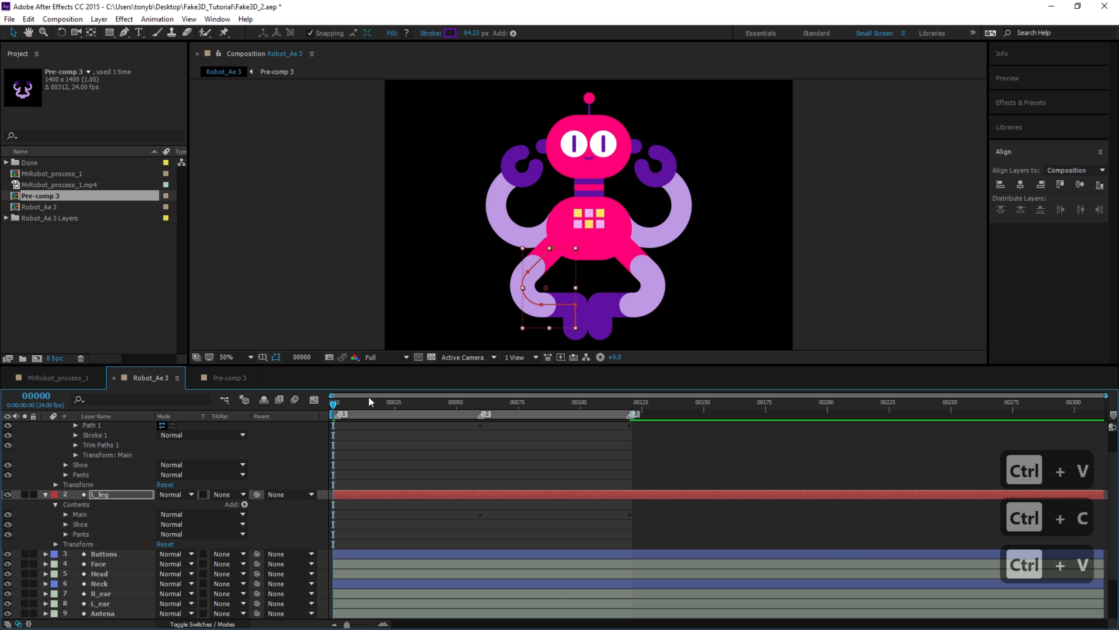
# Scrub through the leg animation from frame 0, save the project and collapse both leg layers.
pyautogui.moveTo(334, 404)
pyautogui.mouseDown()
pyautogui.moveTo(447, 403)
pyautogui.moveTo(333, 403)
pyautogui.mouseUp()
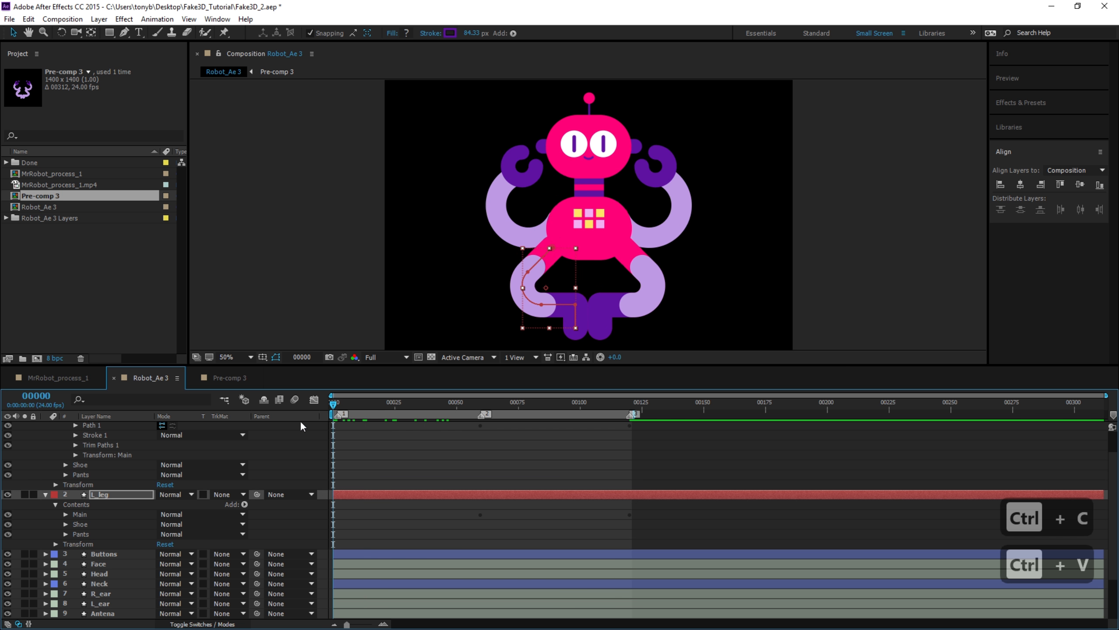
pyautogui.hotkey('ctrl', 's')
pyautogui.click(45, 493)
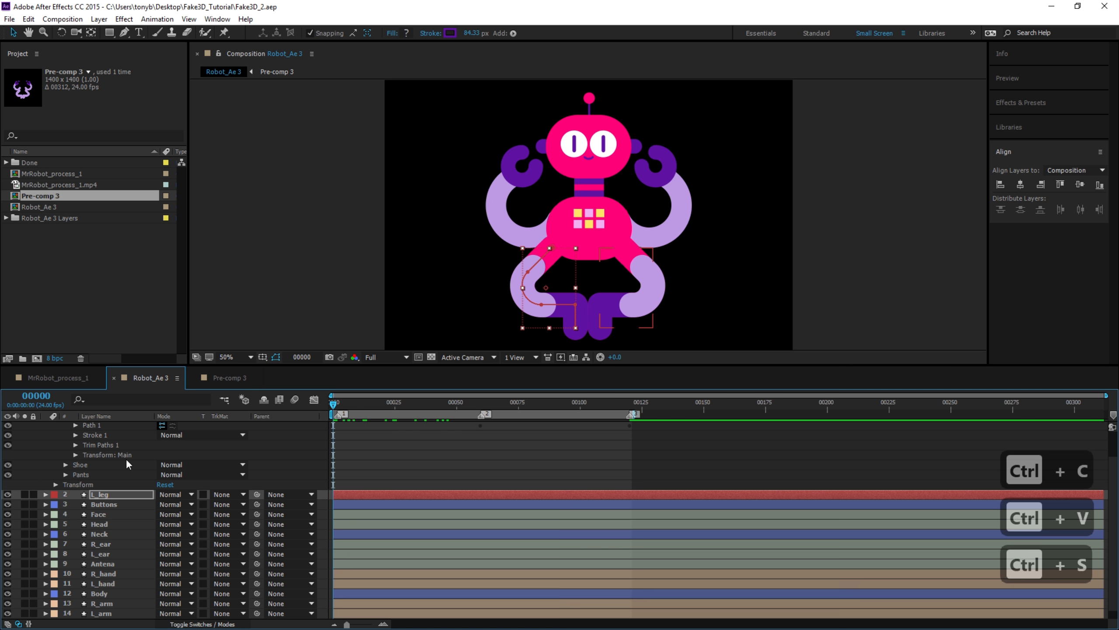
pyautogui.scroll(2, 117, 472)
pyautogui.click(45, 426)
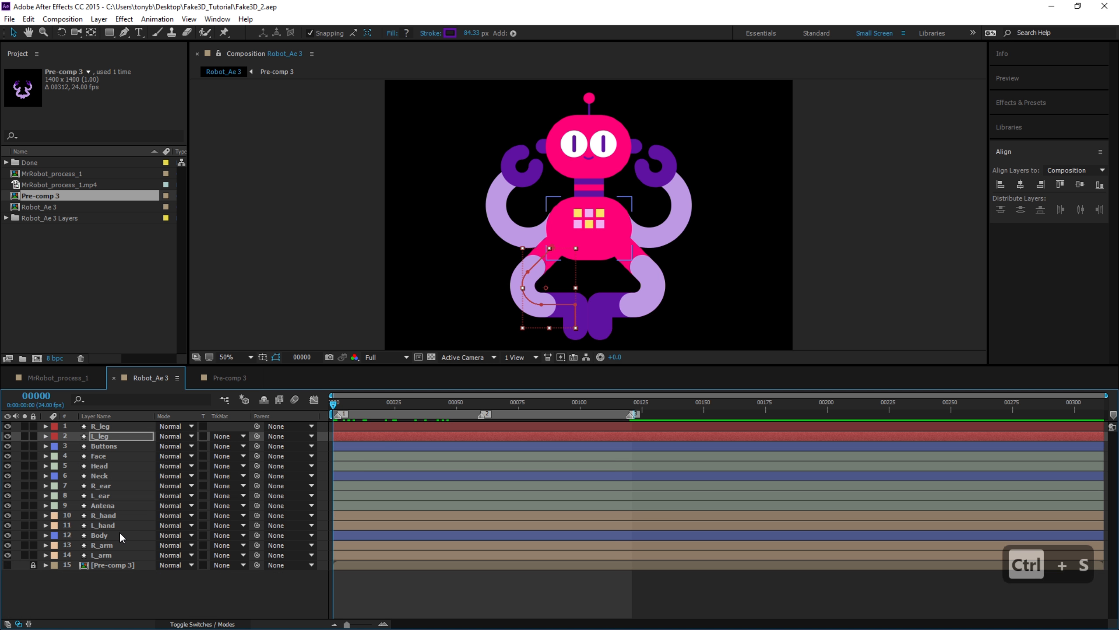
# Rename Group 1 in the R_arm layer as Main.
pyautogui.click(112, 547)
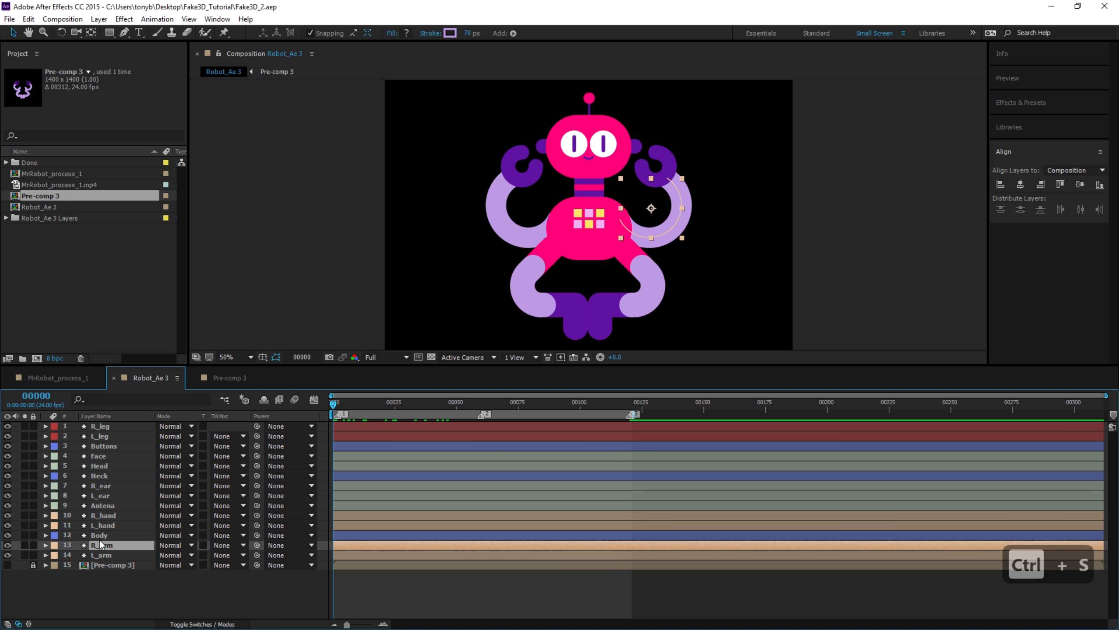
pyautogui.click(45, 544)
pyautogui.click(64, 563)
pyautogui.click(127, 567)
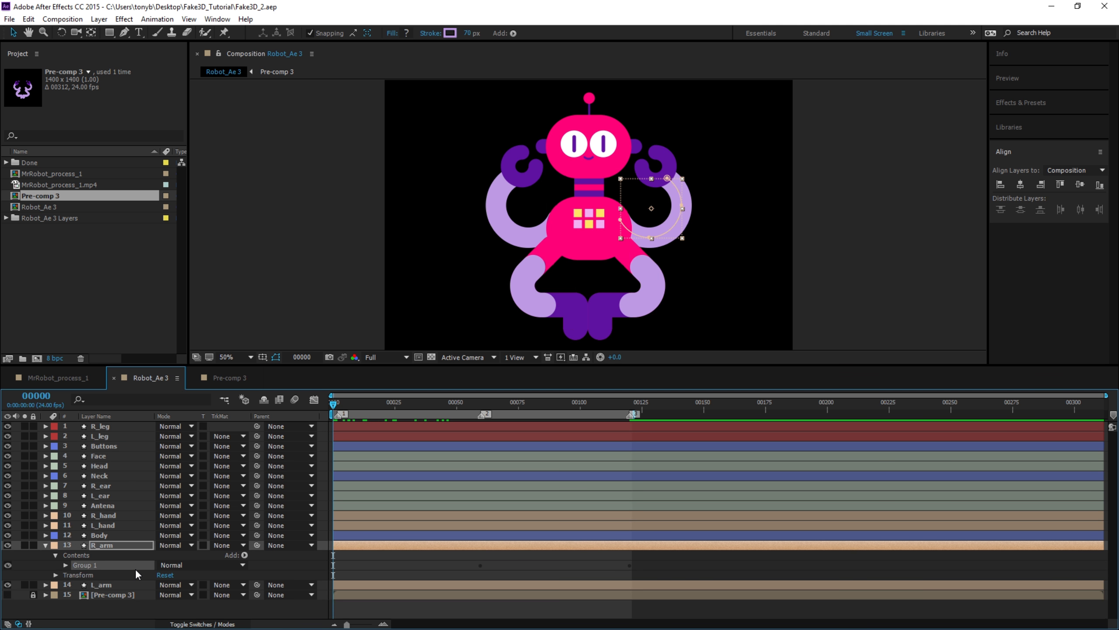
pyautogui.press('Return')
pyautogui.write('Maiin')
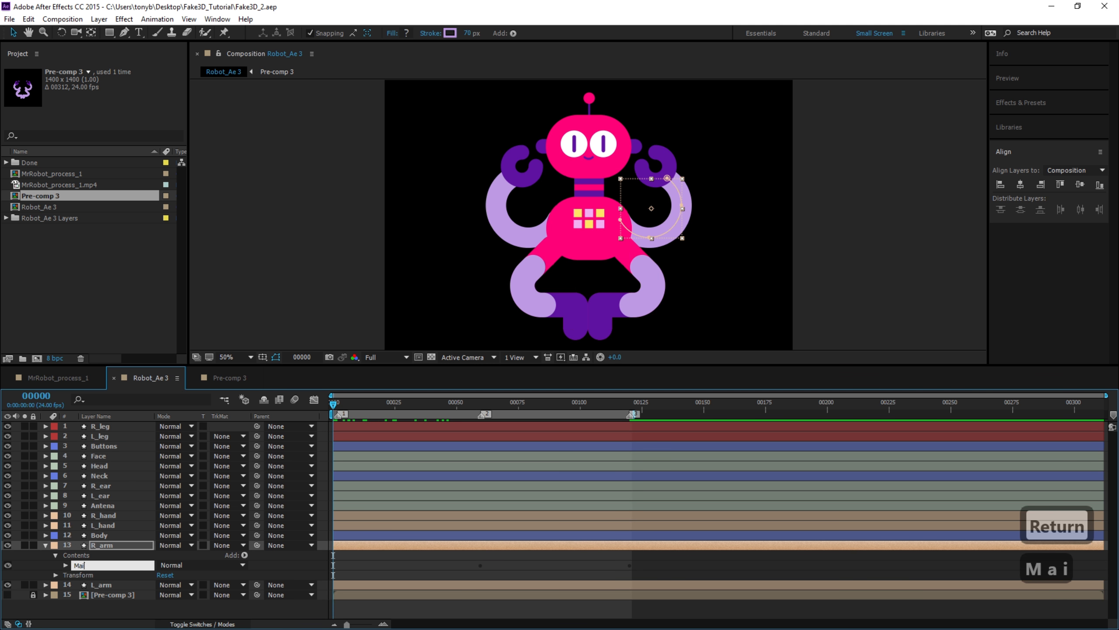
pyautogui.press('Return')
pyautogui.press('Return')
pyautogui.write('Main')
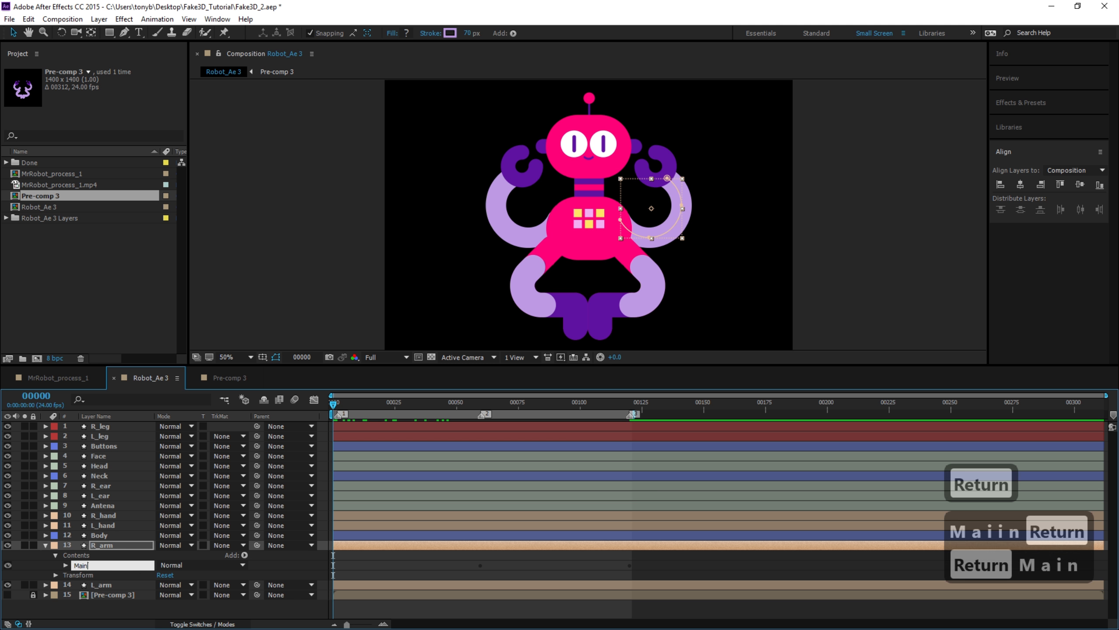
pyautogui.press('Return')
# Duplicate R_arm's Main group and rename the copy as Sleeve.
pyautogui.hotkey('ctrl', 'd')
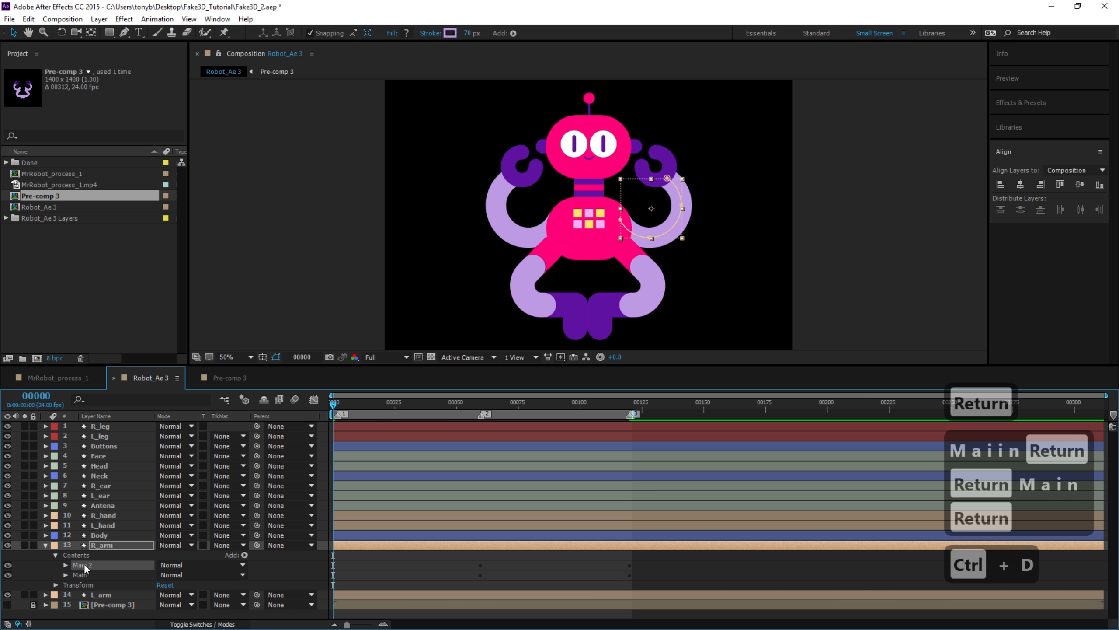
pyautogui.press('Return')
pyautogui.write('Sl')
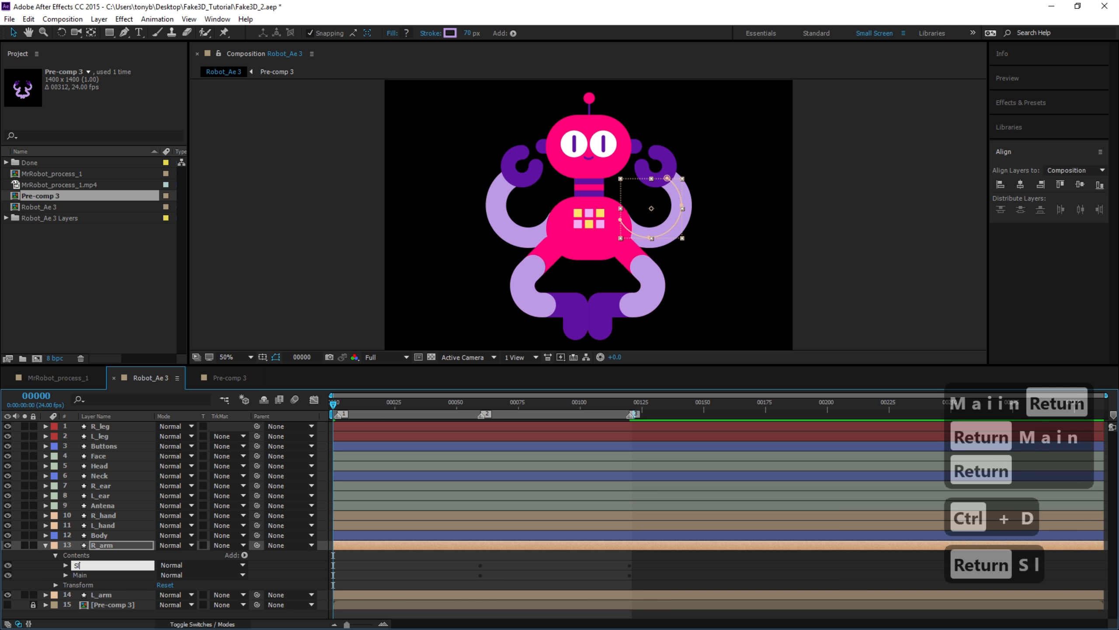
pyautogui.write('eeve')
pyautogui.press('Return')
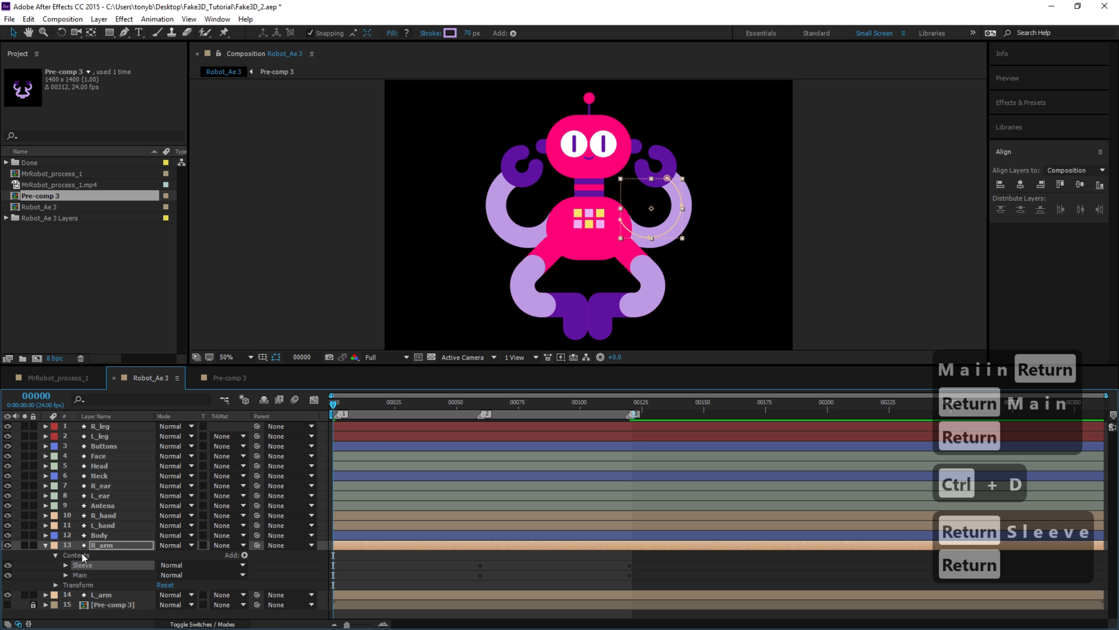
# Delete the path keyframes in R_arm's Sleeve group except the one at frame 0.
pyautogui.click(66, 563)
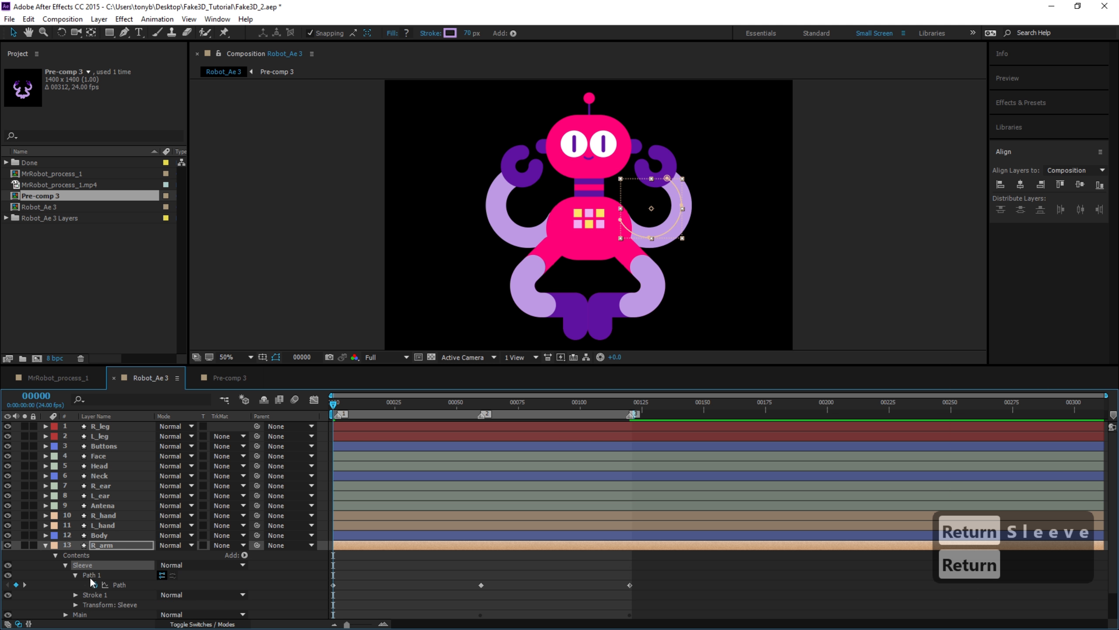
pyautogui.click(118, 583)
pyautogui.moveTo(686, 584); pyautogui.dragTo(455, 593)
pyautogui.press('Delete')
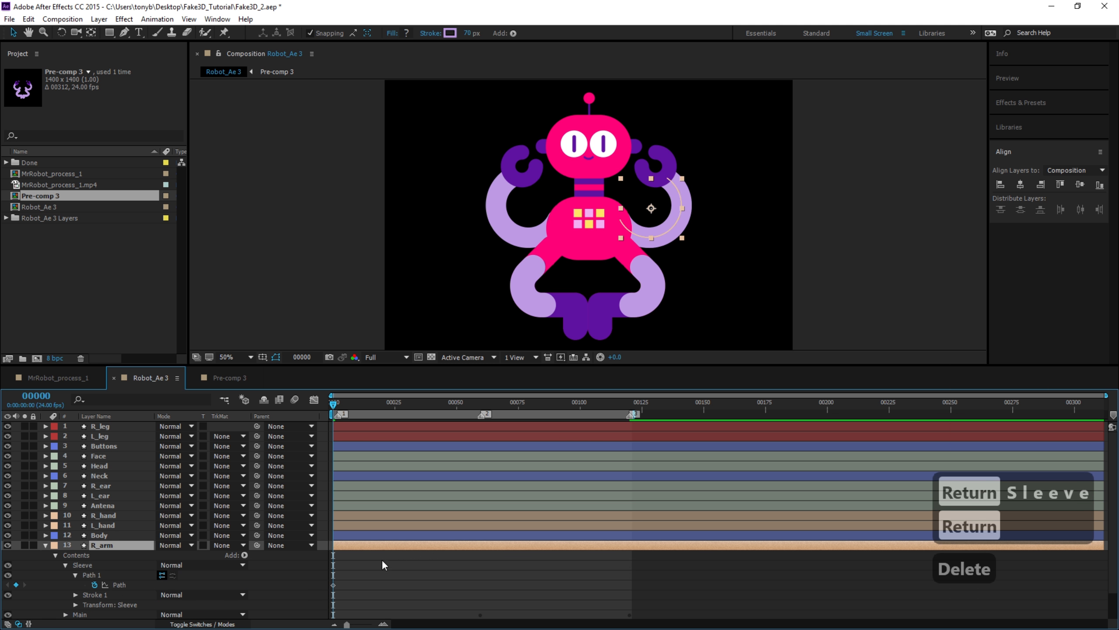
# Link the Sleeve path in R_arm to the Main group's path with an expression.
pyautogui.scroll(-1, 86, 589)
pyautogui.click(60, 586)
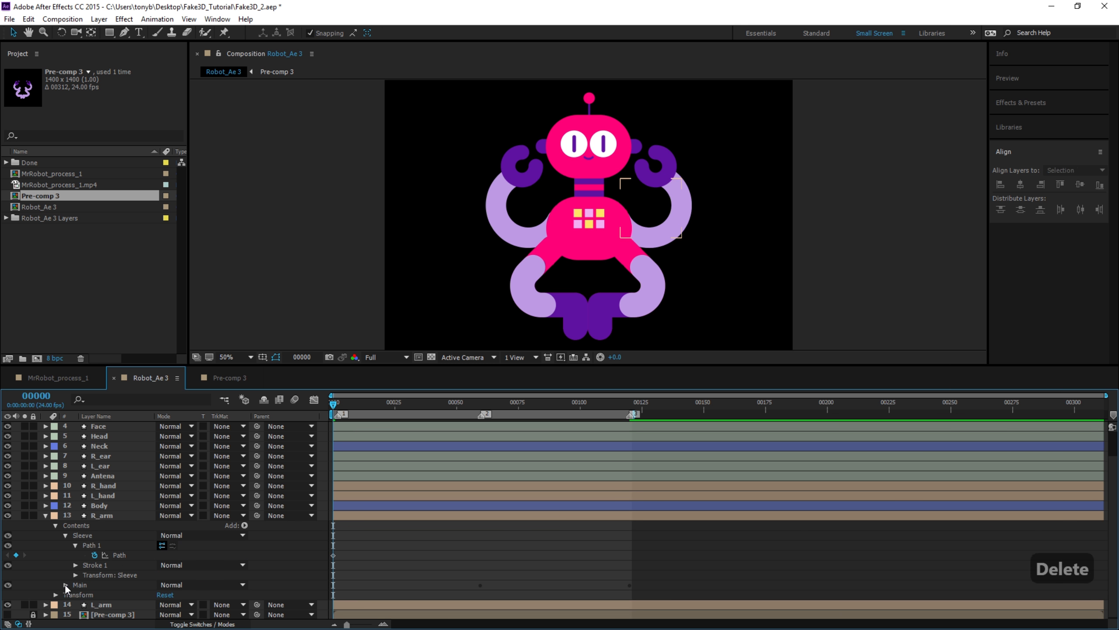
pyautogui.click(66, 584)
pyautogui.scroll(-1, 72, 593)
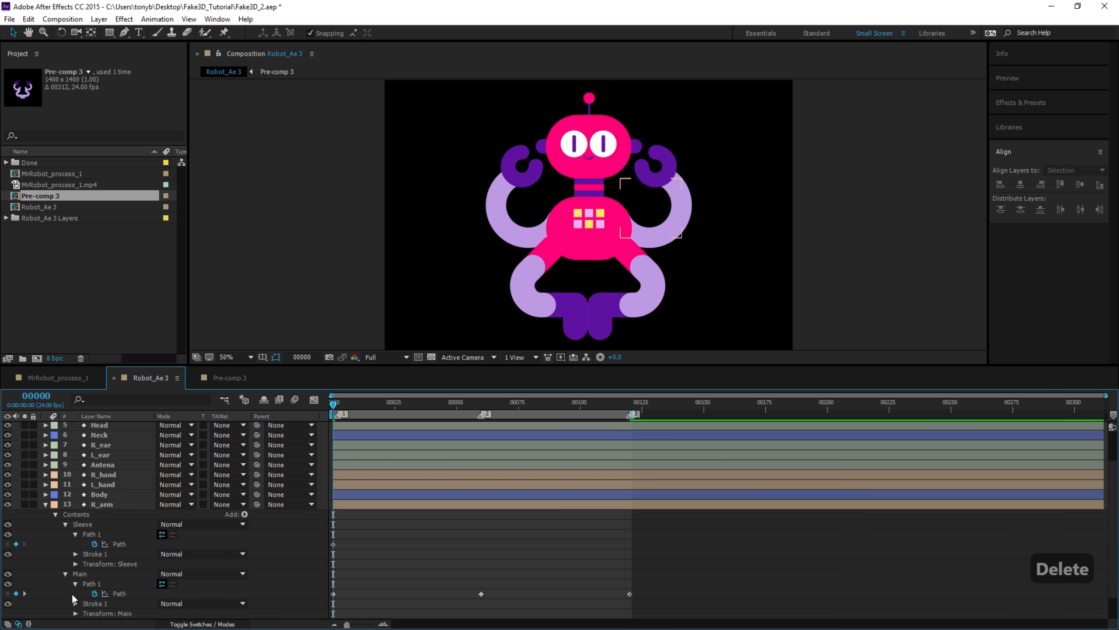
pyautogui.keyDown('alt'); pyautogui.click(94, 543); pyautogui.keyUp('alt')
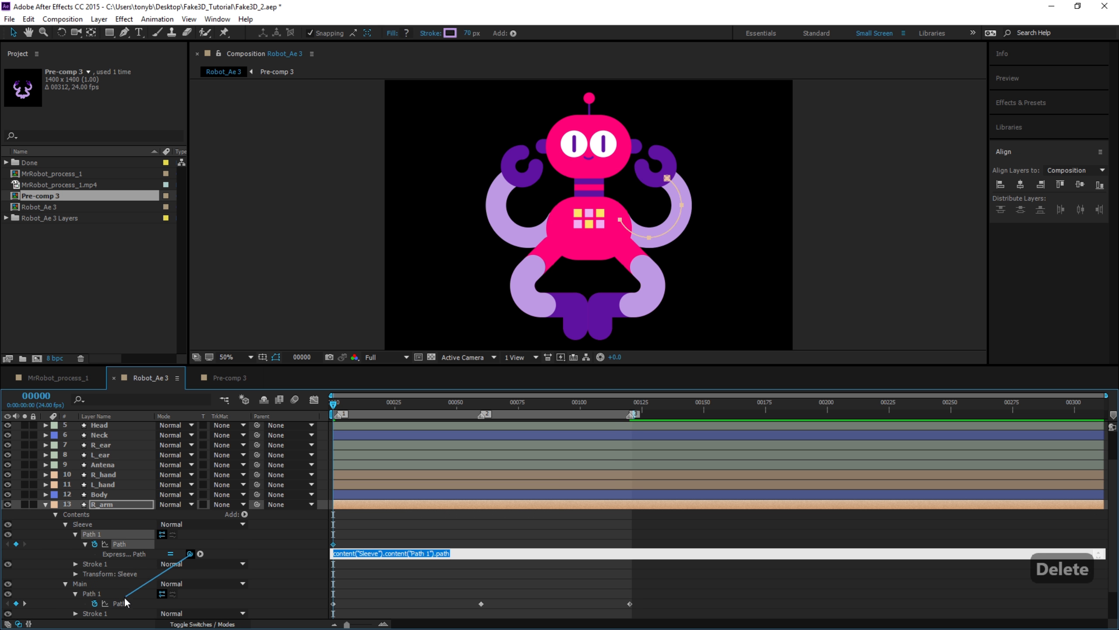
pyautogui.moveTo(124, 598); pyautogui.dragTo(123, 603)
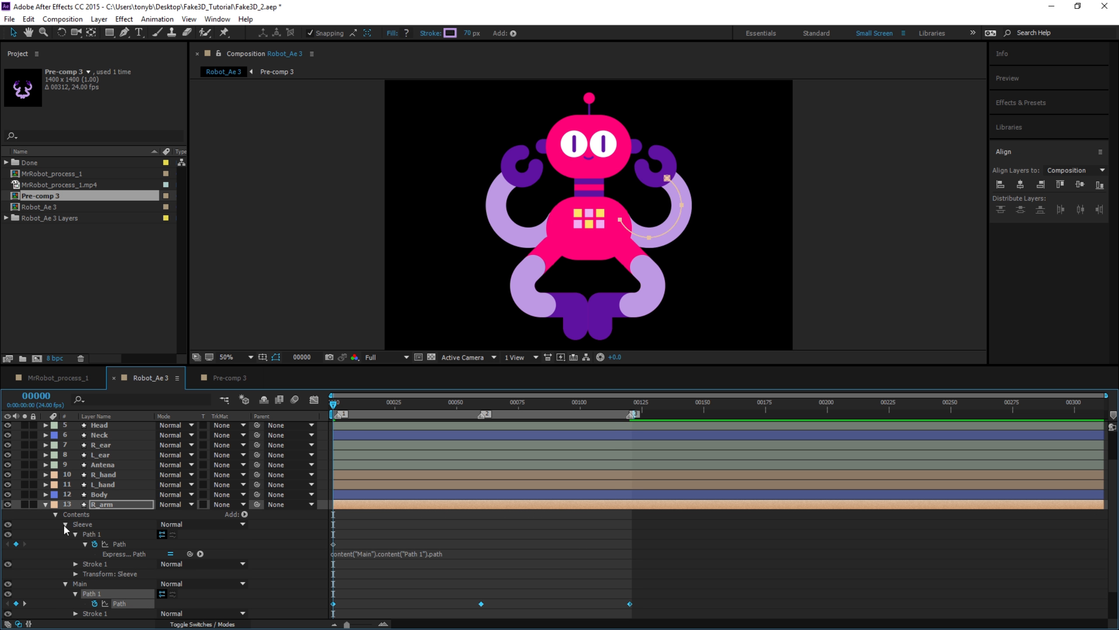
# Recolor R_arm's Sleeve stroke with the dark purple sampled from the robot's hand, and collapse the Sleeve group.
pyautogui.click(81, 525)
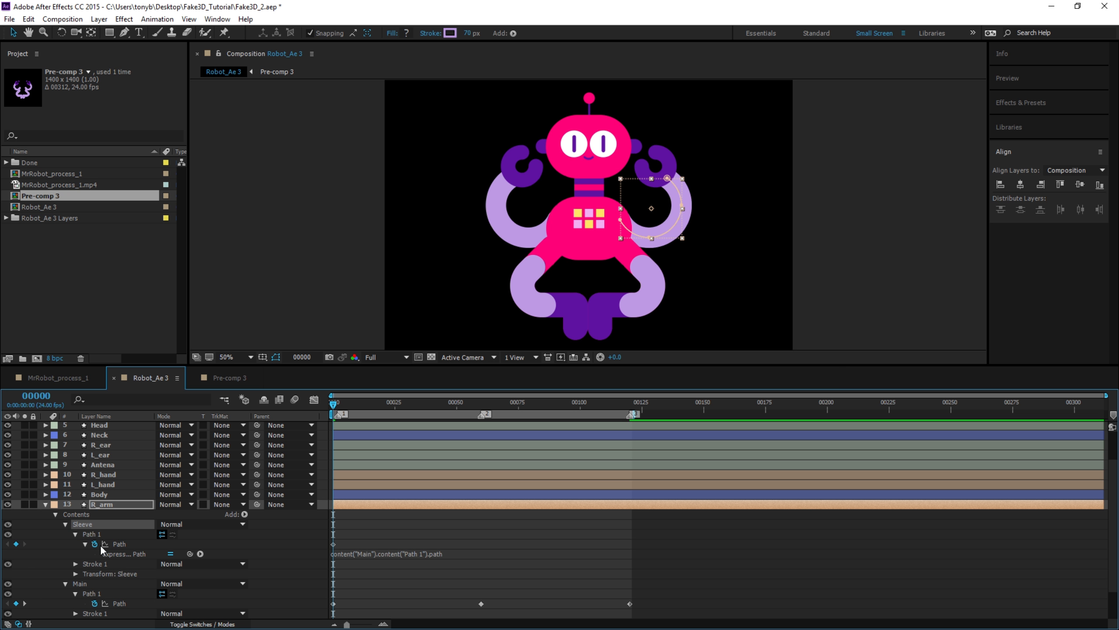
pyautogui.click(75, 564)
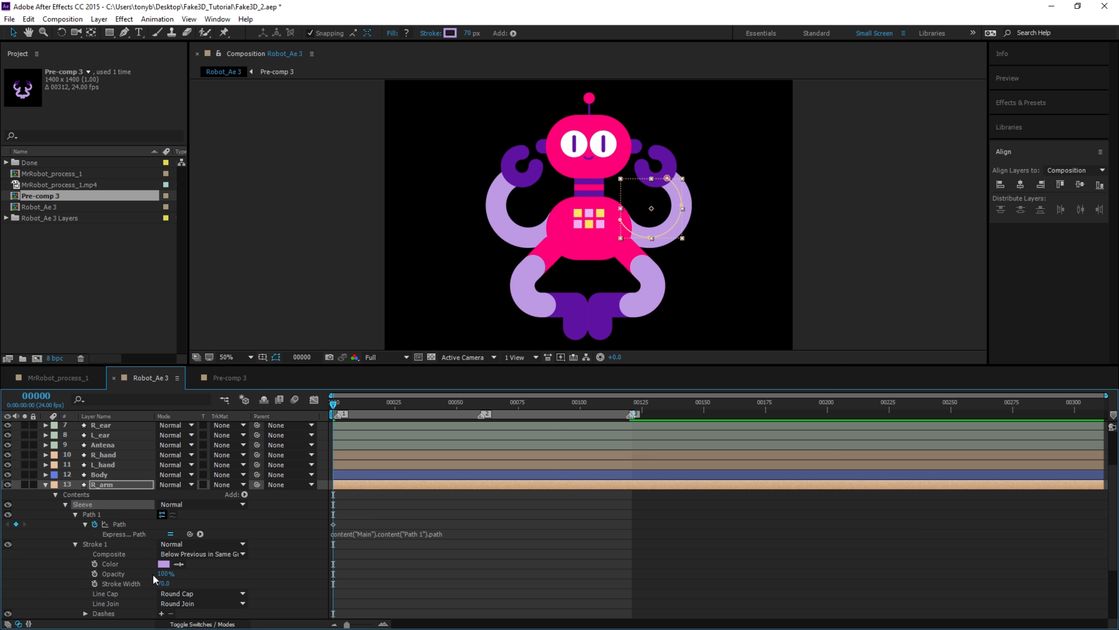
pyautogui.click(179, 564)
pyautogui.click(670, 153)
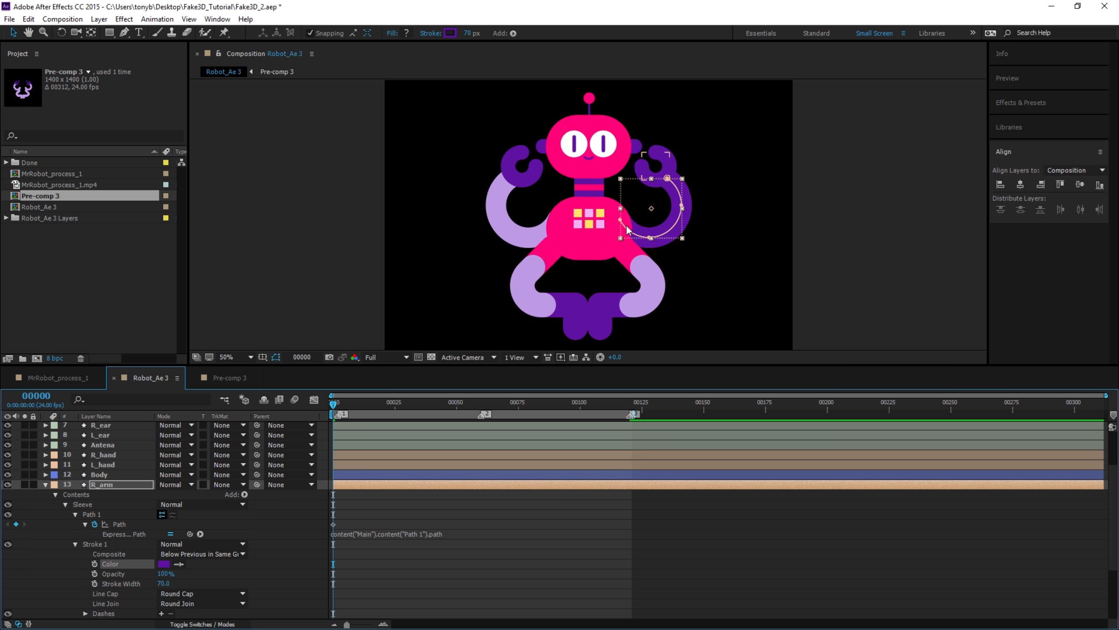
pyautogui.click(74, 514)
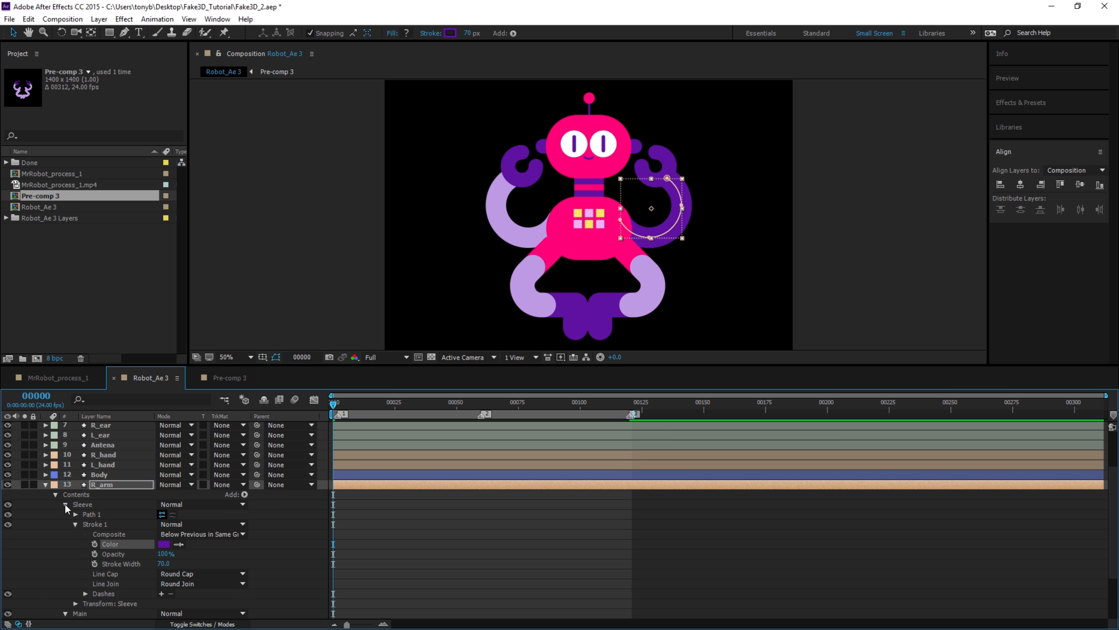
pyautogui.click(65, 504)
# Add Trim Paths to R_arm's Sleeve group and set its End to 20%.
pyautogui.click(90, 535)
pyautogui.click(244, 524)
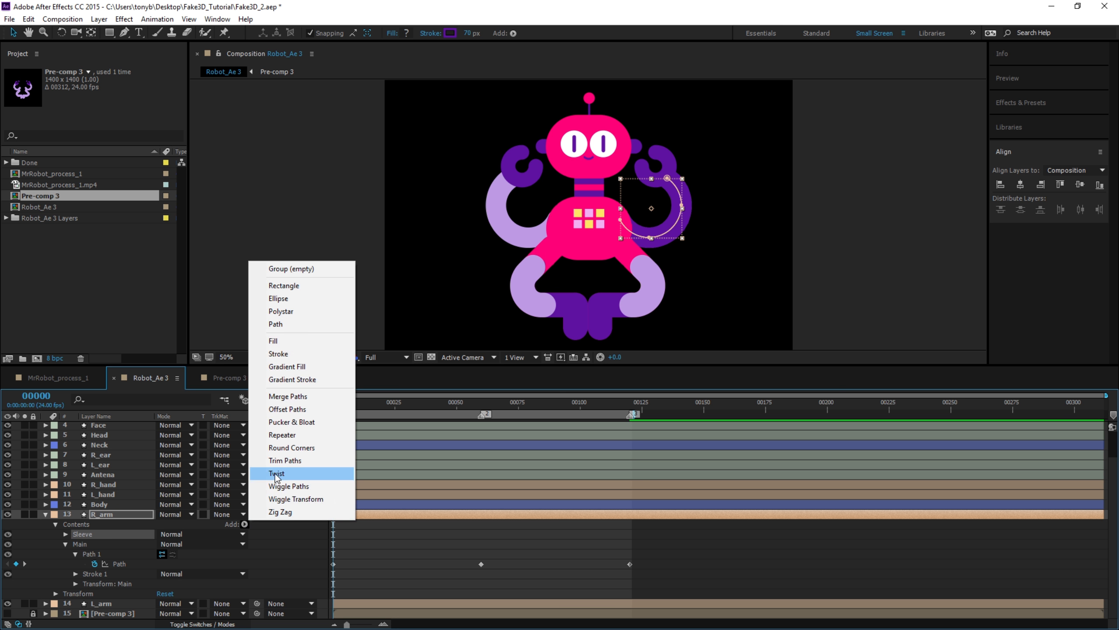
pyautogui.click(285, 461)
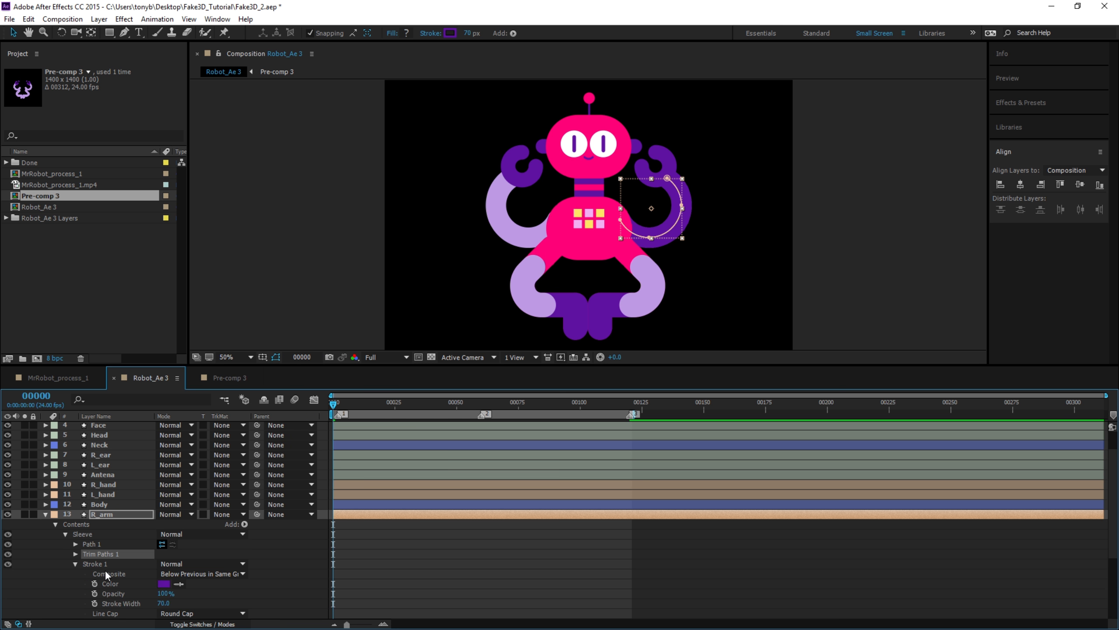
pyautogui.click(75, 554)
pyautogui.moveTo(159, 564)
pyautogui.mouseDown()
pyautogui.moveTo(160, 577)
pyautogui.moveTo(135, 593)
pyautogui.mouseUp()
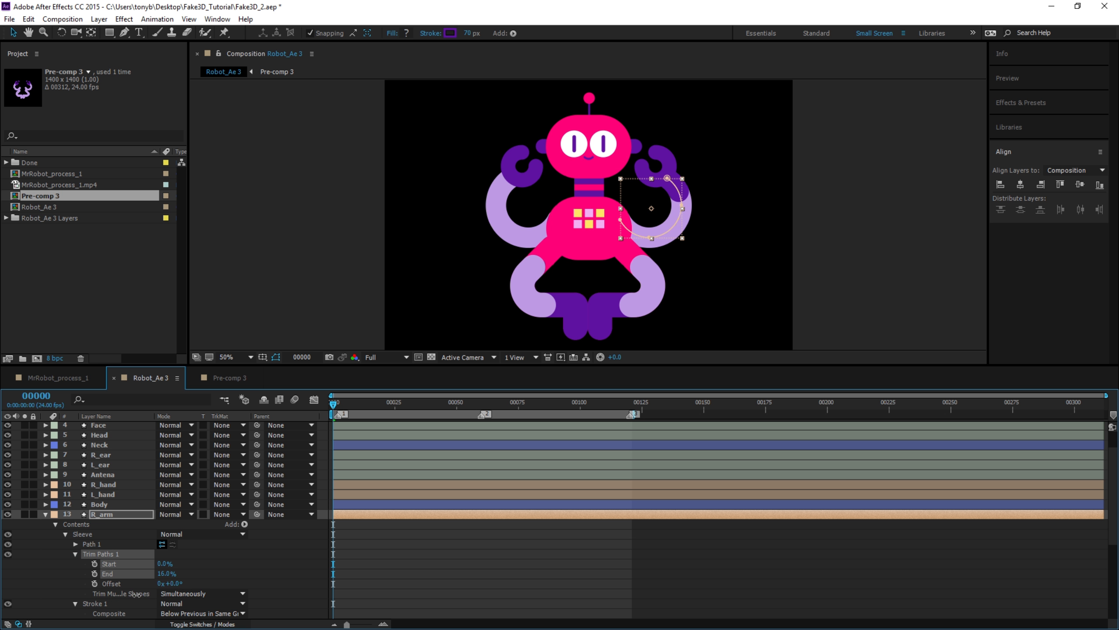
pyautogui.moveTo(135, 593); pyautogui.dragTo(137, 593)
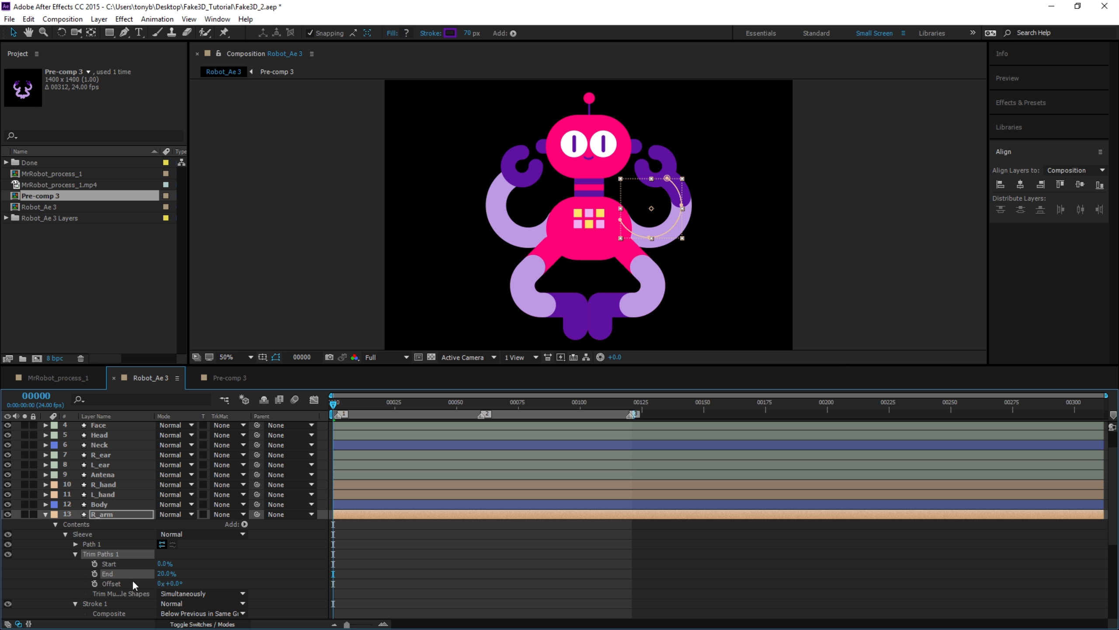
pyautogui.click(64, 534)
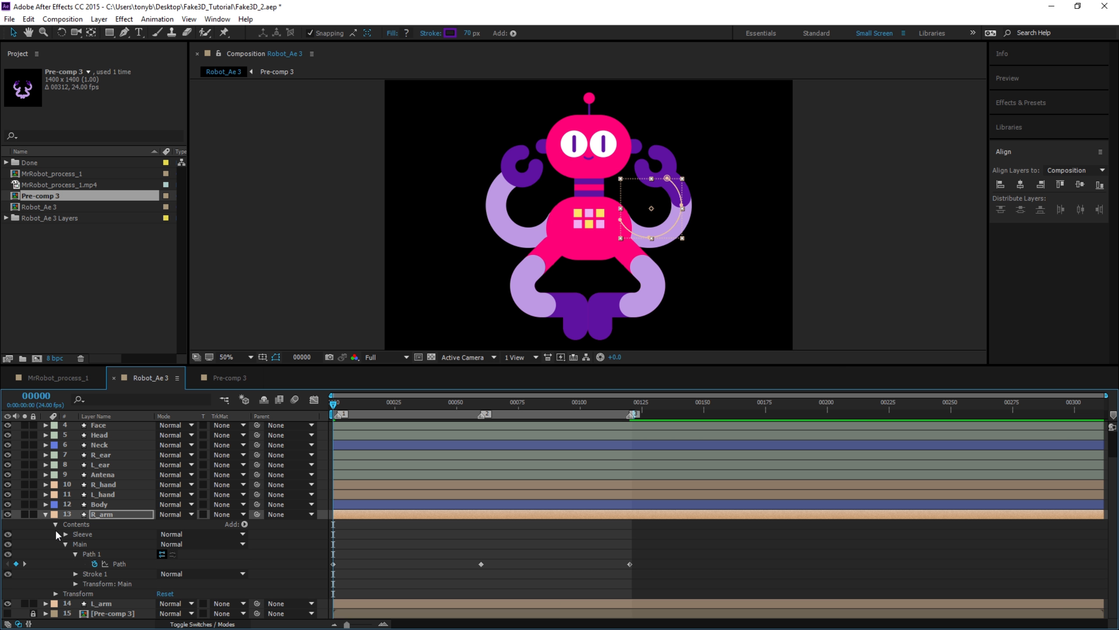
# Rename Group 1 in the L_arm layer as Main.
pyautogui.click(102, 603)
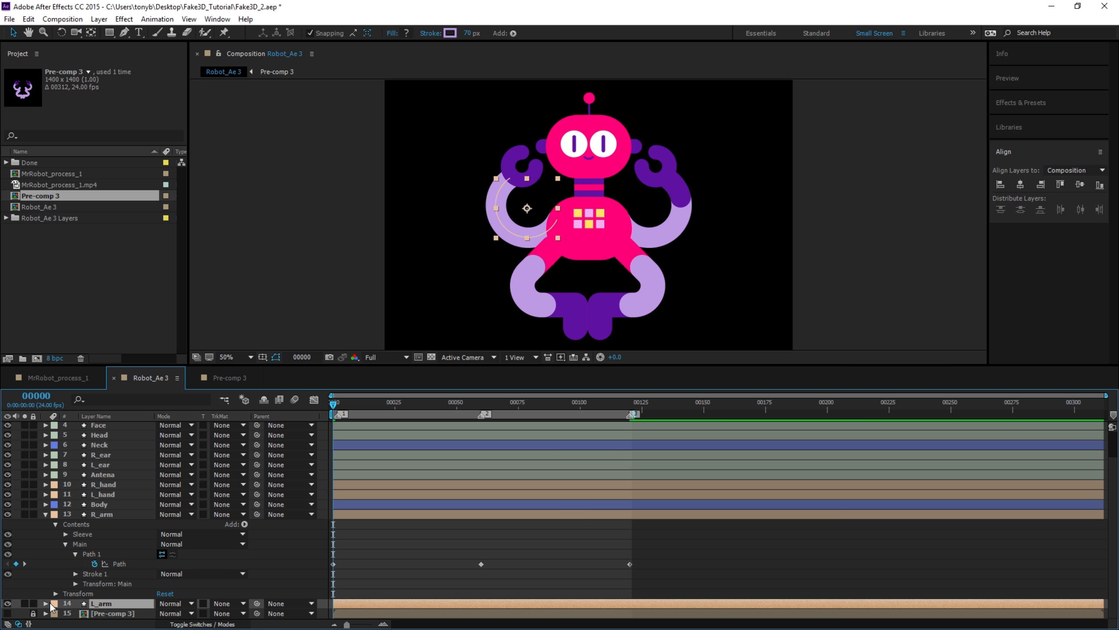
pyautogui.click(45, 602)
pyautogui.scroll(-2, 92, 577)
pyautogui.click(65, 564)
pyautogui.click(76, 564)
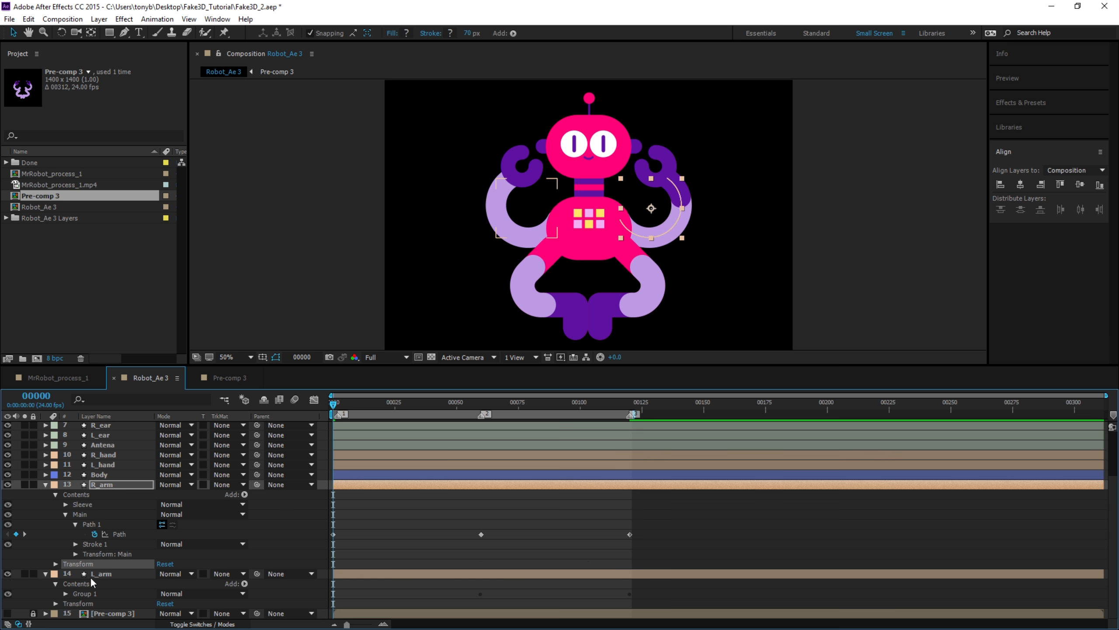
pyautogui.click(92, 593)
pyautogui.press('Return')
pyautogui.press('Return')
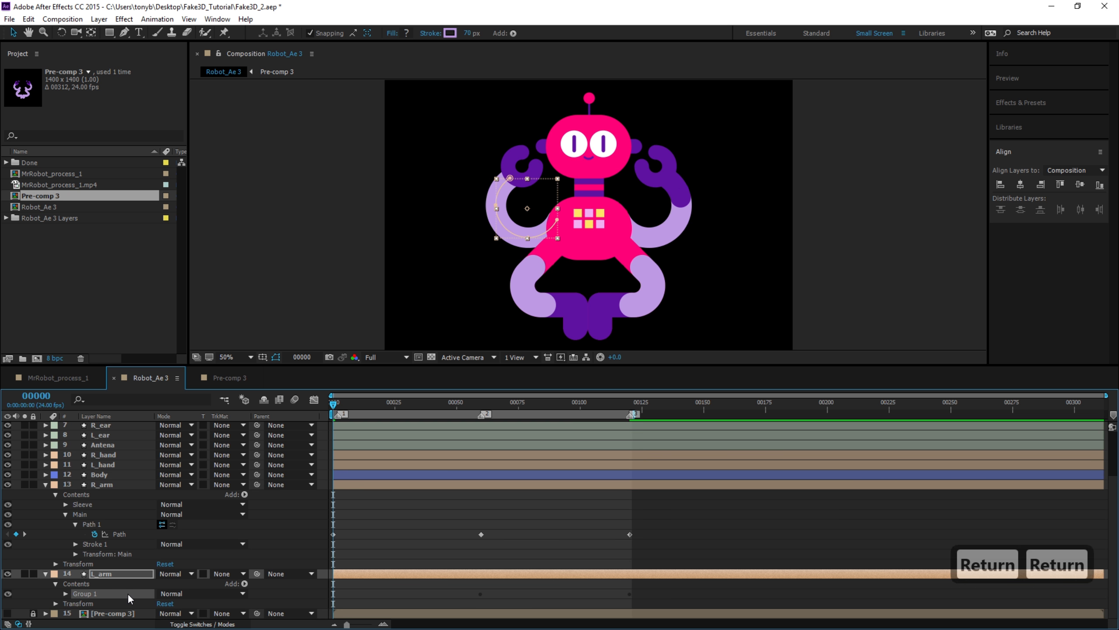
pyautogui.press('Return')
pyautogui.write('Main')
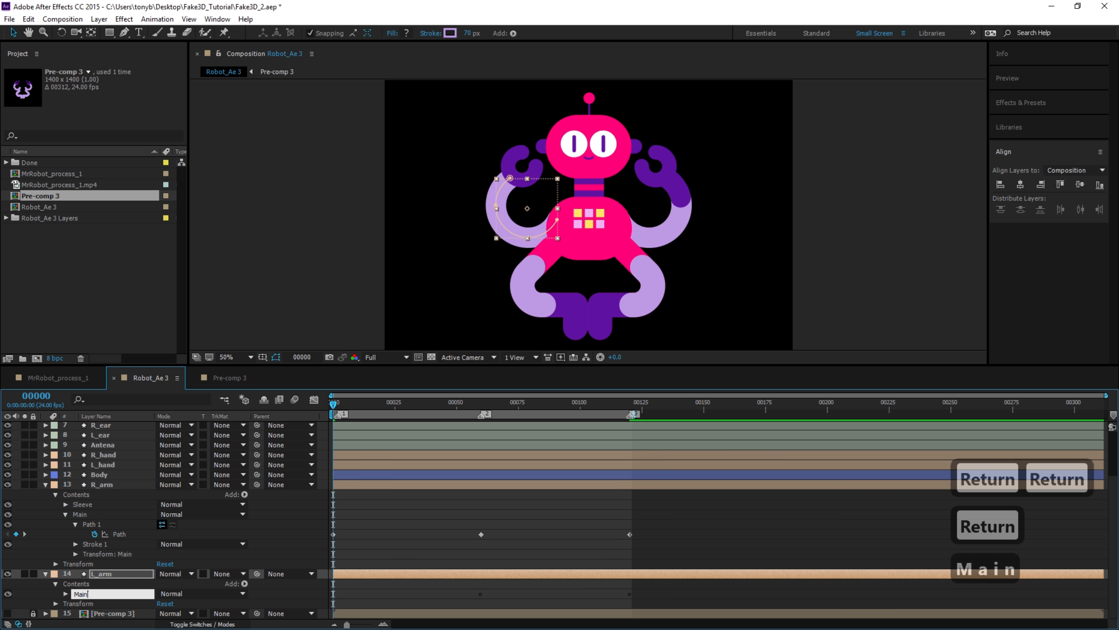
pyautogui.press('Return')
# Duplicate L_arm's Main group and rename the copy as Sleeve.
pyautogui.hotkey('ctrl', 'd')
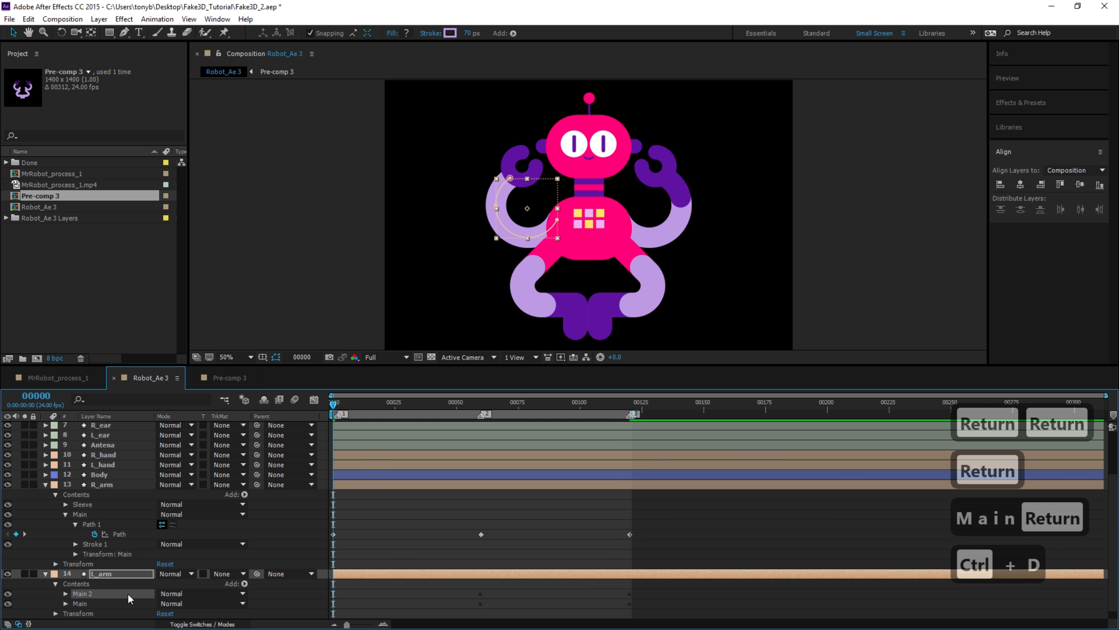
pyautogui.press('Return')
pyautogui.write('Sleee')
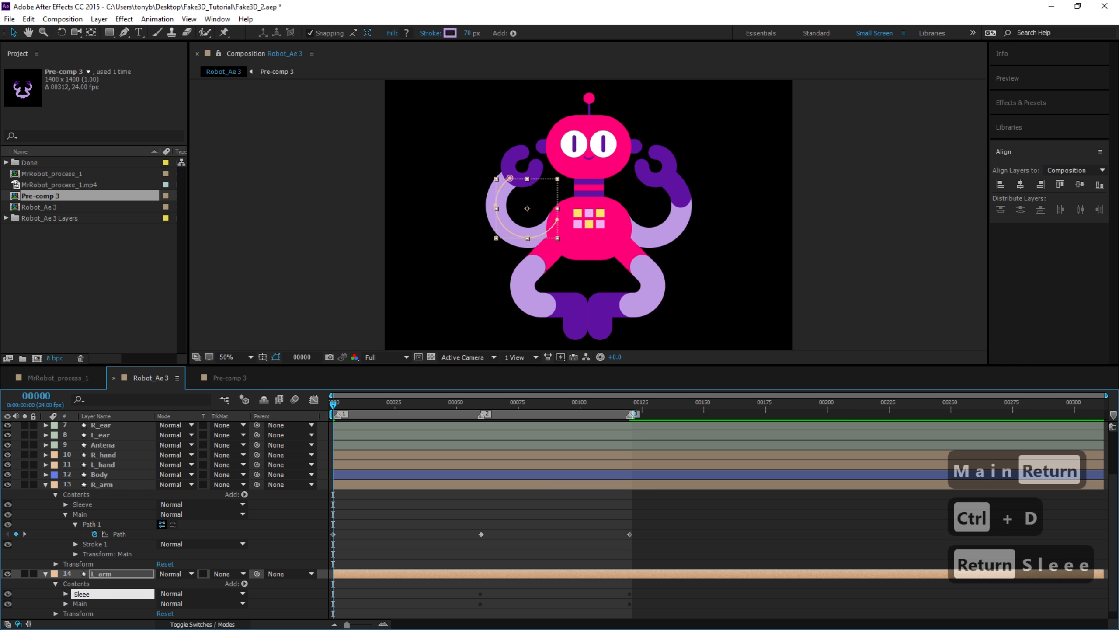
pyautogui.press('BackSpace')
pyautogui.write('ve')
pyautogui.press('Return')
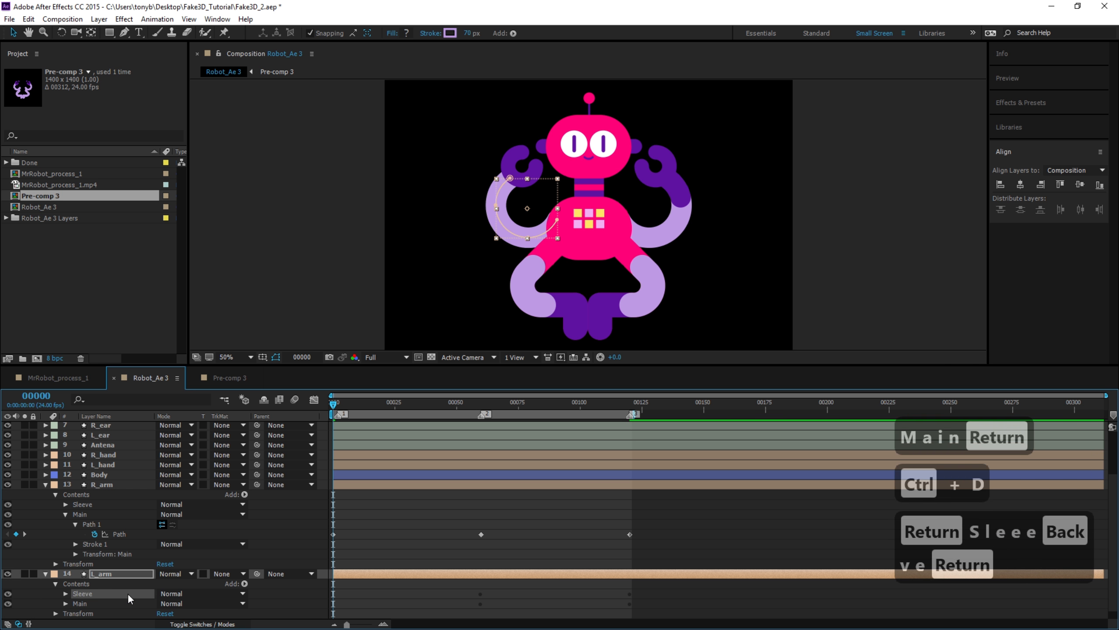
# Delete the path keyframes in L_arm's Sleeve group except the one at frame 0.
pyautogui.click(66, 594)
pyautogui.scroll(-2, 151, 572)
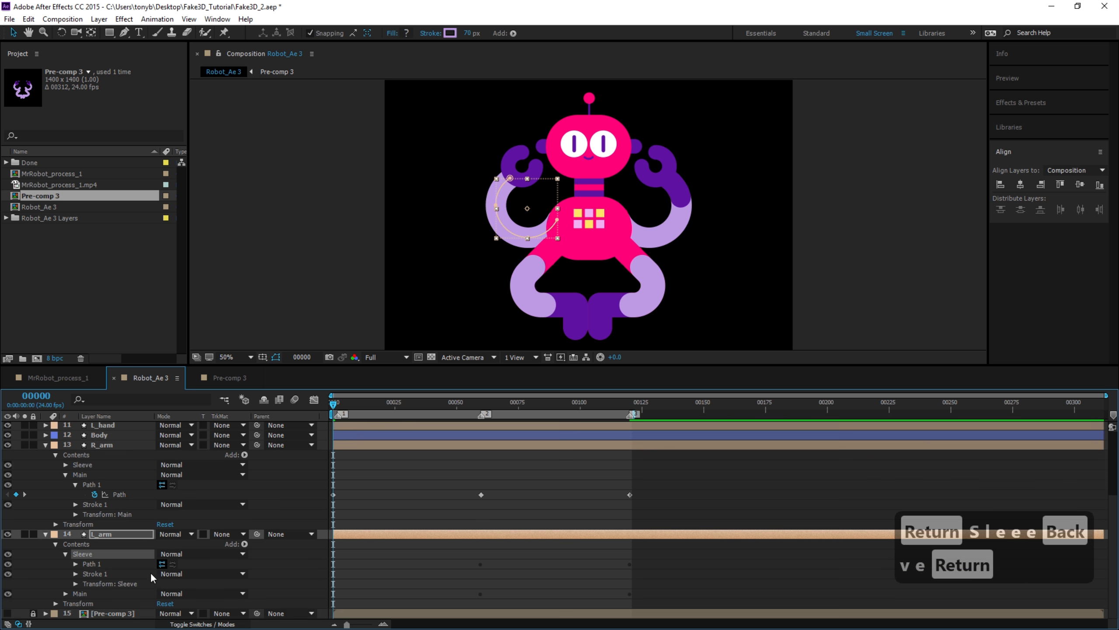
pyautogui.click(75, 564)
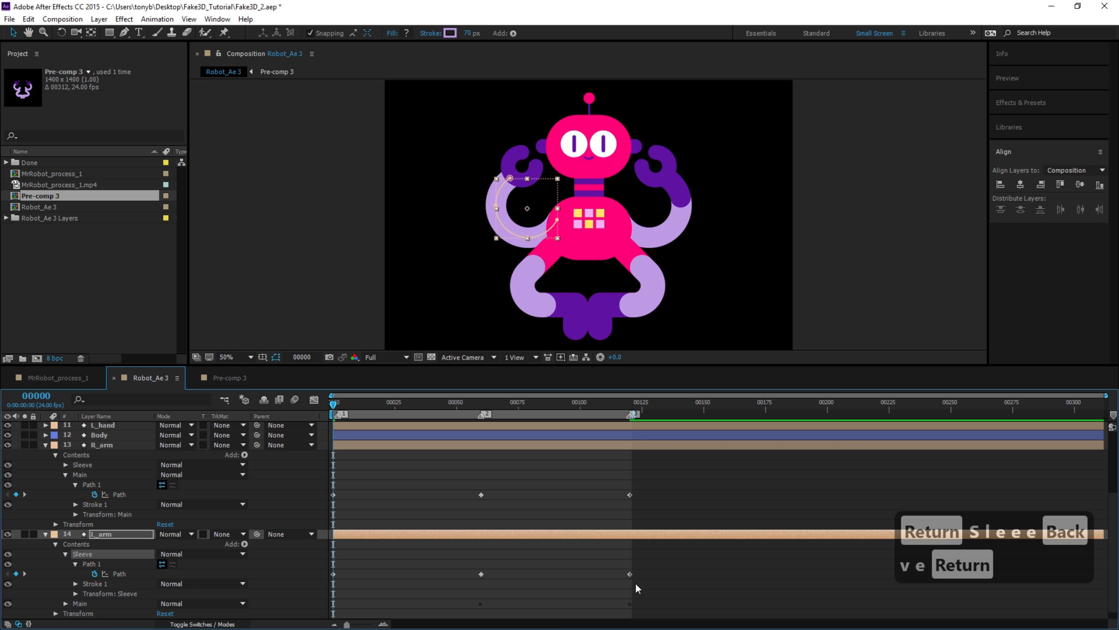
pyautogui.moveTo(659, 566); pyautogui.dragTo(454, 582)
pyautogui.press('Delete')
# Link the Sleeve path in L_arm to the Main group's path with an expression.
pyautogui.keyDown('alt'); pyautogui.click(94, 573); pyautogui.keyUp('alt')
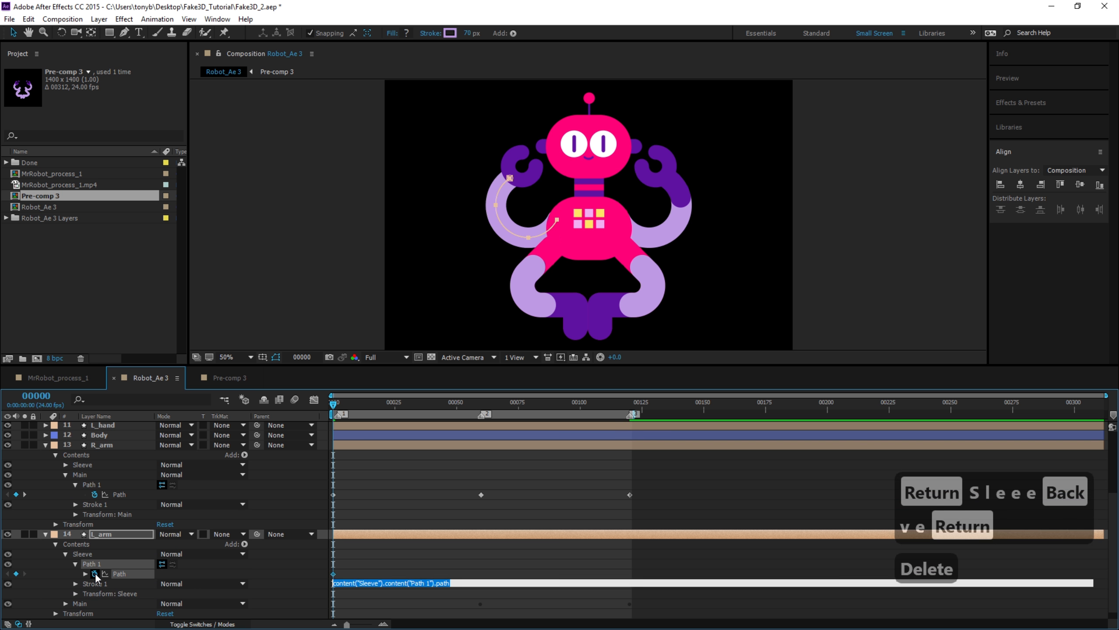
pyautogui.scroll(-1, 70, 609)
pyautogui.click(65, 593)
pyautogui.scroll(-1, 66, 595)
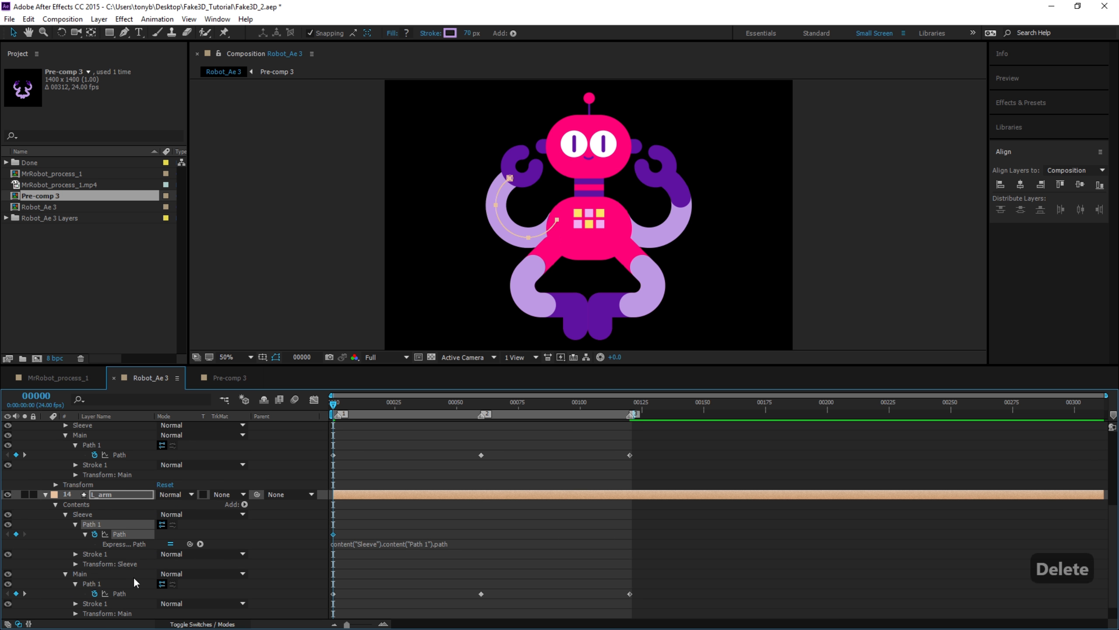
pyautogui.moveTo(191, 543); pyautogui.dragTo(193, 540)
pyautogui.moveTo(129, 593); pyautogui.dragTo(129, 592)
pyautogui.click(65, 573)
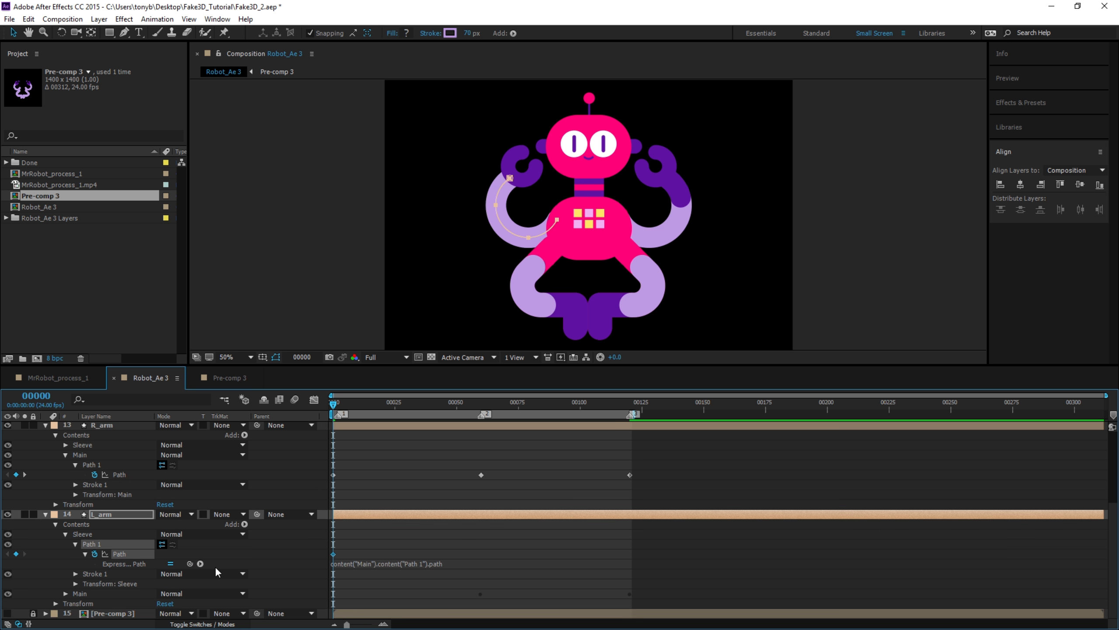
pyautogui.click(74, 543)
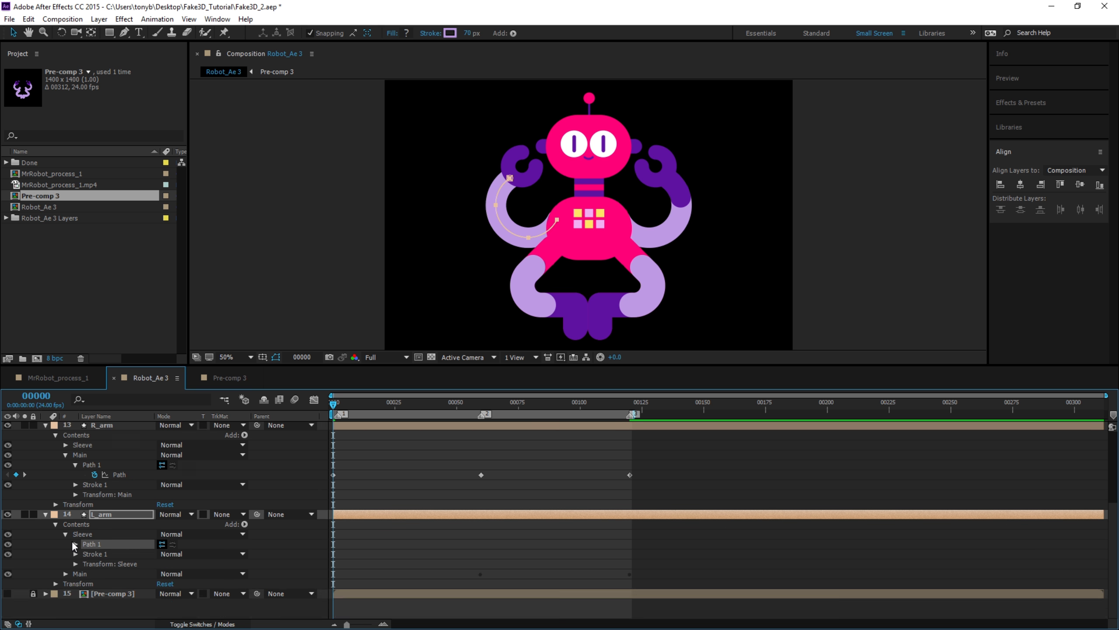
# Set the stroke color of L_arm's Sleeve group to the dark purple sampled from the opposite arm's sleeve.
pyautogui.click(75, 554)
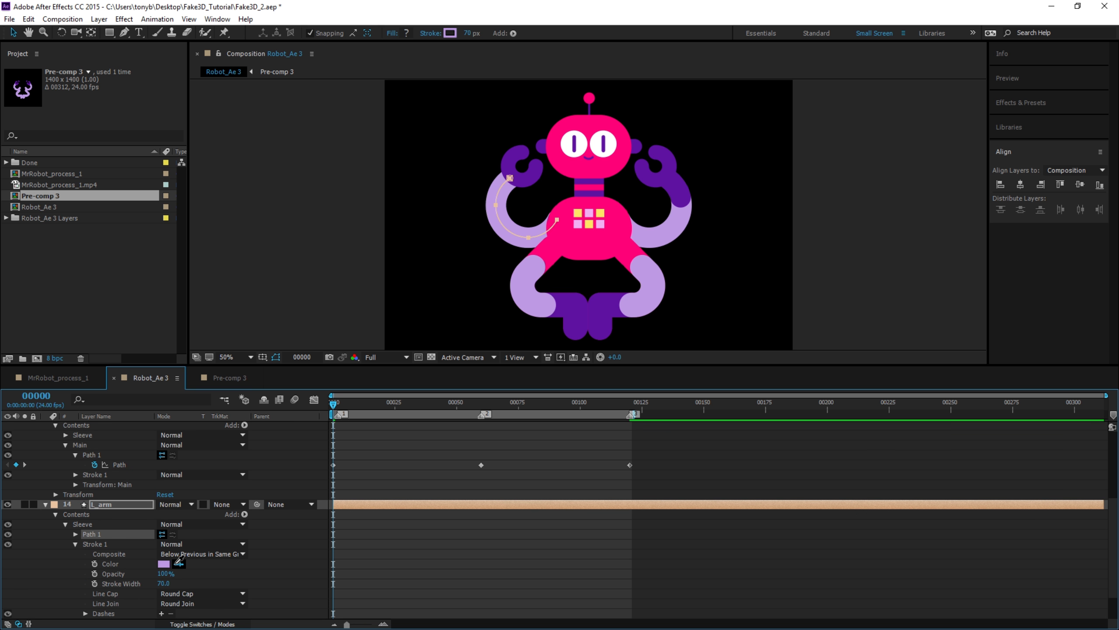
pyautogui.click(179, 562)
pyautogui.click(682, 181)
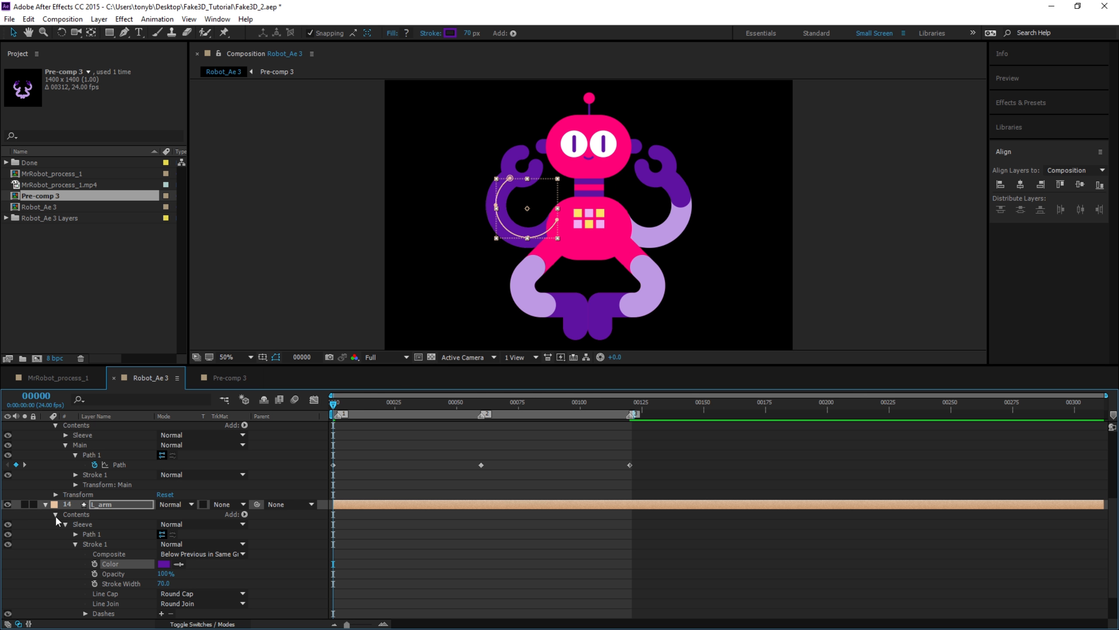
# Copy Trim Paths 1 from R_arm's Sleeve group into L_arm's Sleeve group.
pyautogui.scroll(2, 103, 461)
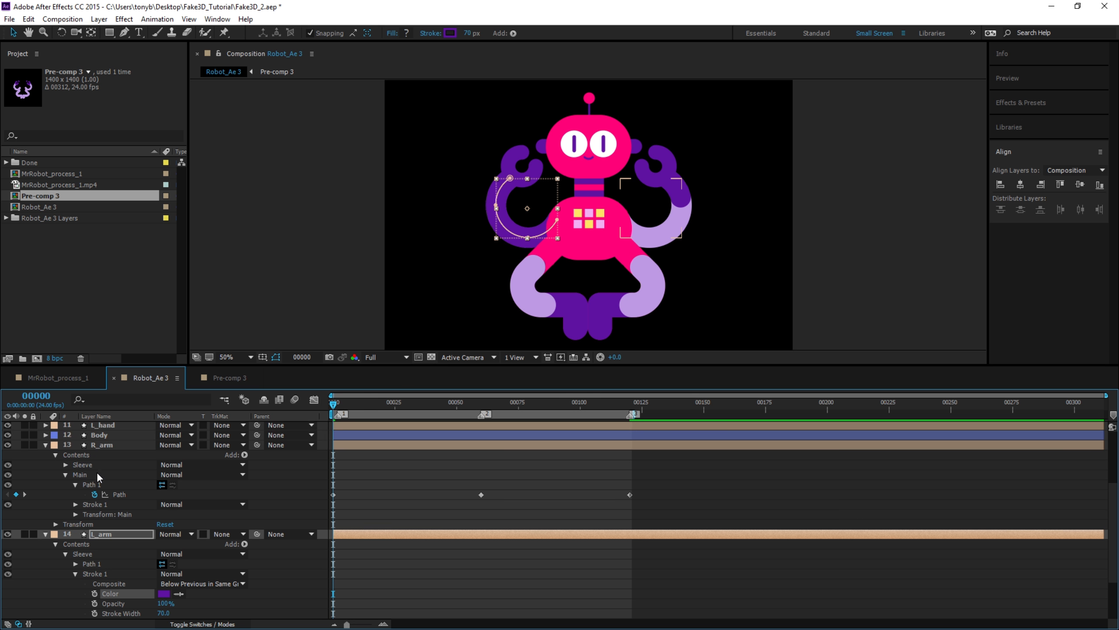
pyautogui.click(67, 465)
pyautogui.click(105, 484)
pyautogui.hotkey('ctrl', 'c')
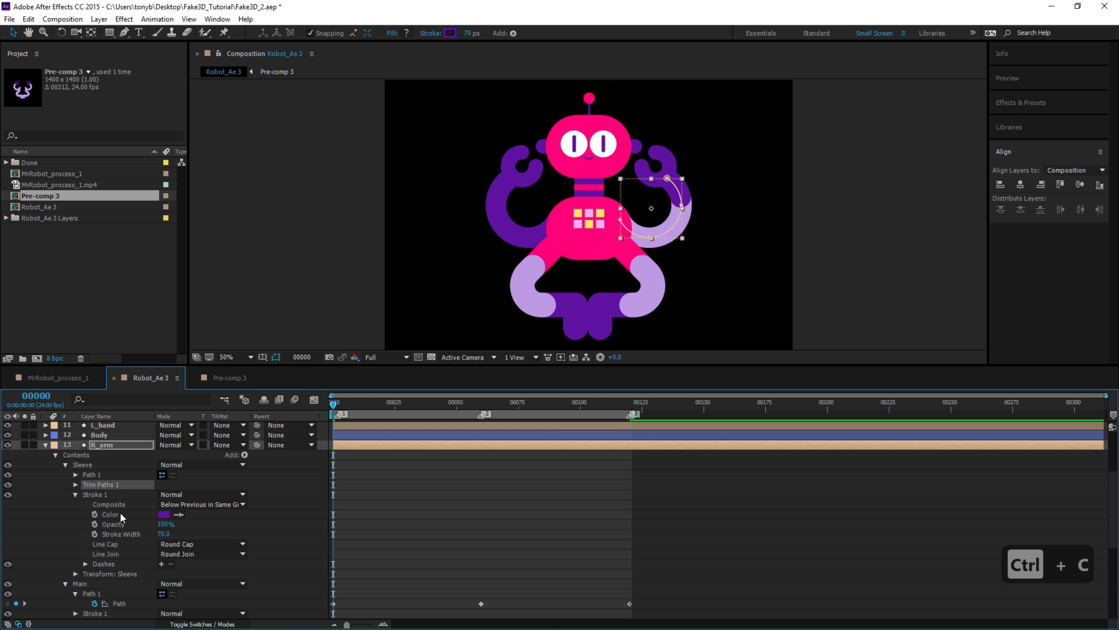
pyautogui.scroll(-3, 118, 527)
pyautogui.scroll(-2, 116, 542)
pyautogui.click(91, 574)
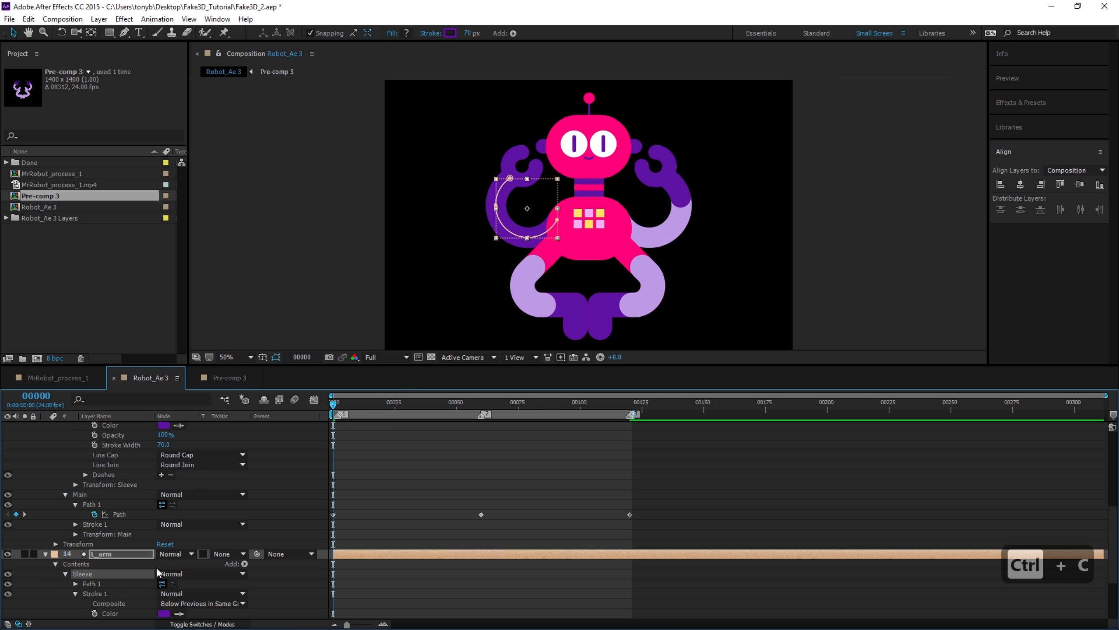
pyautogui.hotkey('ctrl', 'v')
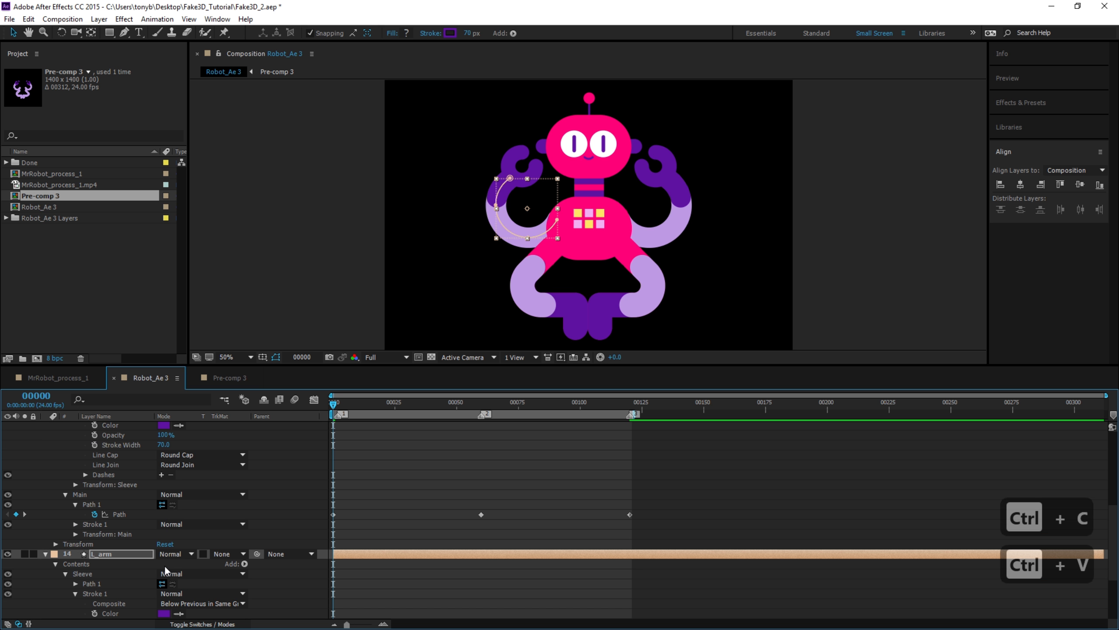
# Collapse the L_arm and R_arm layers, save the project, and scrub from frame 0 to check the sleeve animation.
pyautogui.click(45, 554)
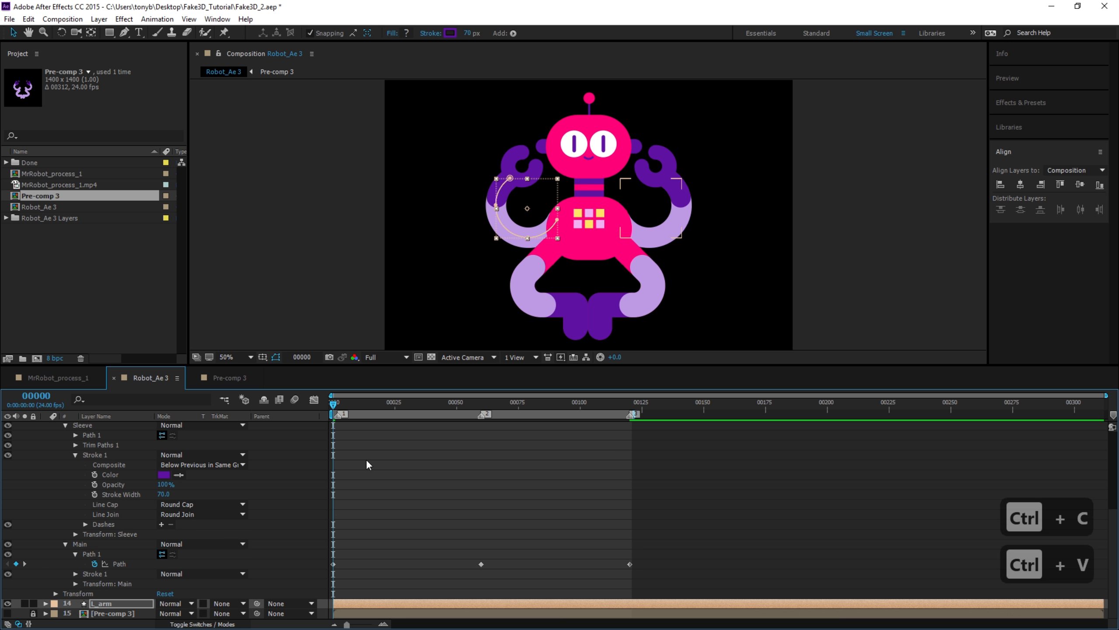
pyautogui.moveTo(334, 404); pyautogui.dragTo(316, 432)
pyautogui.scroll(5, 88, 473)
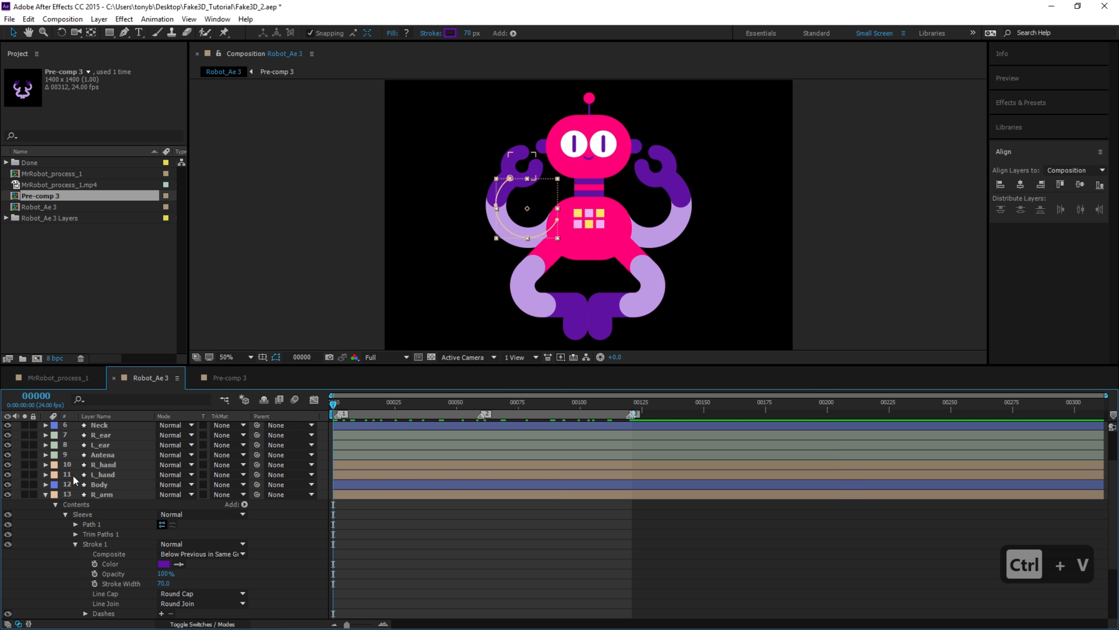
pyautogui.click(44, 494)
pyautogui.hotkey('ctrl', 's')
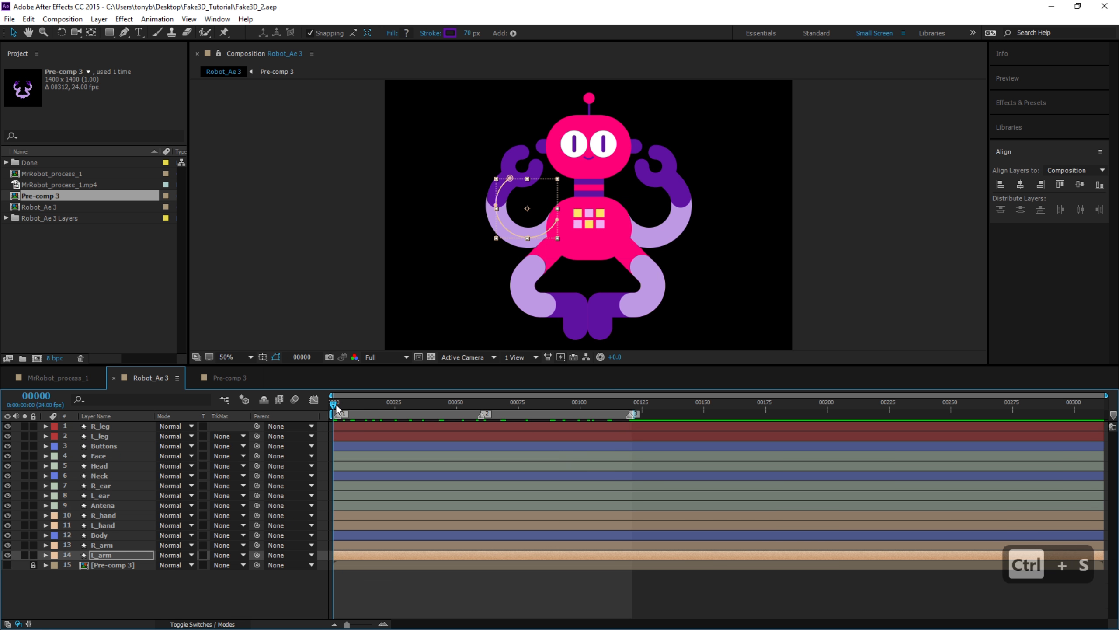
pyautogui.moveTo(336, 404); pyautogui.dragTo(306, 427)
pyautogui.moveTo(348, 403); pyautogui.dragTo(330, 437)
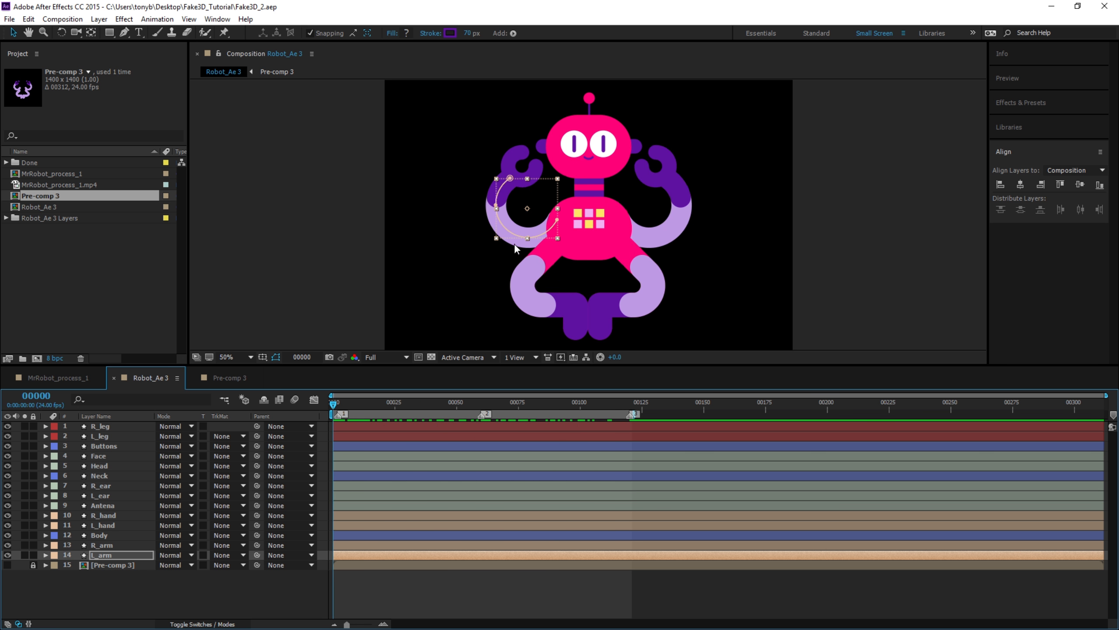
# Move the R_leg and L_leg layers down the stack to directly below the Body layer.
pyautogui.click(105, 426)
pyautogui.keyDown('shift'); pyautogui.click(100, 435); pyautogui.keyUp('shift')
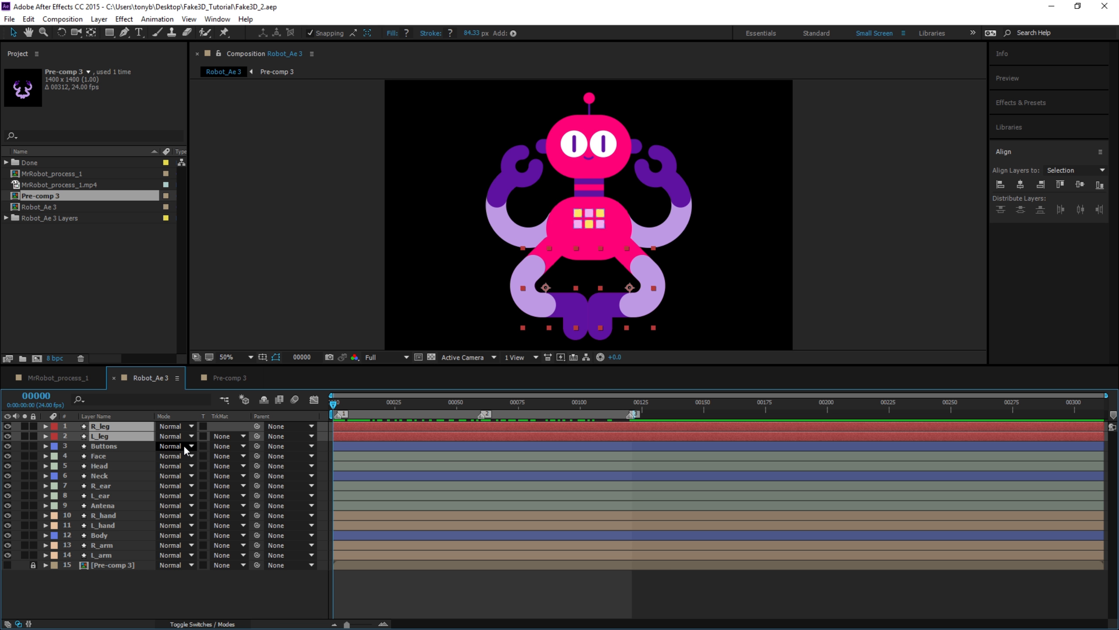
pyautogui.hotkey('ctrl', '[')
pyautogui.hotkey('ctrl', '[')
pyautogui.hotkey('ctrl', '[')
pyautogui.hotkey('ctrl', '[')
pyautogui.hotkey('ctrl', '[')
pyautogui.hotkey('ctrl', '[')
pyautogui.hotkey('ctrl', '[')
pyautogui.hotkey('ctrl', '[')
pyautogui.hotkey('ctrl', '[')
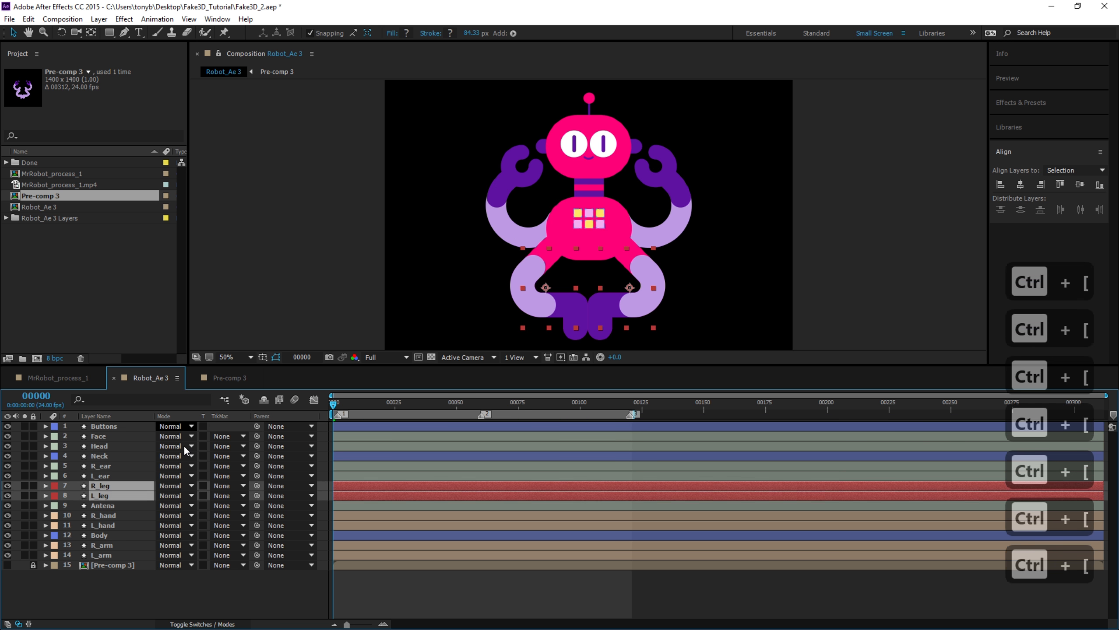
pyautogui.hotkey('ctrl', '[')
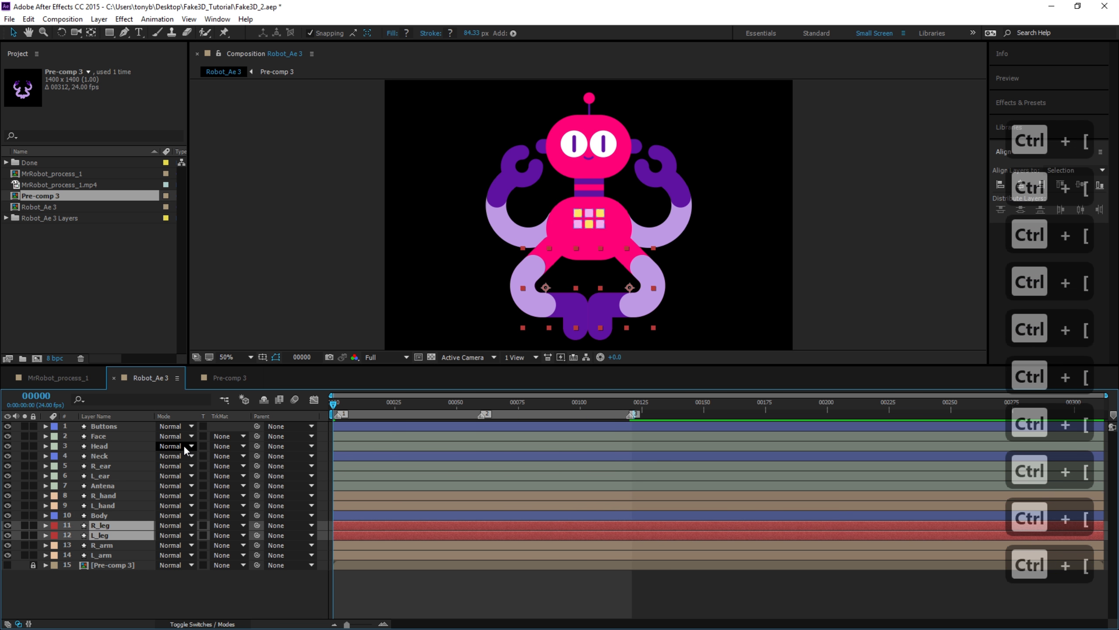
# Duplicate both leg layers and bring the copies to the top of the layer stack.
pyautogui.hotkey('ctrl', 'd')
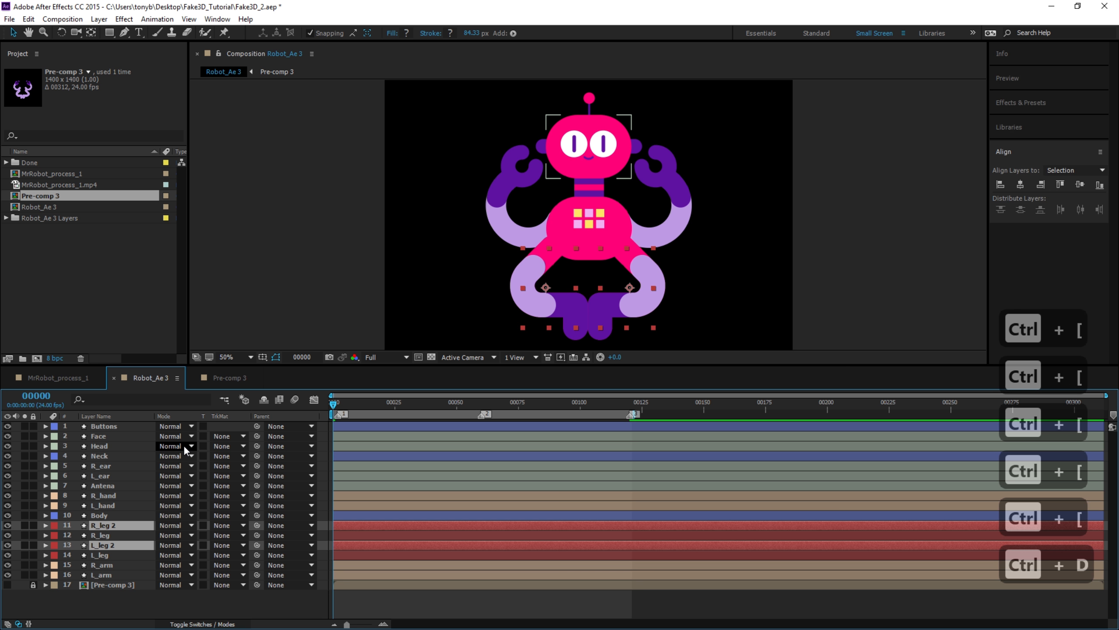
pyautogui.hotkey('ctrl', 'shift', ']')
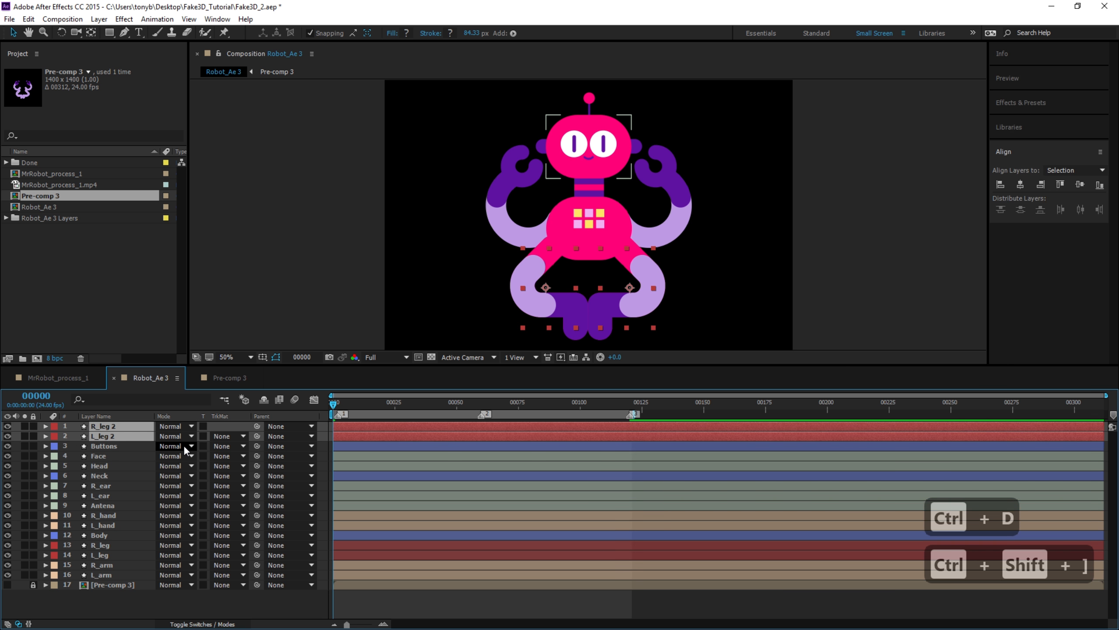
# Trim R_leg 2 to end and L_leg 2 to start at frame 60, and scrub back to frame 0 to check the legs.
pyautogui.moveTo(404, 401); pyautogui.dragTo(483, 412)
pyautogui.click(449, 456)
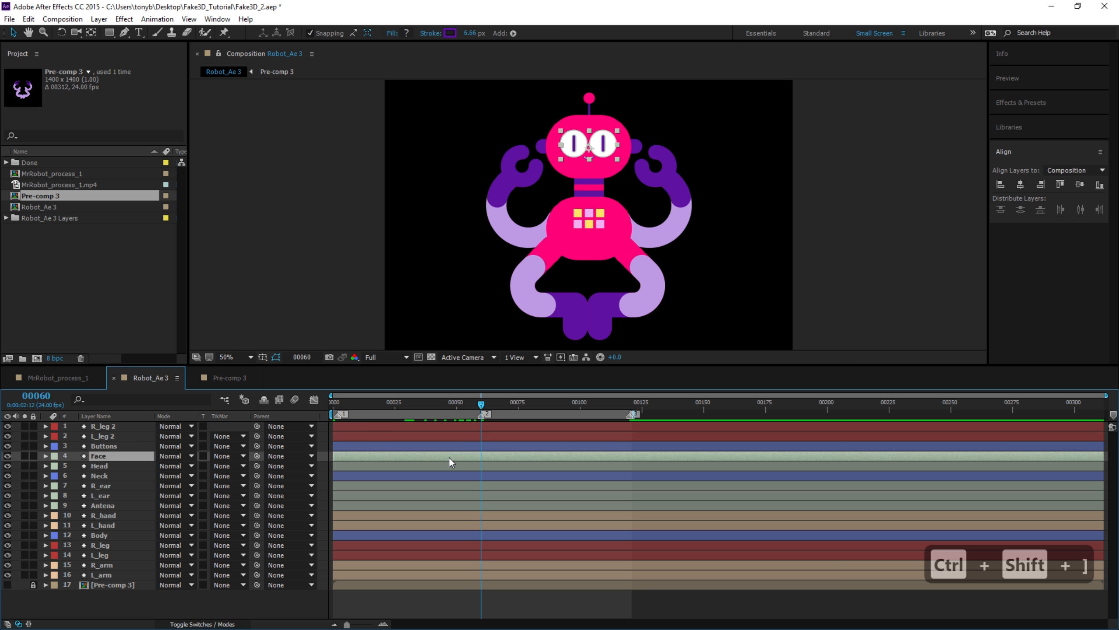
pyautogui.click(472, 426)
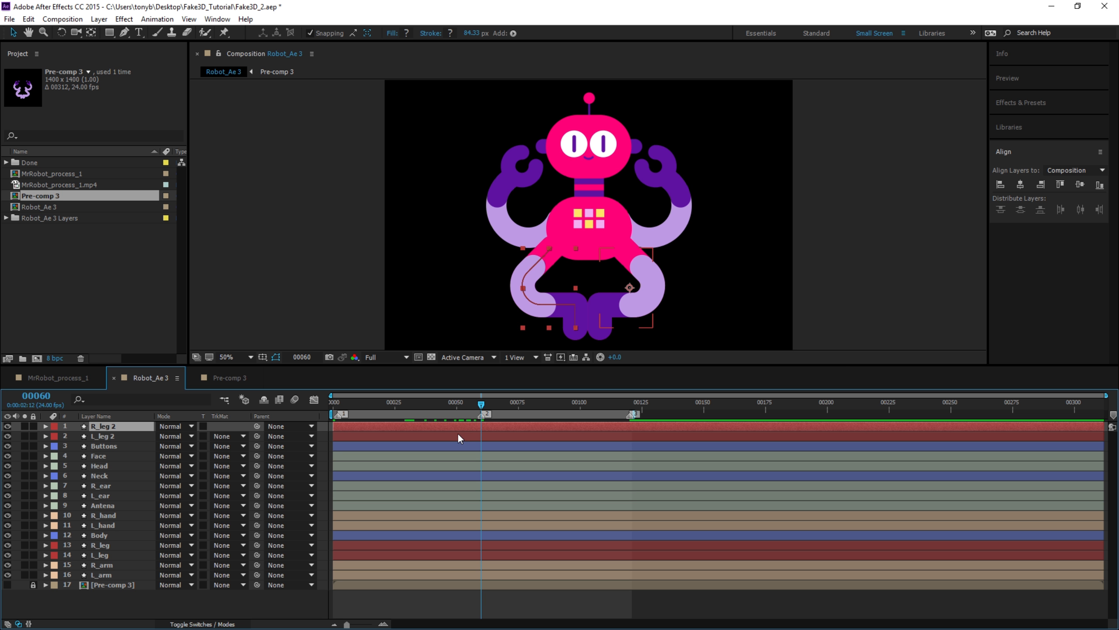
pyautogui.hotkey('alt', ']')
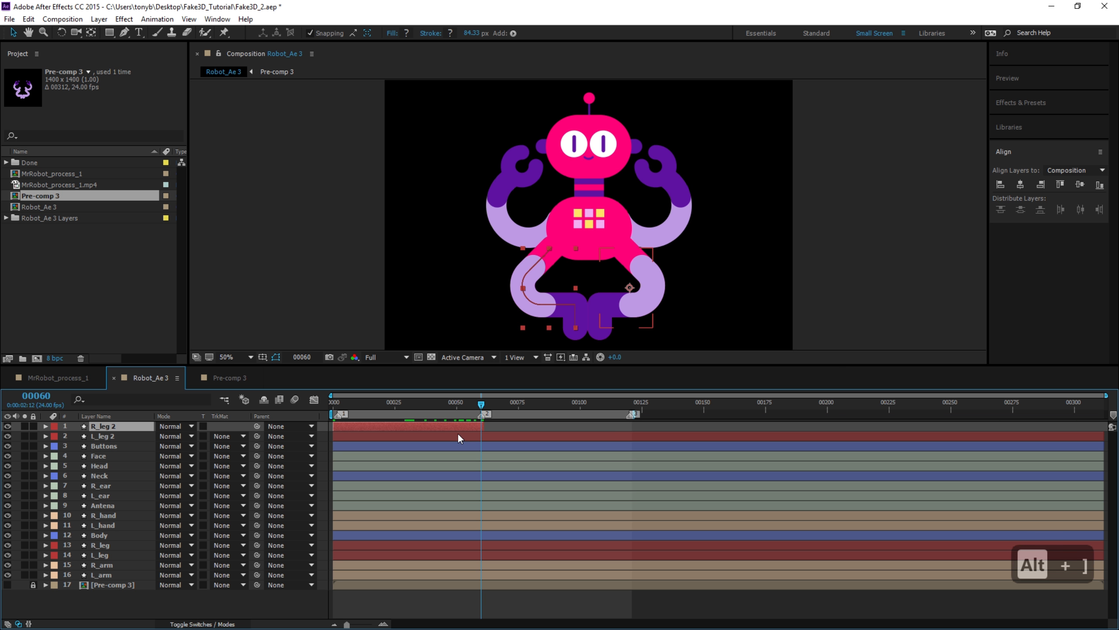
pyautogui.click(496, 435)
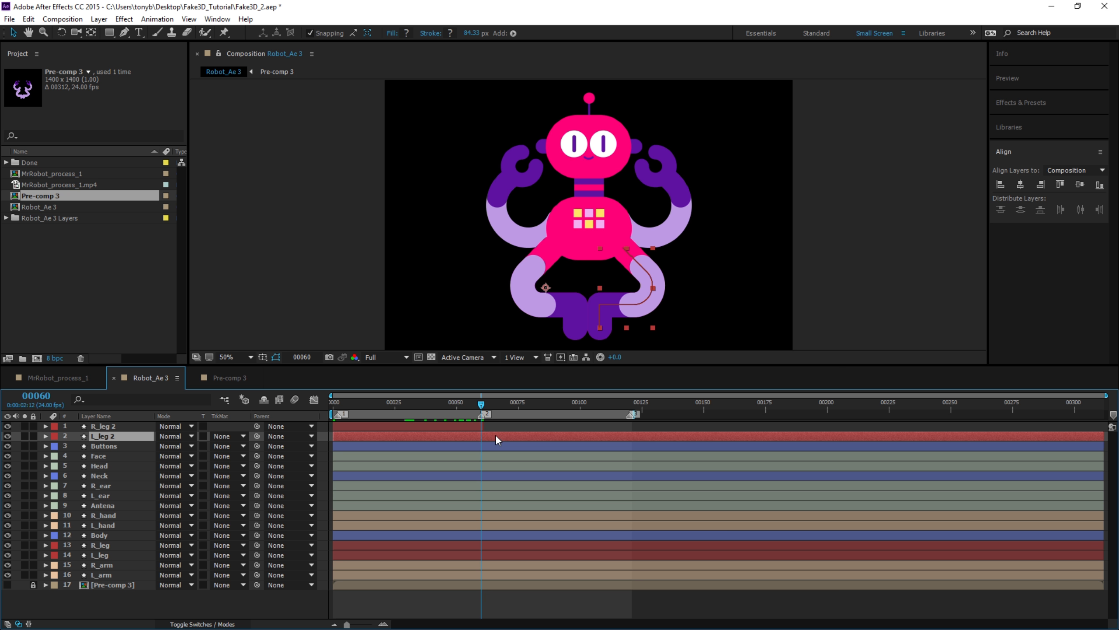
pyautogui.hotkey('alt', '[')
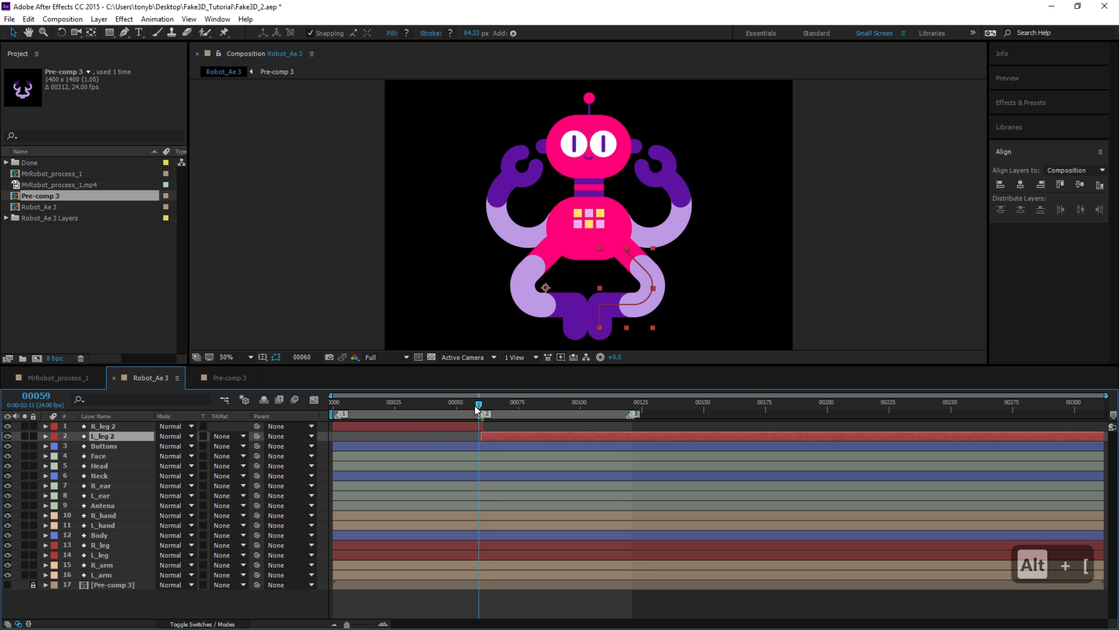
pyautogui.moveTo(482, 404); pyautogui.dragTo(309, 432)
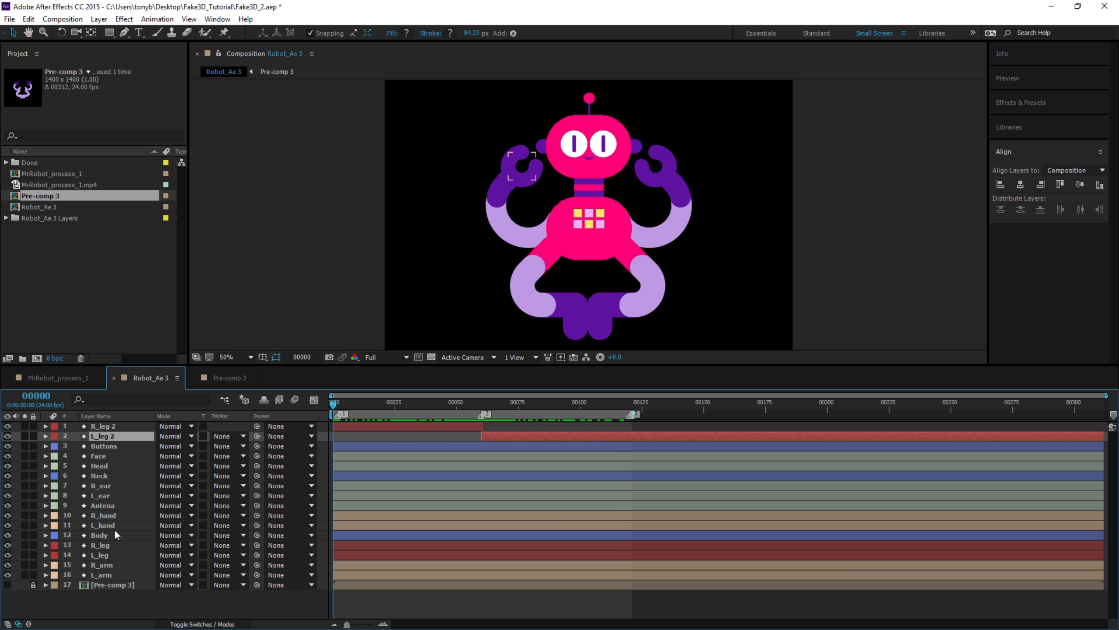
# Duplicate the R_arm and L_arm layers and bring the copies to the top of the layer stack.
pyautogui.click(112, 568)
pyautogui.keyDown('ctrl'); pyautogui.click(109, 574); pyautogui.keyUp('ctrl')
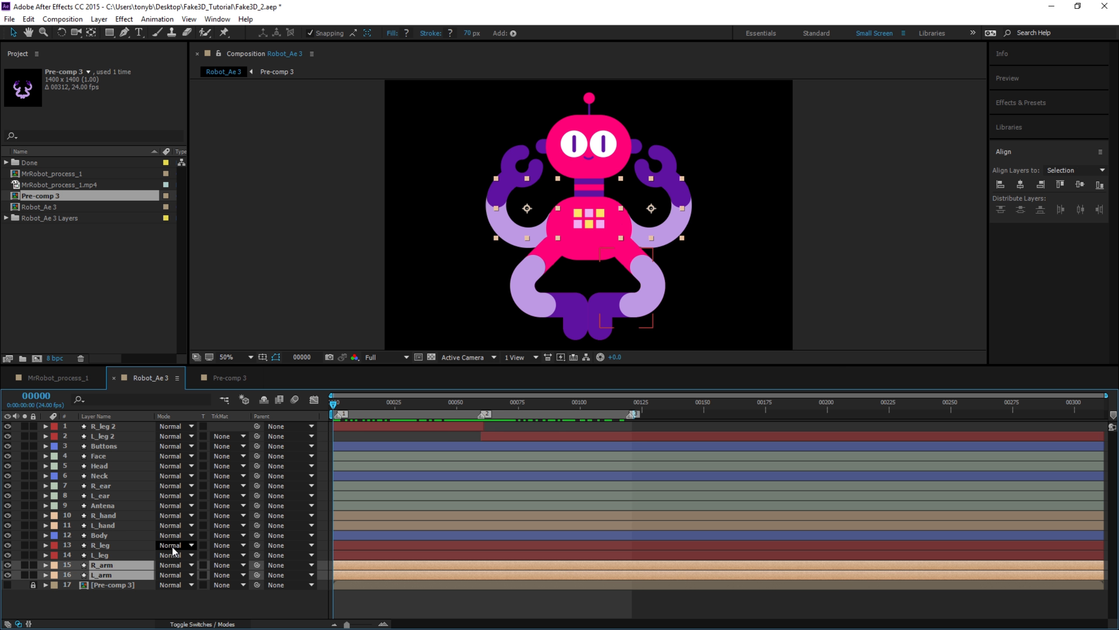
pyautogui.hotkey('ctrl', 'd')
pyautogui.hotkey('ctrl', 'shift', ']')
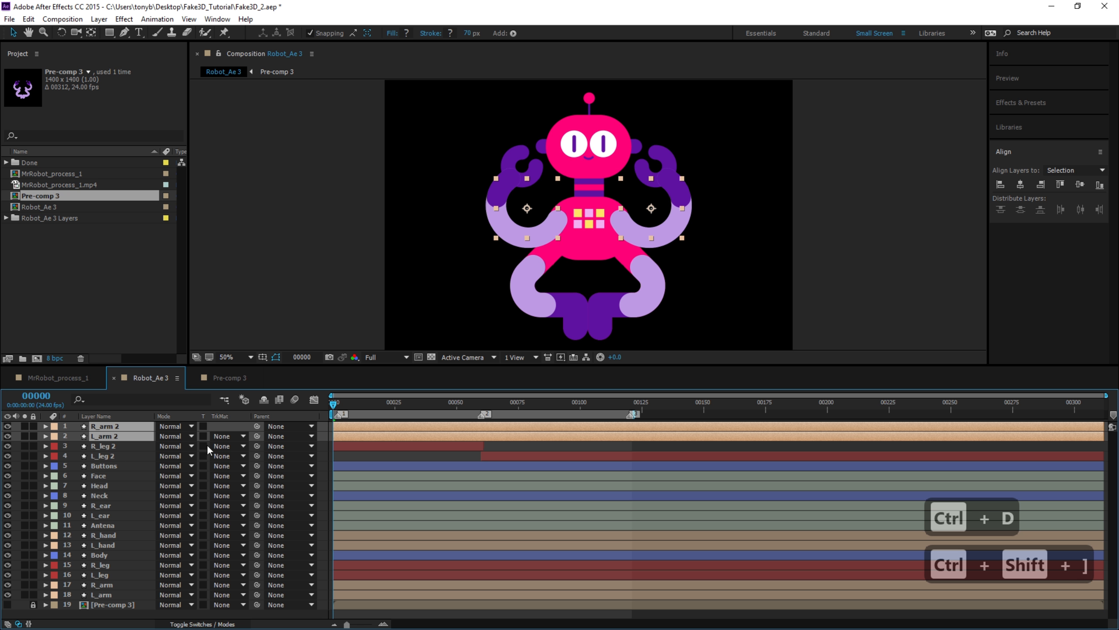
# Trim R_arm 2 to end at frame 60 and L_arm 2 to start at frame 60.
pyautogui.moveTo(471, 402); pyautogui.dragTo(481, 403)
pyautogui.click(497, 448)
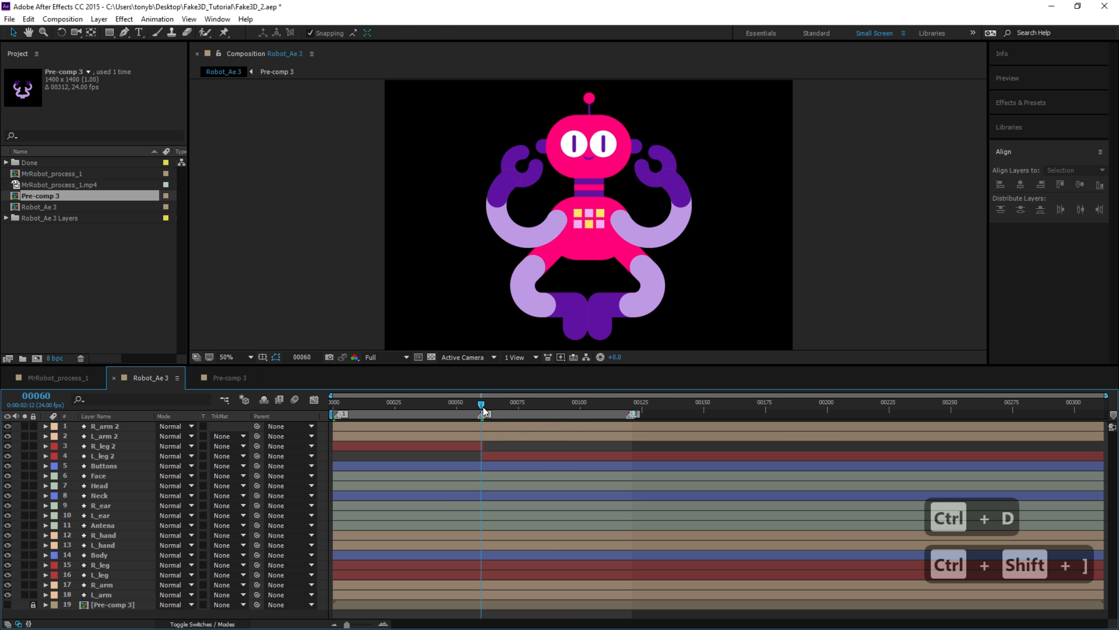
pyautogui.click(486, 425)
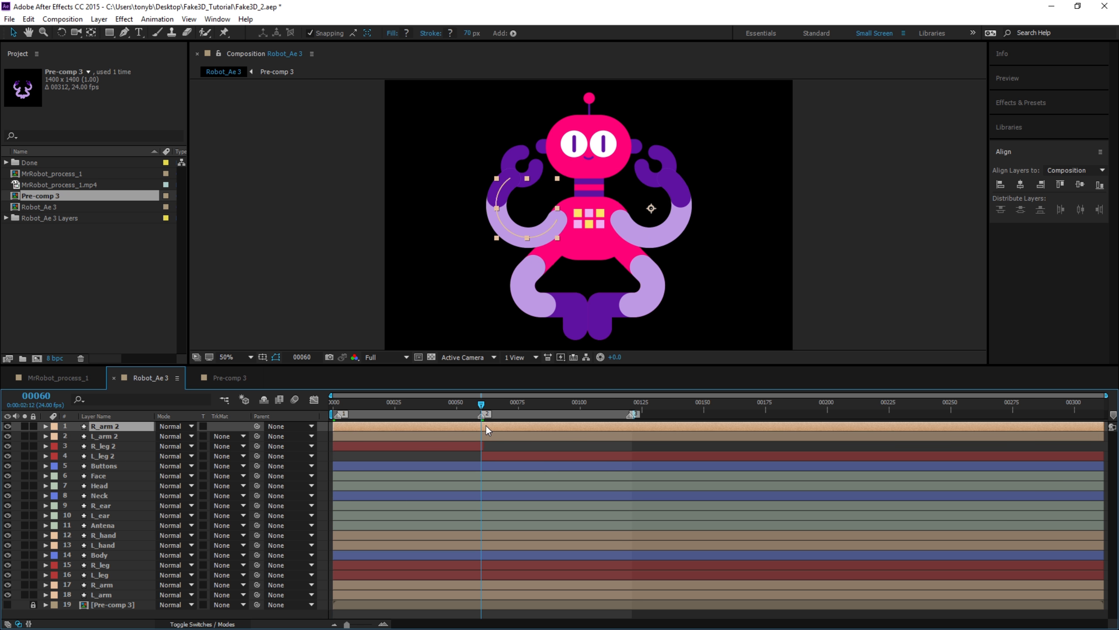
pyautogui.hotkey('alt', '[')
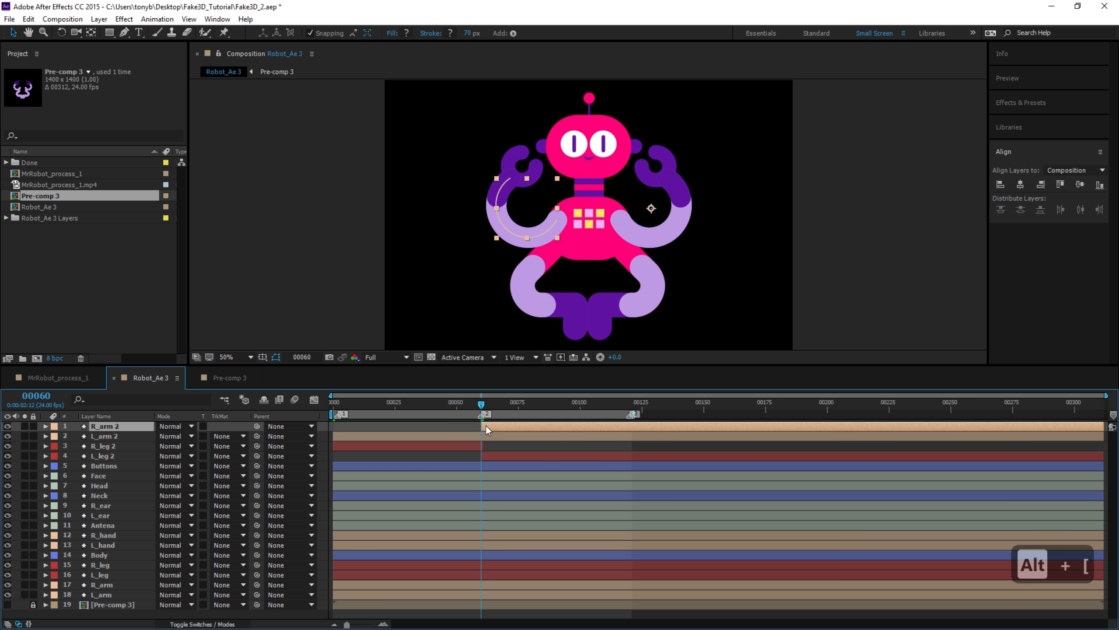
pyautogui.hotkey('ctrl', 'z')
pyautogui.hotkey('alt', ']')
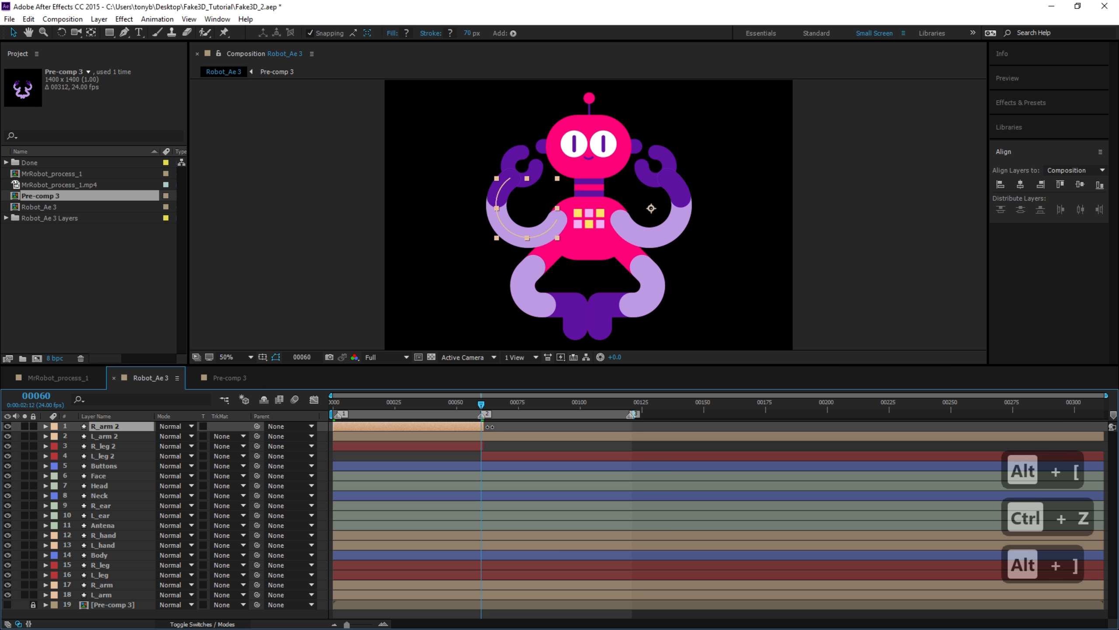
pyautogui.click(512, 434)
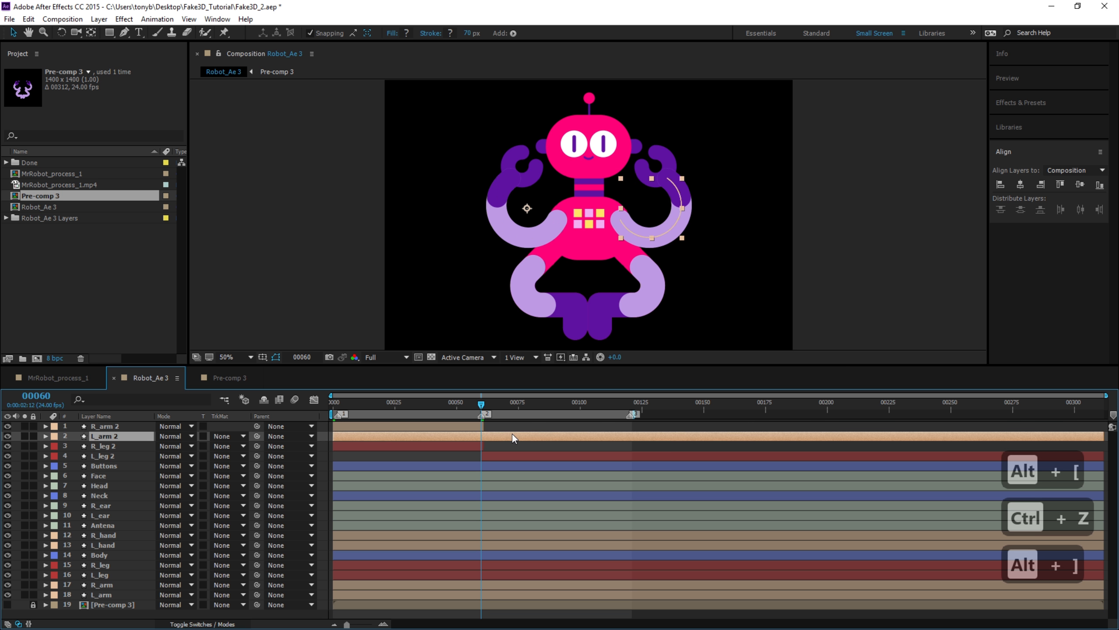
pyautogui.hotkey('alt', '[')
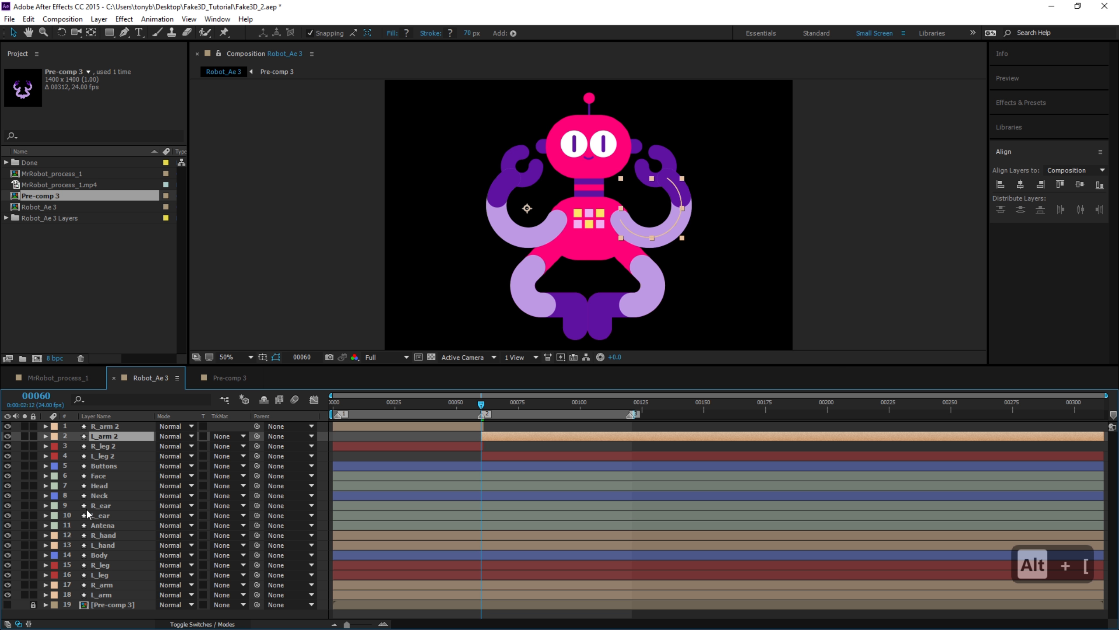
# Duplicate the R_hand and L_hand layers and bring the copies to the top of the layer stack.
pyautogui.click(110, 536)
pyautogui.keyDown('ctrl'); pyautogui.click(107, 543); pyautogui.keyUp('ctrl')
pyautogui.hotkey('ctrl', 'd')
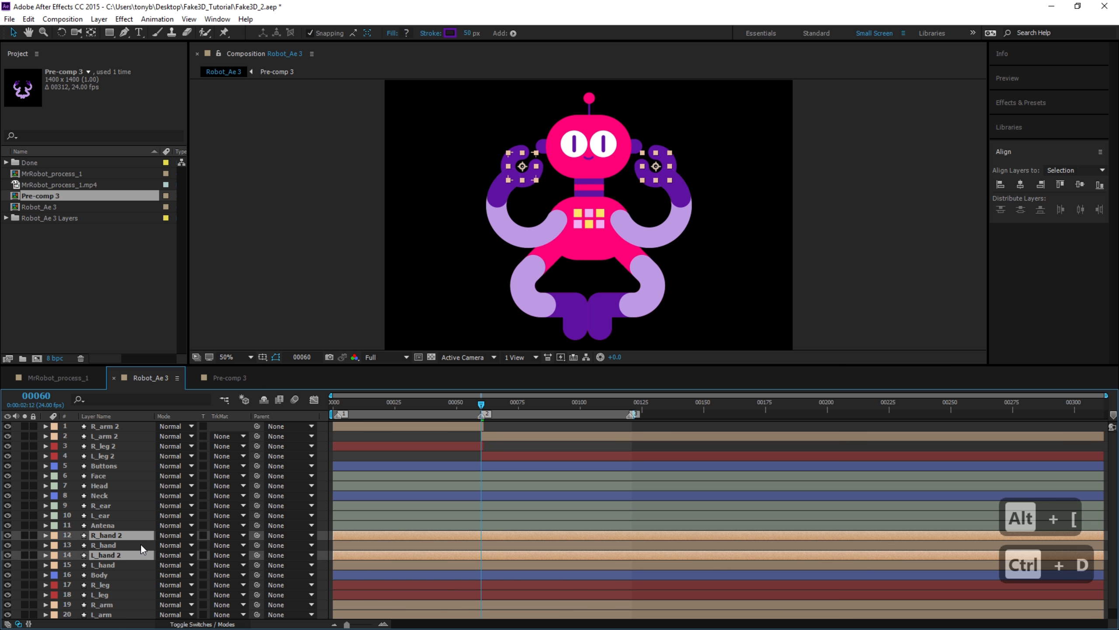
pyautogui.hotkey('ctrl', 'shift', ']')
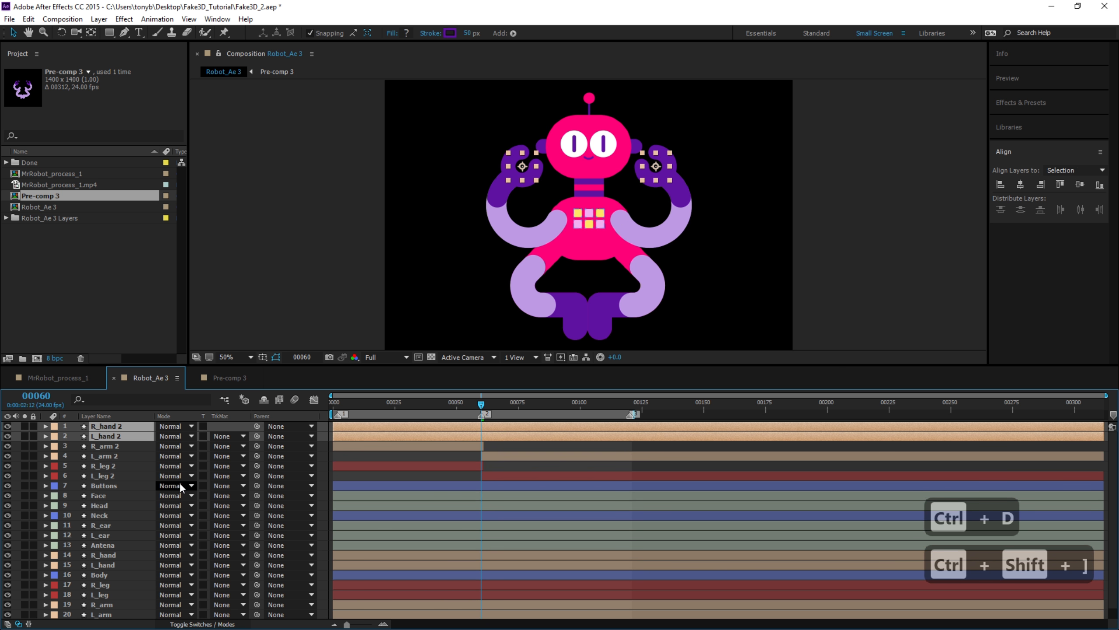
# Trim R_hand 2 to end at frame 60 and L_hand 2 to start at frame 60.
pyautogui.click(514, 444)
pyautogui.click(498, 426)
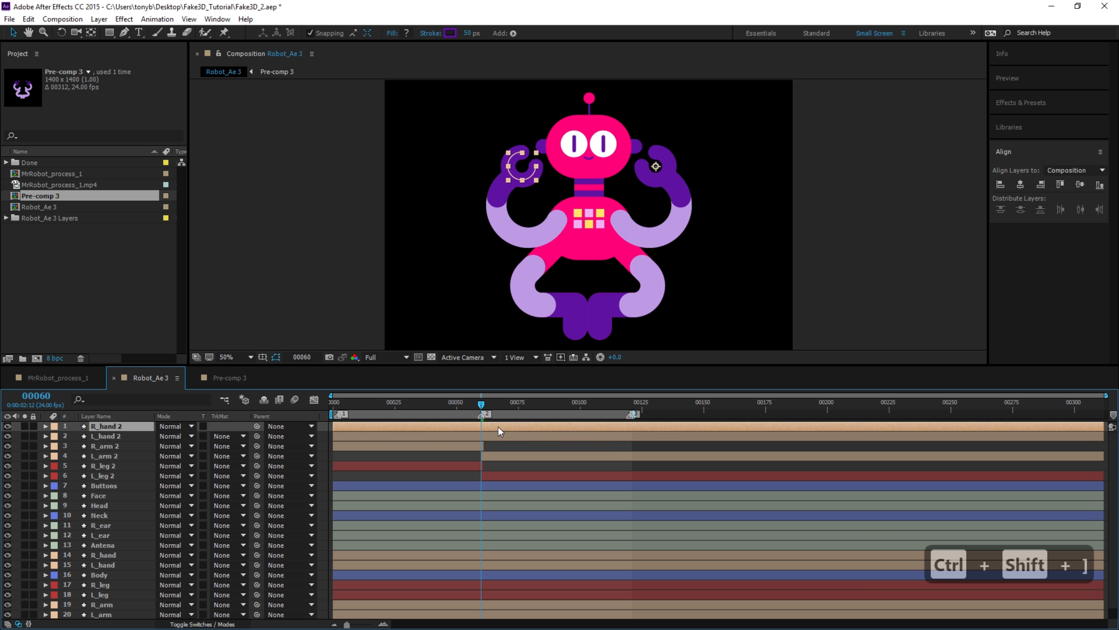
pyautogui.hotkey('alt', '[')
pyautogui.hotkey('ctrl', 'z')
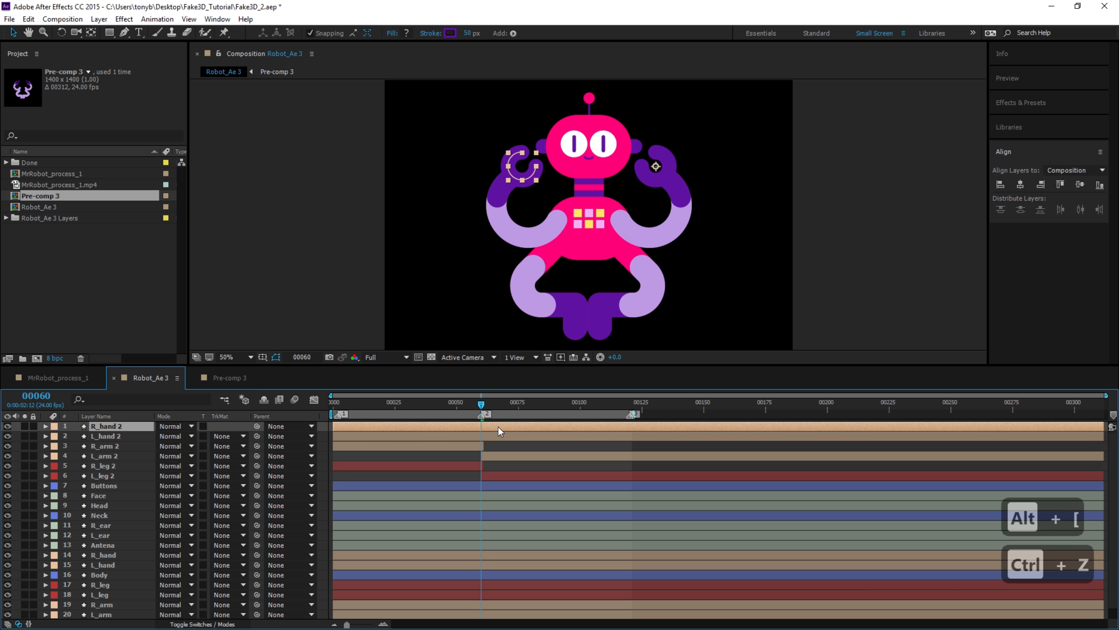
pyautogui.hotkey('alt', ']')
pyautogui.click(534, 436)
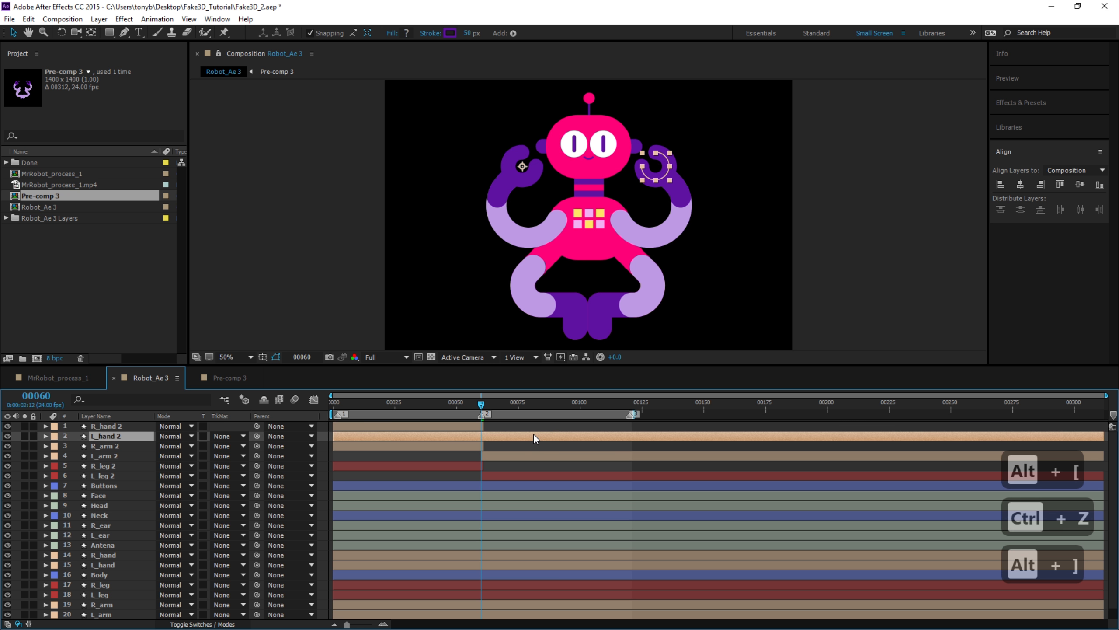
pyautogui.hotkey('alt', '[')
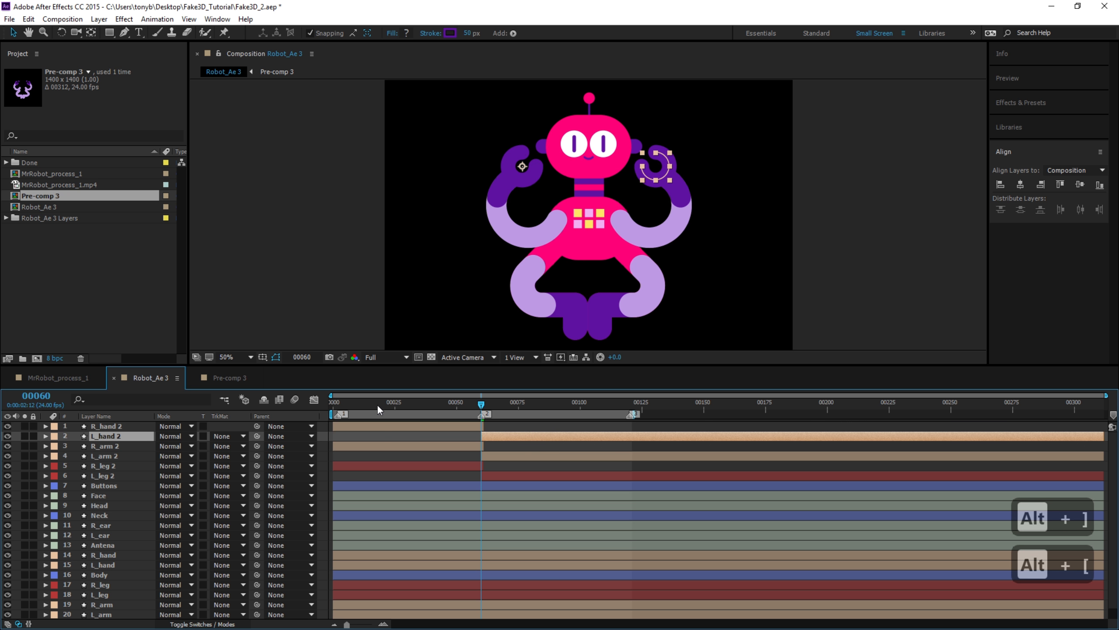
# Duplicate the R_ear and L_ear layers and bring the copies to the top of the layer stack.
pyautogui.moveTo(377, 405); pyautogui.dragTo(297, 452)
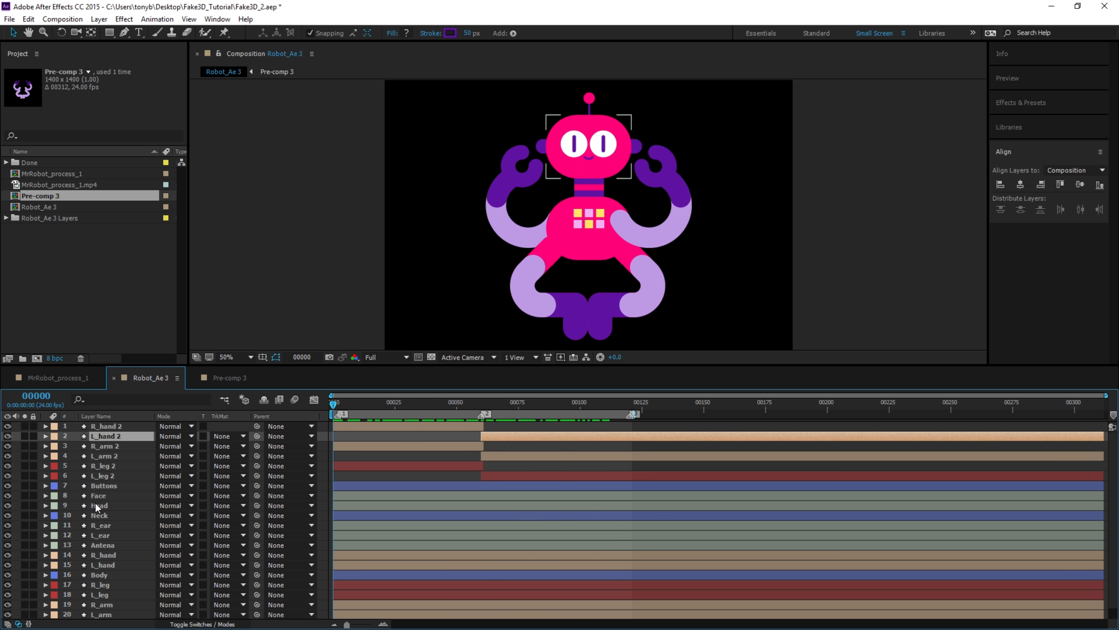
pyautogui.scroll(-1, 113, 542)
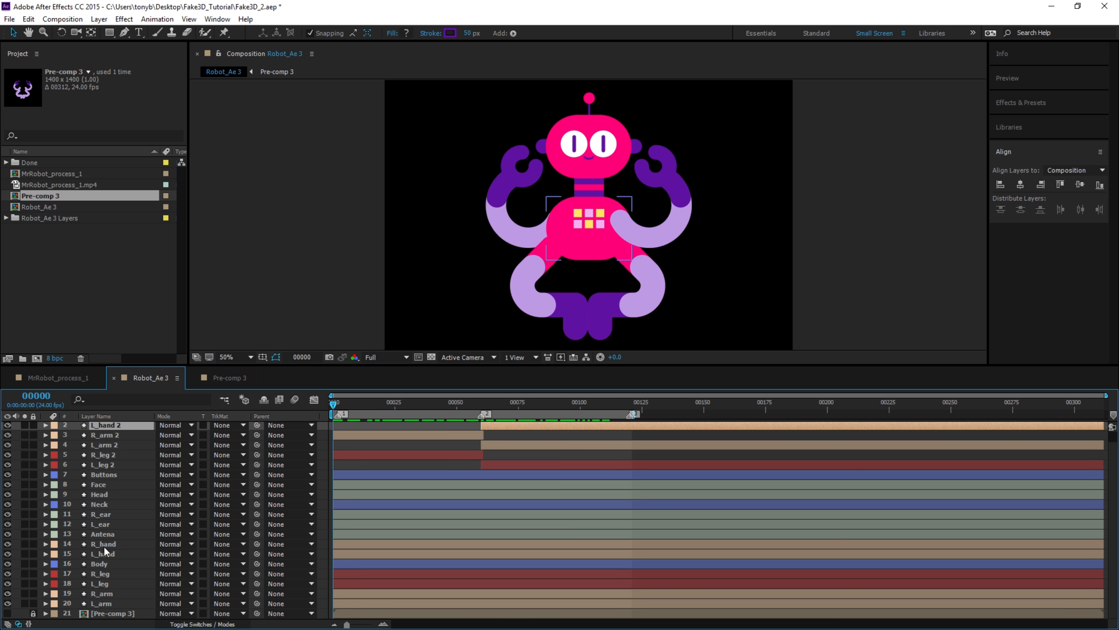
pyautogui.click(109, 524)
pyautogui.keyDown('ctrl'); pyautogui.click(108, 512); pyautogui.keyUp('ctrl')
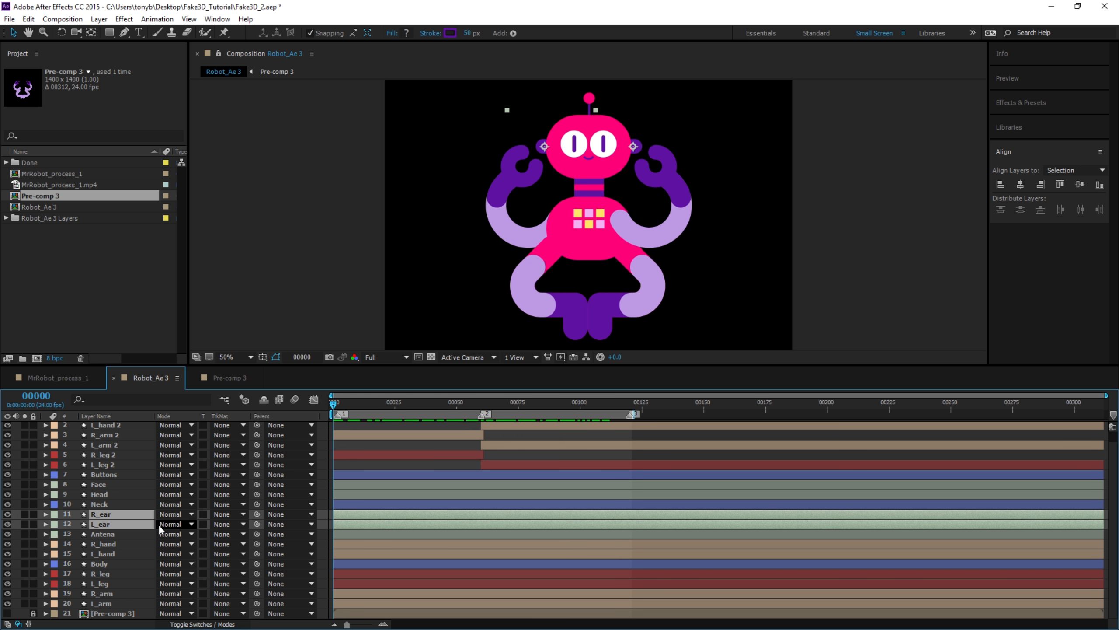
pyautogui.hotkey('ctrl', 'd')
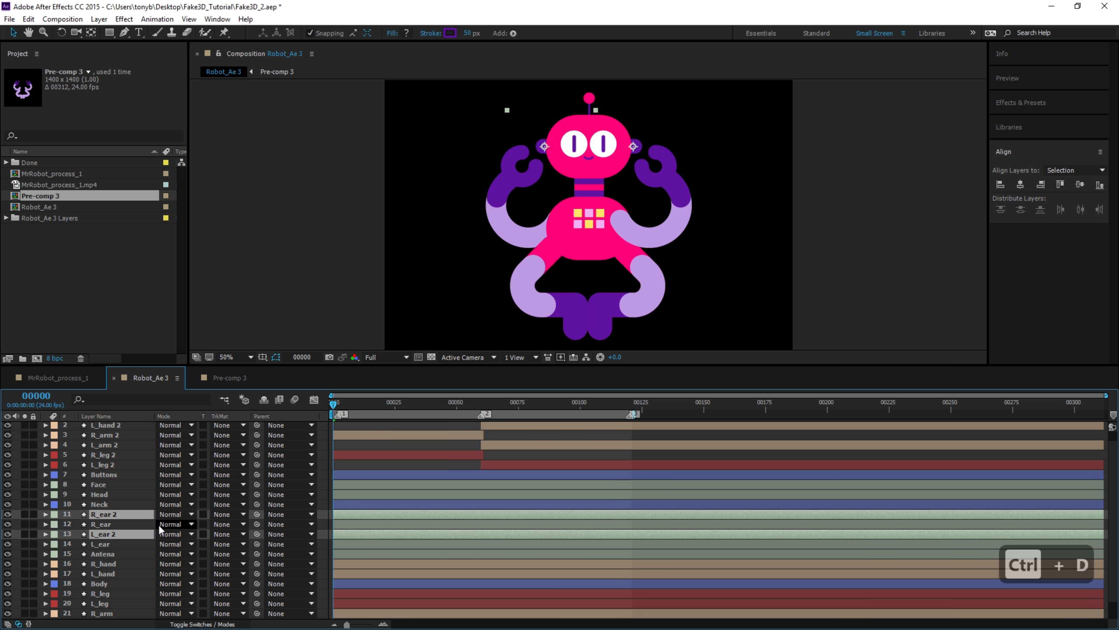
pyautogui.hotkey('ctrl', 'shift', ']')
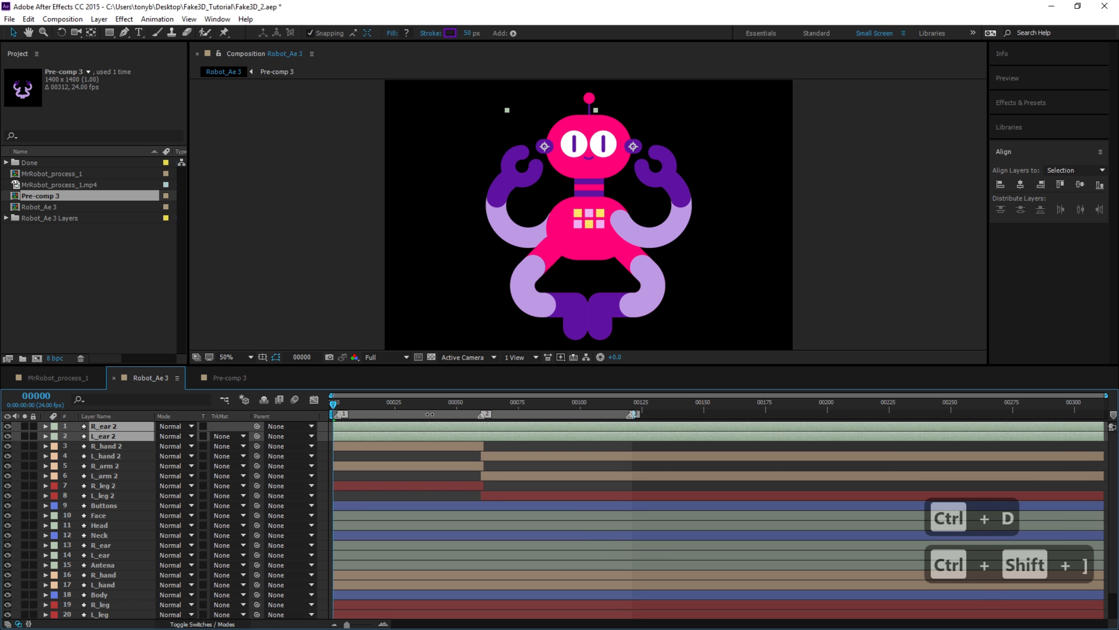
# Trim R_ear 2 to end at frame 60 and L_ear 2 to start at frame 60.
pyautogui.moveTo(469, 402); pyautogui.dragTo(480, 403)
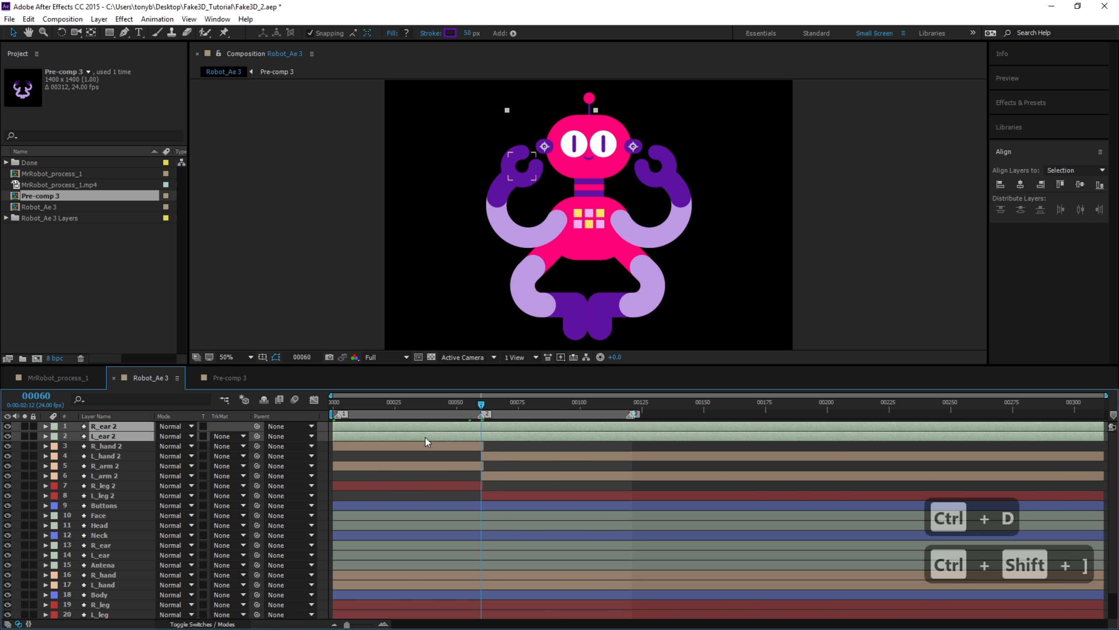
pyautogui.click(496, 444)
pyautogui.click(492, 425)
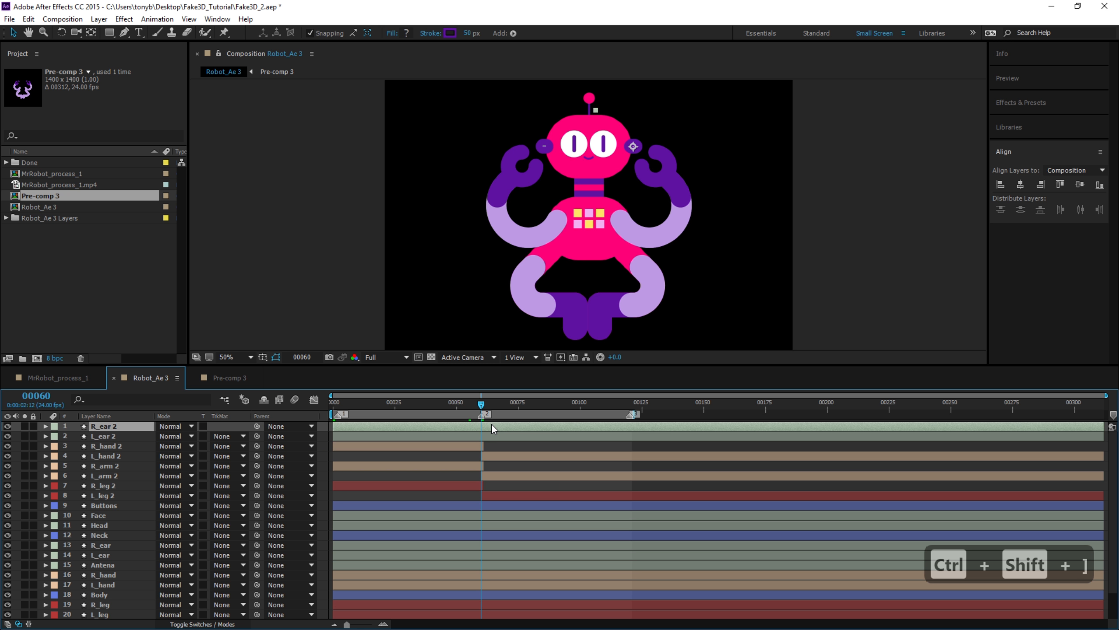
pyautogui.hotkey('alt', ']')
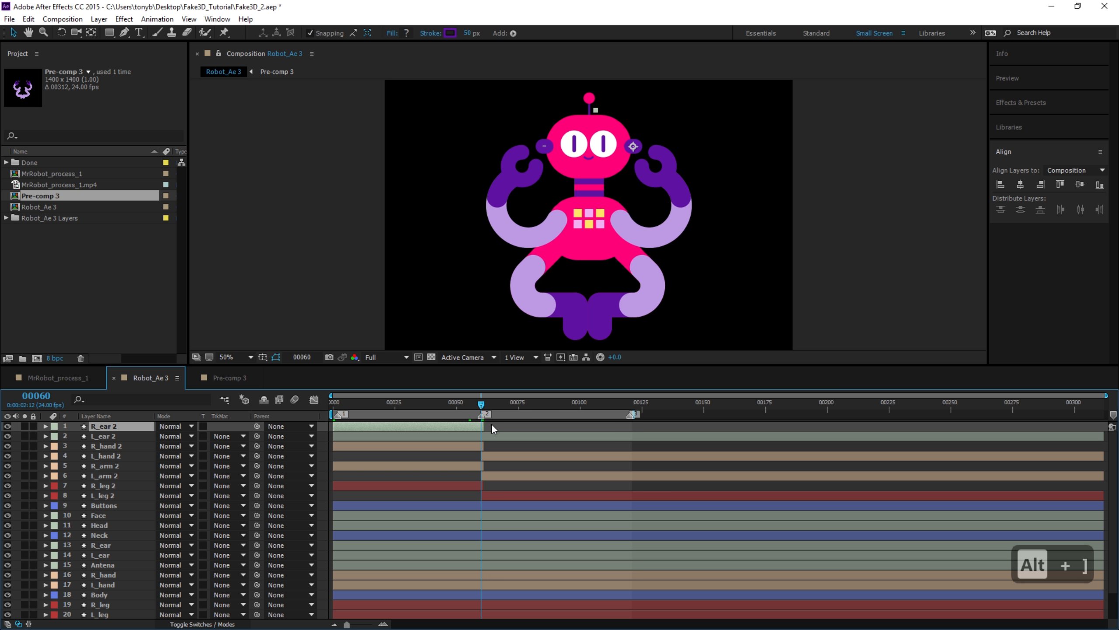
pyautogui.click(500, 437)
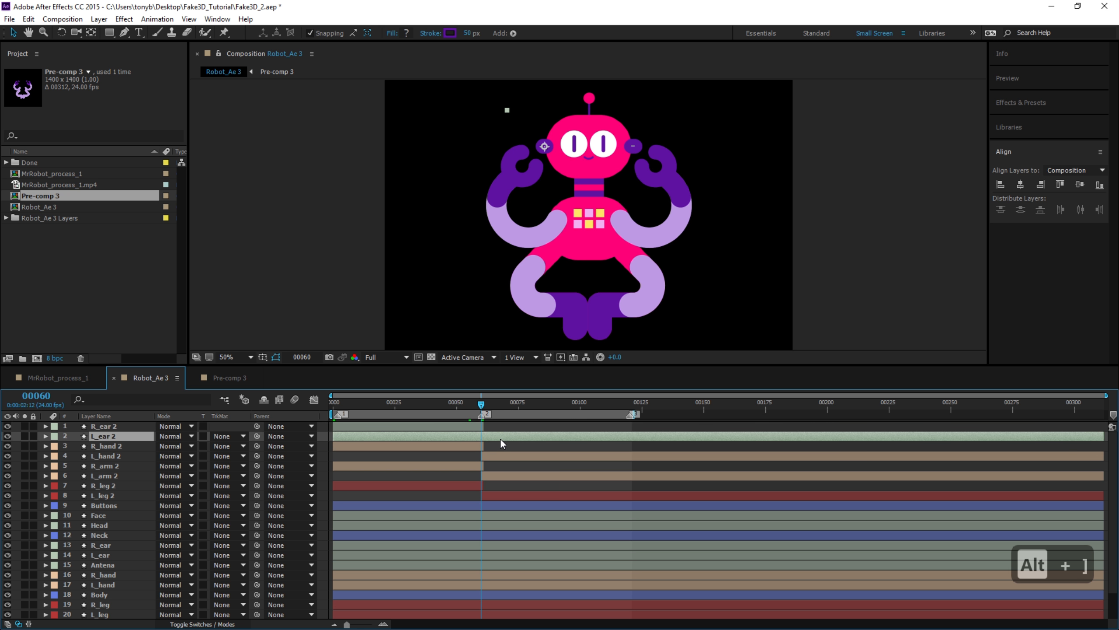
pyautogui.hotkey('alt', '[')
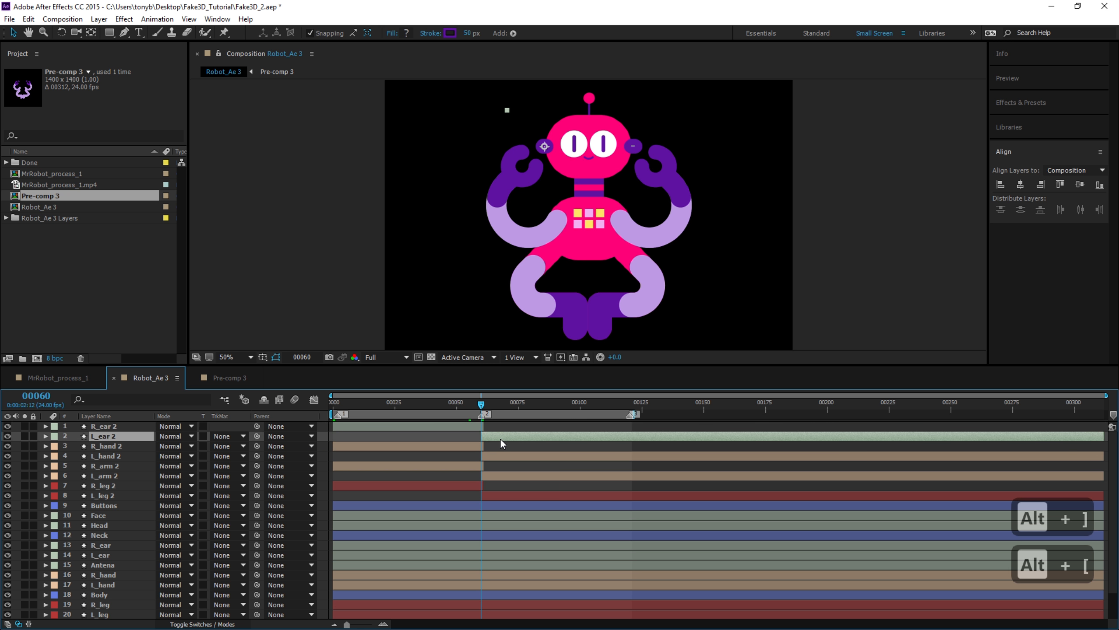
# Move R_ear 2 and L_ear 2 down the stack to sit directly below L_arm 2, and preview the spin.
pyautogui.keyDown('ctrl'); pyautogui.click(114, 427); pyautogui.keyUp('ctrl')
pyautogui.hotkey('ctrl', '[')
pyautogui.hotkey('ctrl', '[')
pyautogui.hotkey('ctrl', '[')
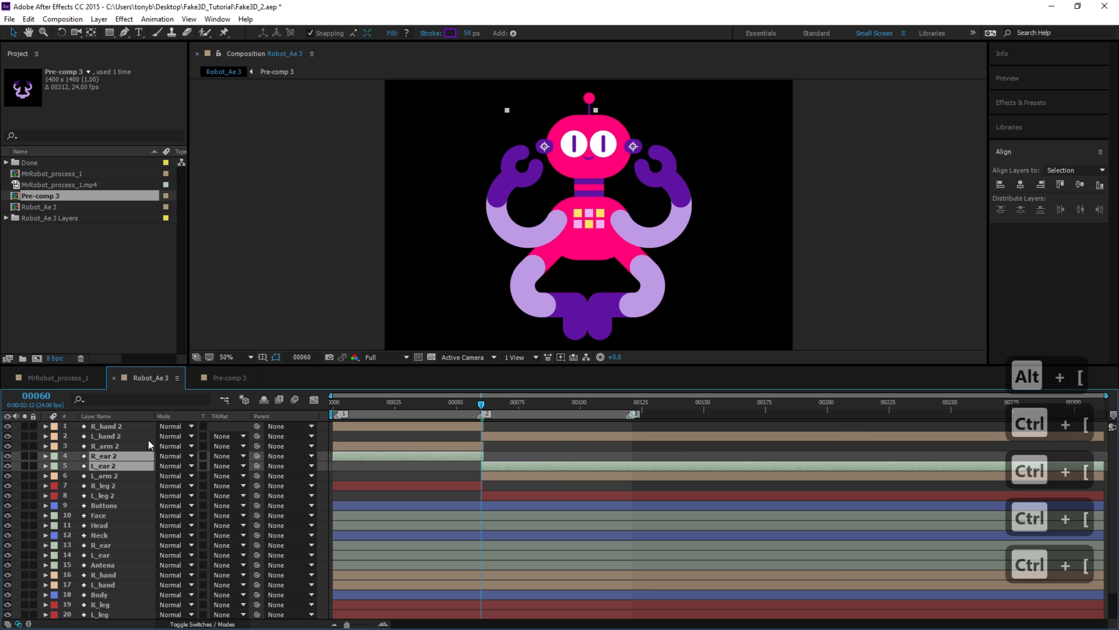
pyautogui.hotkey('ctrl', '[')
pyautogui.press('space')
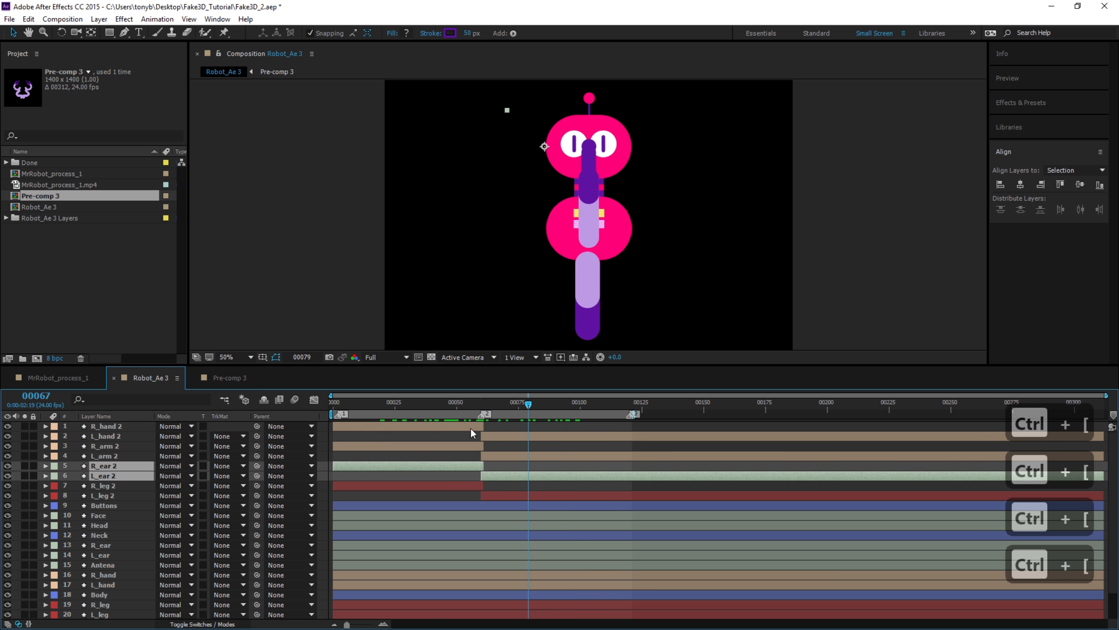
pyautogui.press('space')
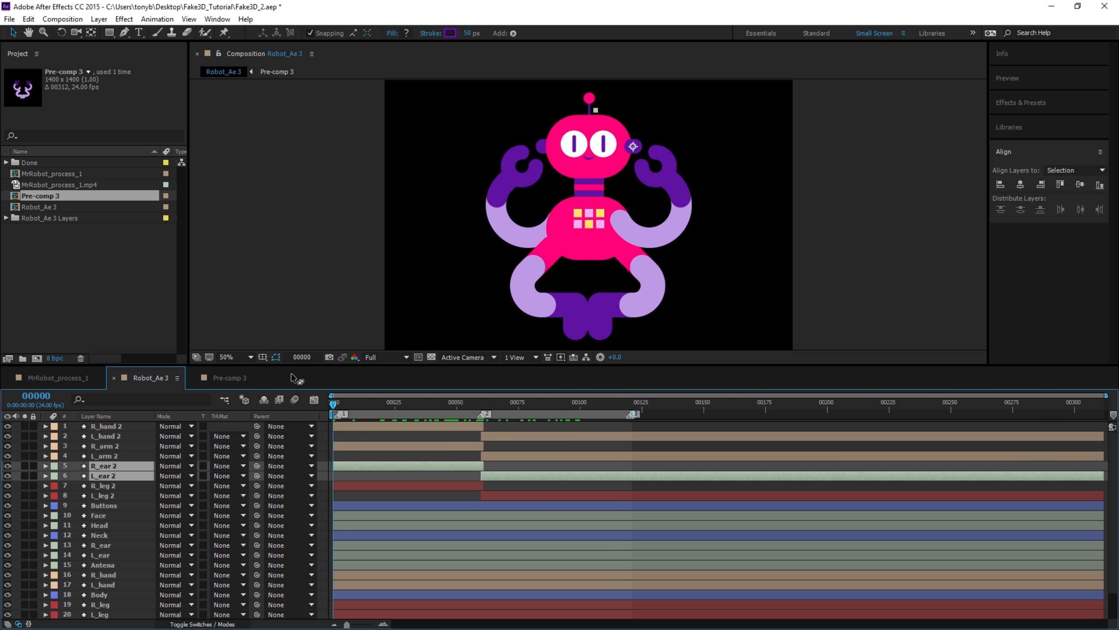
# Enlarge the timeline area and add a new null object to the Robot_Ae 3 composition.
pyautogui.moveTo(291, 366); pyautogui.dragTo(295, 277)
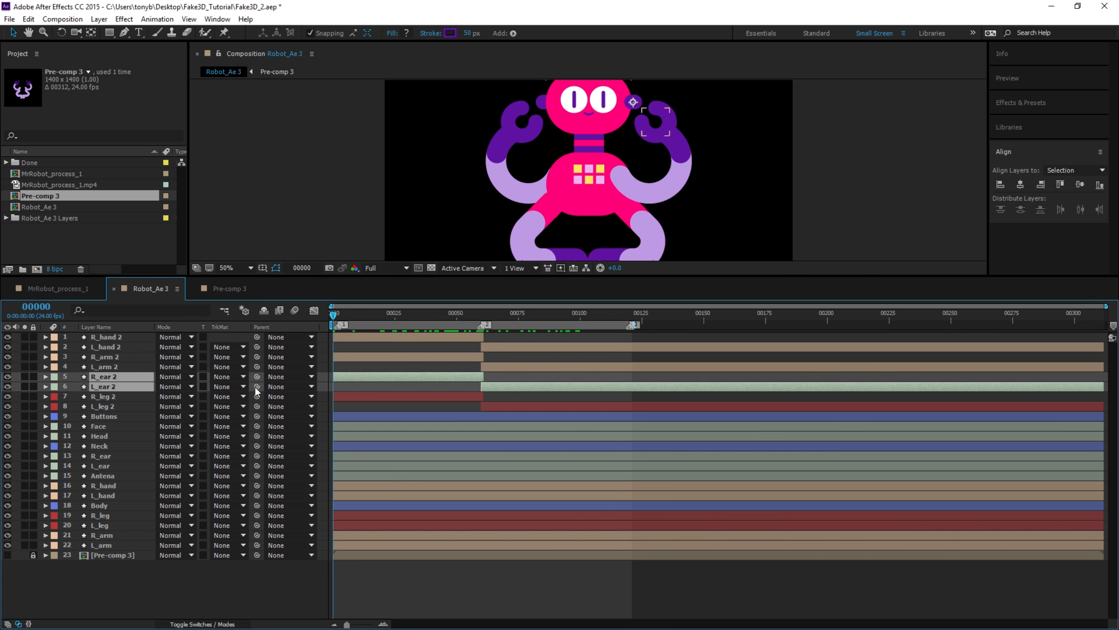
pyautogui.rightClick(98, 587)
pyautogui.moveTo(147, 468)
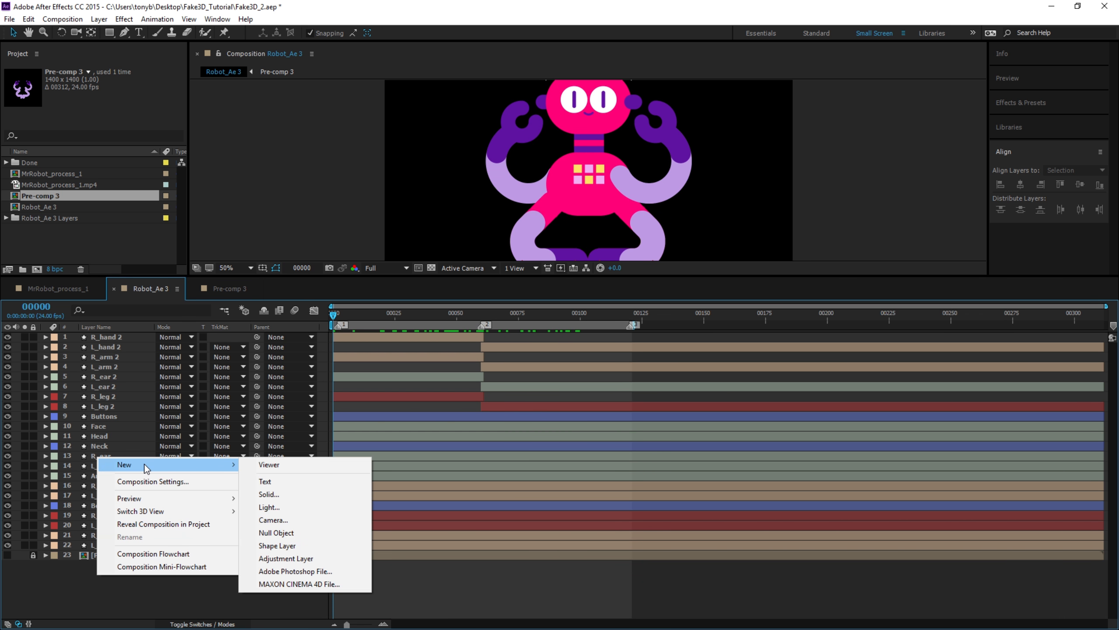
pyautogui.click(278, 533)
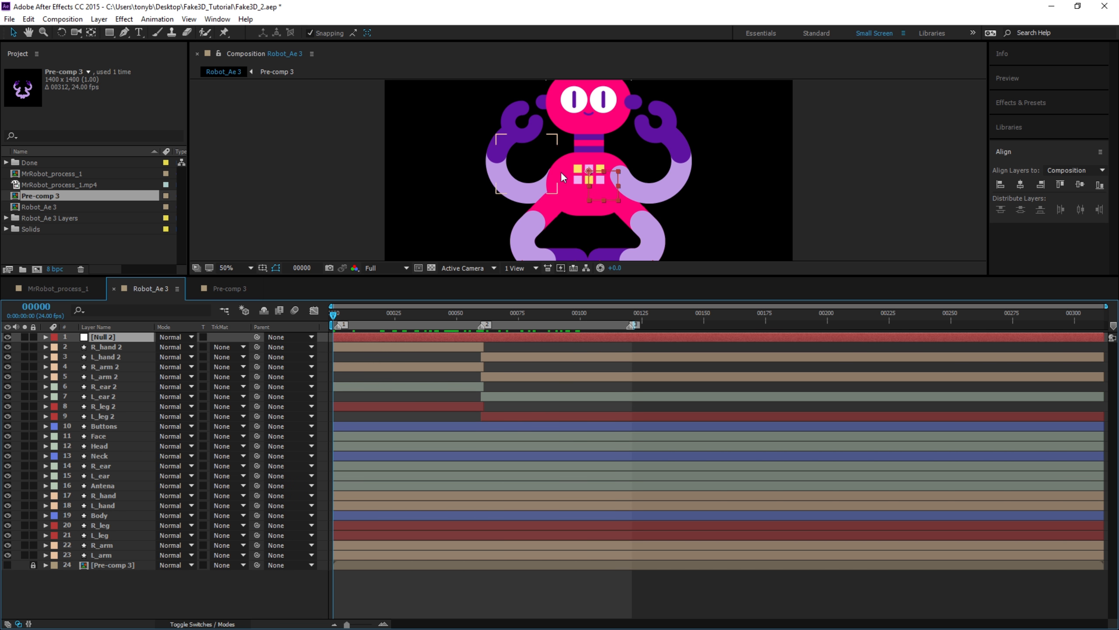
# Centre the null's anchor point within the null and align the null to the composition's horizontal centre.
pyautogui.click(91, 35)
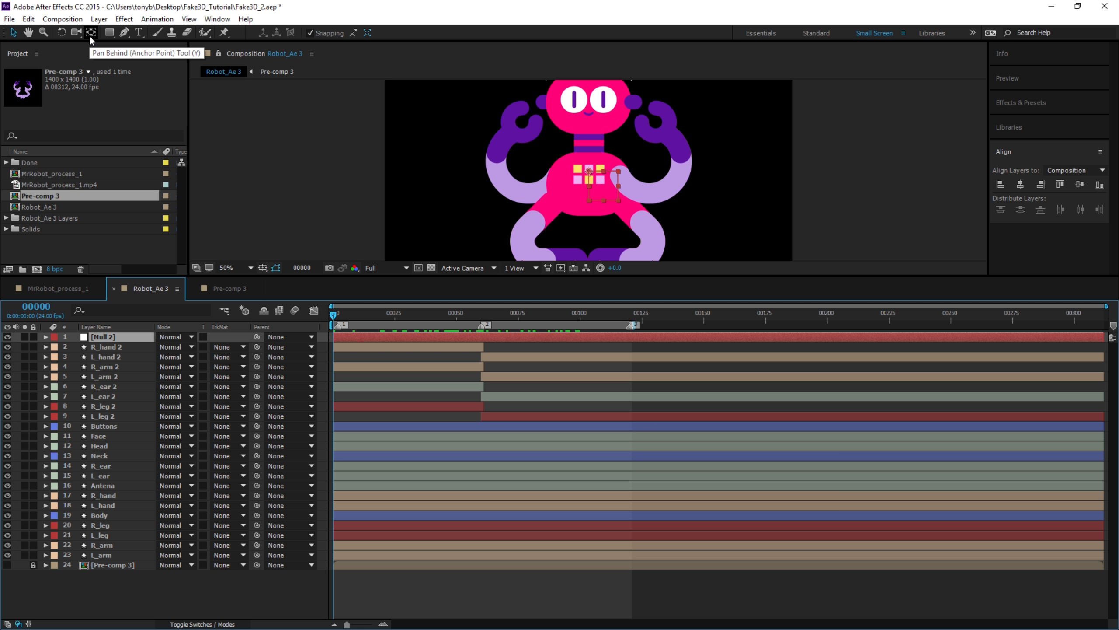
pyautogui.hotkey('ctrl', 'alt', 'Home')
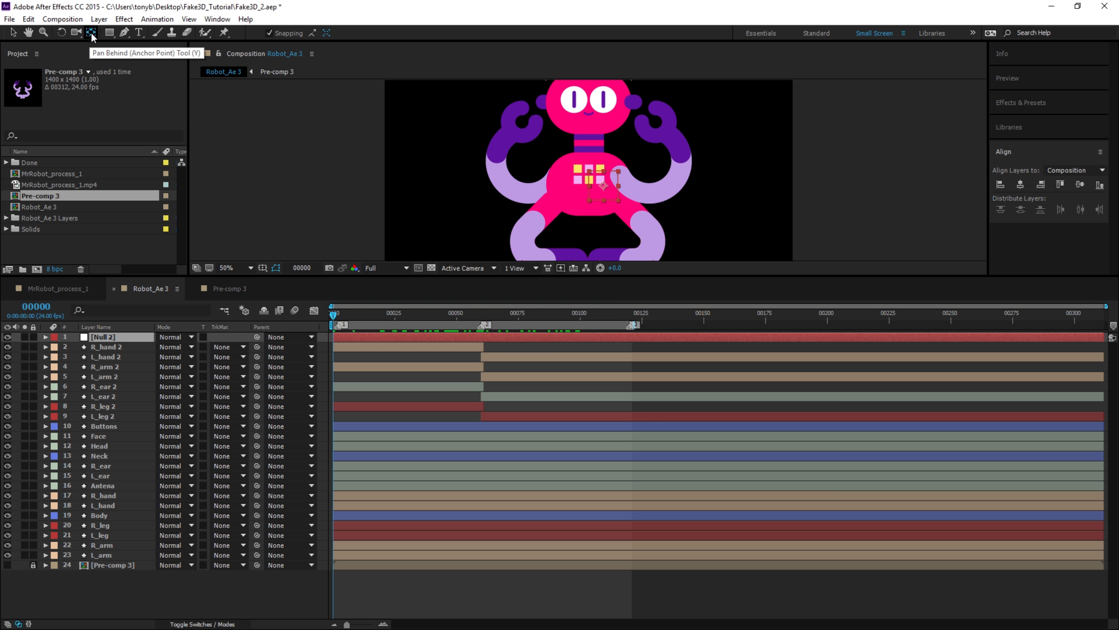
pyautogui.click(1020, 184)
pyautogui.click(99, 338)
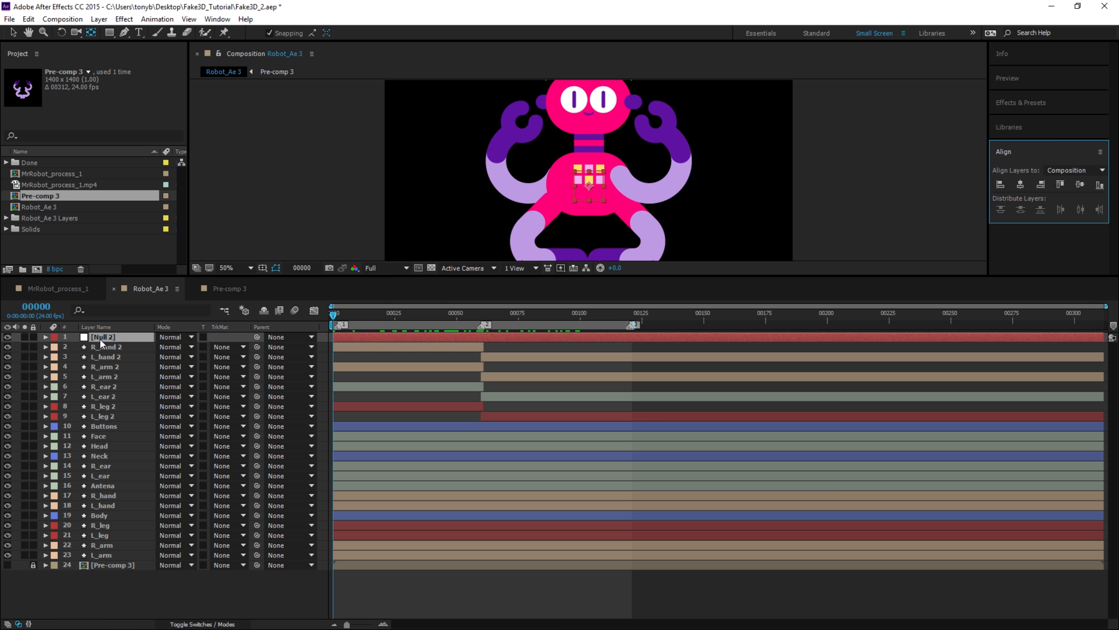
# Nudge the null straight up from the robot's chest to the middle of the face, at position 700, 454.
pyautogui.hotkey('shift', 'Up')
pyautogui.hotkey('shift', 'Up')
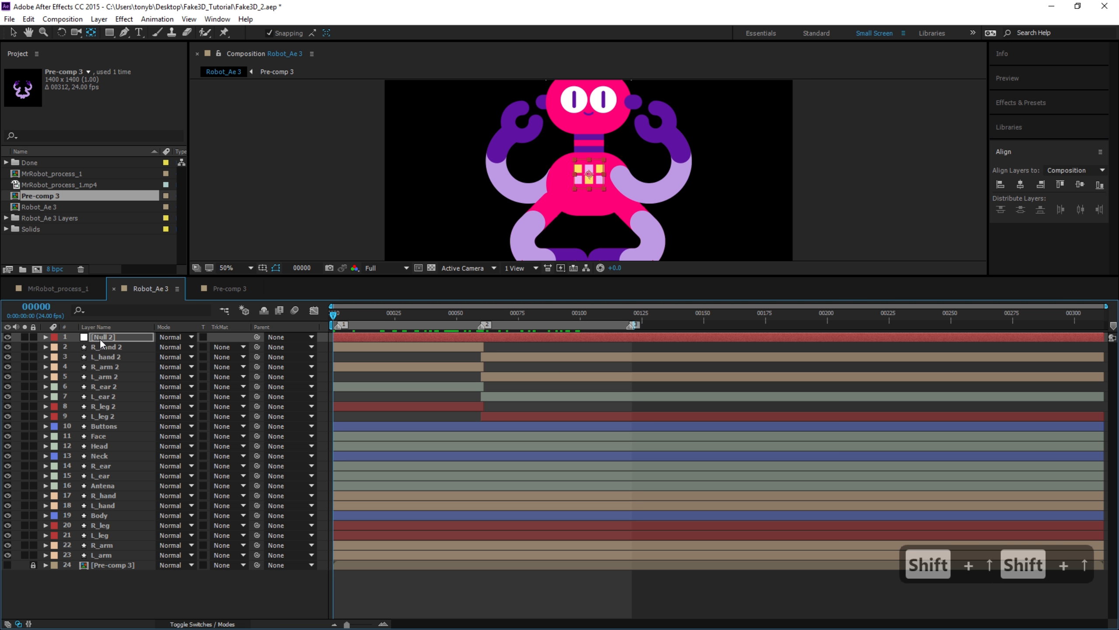
pyautogui.hotkey('shift', 'Up')
pyautogui.hotkey('shift', 'Up')
pyautogui.hotkey('shift', 'Up')
pyautogui.hotkey('shift', 'Up')
pyautogui.hotkey('shift', 'Up')
pyautogui.hotkey('shift', 'Up')
pyautogui.hotkey('shift', 'Up')
pyautogui.hotkey('shift', 'Up')
pyautogui.hotkey('shift', 'Up')
pyautogui.hotkey('shift', 'Up')
pyautogui.hotkey('shift', 'Up')
pyautogui.hotkey('shift', 'Up')
pyautogui.hotkey('shift', 'Up')
pyautogui.hotkey('shift', 'Up')
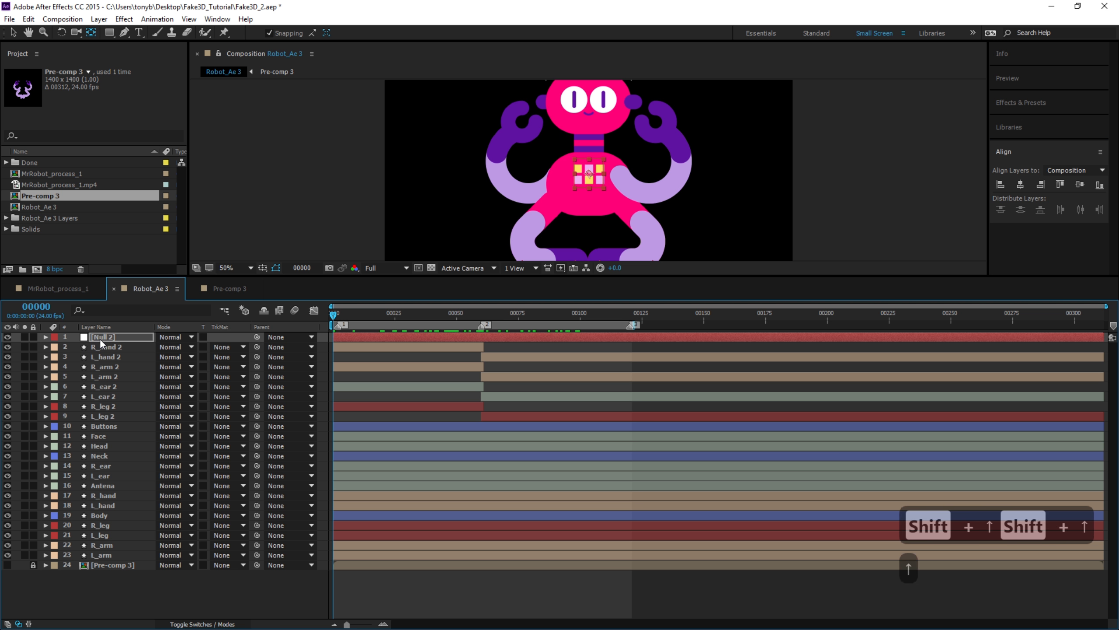
pyautogui.hotkey('shift', 'Up')
pyautogui.hotkey('shift', 'Up')
pyautogui.hotkey('shift', 'Up')
pyautogui.hotkey('shift', 'Up')
pyautogui.hotkey('shift', 'Up')
pyautogui.hotkey('shift', 'Up')
pyautogui.hotkey('shift', 'Up')
pyautogui.hotkey('shift', 'Up')
pyautogui.hotkey('shift', 'Up')
pyautogui.hotkey('shift', 'Up')
pyautogui.hotkey('shift', 'Up')
pyautogui.hotkey('shift', 'Up')
pyautogui.hotkey('shift', 'Up')
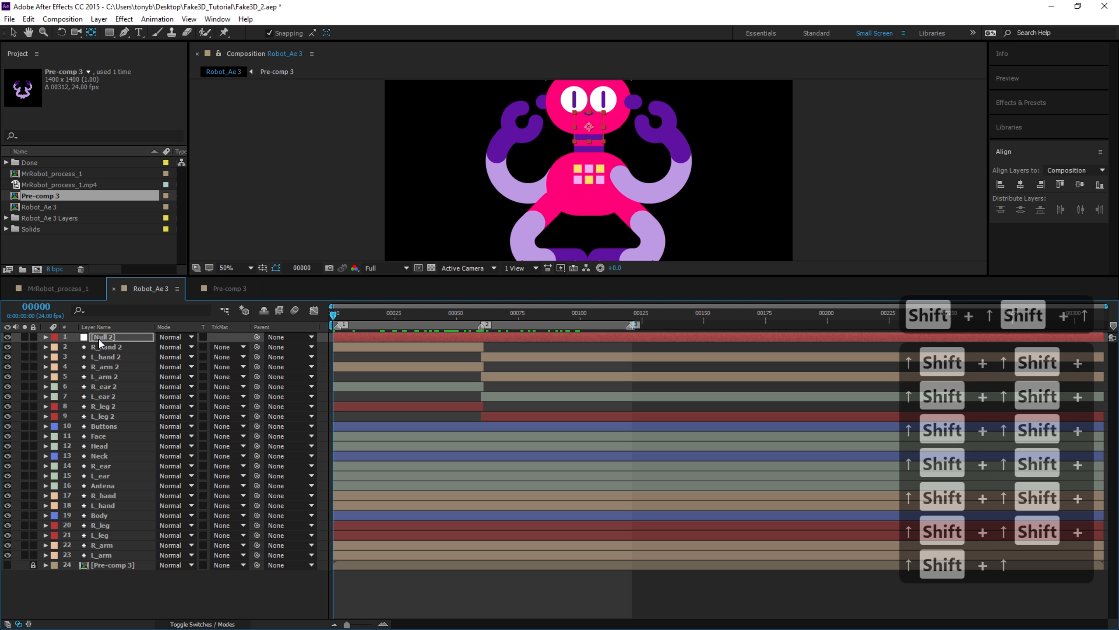
pyautogui.hotkey('shift', 'Up')
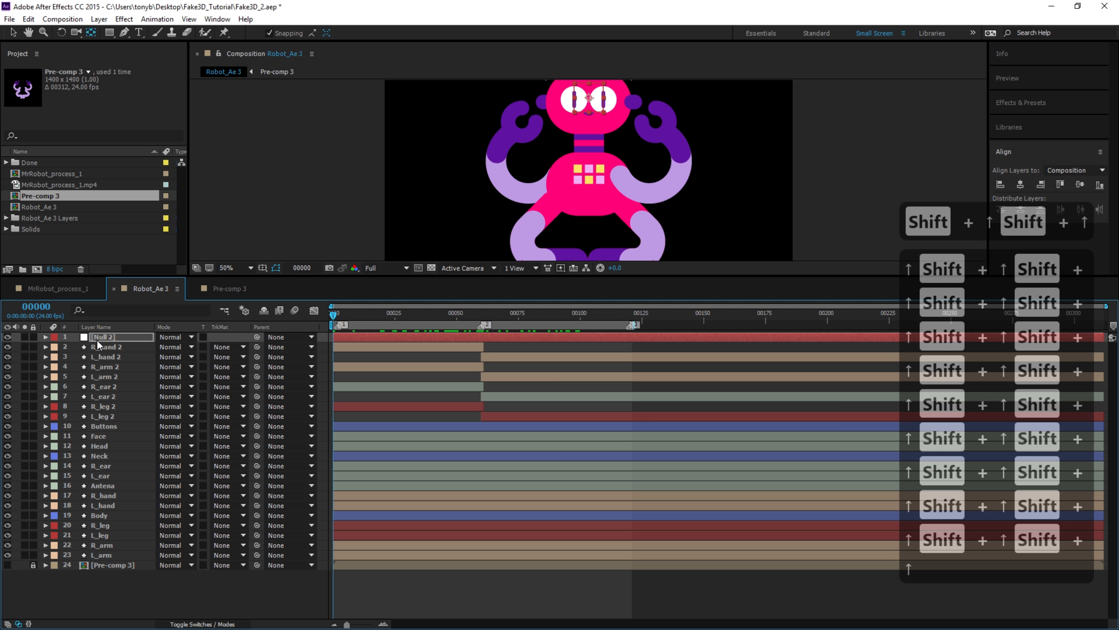
pyautogui.press('Down')
pyautogui.press('Down')
pyautogui.press('Down')
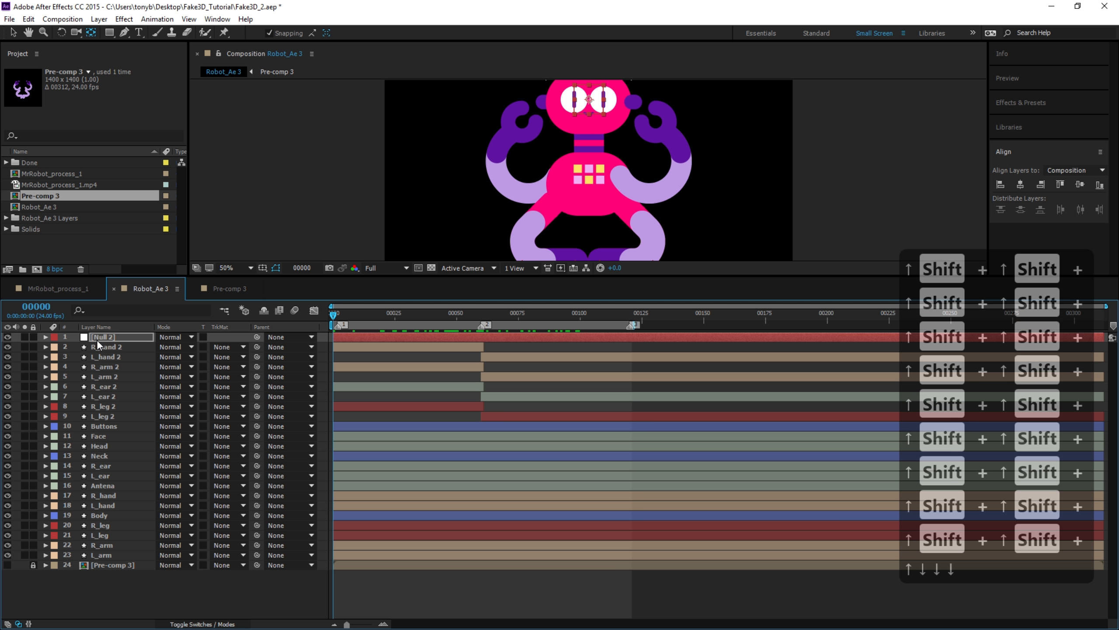
# Parent the Face and Buttons layers to the Null 2 layer.
pyautogui.click(110, 434)
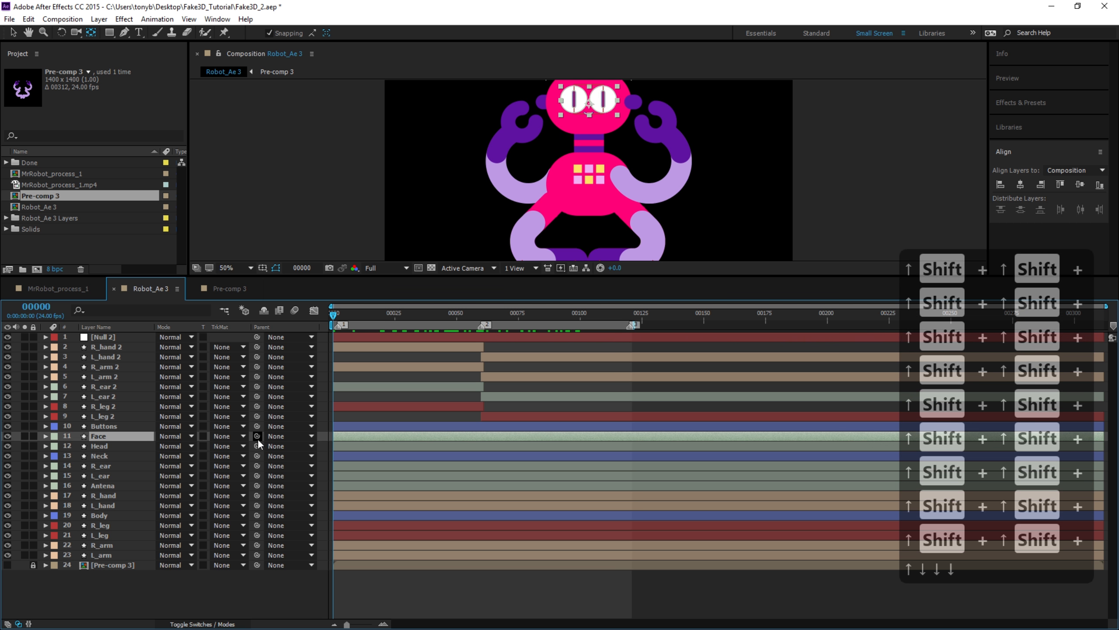
pyautogui.moveTo(258, 438); pyautogui.dragTo(103, 338)
pyautogui.click(98, 447)
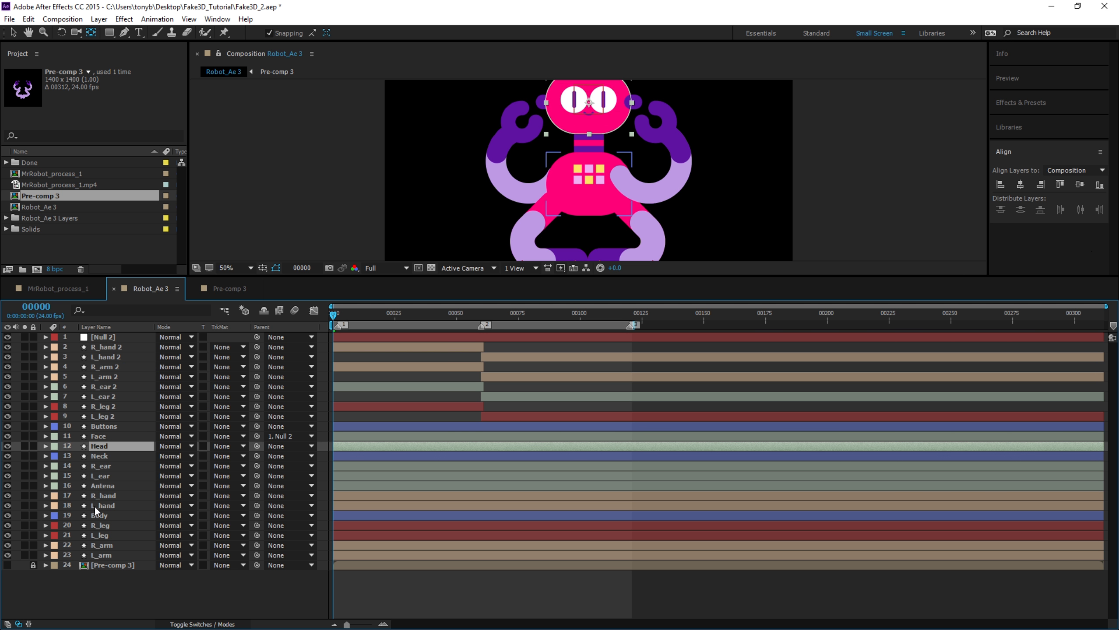
pyautogui.click(106, 426)
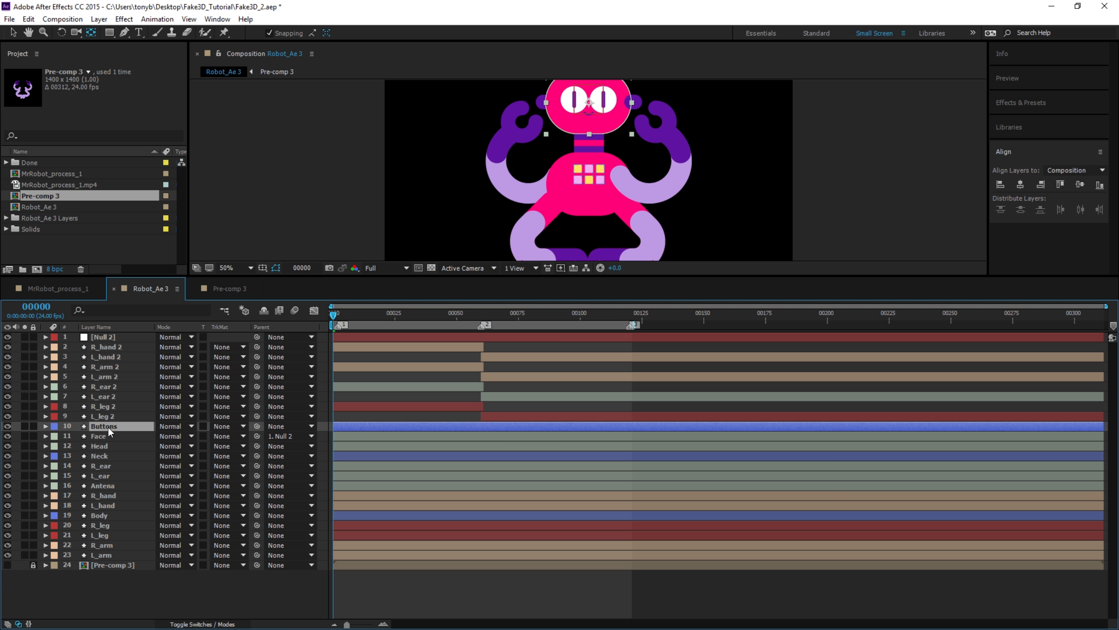
pyautogui.moveTo(257, 426); pyautogui.dragTo(112, 335)
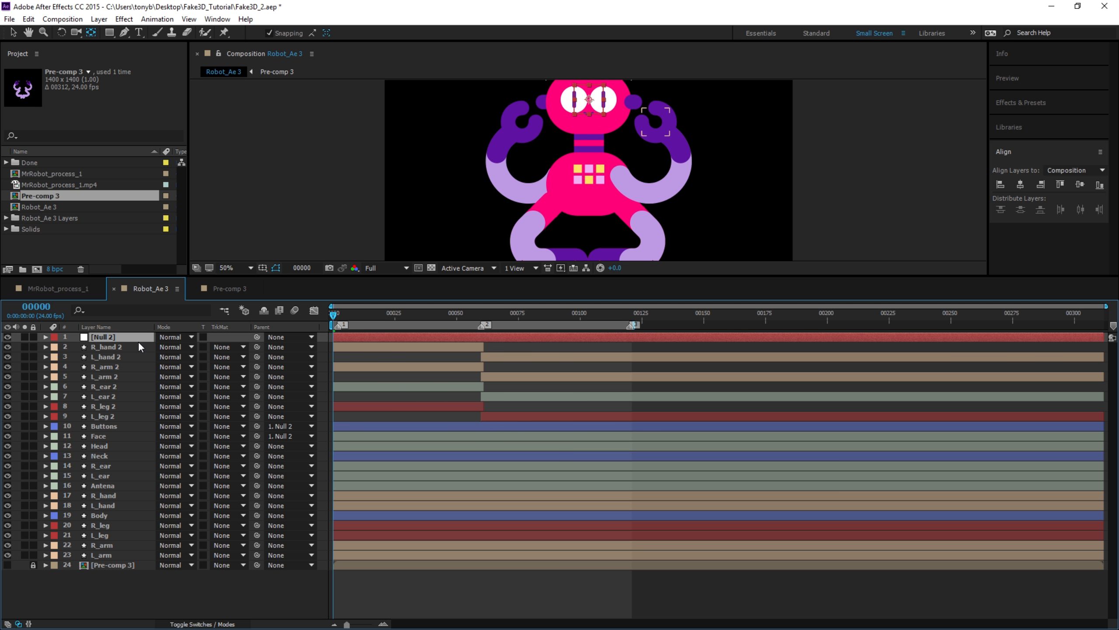
# Reveal the null's Position property and set a keyframe for it at frame 0.
pyautogui.hotkey('shift', 'Right')
pyautogui.hotkey('shift', 'Left')
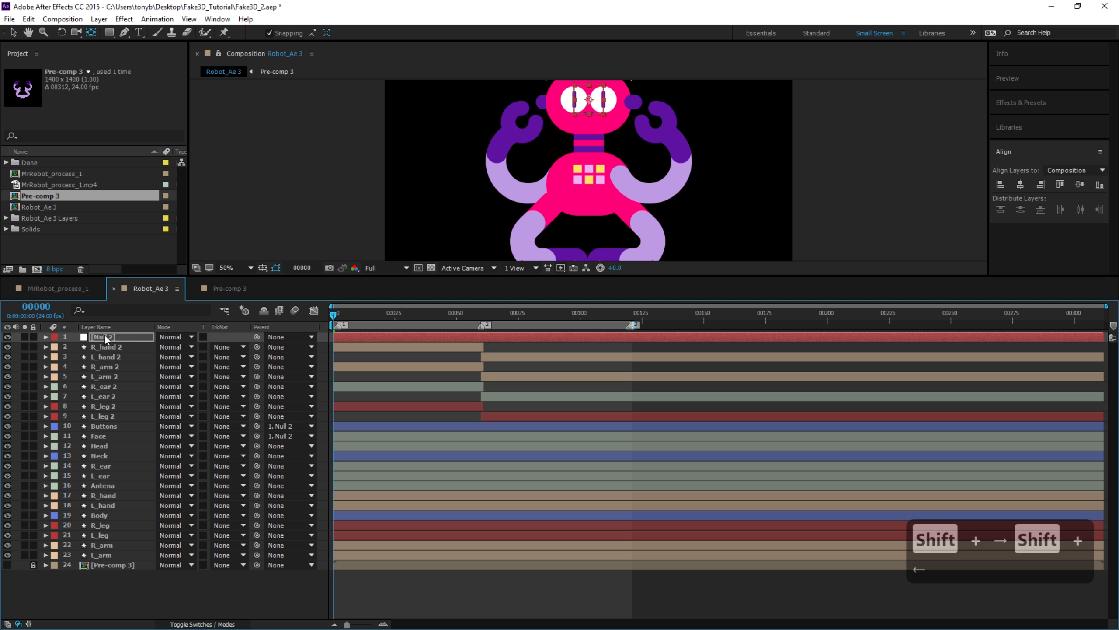
pyautogui.press('p')
pyautogui.click(49, 349)
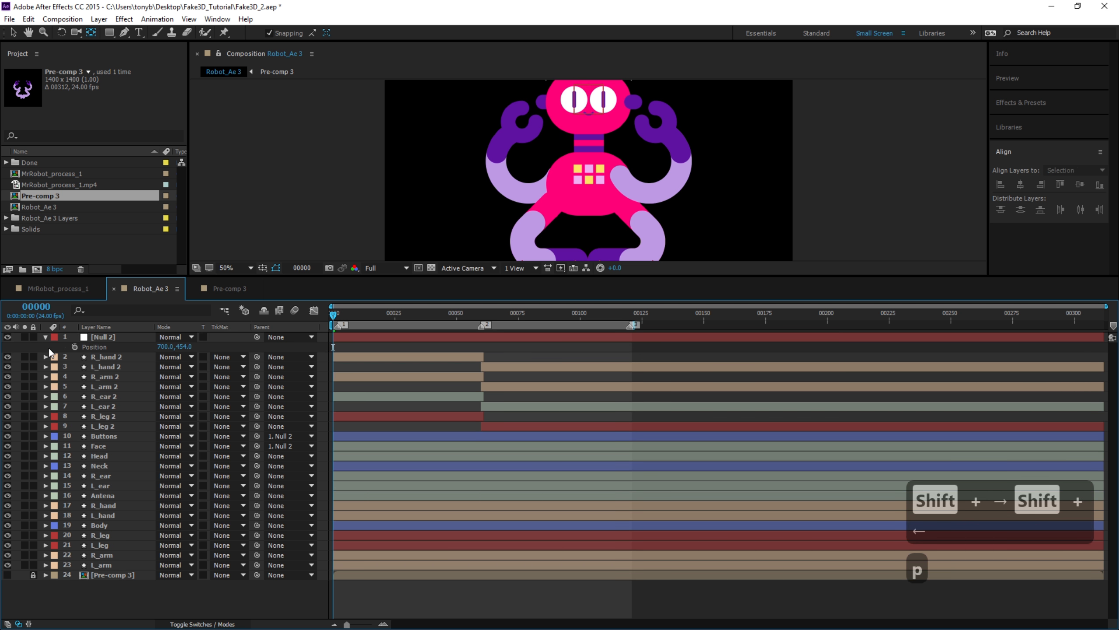
pyautogui.click(73, 347)
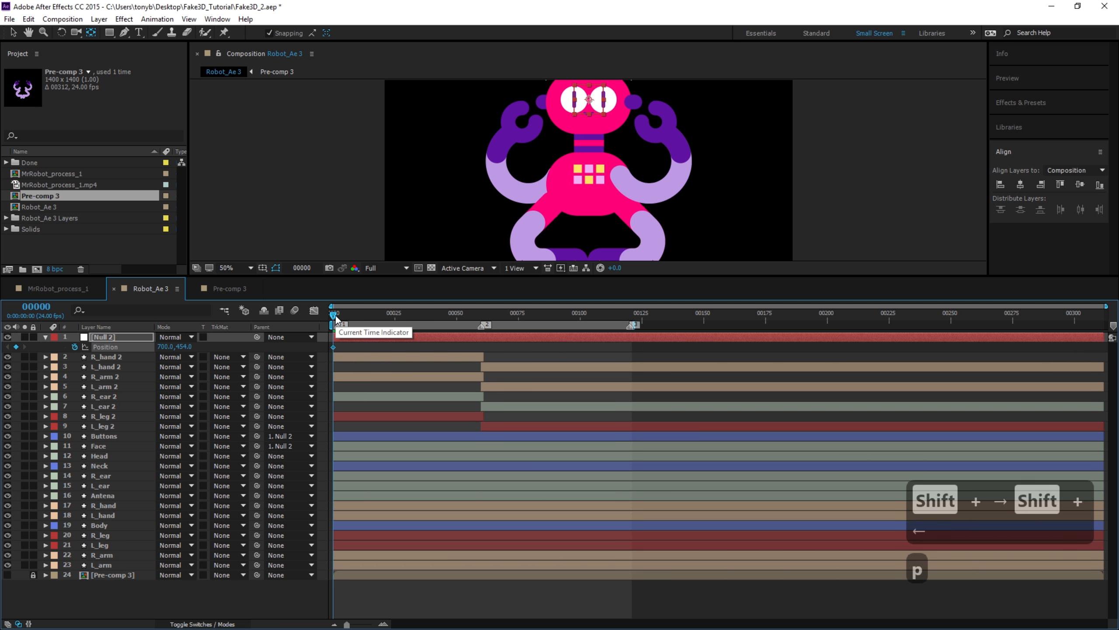
# At frame 30, nudge the null left to position 456, 454 so the face and buttons leave the body.
pyautogui.moveTo(336, 315); pyautogui.dragTo(411, 322)
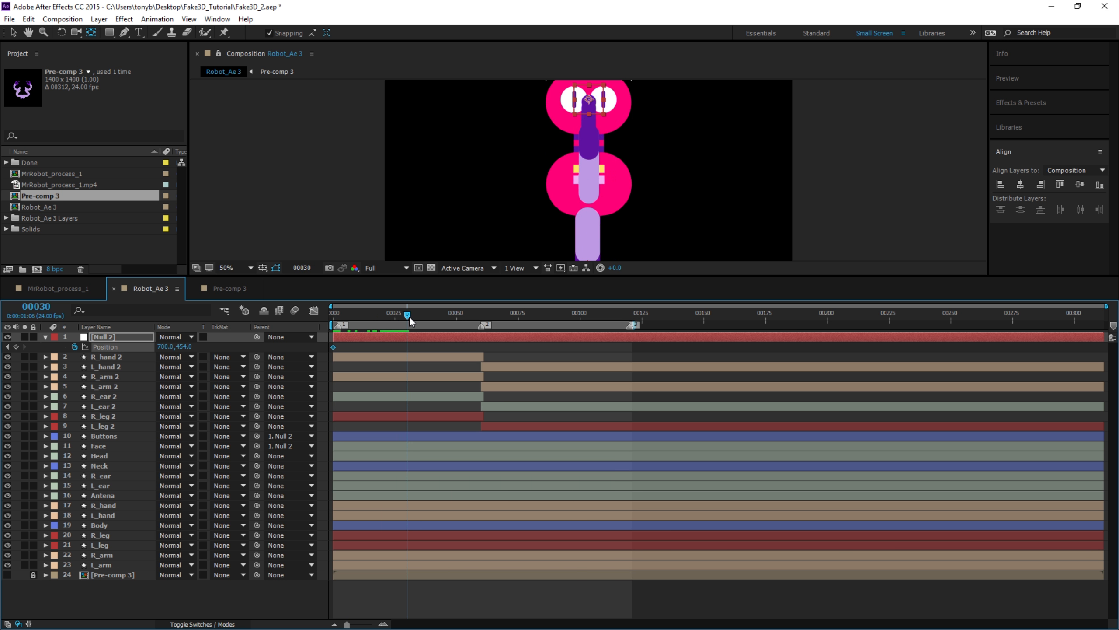
pyautogui.hotkey('shift', 'Left')
pyautogui.hotkey('shift', 'Left')
pyautogui.hotkey('shift', 'Left')
pyautogui.hotkey('shift', 'Left')
pyautogui.hotkey('shift', 'Left')
pyautogui.hotkey('shift', 'Left')
pyautogui.hotkey('shift', 'Left')
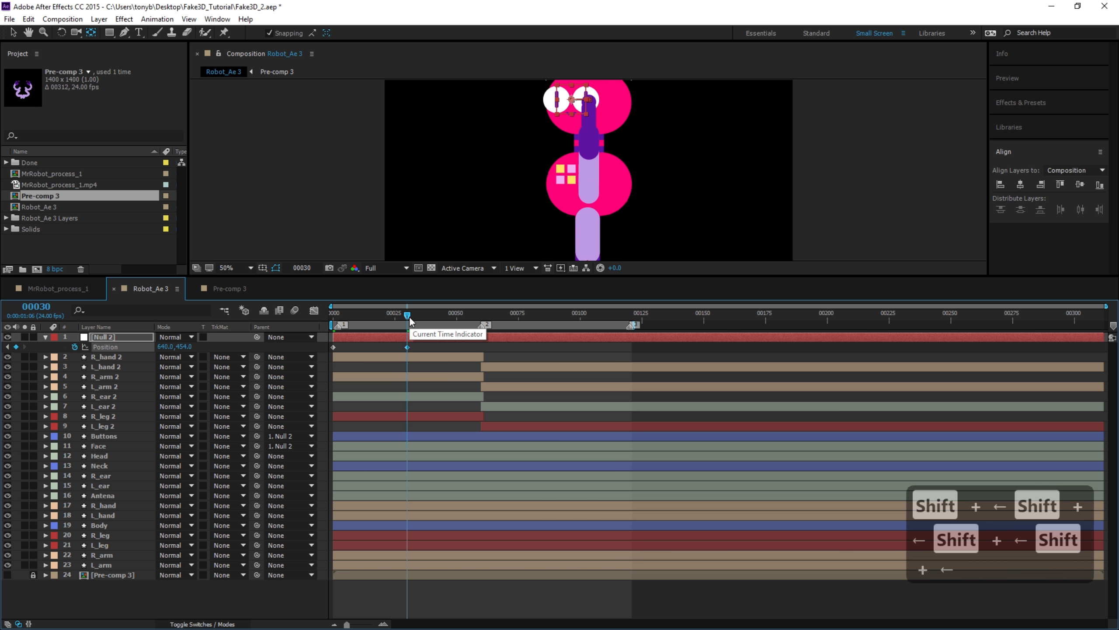
pyautogui.hotkey('shift', 'Left')
pyautogui.hotkey('shift', 'Left')
pyautogui.hotkey('shift', 'Left')
pyautogui.hotkey('shift', 'Left')
pyautogui.hotkey('shift', 'Left')
pyautogui.hotkey('shift', 'Left')
pyautogui.hotkey('shift', 'Left')
pyautogui.hotkey('shift', 'Left')
pyautogui.hotkey('shift', 'Left')
pyautogui.hotkey('shift', 'Left')
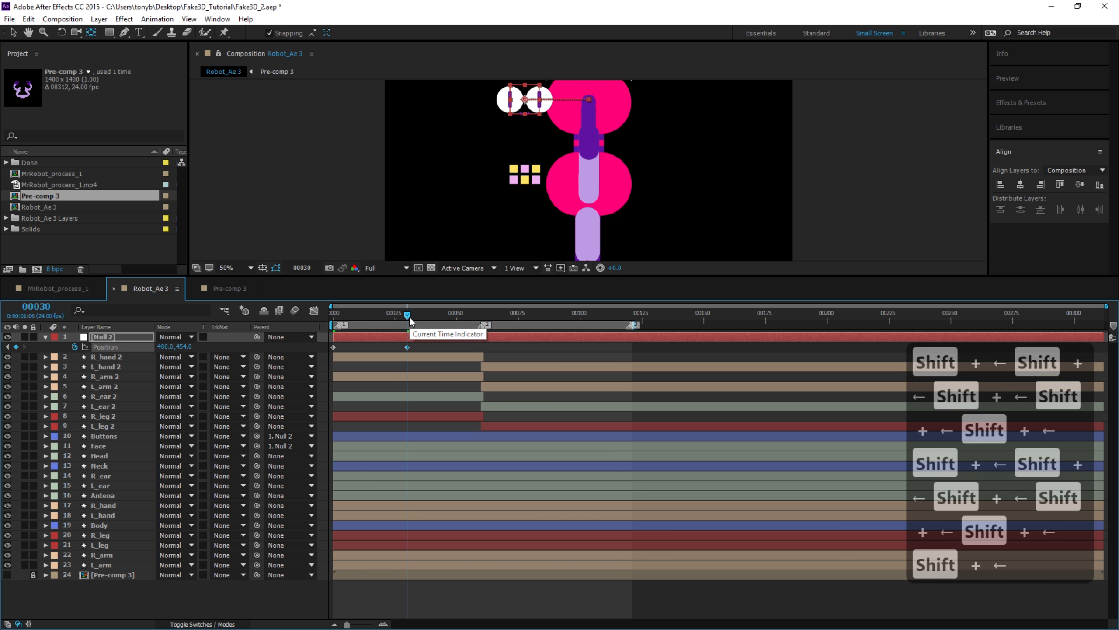
pyautogui.press('Left')
pyautogui.press('Left')
pyautogui.press('Left')
pyautogui.press('Left')
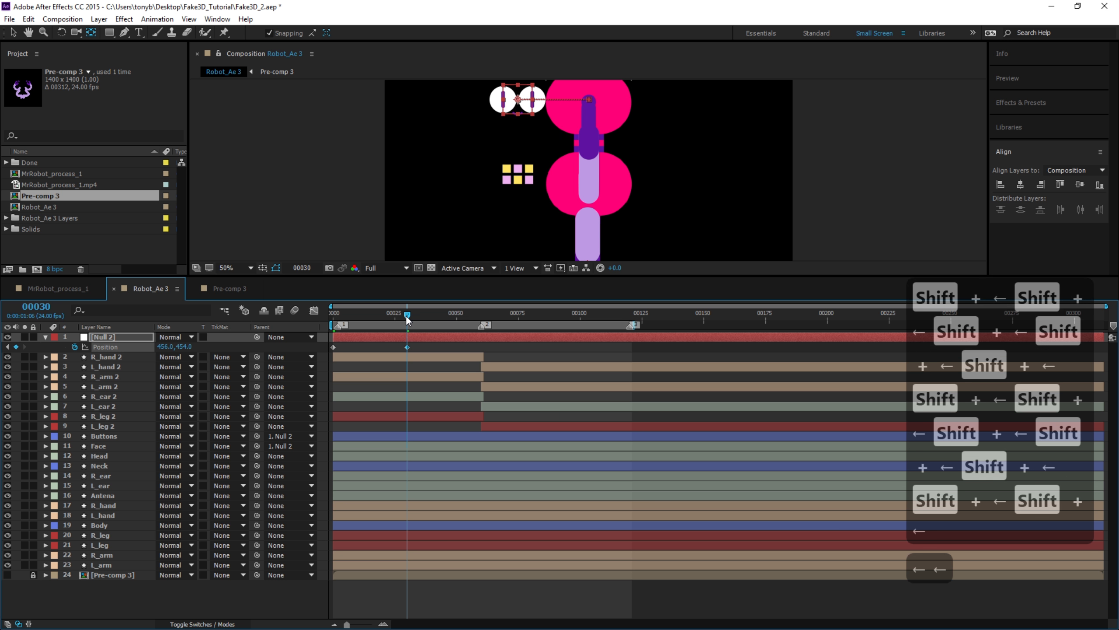
# At frame 31, nudge the null to the opposite side of the body, at position 950, 454.
pyautogui.press('pagedown')
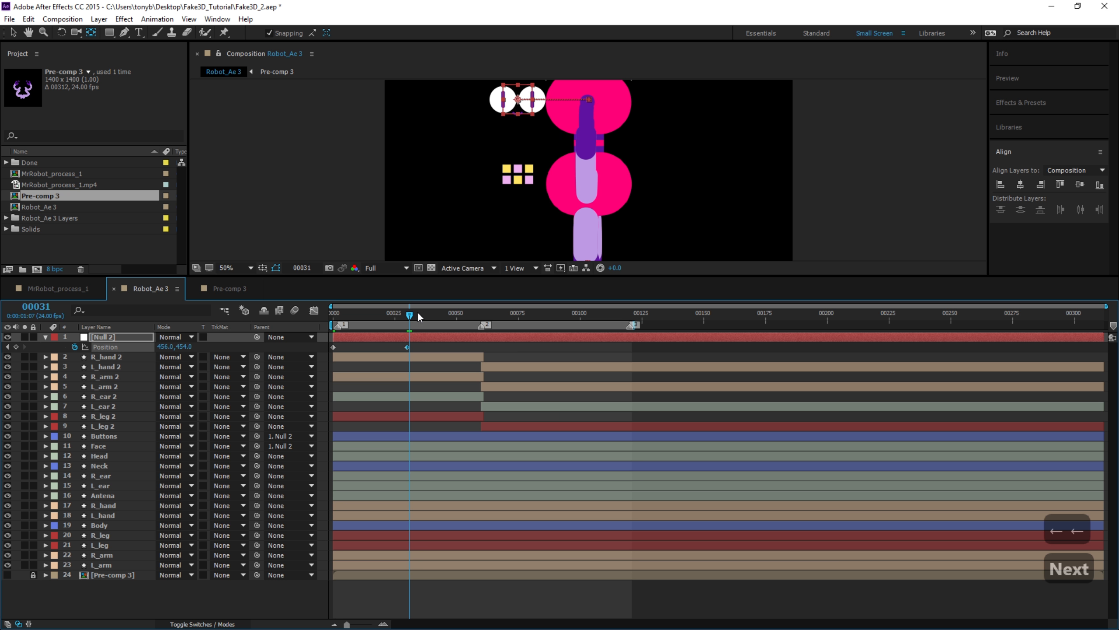
pyautogui.hotkey('shift', 'Right')
pyautogui.hotkey('shift', 'Right')
pyautogui.hotkey('shift', 'Right')
pyautogui.hotkey('shift', 'Right')
pyautogui.hotkey('shift', 'Right')
pyautogui.hotkey('shift', 'Right')
pyautogui.hotkey('shift', 'Right')
pyautogui.hotkey('shift', 'Right')
pyautogui.hotkey('shift', 'Right')
pyautogui.hotkey('shift', 'Right')
pyautogui.hotkey('shift', 'Right')
pyautogui.hotkey('shift', 'Right')
pyautogui.hotkey('shift', 'Right')
pyautogui.hotkey('shift', 'Right')
pyautogui.hotkey('shift', 'Right')
pyautogui.hotkey('shift', 'Right')
pyautogui.hotkey('shift', 'Right')
pyautogui.hotkey('shift', 'Right')
pyautogui.hotkey('shift', 'Right')
pyautogui.hotkey('shift', 'Right')
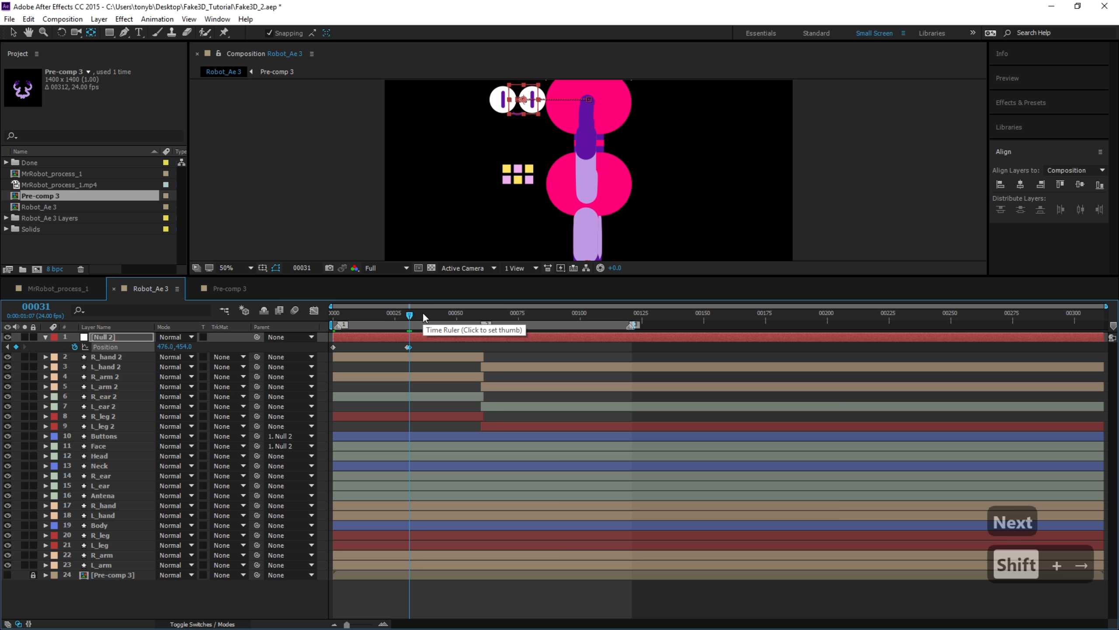
pyautogui.hotkey('shift', 'Right')
pyautogui.hotkey('shift', 'Right')
pyautogui.hotkey('shift', 'Right')
pyautogui.hotkey('shift', 'Right')
pyautogui.hotkey('shift', 'Right')
pyautogui.hotkey('shift', 'Right')
pyautogui.hotkey('shift', 'Right')
pyautogui.hotkey('shift', 'Right')
pyautogui.hotkey('shift', 'Right')
pyautogui.hotkey('shift', 'Right')
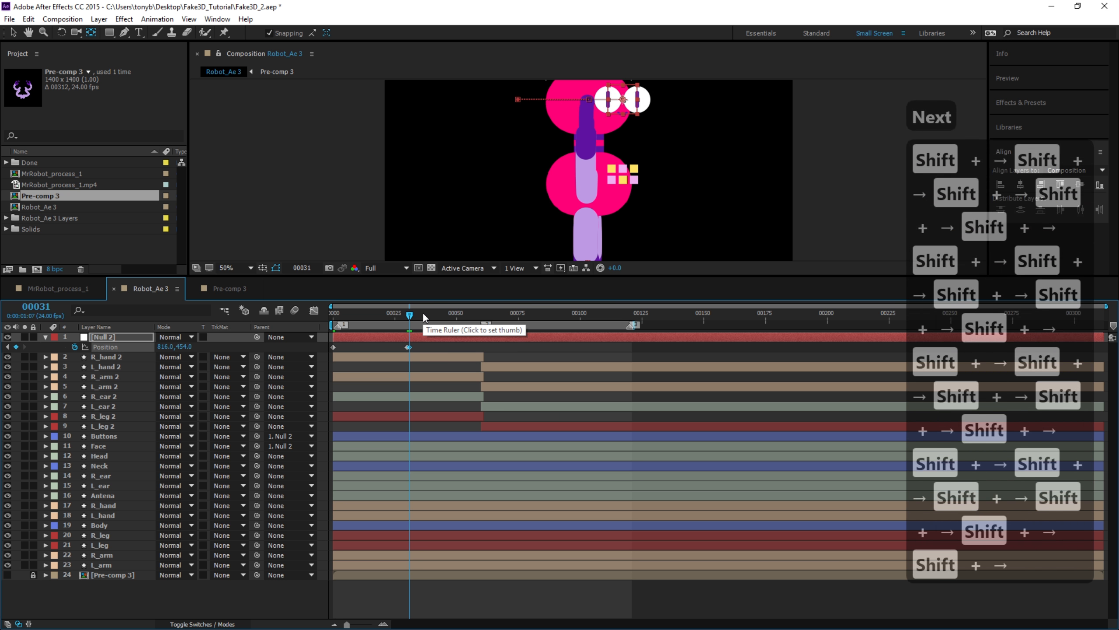
pyautogui.hotkey('shift', 'Right')
pyautogui.hotkey('shift', 'Right')
pyautogui.hotkey('shift', 'Right')
pyautogui.hotkey('shift', 'Right')
pyautogui.hotkey('shift', 'Right')
pyautogui.hotkey('shift', 'Right')
pyautogui.hotkey('shift', 'Right')
pyautogui.hotkey('shift', 'Right')
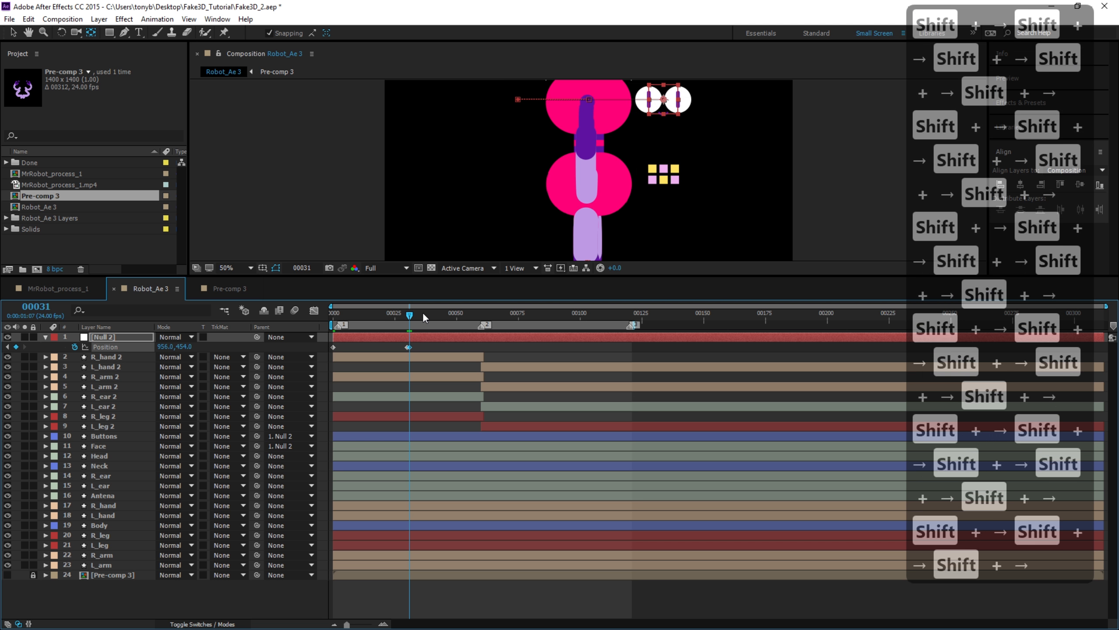
pyautogui.press('Left')
pyautogui.press('Left')
pyautogui.press('Left')
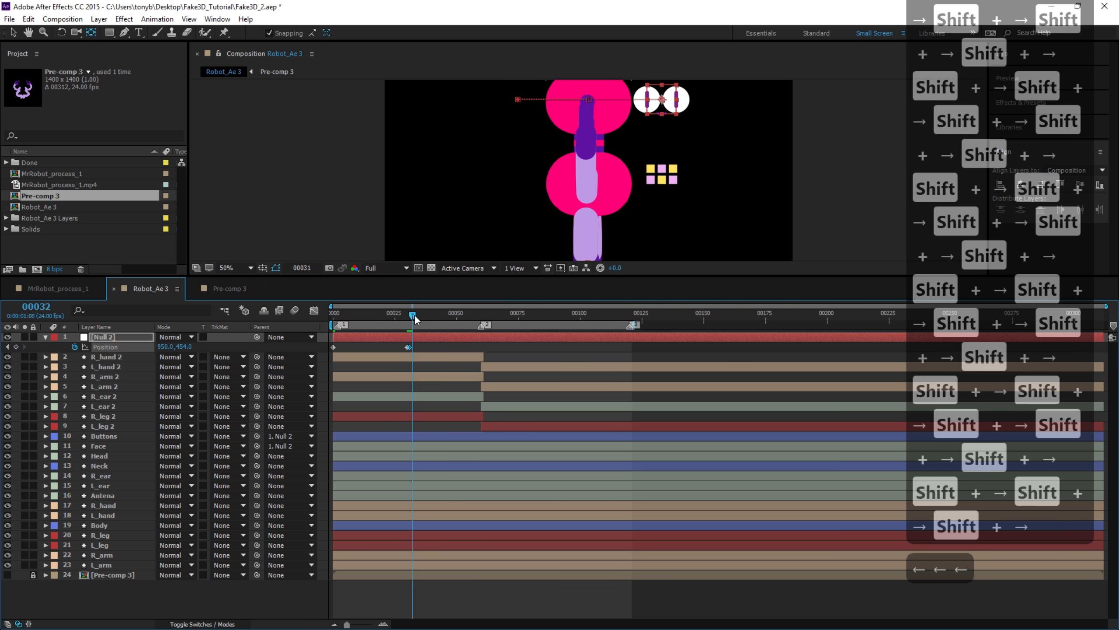
# Copy the null's Position keyframe from frame 31 to frame 90.
pyautogui.moveTo(410, 315); pyautogui.dragTo(555, 327)
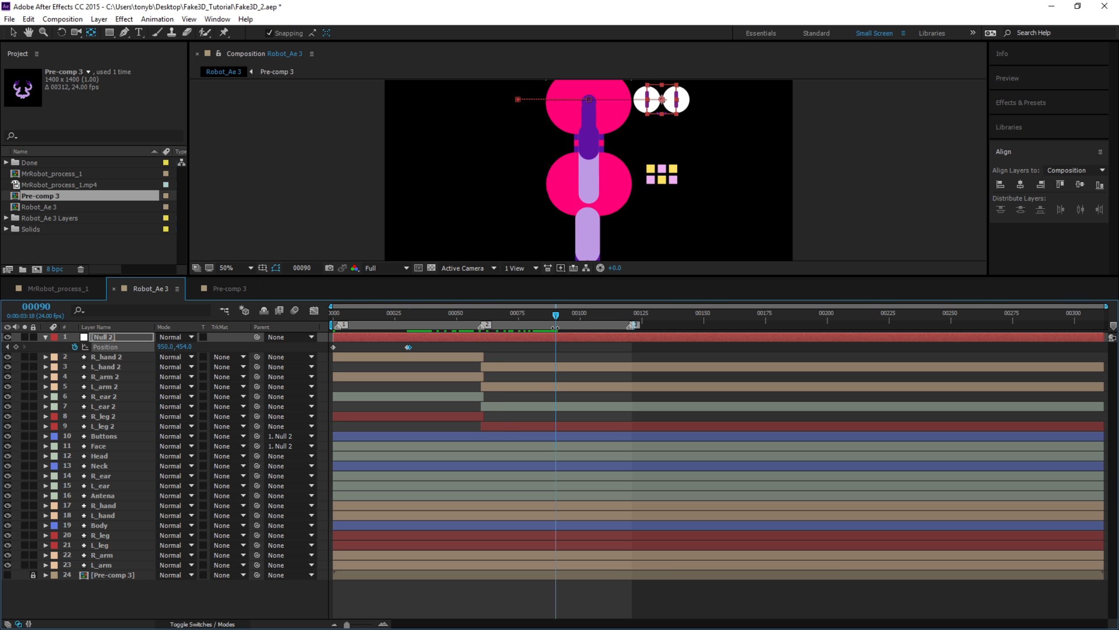
pyautogui.click(416, 351)
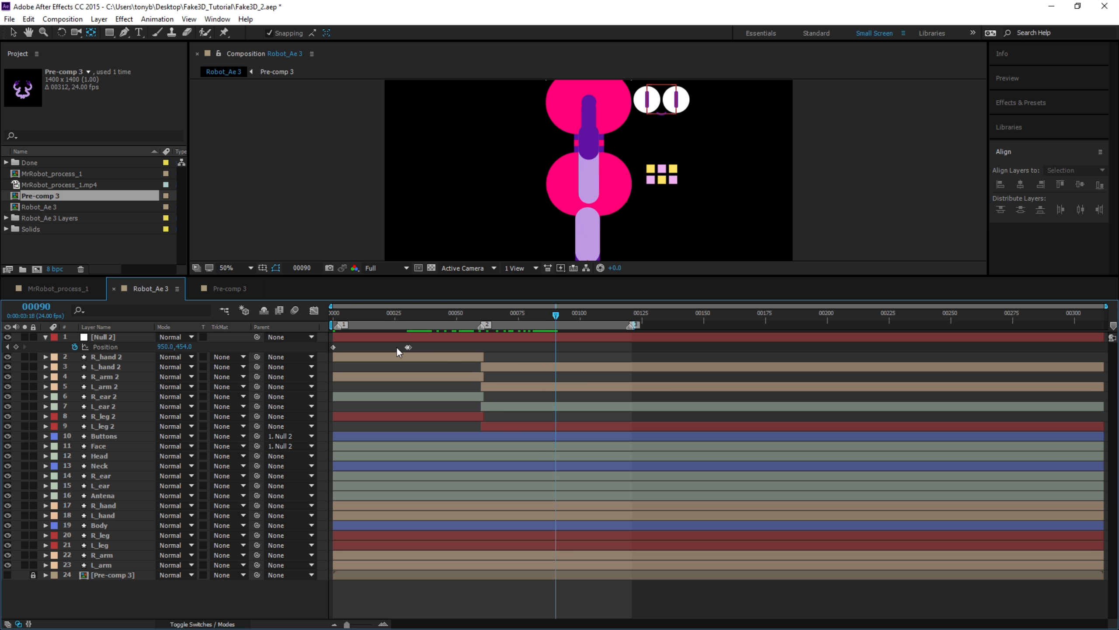
pyautogui.click(408, 347)
pyautogui.hotkey('ctrl', 'c')
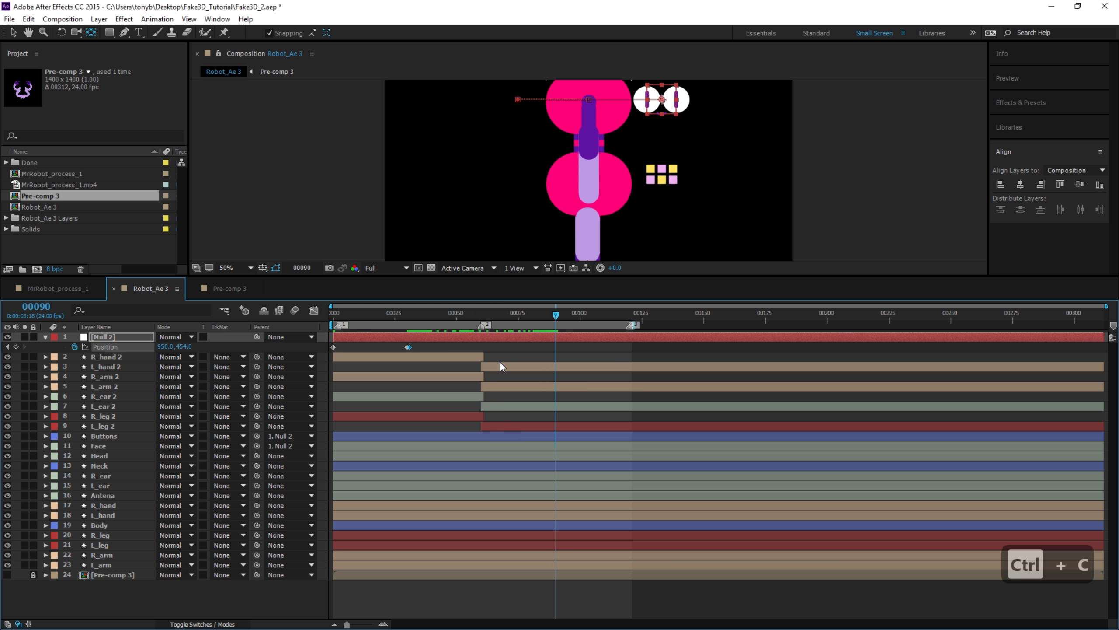
pyautogui.hotkey('ctrl', 'v')
# Copy the null's first Position keyframe to frame 120 and preview the face and buttons motion, returning to frame 0.
pyautogui.moveTo(556, 318); pyautogui.dragTo(631, 322)
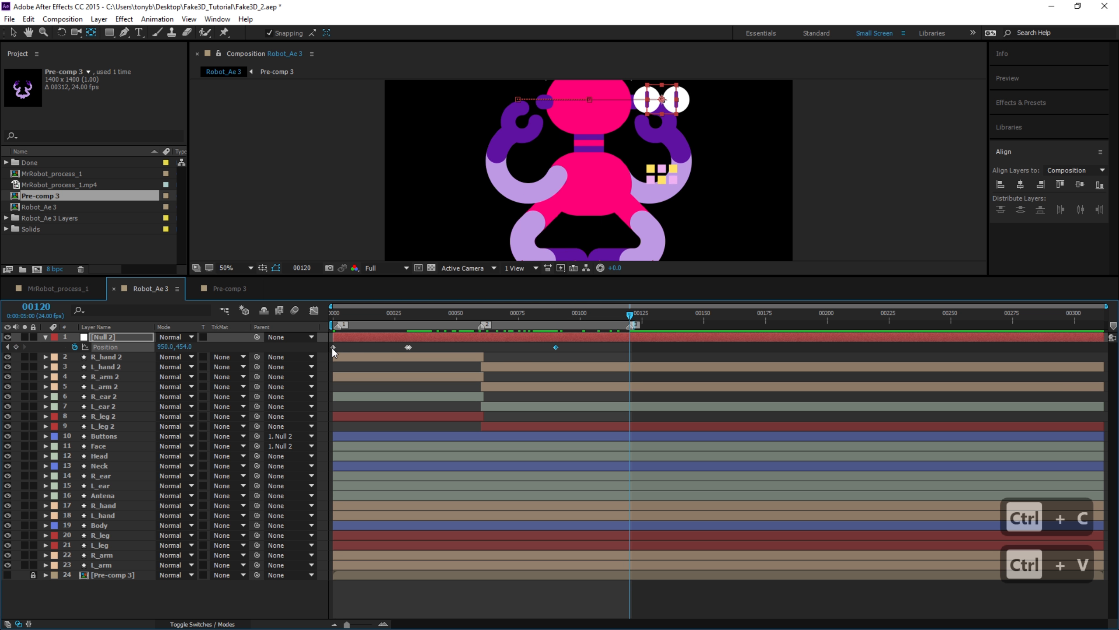
pyautogui.click(333, 347)
pyautogui.hotkey('ctrl', 'c')
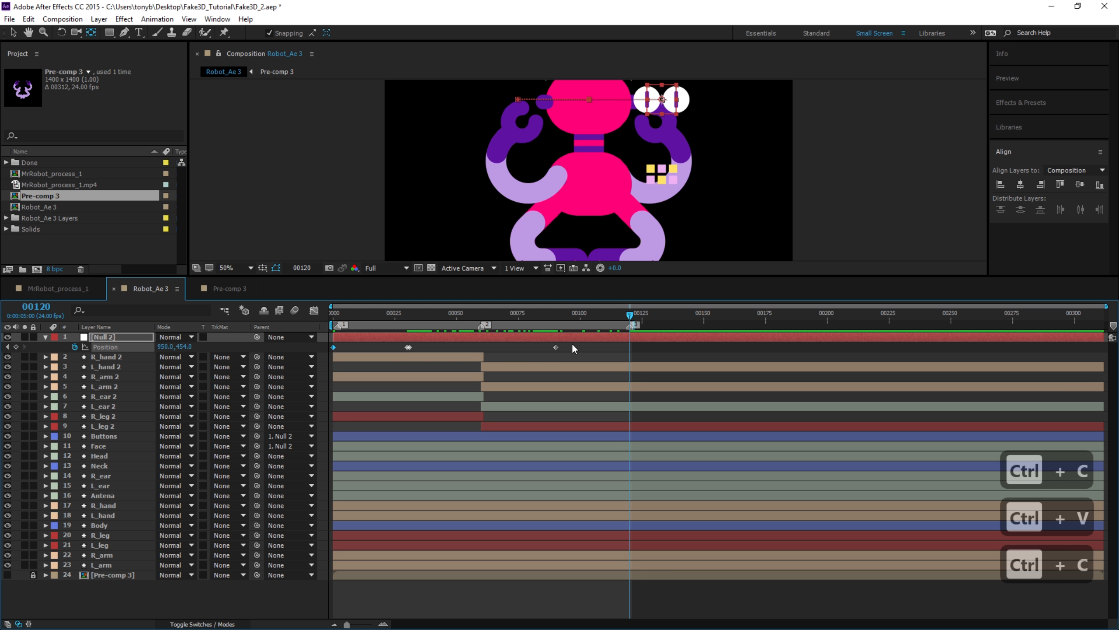
pyautogui.hotkey('ctrl', 'v')
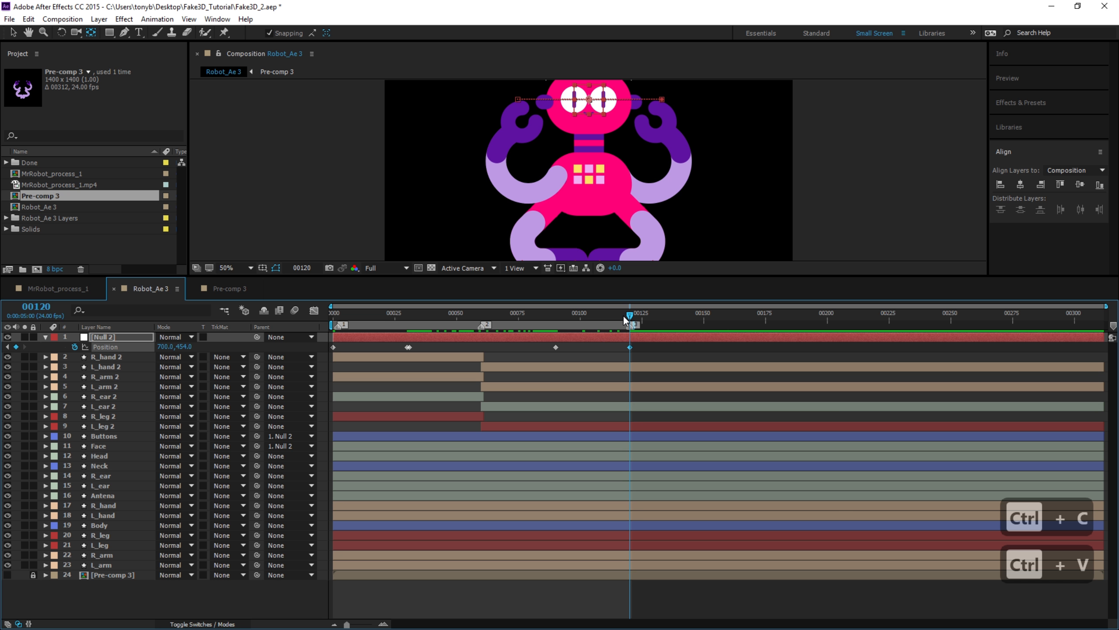
pyautogui.moveTo(622, 314); pyautogui.dragTo(377, 331)
pyautogui.press('space')
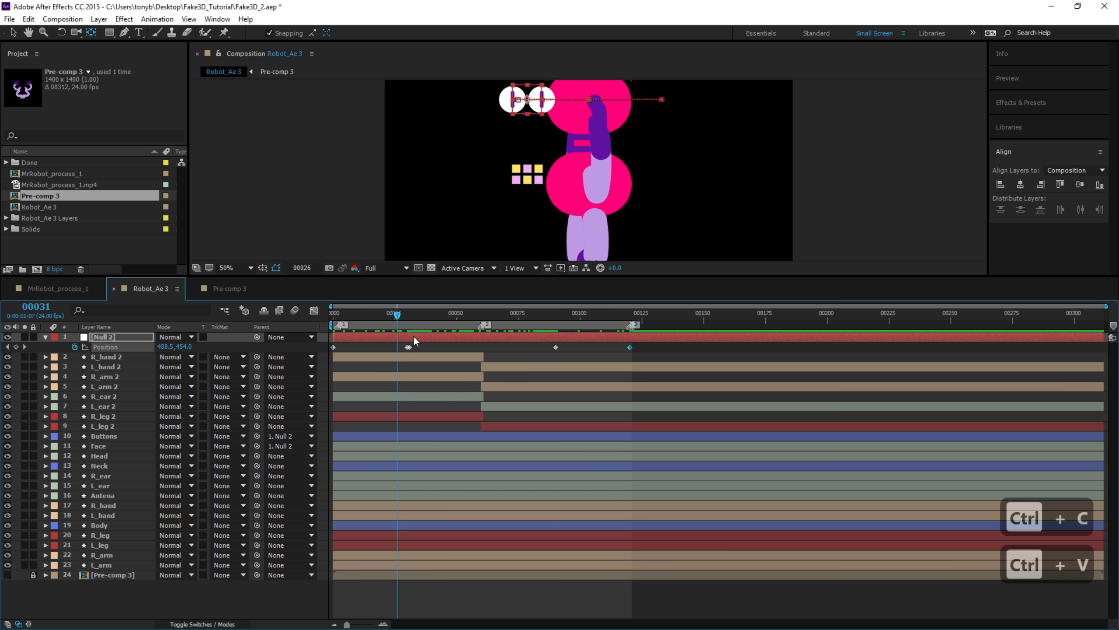
pyautogui.moveTo(594, 337); pyautogui.dragTo(285, 336)
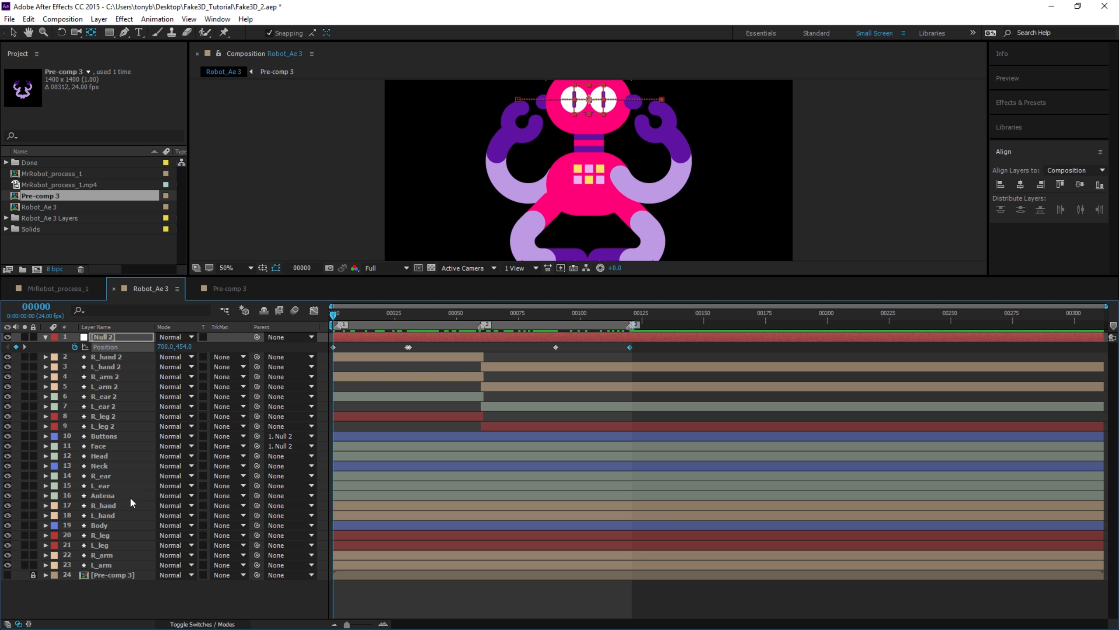
# Duplicate the Body layer and move the copy up the stack to directly above the Buttons layer.
pyautogui.click(98, 525)
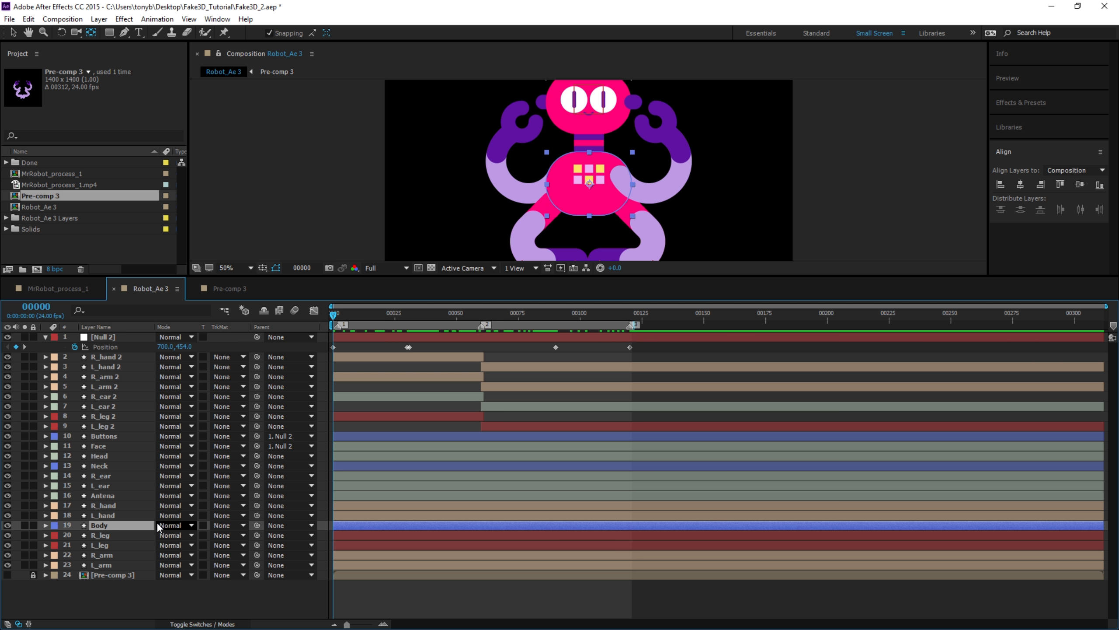
pyautogui.hotkey('ctrl', 'd')
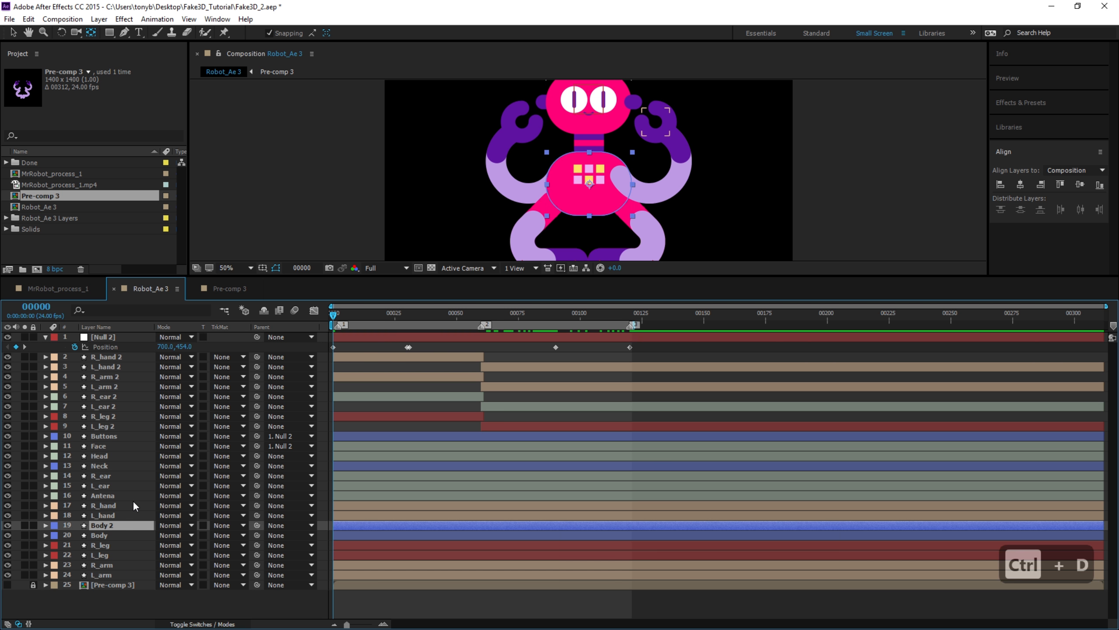
pyautogui.hotkey('ctrl', ']')
pyautogui.hotkey('ctrl', ']')
pyautogui.hotkey('ctrl', ']')
pyautogui.hotkey('ctrl', ']')
pyautogui.hotkey('ctrl', ']')
pyautogui.hotkey('ctrl', ']')
pyautogui.hotkey('ctrl', ']')
pyautogui.hotkey('ctrl', ']')
pyautogui.hotkey('ctrl', ']')
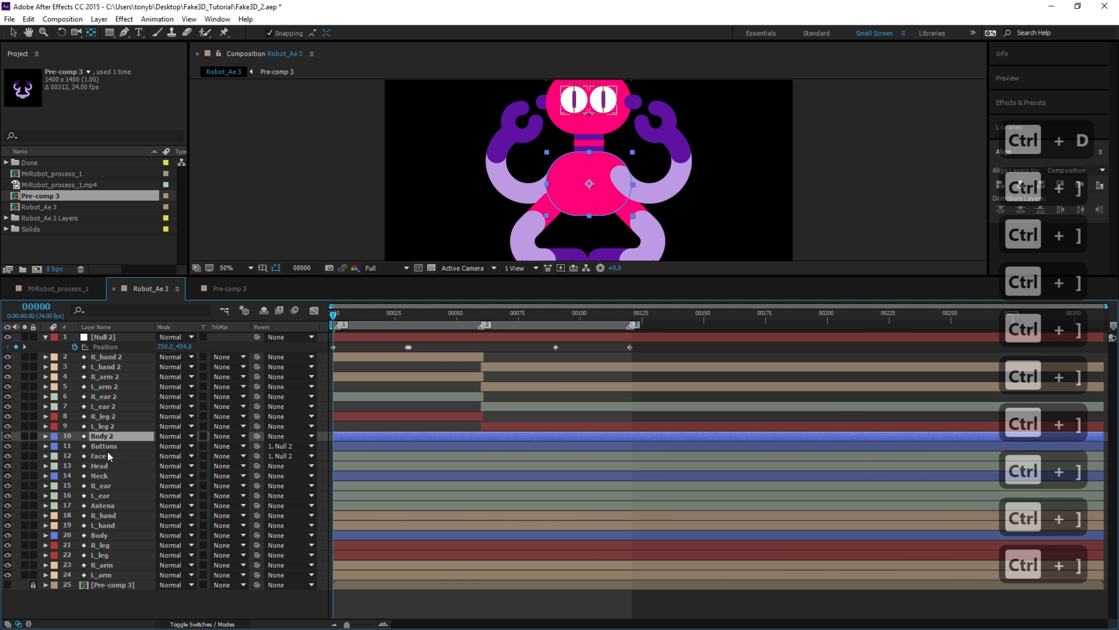
# Set the Buttons layer's track matte to Alpha Matte "Body 2".
pyautogui.click(115, 446)
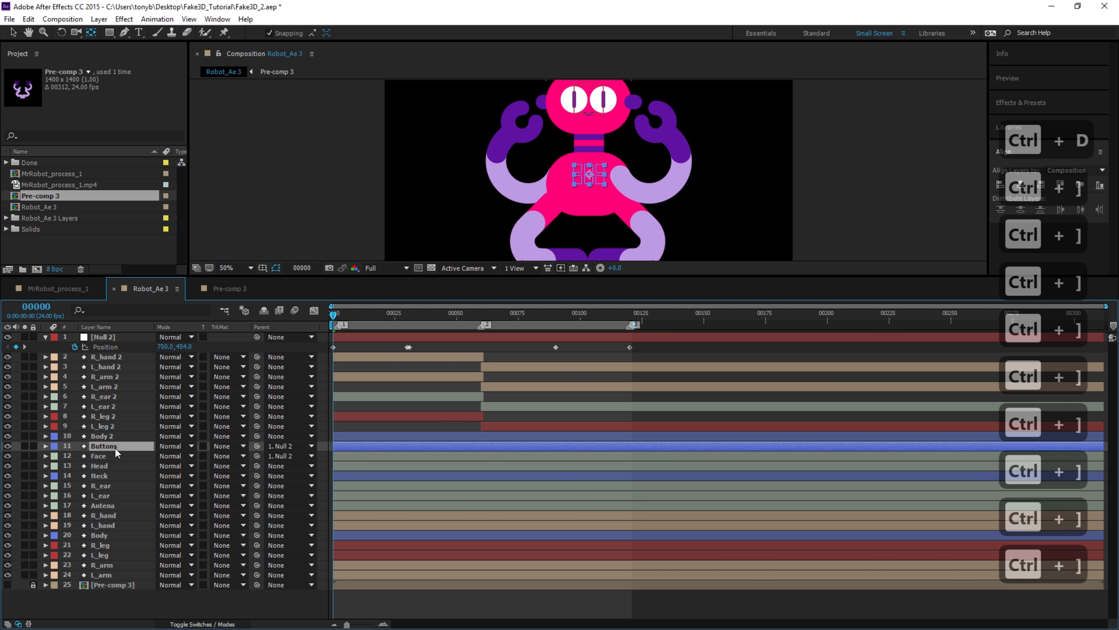
pyautogui.click(233, 447)
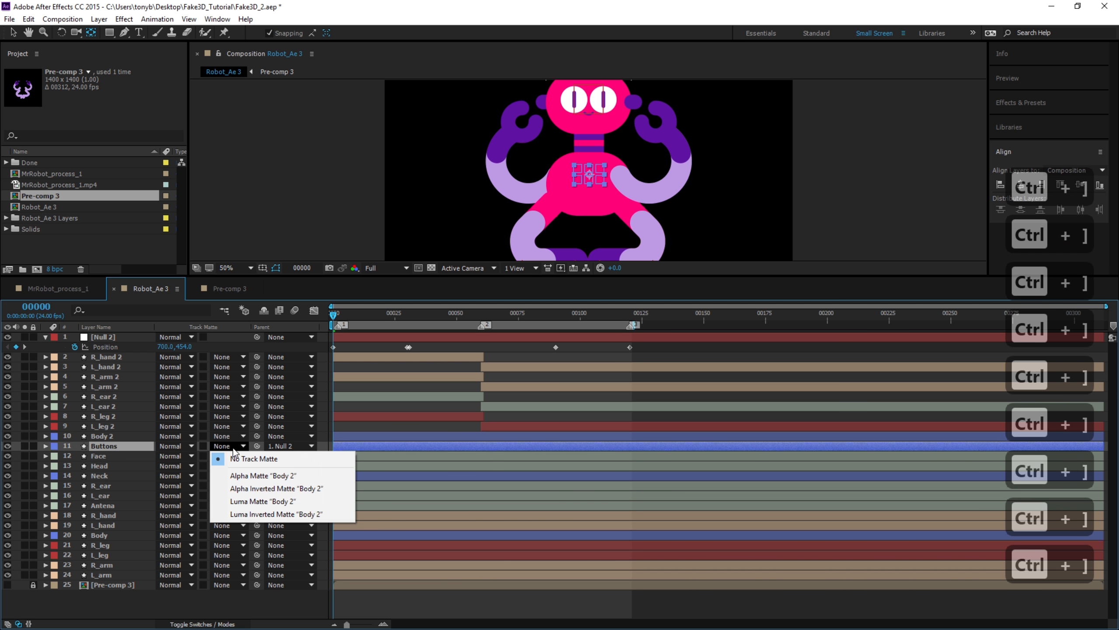
pyautogui.click(256, 476)
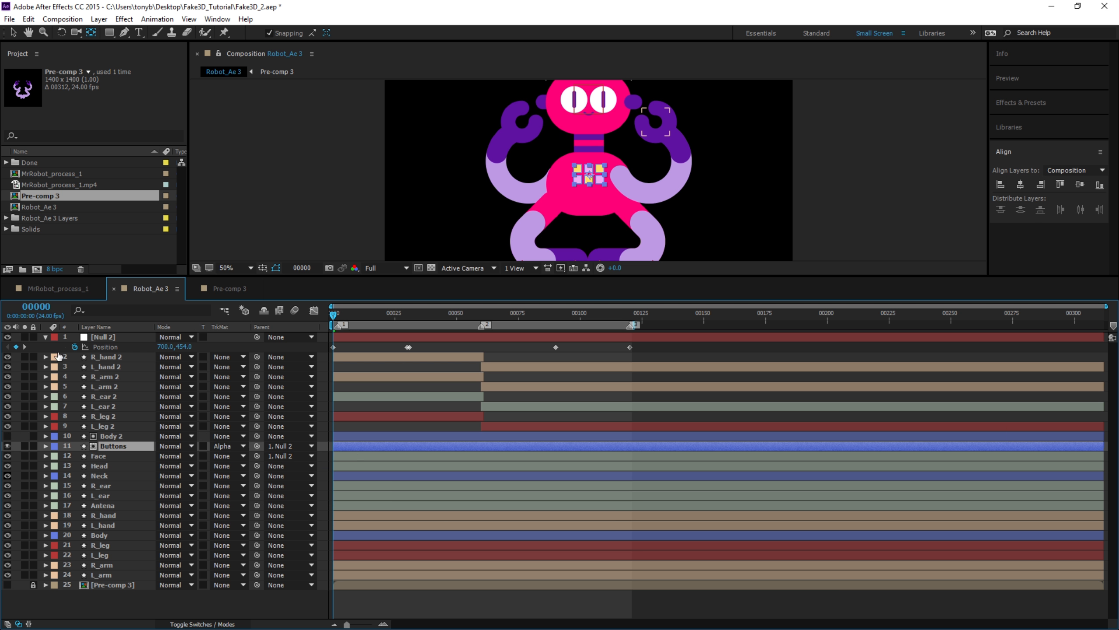
# Duplicate the Head layer and place the copy directly above the Face layer.
pyautogui.click(105, 467)
pyautogui.hotkey('ctrl', 'd')
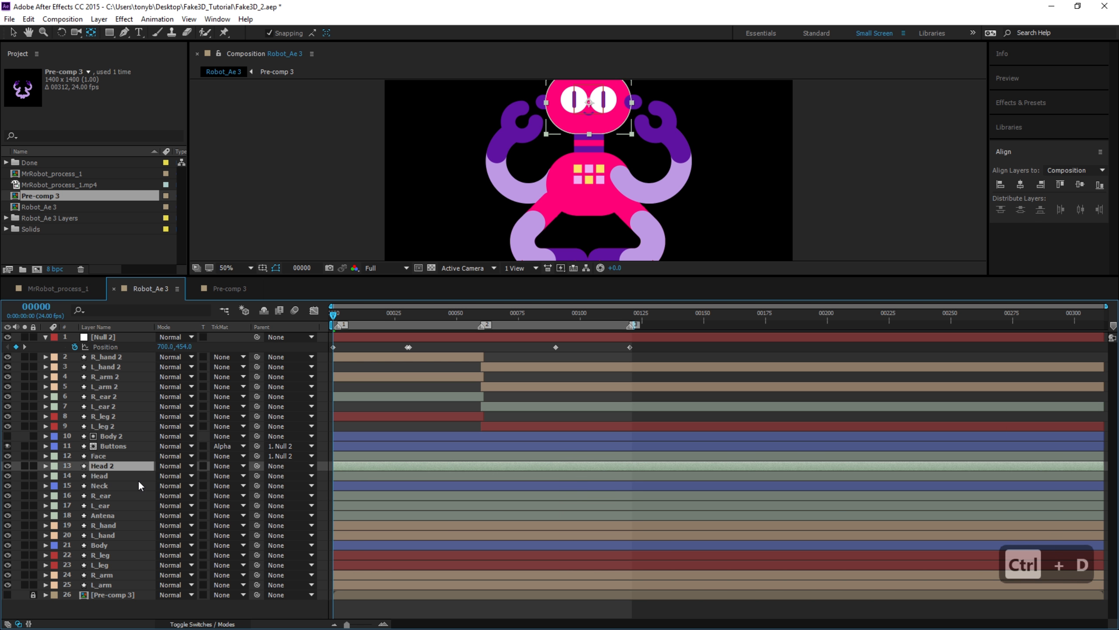
pyautogui.hotkey('ctrl', ']')
pyautogui.hotkey('ctrl', ']')
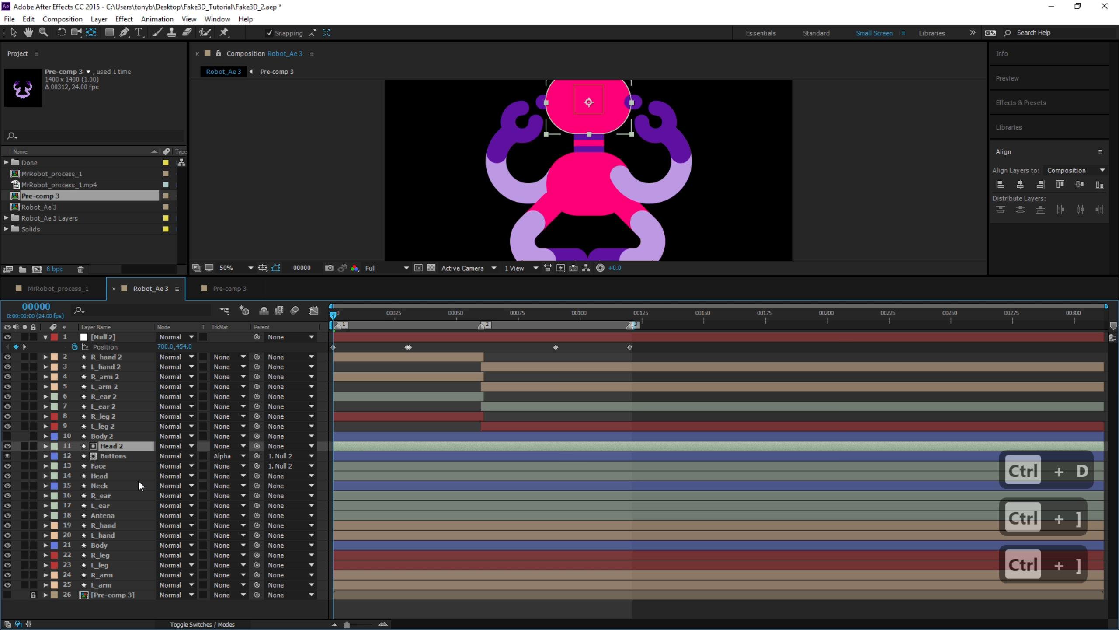
pyautogui.hotkey('ctrl', '[')
# Set the Face layer's track matte to Alpha Matte "Head 2".
pyautogui.click(115, 468)
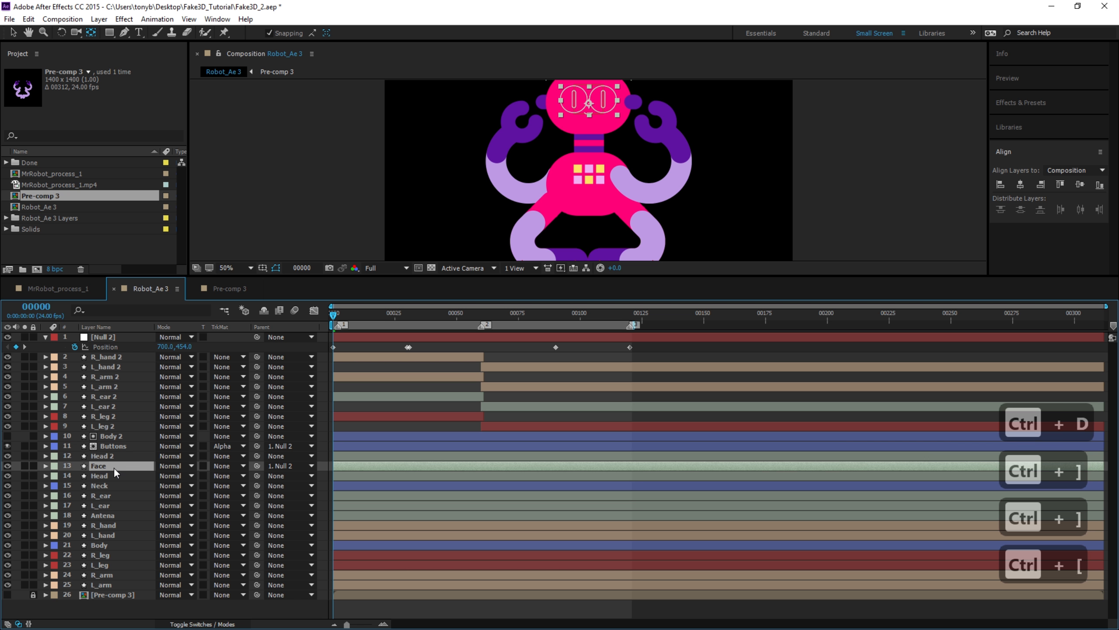
pyautogui.click(232, 467)
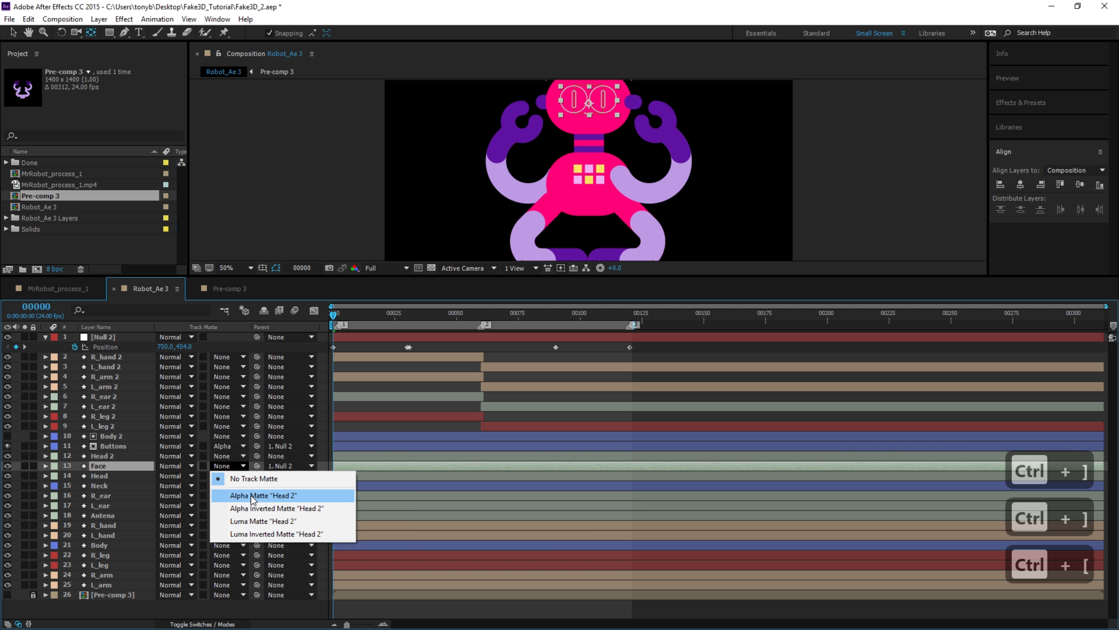
pyautogui.click(253, 496)
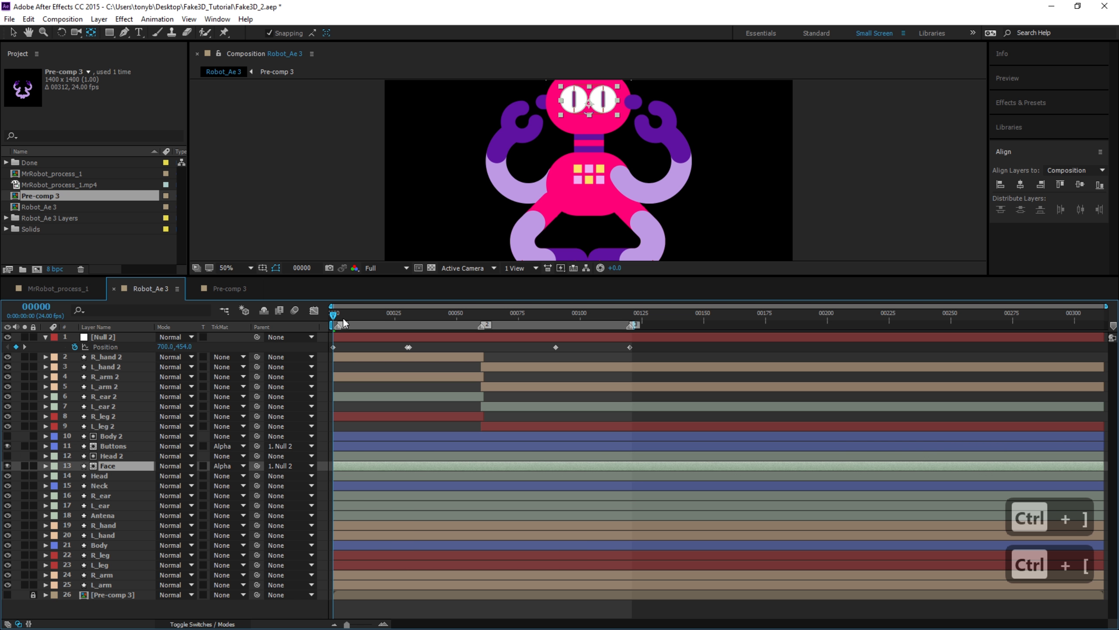
# Enlarge the composition view and scrub through the animation to check the matted face and buttons, returning to frame 0.
pyautogui.moveTo(442, 282); pyautogui.dragTo(428, 422)
pyautogui.moveTo(337, 457); pyautogui.dragTo(499, 488)
pyautogui.click(282, 319)
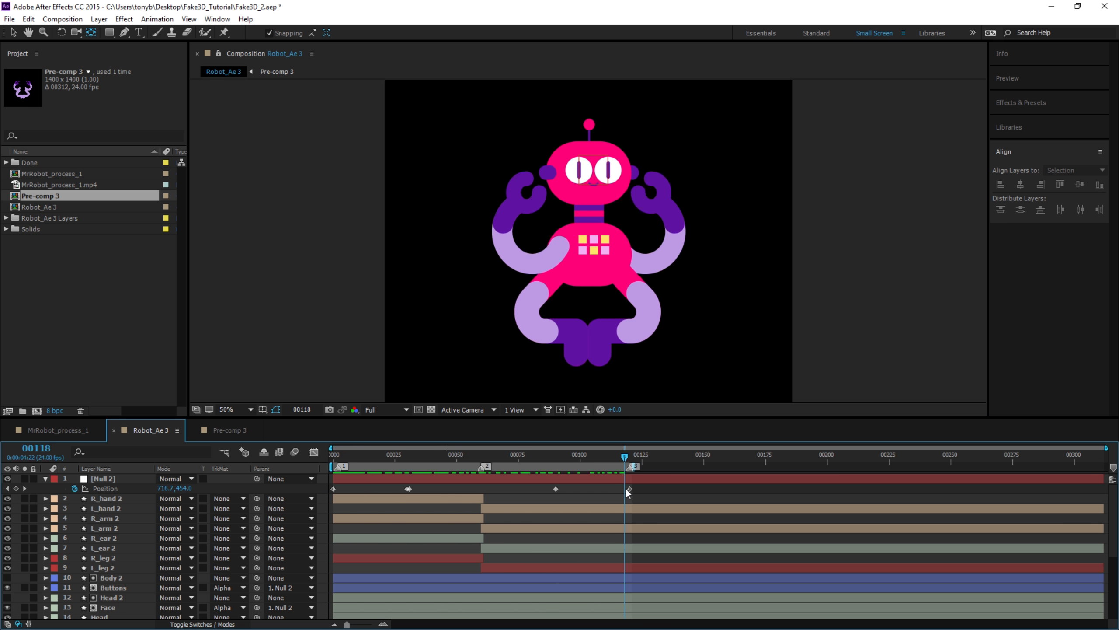
pyautogui.moveTo(417, 483); pyautogui.dragTo(326, 491)
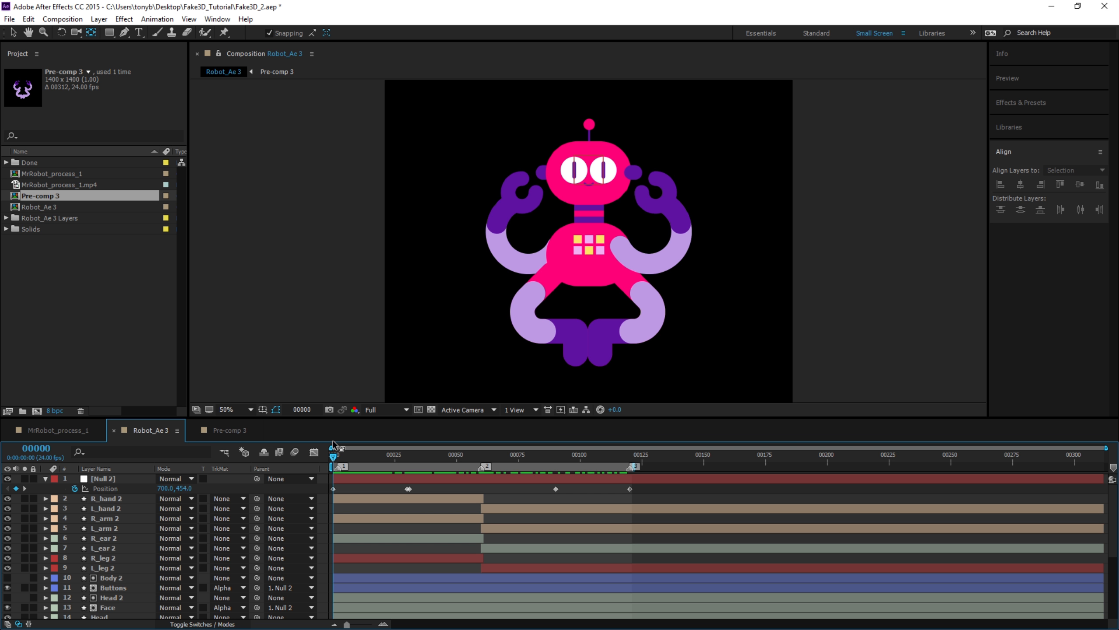
pyautogui.moveTo(334, 475); pyautogui.dragTo(273, 500)
pyautogui.moveTo(260, 416); pyautogui.dragTo(260, 363)
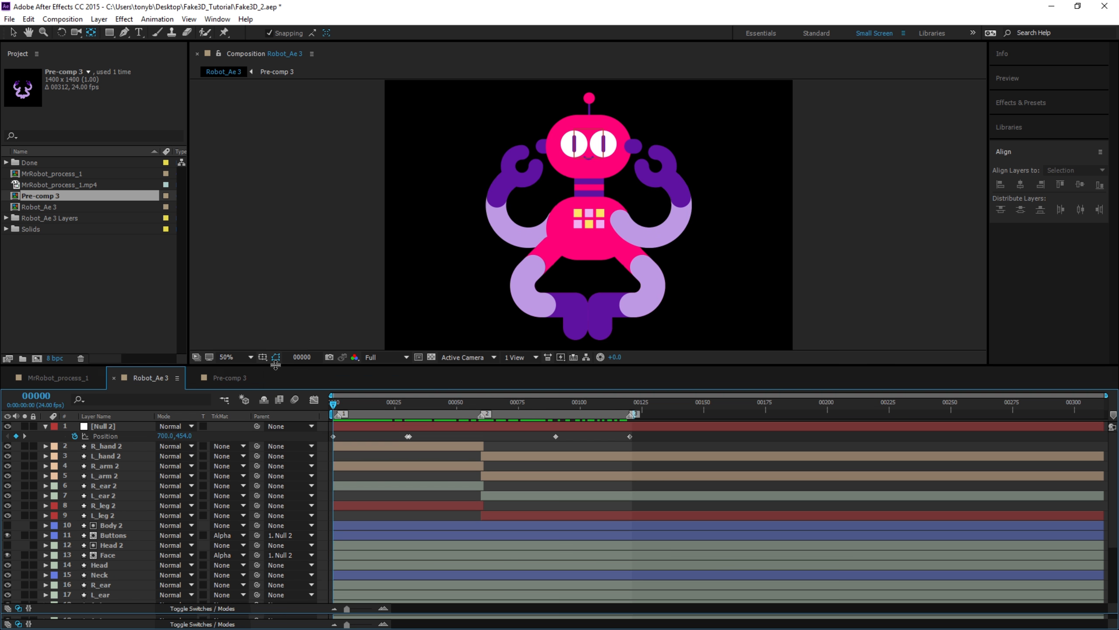
pyautogui.click(338, 406)
# Expand the contents of the L_leg layer and move its Main group below the Shoe group.
pyautogui.click(540, 296)
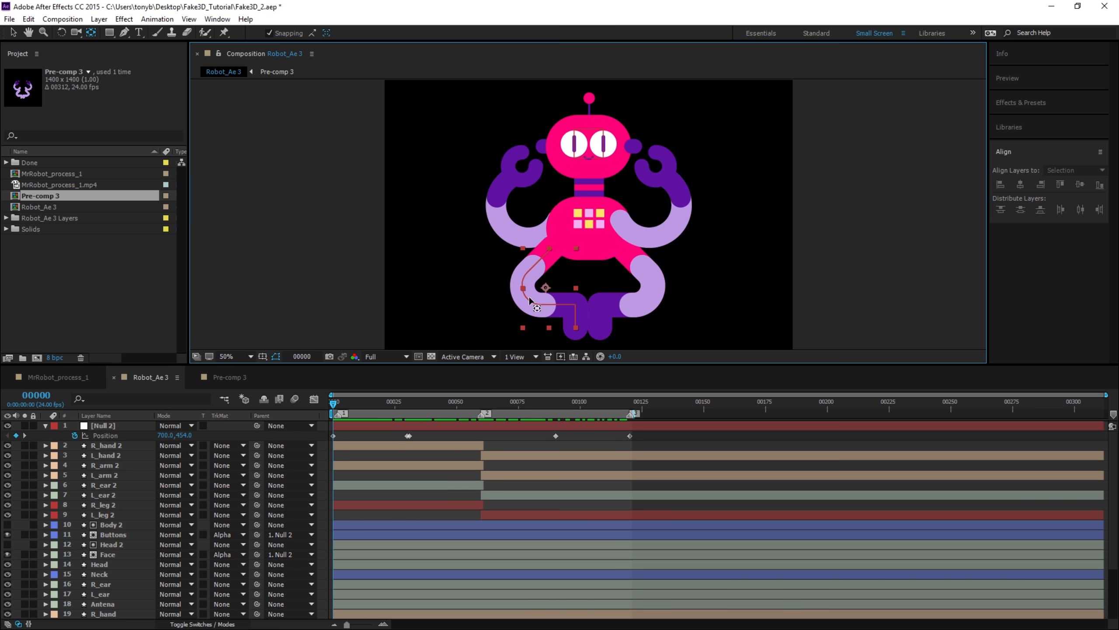
pyautogui.scroll(-3, 110, 530)
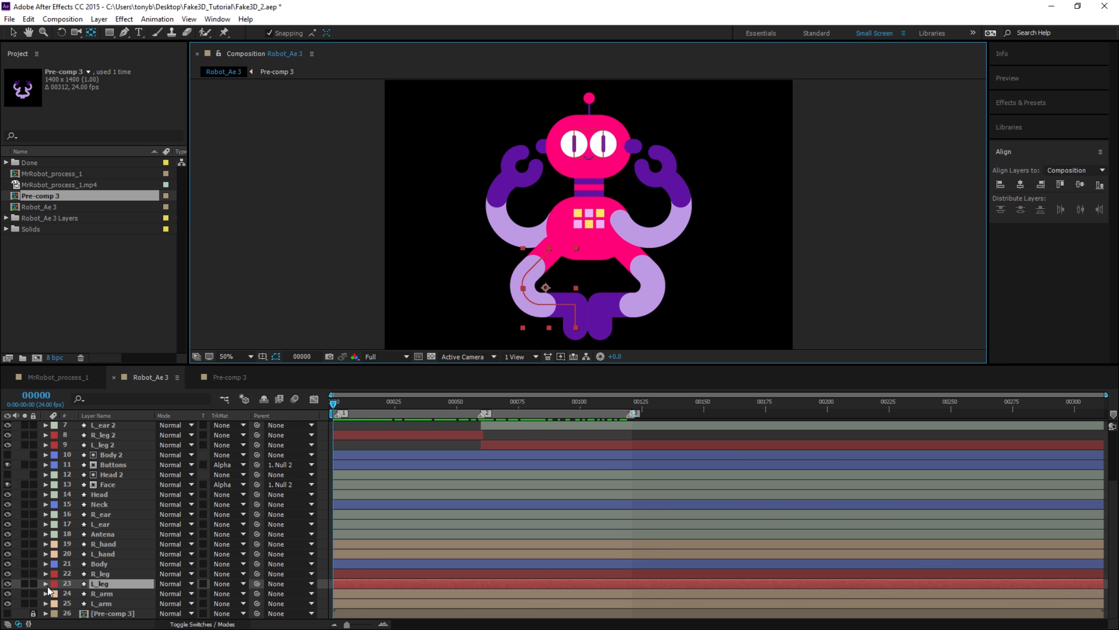
pyautogui.click(46, 583)
pyautogui.scroll(-3, 103, 544)
pyautogui.click(99, 555)
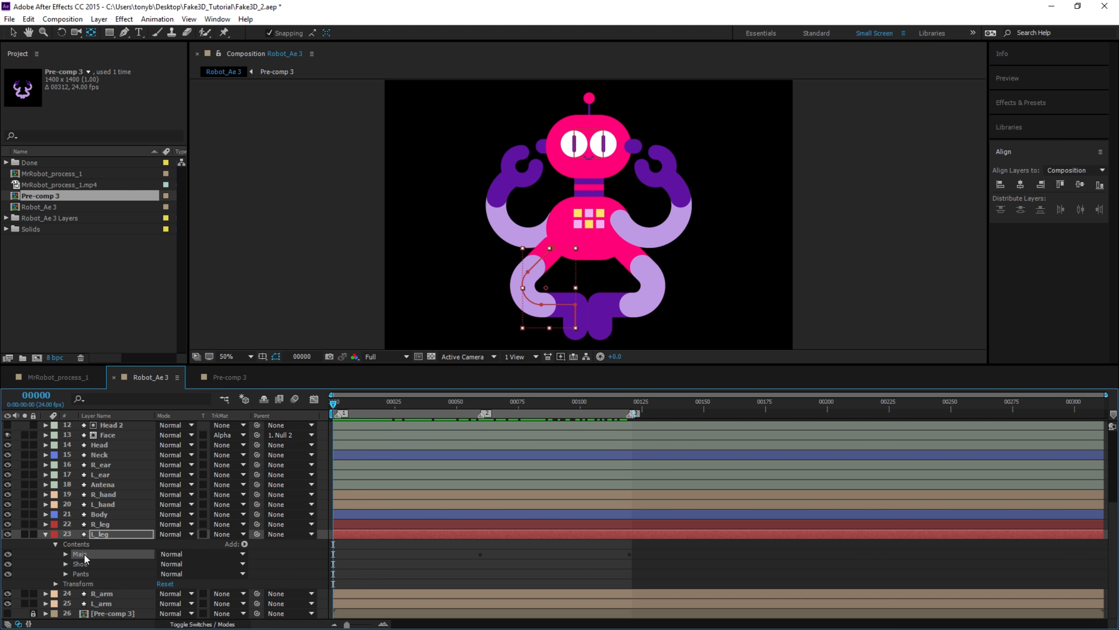
pyautogui.moveTo(87, 554)
pyautogui.mouseDown()
pyautogui.moveTo(84, 577)
pyautogui.moveTo(94, 561)
pyautogui.mouseUp()
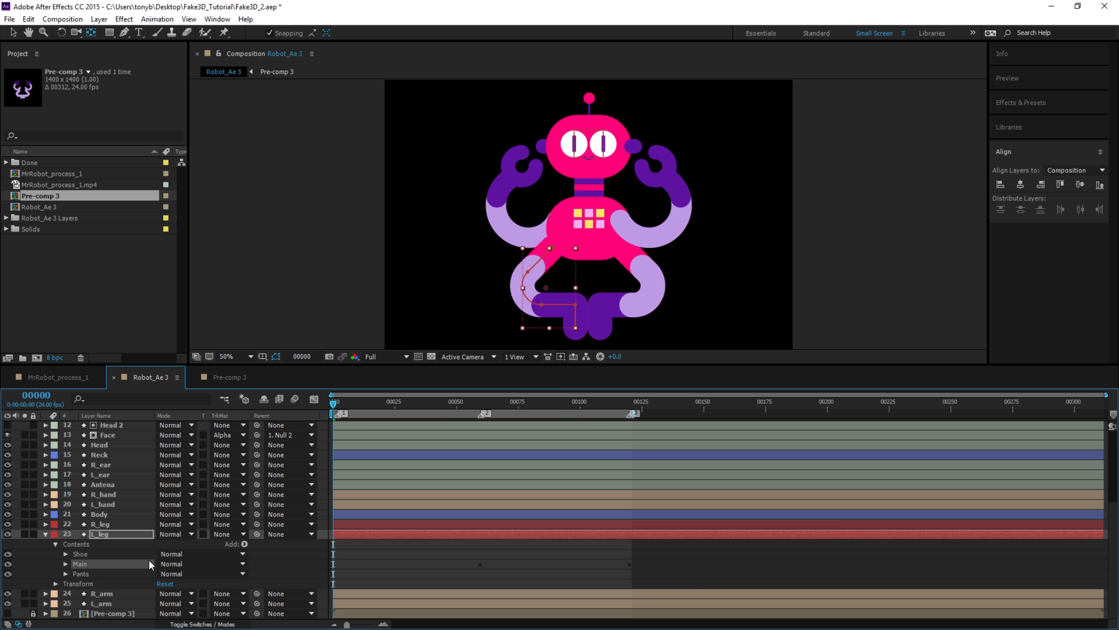
# Toggle the visibility of L_leg's Shoe and Pants groups off and on to check which part each one draws.
pyautogui.click(85, 573)
pyautogui.click(87, 558)
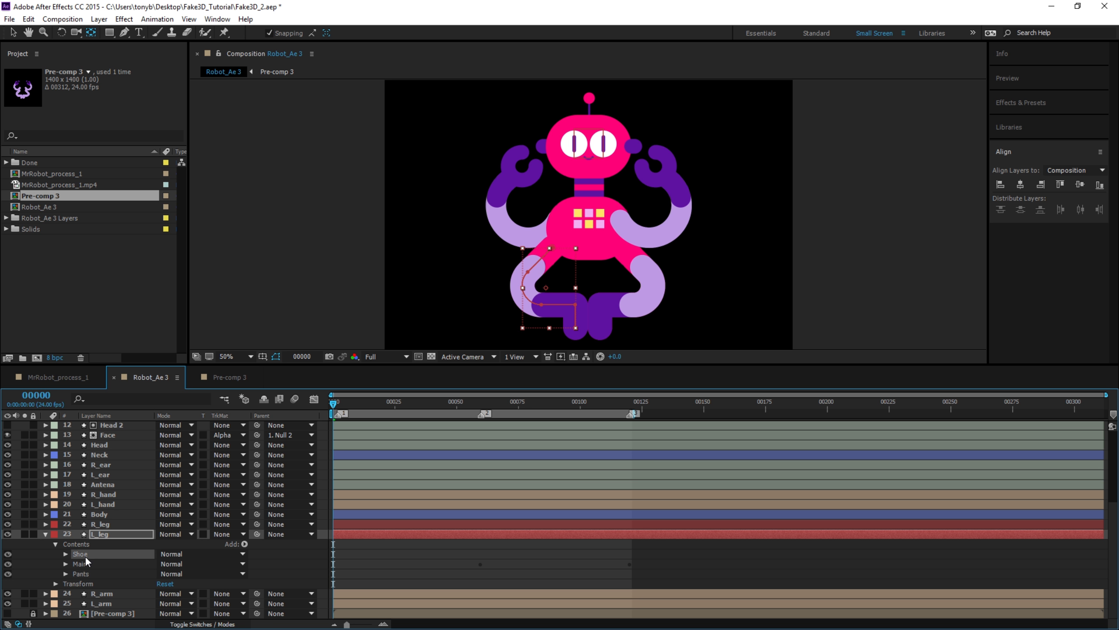
pyautogui.click(9, 555)
pyautogui.click(9, 555)
pyautogui.click(89, 575)
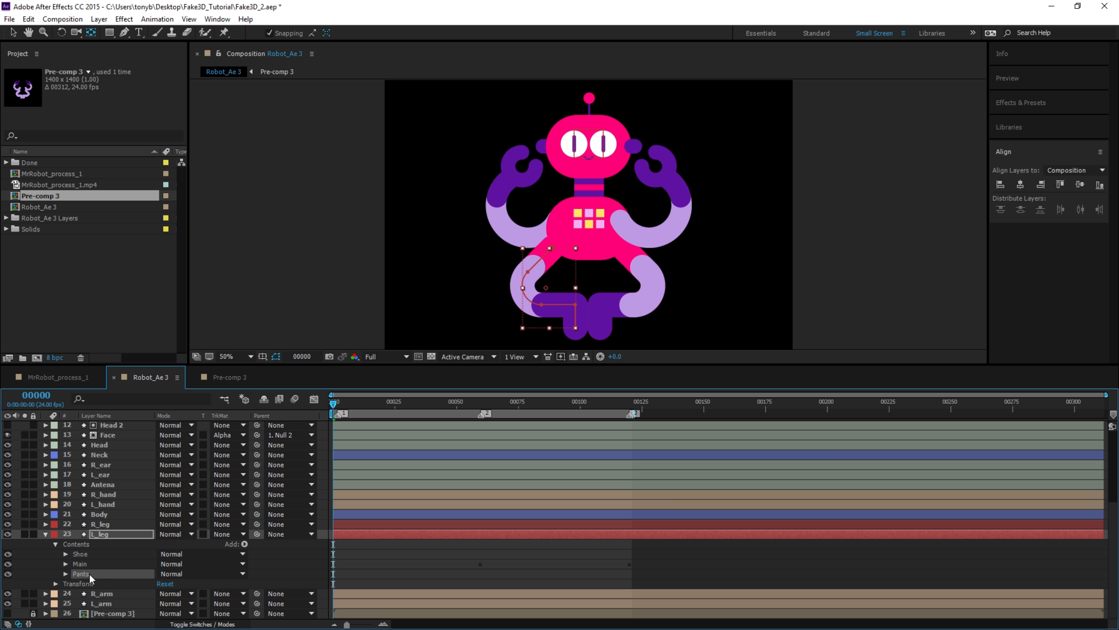
pyautogui.click(7, 573)
pyautogui.click(8, 574)
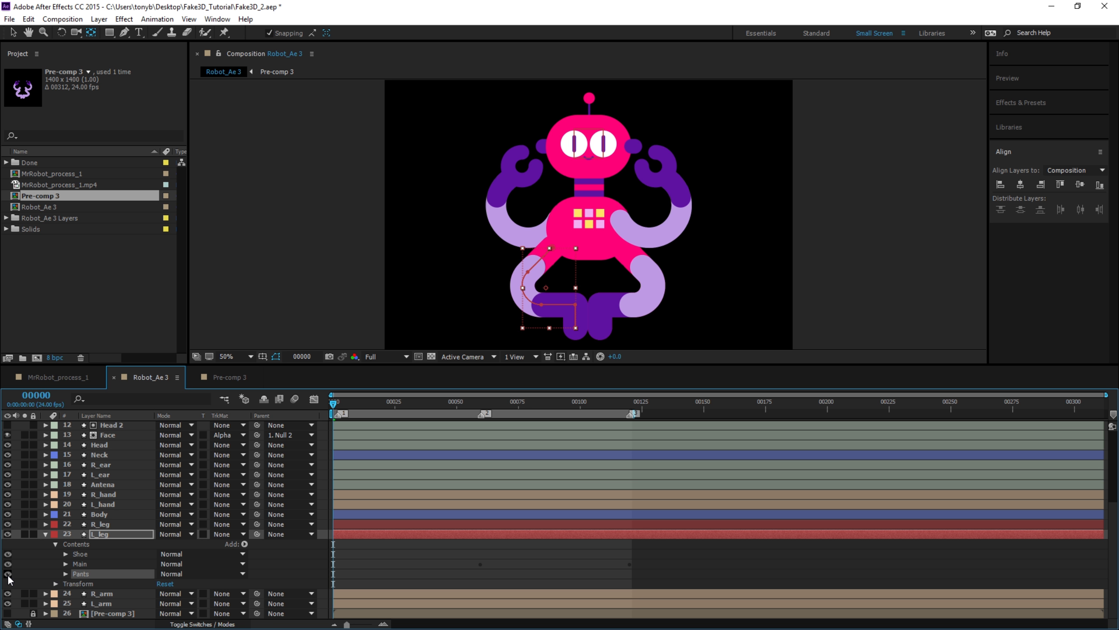
# Inspect the Pants group's properties in L_leg and move the group above Main.
pyautogui.click(65, 574)
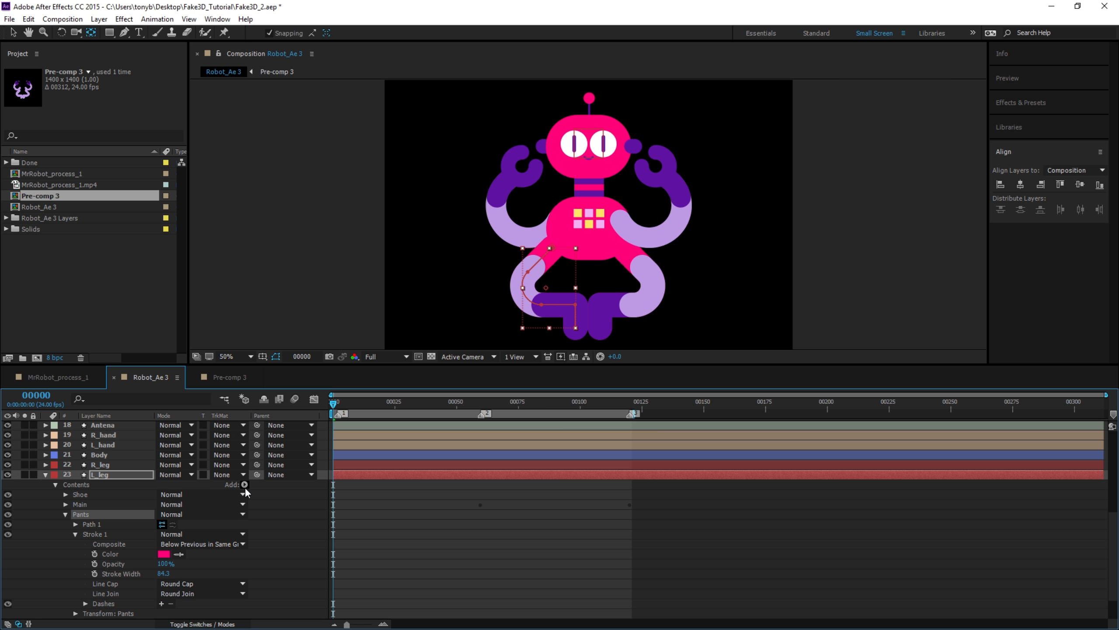
pyautogui.click(66, 514)
pyautogui.moveTo(90, 574); pyautogui.dragTo(105, 565)
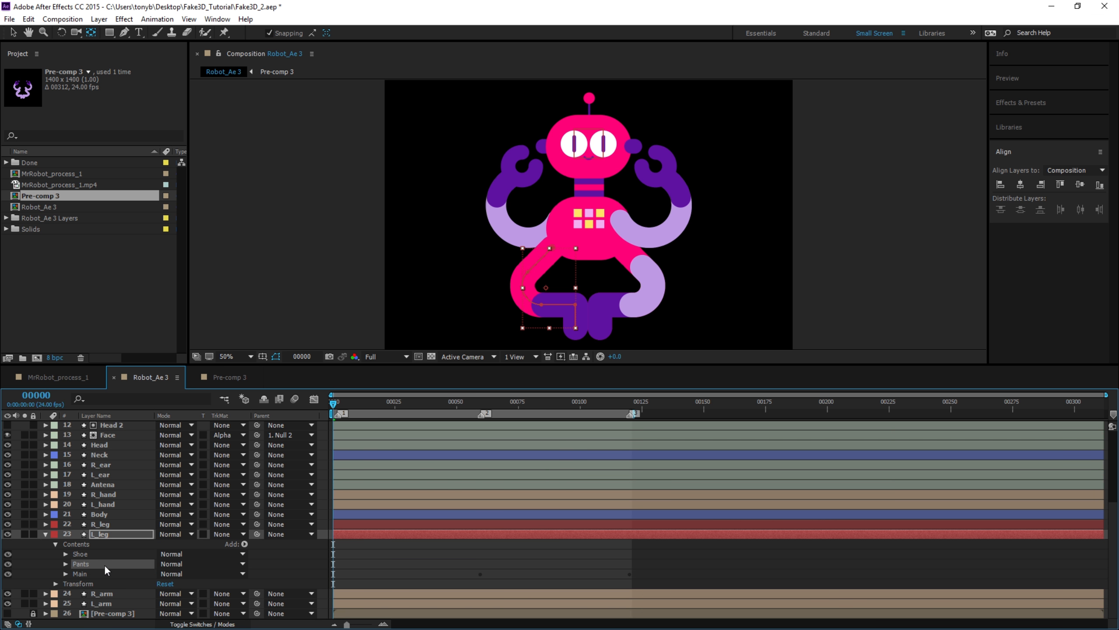
# Add Trim Paths to L_leg's Pants group and set its End to 15%.
pyautogui.click(244, 543)
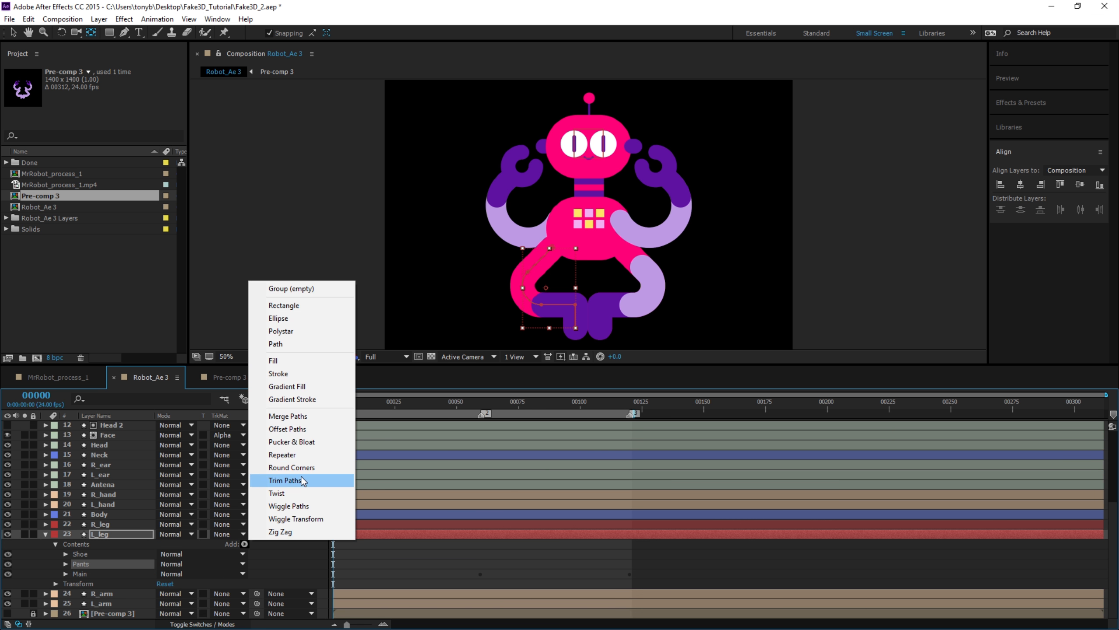
pyautogui.click(287, 480)
pyautogui.scroll(-3, 97, 577)
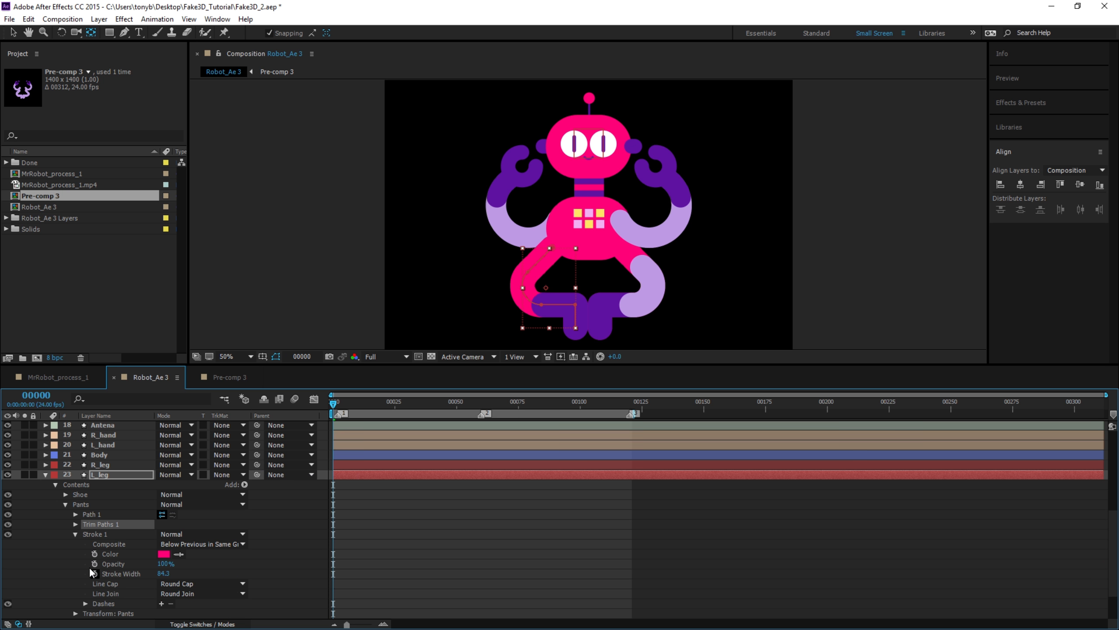
pyautogui.click(75, 525)
pyautogui.moveTo(162, 534)
pyautogui.mouseDown()
pyautogui.moveTo(161, 549)
pyautogui.moveTo(125, 555)
pyautogui.mouseUp()
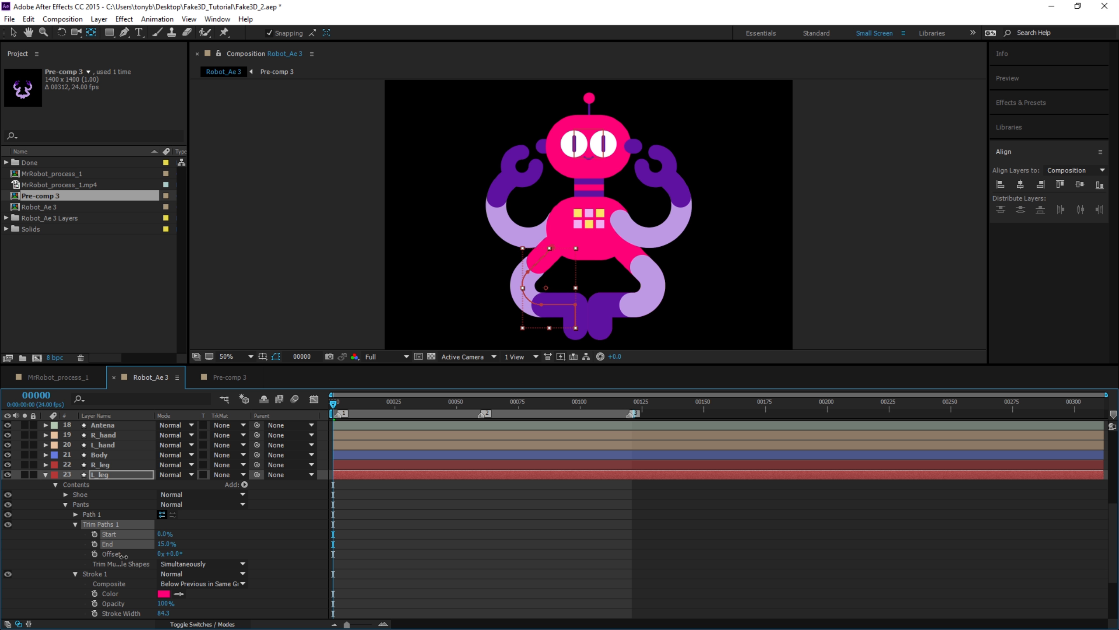
pyautogui.moveTo(124, 557); pyautogui.dragTo(124, 557)
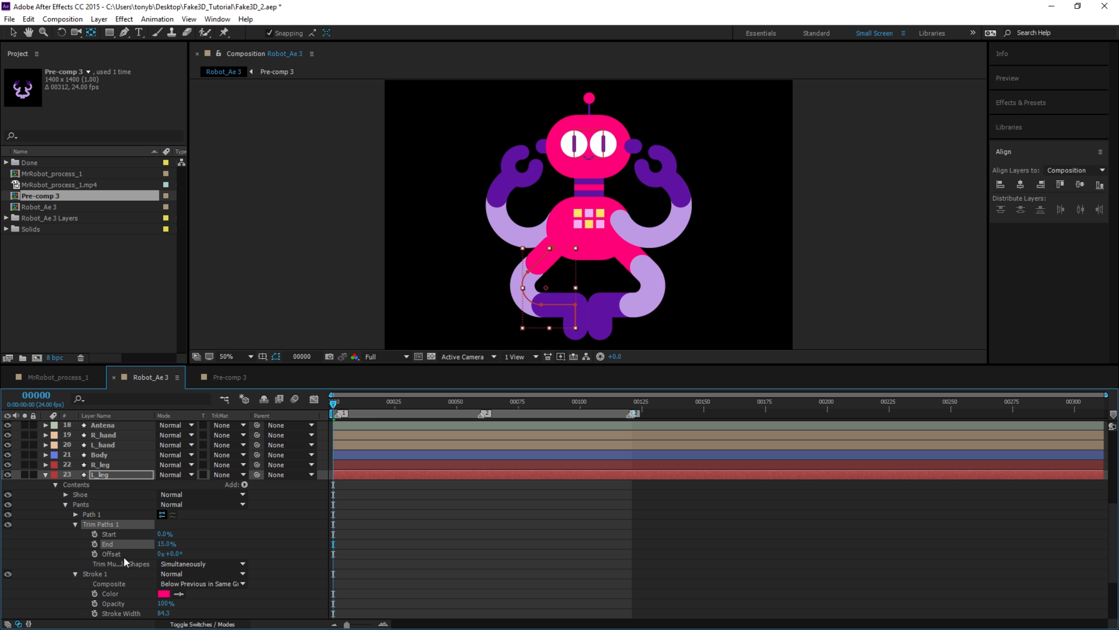
pyautogui.click(66, 505)
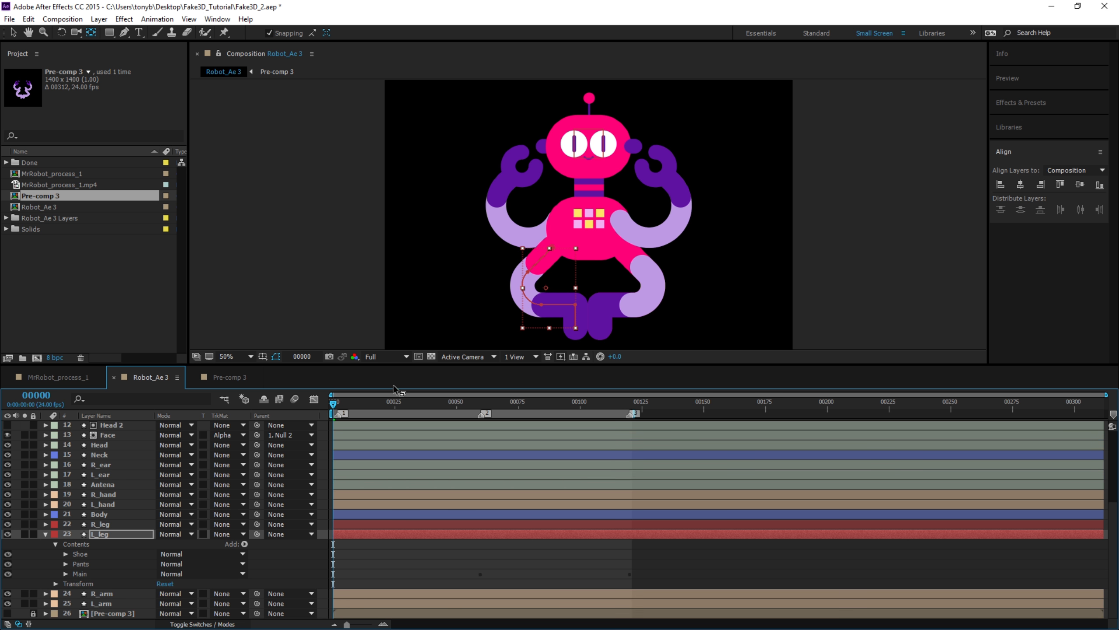
# Go to frame 61, expand the R_leg layer's contents and move its Main group below Shoe and Pants.
pyautogui.moveTo(330, 410); pyautogui.dragTo(483, 427)
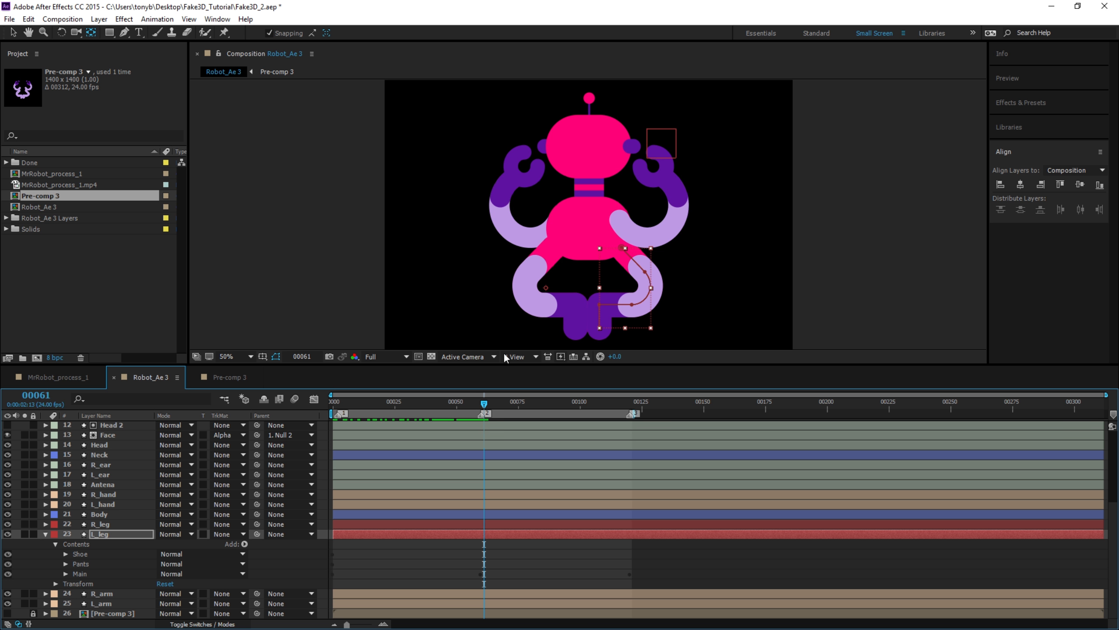
pyautogui.click(528, 302)
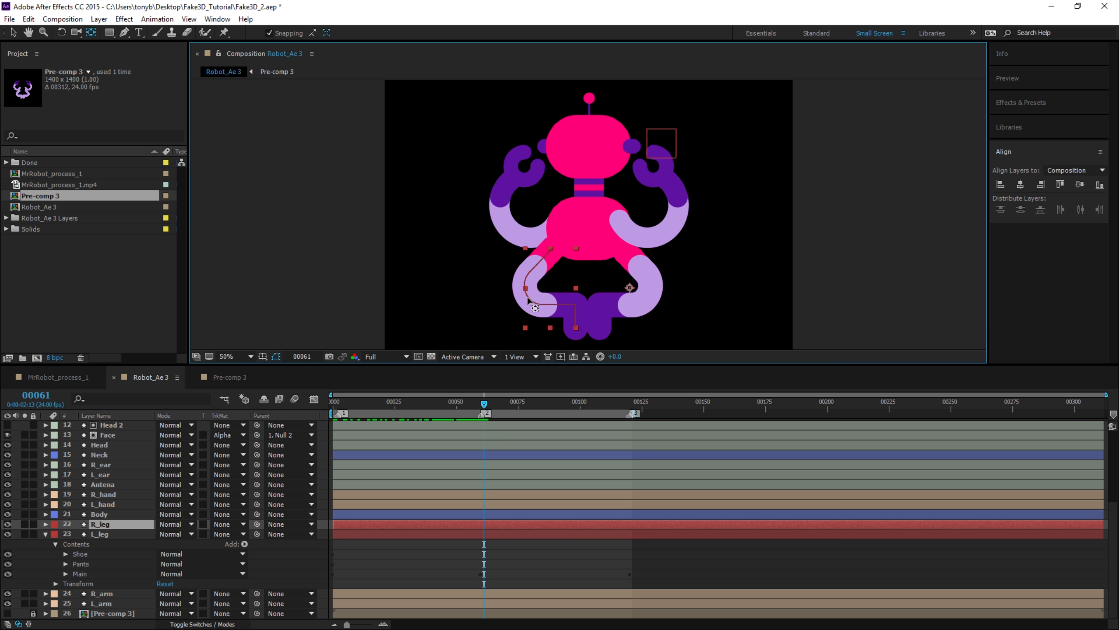
pyautogui.click(46, 524)
pyautogui.click(66, 543)
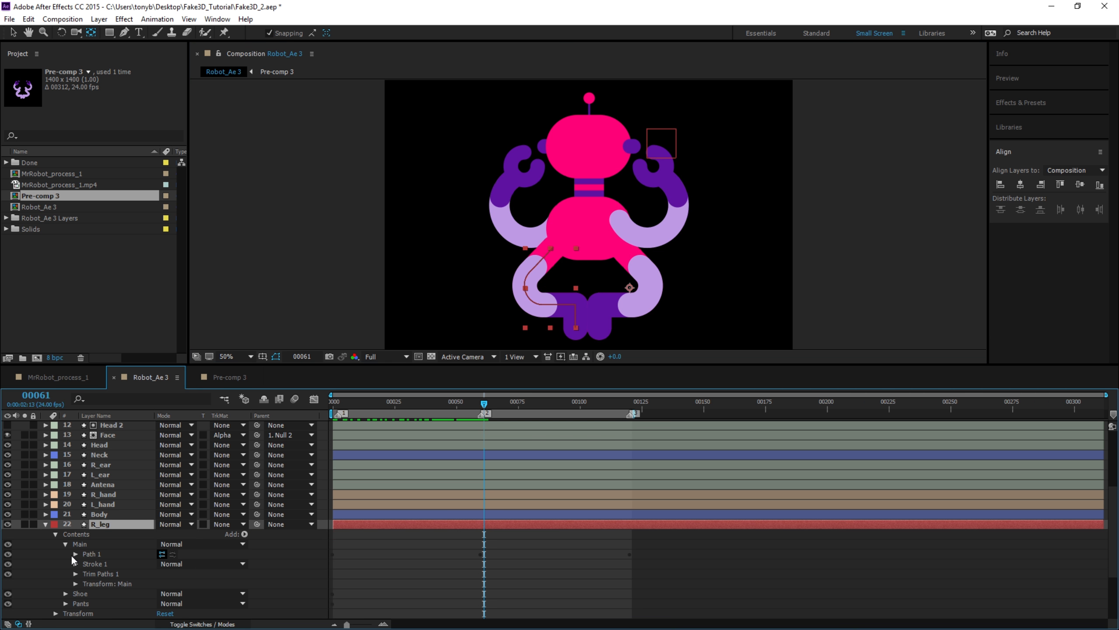
pyautogui.click(64, 543)
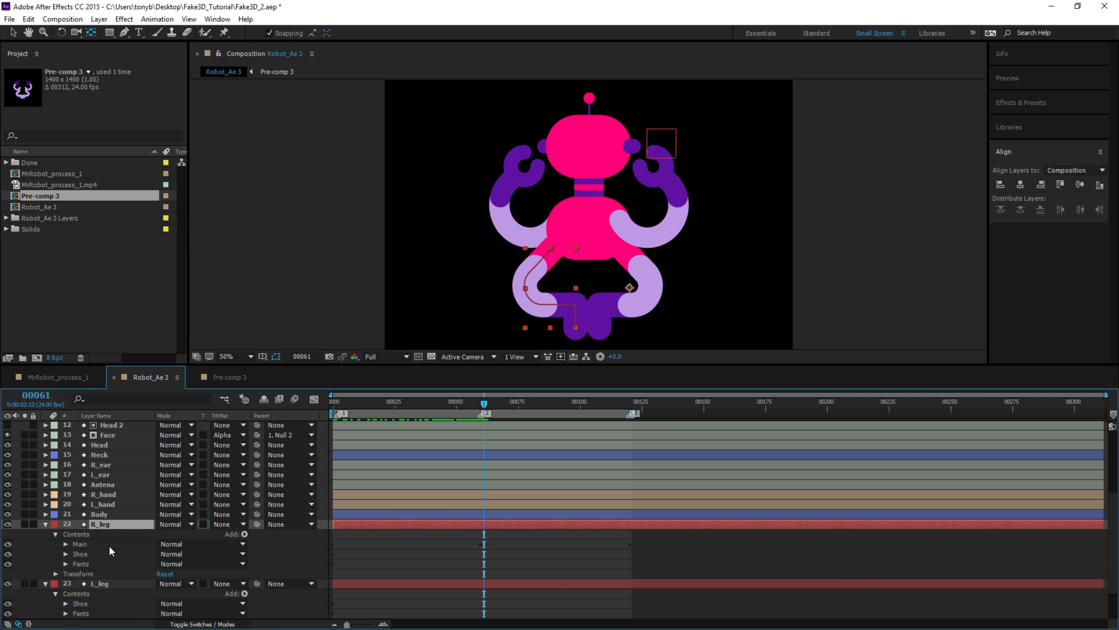
pyautogui.scroll(-1, 108, 545)
pyautogui.click(88, 517)
pyautogui.moveTo(87, 519)
pyautogui.mouseDown()
pyautogui.moveTo(102, 528)
pyautogui.moveTo(82, 527)
pyautogui.mouseUp()
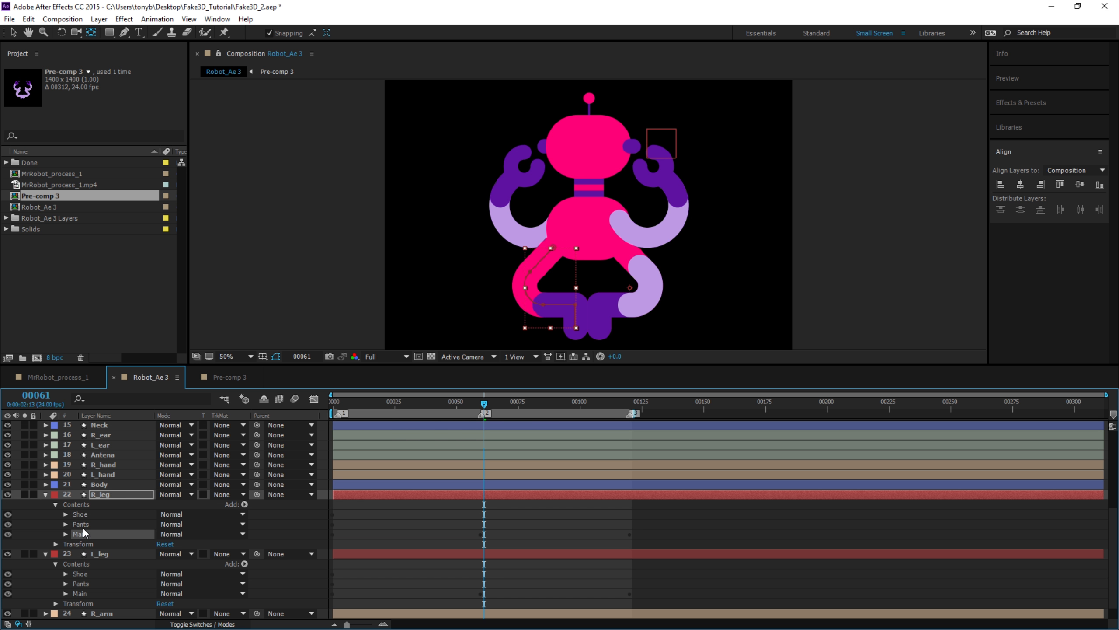
# Copy the Trim Paths from L_leg's Pants group into R_leg's Pants group.
pyautogui.click(66, 583)
pyautogui.scroll(-4, 98, 592)
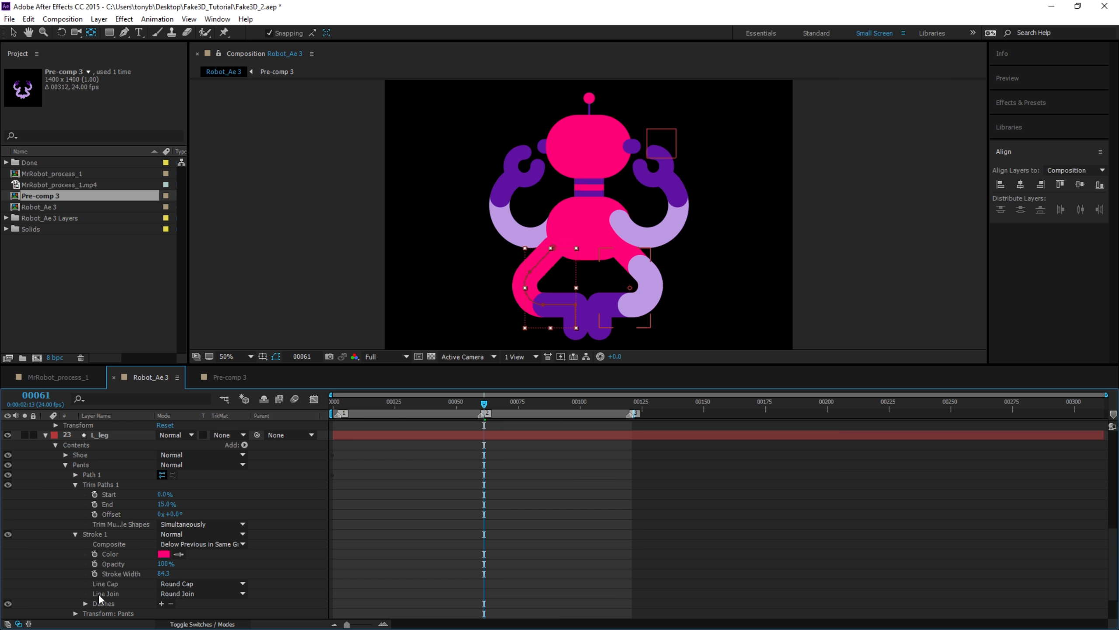
pyautogui.click(89, 484)
pyautogui.hotkey('ctrl', 'c')
pyautogui.click(66, 464)
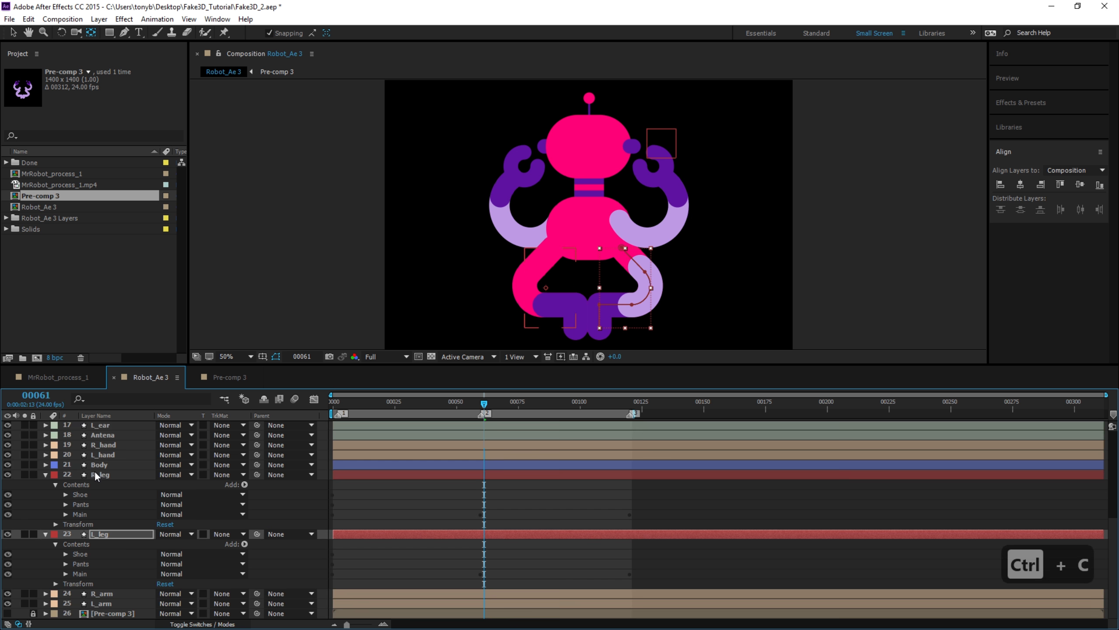
pyautogui.click(86, 510)
pyautogui.hotkey('ctrl', 'v')
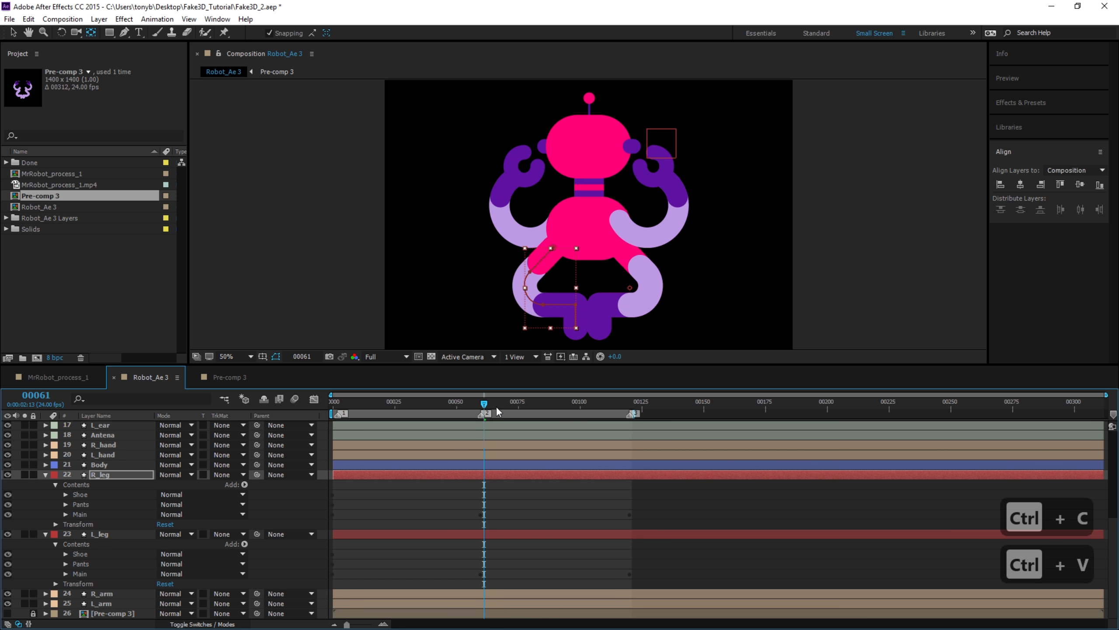
pyautogui.moveTo(496, 406); pyautogui.dragTo(283, 432)
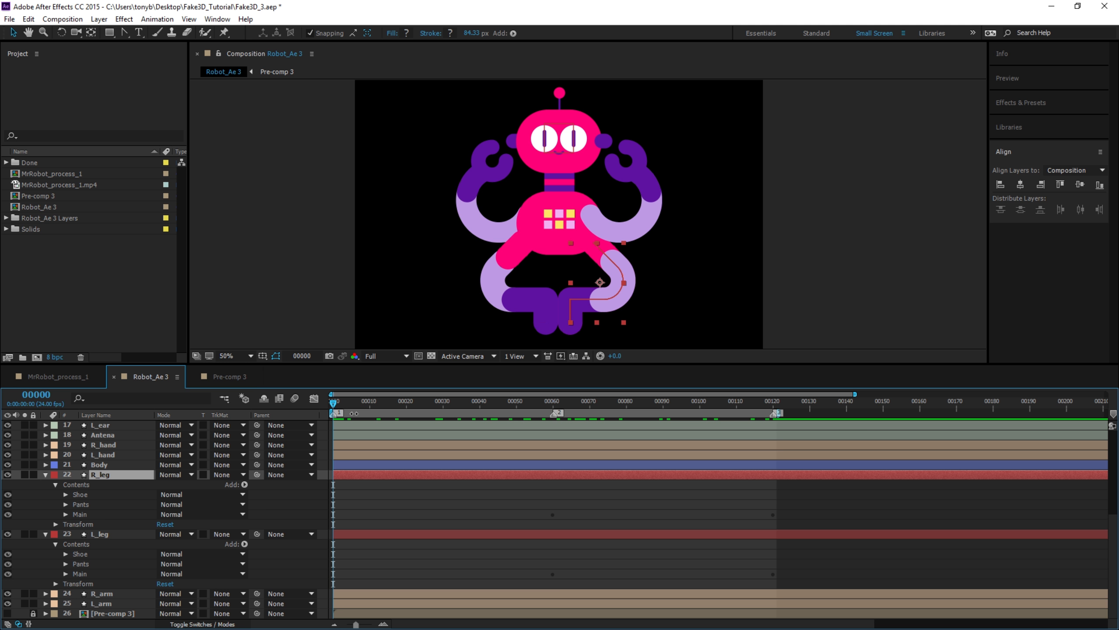
# Return to frame 0 and collapse the R_leg and L_leg layers.
pyautogui.moveTo(338, 408); pyautogui.dragTo(307, 450)
pyautogui.click(45, 475)
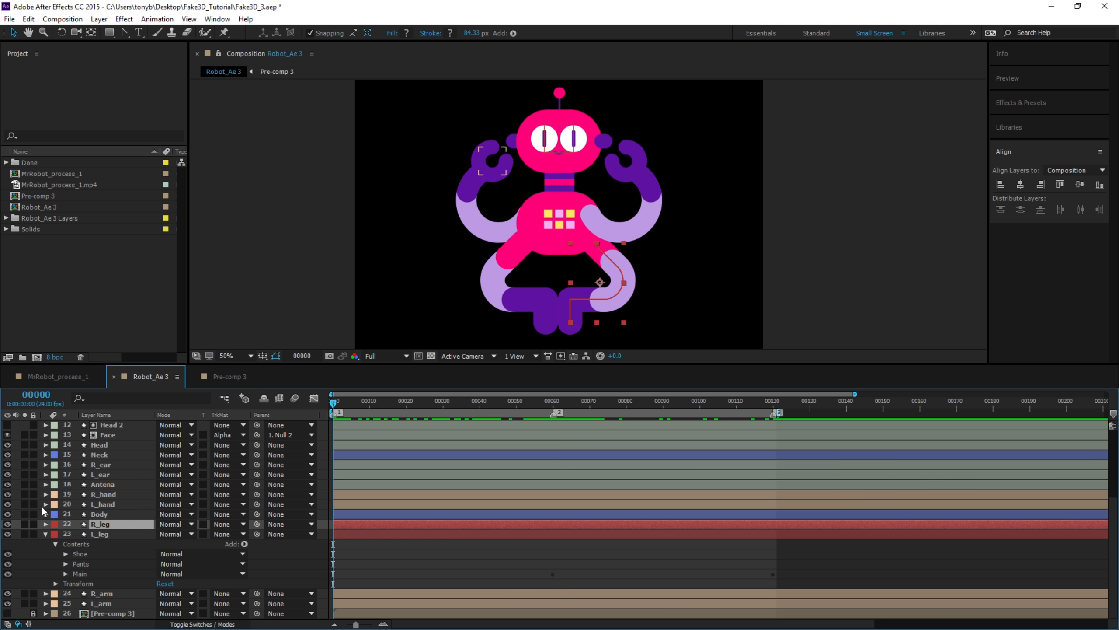
pyautogui.click(44, 534)
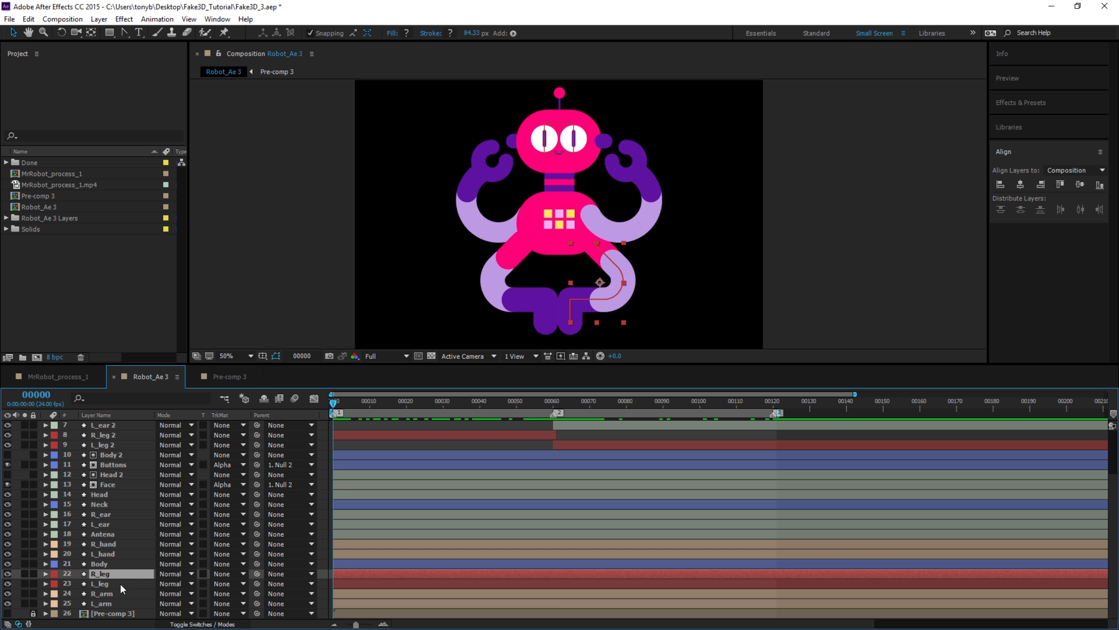
# Expand the R_arm 2 layer's contents and add Trim Paths to its Main group.
pyautogui.click(108, 593)
pyautogui.scroll(3, 121, 514)
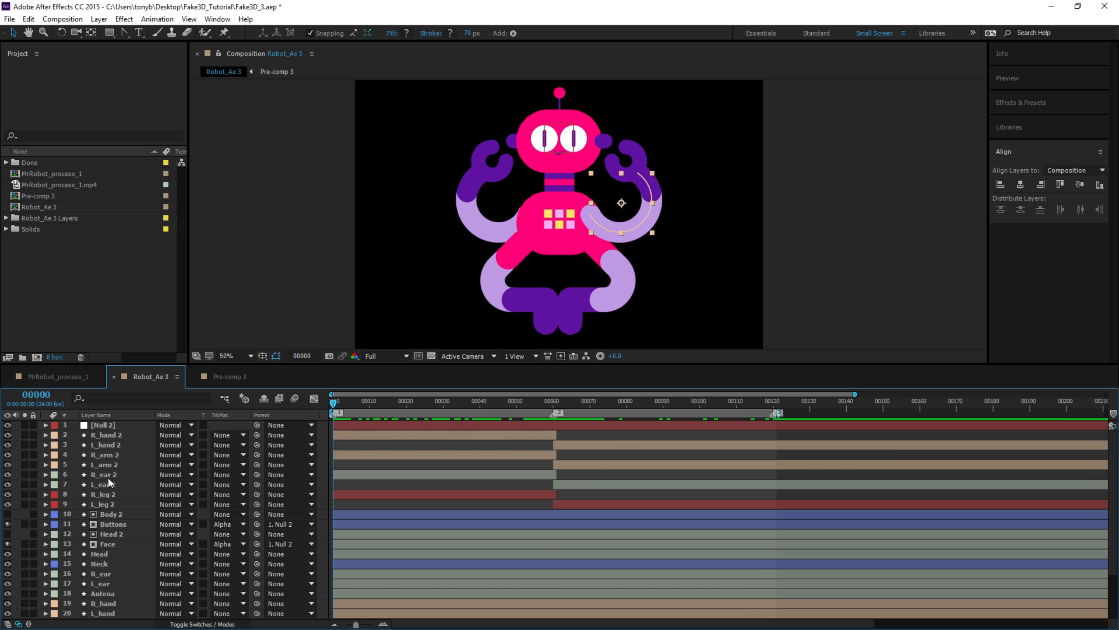
pyautogui.click(112, 455)
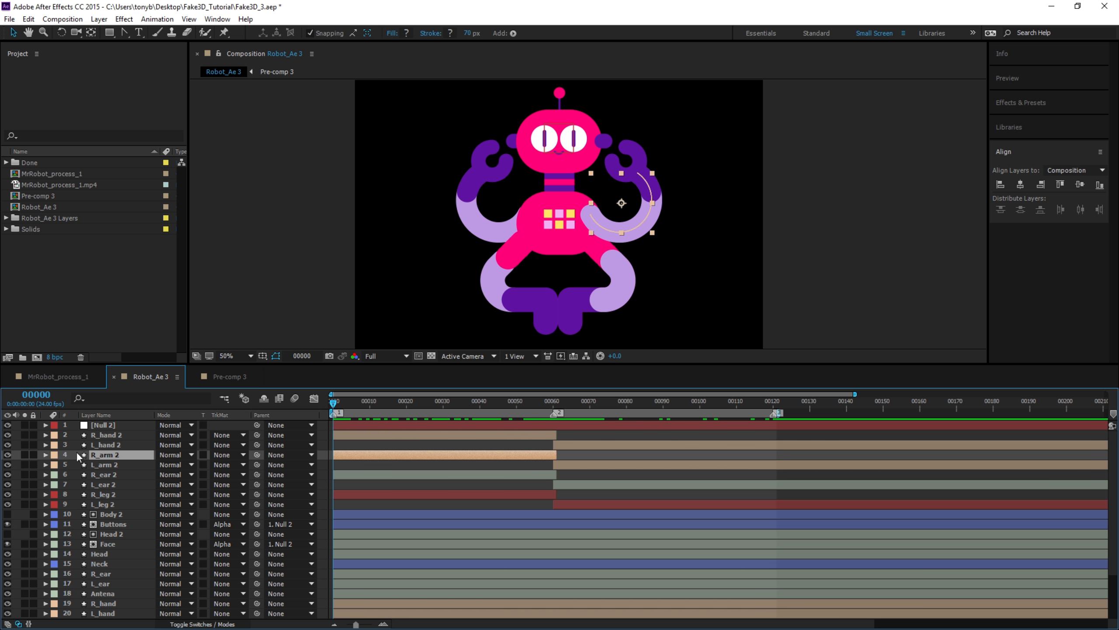
pyautogui.click(44, 455)
pyautogui.click(65, 484)
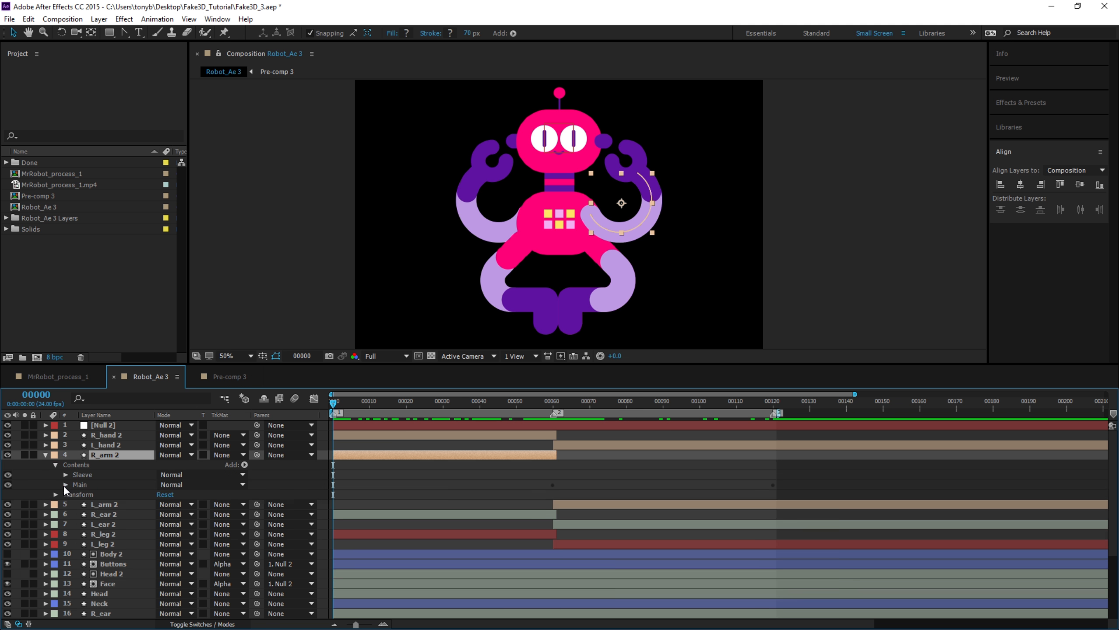
pyautogui.click(65, 484)
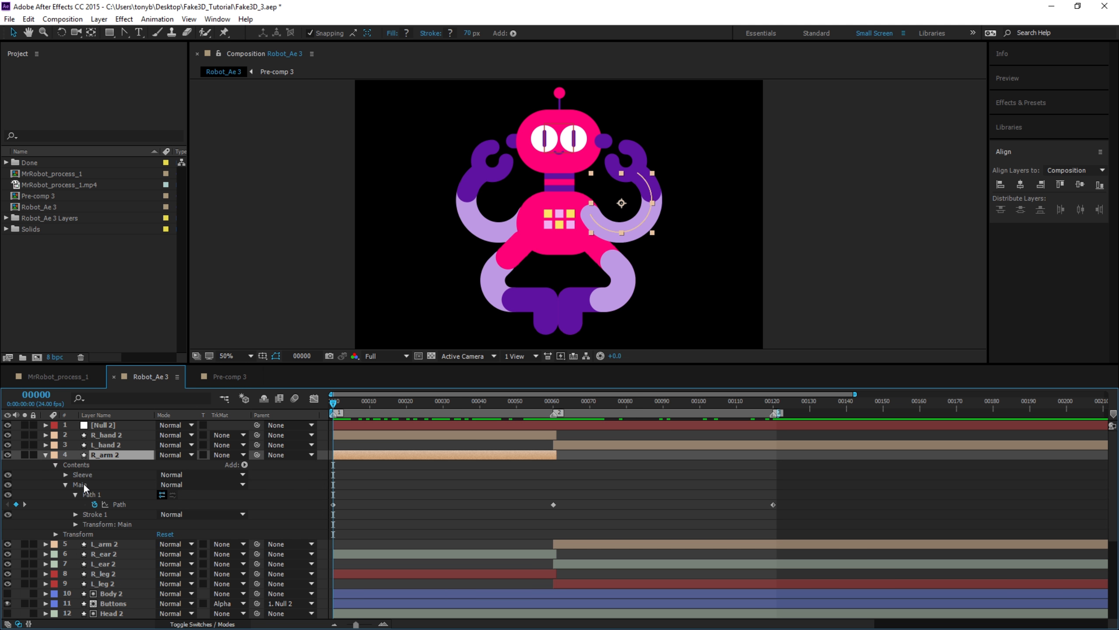
pyautogui.click(80, 484)
pyautogui.click(244, 465)
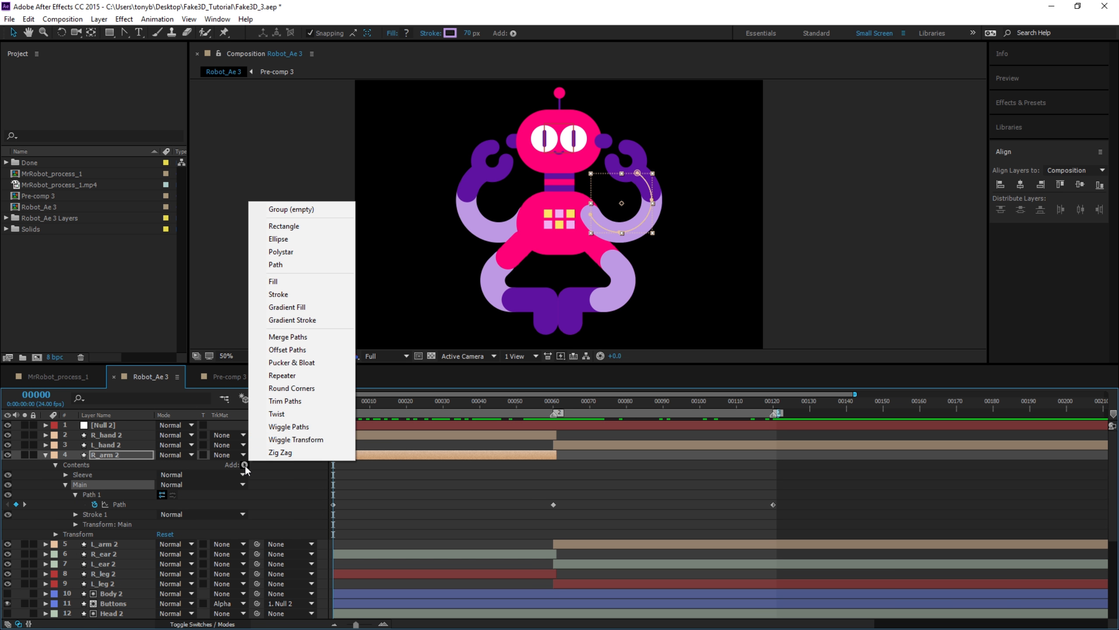
pyautogui.click(285, 401)
pyautogui.click(76, 514)
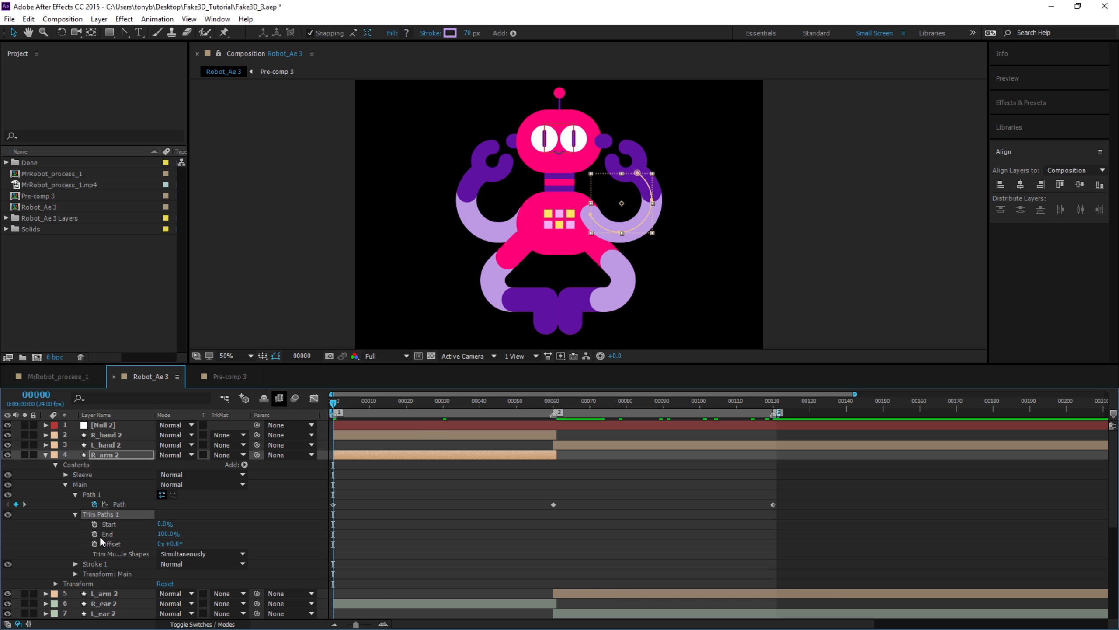
# Enable keyframing for the Trim Paths End in R_arm 2 at frame 0 and set it to 70%.
pyautogui.moveTo(163, 534); pyautogui.dragTo(171, 535)
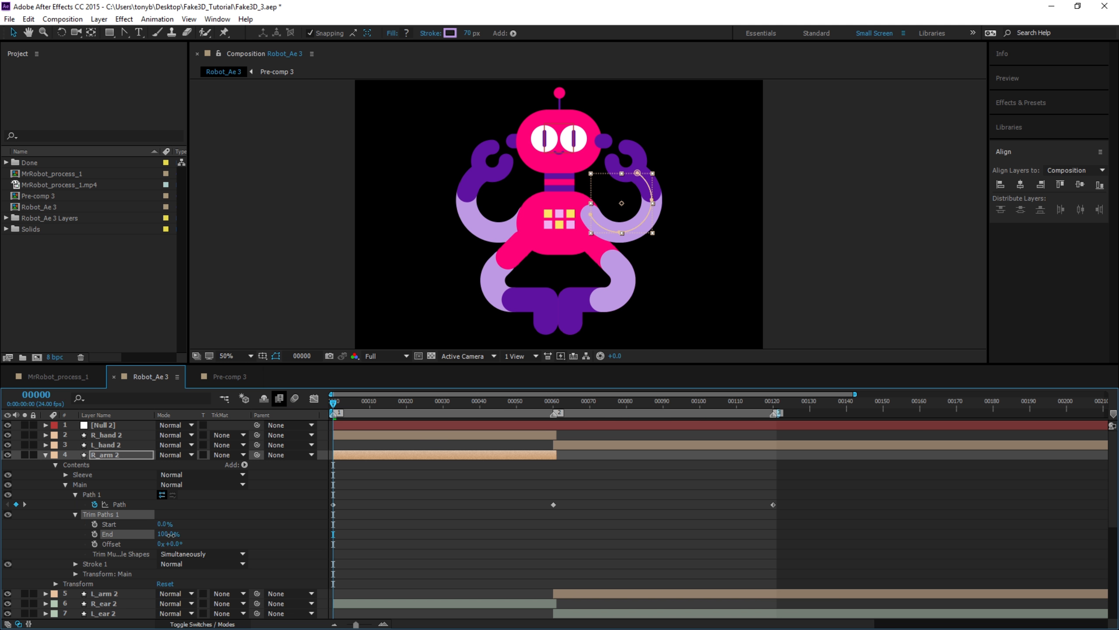
pyautogui.click(95, 534)
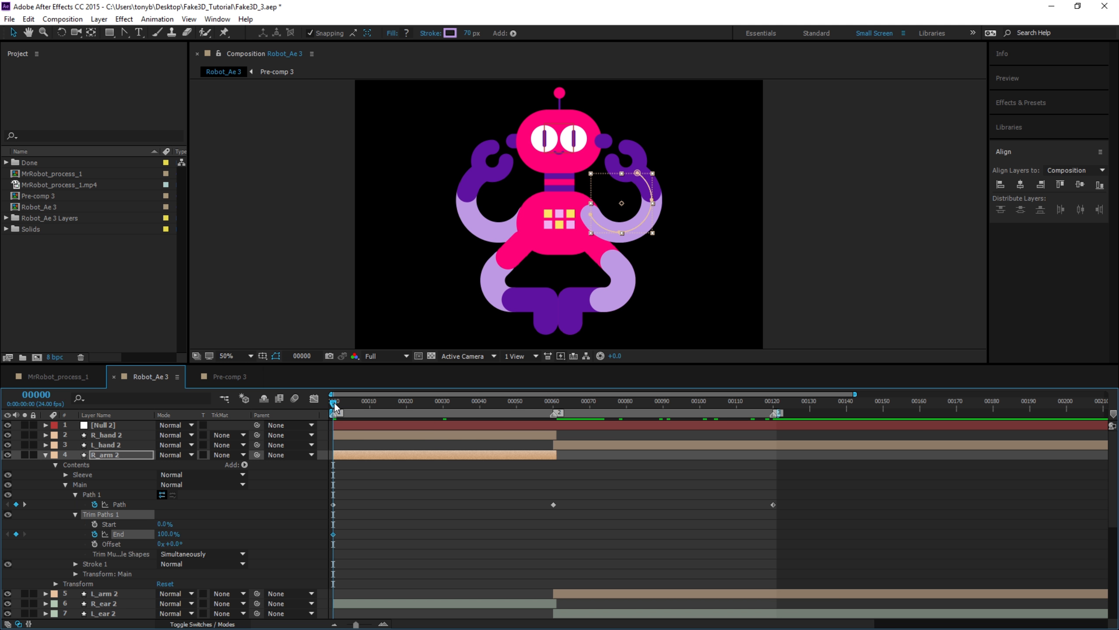
pyautogui.moveTo(333, 406); pyautogui.dragTo(443, 408)
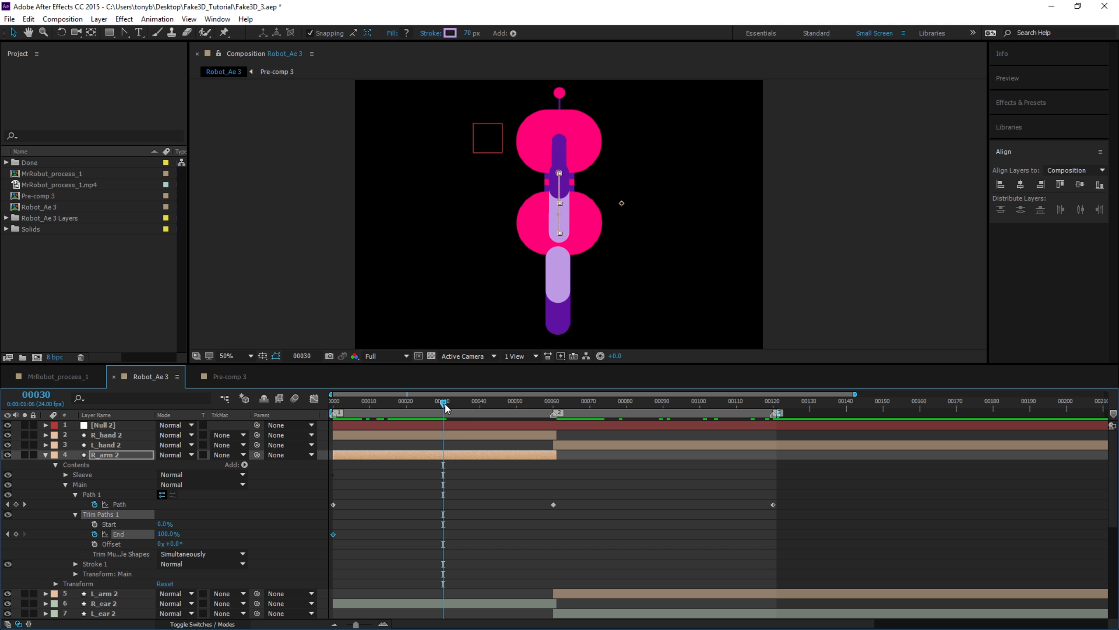
pyautogui.moveTo(445, 408); pyautogui.dragTo(321, 449)
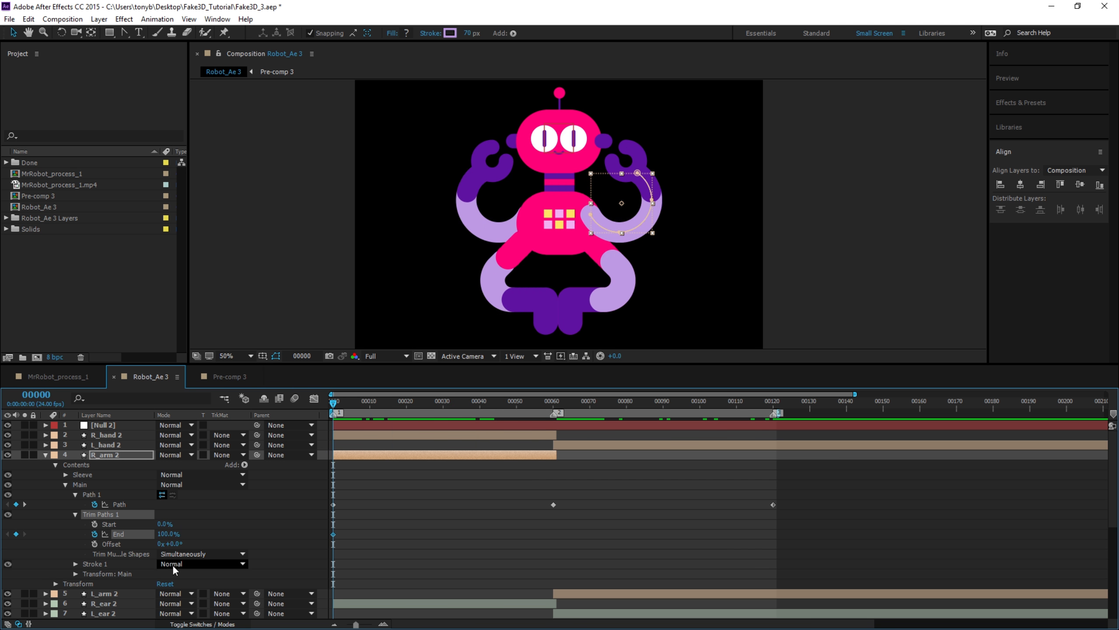
pyautogui.moveTo(159, 536); pyautogui.dragTo(153, 542)
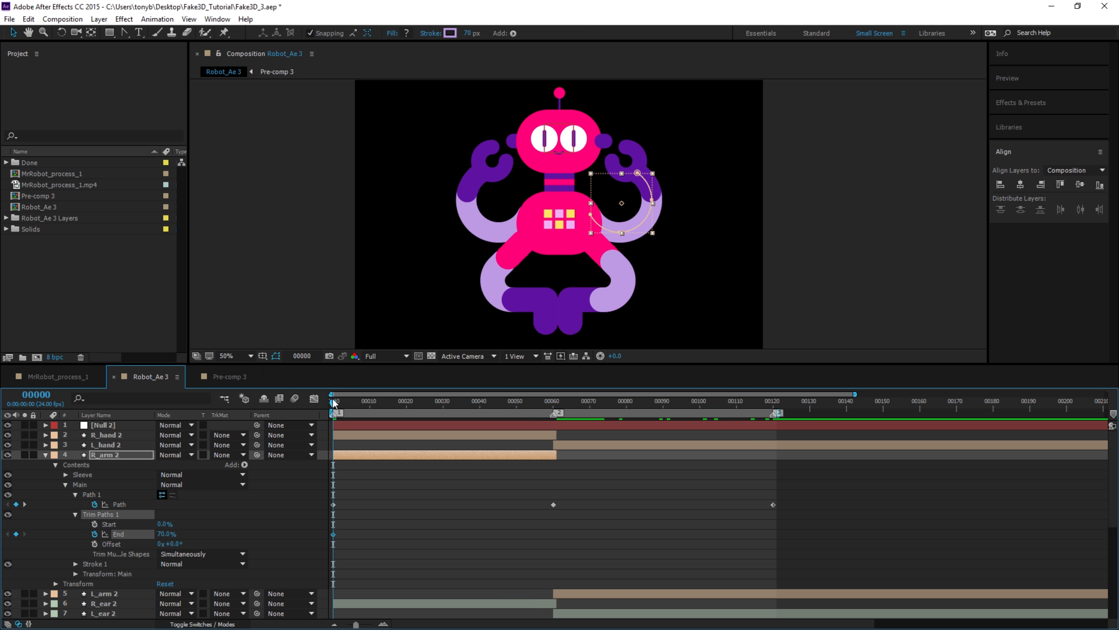
# Keyframe R_arm 2's Trim Paths End at 100% on frame 30.
pyautogui.moveTo(337, 405); pyautogui.dragTo(445, 424)
pyautogui.click(167, 534)
pyautogui.write('100')
pyautogui.press('Return')
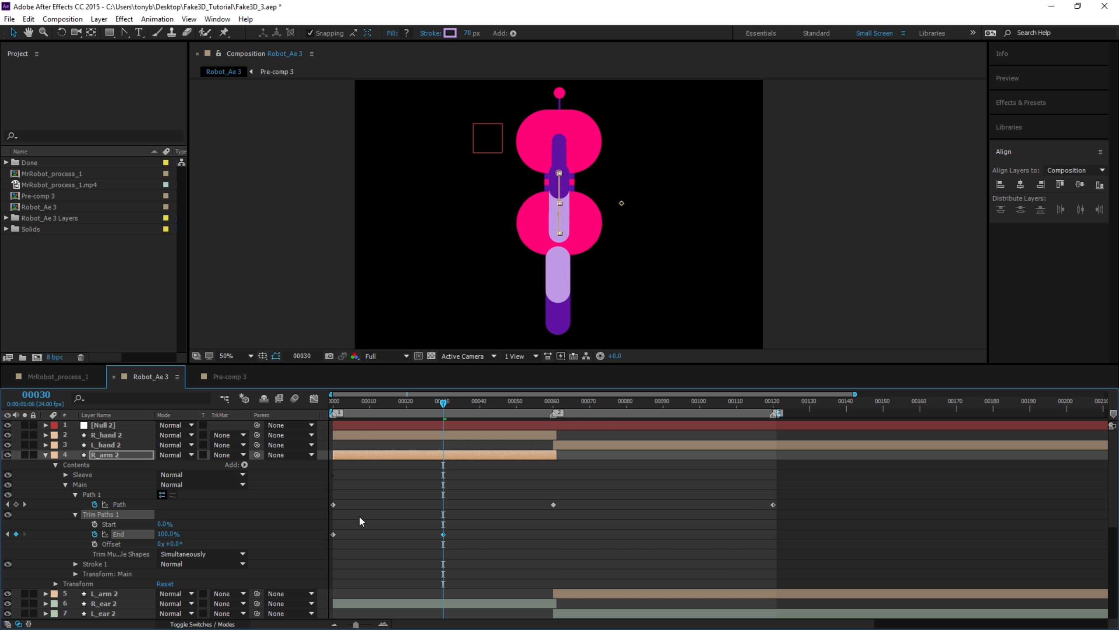
# Copy R_arm 2's first Trim Paths End keyframe to frame 60 and scrub back to frame 0 to check the motion.
pyautogui.moveTo(450, 408); pyautogui.dragTo(554, 413)
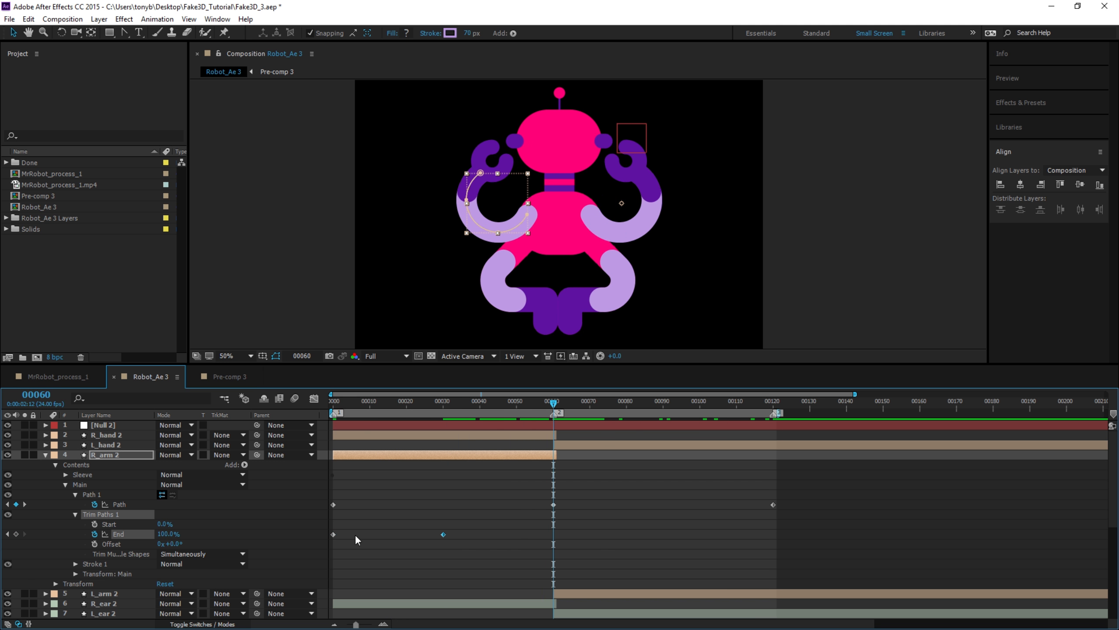
pyautogui.click(333, 534)
pyautogui.hotkey('ctrl', 'c')
pyautogui.hotkey('ctrl', 'v')
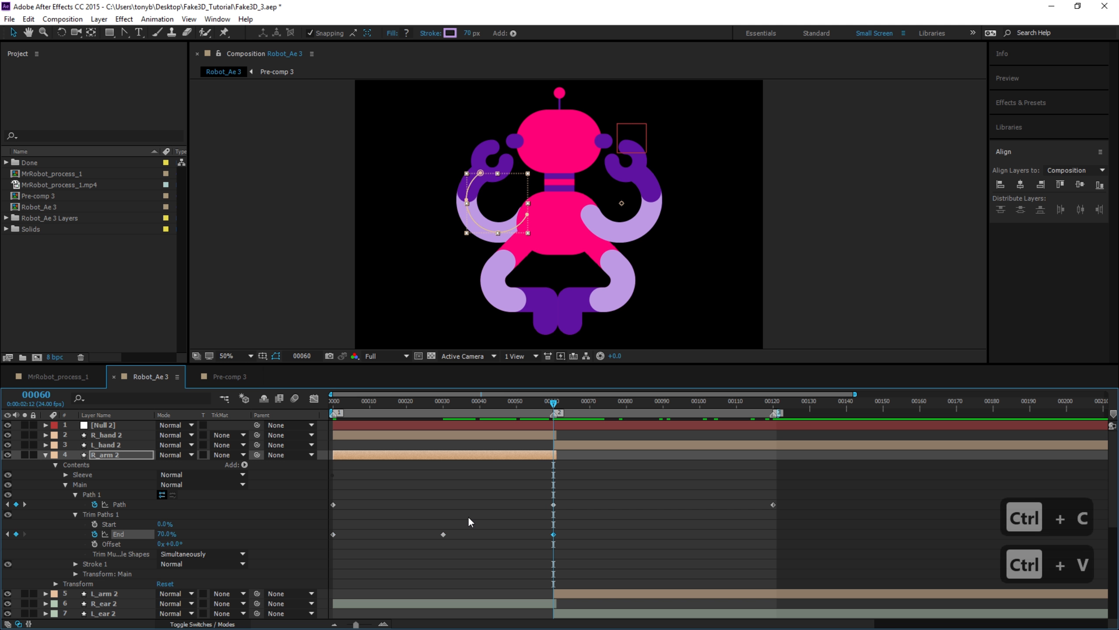
pyautogui.moveTo(561, 406); pyautogui.dragTo(352, 473)
pyautogui.moveTo(344, 475); pyautogui.dragTo(320, 518)
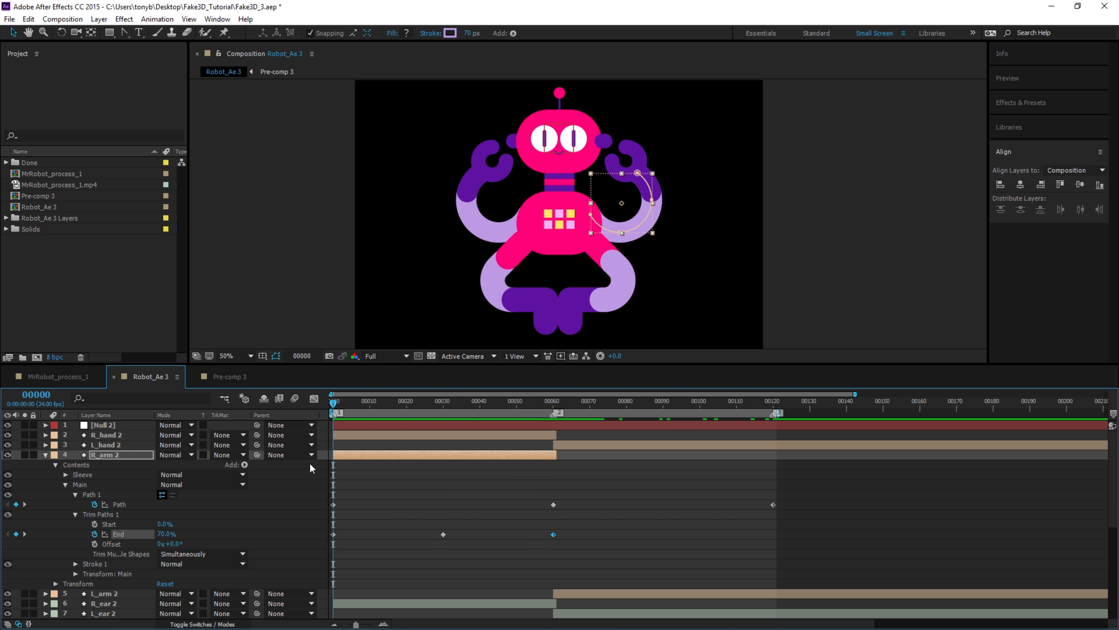
# Copy R_arm 2's animated Trim Paths, collapse that layer, and select L_arm 2 at frame 60.
pyautogui.click(99, 515)
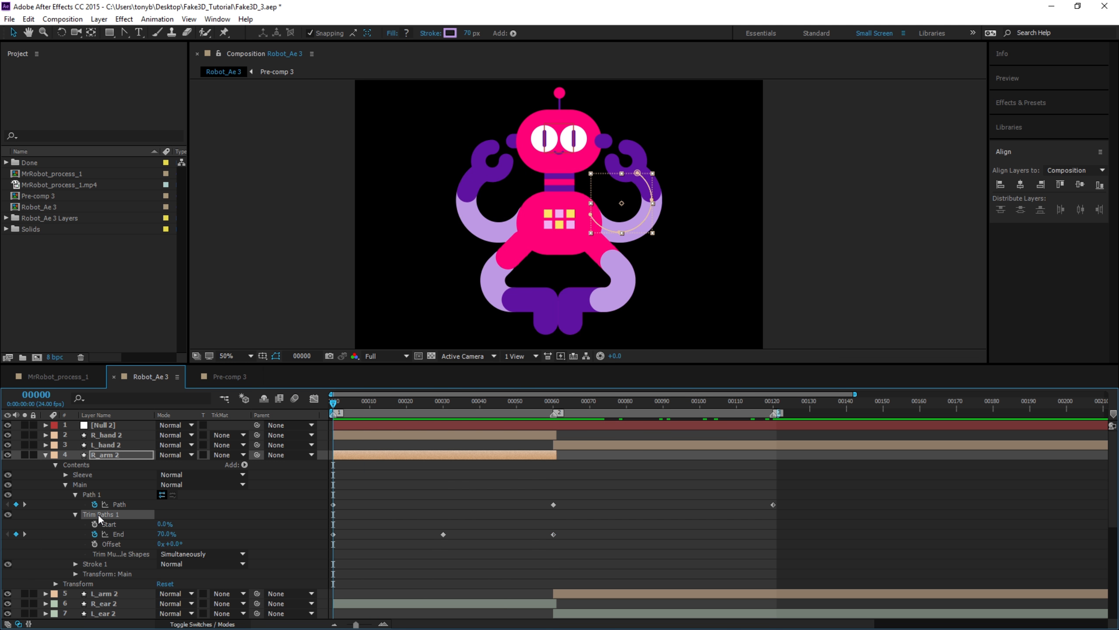
pyautogui.hotkey('ctrl', 'c')
pyautogui.click(45, 454)
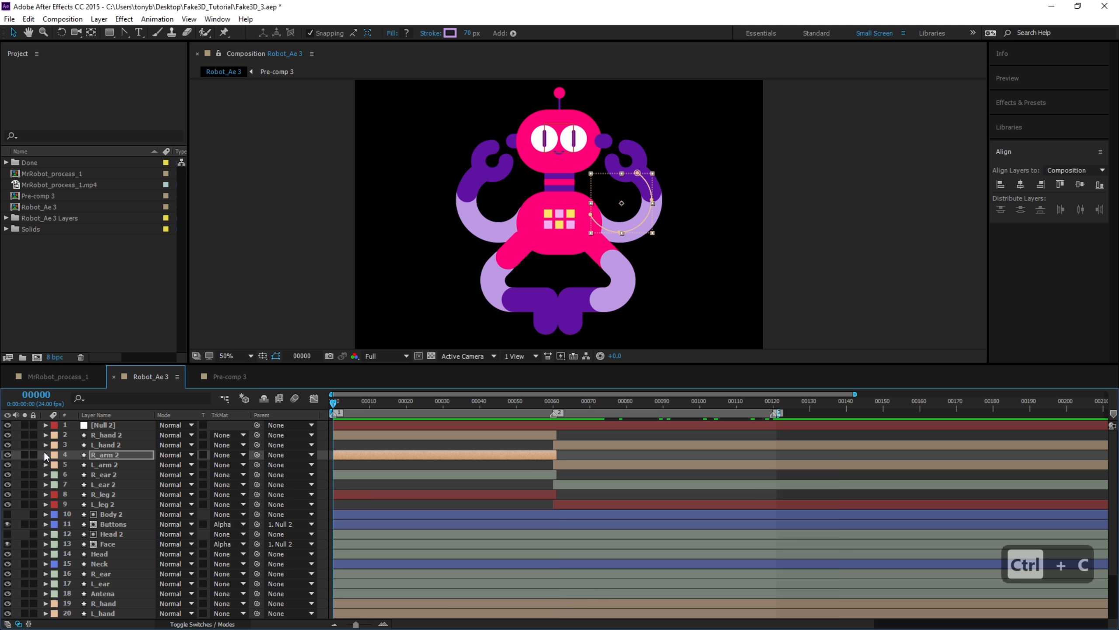
pyautogui.click(103, 466)
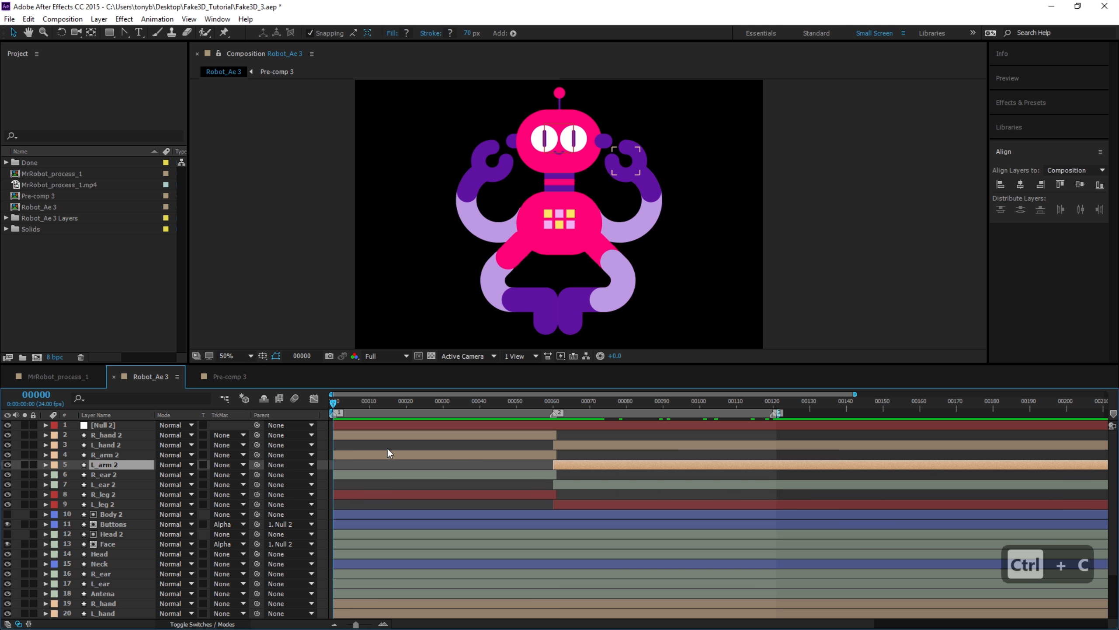
pyautogui.click(556, 403)
pyautogui.moveTo(555, 404); pyautogui.dragTo(553, 404)
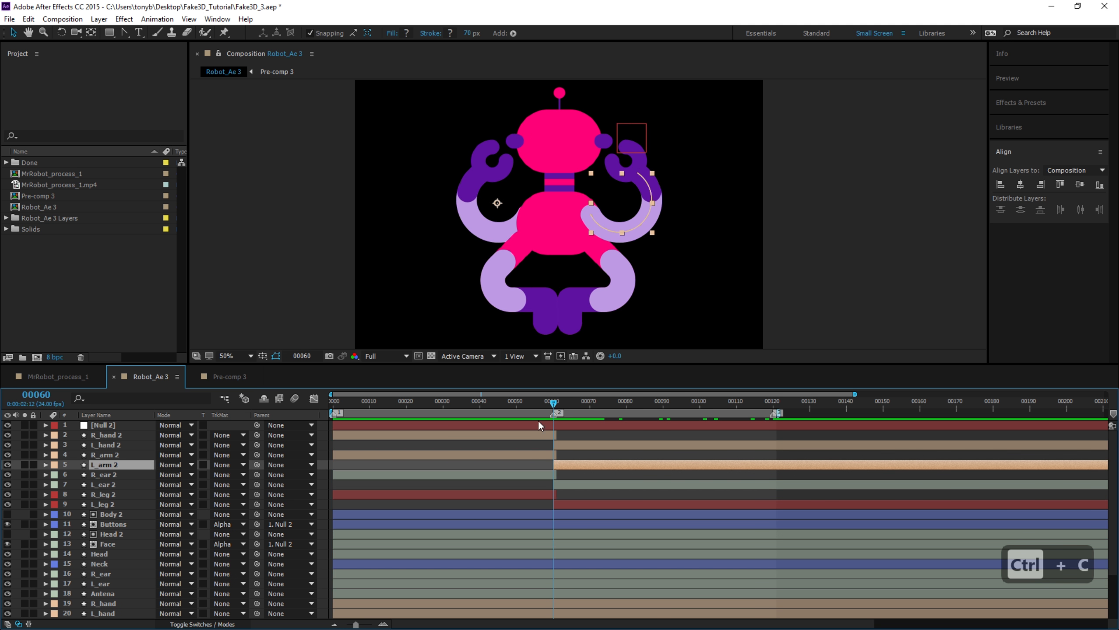
# Paste the Trim Paths into L_arm 2's Main group, scrub back to frame 0 and collapse the layer.
pyautogui.click(43, 465)
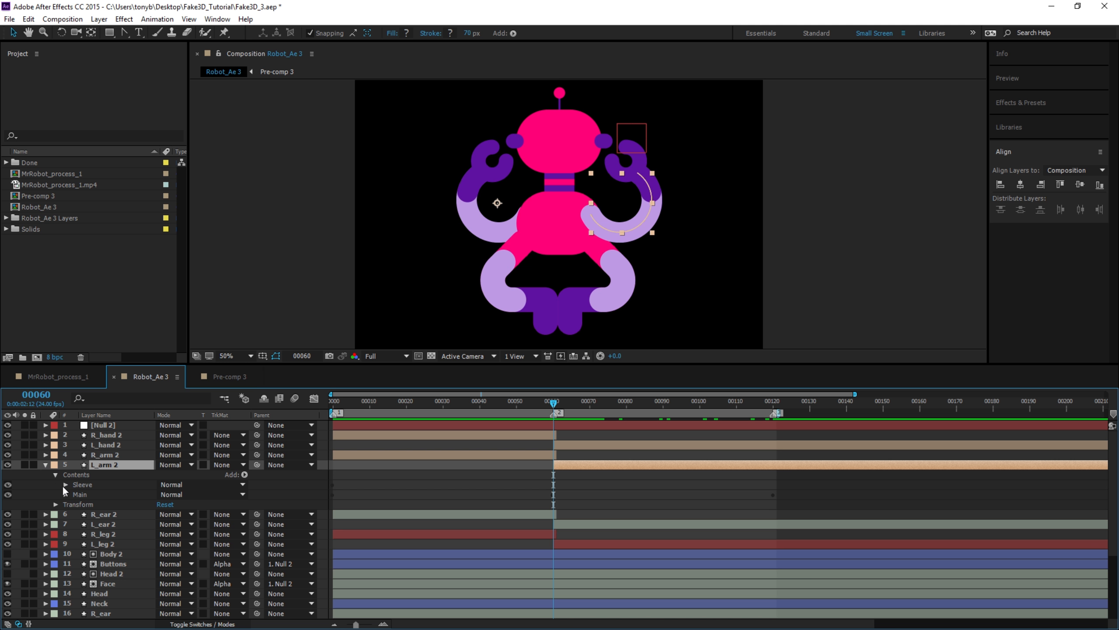
pyautogui.click(65, 494)
pyautogui.click(74, 504)
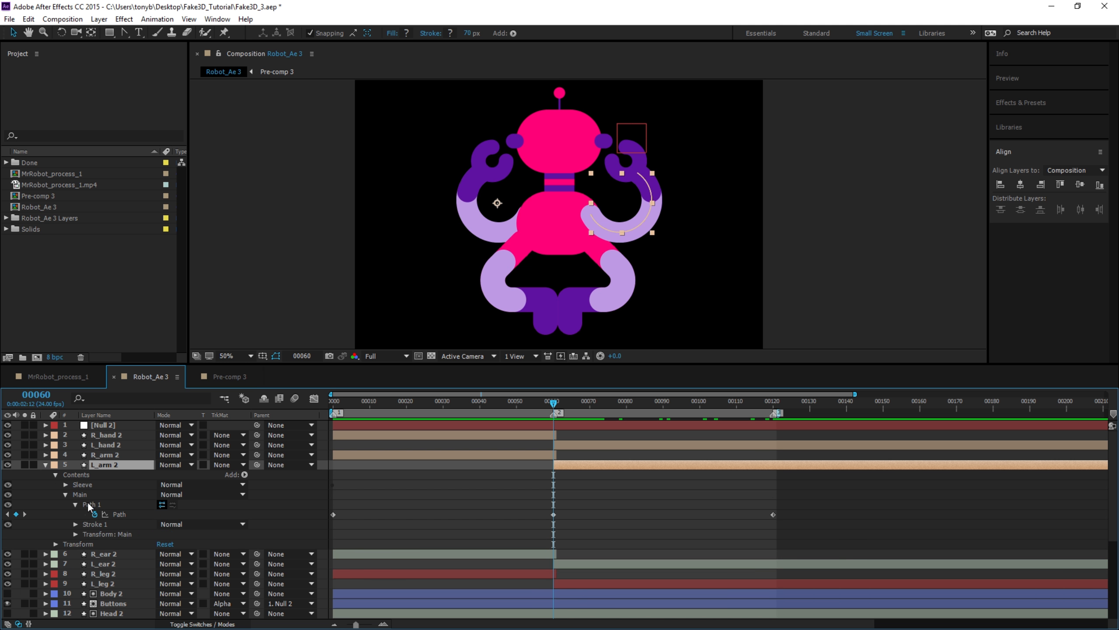
pyautogui.click(74, 503)
pyautogui.hotkey('ctrl', 'v')
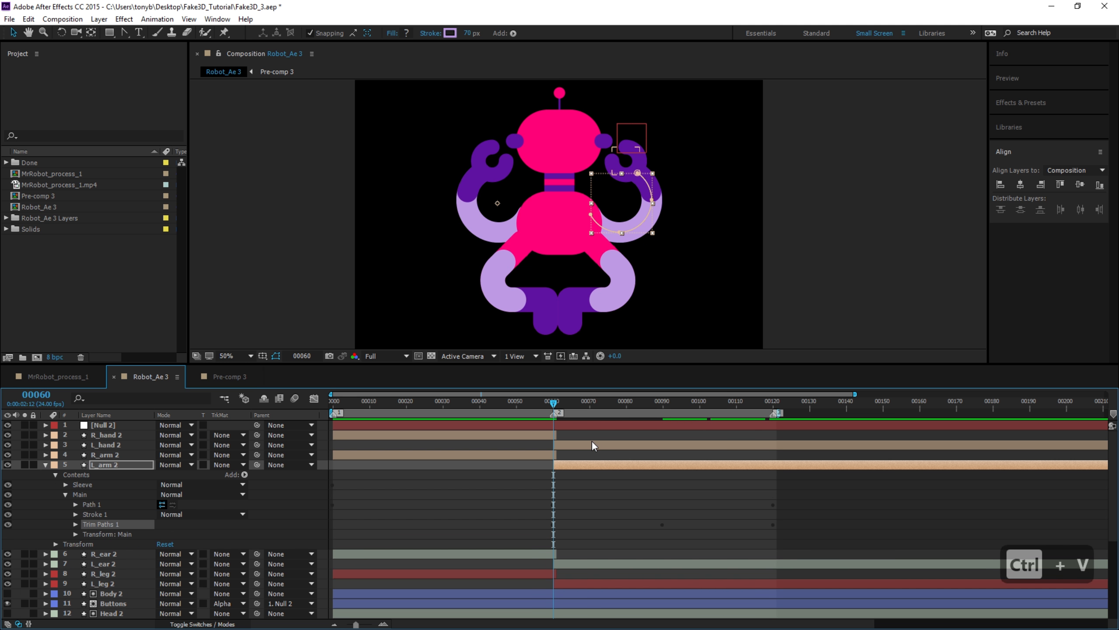
pyautogui.press('u')
pyautogui.moveTo(555, 407); pyautogui.dragTo(79, 492)
pyautogui.click(45, 466)
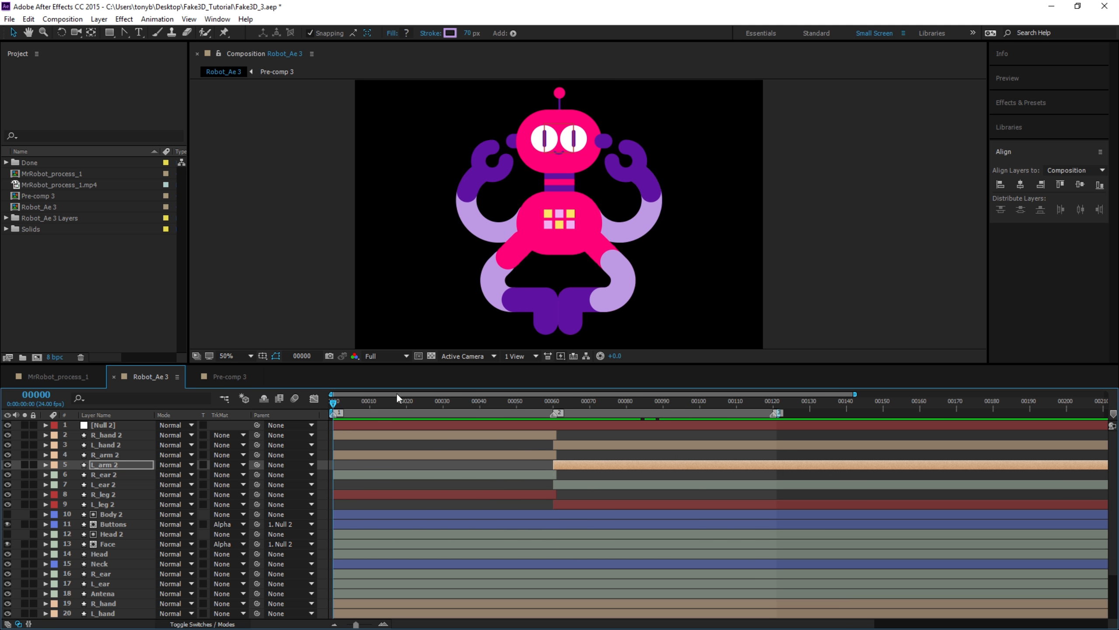
# Add a new empty shape layer to the composition, enlarge the composition view and preview the robot's rotation.
pyautogui.moveTo(415, 365); pyautogui.dragTo(434, 277)
pyautogui.rightClick(106, 600)
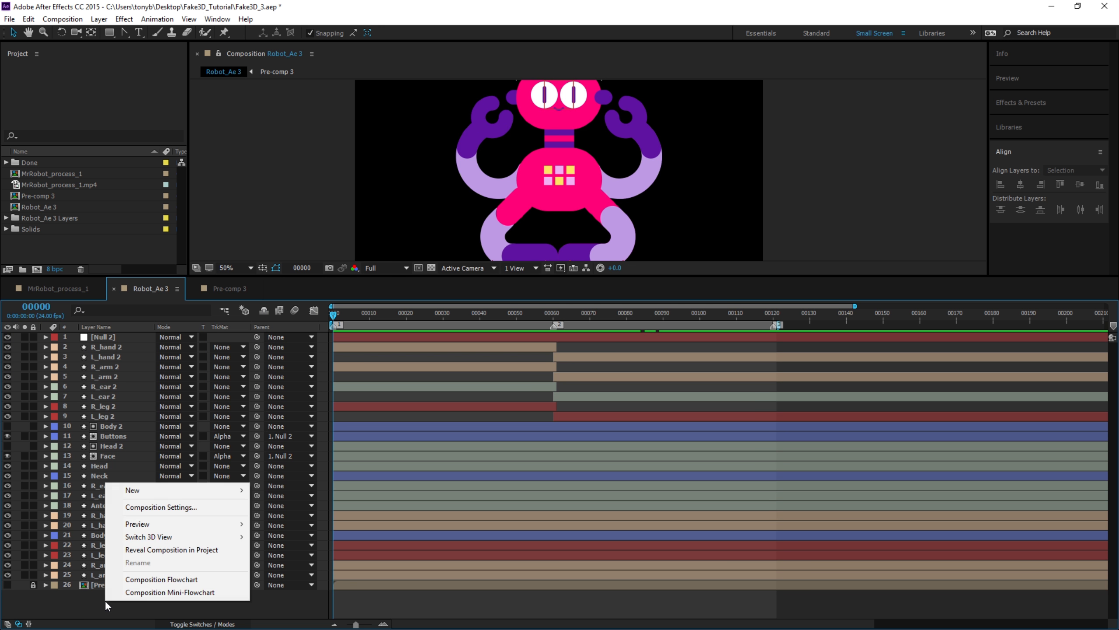
pyautogui.moveTo(148, 491)
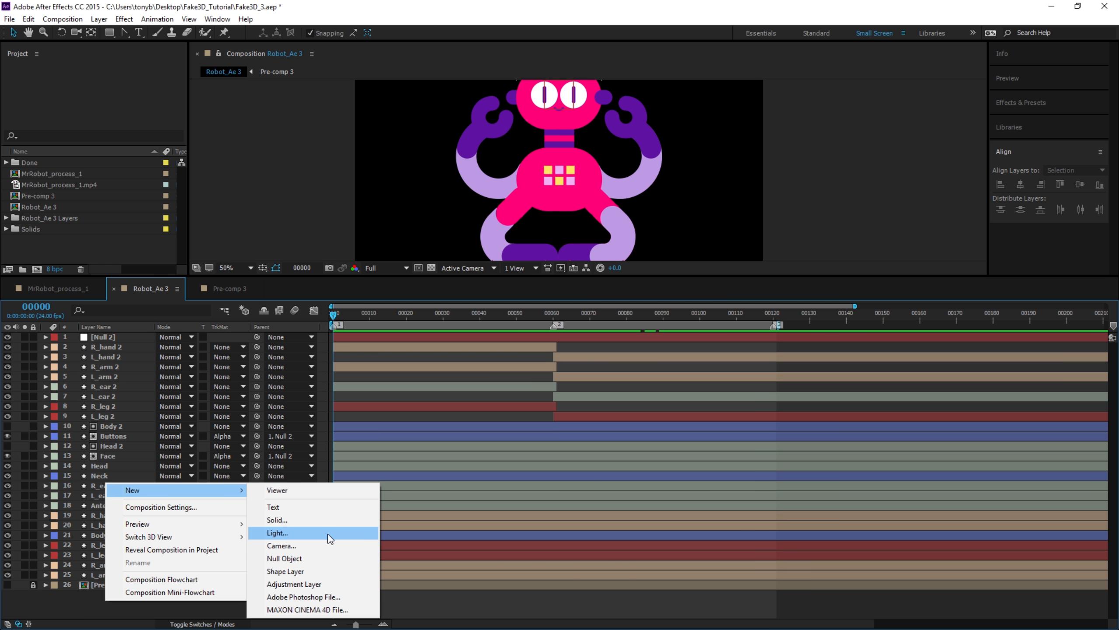
pyautogui.click(309, 571)
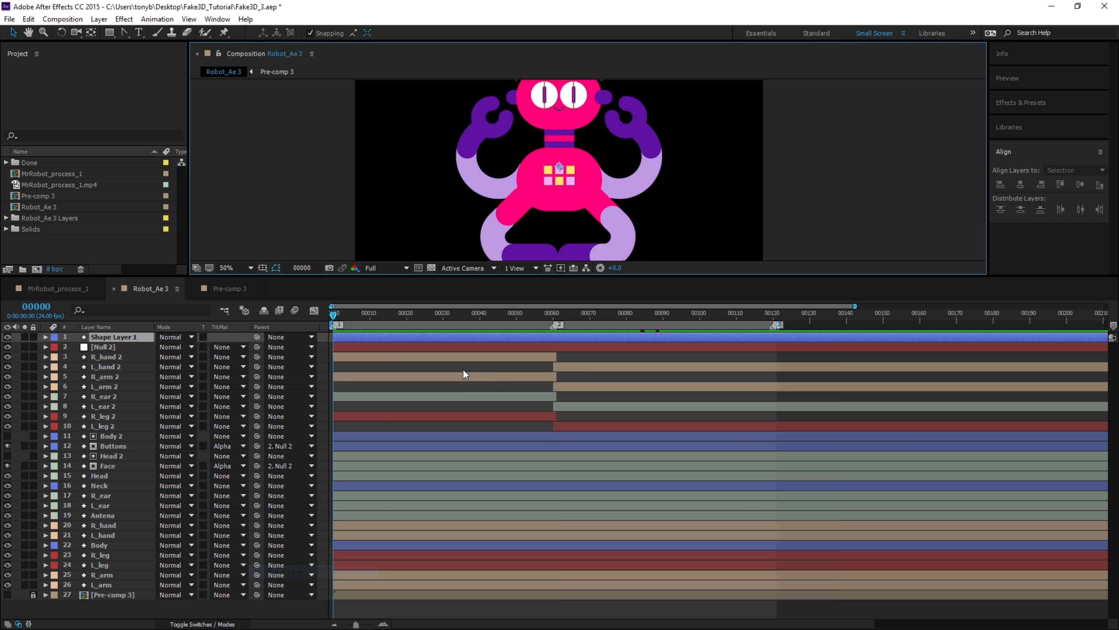
pyautogui.click(509, 279)
pyautogui.moveTo(507, 277); pyautogui.dragTo(496, 419)
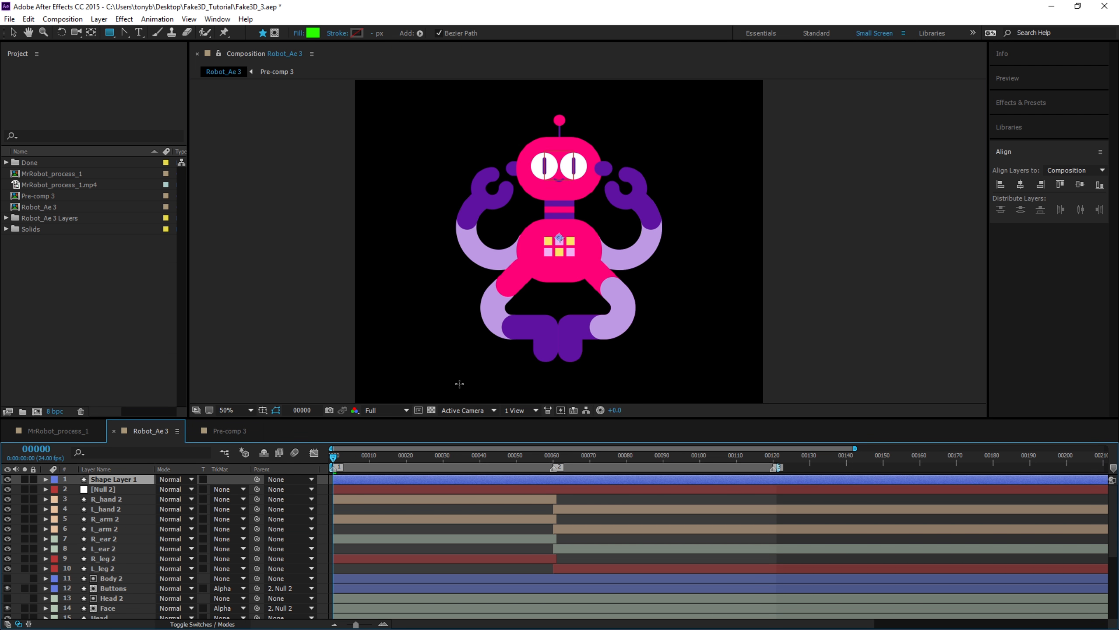
pyautogui.press('space')
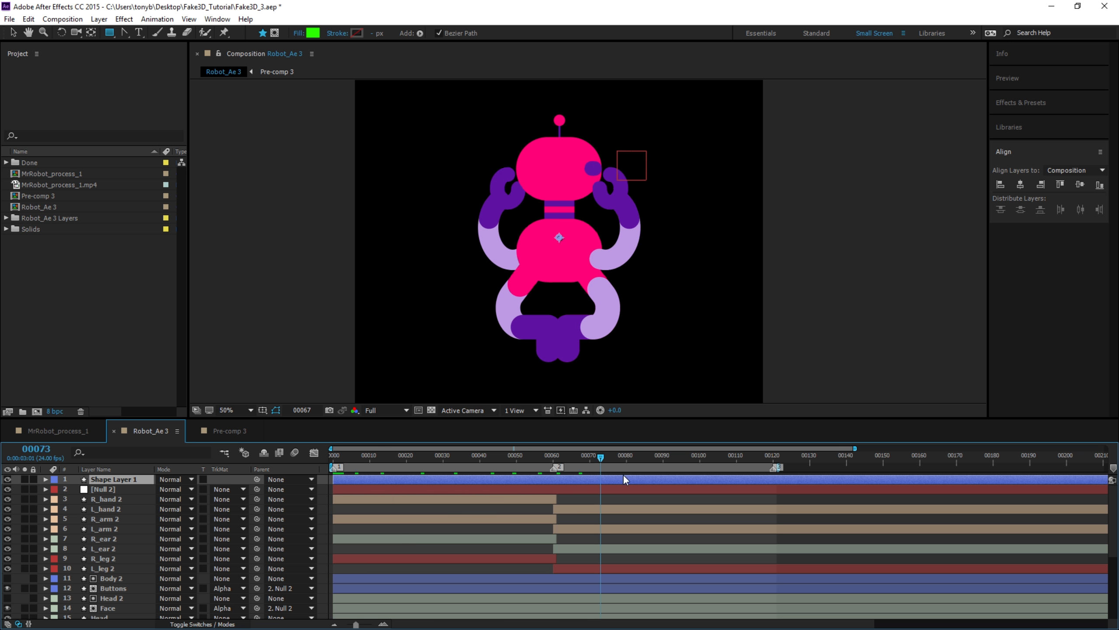
pyautogui.press('space')
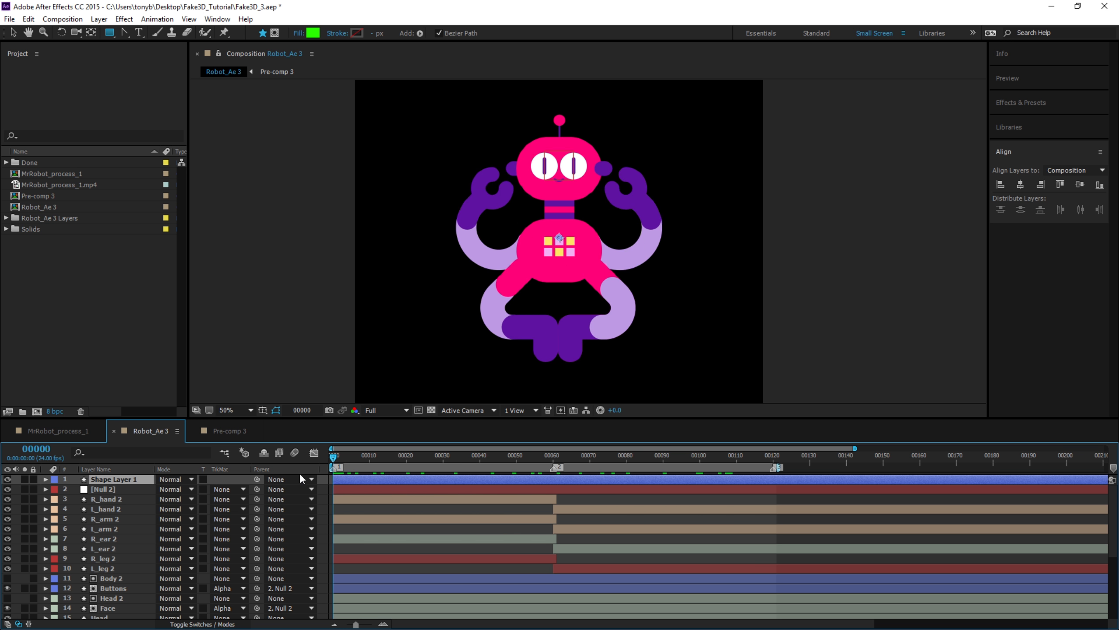
pyautogui.click(45, 479)
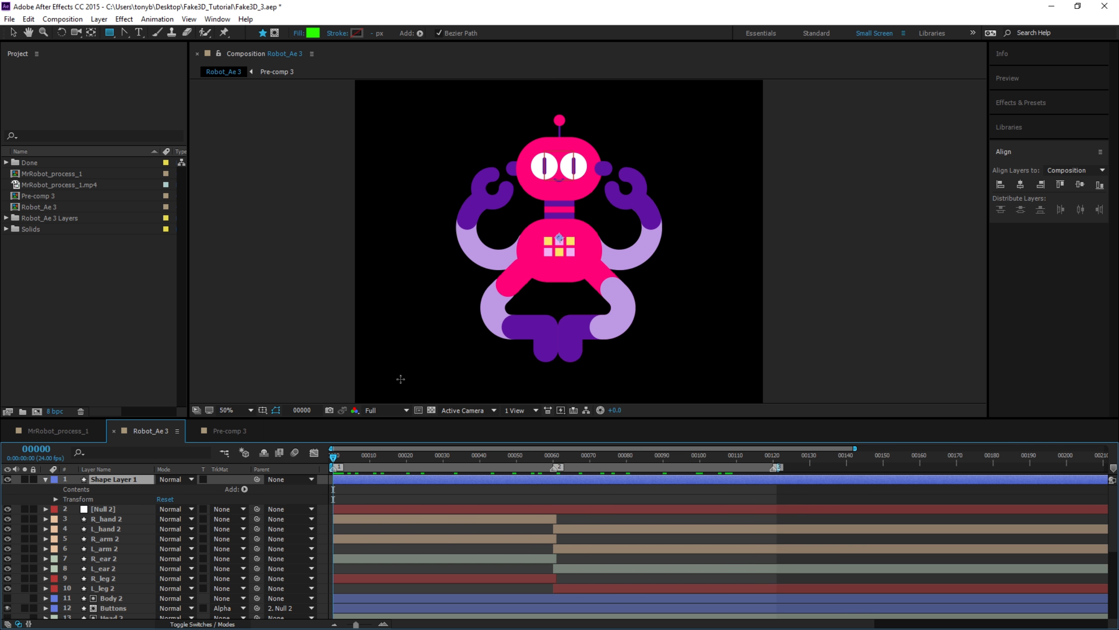
pyautogui.press('.')
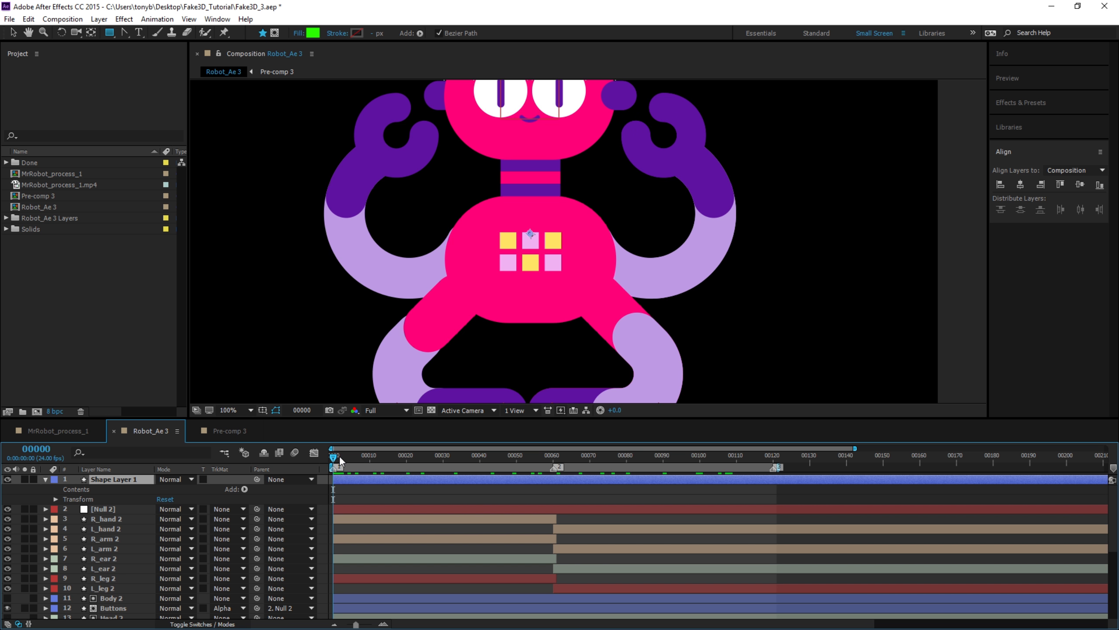
pyautogui.click(46, 480)
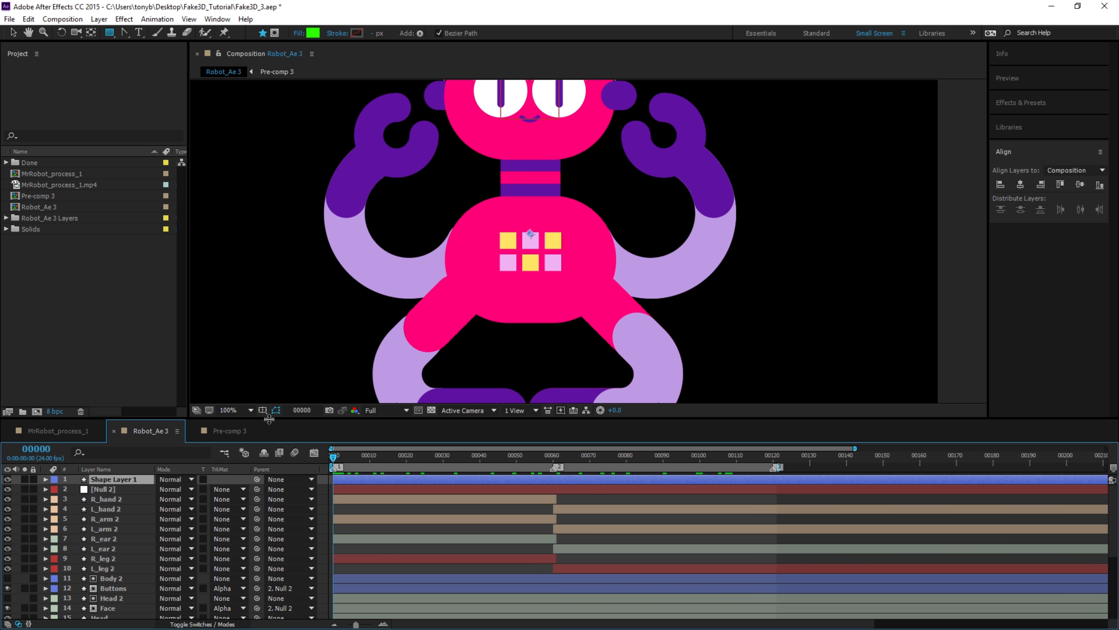
# Add another empty shape layer at the top of the Robot_Ae 3 layer stack.
pyautogui.moveTo(269, 417); pyautogui.dragTo(273, 249)
pyautogui.scroll(-2, 213, 481)
pyautogui.rightClick(122, 591)
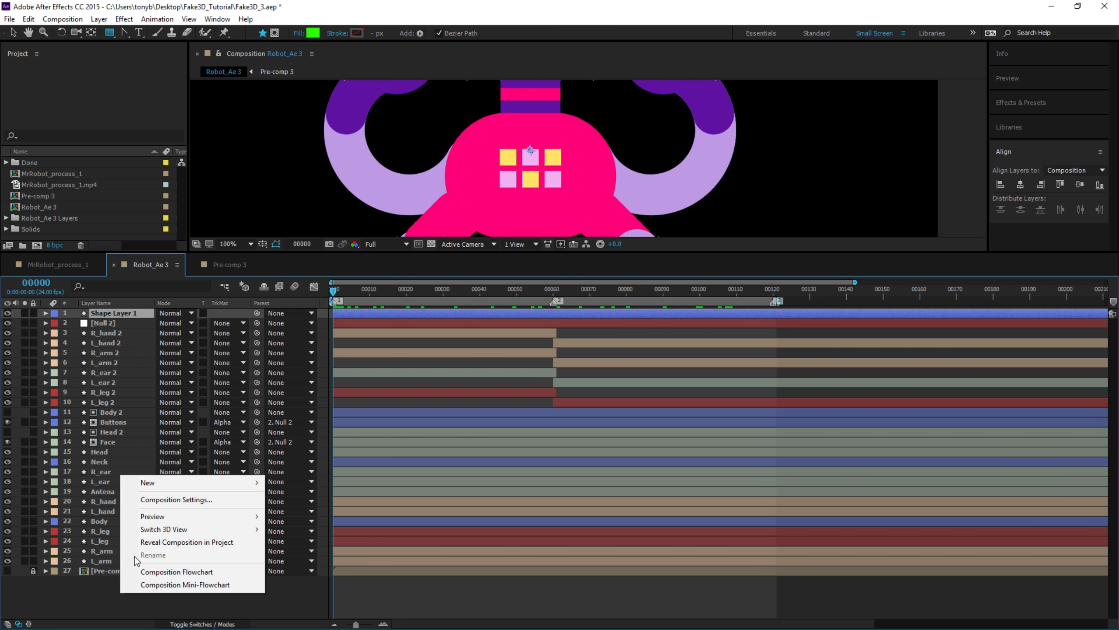
pyautogui.moveTo(168, 481)
pyautogui.click(299, 563)
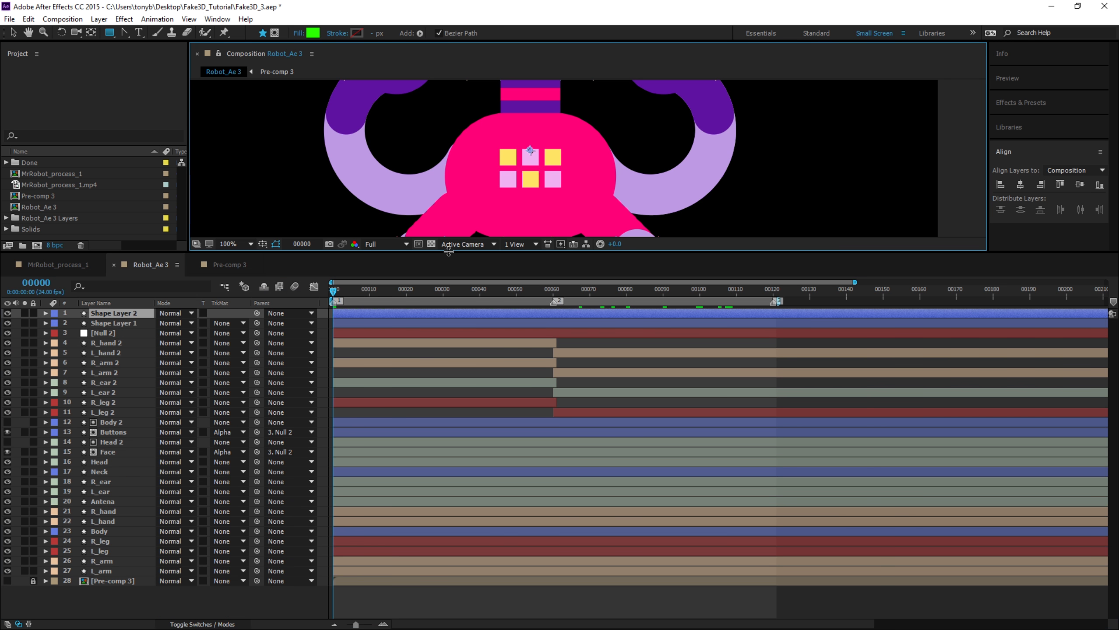
pyautogui.moveTo(437, 251); pyautogui.dragTo(426, 477)
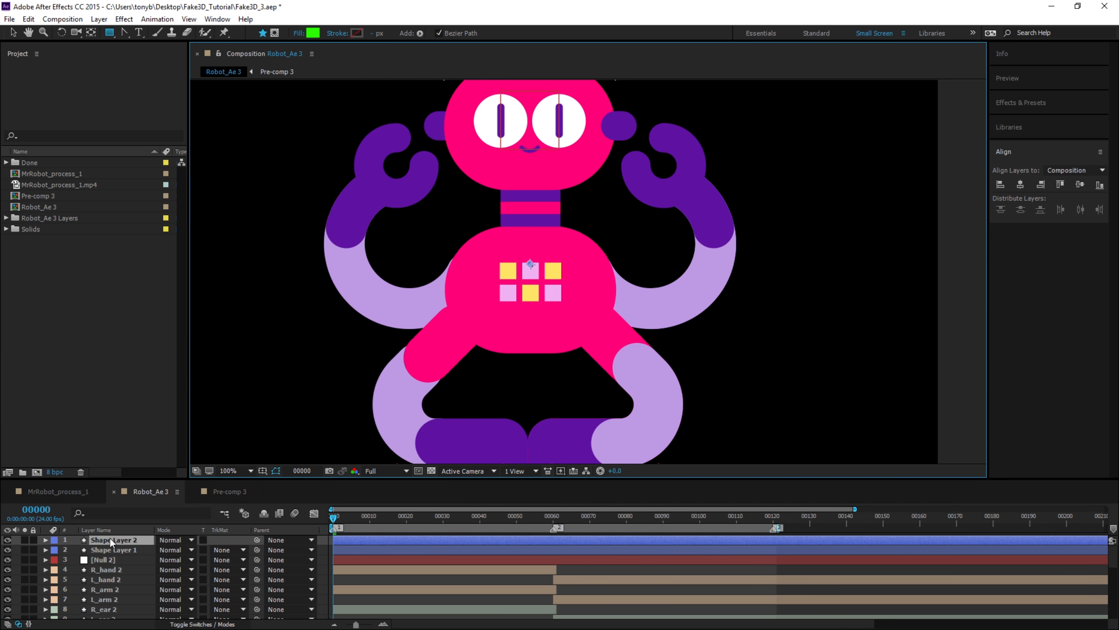
# Rename the new shape layer Shoe_fix, delete Shape Layer 1, and keep Shoe_fix selected.
pyautogui.press('Return')
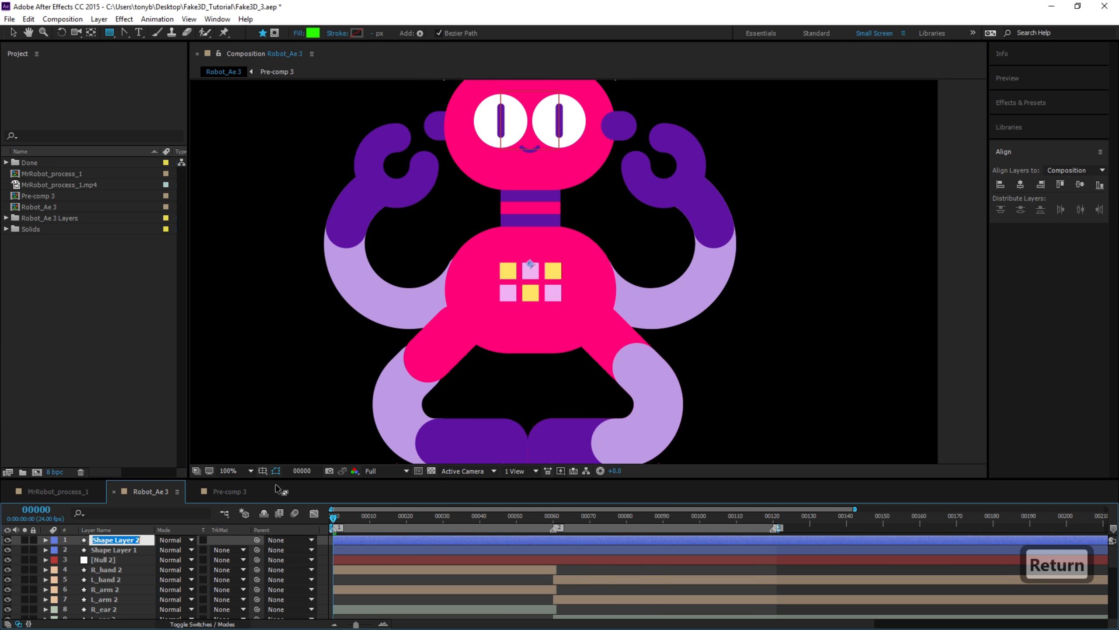
pyautogui.write('Sho')
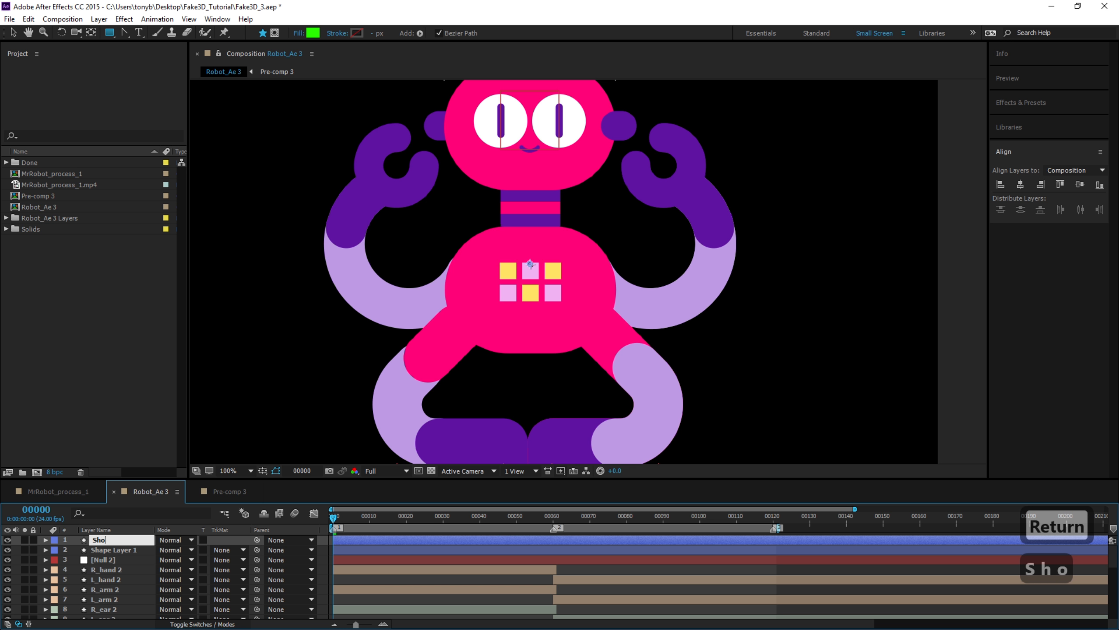
pyautogui.write('e_fix')
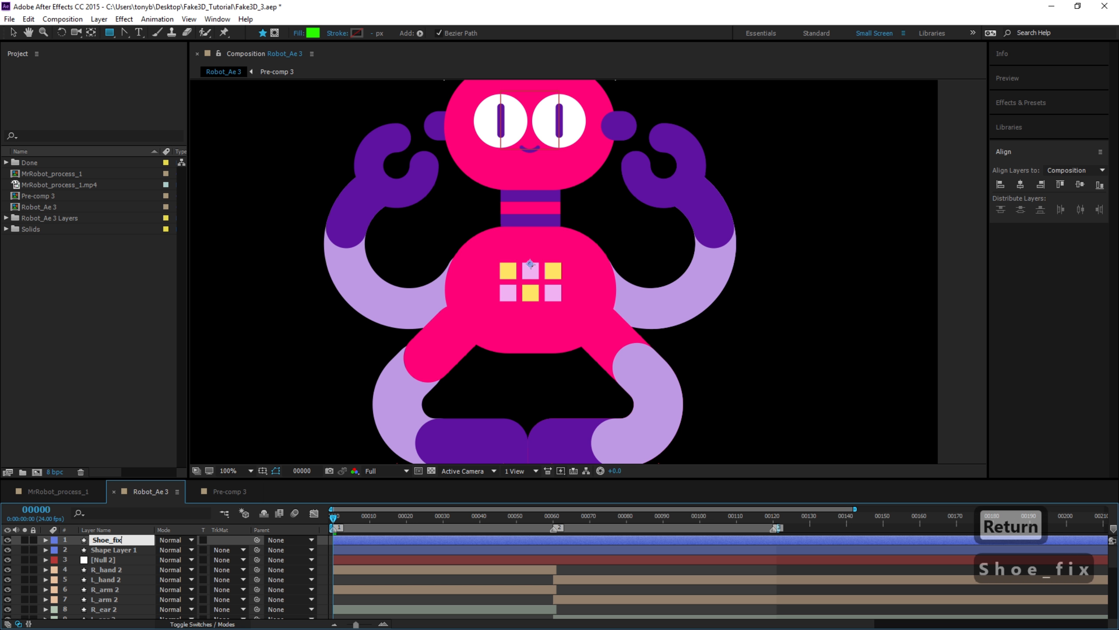
pyautogui.press('Return')
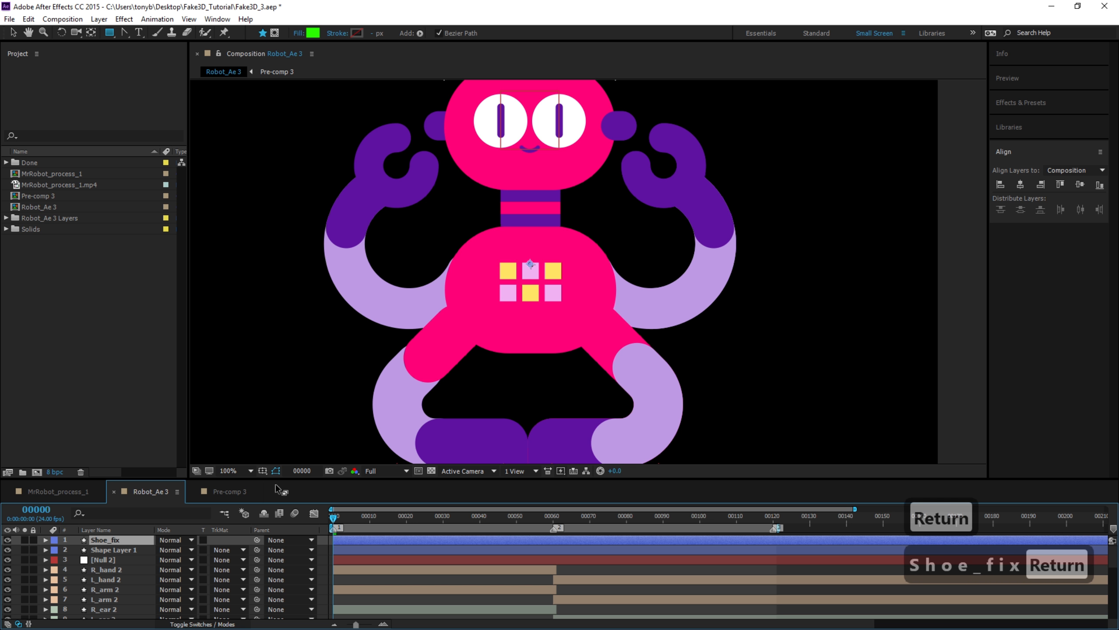
pyautogui.click(126, 549)
pyautogui.press('Delete')
pyautogui.click(102, 540)
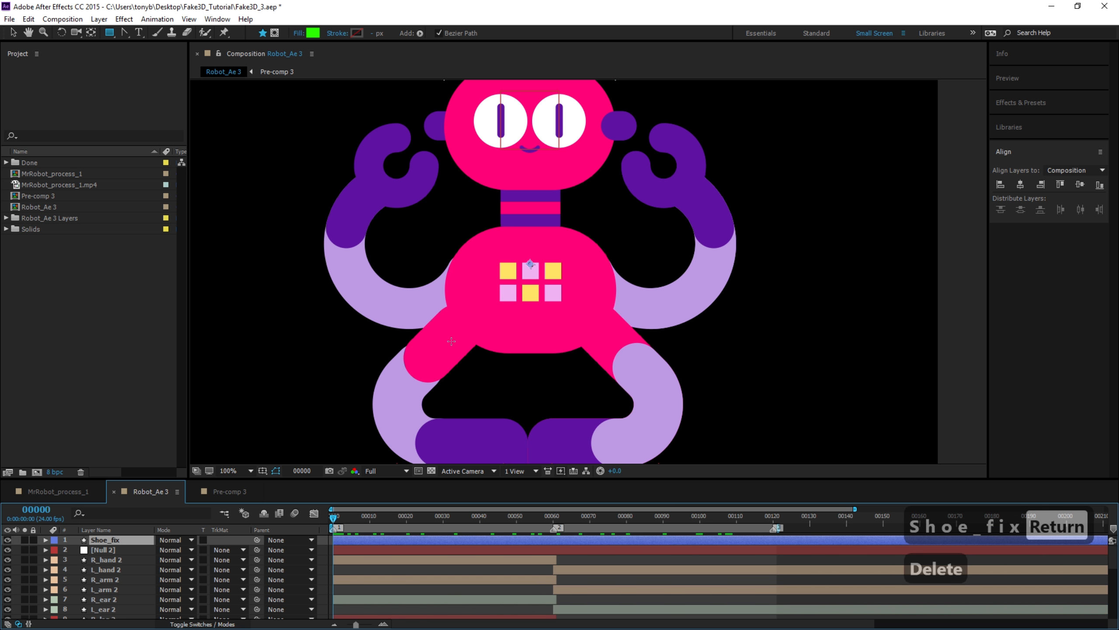
# Activate the Pen tool for Shoe_fix, move the current time to frame 61, and undo a trial vertex on the robot's upper leg.
pyautogui.scroll(2, 451, 341)
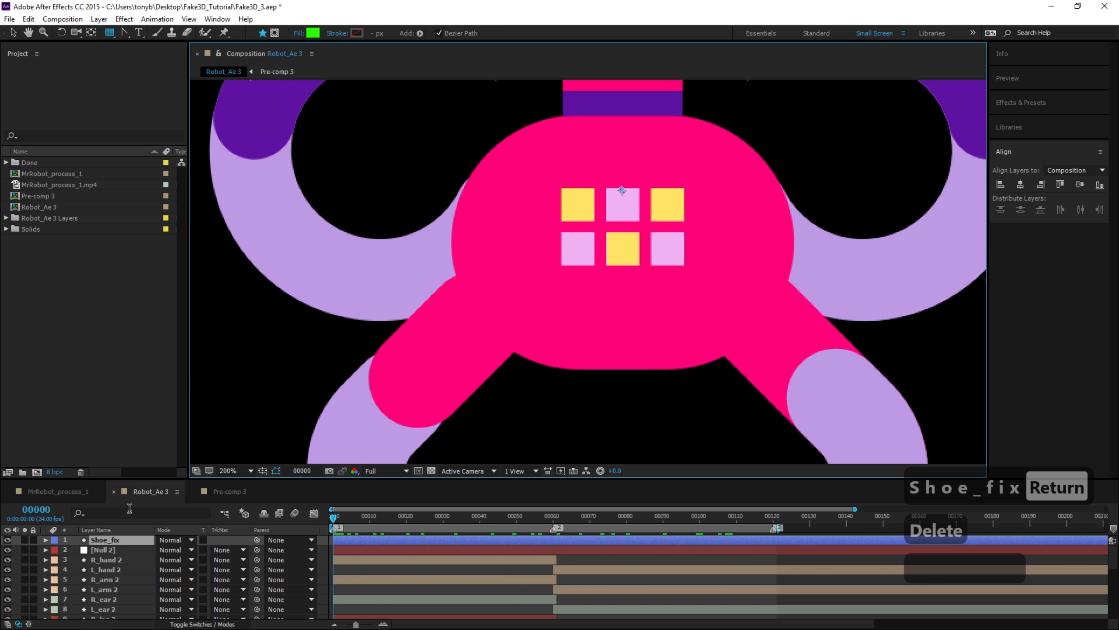
pyautogui.click(124, 33)
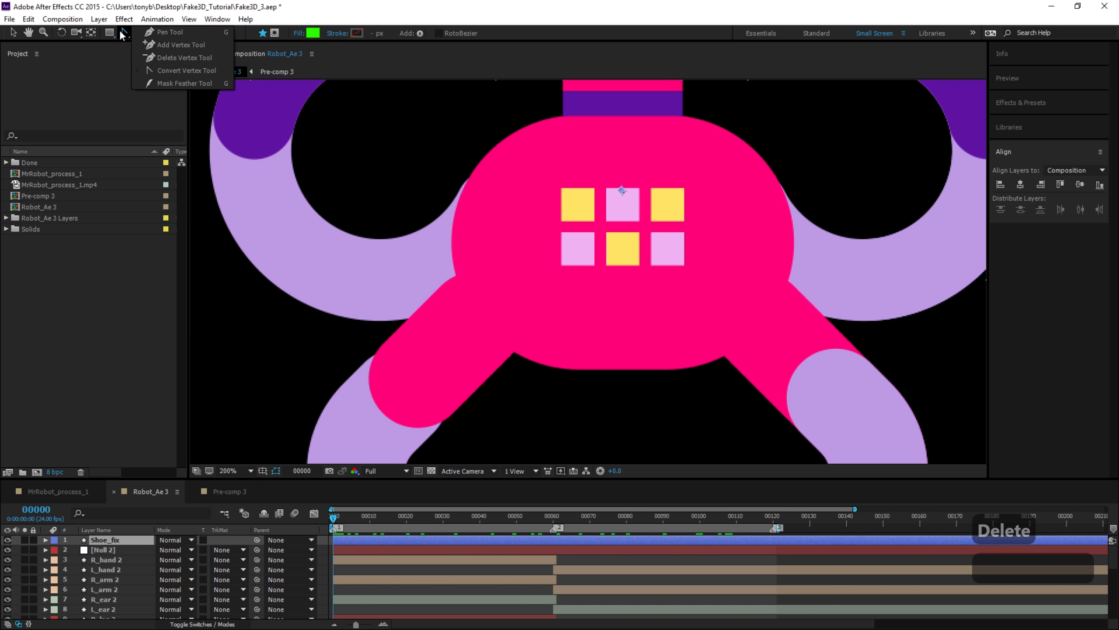
pyautogui.click(499, 521)
pyautogui.moveTo(500, 524); pyautogui.dragTo(555, 527)
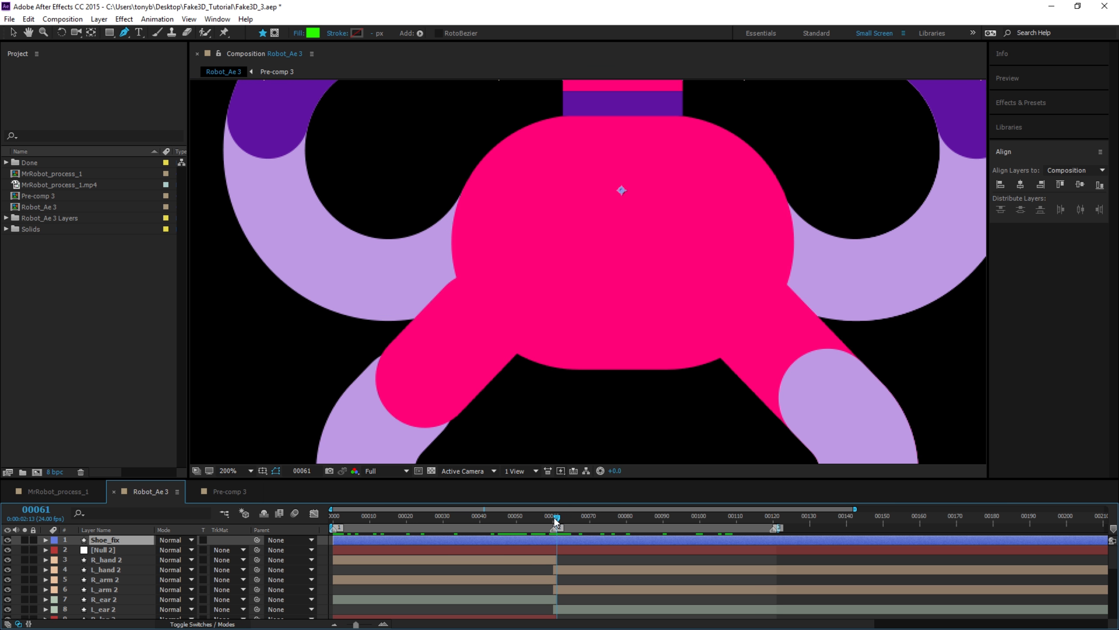
pyautogui.moveTo(554, 518); pyautogui.dragTo(555, 523)
pyautogui.press('.')
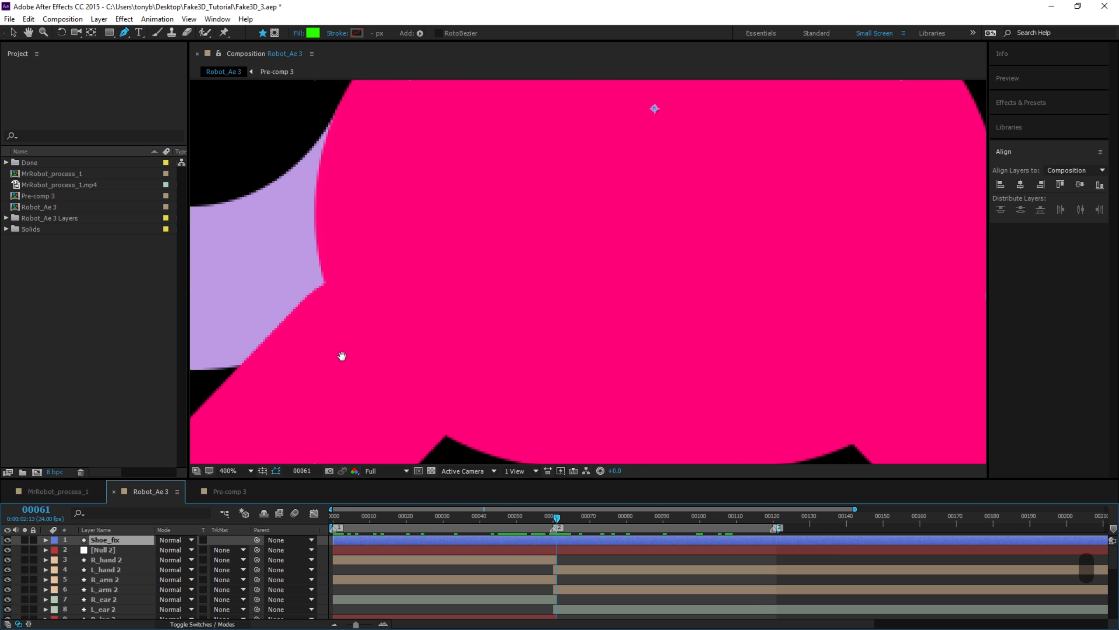
pyautogui.moveTo(342, 356); pyautogui.dragTo(565, 213)
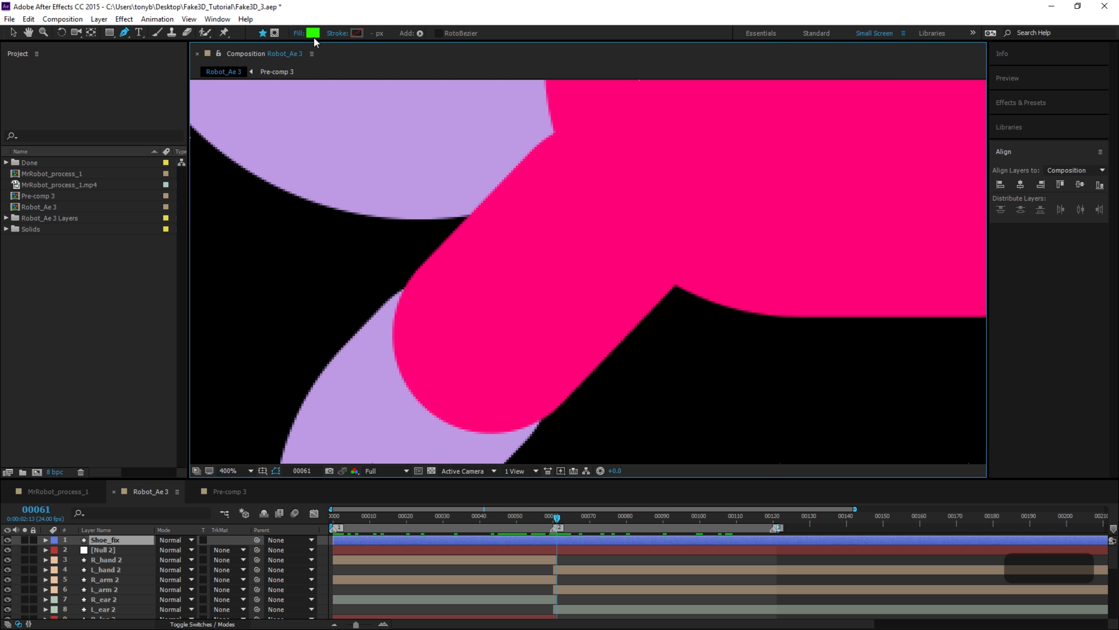
pyautogui.click(479, 207)
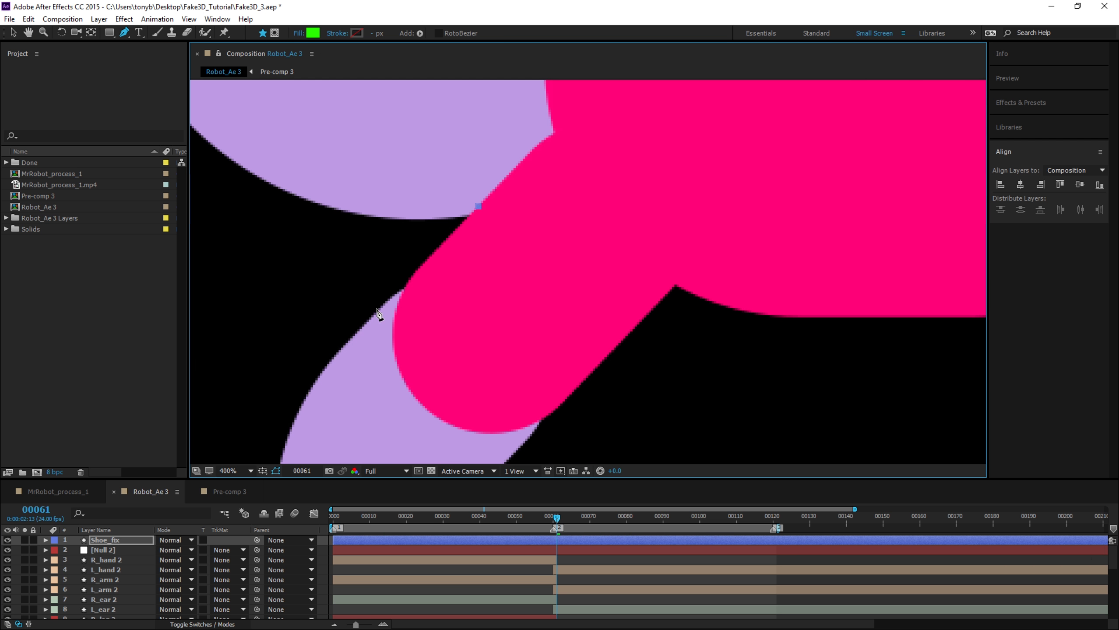
pyautogui.hotkey('ctrl', 'z')
# Draw a closed five-point green shape over the outer end of the robot's left-hand purple shoe on Shoe_fix.
pyautogui.scroll(-2, 607, 322)
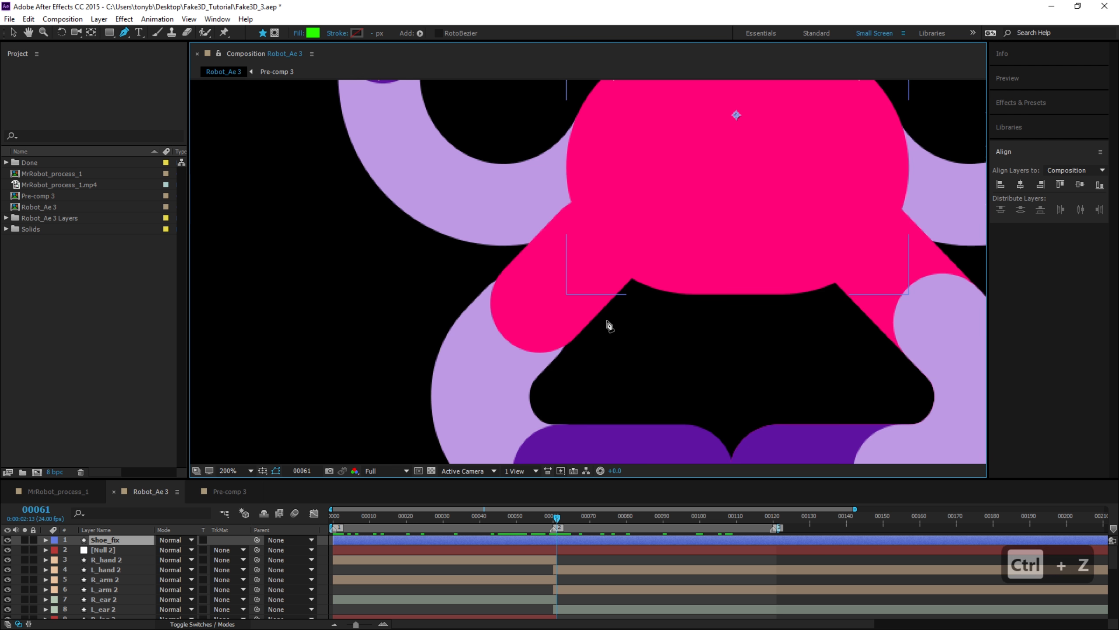
pyautogui.press('h')
pyautogui.moveTo(611, 397); pyautogui.dragTo(581, 241)
pyautogui.press('g')
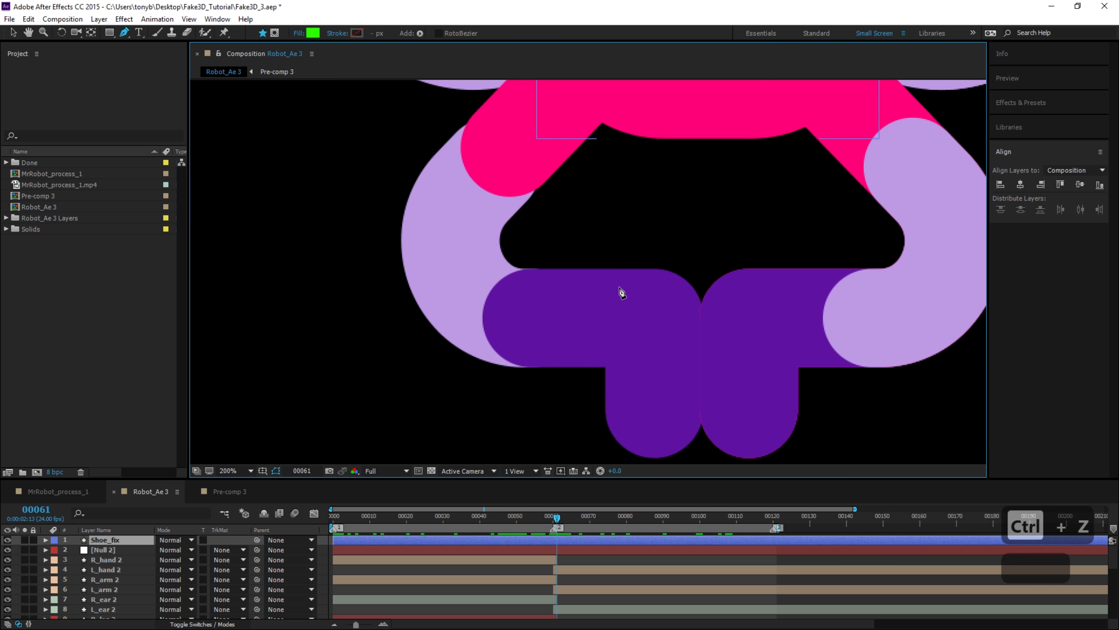
pyautogui.click(584, 269)
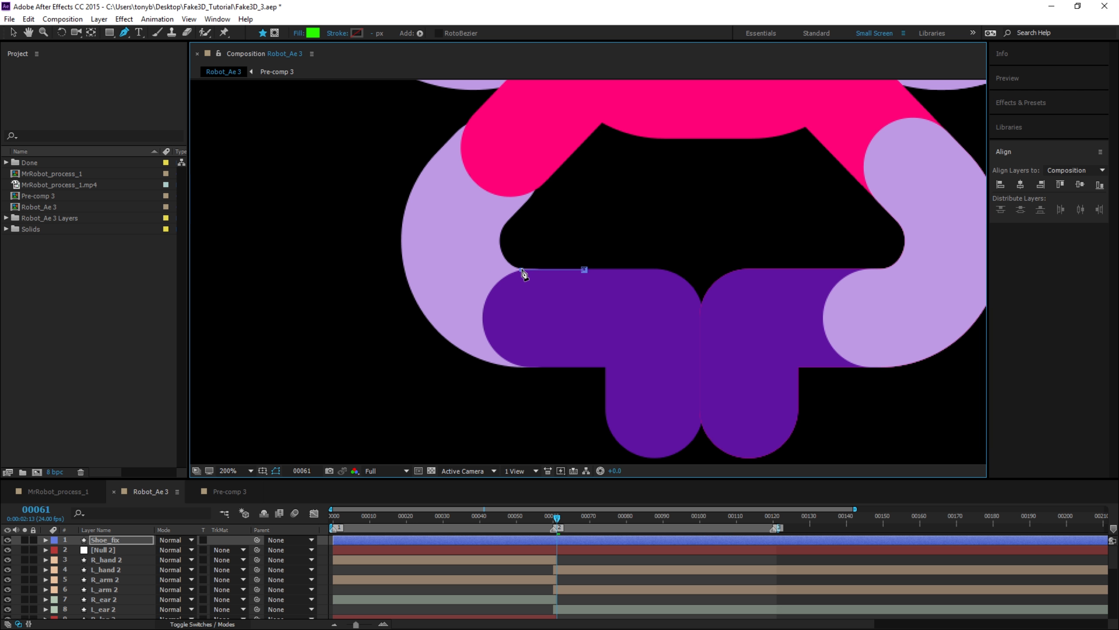
pyautogui.click(482, 313)
pyautogui.click(527, 367)
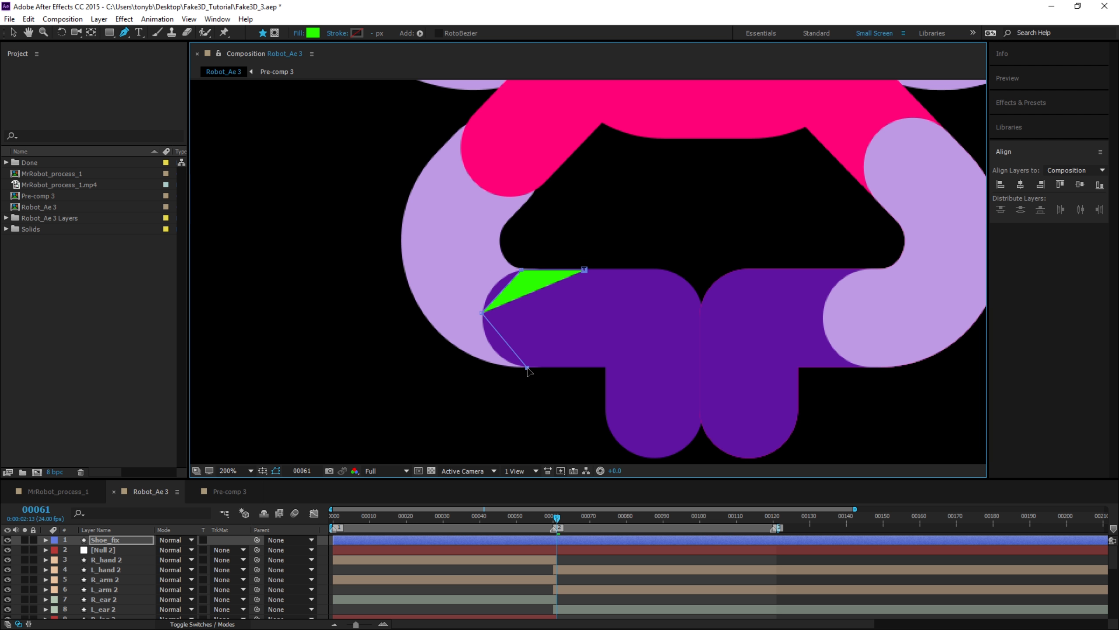
pyautogui.click(589, 367)
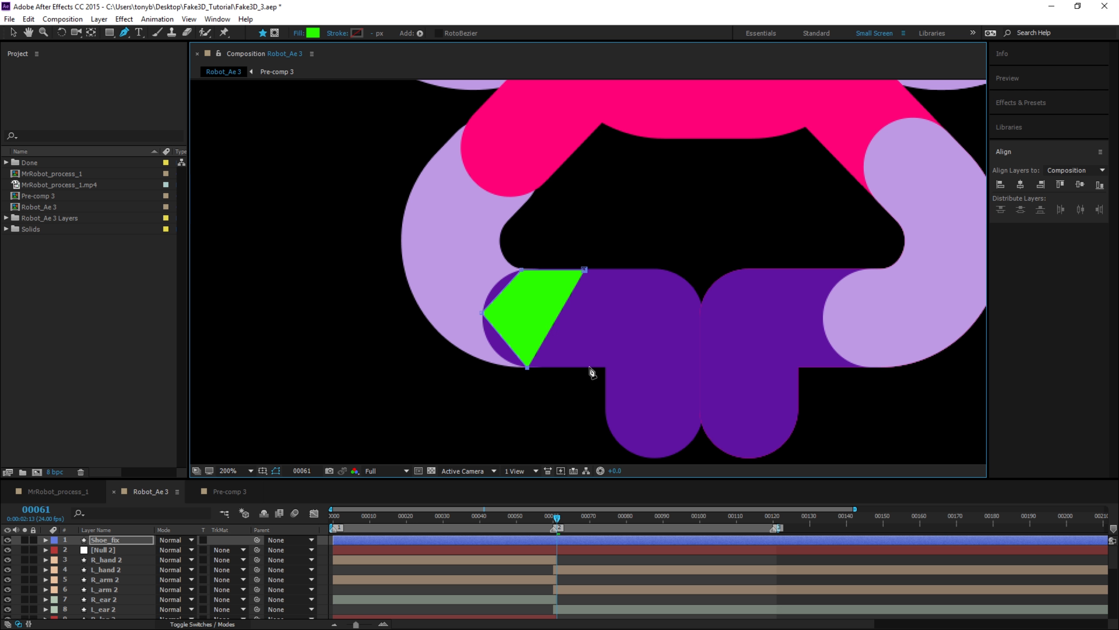
pyautogui.click(584, 269)
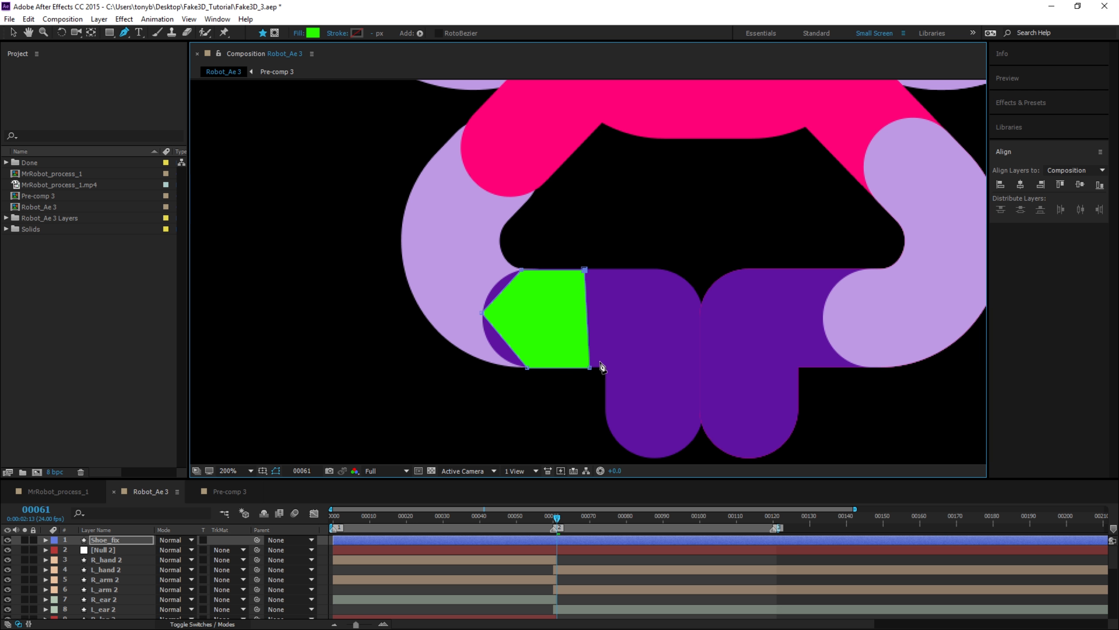
# Nudge the green shape's lower inner vertex to straighten that edge and convert its outermost vertex to a smooth point.
pyautogui.press('v')
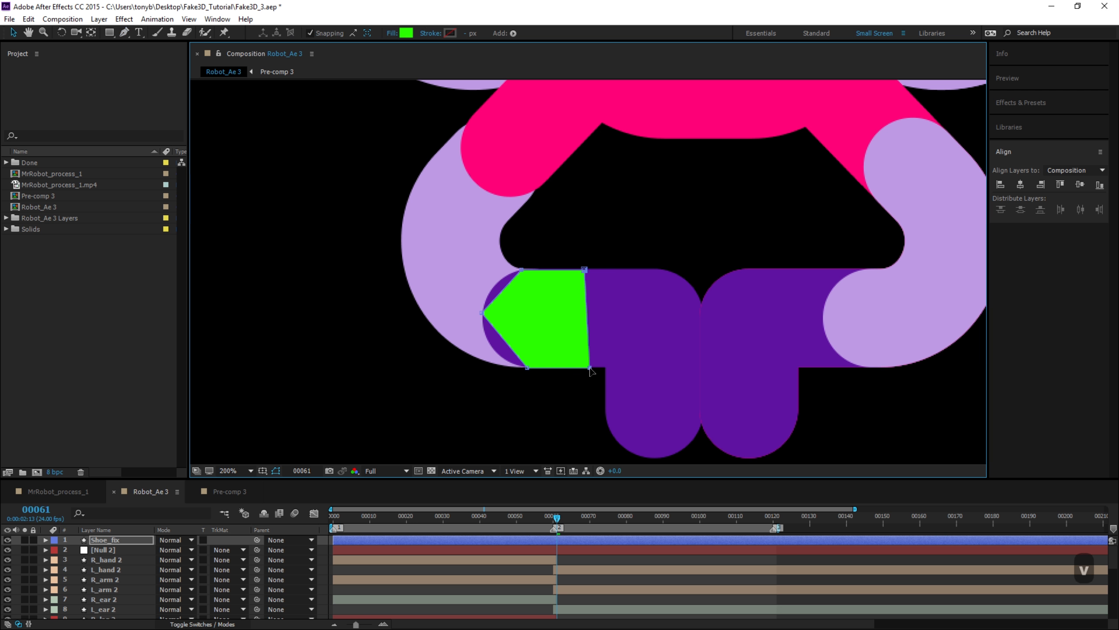
pyautogui.moveTo(591, 368); pyautogui.dragTo(588, 369)
pyautogui.moveTo(108, 32); pyautogui.dragTo(180, 76)
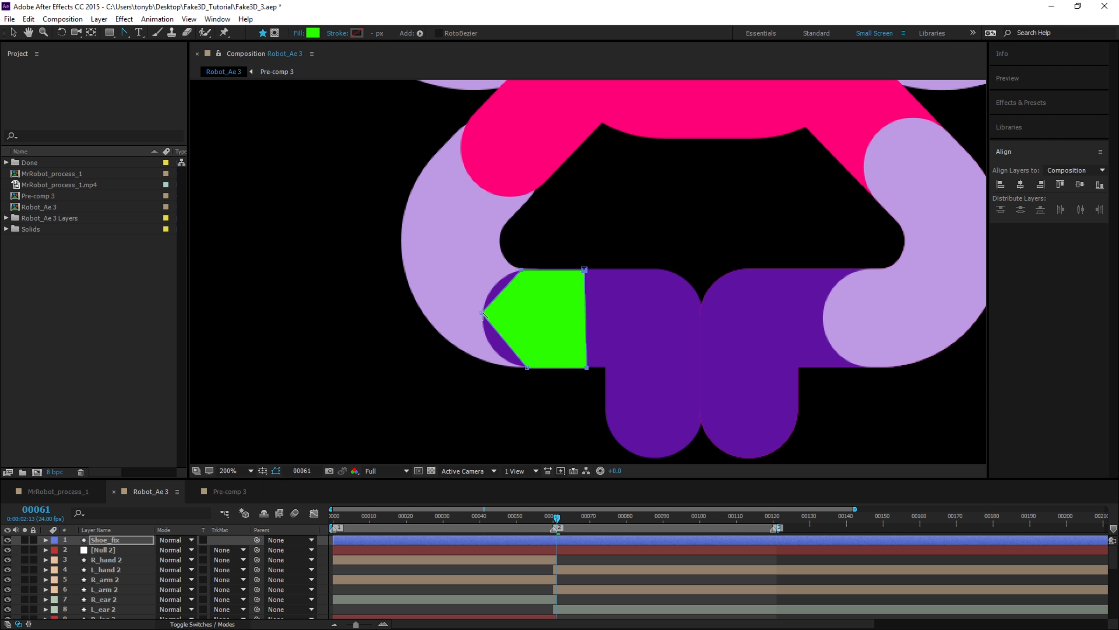
pyautogui.moveTo(482, 314); pyautogui.dragTo(494, 329)
pyautogui.press('.')
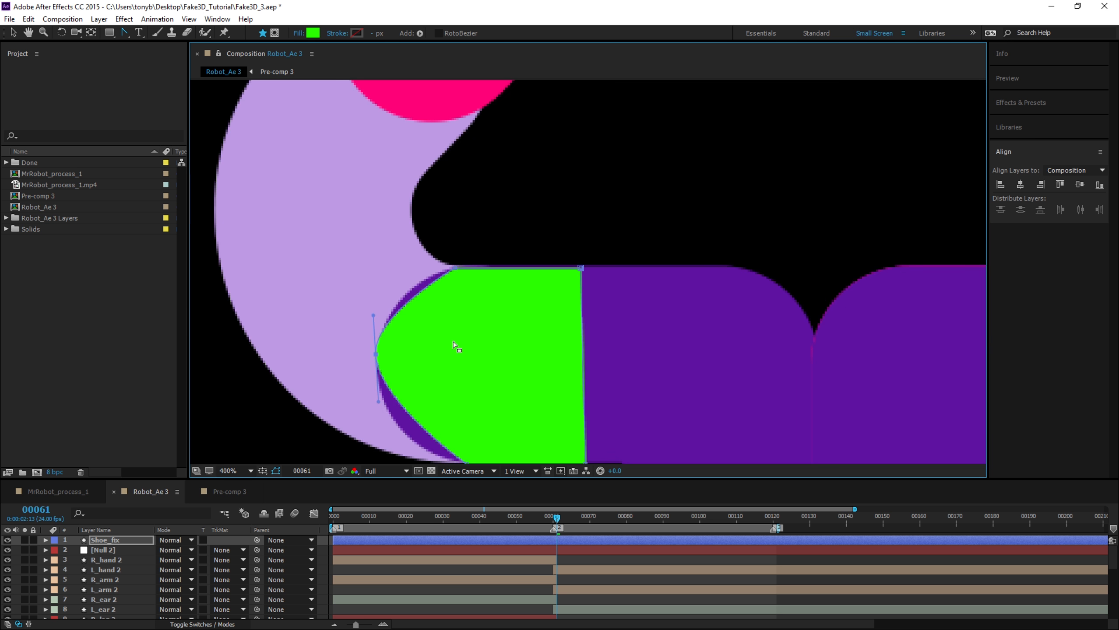
# Reduce the Shoe_fix layer's opacity to 80% so the shoe beneath can be traced.
pyautogui.click(143, 543)
pyautogui.press('t')
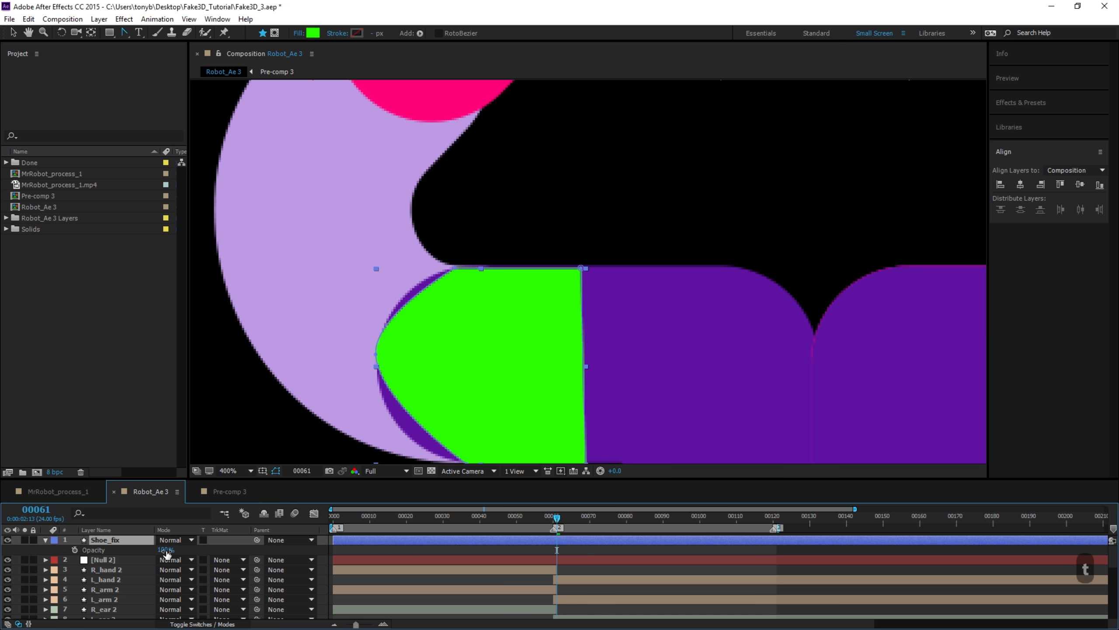
pyautogui.moveTo(164, 551); pyautogui.dragTo(158, 554)
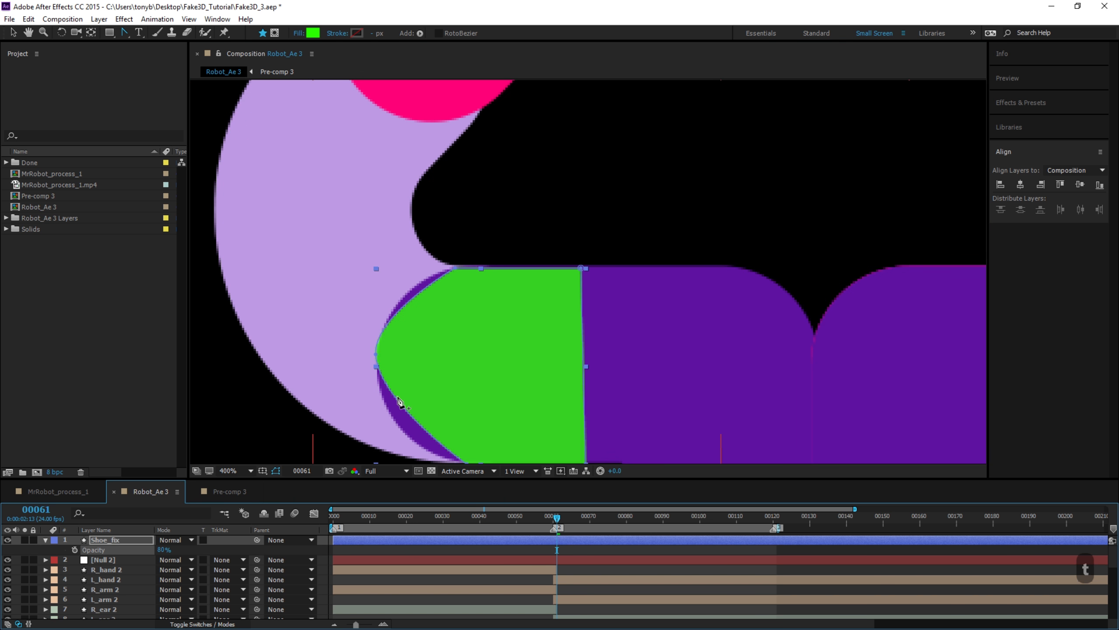
# Reveal Path 1 of Shape 1 in Shoe_fix and set a Path keyframe at frame 61.
pyautogui.click(45, 539)
pyautogui.click(66, 559)
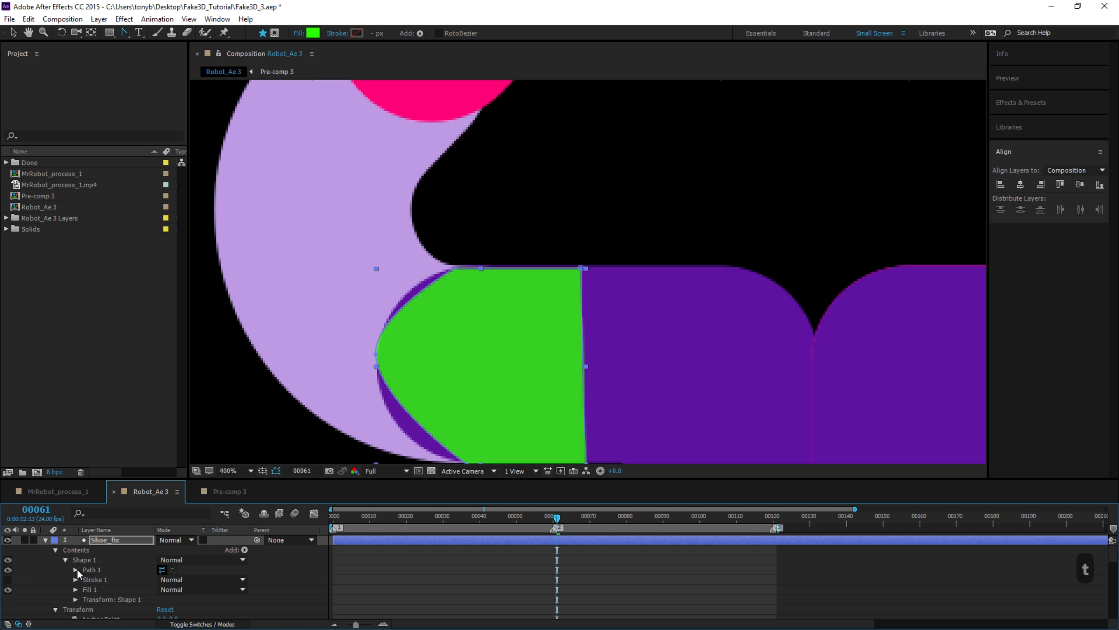
pyautogui.click(76, 569)
pyautogui.click(95, 578)
# Adjust the outermost vertex and its handles to match the shoe's rounded end, and move the shape's straight inner edge outward to narrow it.
pyautogui.press('v')
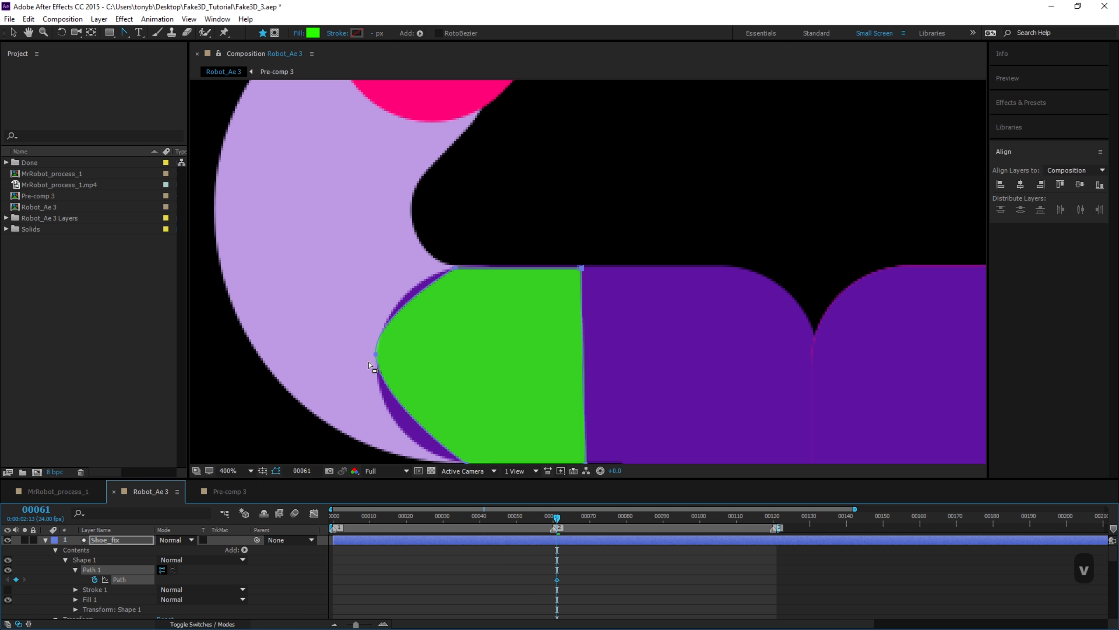
pyautogui.click(376, 354)
pyautogui.moveTo(376, 353); pyautogui.dragTo(378, 364)
pyautogui.moveTo(374, 323); pyautogui.dragTo(381, 285)
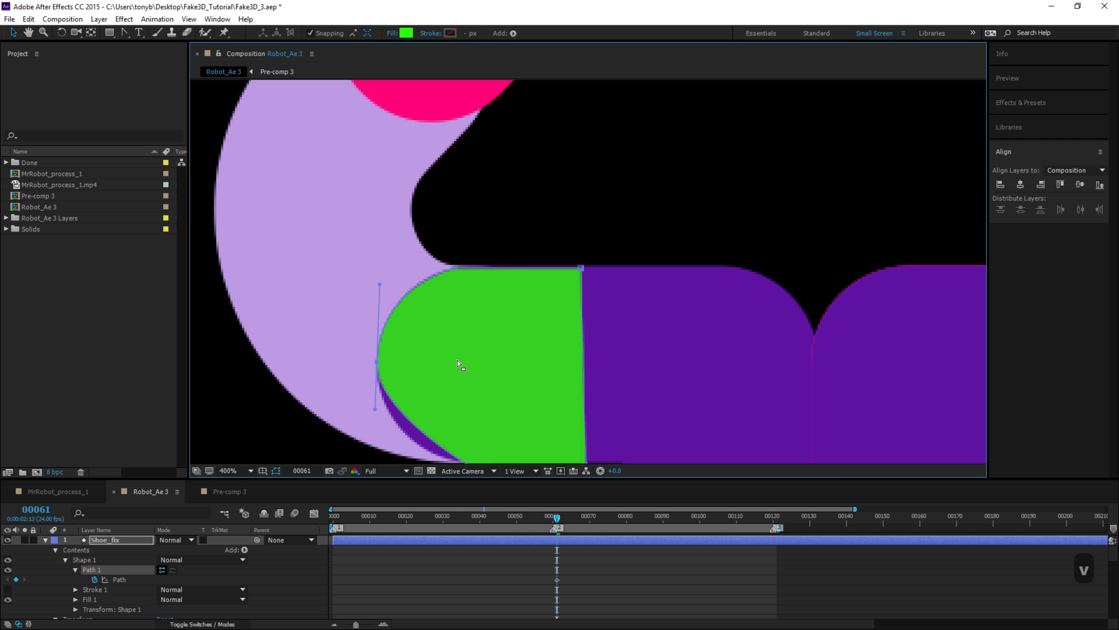
pyautogui.press(',')
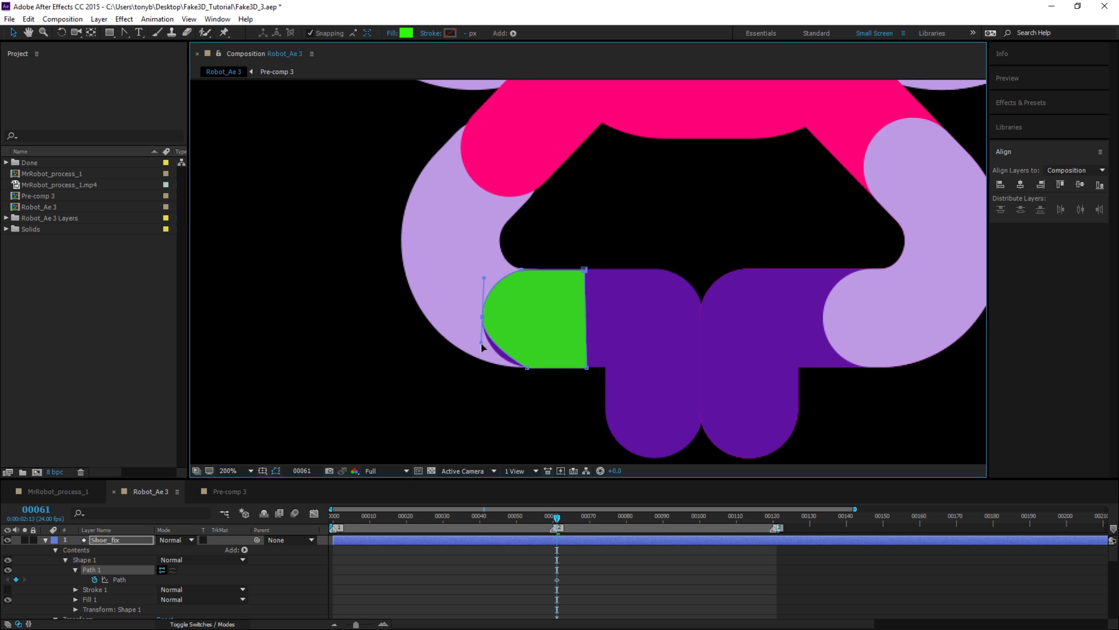
pyautogui.moveTo(481, 341); pyautogui.dragTo(484, 363)
pyautogui.press('.')
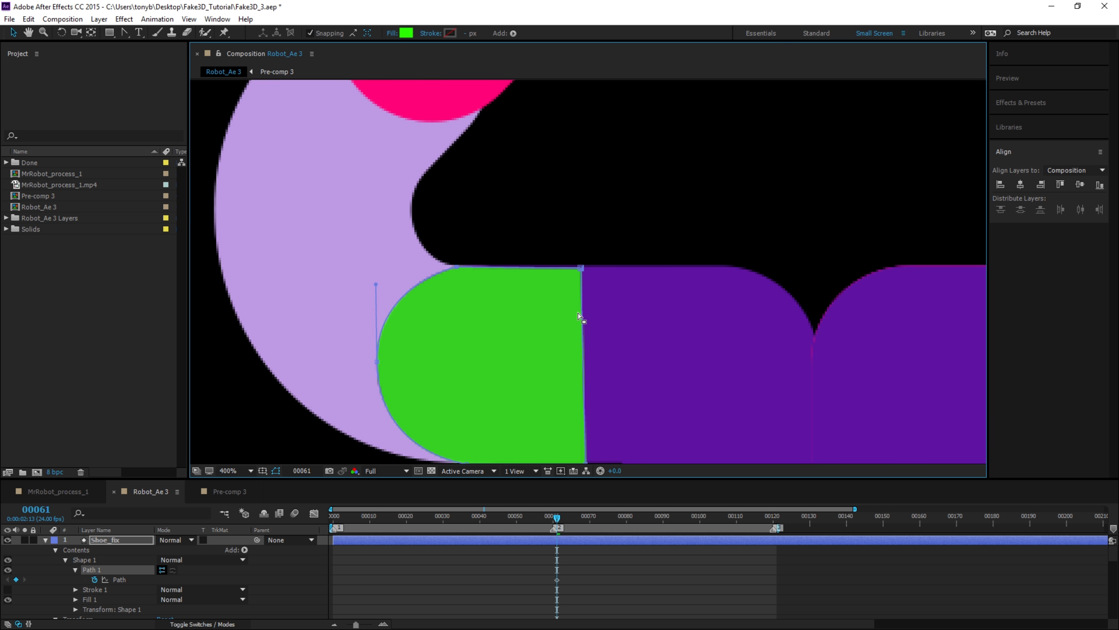
pyautogui.press(',')
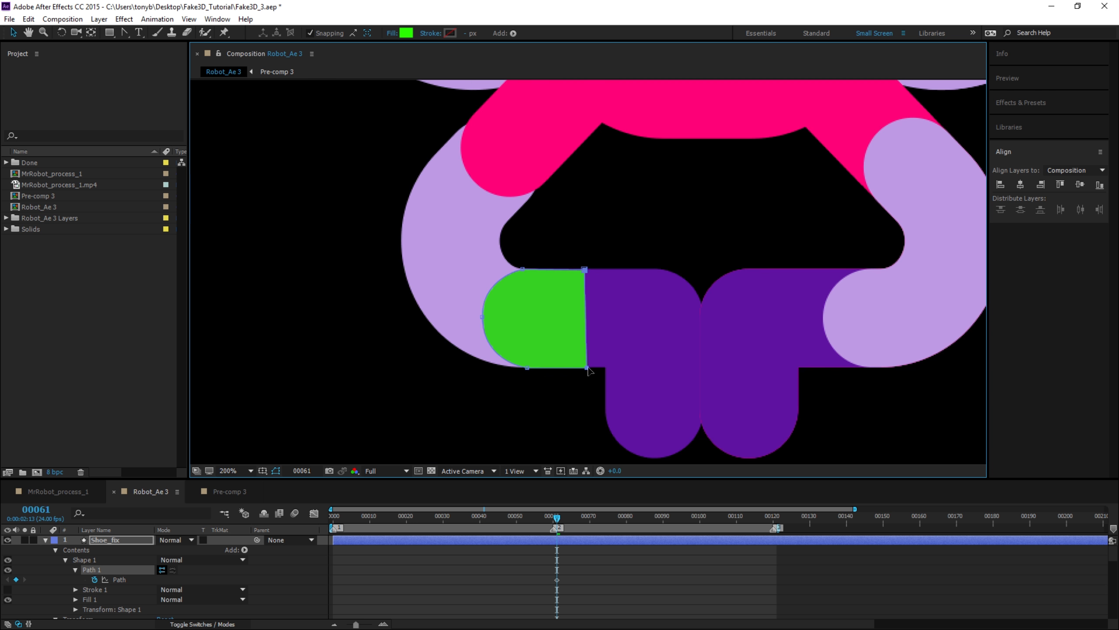
pyautogui.moveTo(588, 369); pyautogui.dragTo(571, 369)
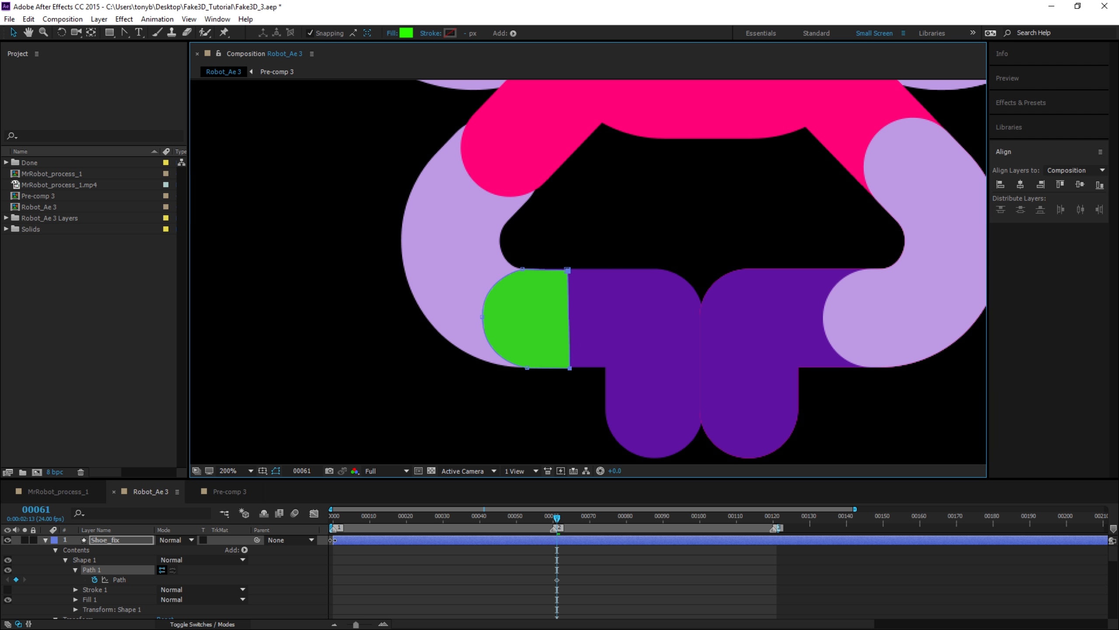
# Copy the Shoe_fix Path keyframe from frame 61 to frame 47 and move the shape over the lavender leg's rounded end.
pyautogui.moveTo(333, 540); pyautogui.dragTo(481, 540)
pyautogui.hotkey('ctrl', 'z')
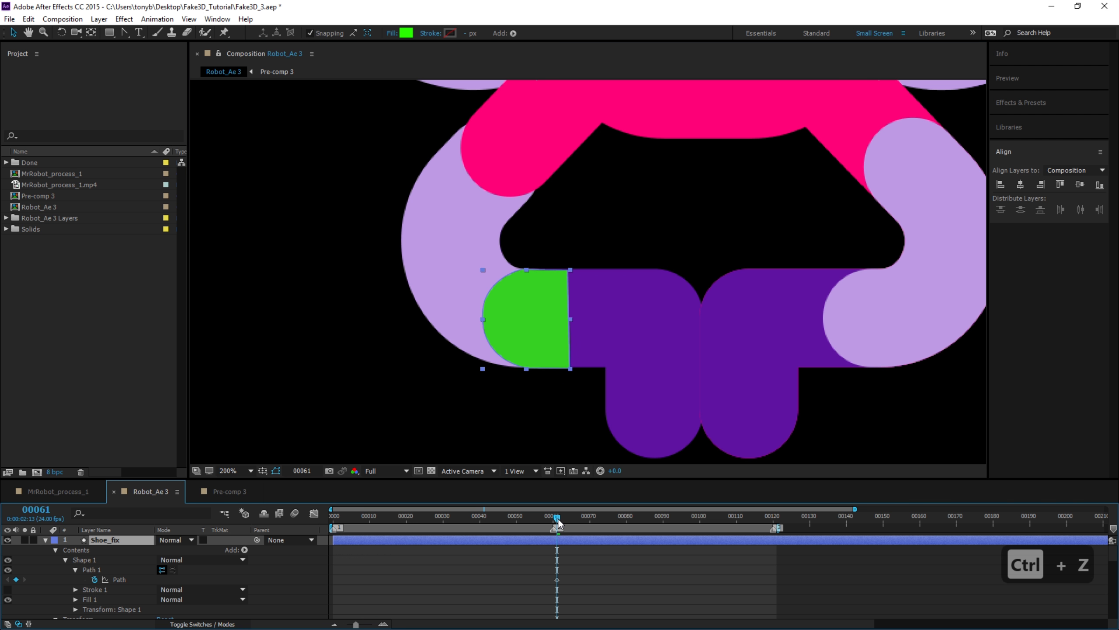
pyautogui.moveTo(556, 522); pyautogui.dragTo(506, 534)
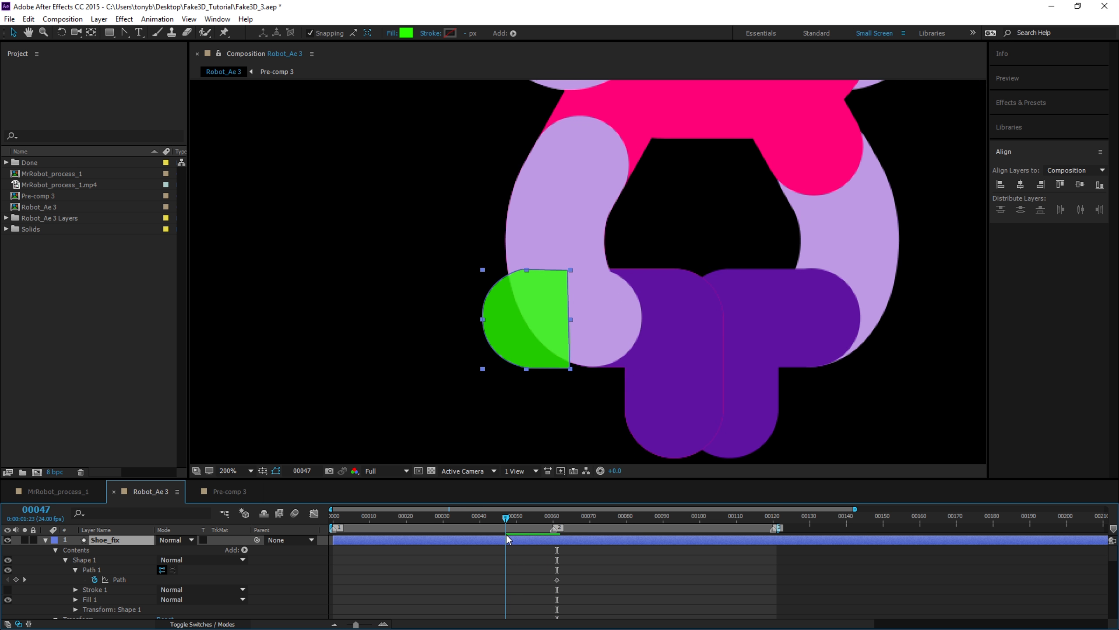
pyautogui.moveTo(567, 570); pyautogui.dragTo(547, 588)
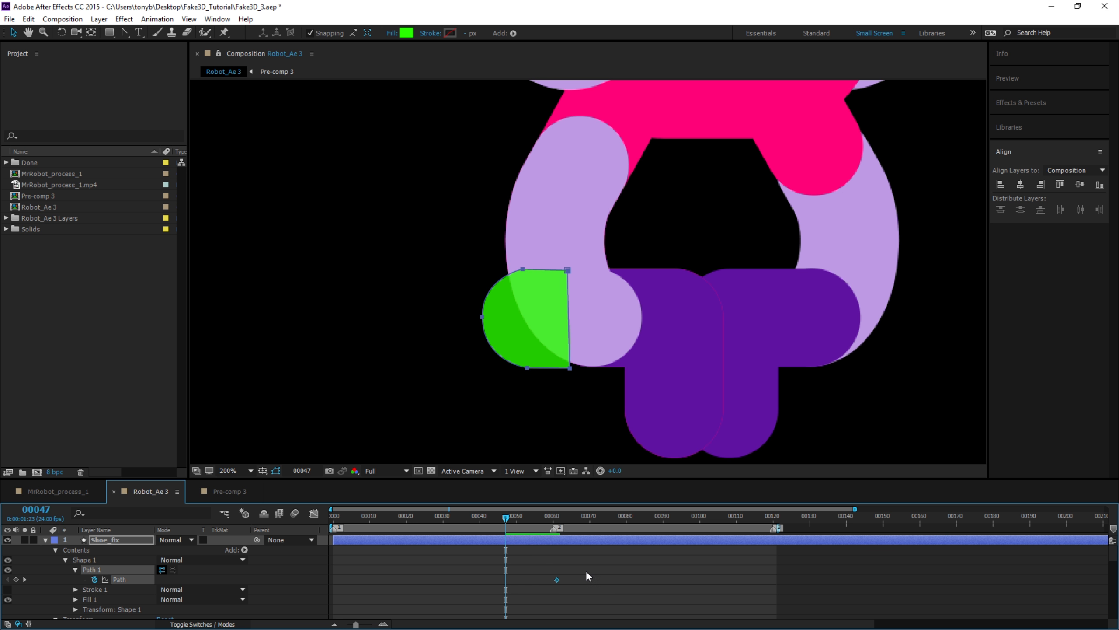
pyautogui.hotkey('ctrl', 'c')
pyautogui.hotkey('ctrl', 'v')
pyautogui.moveTo(567, 270); pyautogui.dragTo(650, 270)
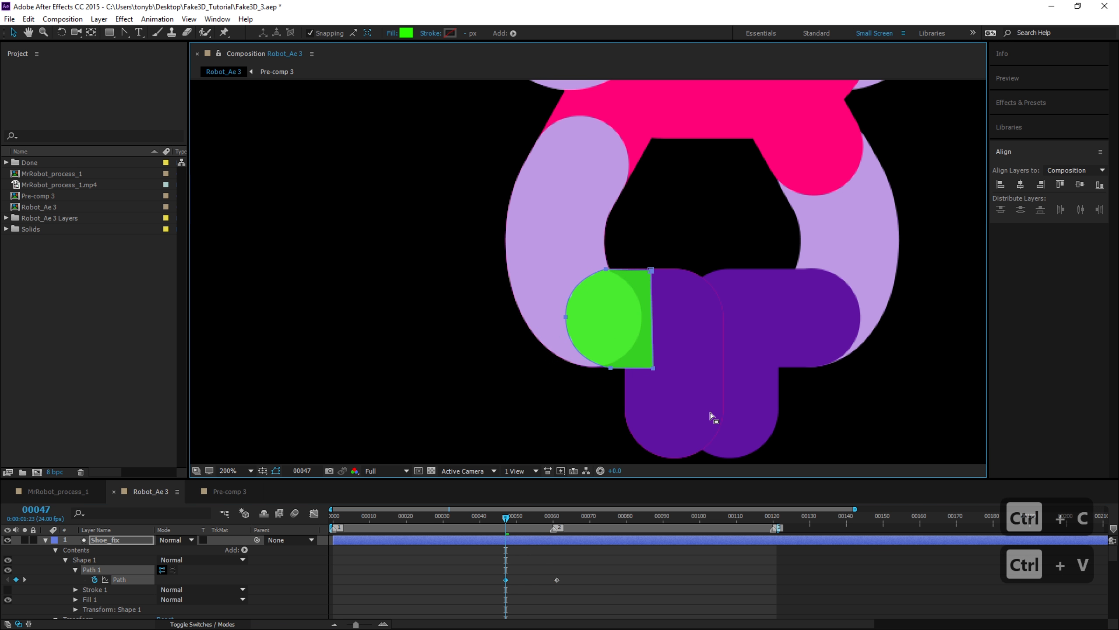
# At frame 47, pull the outermost vertex inward to the leg's rounded edge and align the lower outer vertex with the leg's underside.
pyautogui.press('.')
pyautogui.moveTo(583, 386); pyautogui.dragTo(694, 366)
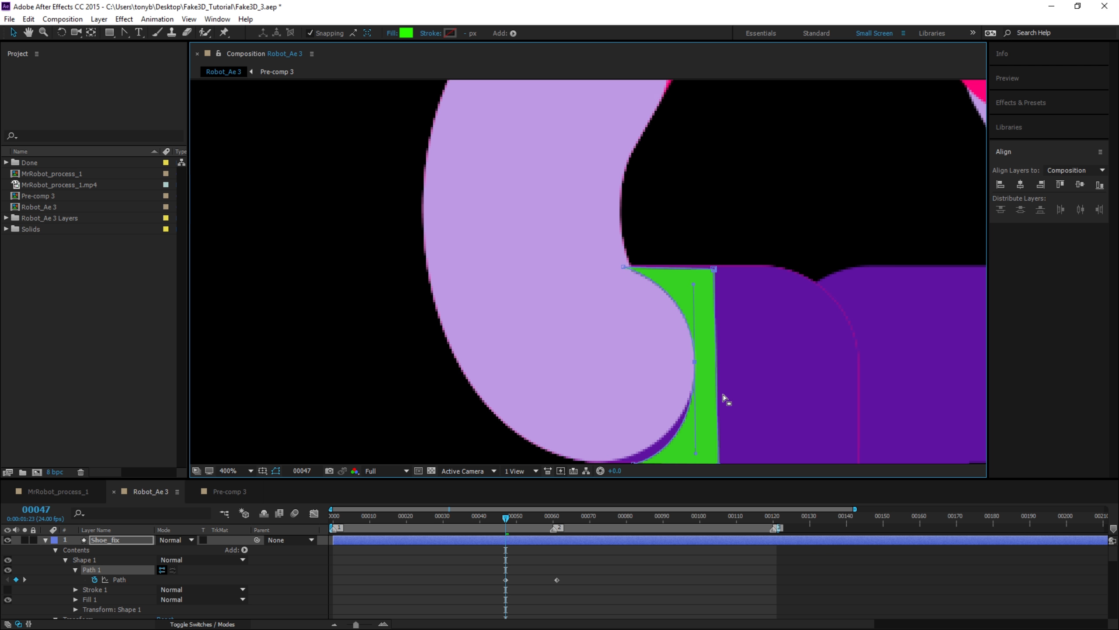
pyautogui.press(',')
pyautogui.press('.')
pyautogui.scroll(-2, 626, 388)
pyautogui.moveTo(627, 394); pyautogui.dragTo(602, 396)
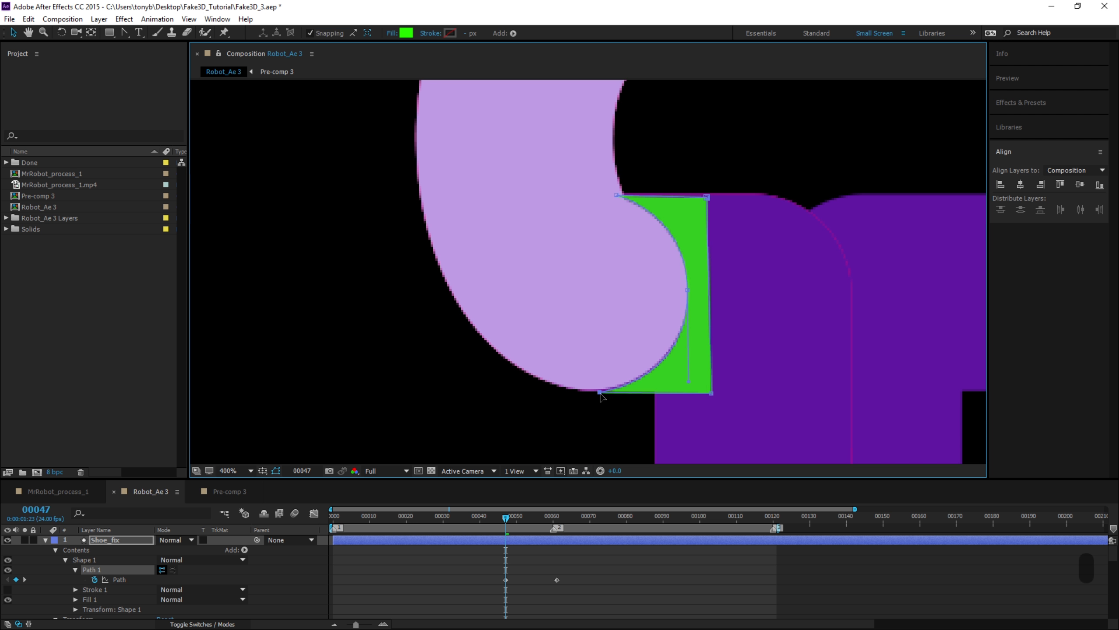
# Move the shape's upper outer vertex at frame 47 to the corner where the lavender leg meets the purple shoe.
pyautogui.click(617, 196)
pyautogui.moveTo(616, 193); pyautogui.dragTo(617, 194)
pyautogui.hotkey('ctrl', 'z')
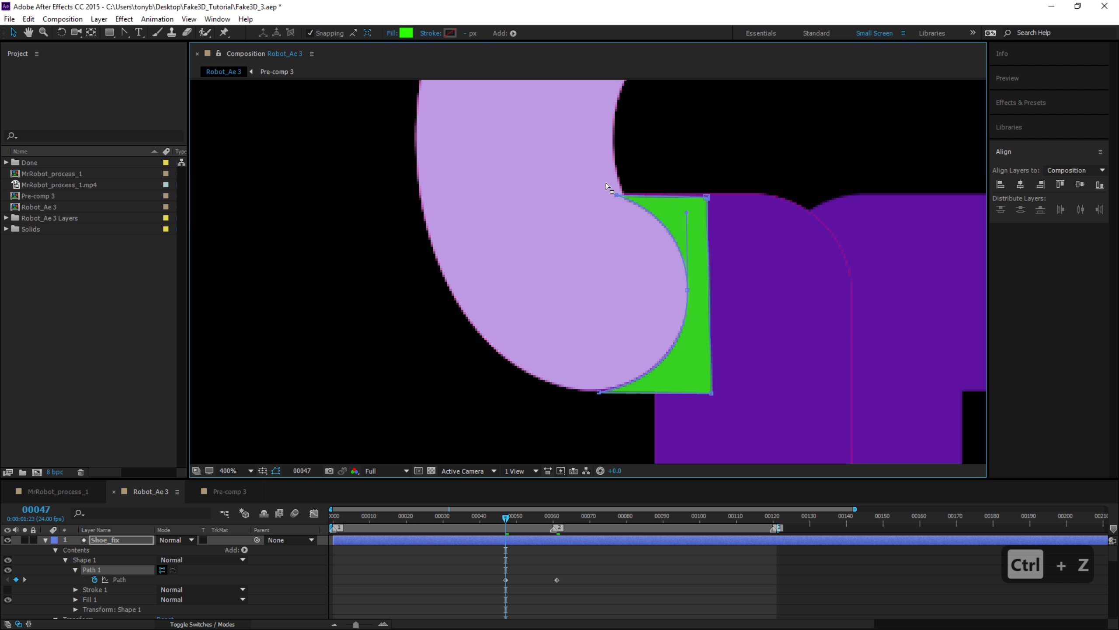
pyautogui.moveTo(616, 193); pyautogui.dragTo(625, 199)
pyautogui.click(687, 290)
# Keyframe the path at frame 53 with the upper outer vertex moved to the leg-shoe corner, and check the motion up to frame 61.
pyautogui.click(505, 518)
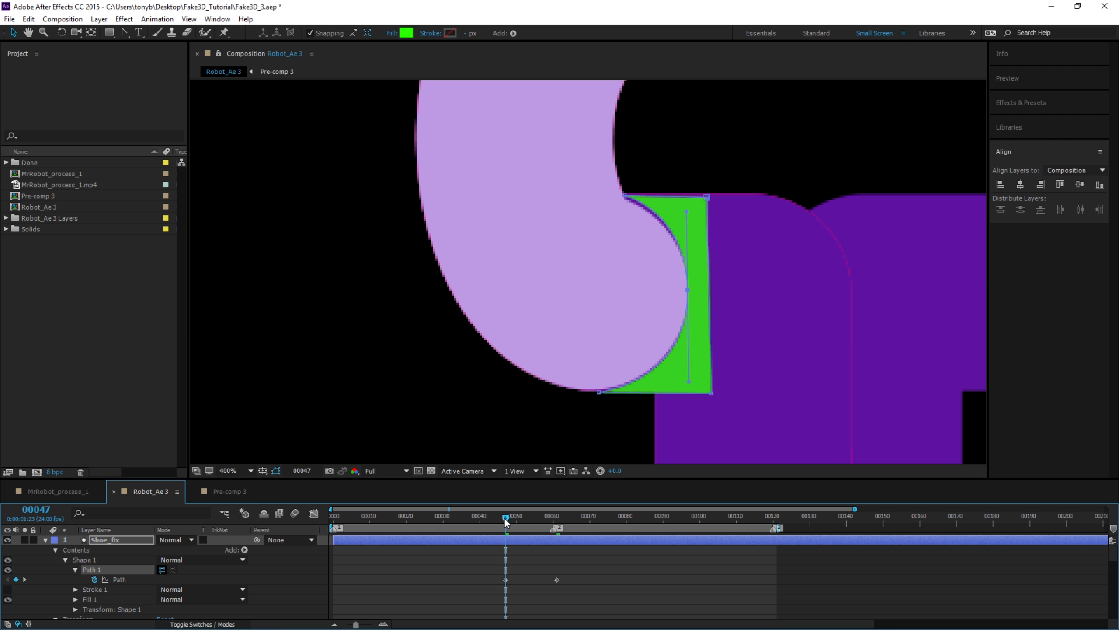
pyautogui.moveTo(506, 518); pyautogui.dragTo(528, 518)
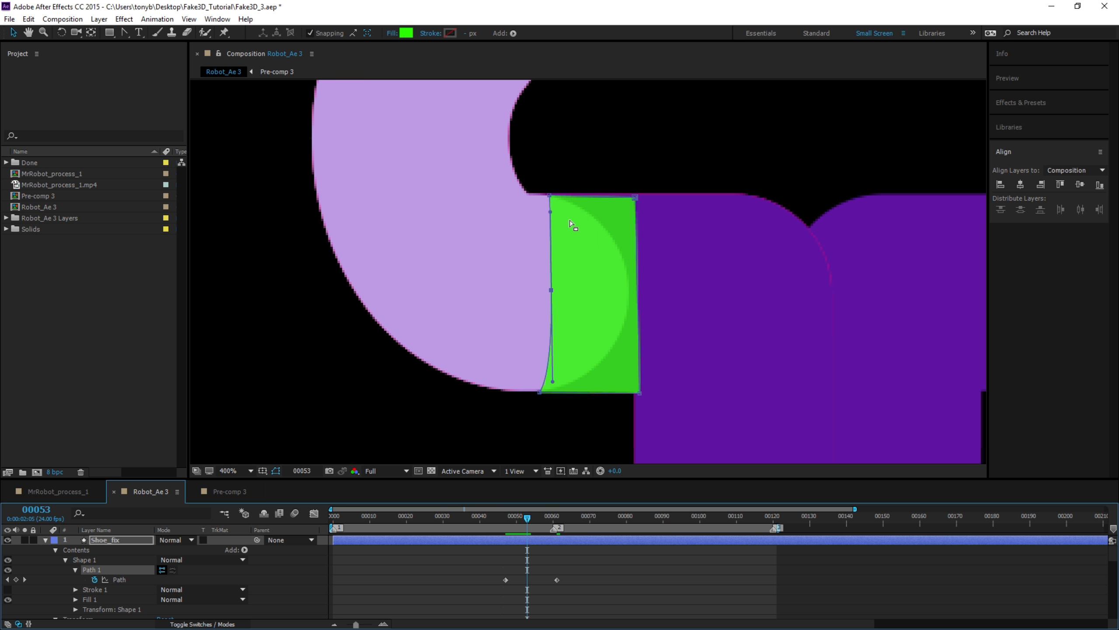
pyautogui.moveTo(550, 196); pyautogui.dragTo(532, 194)
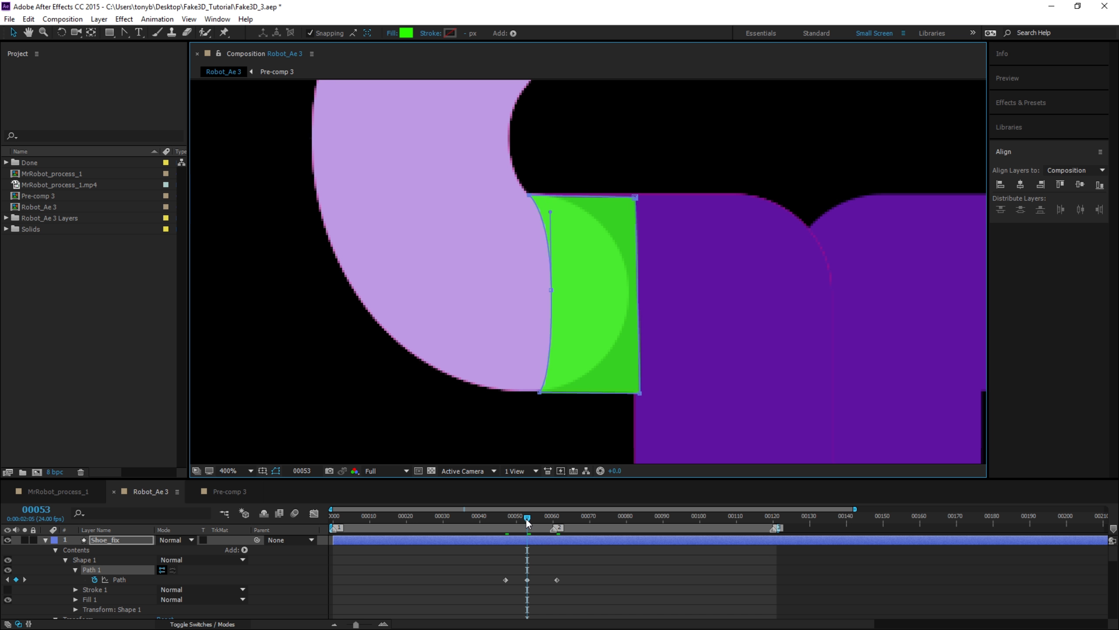
pyautogui.moveTo(527, 520); pyautogui.dragTo(557, 522)
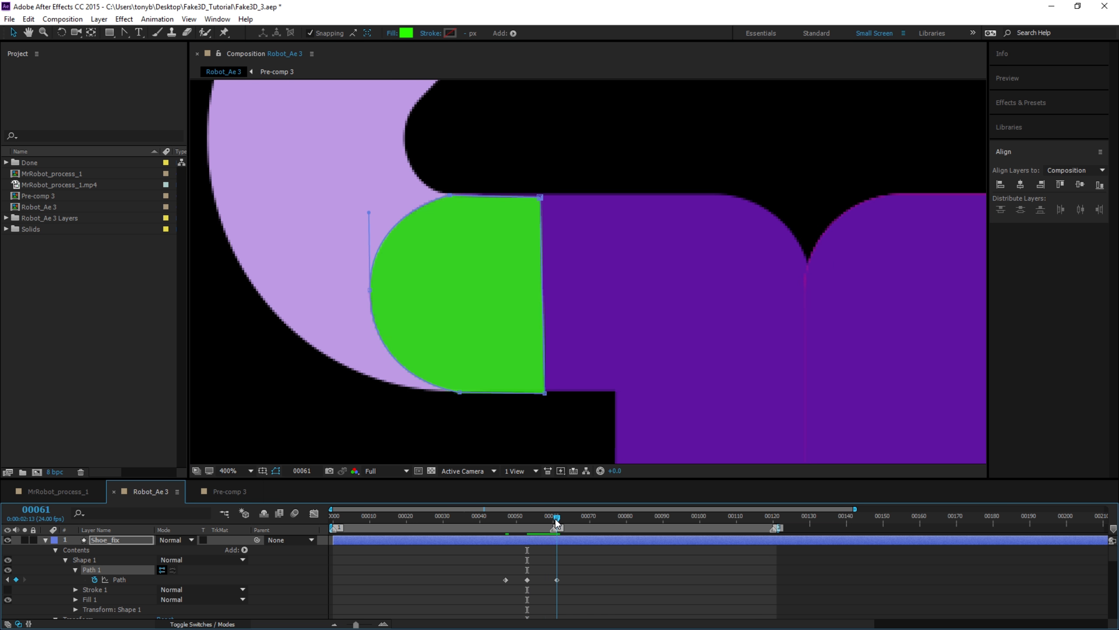
# Set the Shoe_fix layer's opacity to 100%.
pyautogui.click(526, 540)
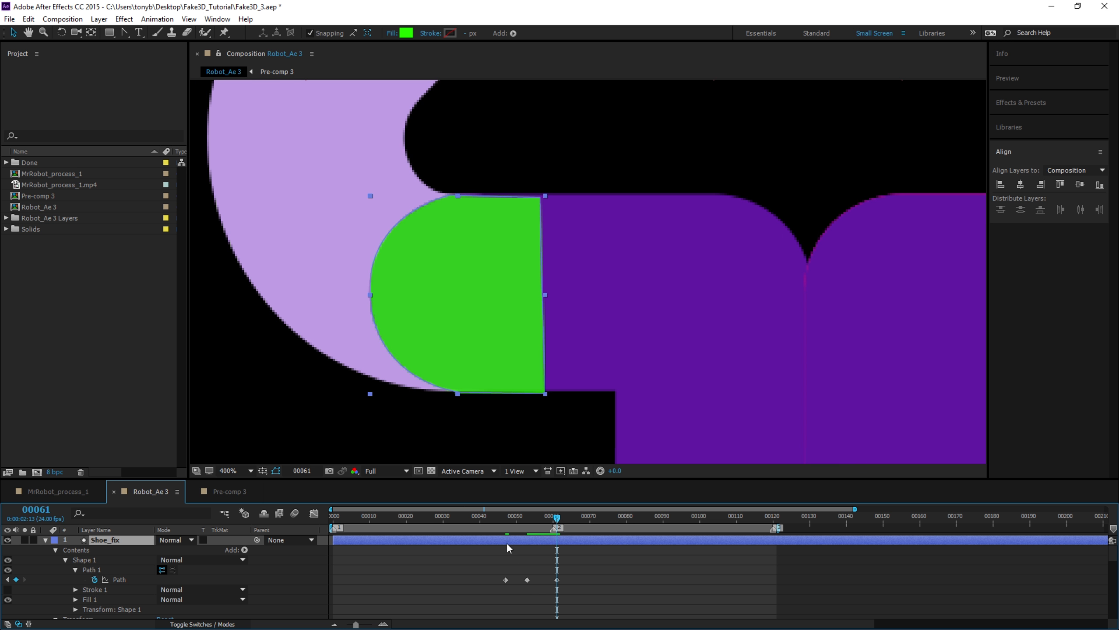
pyautogui.press('t')
pyautogui.moveTo(162, 549); pyautogui.dragTo(226, 552)
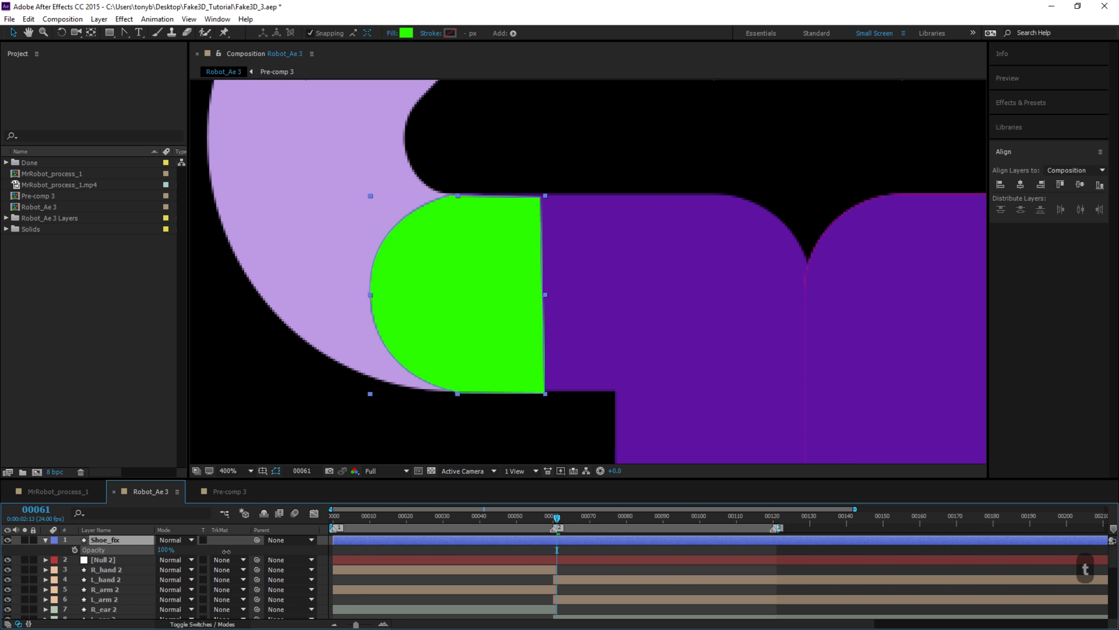
# Try filling the Shoe_fix shape with the shoe's sampled purple, 5F12A1, and undo the colour change.
pyautogui.click(406, 33)
pyautogui.click(744, 387)
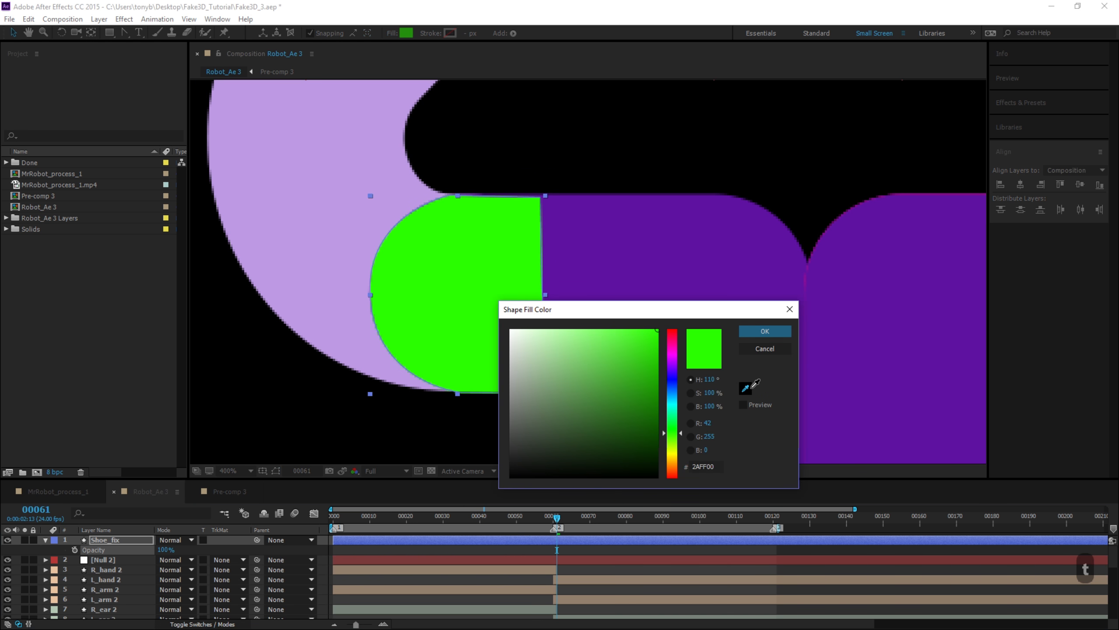
pyautogui.click(608, 258)
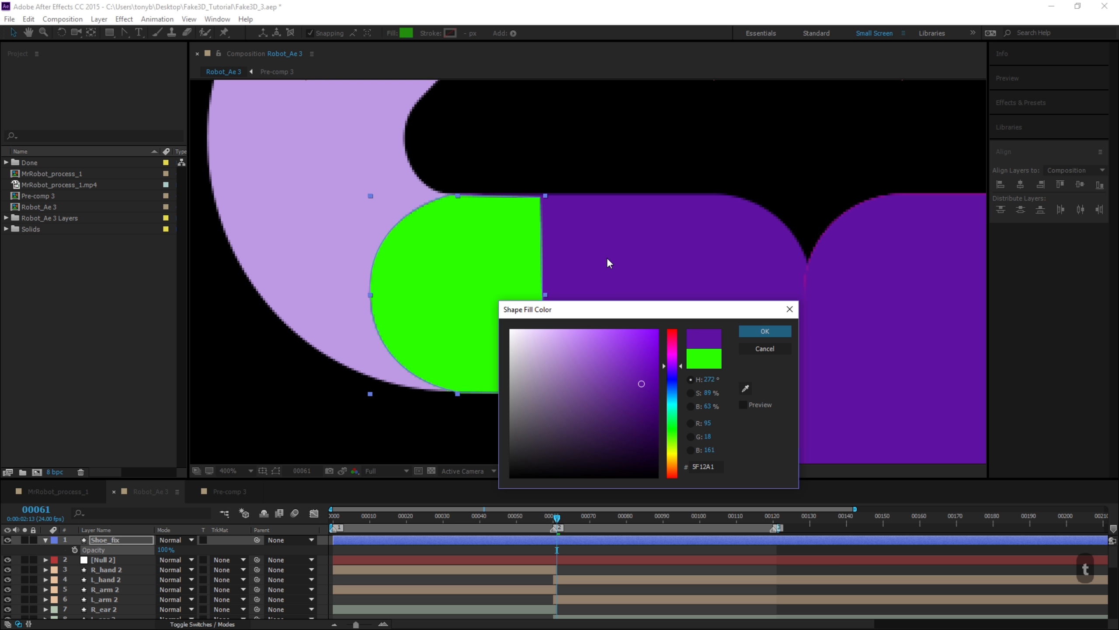
pyautogui.click(769, 331)
pyautogui.press(',')
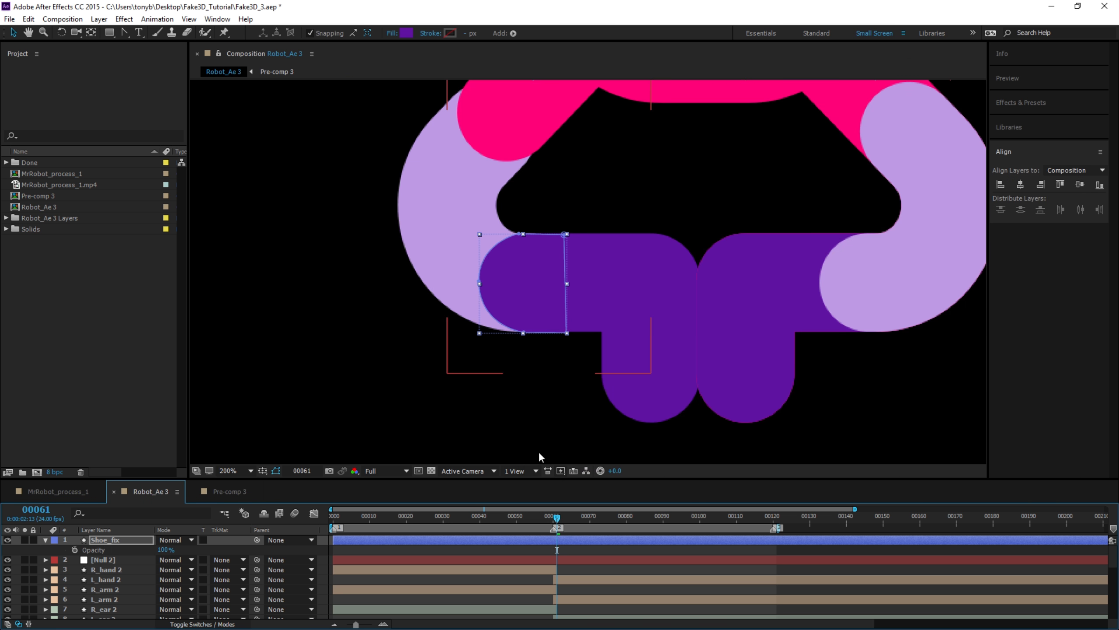
pyautogui.moveTo(561, 518); pyautogui.dragTo(556, 523)
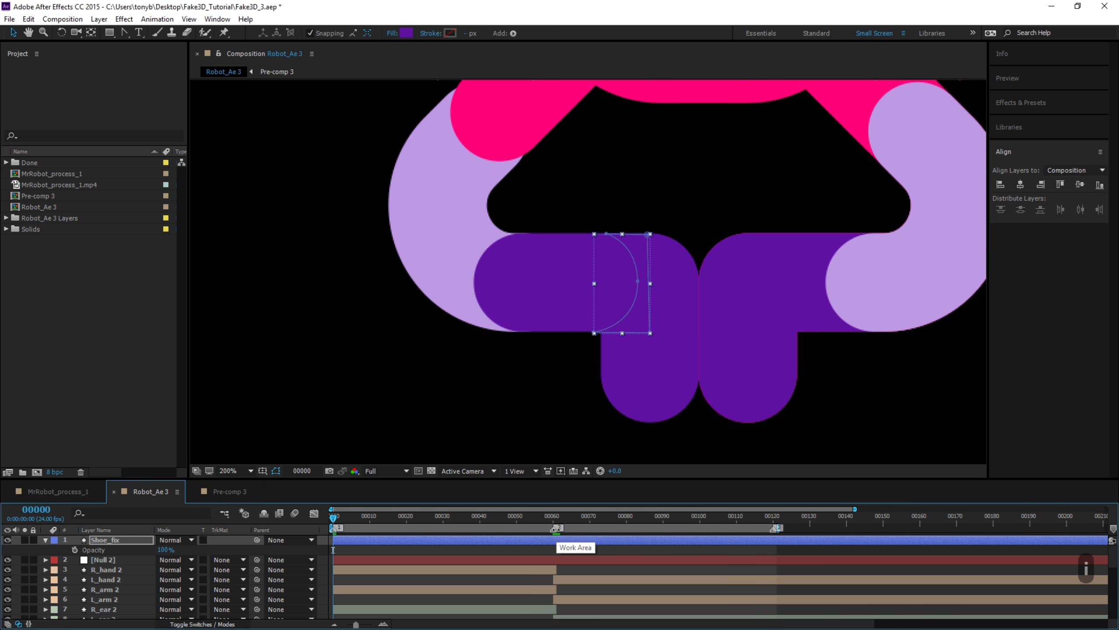
pyautogui.hotkey('ctrl', 'z')
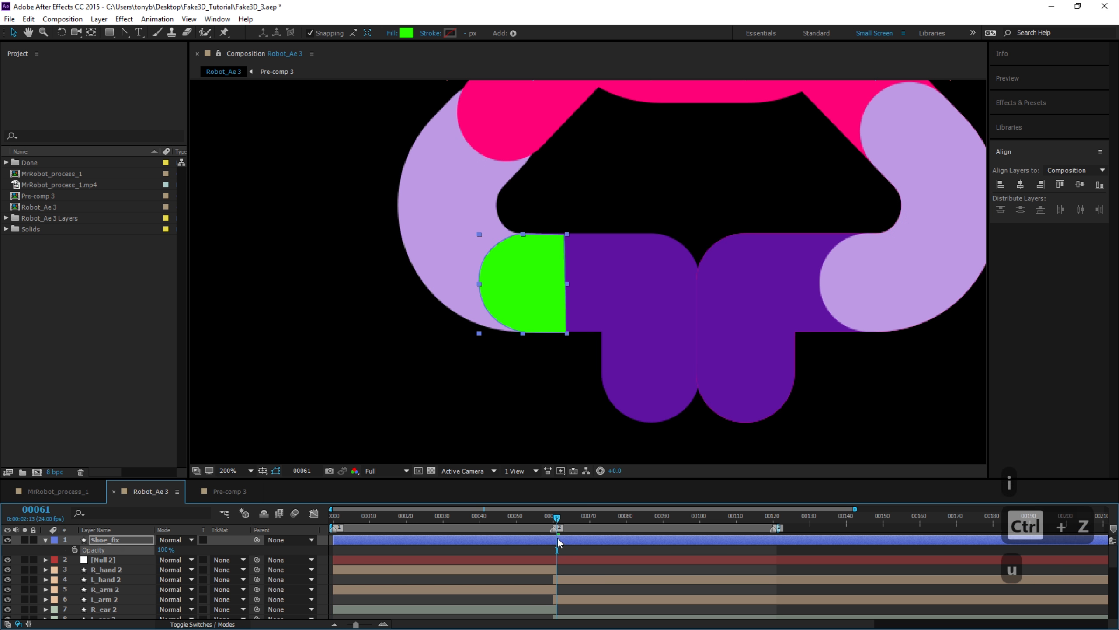
# Reveal the Shoe_fix keyframes and trim the layer to start at frame 47 and end at frame 61.
pyautogui.press('u')
pyautogui.moveTo(513, 519); pyautogui.dragTo(507, 522)
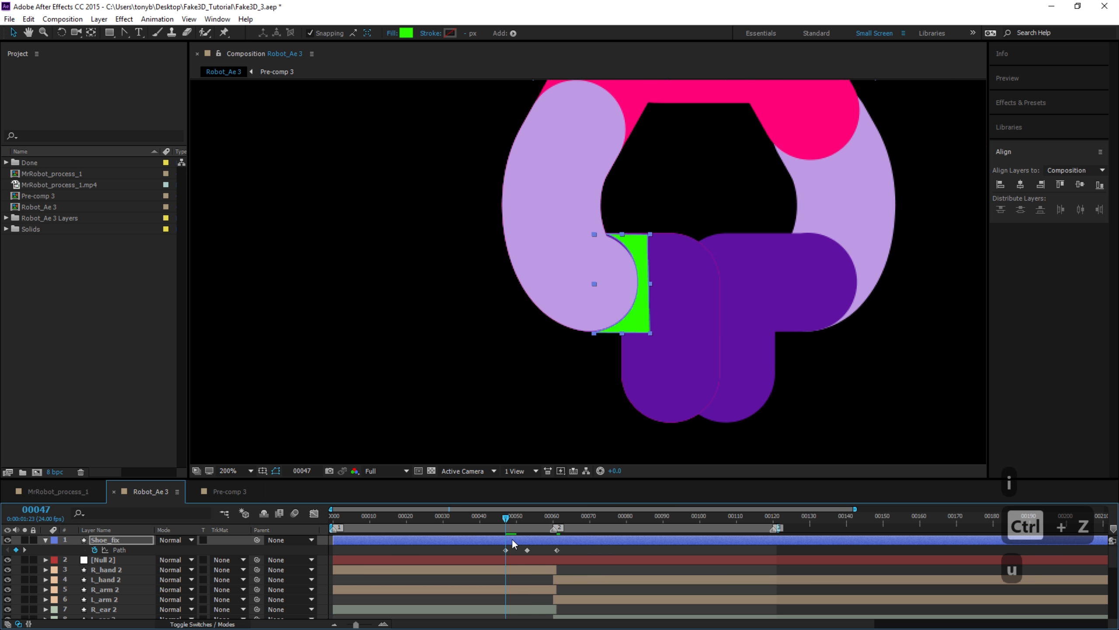
pyautogui.click(512, 538)
pyautogui.hotkey('ctrl', '[')
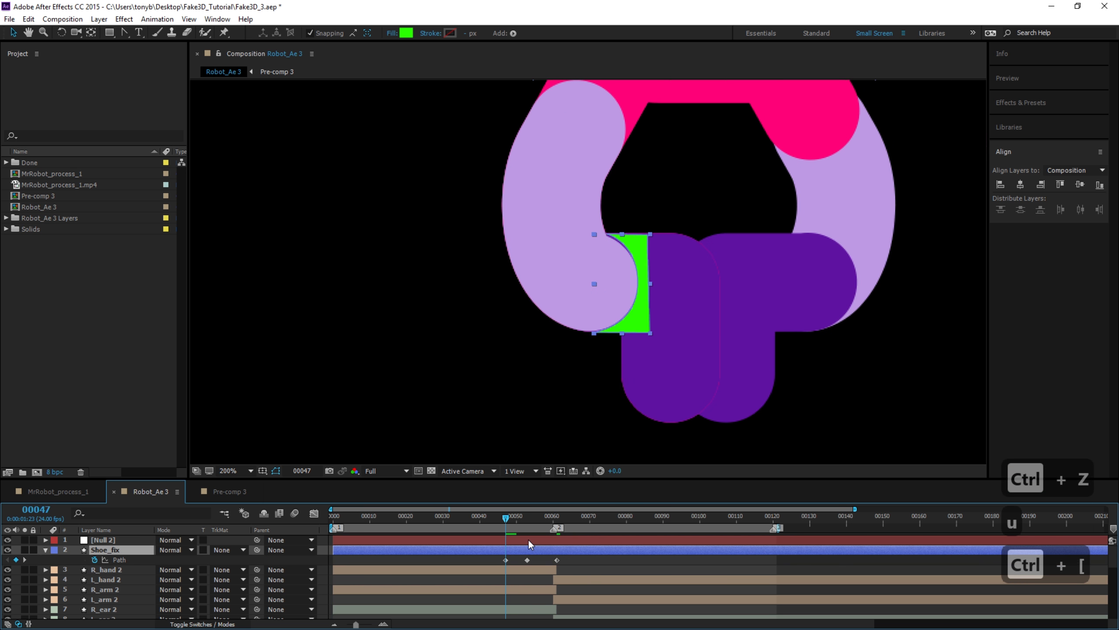
pyautogui.hotkey('ctrl', 'z')
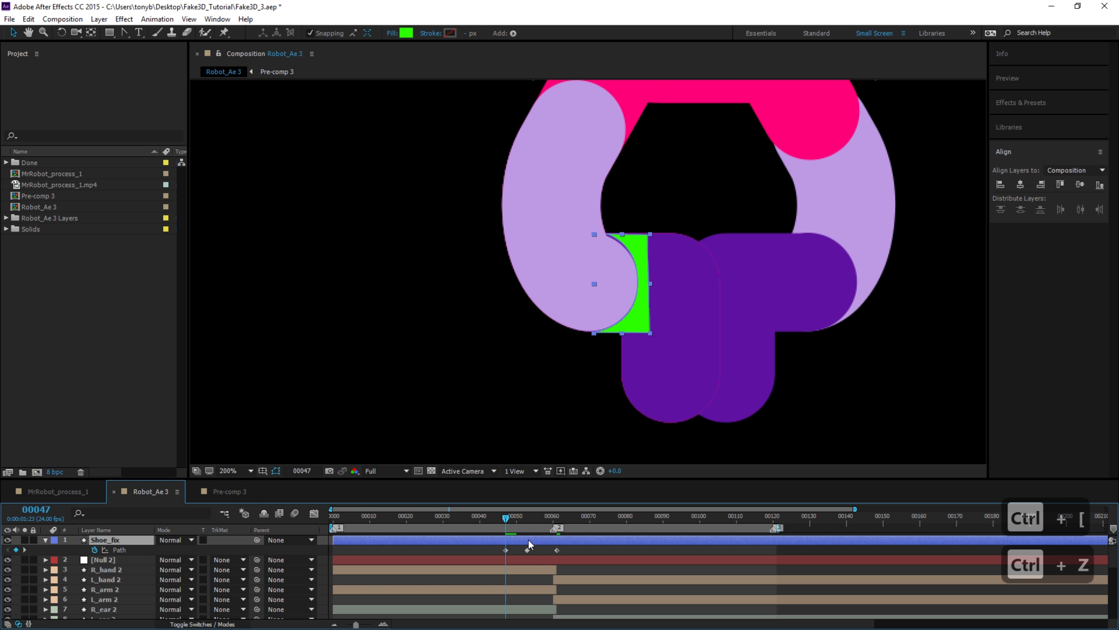
pyautogui.hotkey('alt', '[')
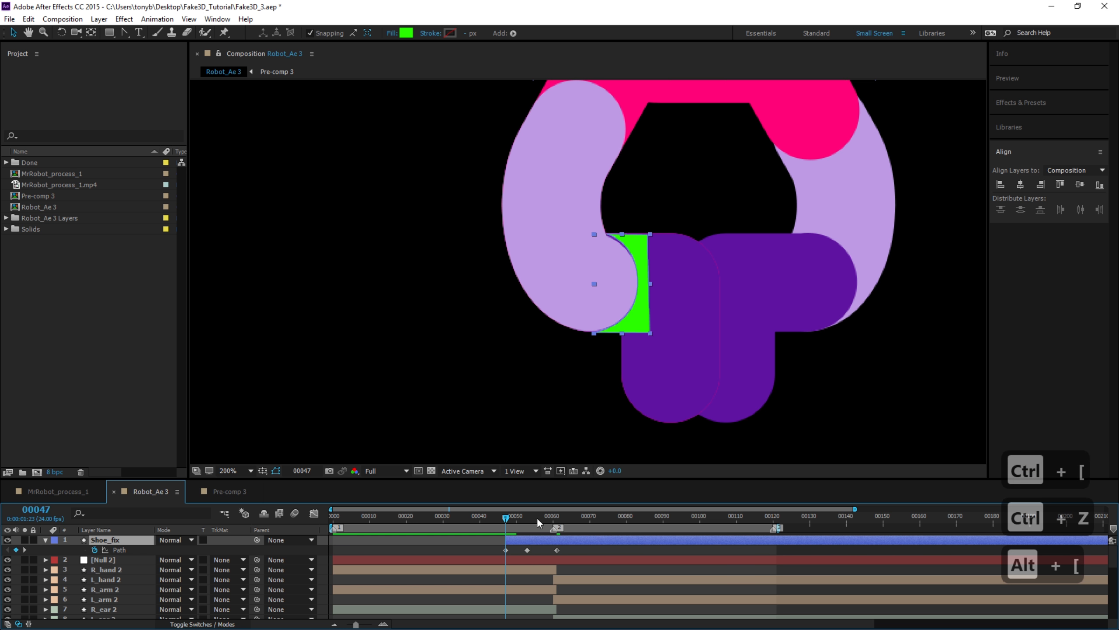
pyautogui.moveTo(538, 519); pyautogui.dragTo(560, 519)
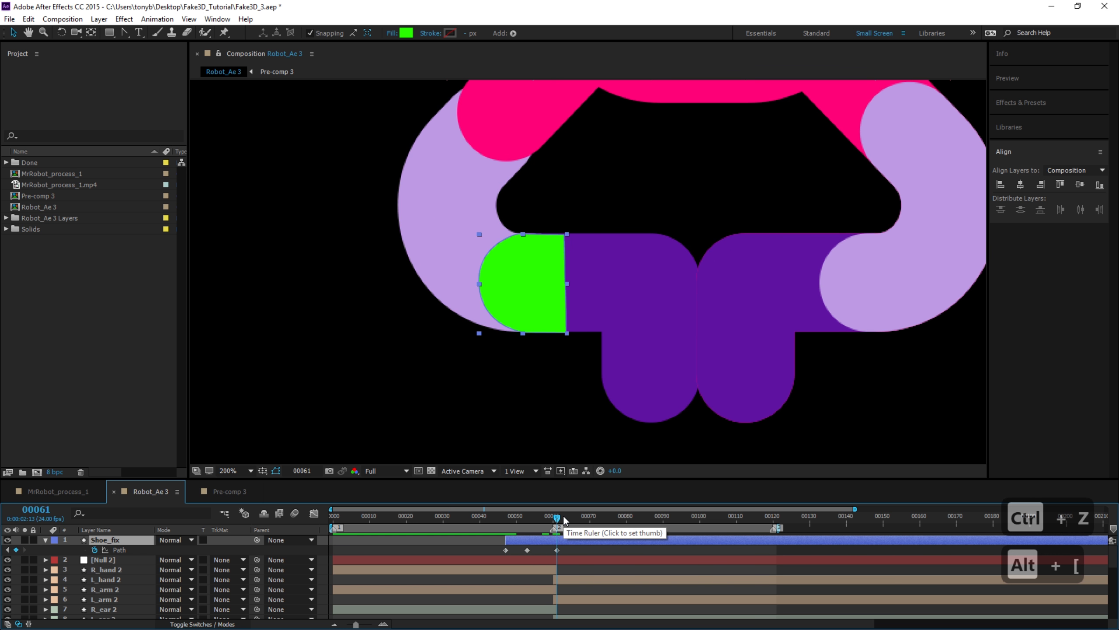
pyautogui.hotkey('alt', ']')
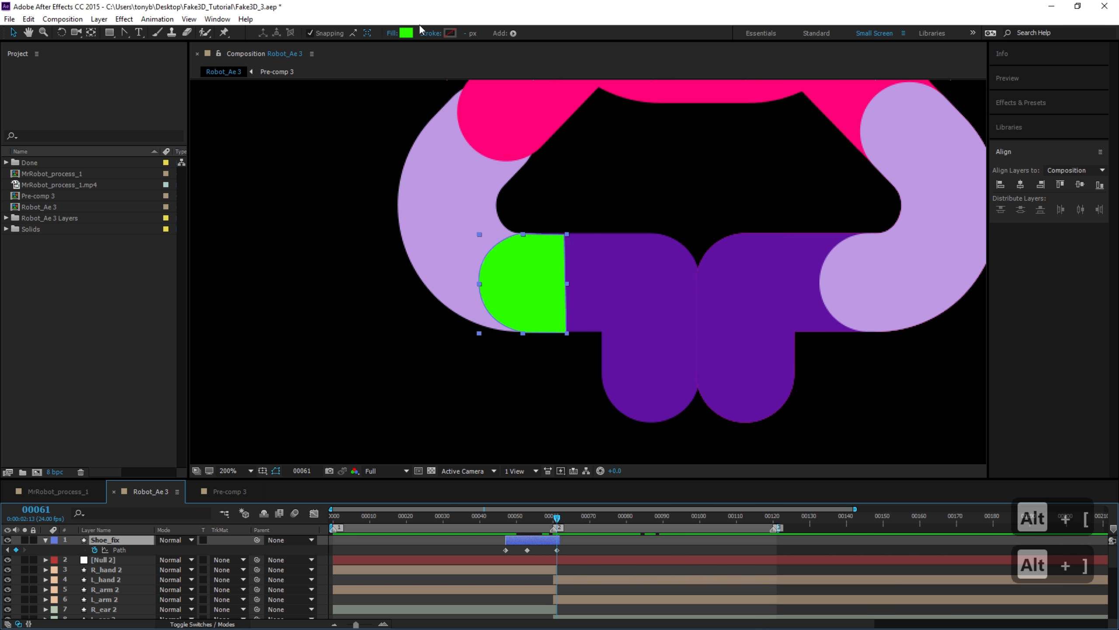
# Fill the Shoe_fix shape with the purple sampled from the shoe, 5F12A1, and scrub back to frame 56 to check the blend.
pyautogui.click(406, 32)
pyautogui.click(745, 388)
pyautogui.click(629, 280)
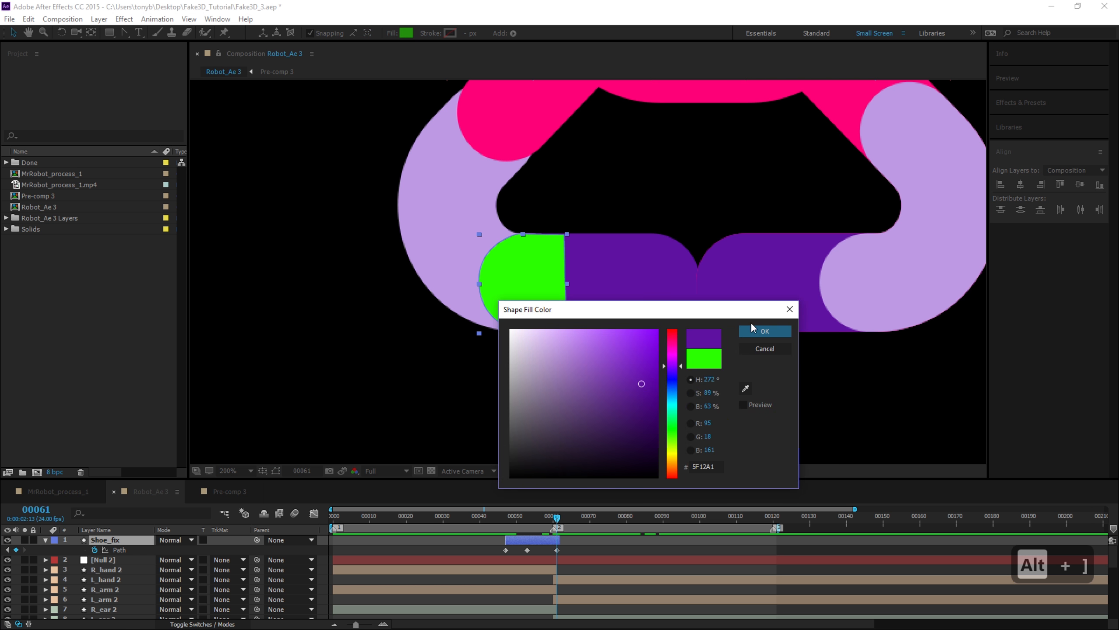
pyautogui.click(757, 330)
pyautogui.moveTo(557, 522); pyautogui.dragTo(540, 536)
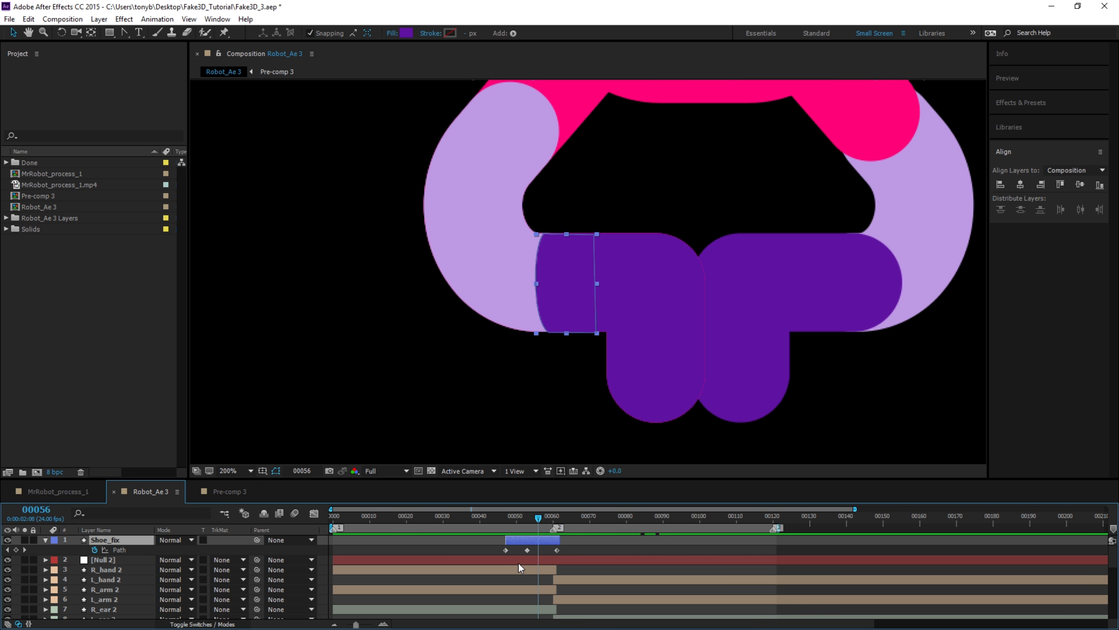
# Duplicate the Shoe_fix layer and give the copy a bright green fill, 00FF00.
pyautogui.hotkey('ctrl', 'd')
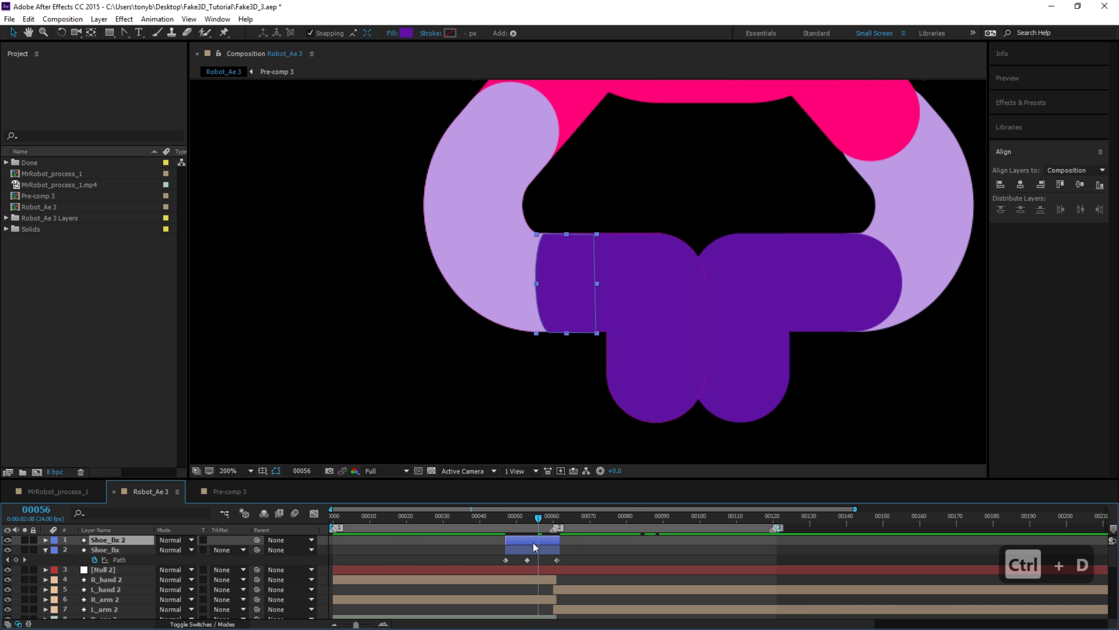
pyautogui.click(407, 32)
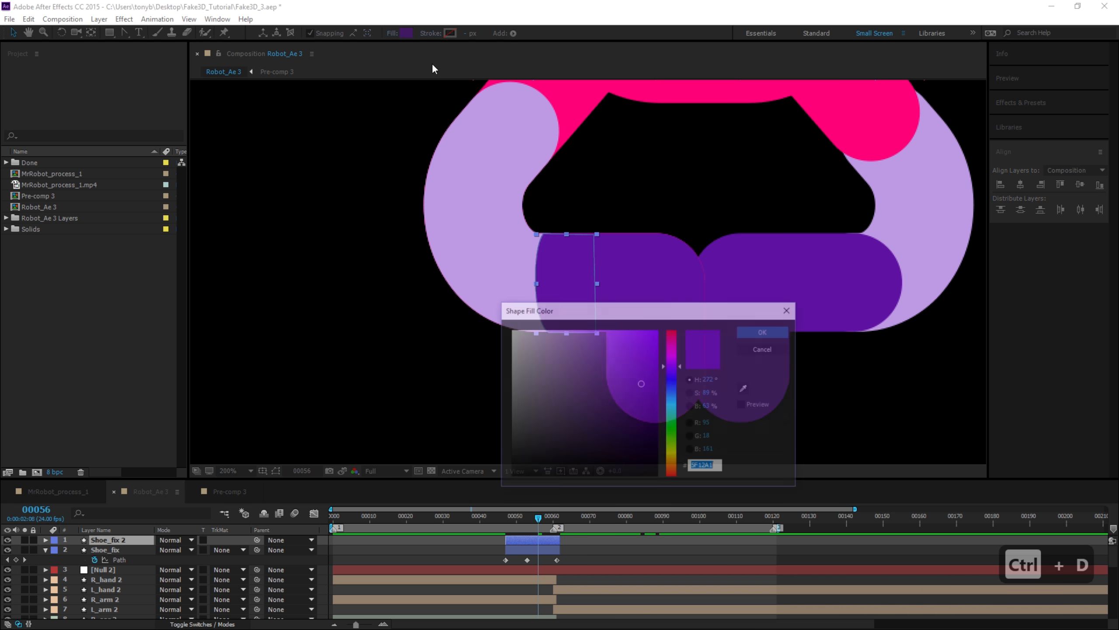
pyautogui.click(672, 402)
pyautogui.moveTo(673, 407); pyautogui.dragTo(672, 432)
pyautogui.moveTo(648, 374); pyautogui.dragTo(671, 293)
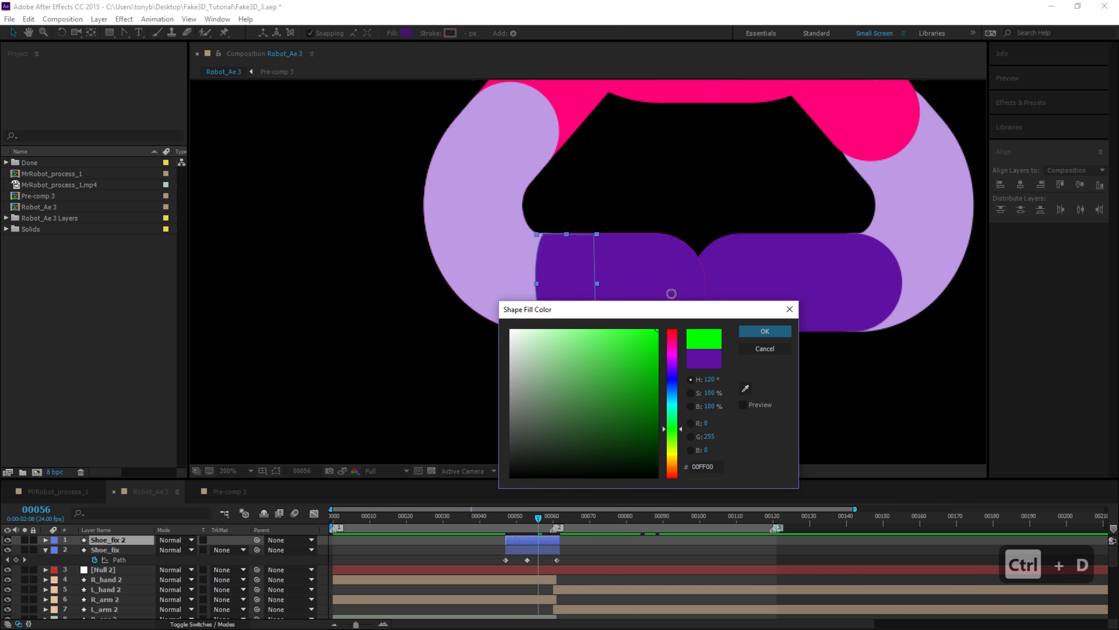
pyautogui.click(765, 331)
# At frame 47, move the Shoe_fix 2 path onto the opposite purple shoe's rounded end and adjust its upper outer vertex to the shoe's edge.
pyautogui.press('u')
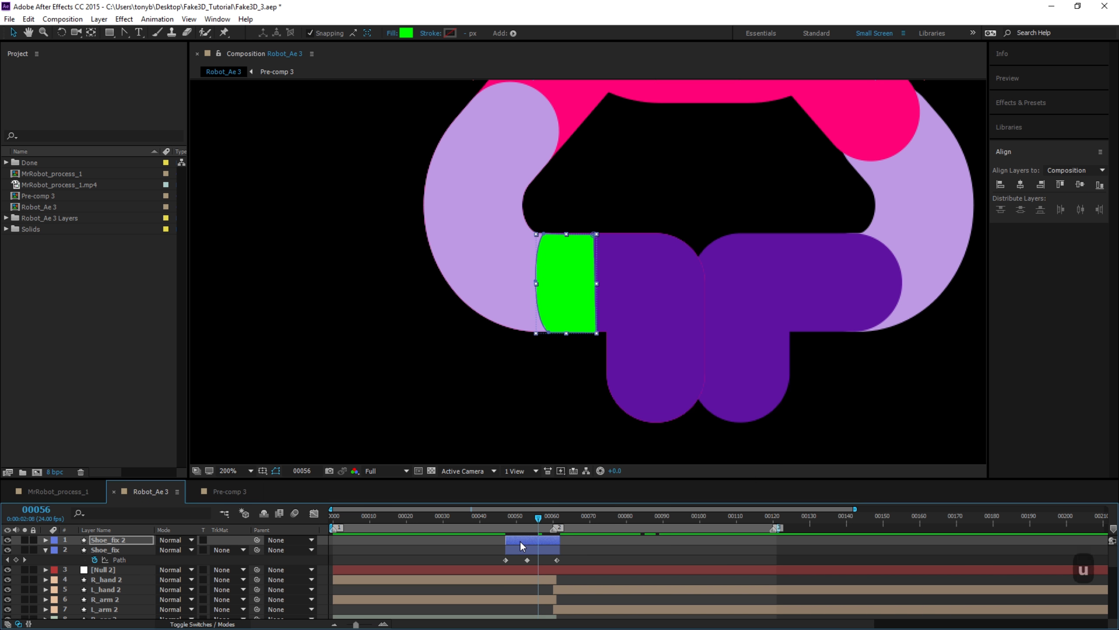
pyautogui.moveTo(516, 520); pyautogui.dragTo(507, 548)
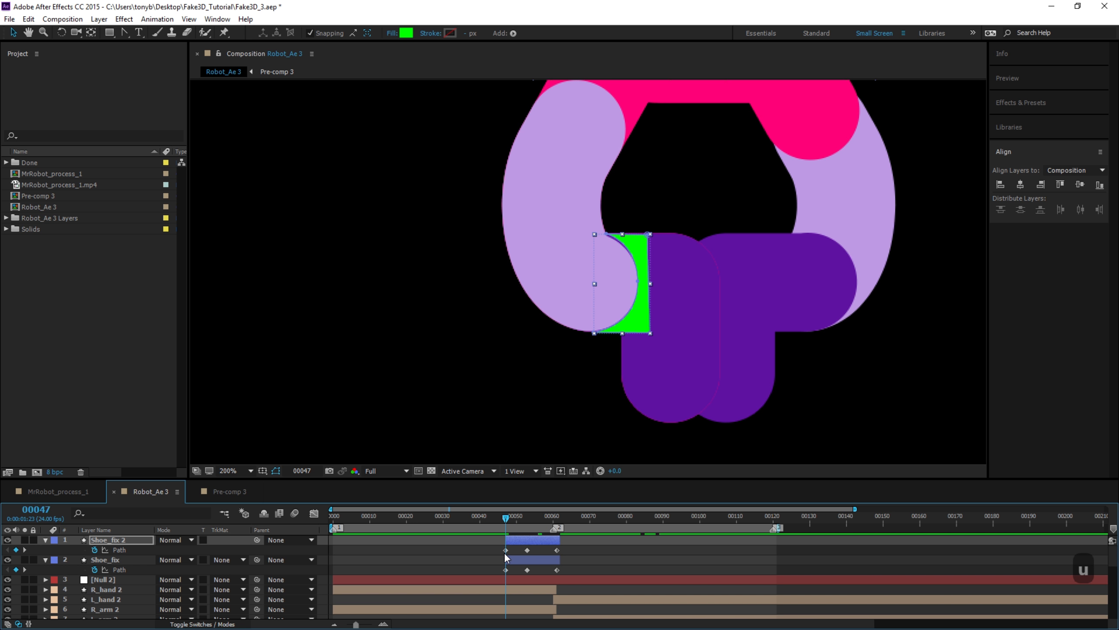
pyautogui.click(505, 552)
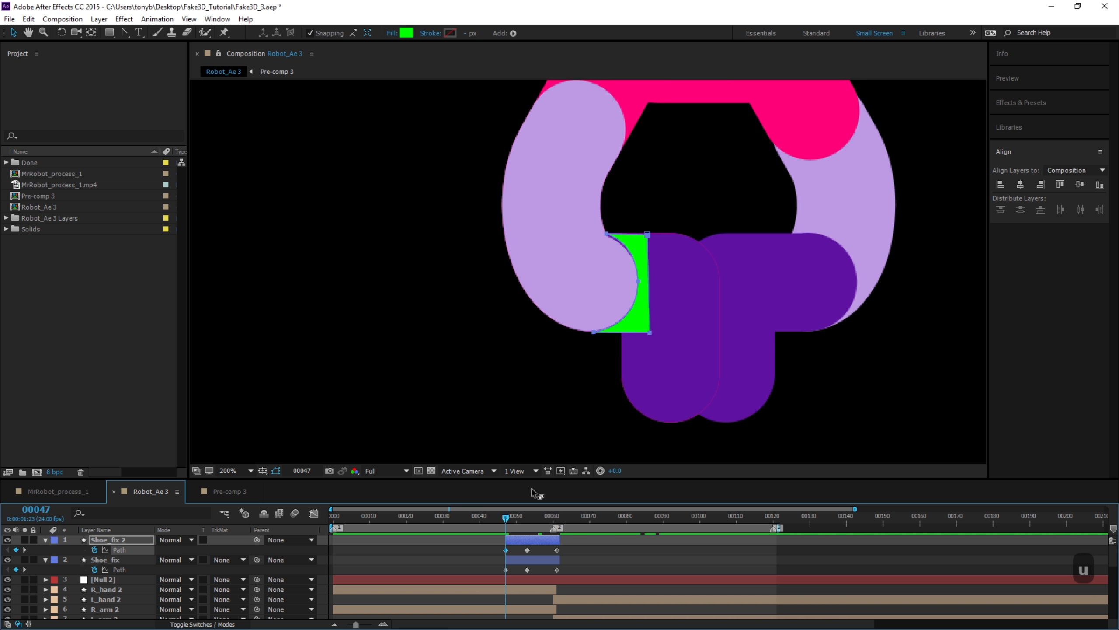
pyautogui.doubleClick(648, 276)
pyautogui.moveTo(649, 270); pyautogui.dragTo(782, 271)
pyautogui.hotkey('ctrl', 'z')
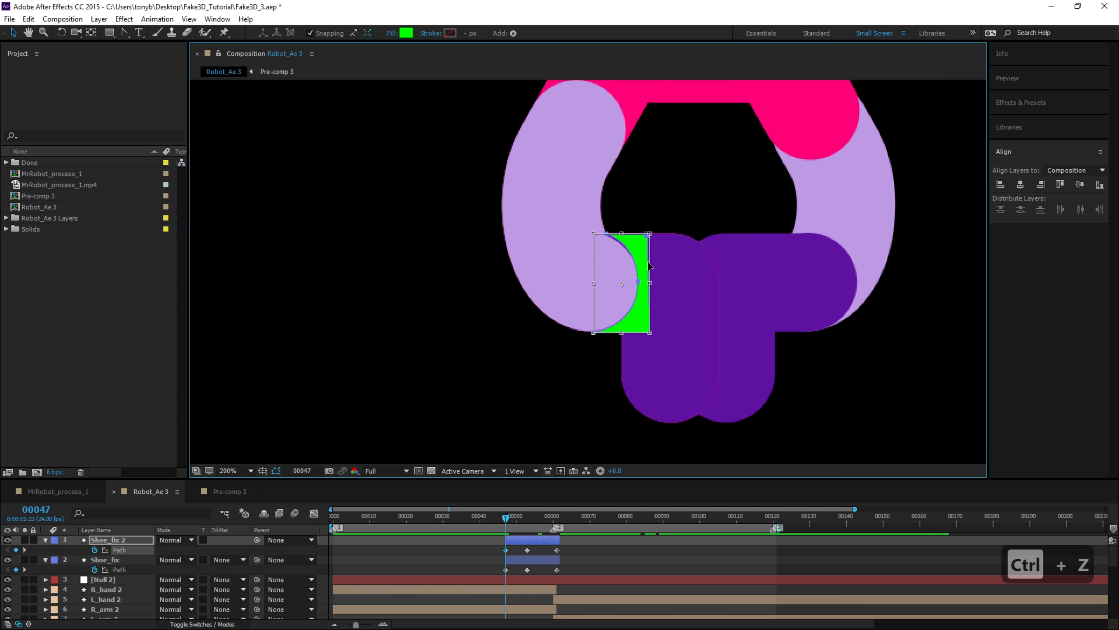
pyautogui.moveTo(649, 267); pyautogui.dragTo(868, 265)
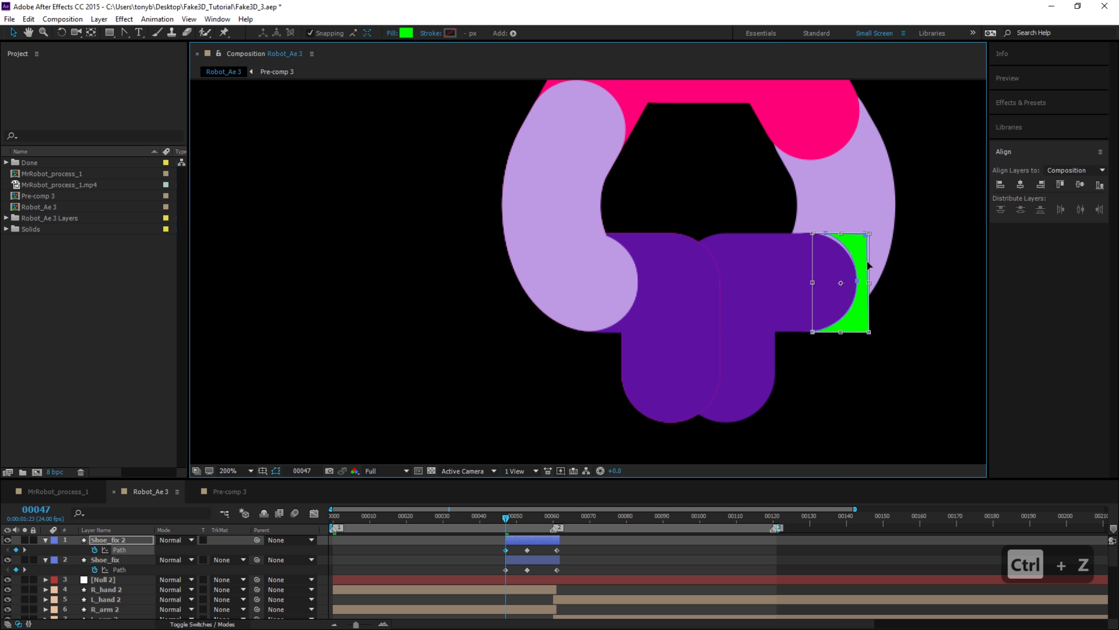
pyautogui.click(505, 550)
pyautogui.moveTo(807, 222)
pyautogui.mouseDown()
pyautogui.moveTo(837, 242)
pyautogui.moveTo(817, 233)
pyautogui.mouseUp()
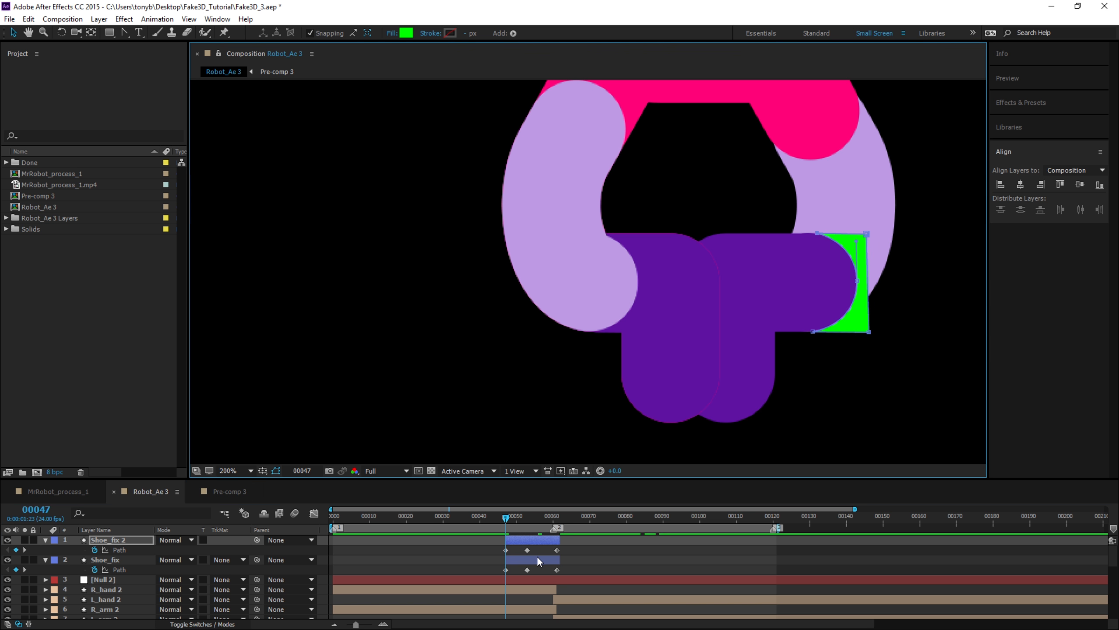
# Delete Shoe_fix 2's middle path keyframe and, at frame 61, move its path onto the opposite lower leg's rounded end over the shoe.
pyautogui.press('Delete')
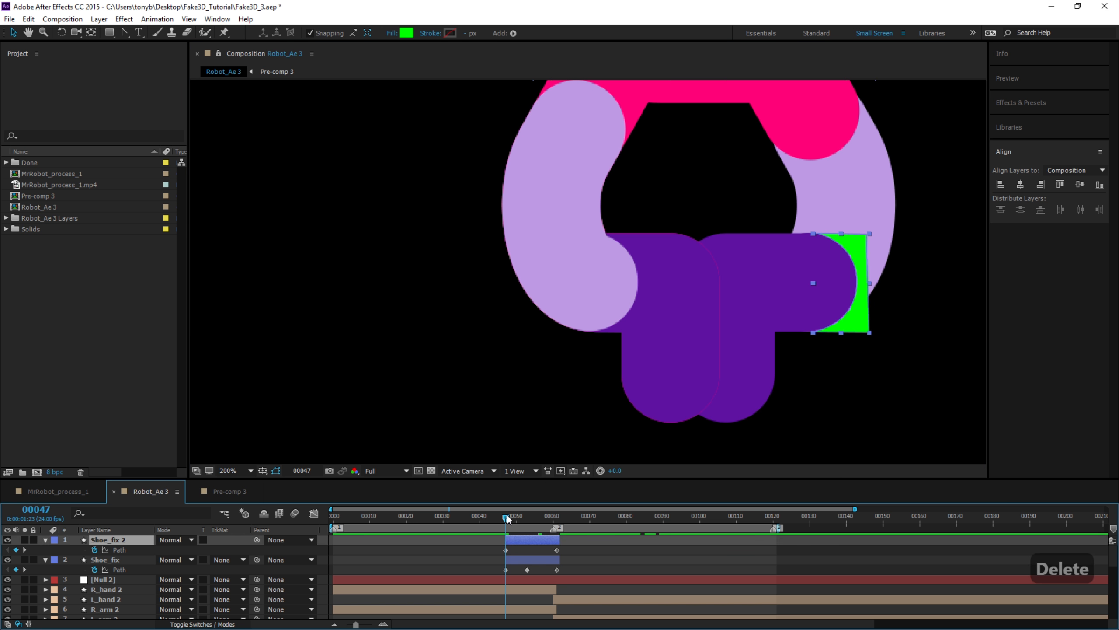
pyautogui.moveTo(507, 518); pyautogui.dragTo(558, 523)
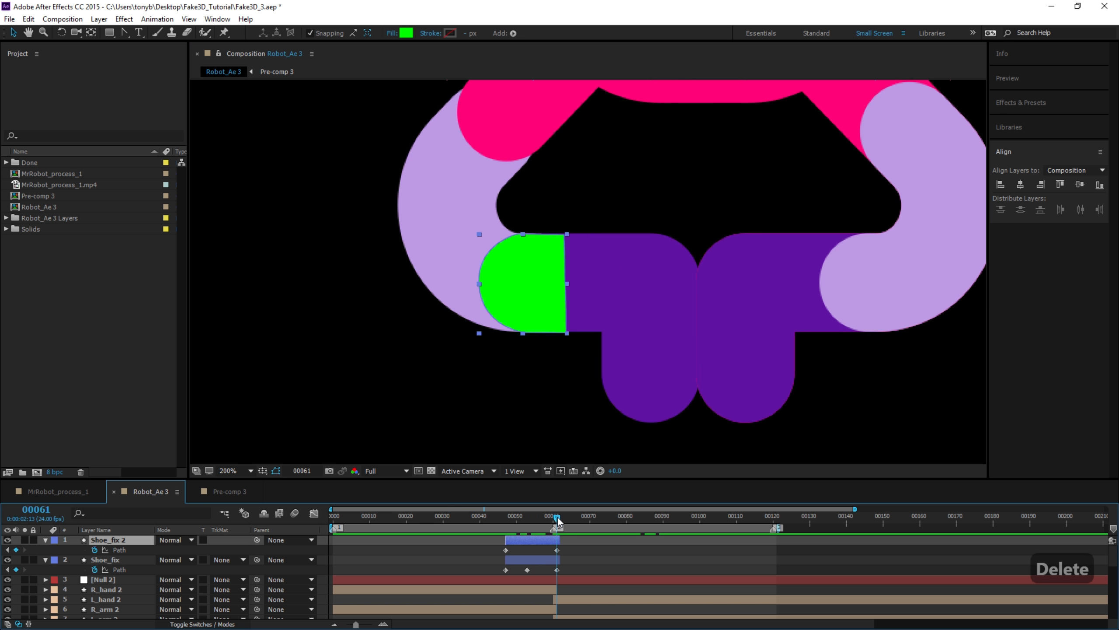
pyautogui.click(557, 550)
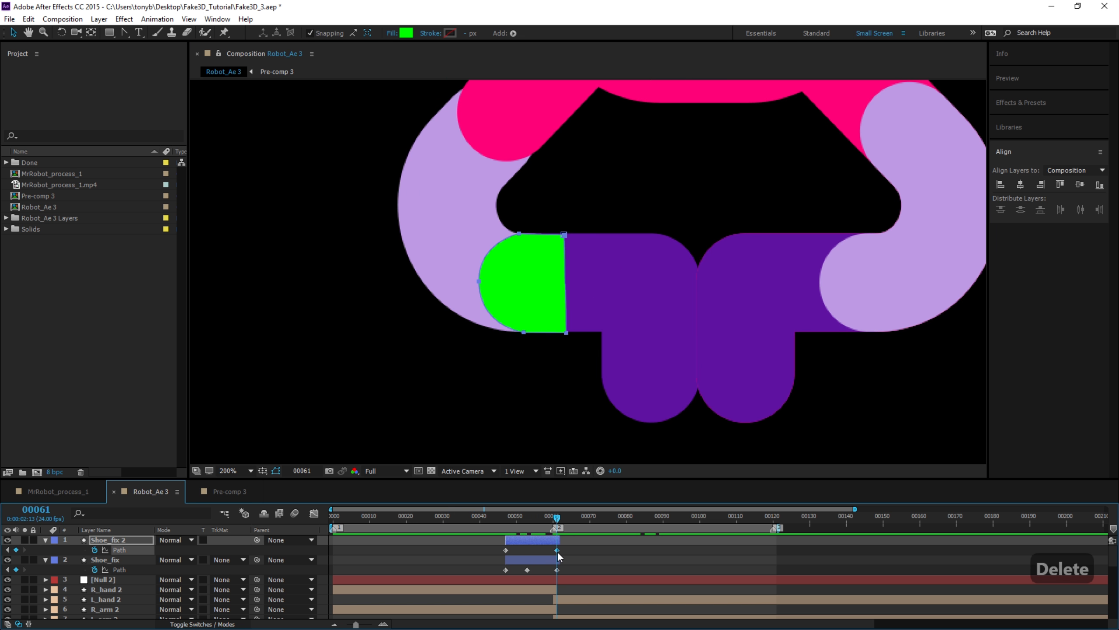
pyautogui.doubleClick(544, 234)
pyautogui.moveTo(535, 233); pyautogui.dragTo(770, 218)
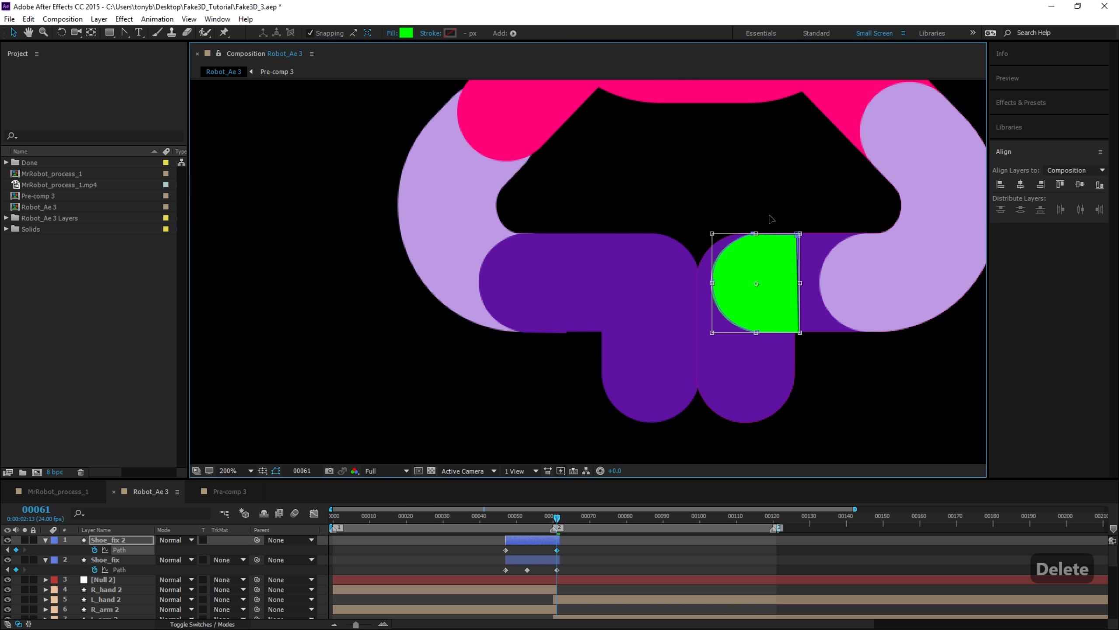
pyautogui.hotkey('ctrl', 'z')
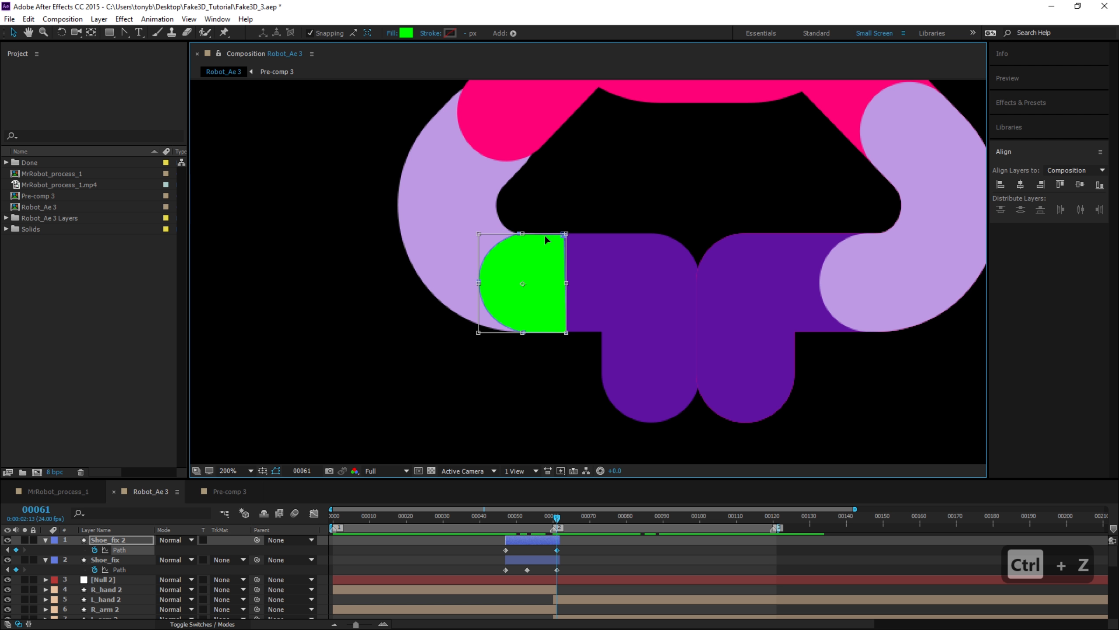
pyautogui.moveTo(544, 235); pyautogui.dragTo(882, 235)
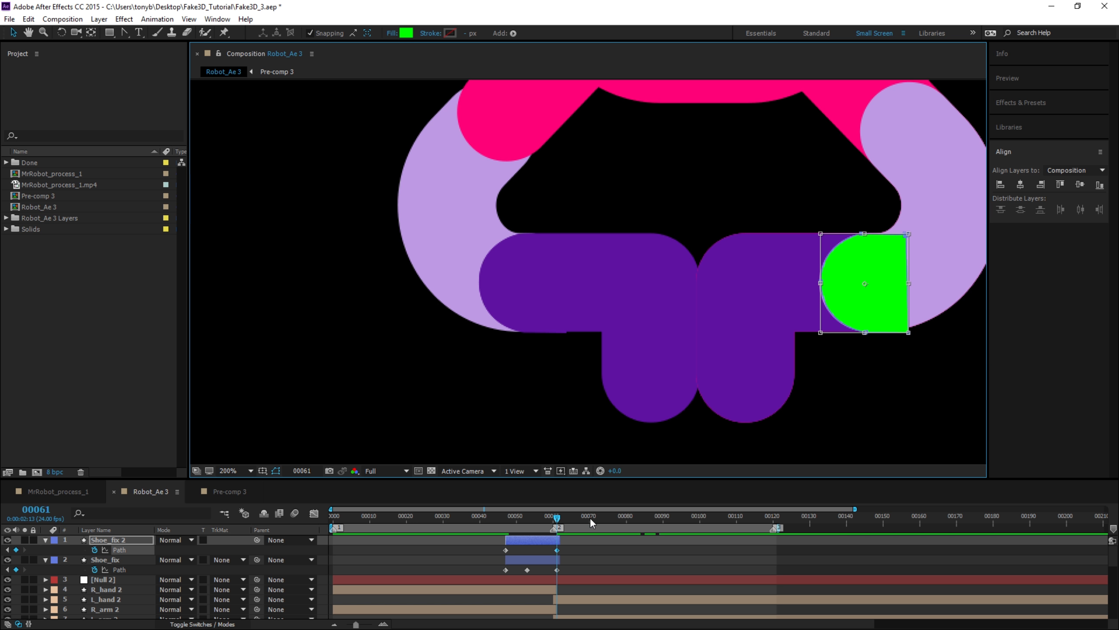
# At frame 59, extend the straight side of the Shoe_fix 2 path outward to cover the exposed rounded end of the shoe.
pyautogui.press('Left')
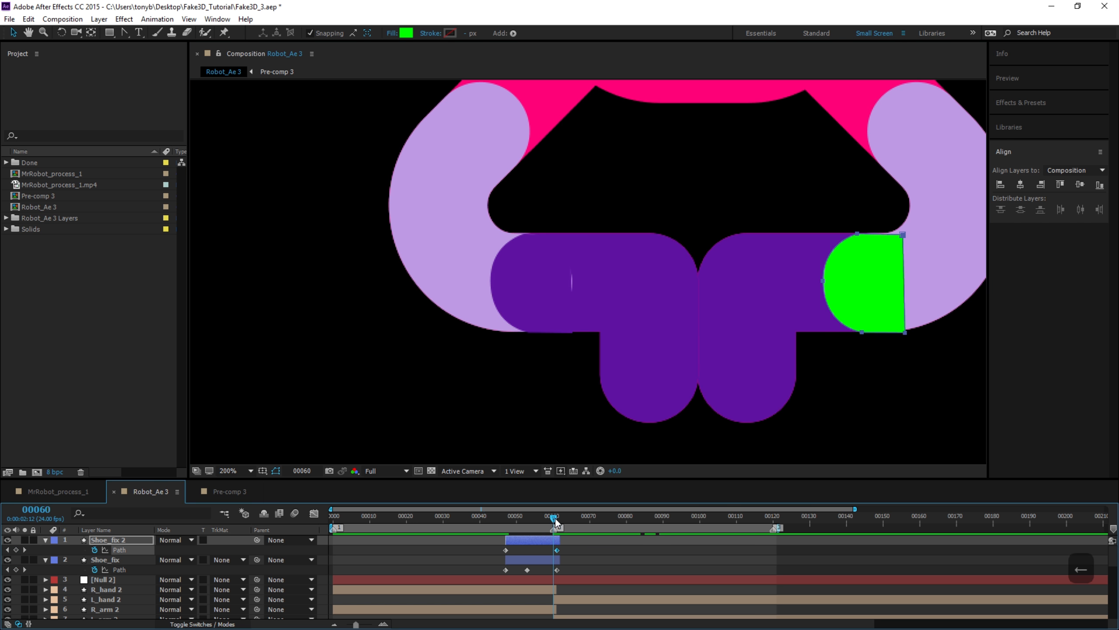
pyautogui.press('Left')
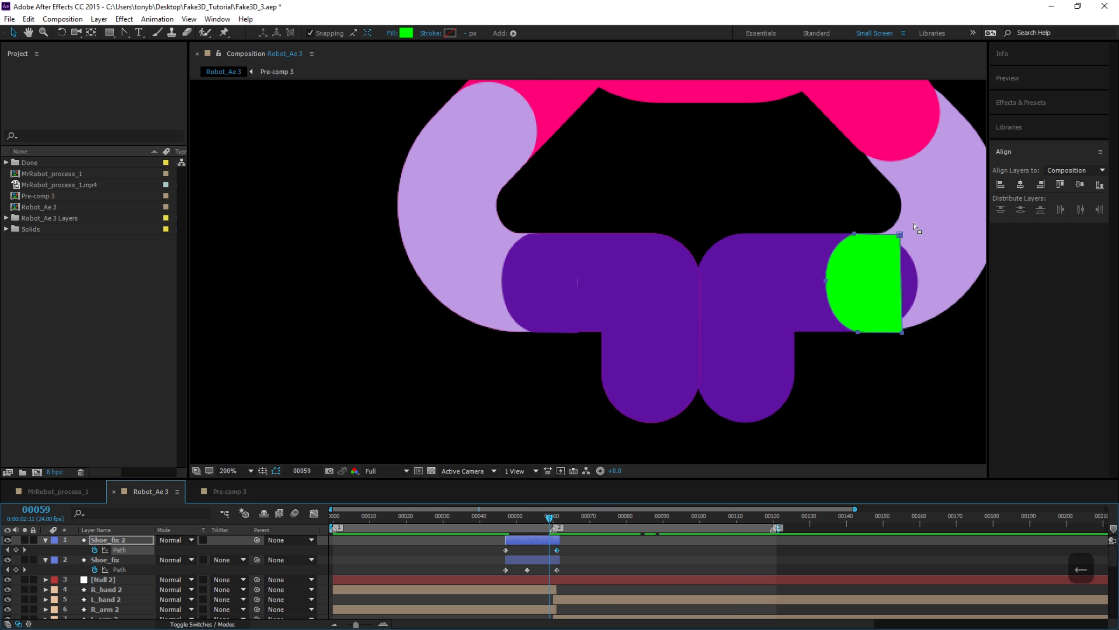
pyautogui.moveTo(914, 220); pyautogui.dragTo(921, 335)
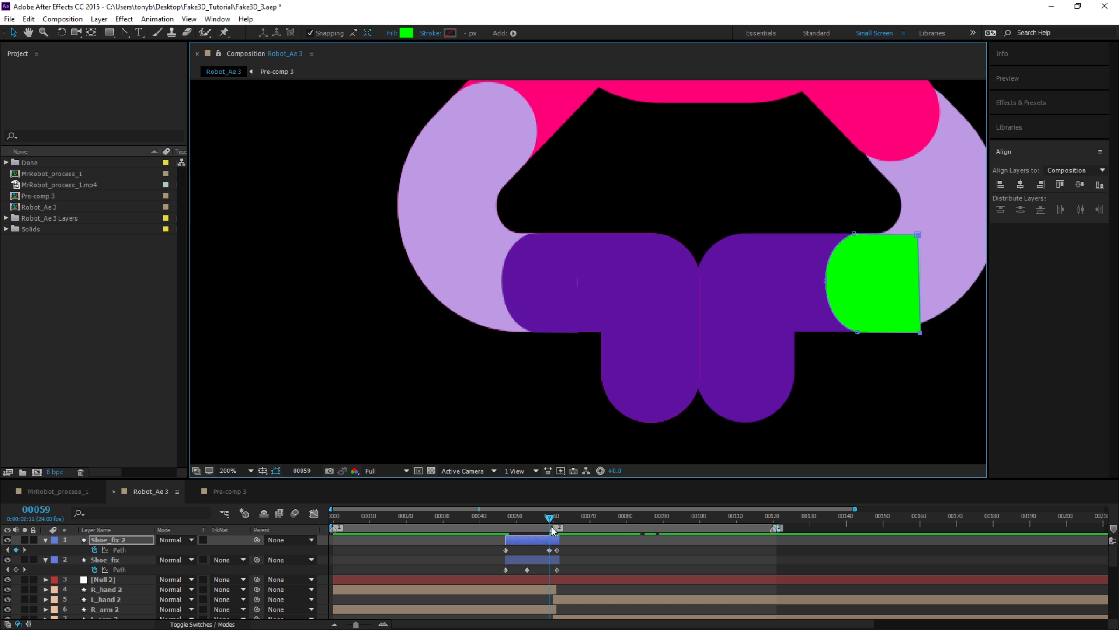
# Fill Shoe_fix 2 with the light purple sampled from the leg, BE9AE5, and scrub from frame 47 to 61 to check the blend.
pyautogui.click(550, 520)
pyautogui.moveTo(550, 523); pyautogui.dragTo(506, 533)
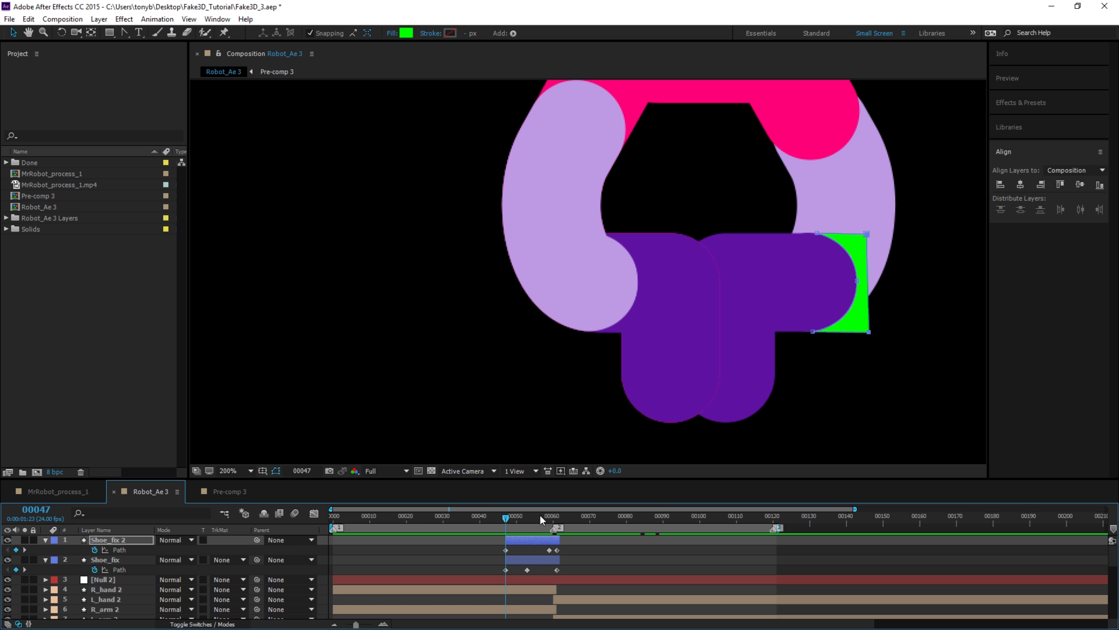
pyautogui.click(517, 536)
pyautogui.click(406, 33)
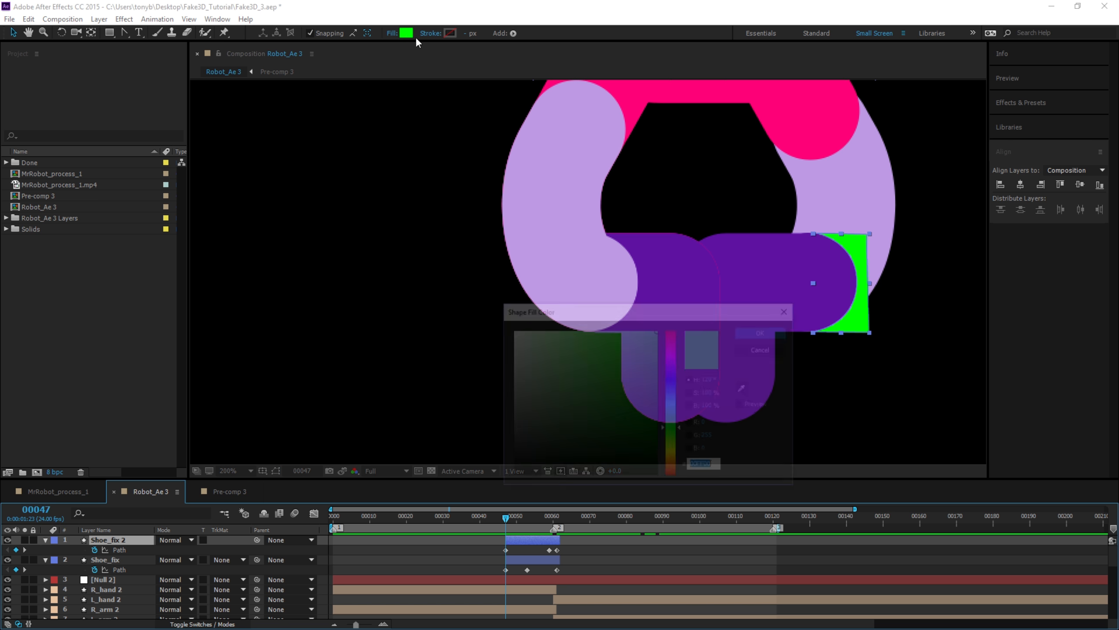
pyautogui.click(745, 388)
pyautogui.click(843, 252)
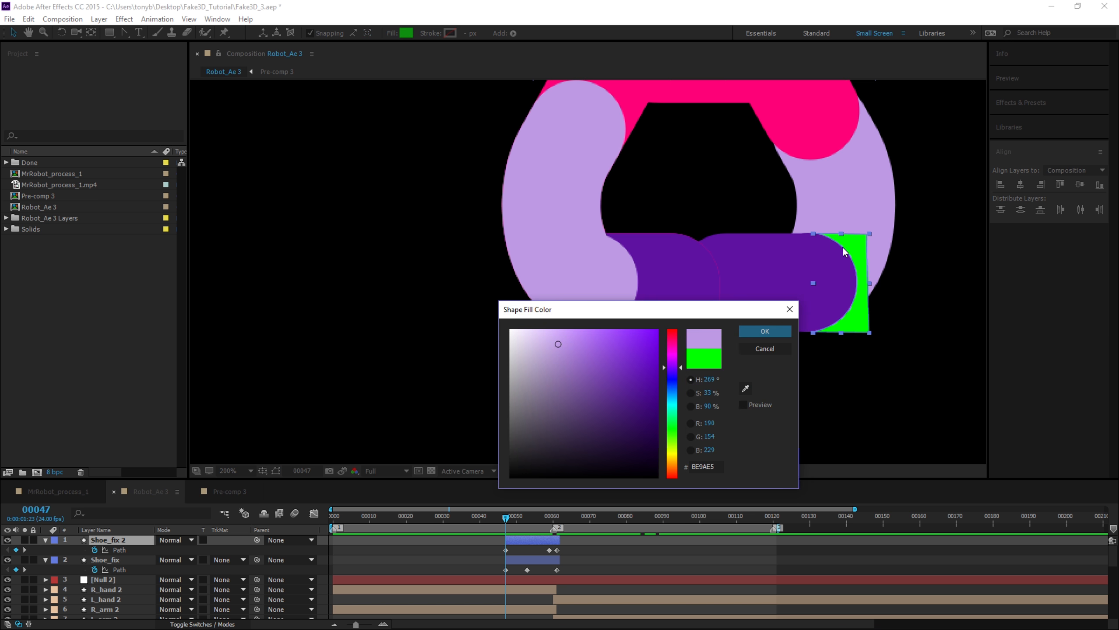
pyautogui.click(766, 331)
pyautogui.press(',')
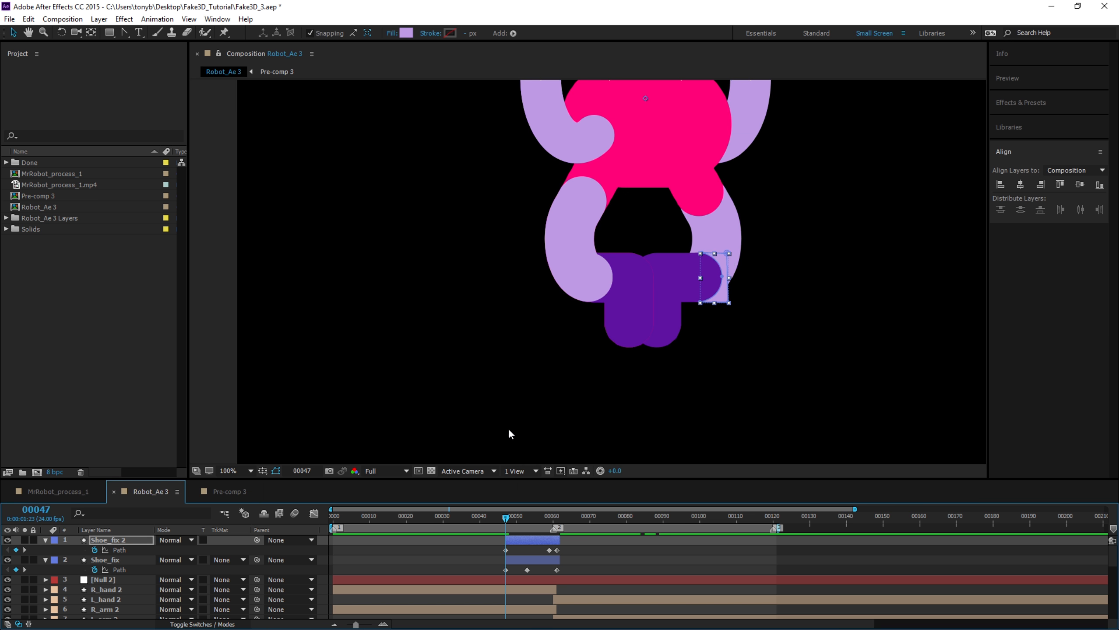
pyautogui.moveTo(506, 517); pyautogui.dragTo(557, 546)
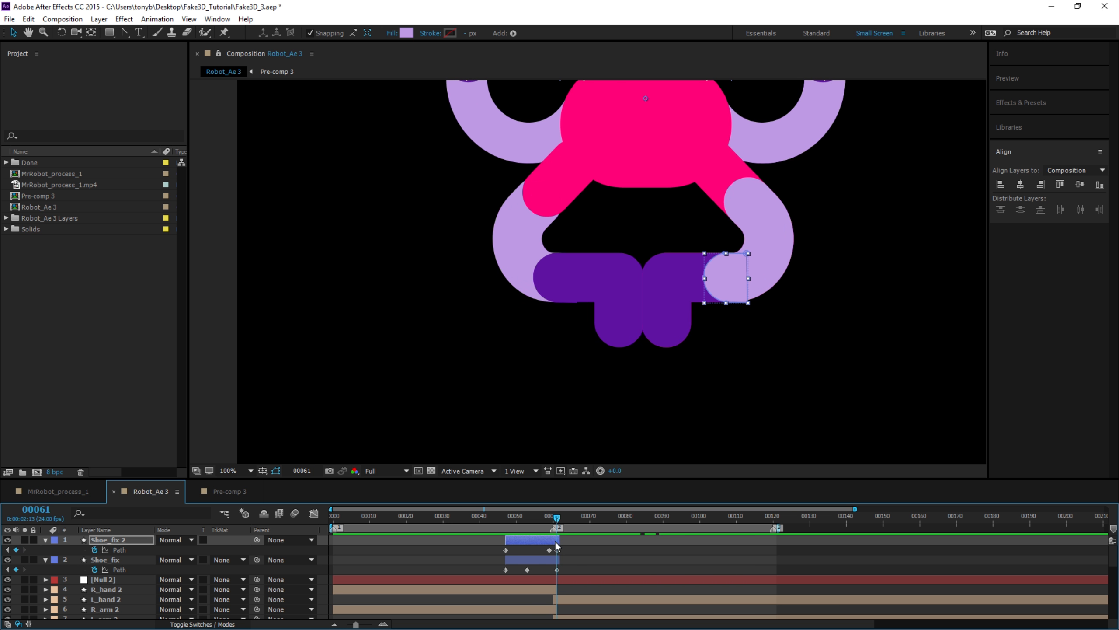
# Duplicate Shoe_fix 2 and, at frame 47, move the copy's path up to the opposite leg's knee joint.
pyautogui.click(518, 545)
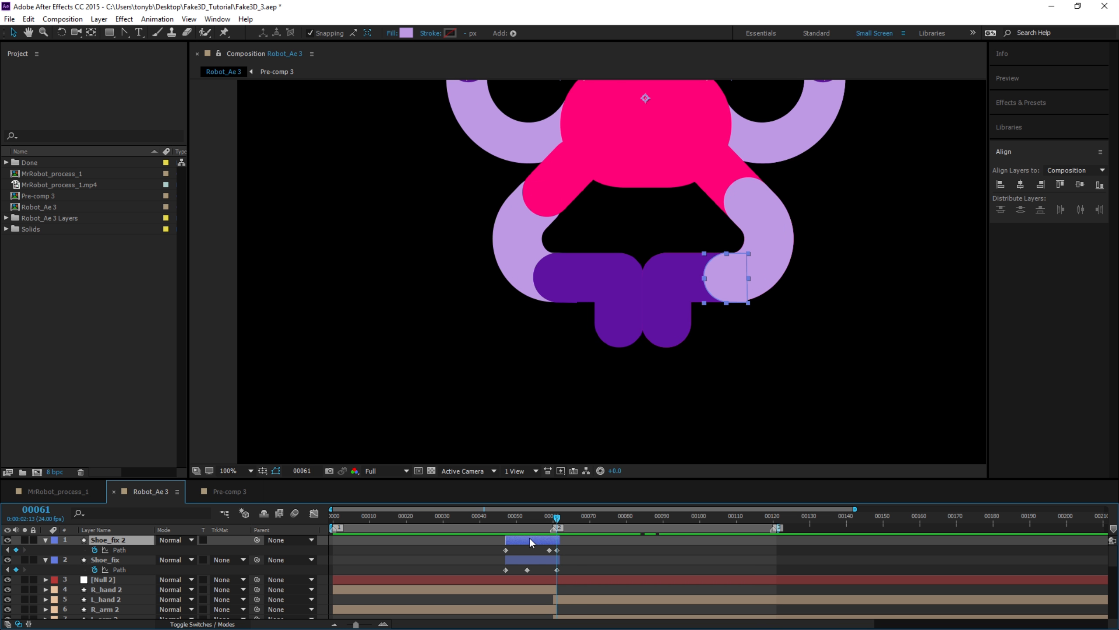
pyautogui.hotkey('ctrl', 'd')
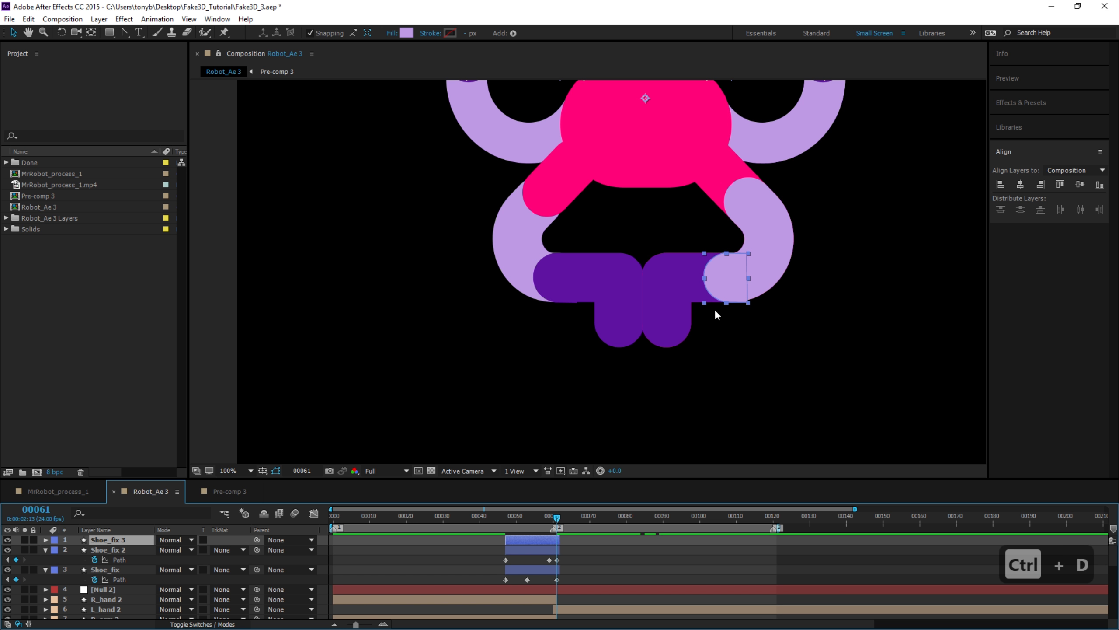
pyautogui.press('v')
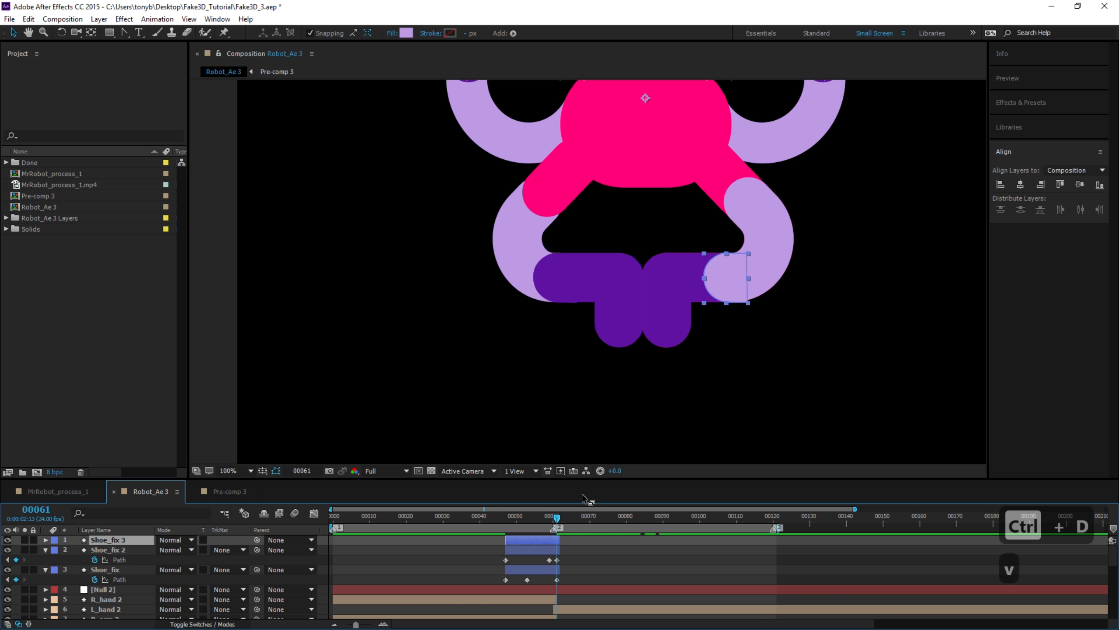
pyautogui.press('u')
pyautogui.moveTo(512, 523); pyautogui.dragTo(510, 524)
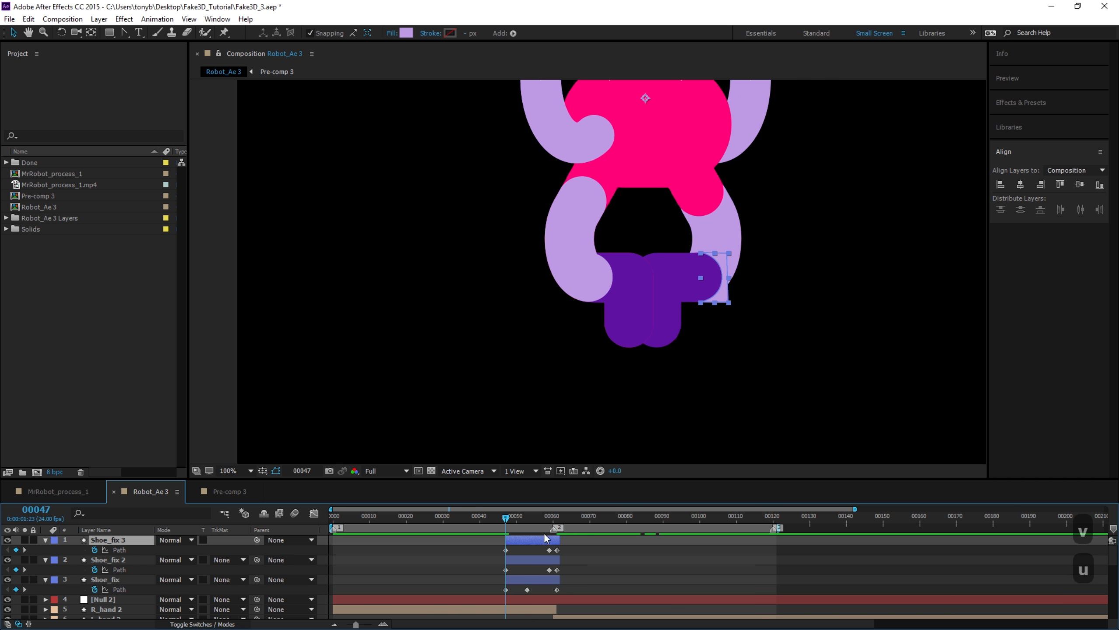
pyautogui.click(505, 549)
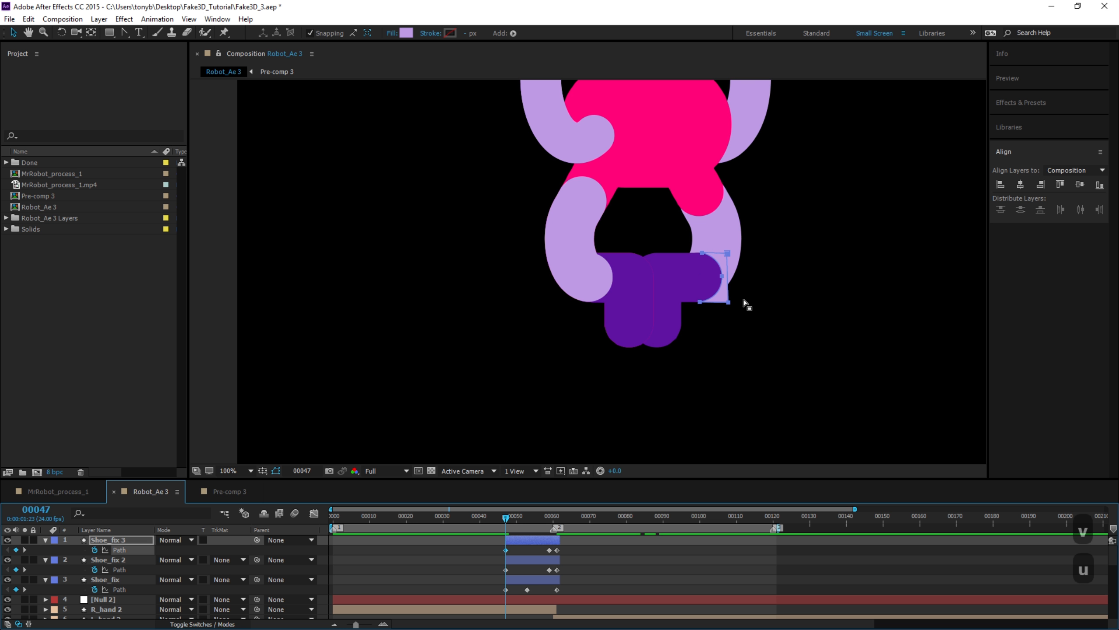
pyautogui.moveTo(728, 302); pyautogui.dragTo(613, 214)
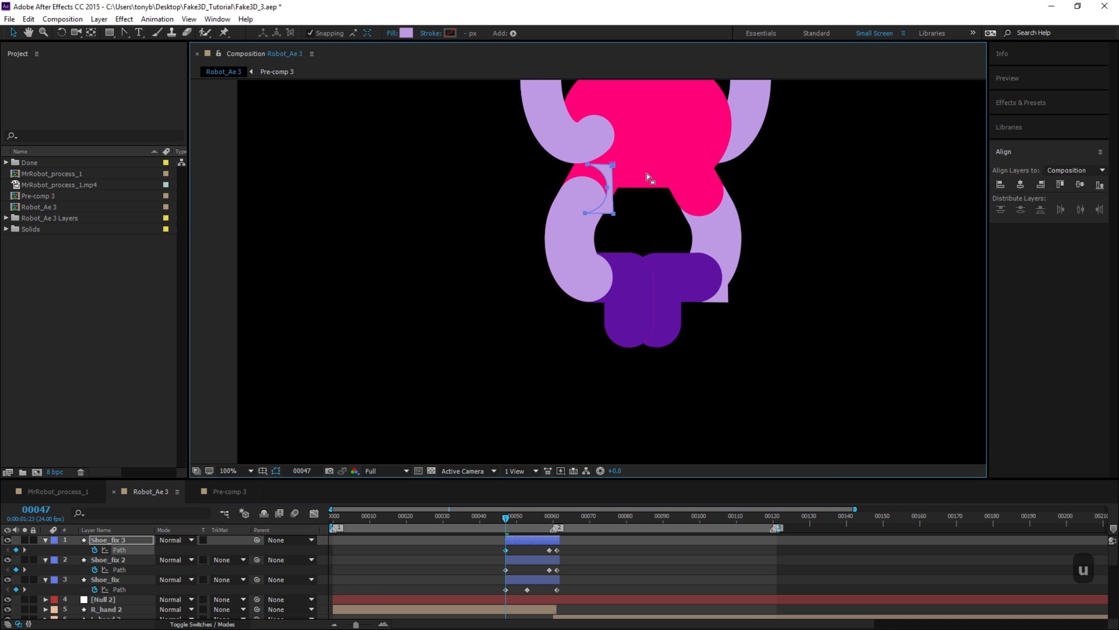
# Give the Shoe_fix 3 shape a bright cyan fill.
pyautogui.scroll(2, 647, 173)
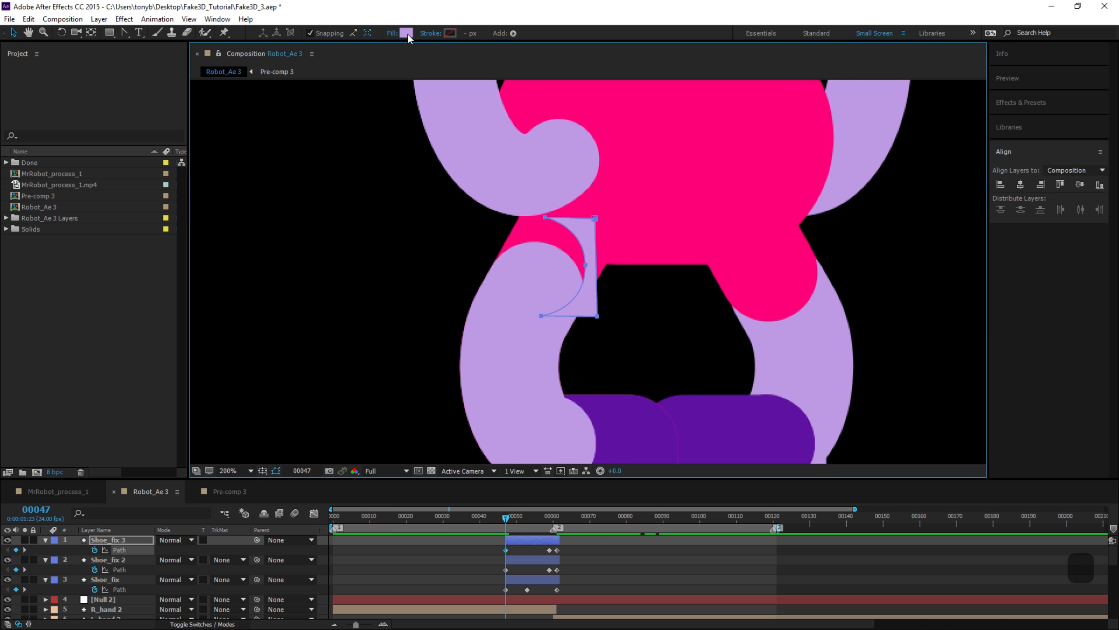
pyautogui.click(407, 33)
pyautogui.moveTo(667, 366)
pyautogui.mouseDown()
pyautogui.moveTo(669, 355)
pyautogui.moveTo(663, 463)
pyautogui.moveTo(696, 276)
pyautogui.mouseUp()
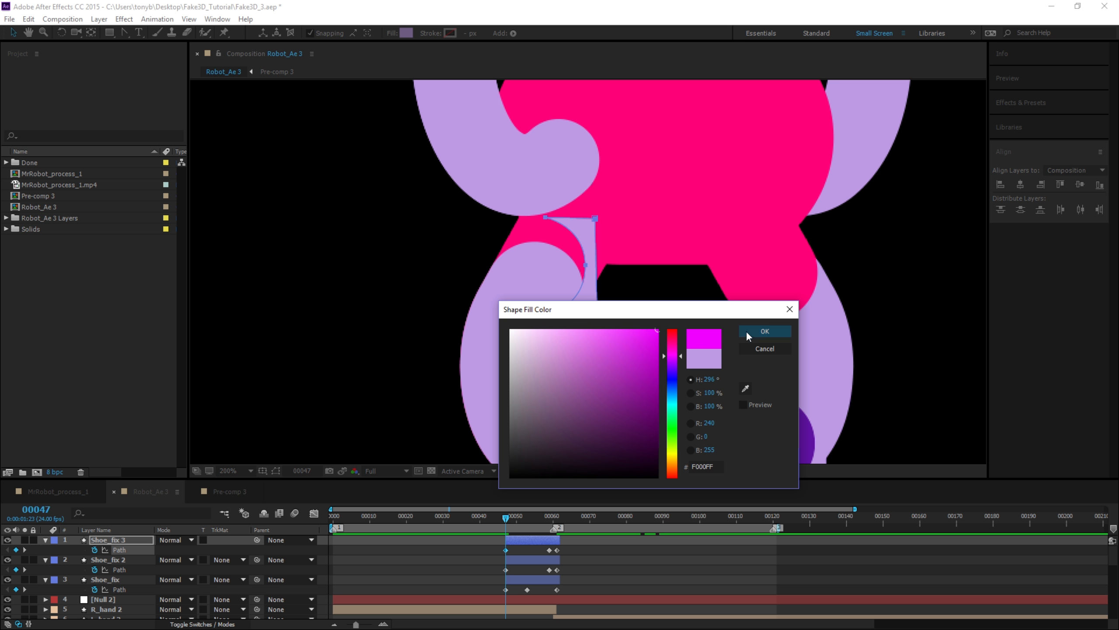
pyautogui.moveTo(681, 368); pyautogui.dragTo(677, 400)
pyautogui.click(778, 331)
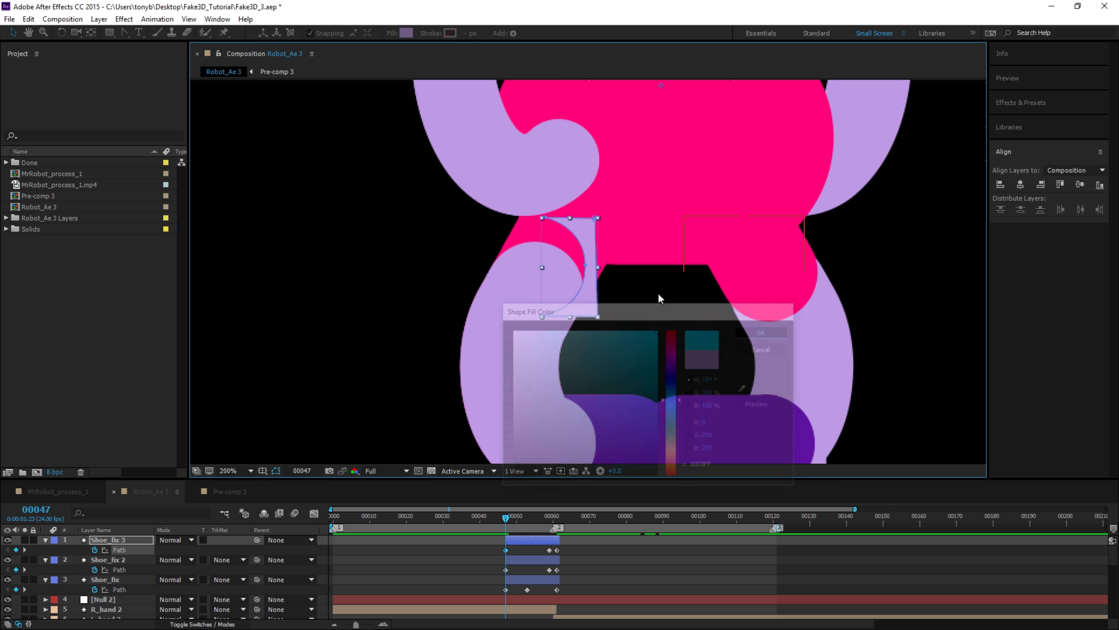
# At frame 47, rotate the Shoe_fix 3 path to follow the pink upper leg and fit its outer vertices to the knee's edges.
pyautogui.click(504, 546)
pyautogui.click(506, 549)
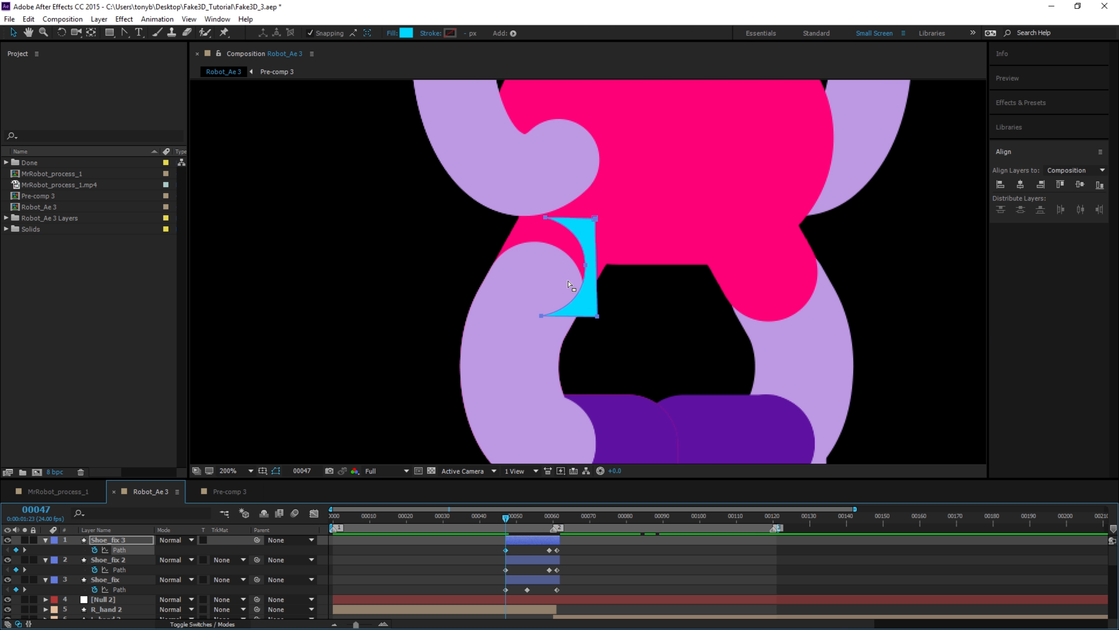
pyautogui.doubleClick(598, 317)
pyautogui.moveTo(607, 219); pyautogui.dragTo(554, 220)
pyautogui.moveTo(599, 272); pyautogui.dragTo(591, 274)
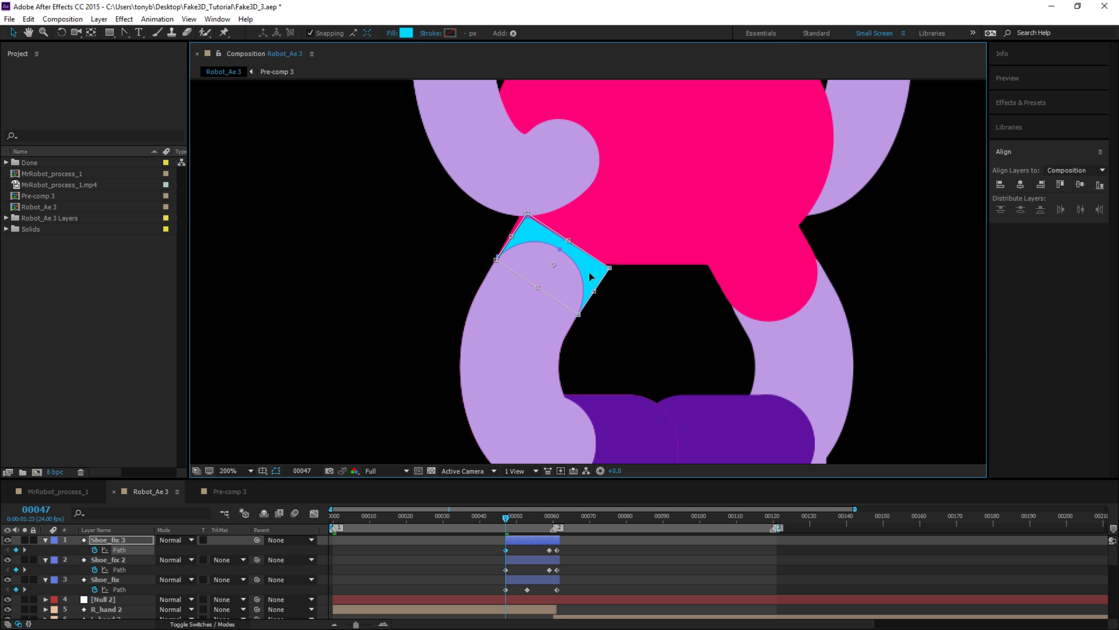
pyautogui.moveTo(538, 206)
pyautogui.mouseDown()
pyautogui.moveTo(508, 250)
pyautogui.moveTo(521, 216)
pyautogui.mouseUp()
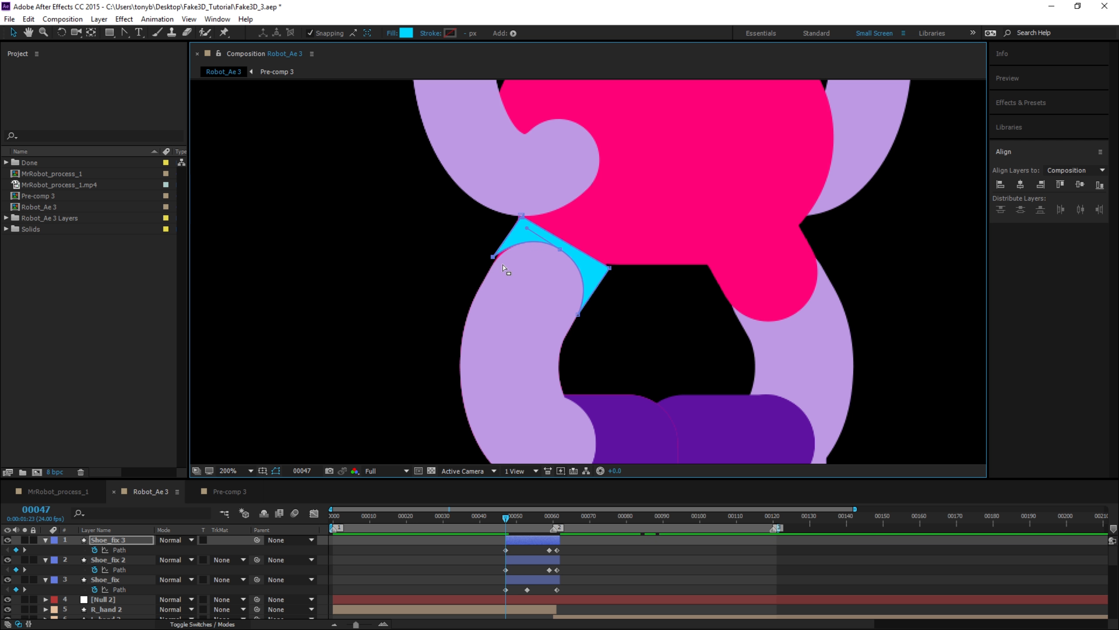
pyautogui.moveTo(495, 258); pyautogui.dragTo(499, 260)
# Delete Shoe_fix 3's middle path keyframe and, at frame 61, rotate and move its path onto the pink upper leg's rounded end.
pyautogui.moveTo(510, 521); pyautogui.dragTo(561, 522)
pyautogui.click(549, 549)
pyautogui.press('Delete')
pyautogui.click(557, 549)
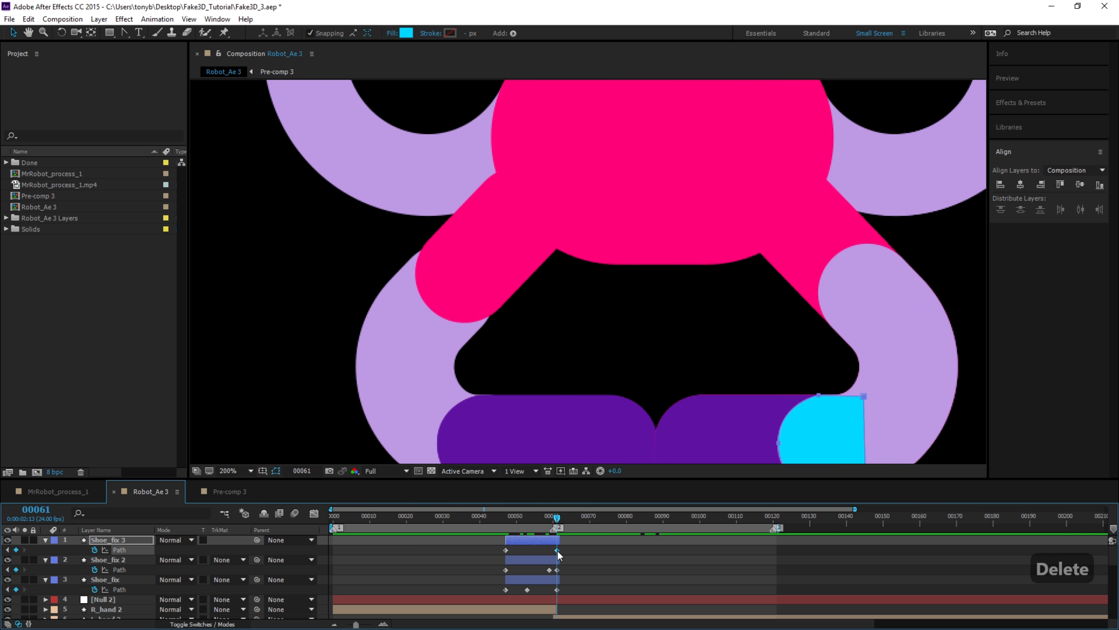
pyautogui.doubleClick(838, 395)
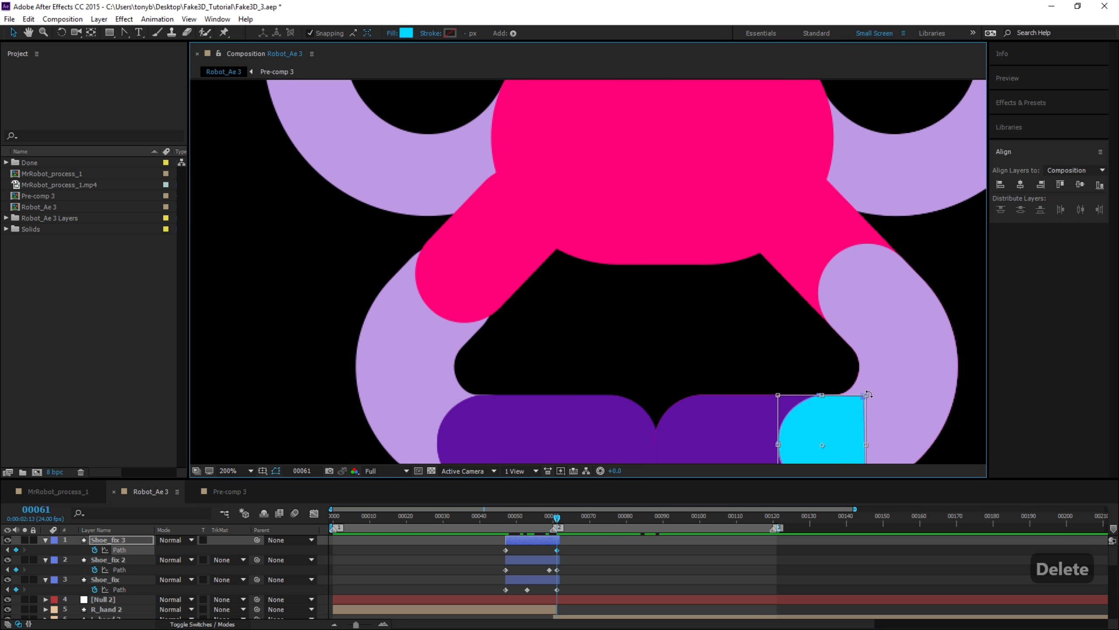
pyautogui.moveTo(868, 394); pyautogui.dragTo(838, 376)
pyautogui.moveTo(823, 432); pyautogui.dragTo(463, 264)
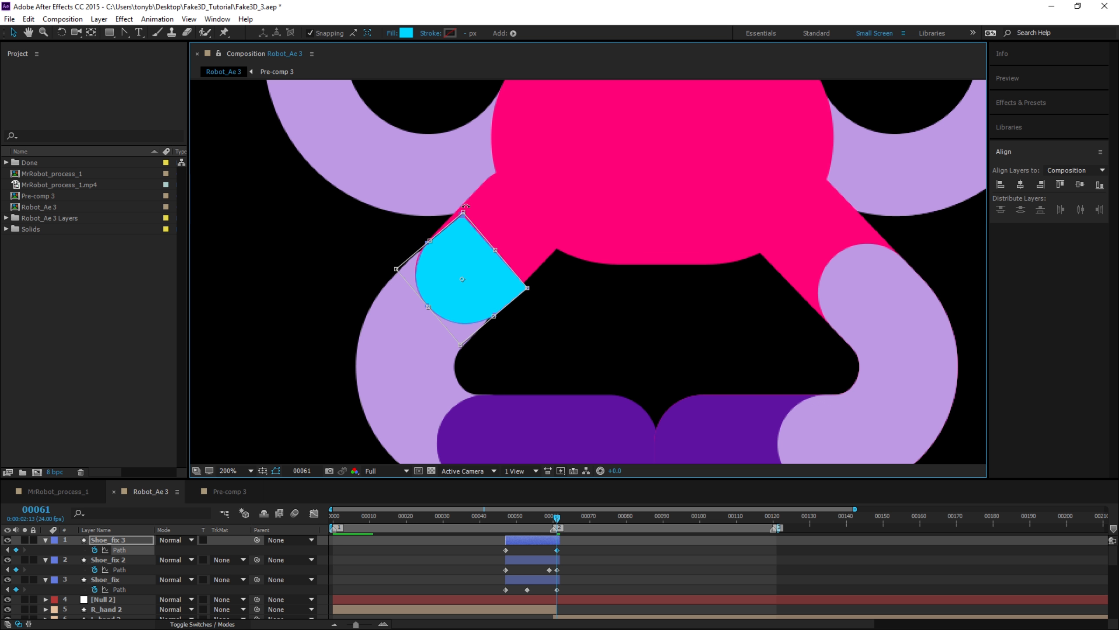
pyautogui.moveTo(466, 206); pyautogui.dragTo(459, 207)
pyautogui.moveTo(473, 257); pyautogui.dragTo(475, 263)
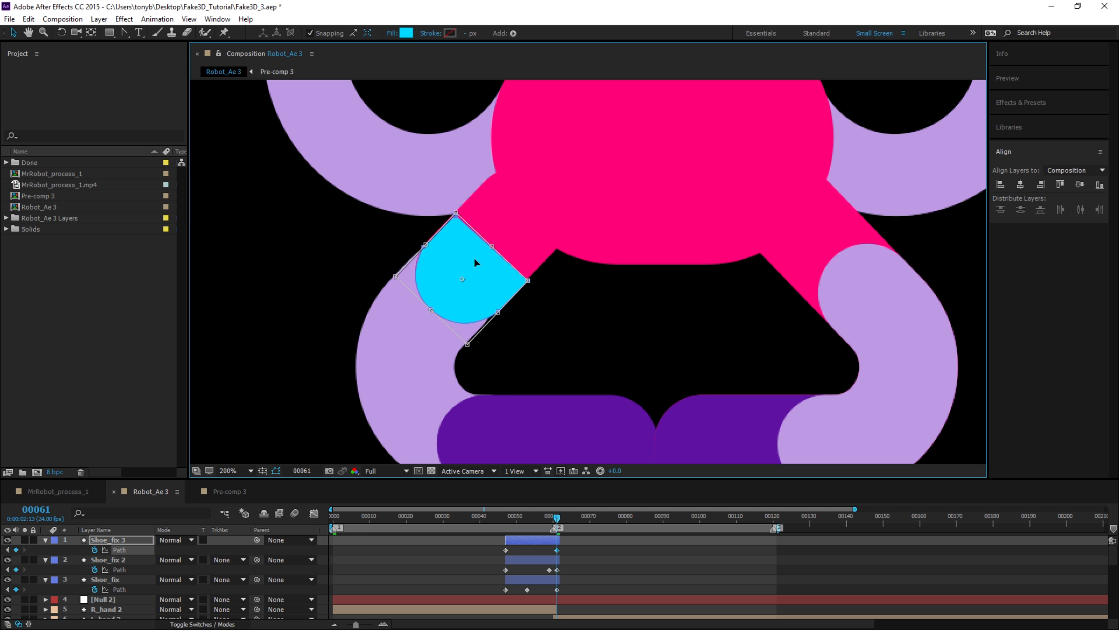
# Fine-tune the upper outer vertices of the Shoe_fix 3 path to match the pink leg's edge at frame 61.
pyautogui.click(558, 552)
pyautogui.moveTo(471, 199); pyautogui.dragTo(410, 248)
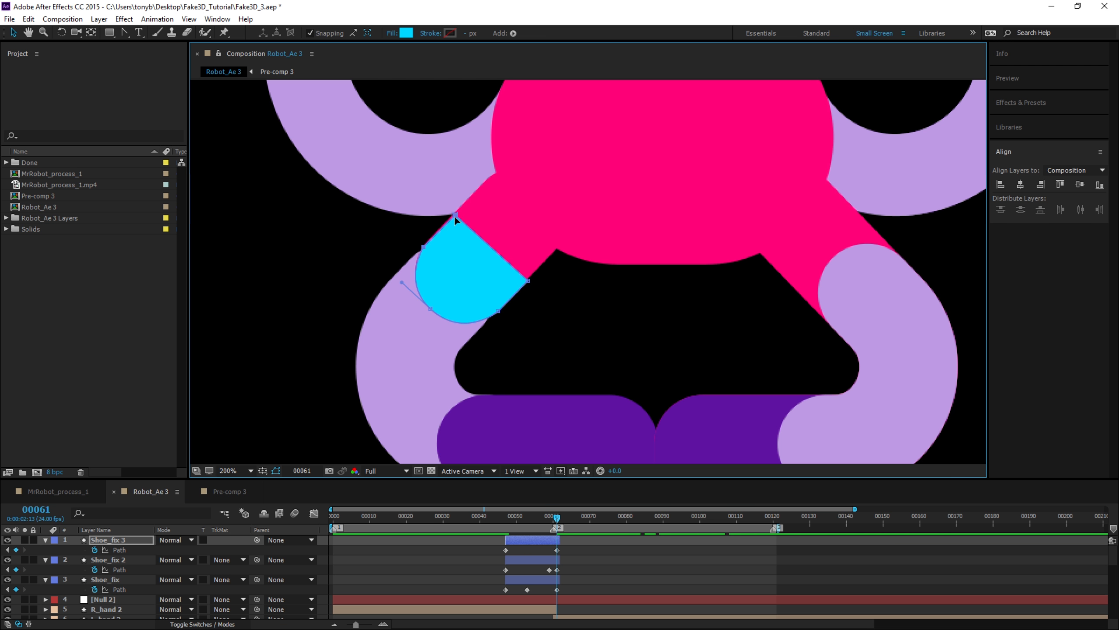
pyautogui.moveTo(454, 216); pyautogui.dragTo(453, 214)
# Add a path keyframe to Shoe_fix 3 at frame 60.
pyautogui.moveTo(557, 522); pyautogui.dragTo(555, 525)
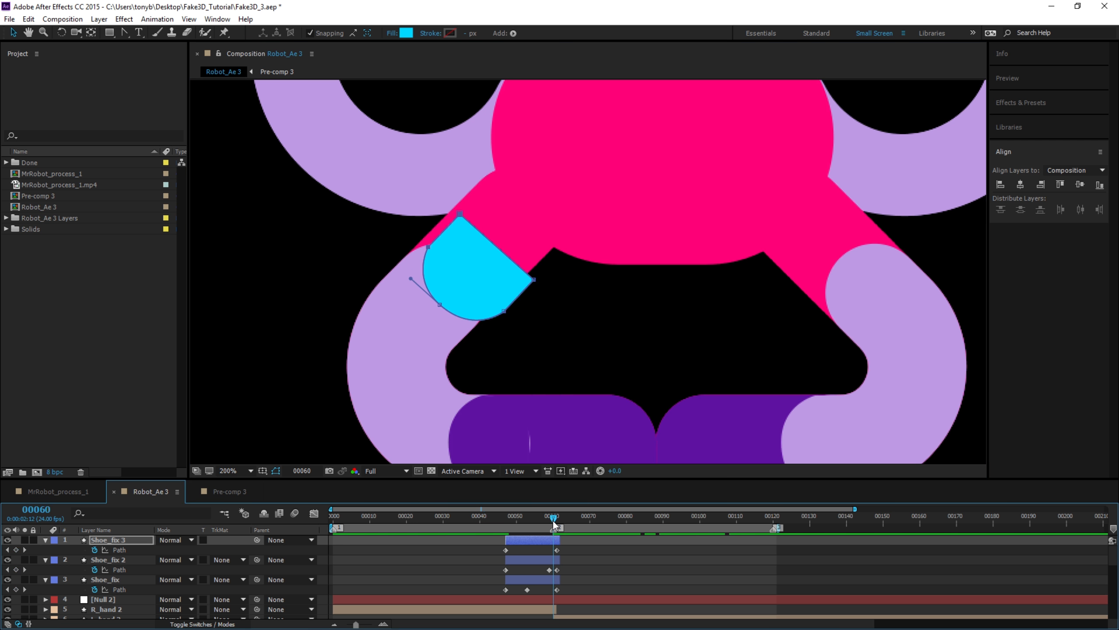
pyautogui.doubleClick(460, 215)
pyautogui.click(554, 552)
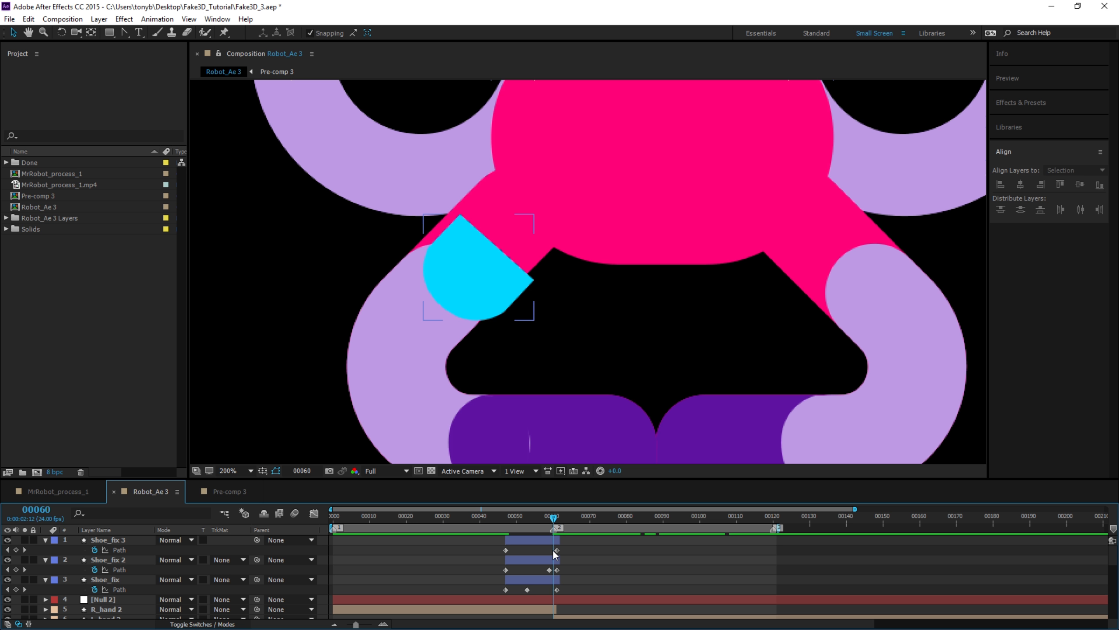
pyautogui.click(16, 549)
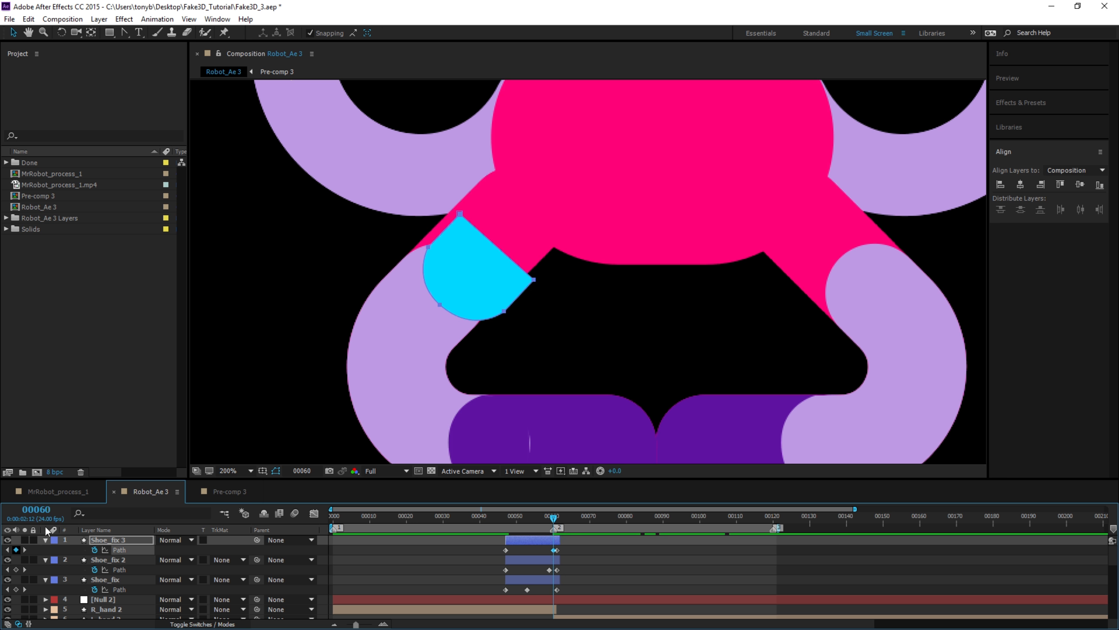
pyautogui.rightClick(534, 282)
pyautogui.press('Escape')
pyautogui.hotkey('ctrl', 'z')
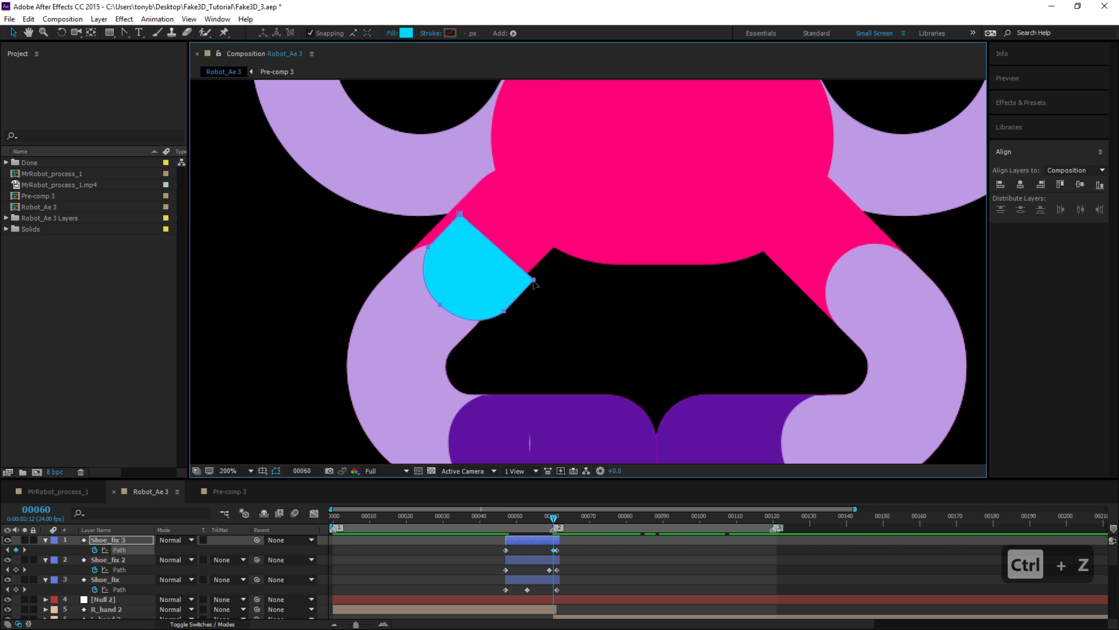
# At frame 60, move the whole Shoe_fix 3 path onto the pink leg's rounded end and check its movement over time.
pyautogui.doubleClick(535, 281)
pyautogui.moveTo(530, 282); pyautogui.dragTo(518, 281)
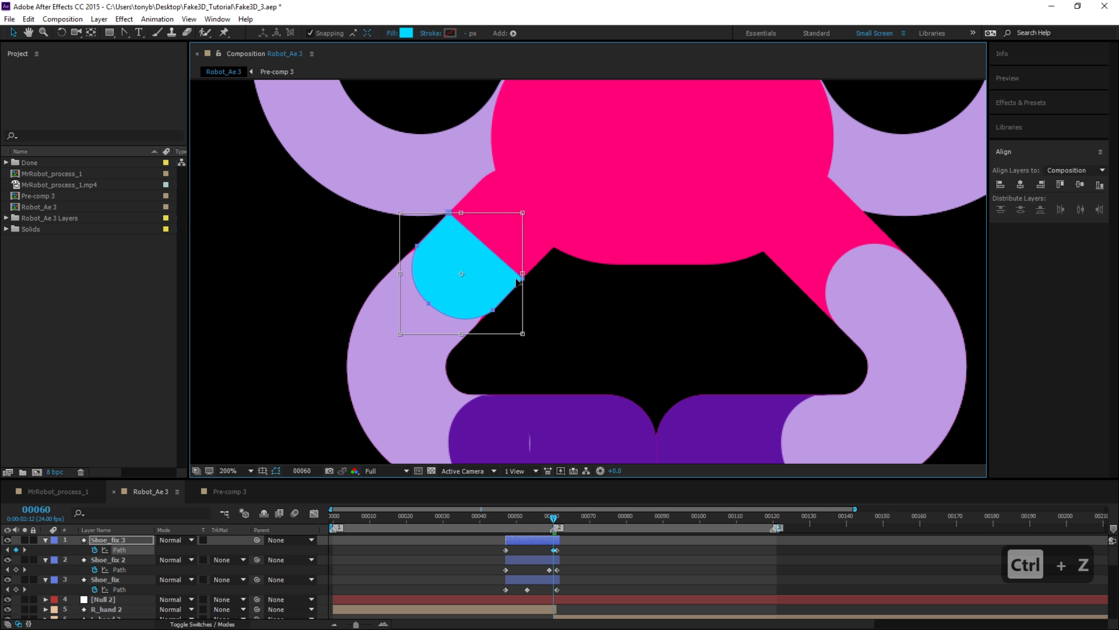
pyautogui.click(556, 517)
pyautogui.moveTo(554, 522); pyautogui.dragTo(513, 535)
# Change the Shoe_fix 3 fill to the robot's pink, sampled from the body artwork.
pyautogui.click(109, 542)
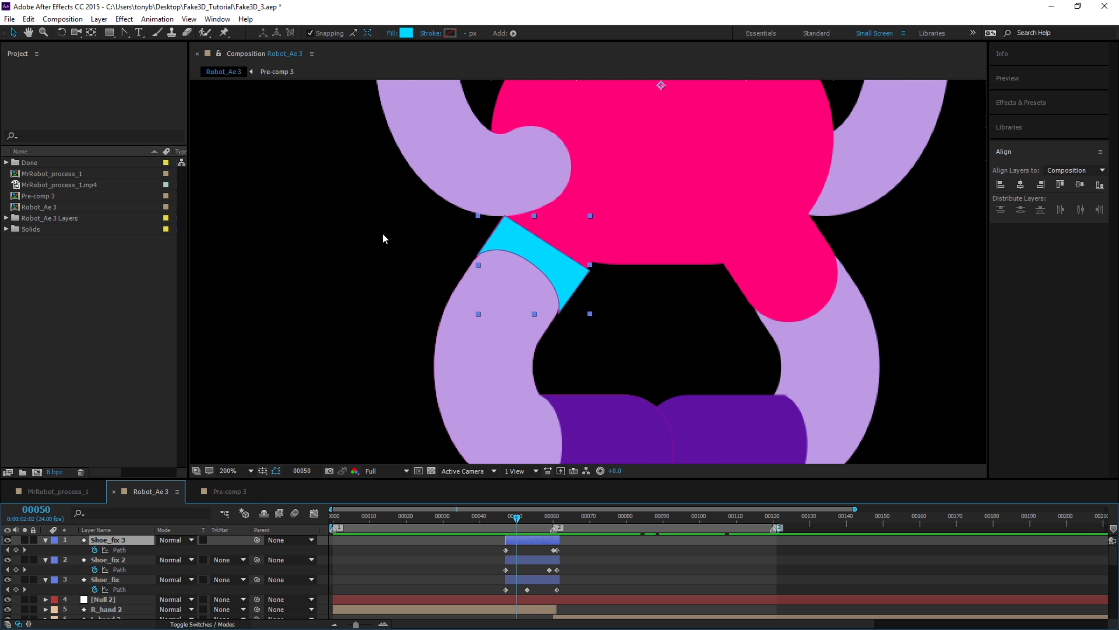
pyautogui.click(409, 35)
pyautogui.click(746, 388)
pyautogui.click(585, 259)
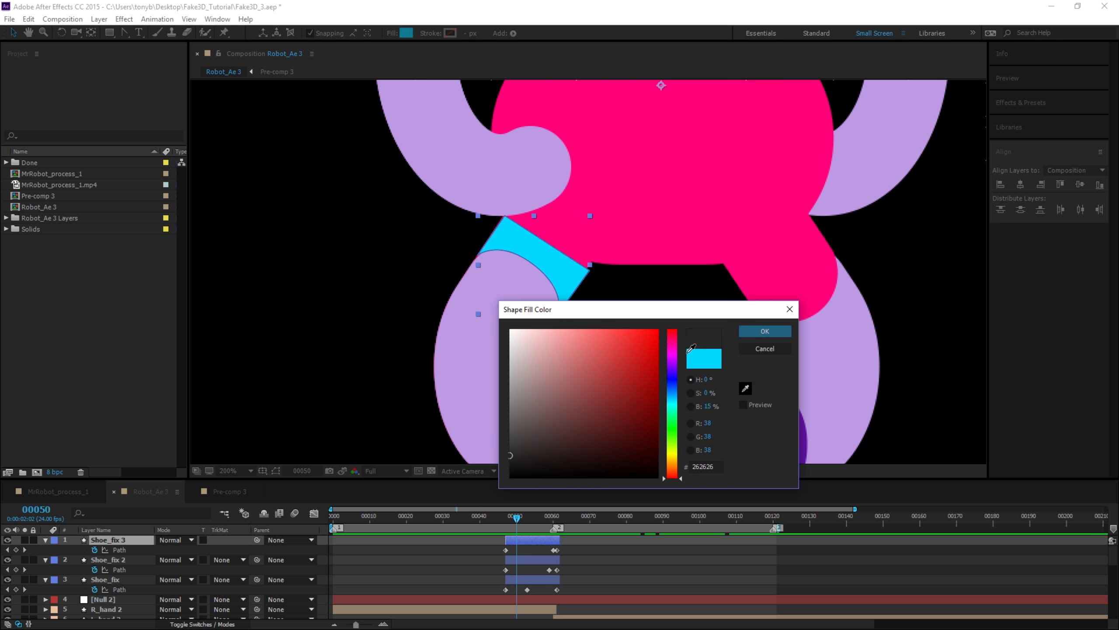
pyautogui.click(775, 334)
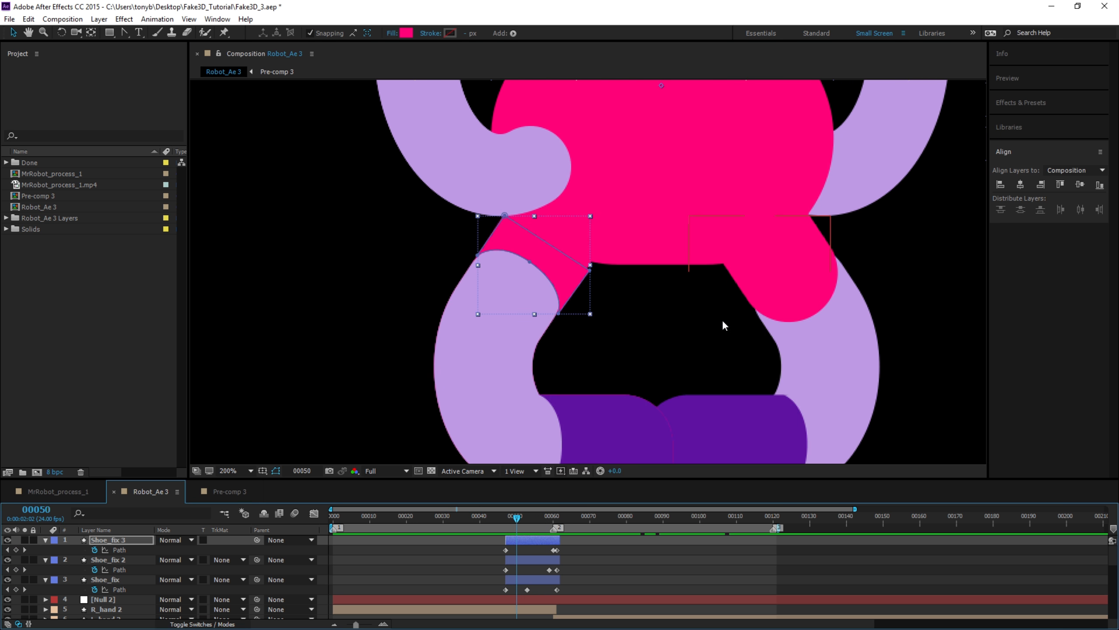
# At frame 47, duplicate the L_leg layer and bring the copy to the front of the layer stack.
pyautogui.moveTo(506, 523); pyautogui.dragTo(505, 551)
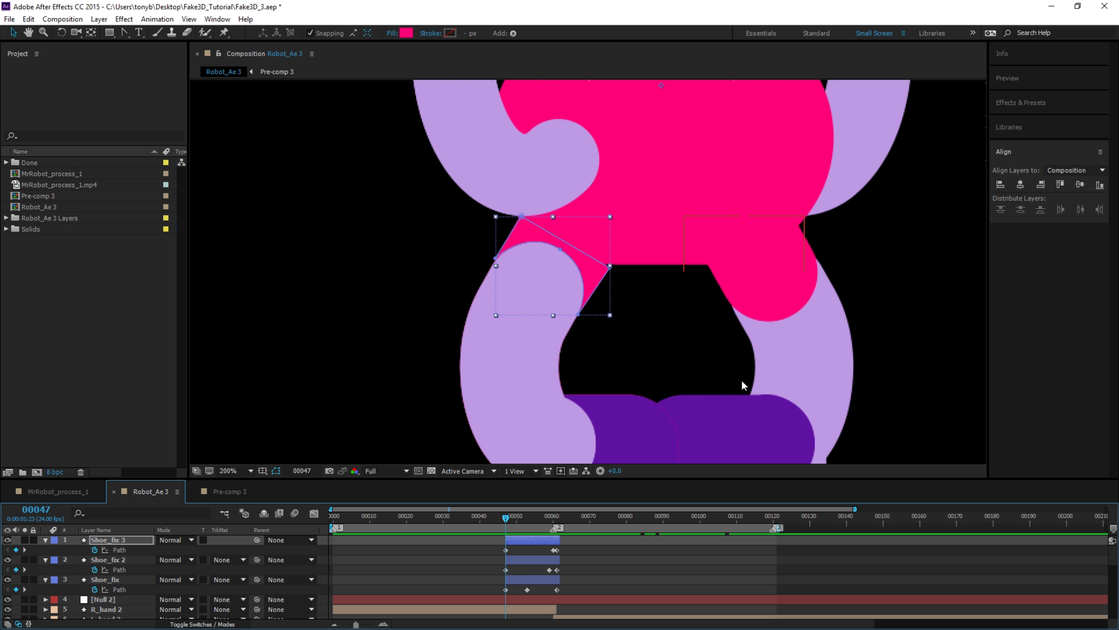
pyautogui.moveTo(731, 367); pyautogui.dragTo(695, 257)
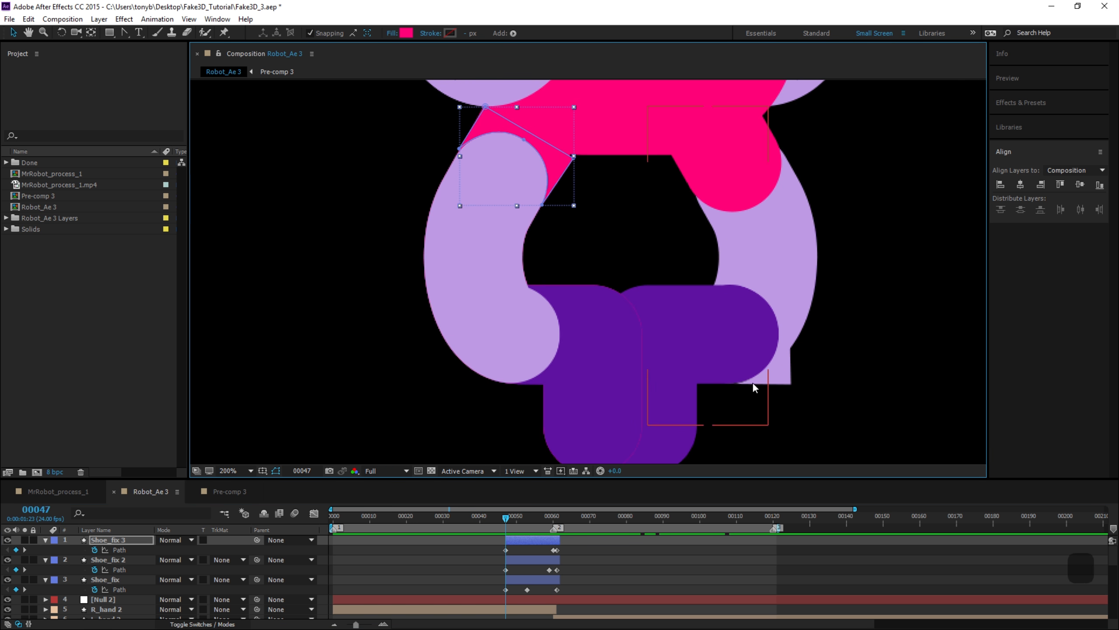
pyautogui.click(770, 254)
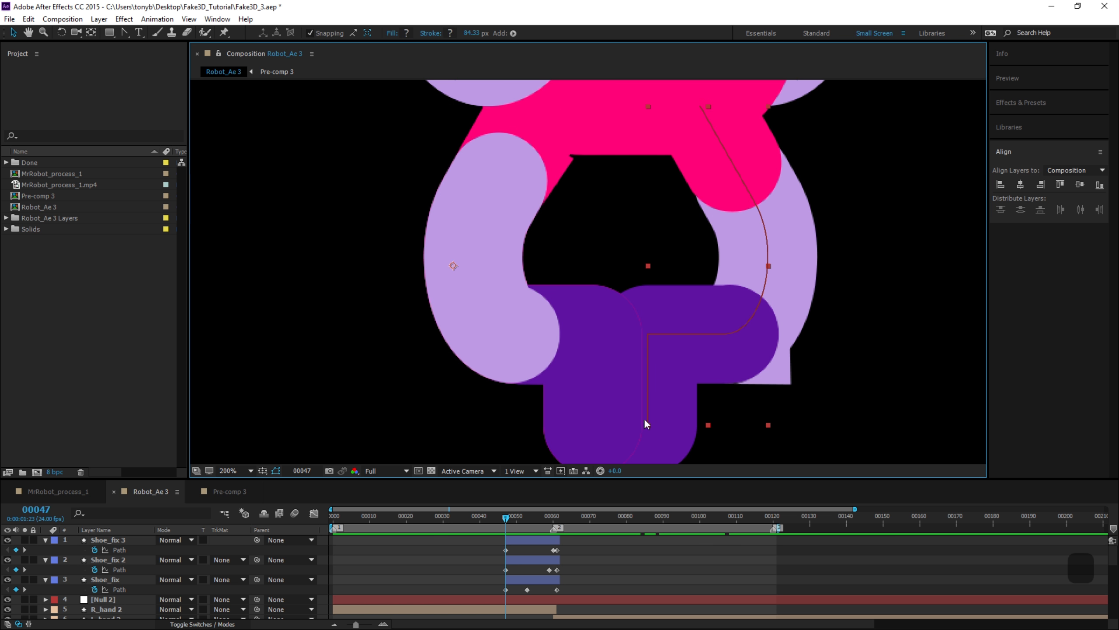
pyautogui.scroll(-6, 137, 588)
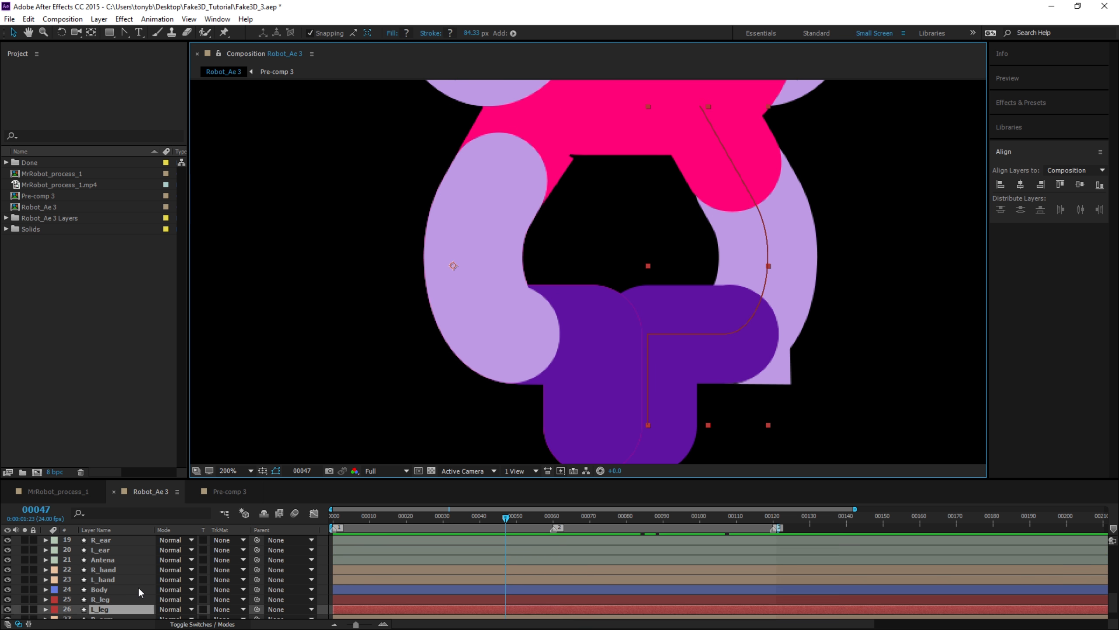
pyautogui.scroll(-1, 138, 586)
pyautogui.hotkey('ctrl', 'd')
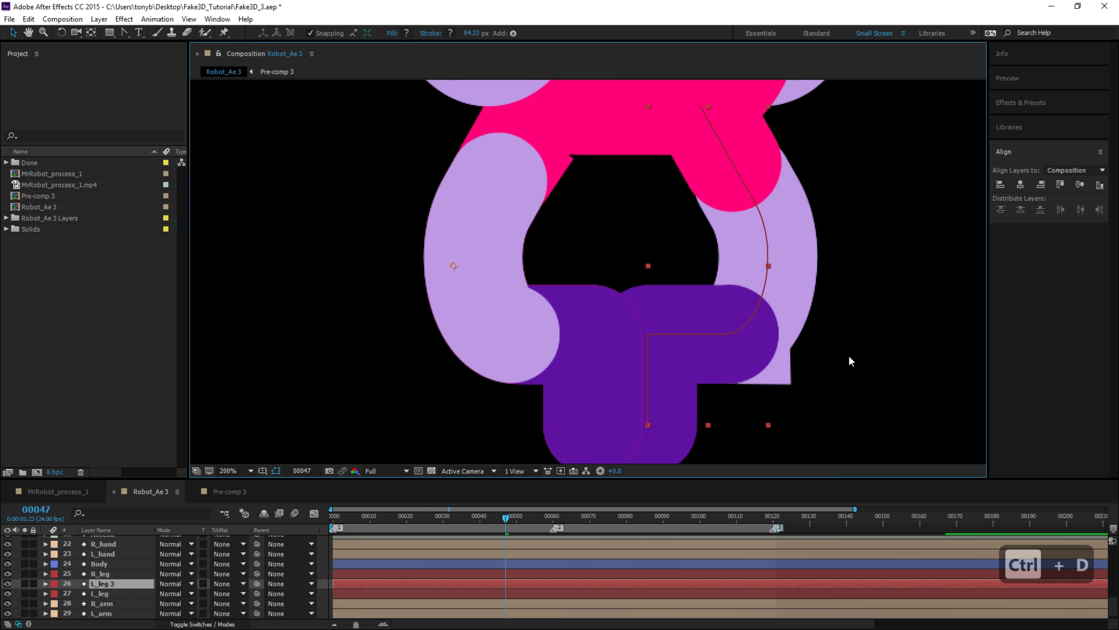
pyautogui.hotkey('ctrl', 'shift', ']')
pyautogui.hotkey('ctrl', 'shift', ']')
pyautogui.hotkey('ctrl', 'shift', ']')
pyautogui.hotkey('ctrl', 'shift', ']')
pyautogui.hotkey('ctrl', 'shift', ']')
pyautogui.hotkey('ctrl', 'shift', ']')
pyautogui.hotkey('ctrl', 'shift', ']')
pyautogui.hotkey('ctrl', 'shift', ']')
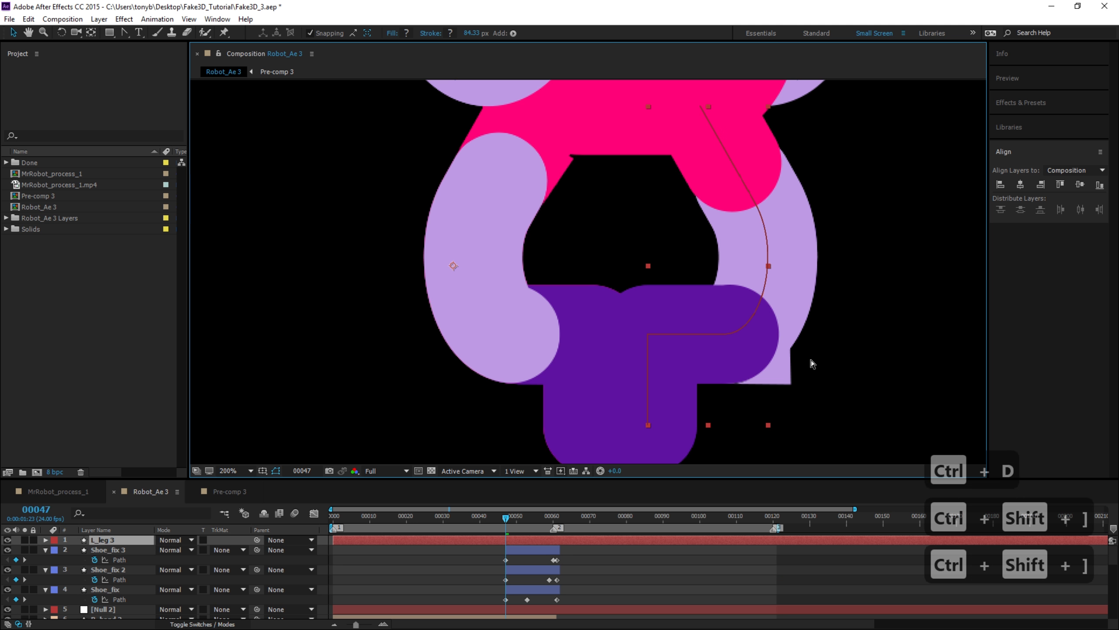
pyautogui.hotkey('ctrl', 'shift', ']')
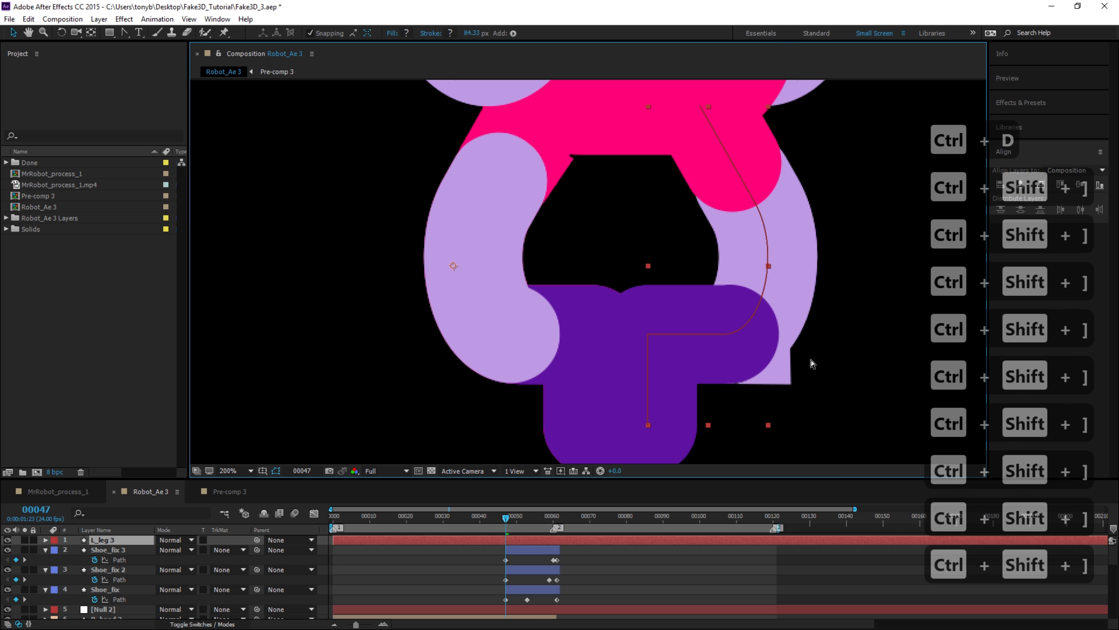
pyautogui.hotkey('ctrl', 'shift', ']')
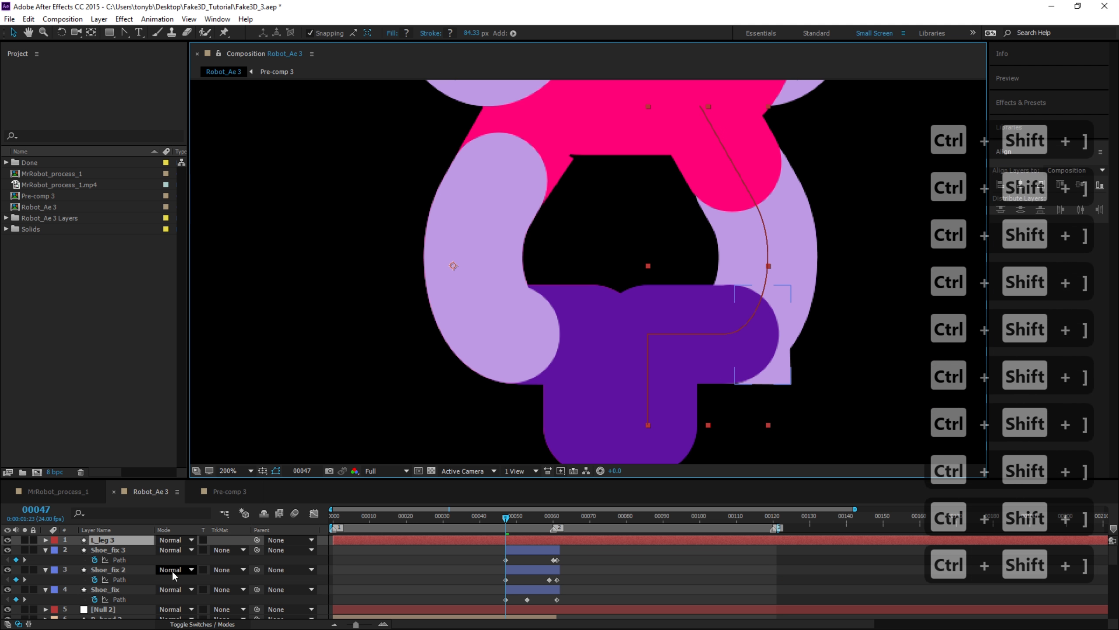
# Move L_leg 3 directly above Shoe_fix 2 and use it as that layer's alpha matte.
pyautogui.click(528, 539)
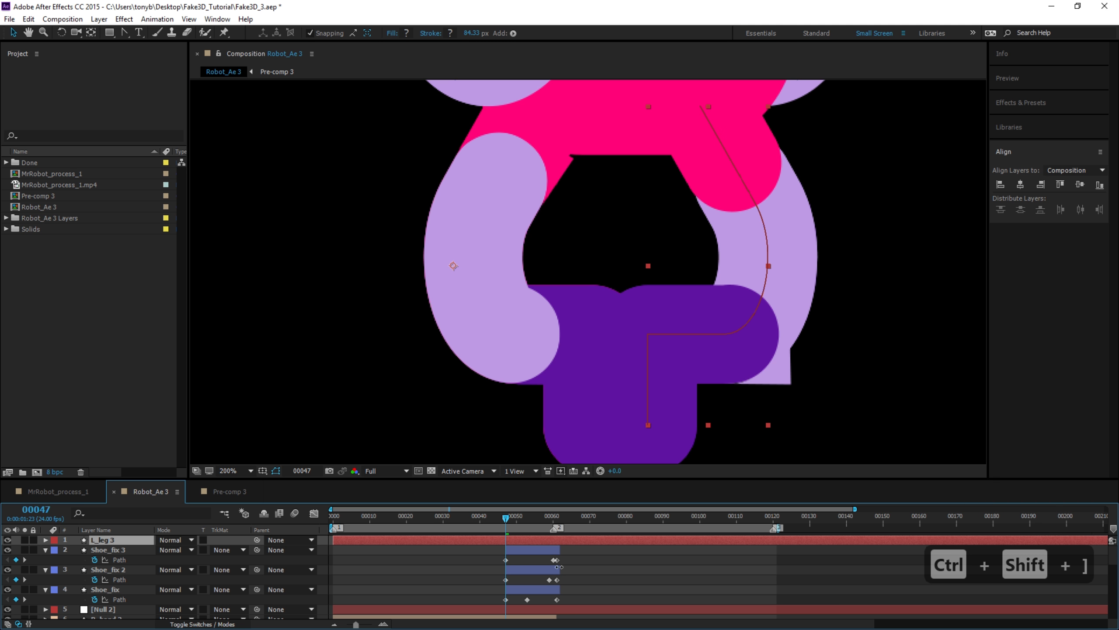
pyautogui.hotkey('ctrl', '[')
pyautogui.hotkey('ctrl', '[')
pyautogui.hotkey('ctrl', '[')
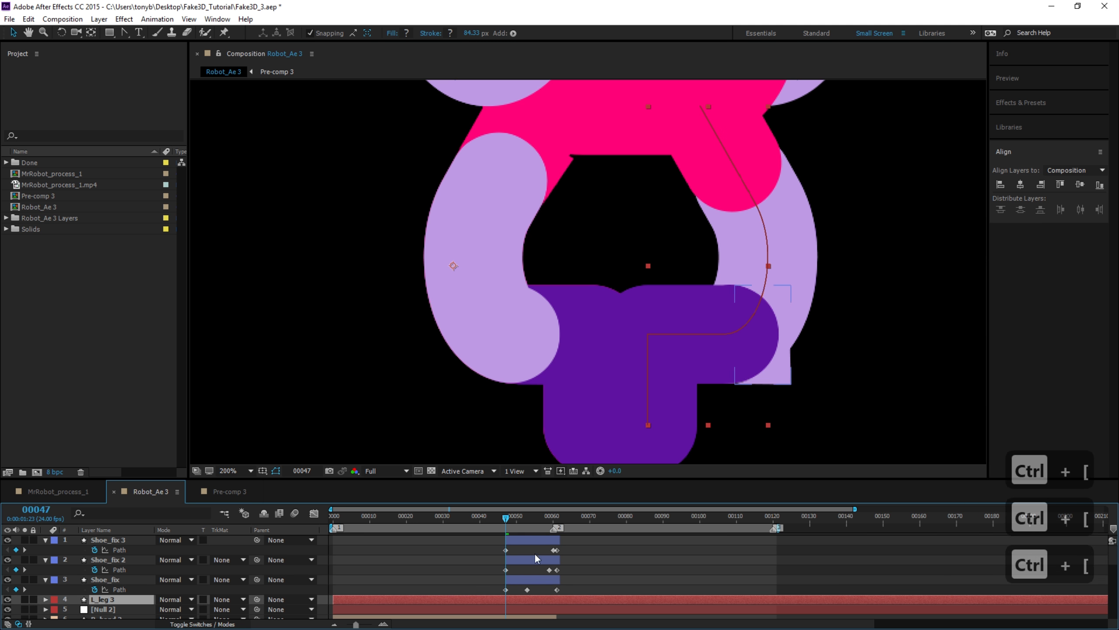
pyautogui.hotkey('ctrl', ']')
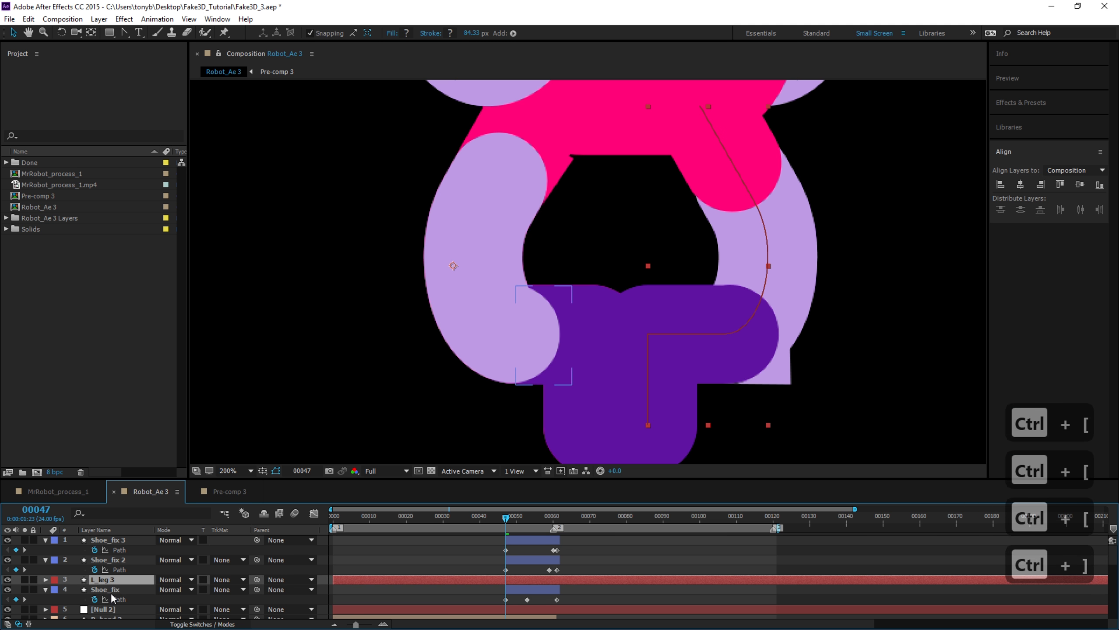
pyautogui.click(116, 560)
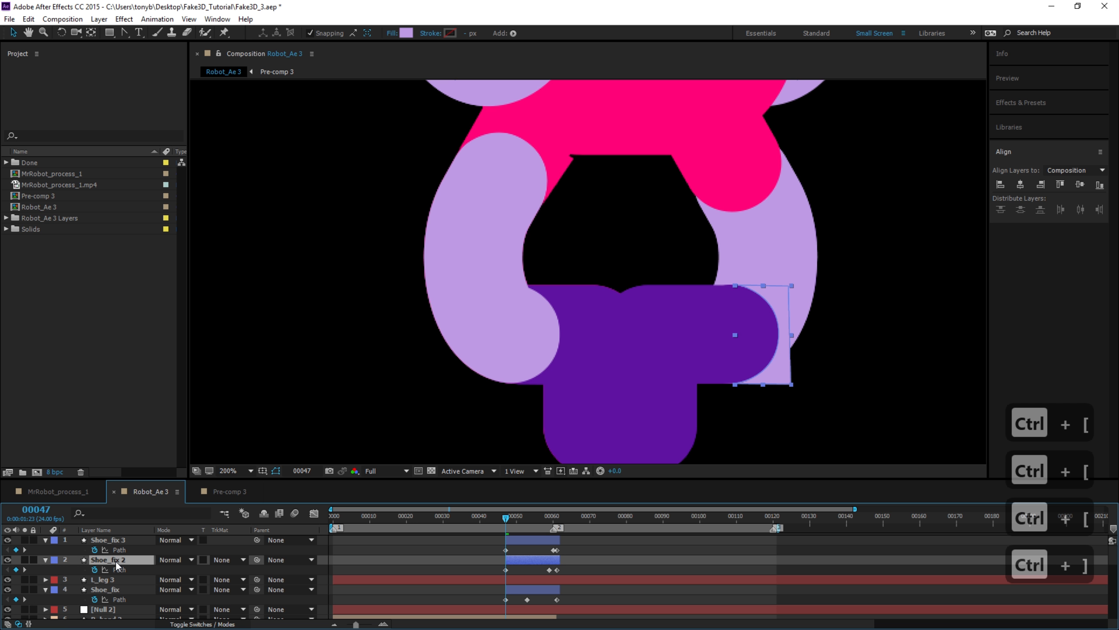
pyautogui.click(388, 579)
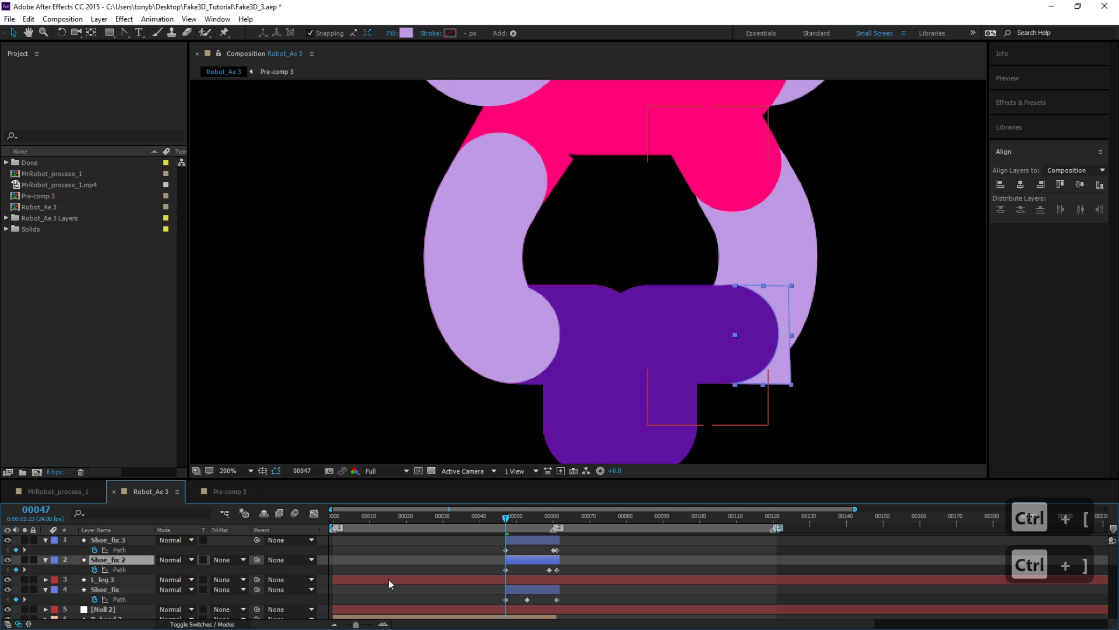
pyautogui.hotkey('ctrl', ']')
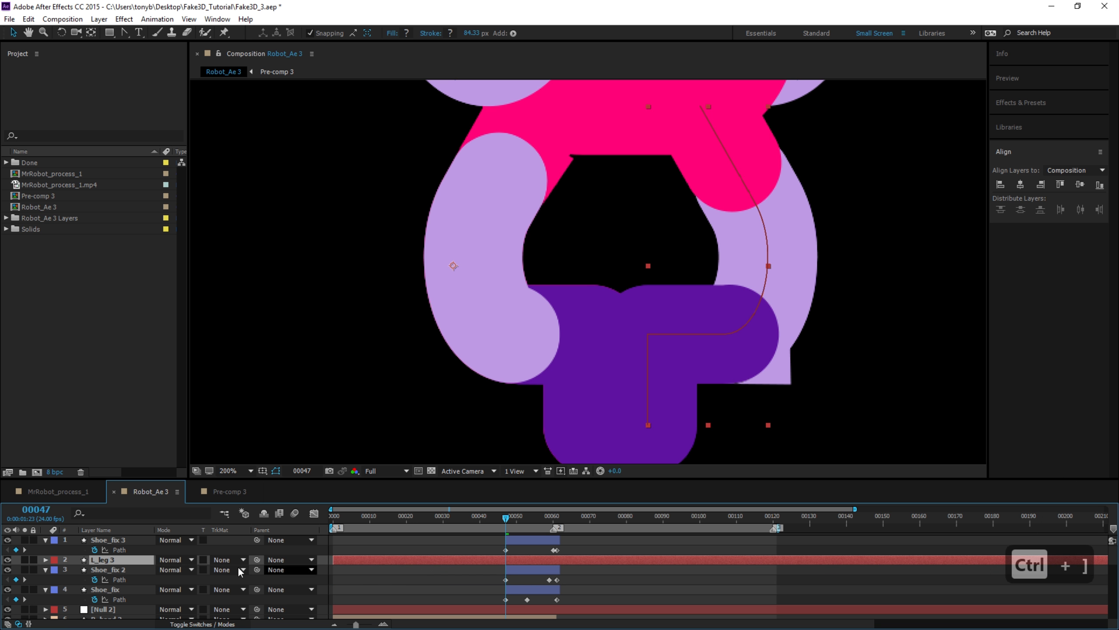
pyautogui.click(231, 572)
pyautogui.click(260, 519)
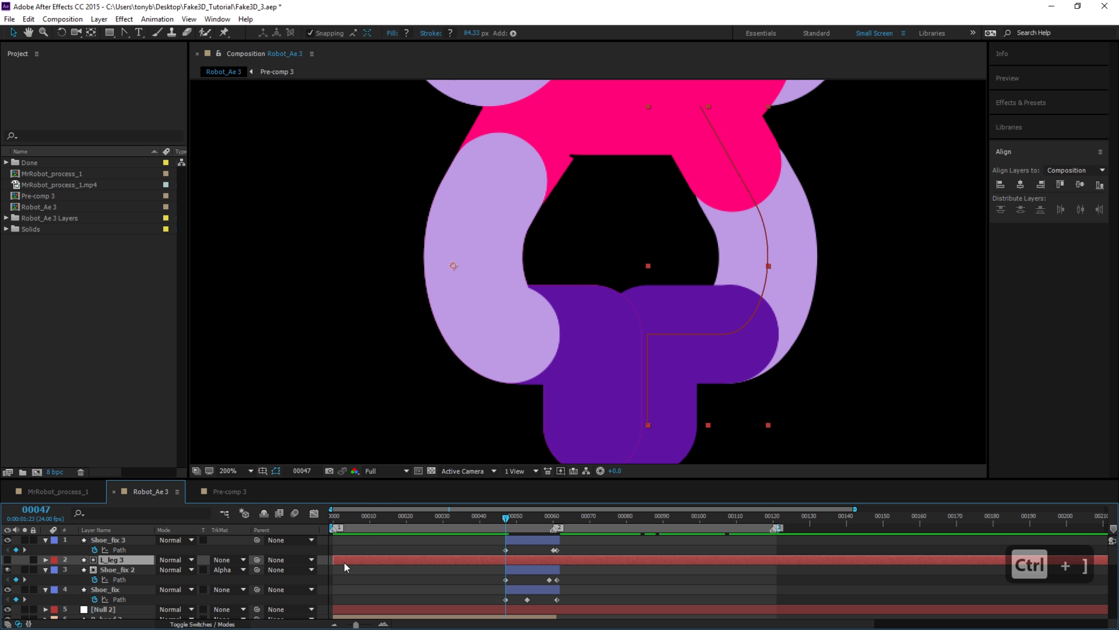
# Trim the L_leg 3 layer to start at frame 47 and end at frame 61, matching the Shoe_fix layers.
pyautogui.moveTo(332, 560); pyautogui.dragTo(505, 560)
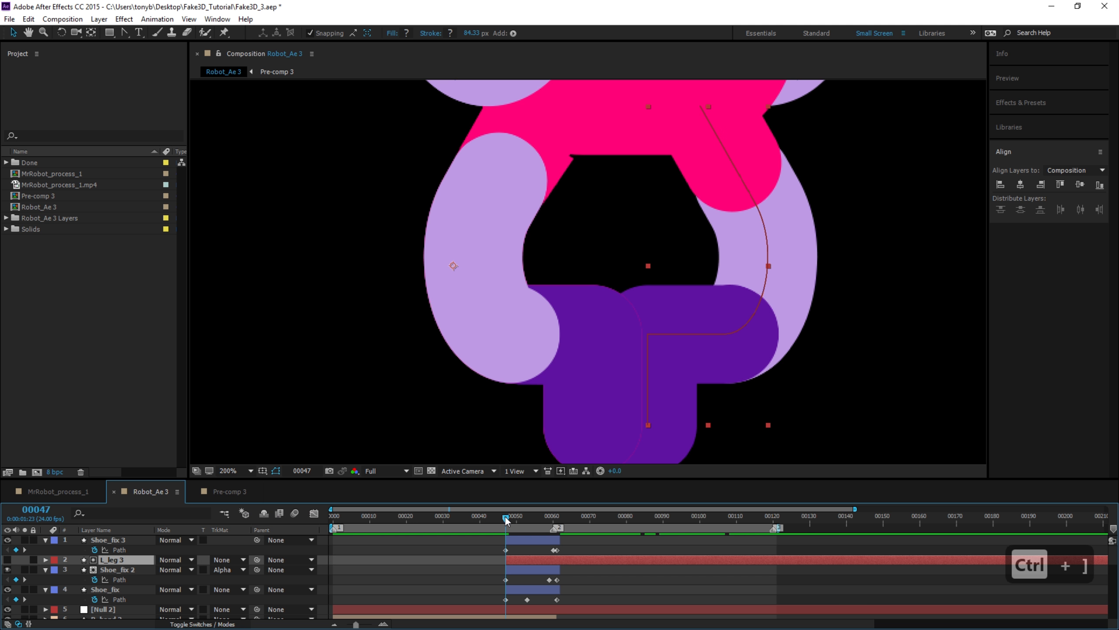
pyautogui.moveTo(506, 518); pyautogui.dragTo(557, 523)
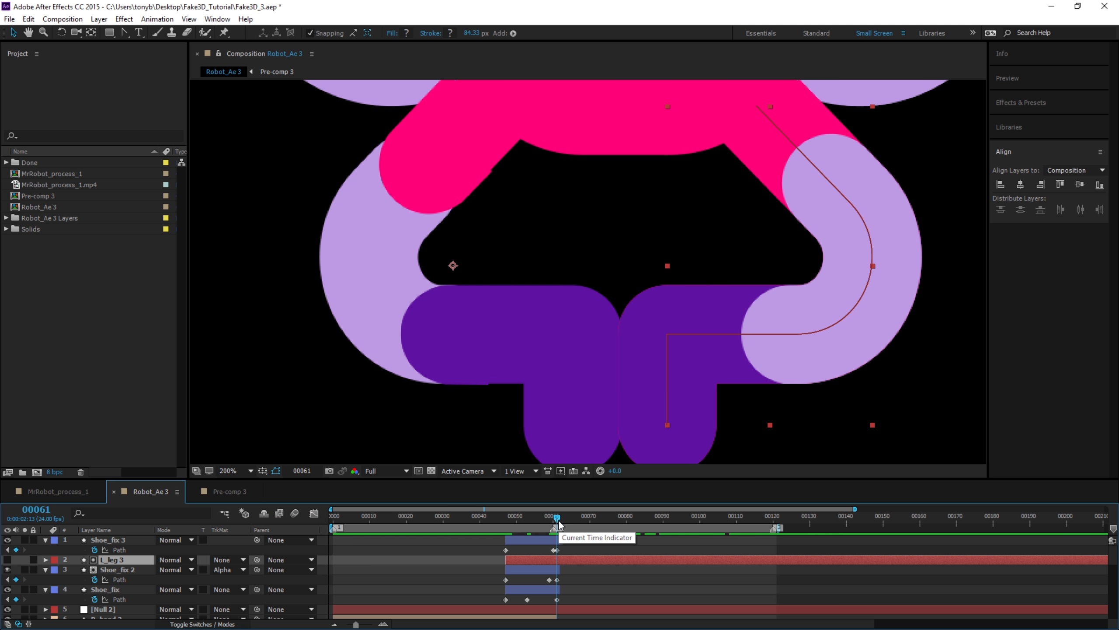
pyautogui.hotkey('ctrl', ']')
pyautogui.hotkey('ctrl', 'z')
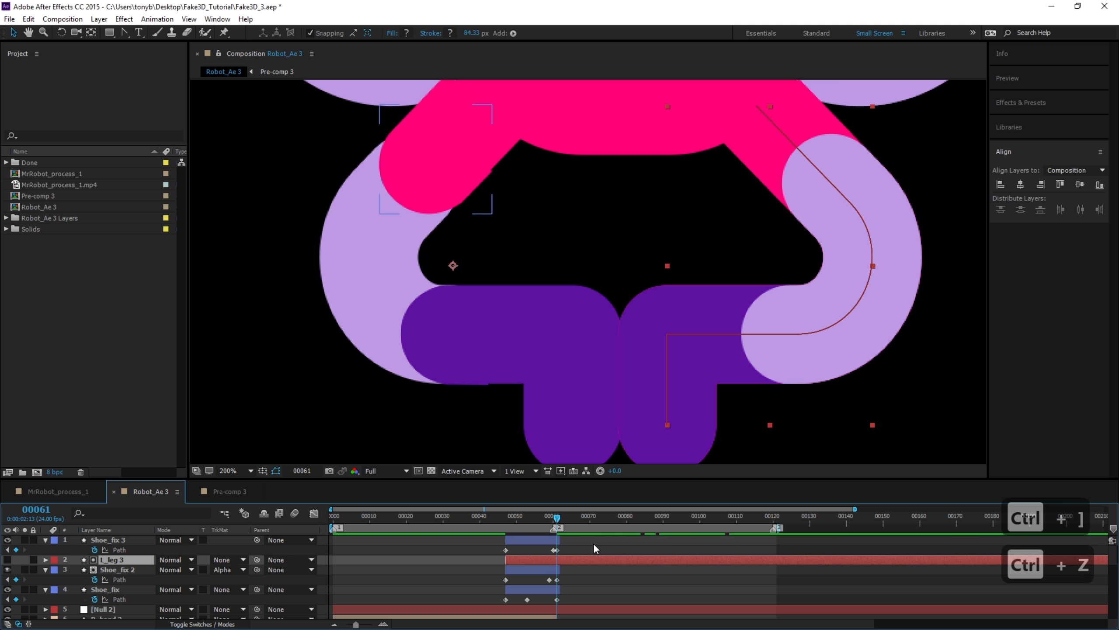
pyautogui.hotkey('alt', ']')
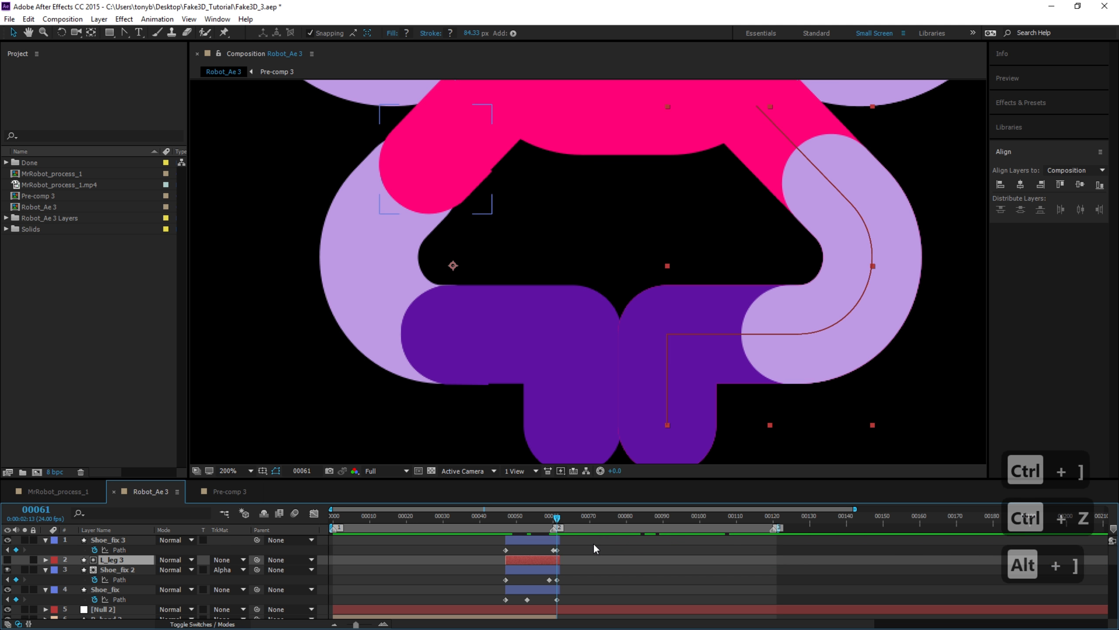
pyautogui.moveTo(556, 517); pyautogui.dragTo(527, 542)
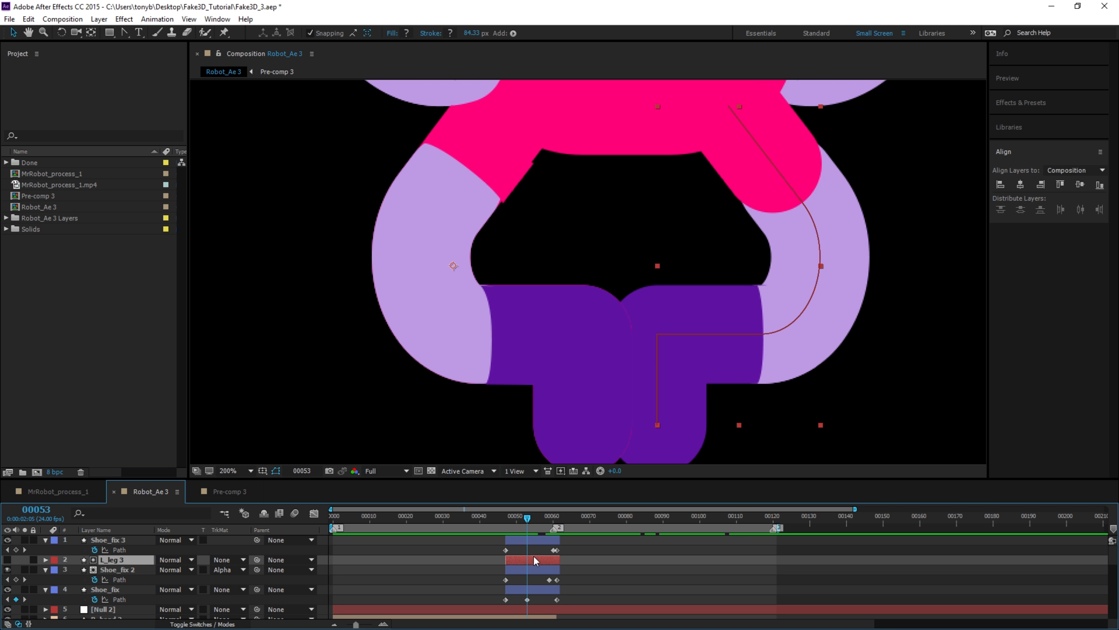
# Duplicate the R_leg layer, bring the copy to the front, and trim it to the same time span as Shoe_fix 3.
pyautogui.click(428, 247)
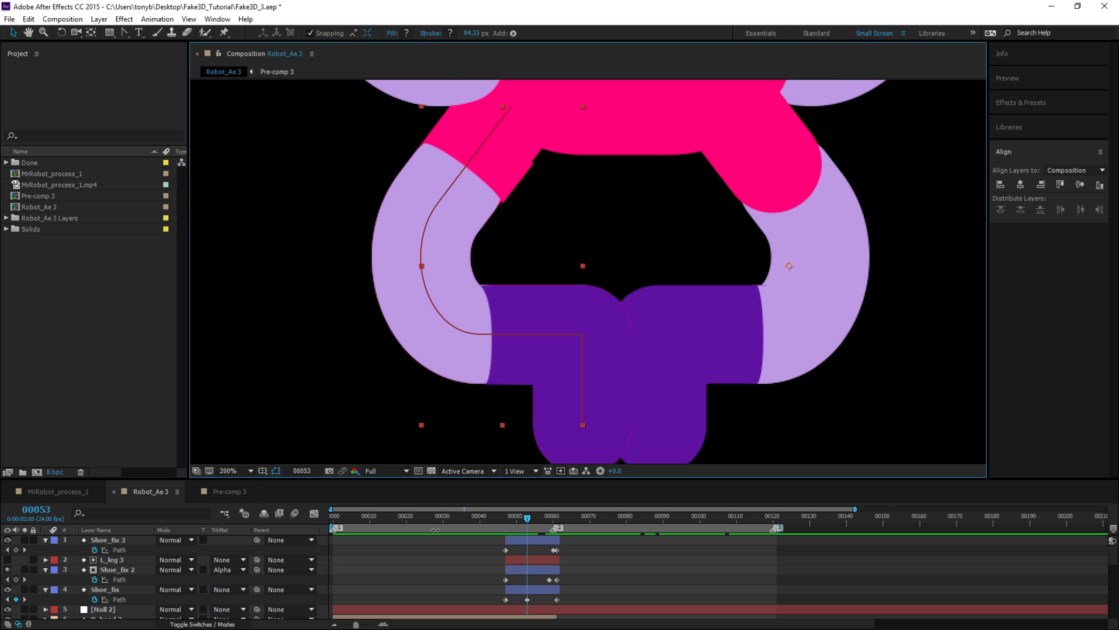
pyautogui.hotkey('ctrl', 'd')
pyautogui.hotkey('ctrl', 'shift', ']')
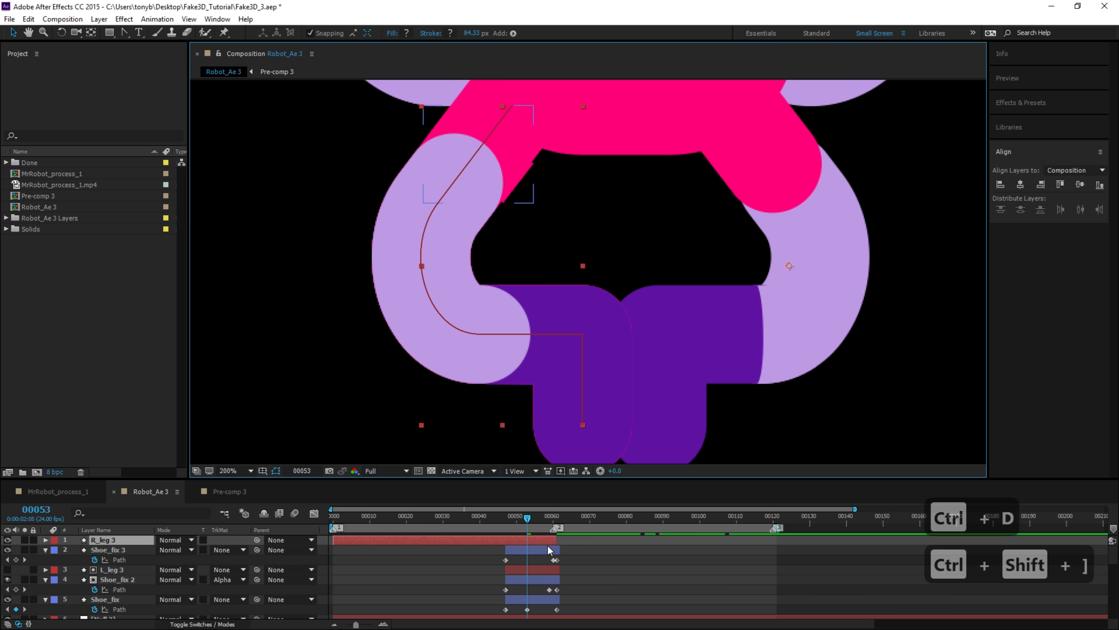
pyautogui.click(558, 538)
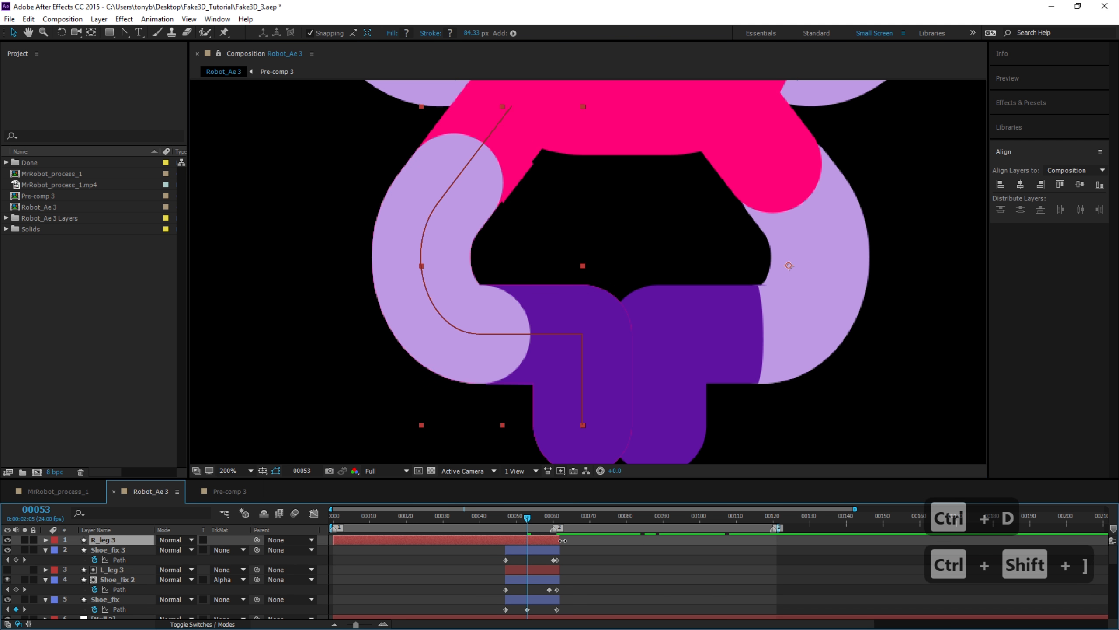
pyautogui.moveTo(342, 537); pyautogui.dragTo(471, 539)
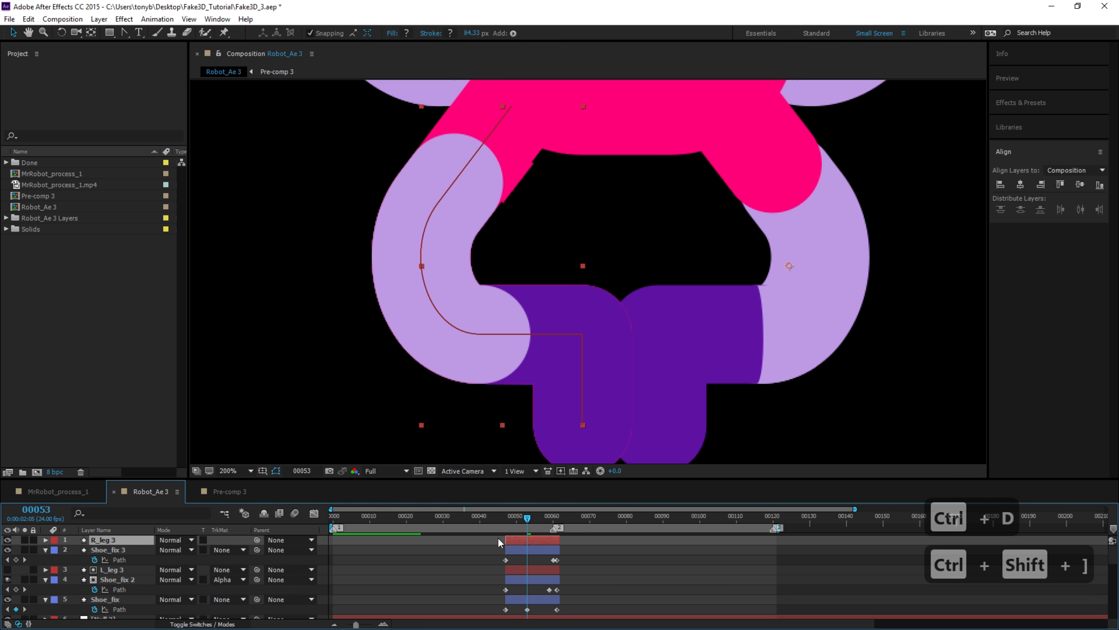
# Use R_leg 3 as the alpha matte for Shoe_fix 3 and check the knee overlap over time.
pyautogui.click(526, 548)
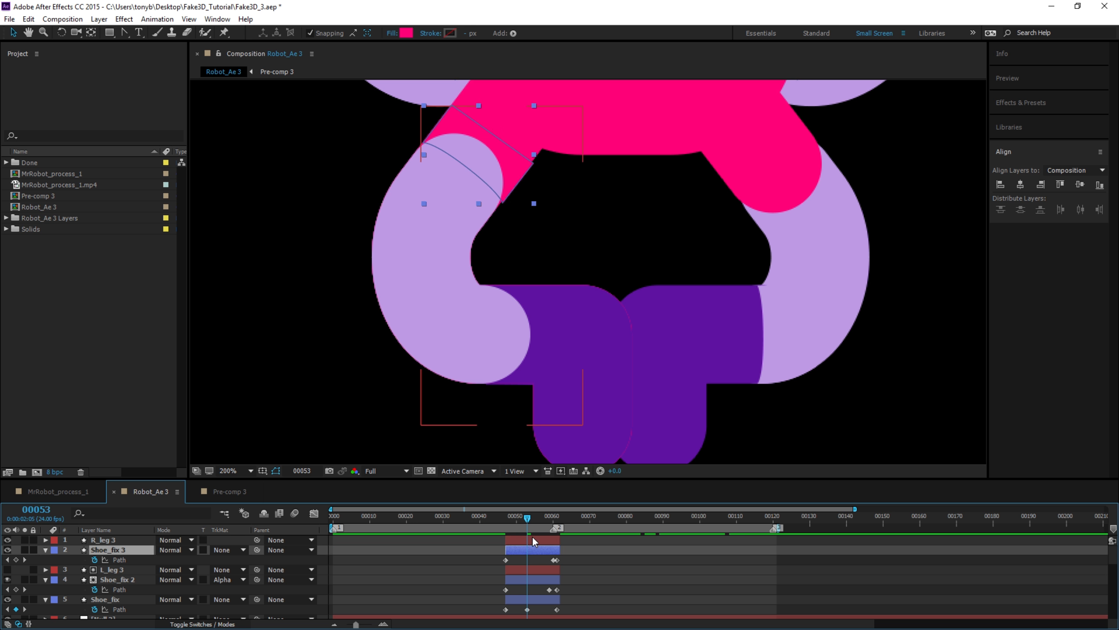
pyautogui.click(531, 540)
pyautogui.click(229, 549)
pyautogui.click(254, 574)
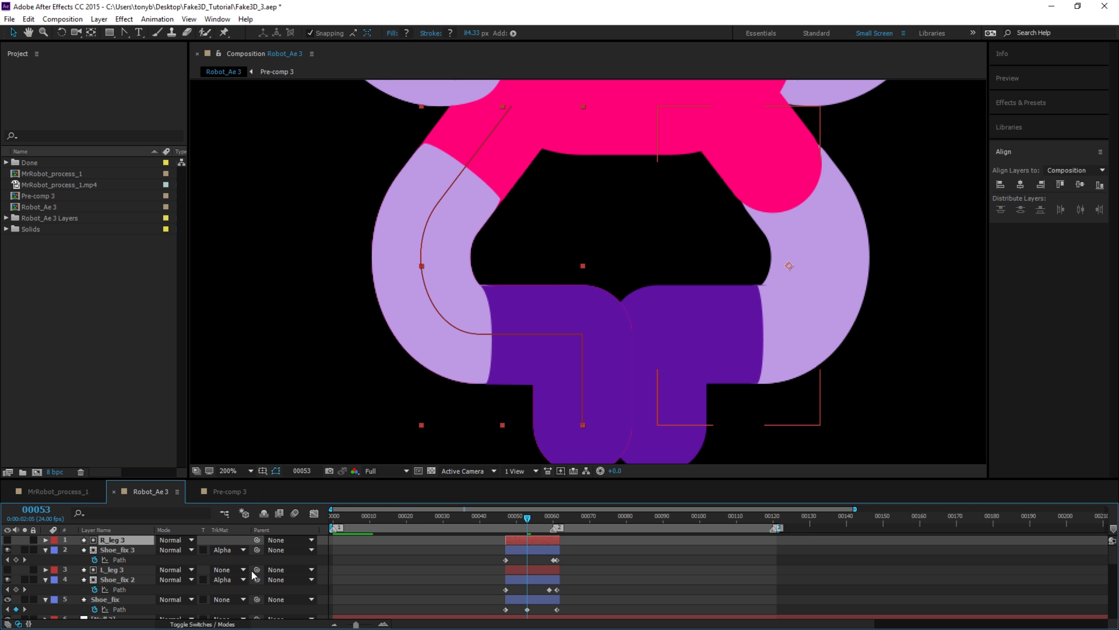
pyautogui.moveTo(506, 518); pyautogui.dragTo(529, 539)
# Duplicate R_leg 3, move the copy directly above Shoe_fix, and use it as that layer's alpha matte.
pyautogui.hotkey('ctrl', 'd')
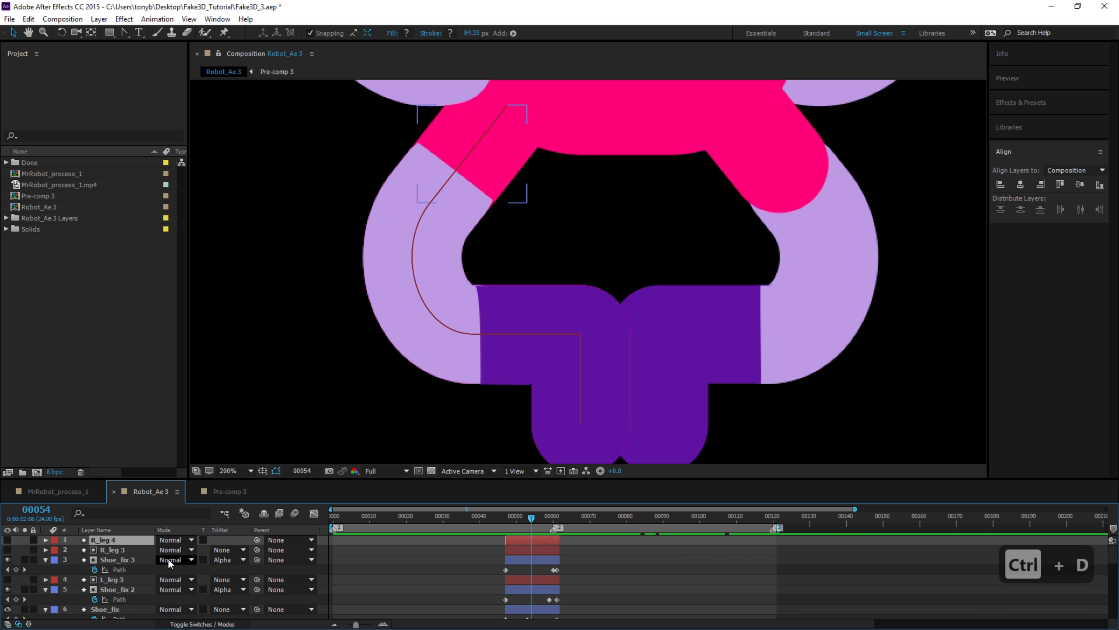
pyautogui.hotkey('ctrl', '[')
pyautogui.hotkey('ctrl', '[')
pyautogui.hotkey('ctrl', '[')
pyautogui.hotkey('ctrl', '[')
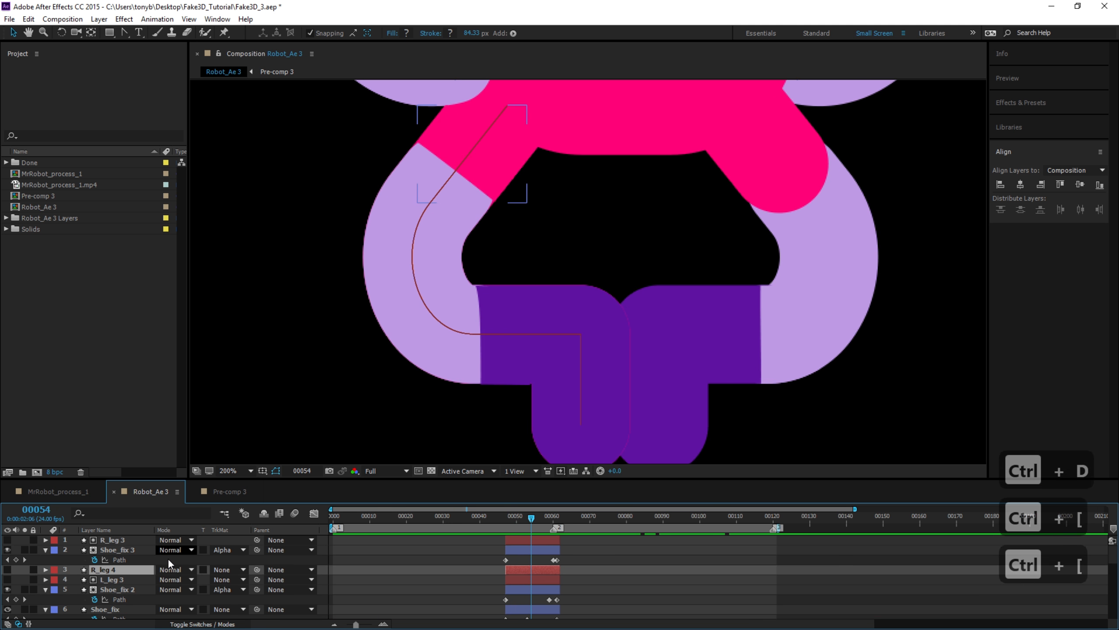
pyautogui.click(221, 607)
pyautogui.click(341, 551)
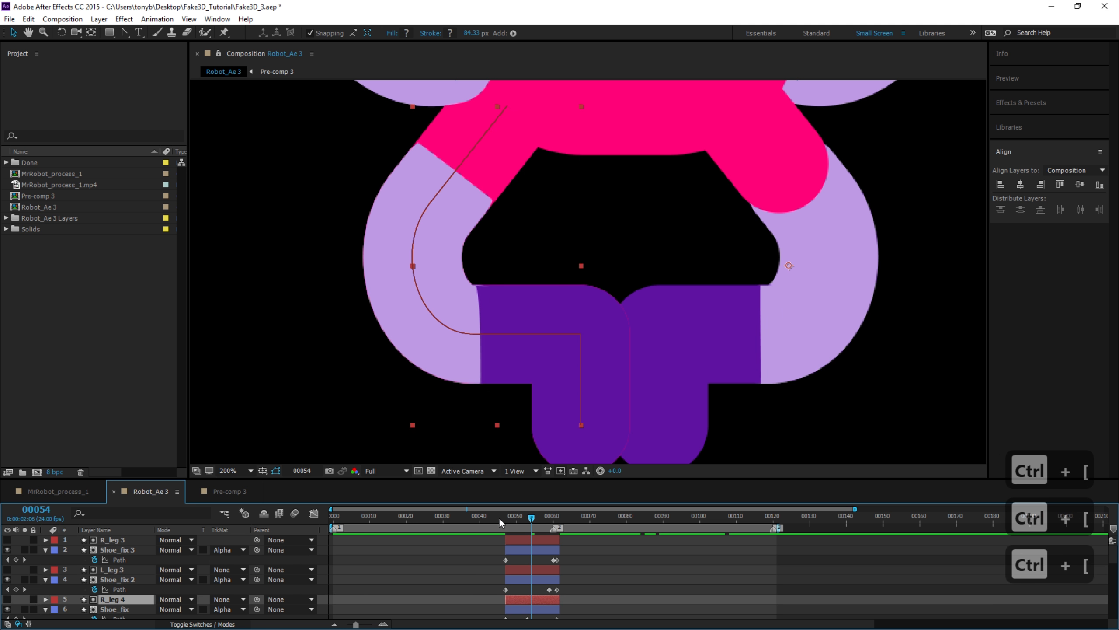
# Review the matted leg overlaps up to frame 63, and view the whole robot at frame 120.
pyautogui.moveTo(498, 517); pyautogui.dragTo(564, 525)
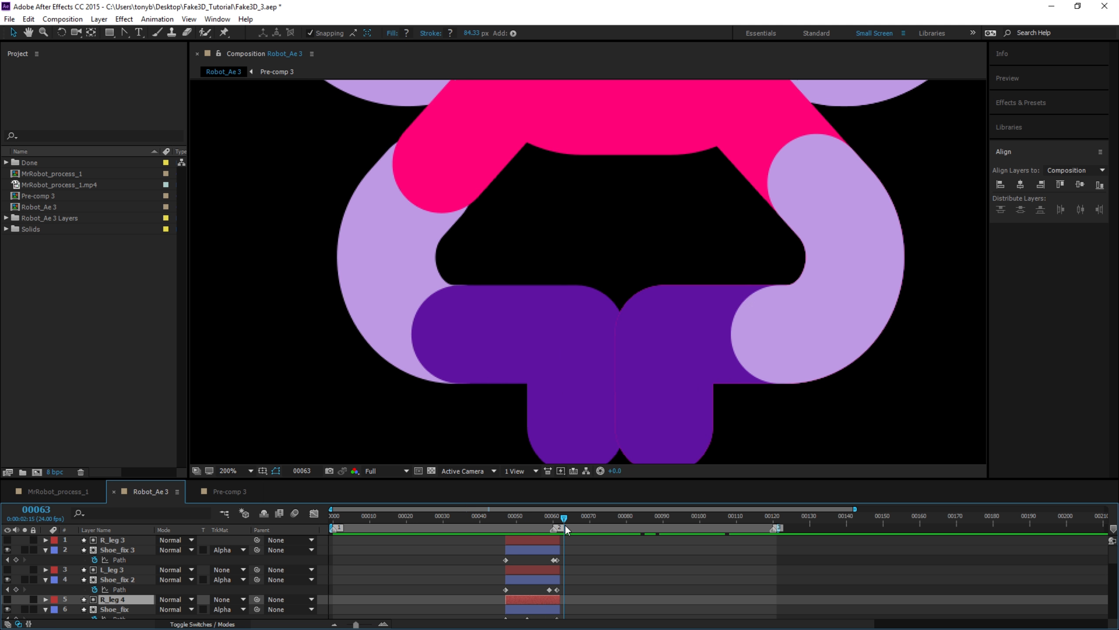
pyautogui.scroll(-4, 594, 305)
pyautogui.click(766, 521)
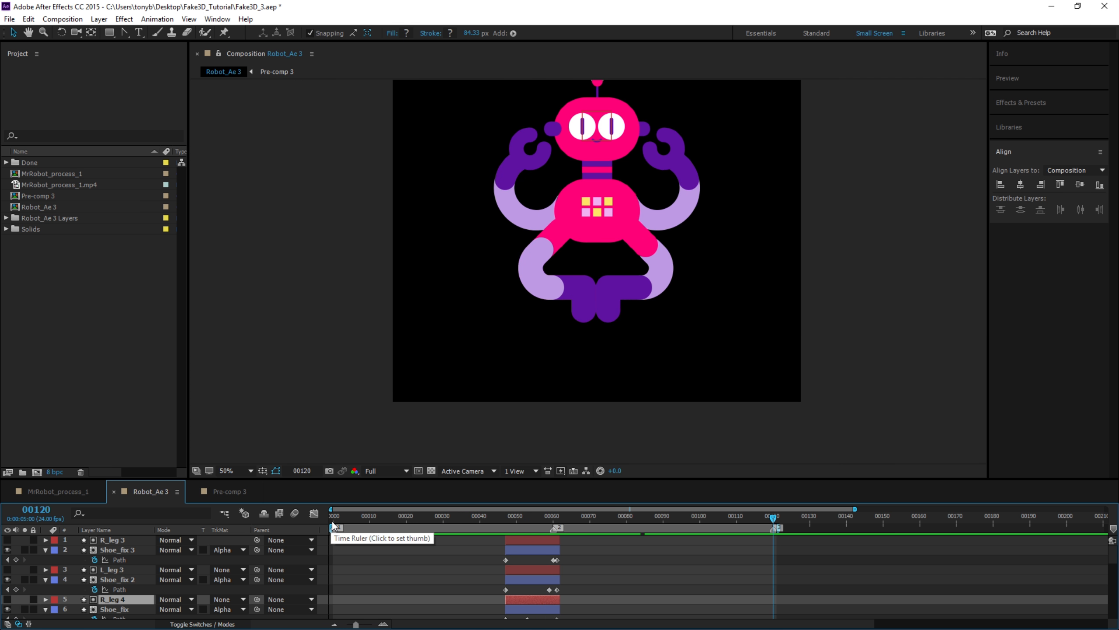
# Duplicate the left-knee patch Shoe_fix 3, reveal the copy's keyframes, and move its path onto the right knee at frame 47.
pyautogui.click(526, 522)
pyautogui.click(543, 551)
pyautogui.moveTo(542, 521)
pyautogui.mouseDown()
pyautogui.moveTo(772, 529)
pyautogui.moveTo(538, 532)
pyautogui.mouseUp()
pyautogui.hotkey('ctrl', 'd')
pyautogui.press('.')
pyautogui.press('u')
pyautogui.click(505, 521)
pyautogui.click(506, 550)
pyautogui.moveTo(561, 236); pyautogui.dragTo(680, 254)
pyautogui.scroll(1, 679, 254)
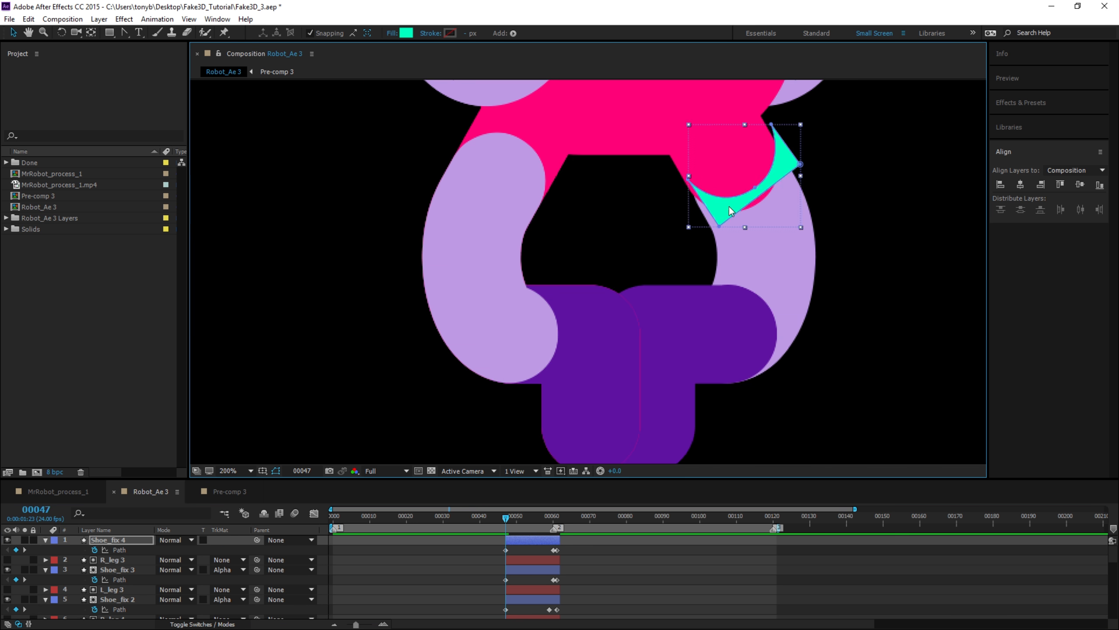
# Delete Shoe_fix 4's extra end keyframe and fit its shape over the right knee at frame 61.
pyautogui.moveTo(506, 522); pyautogui.dragTo(557, 523)
pyautogui.click(553, 549)
pyautogui.press('Delete')
pyautogui.moveTo(465, 216); pyautogui.dragTo(824, 212)
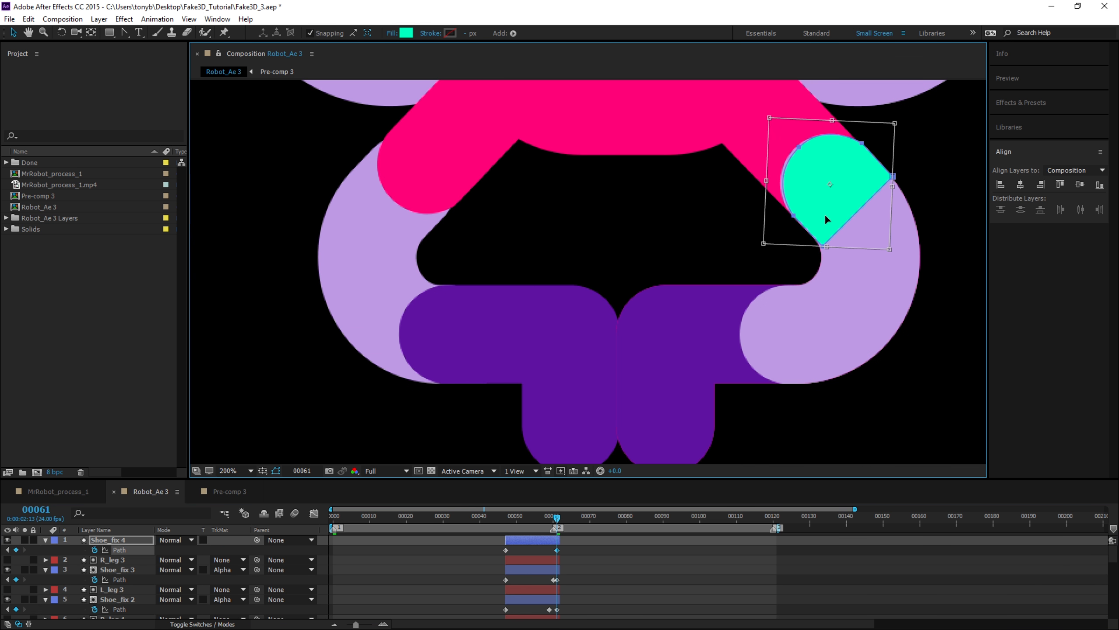
# Duplicate L_leg 3 and bring the copy to the front as the matte layer for Shoe_fix 4.
pyautogui.hotkey('ctrl', 'd')
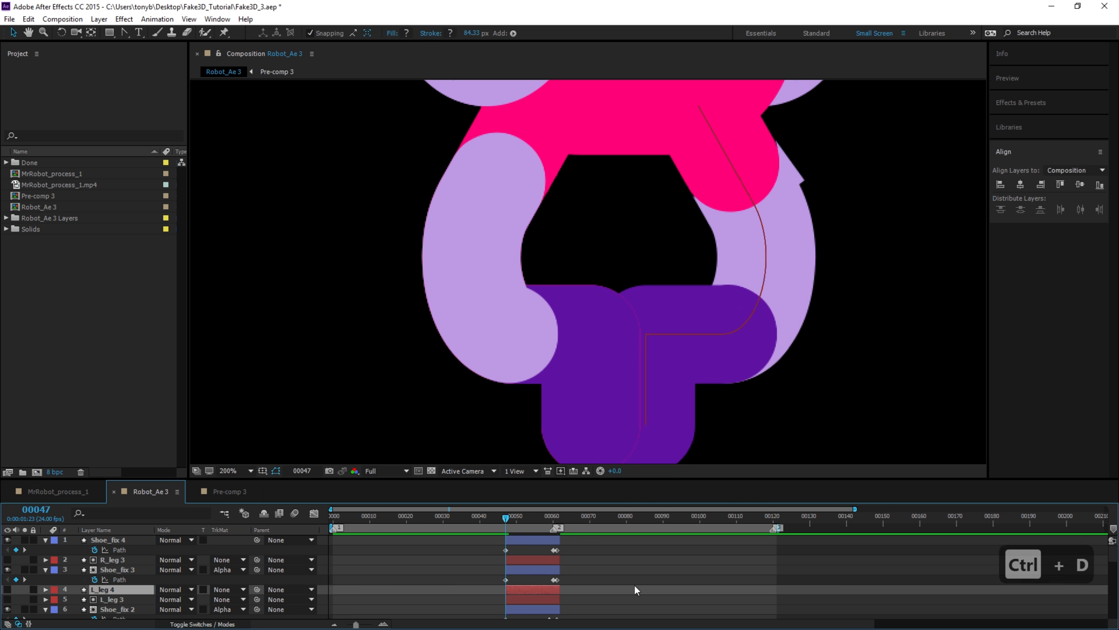
pyautogui.hotkey('ctrl', 'shift', ']')
# Shift the copy of Shoe_fix 2 to about frames 106–120, bring it to the front, and delete its unneeded path keyframe.
pyautogui.moveTo(572, 598); pyautogui.dragTo(703, 598)
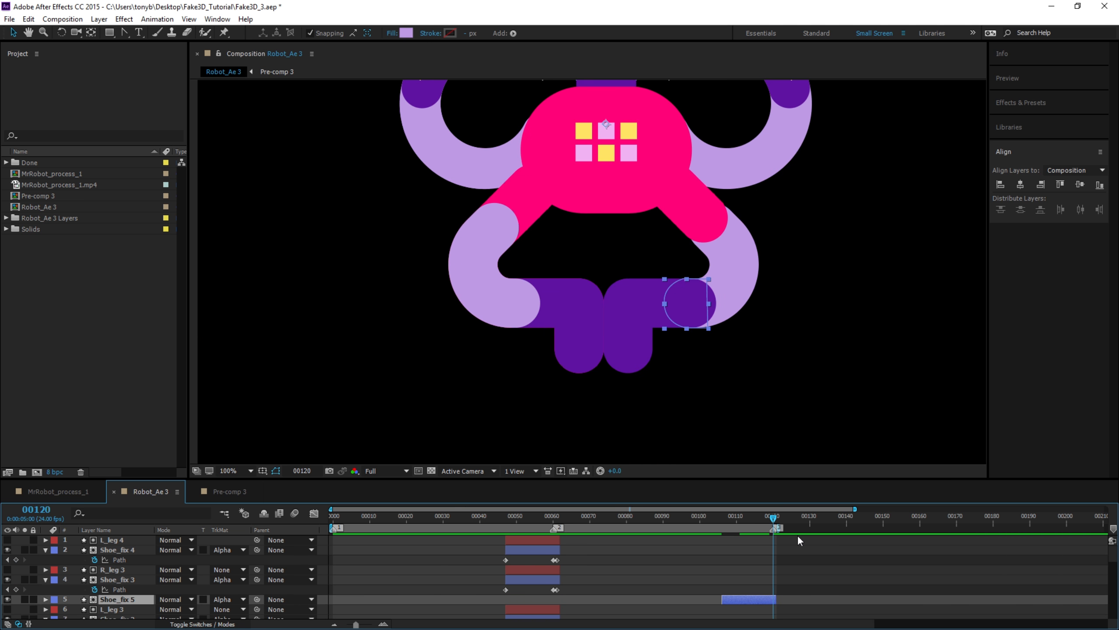
pyautogui.hotkey('ctrl', 'shift', ']')
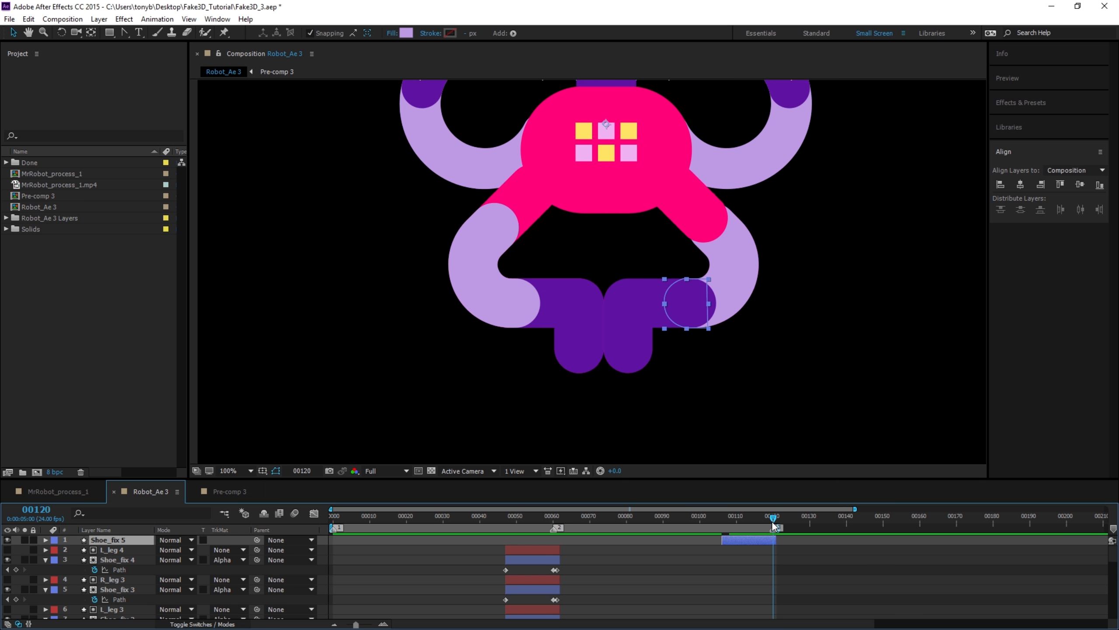
pyautogui.press('Delete')
# Adjust Shoe_fix 5's path at frame 106 so it lines up with the end of the right shoe.
pyautogui.click(755, 520)
pyautogui.moveTo(755, 521); pyautogui.dragTo(769, 520)
pyautogui.scroll(1, 769, 335)
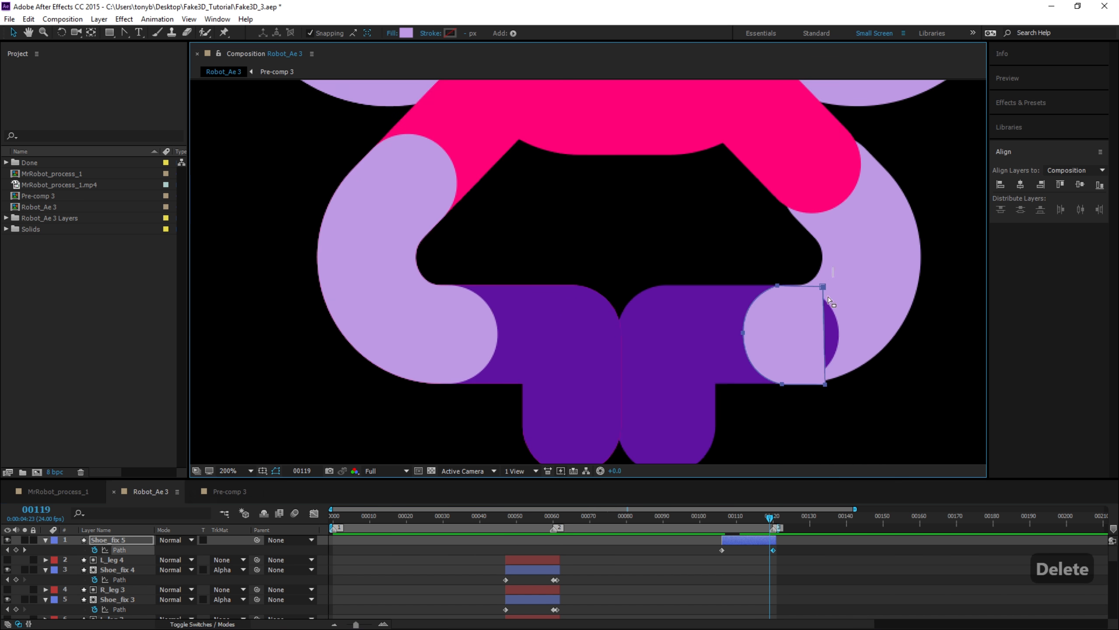
pyautogui.click(722, 520)
pyautogui.moveTo(825, 335); pyautogui.dragTo(784, 340)
pyautogui.click(721, 549)
pyautogui.press('pagedown')
pyautogui.press('pagedown')
pyautogui.click(778, 256)
# Duplicate the R_leg layer, bring the copy to the front, and trim it to Shoe_fix 5's span from frame 106 to 120.
pyautogui.press('j')
pyautogui.hotkey('ctrl', 'd')
pyautogui.hotkey('ctrl', 'shift', ']')
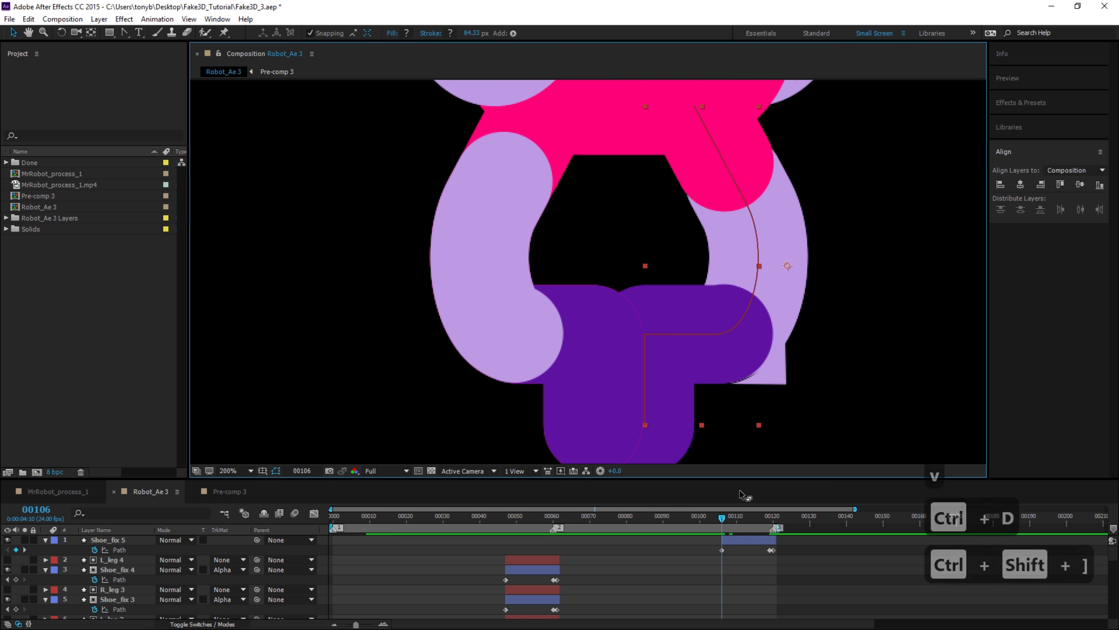
pyautogui.hotkey('alt', '[')
pyautogui.click(772, 520)
pyautogui.hotkey('alt', ']')
# Nudge Shoe_fix 5's path near frame 120 to cover the rounded end of the right shoe.
pyautogui.moveTo(762, 520)
pyautogui.mouseDown()
pyautogui.moveTo(775, 562)
pyautogui.moveTo(755, 523)
pyautogui.moveTo(772, 523)
pyautogui.mouseUp()
pyautogui.click(762, 550)
pyautogui.press('Left')
pyautogui.press('Left')
pyautogui.press('Left')
pyautogui.press('Left')
pyautogui.press('Left')
pyautogui.press('Left')
pyautogui.hotkey('shift', 'Right')
pyautogui.hotkey('shift', 'Right')
pyautogui.click(334, 524)
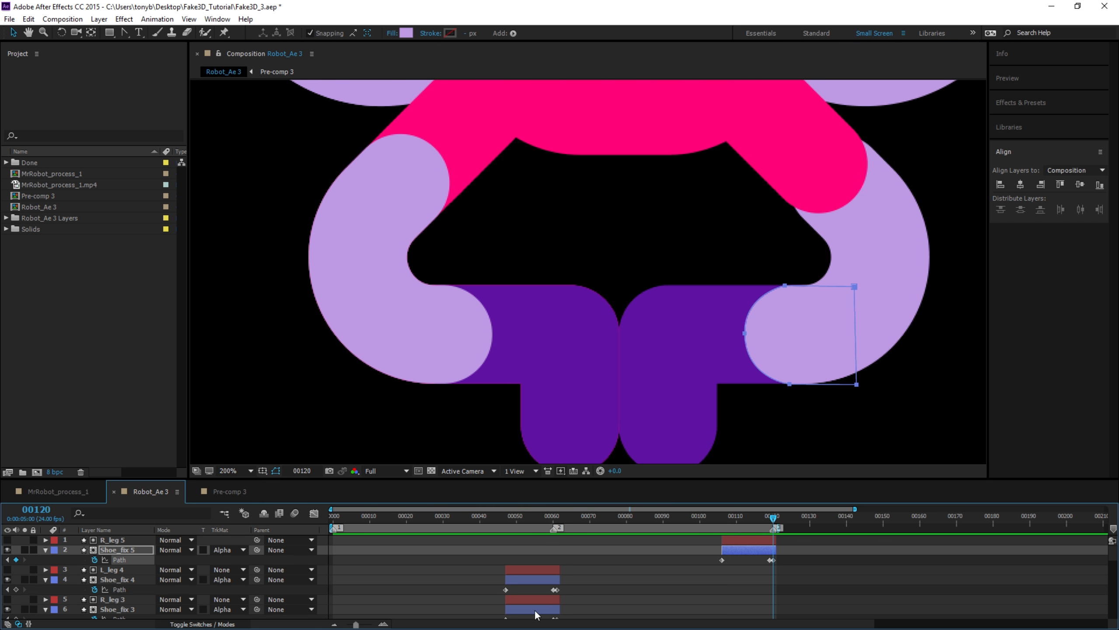
# Duplicate the left-shoe Shoe_fix layer, bring the copy to the front, and place it at about frames 106–120.
pyautogui.scroll(-1, 535, 612)
pyautogui.click(520, 520)
pyautogui.click(535, 599)
pyautogui.hotkey('ctrl', 'd')
pyautogui.hotkey('ctrl', 'shift', ']')
pyautogui.hotkey('ctrl', 'shift', ']')
pyautogui.moveTo(533, 539)
pyautogui.mouseDown()
pyautogui.moveTo(748, 539)
pyautogui.moveTo(773, 518)
pyautogui.moveTo(722, 549)
pyautogui.moveTo(734, 527)
pyautogui.moveTo(776, 524)
pyautogui.moveTo(539, 521)
pyautogui.mouseUp()
pyautogui.press('u')
pyautogui.click(531, 340)
pyautogui.click(773, 517)
# Duplicate the L_leg layer, trim the copy to the same span, and use it as the hidden alpha matte for Shoe_fix 6.
pyautogui.click(368, 292)
pyautogui.hotkey('ctrl', 'd')
pyautogui.hotkey('ctrl', 'shift', ']')
pyautogui.hotkey('alt', ']')
pyautogui.click(734, 519)
pyautogui.click(7, 539)
pyautogui.click(398, 335)
pyautogui.click(46, 549)
pyautogui.click(46, 559)
pyautogui.click(45, 569)
# Duplicate the right-knee Shoe_fix patch, bring the copy to the front, and align it with the second turn's overlap frames.
pyautogui.hotkey('ctrl', 'd')
pyautogui.hotkey('ctrl', 'shift', ']')
pyautogui.click(736, 522)
pyautogui.moveTo(739, 525); pyautogui.dragTo(519, 522)
# Duplicate R_leg 5 and move the copy directly above Shoe_fix 7 to serve as its alpha matte.
pyautogui.click(743, 569)
pyautogui.hotkey('ctrl', 'd')
pyautogui.hotkey('ctrl', ']')
pyautogui.hotkey('ctrl', ']')
pyautogui.hotkey('ctrl', ']')
# Duplicate the pink left-knee Shoe_fix patch and bring the copy to the front for the overlap ending around frame 120.
pyautogui.click(537, 568)
pyautogui.hotkey('ctrl', 'd')
pyautogui.hotkey('ctrl', 'shift', ']')
pyautogui.moveTo(727, 522); pyautogui.dragTo(775, 522)
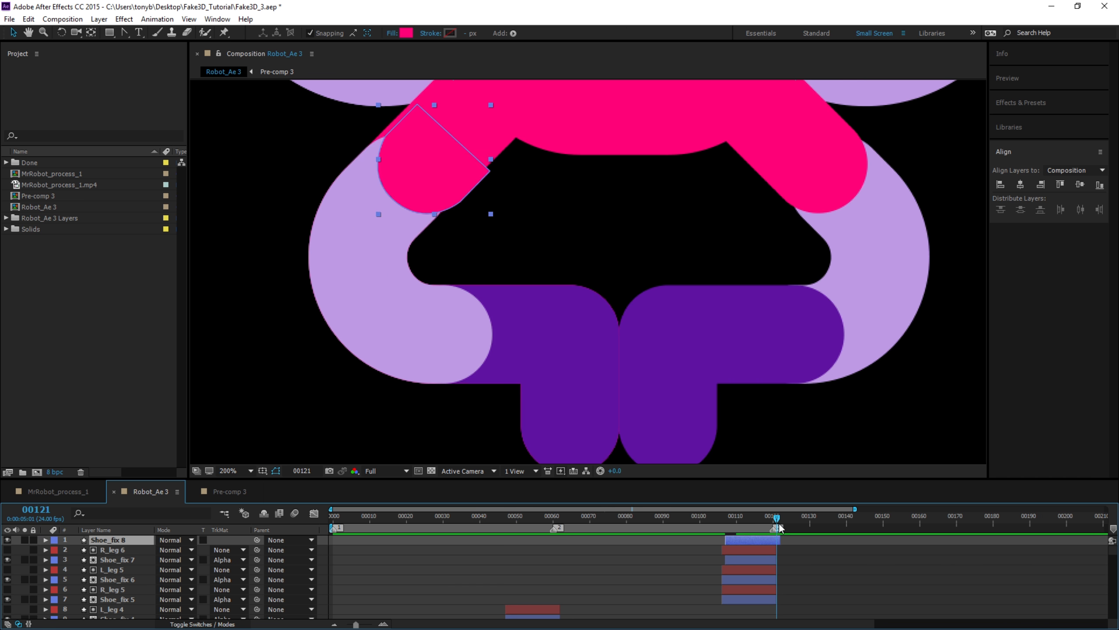
# Nudge Shoe_fix 8's path onto the left knee at frame 120 and delete its last path keyframe.
pyautogui.press('u')
pyautogui.press('Down')
pyautogui.press('Down')
pyautogui.press('Left')
pyautogui.press('Left')
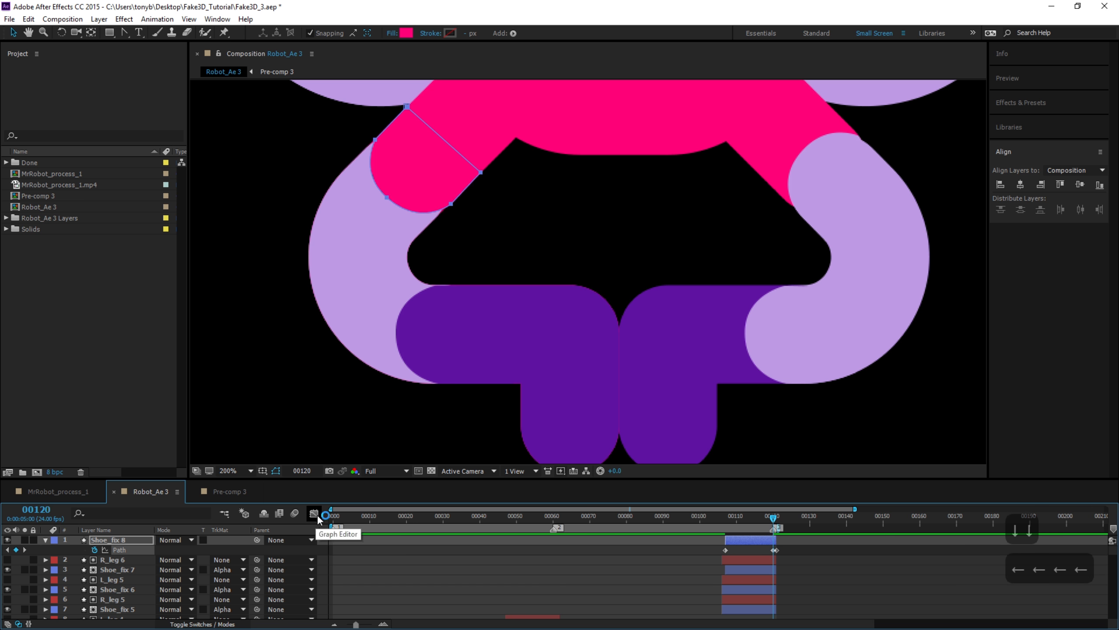
pyautogui.click(777, 550)
pyautogui.press('Delete')
pyautogui.moveTo(773, 518); pyautogui.dragTo(553, 541)
# Duplicate L_leg 5 and move the copy directly above Shoe_fix 8 to serve as its matte.
pyautogui.click(731, 579)
pyautogui.hotkey('ctrl', 'd')
pyautogui.hotkey('ctrl', ']')
pyautogui.hotkey('ctrl', ']')
pyautogui.hotkey('ctrl', ']')
pyautogui.hotkey('ctrl', ']')
# Preview the leg overlaps and shift Shoe_fix's path at frame 60 to fit the left shoe's end.
pyautogui.click(759, 519)
pyautogui.press('space')
pyautogui.scroll(-1, 616, 411)
pyautogui.scroll(-2, 552, 574)
pyautogui.click(550, 581)
pyautogui.moveTo(492, 367); pyautogui.dragTo(502, 366)
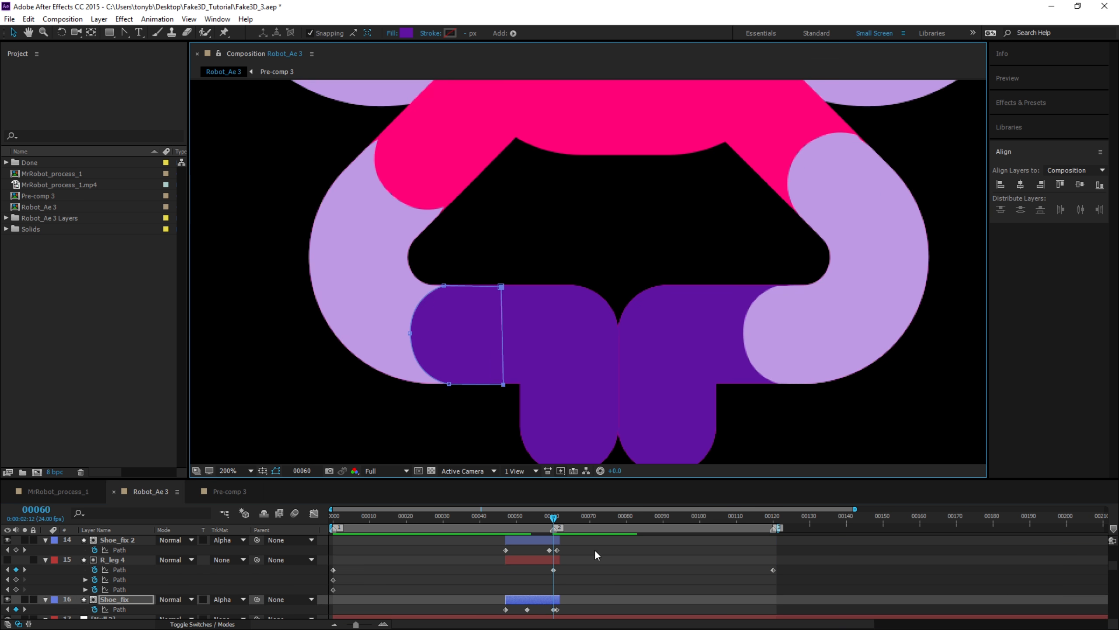
# Check the leg overlap at frame 56 and save the project.
pyautogui.click(538, 517)
pyautogui.scroll(-1, 630, 413)
pyautogui.hotkey('ctrl', 's')
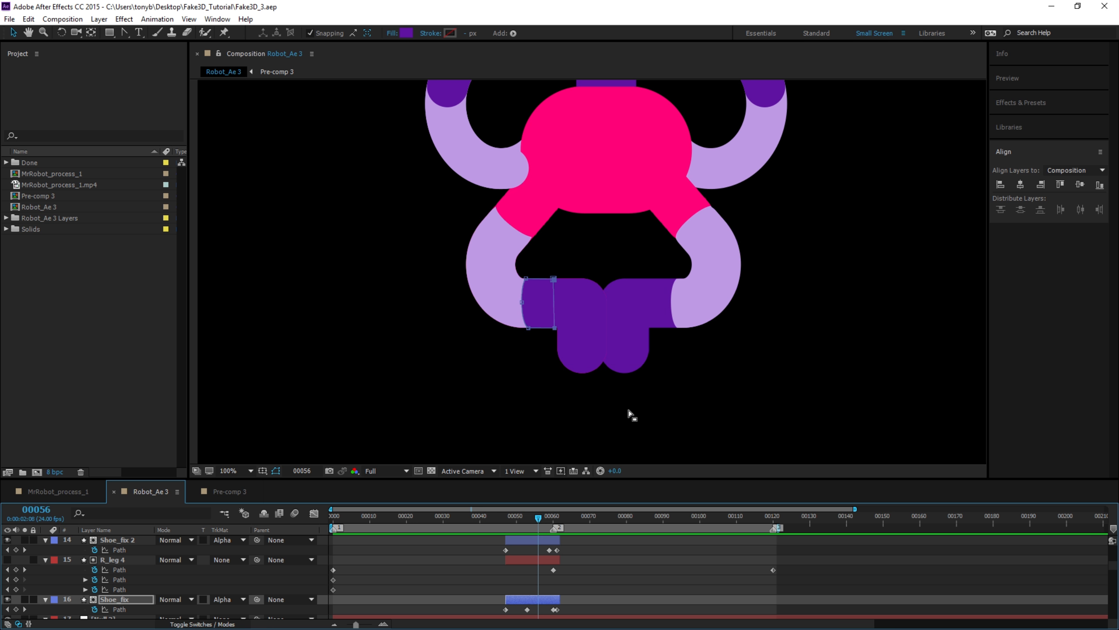
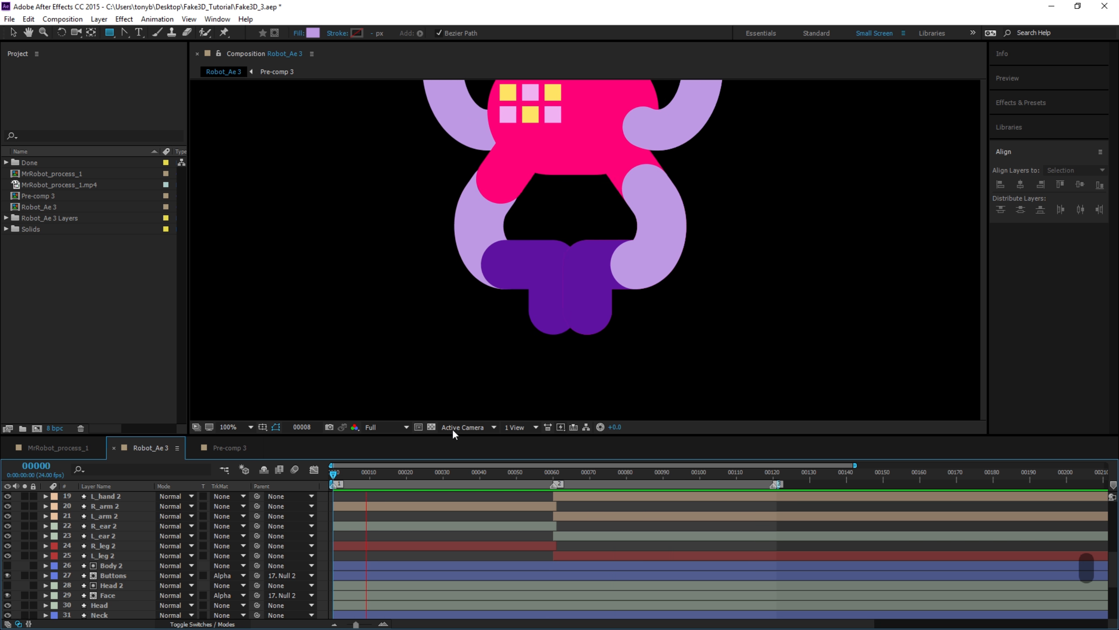
# Stop the preview, bring the robot's head into view, and add an empty shape layer directly above R_ear 2.
pyautogui.press('space')
pyautogui.moveTo(588, 201); pyautogui.dragTo(586, 363)
pyautogui.moveTo(587, 245); pyautogui.dragTo(583, 368)
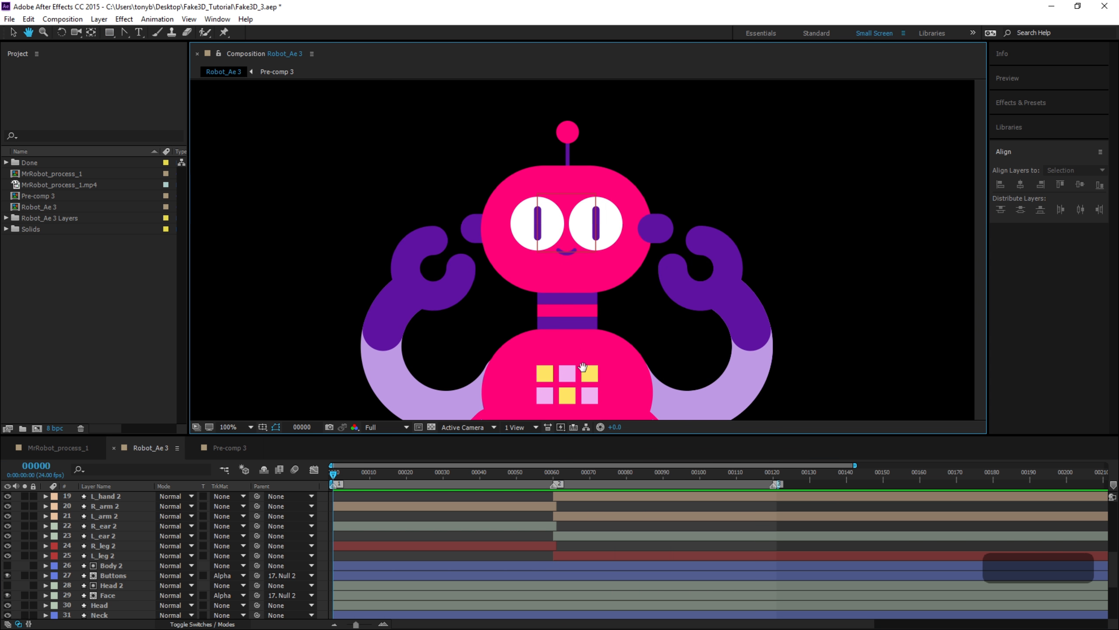
pyautogui.click(111, 535)
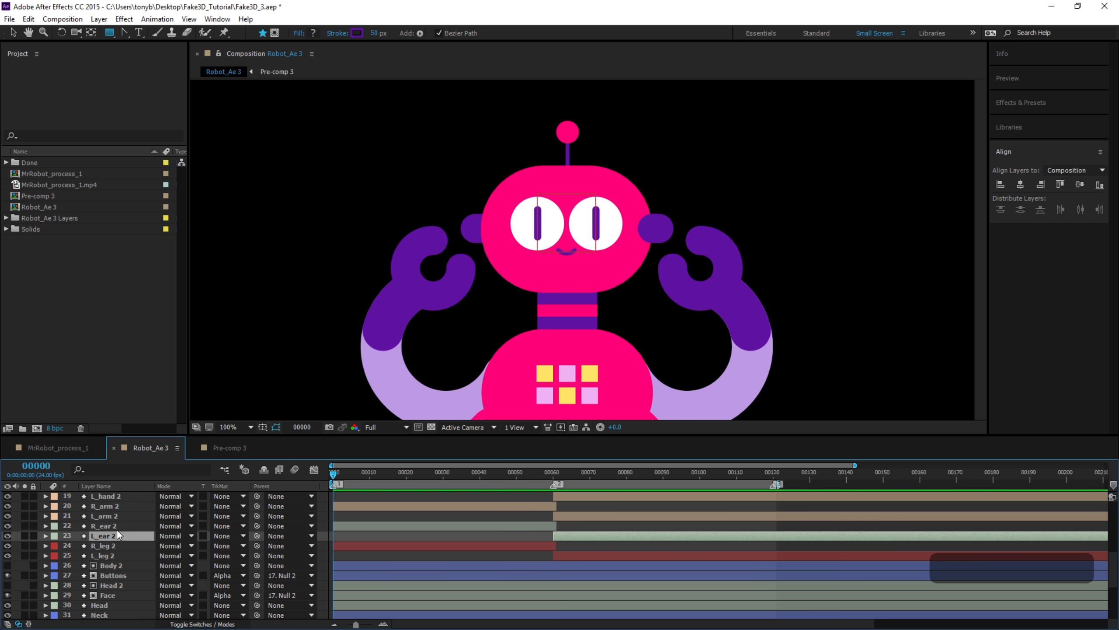
pyautogui.click(115, 526)
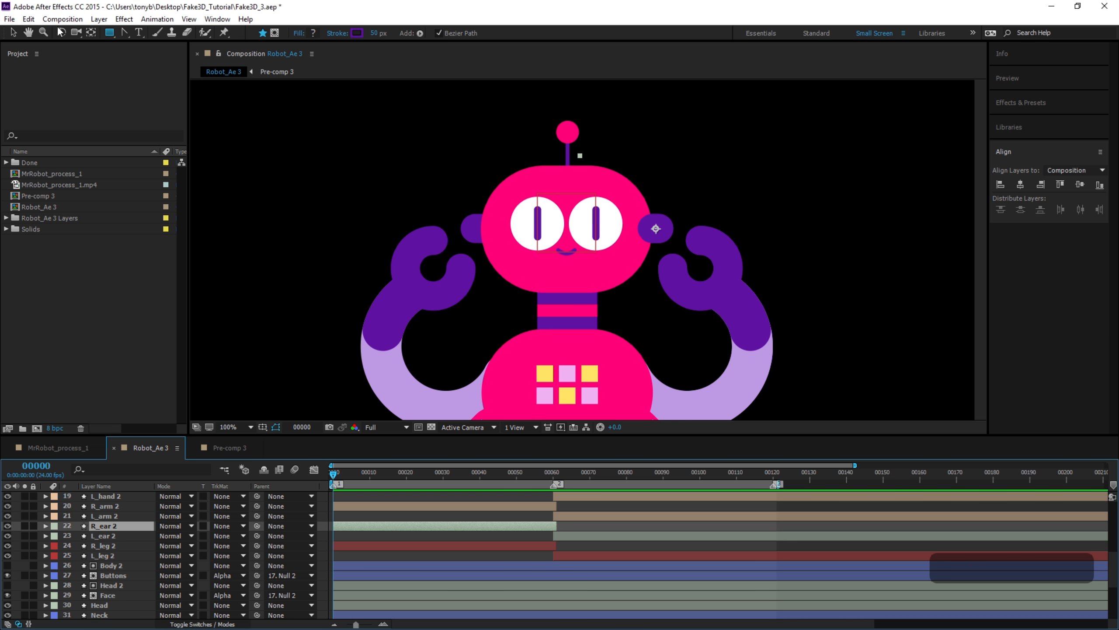
pyautogui.click(99, 18)
pyautogui.moveTo(218, 19)
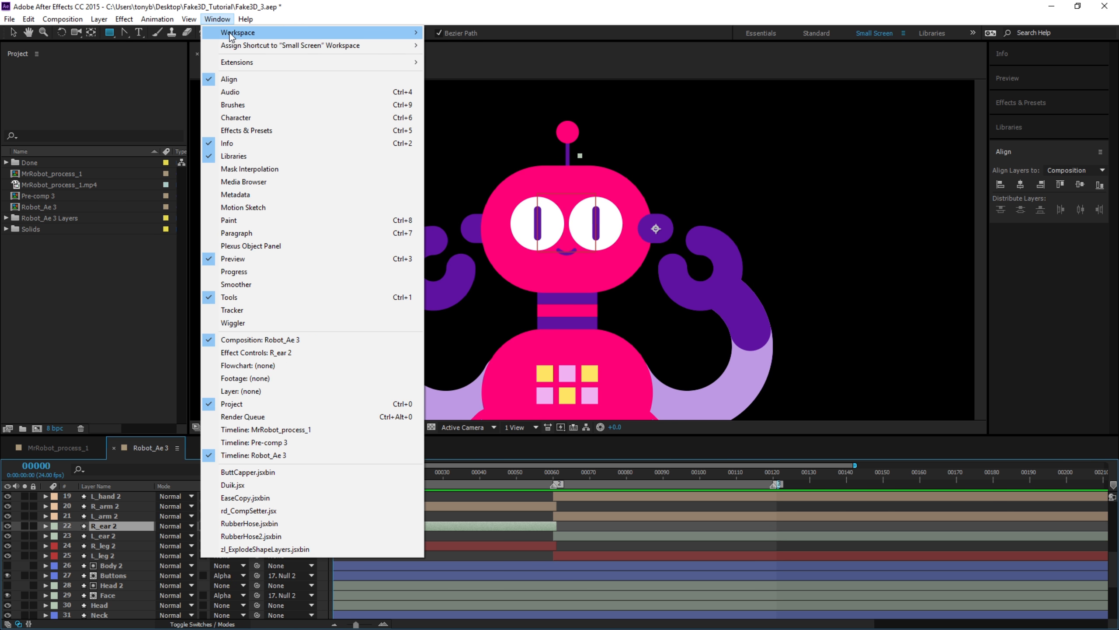
pyautogui.moveTo(99, 18)
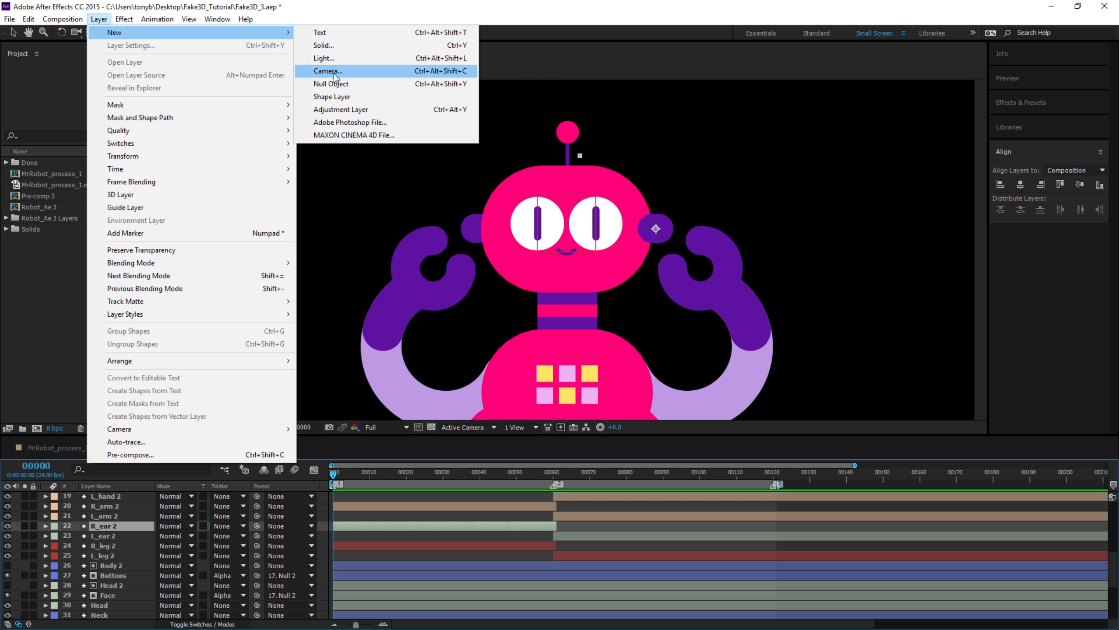
pyautogui.click(332, 96)
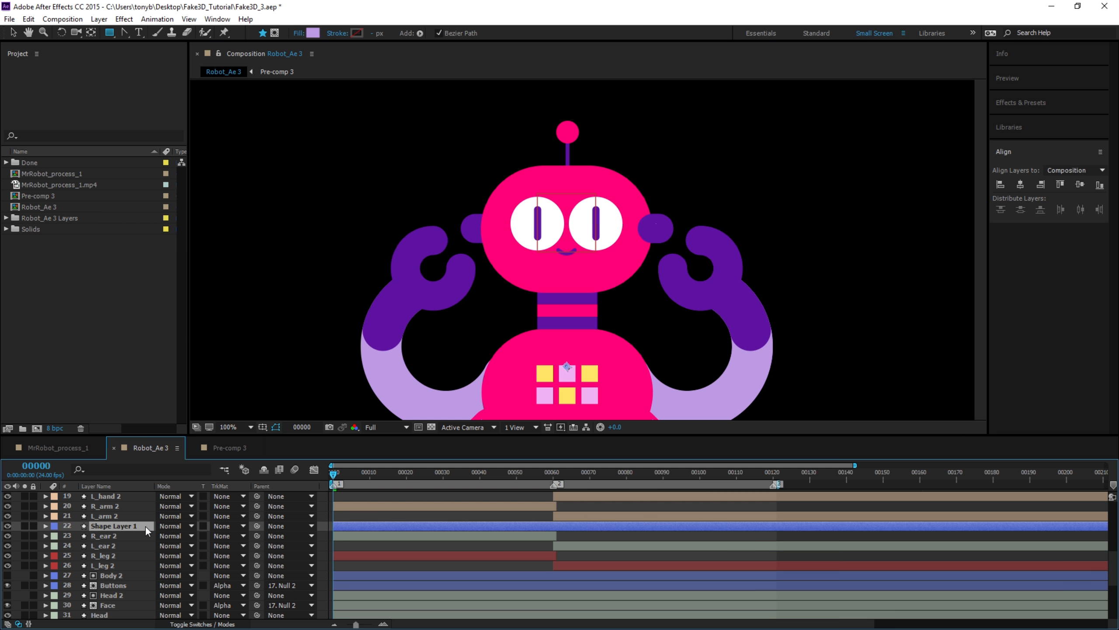
# Rename the new shape layer as Ear_fix.
pyautogui.press('Return')
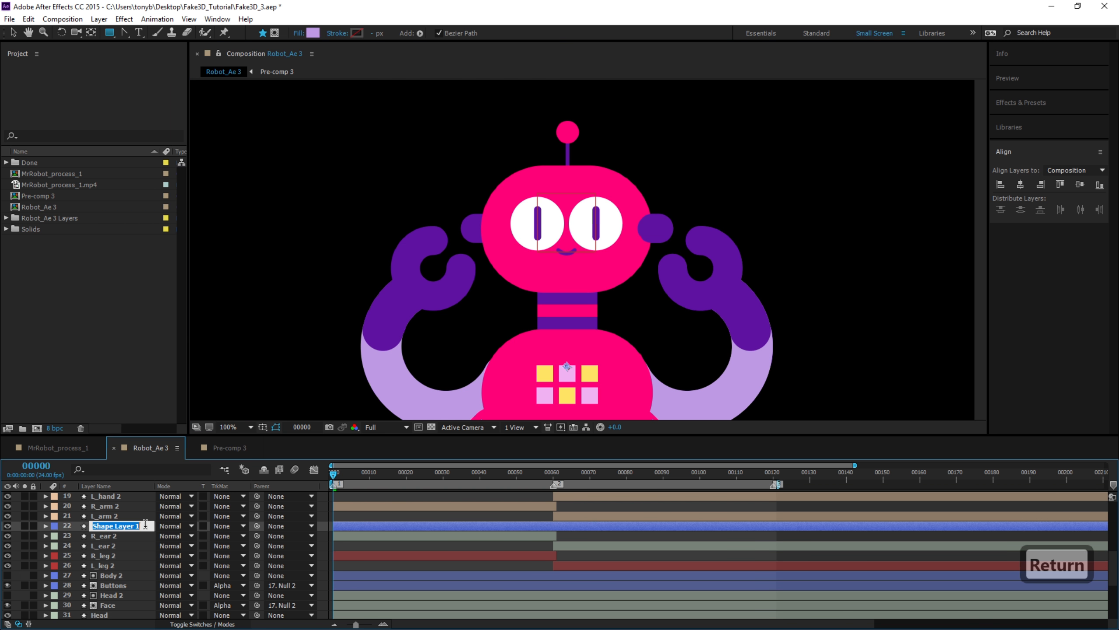
pyautogui.write('Earf')
pyautogui.press('BackSpace')
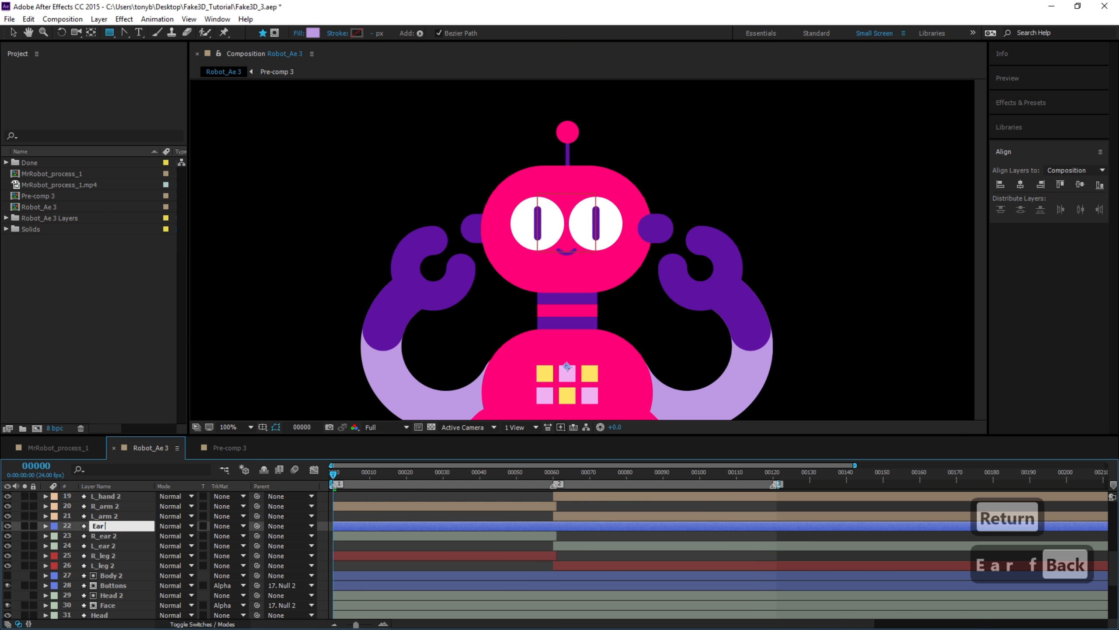
pyautogui.write('_fix')
pyautogui.press('Return')
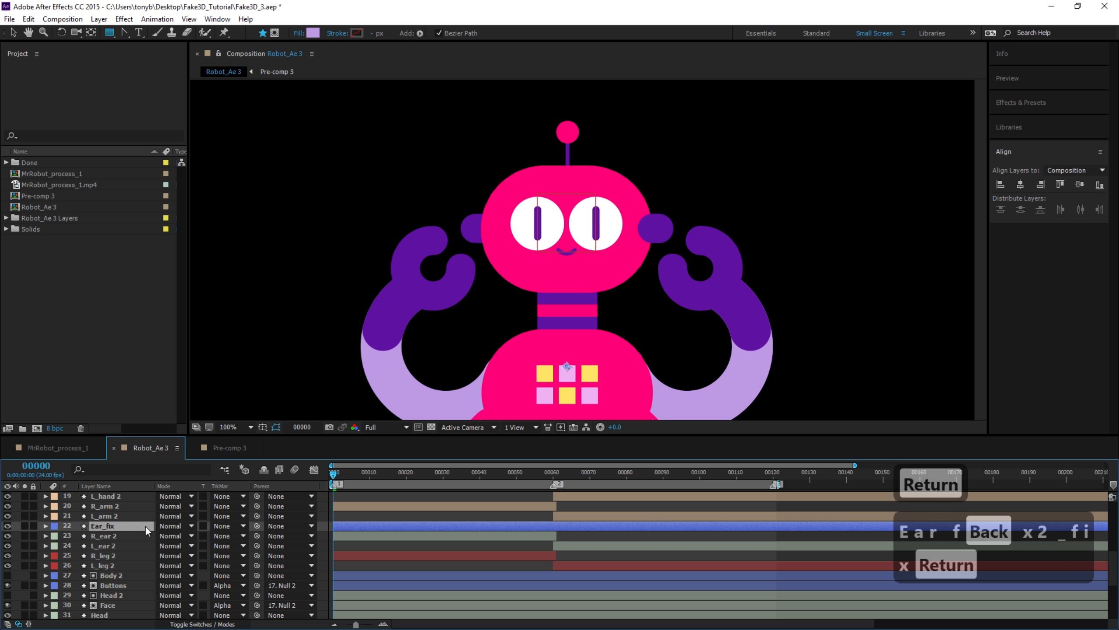
# Draw a rectangle on Ear_fix with the Rectangle tool, covering the robot's right-hand ear at frame 0.
pyautogui.click(109, 33)
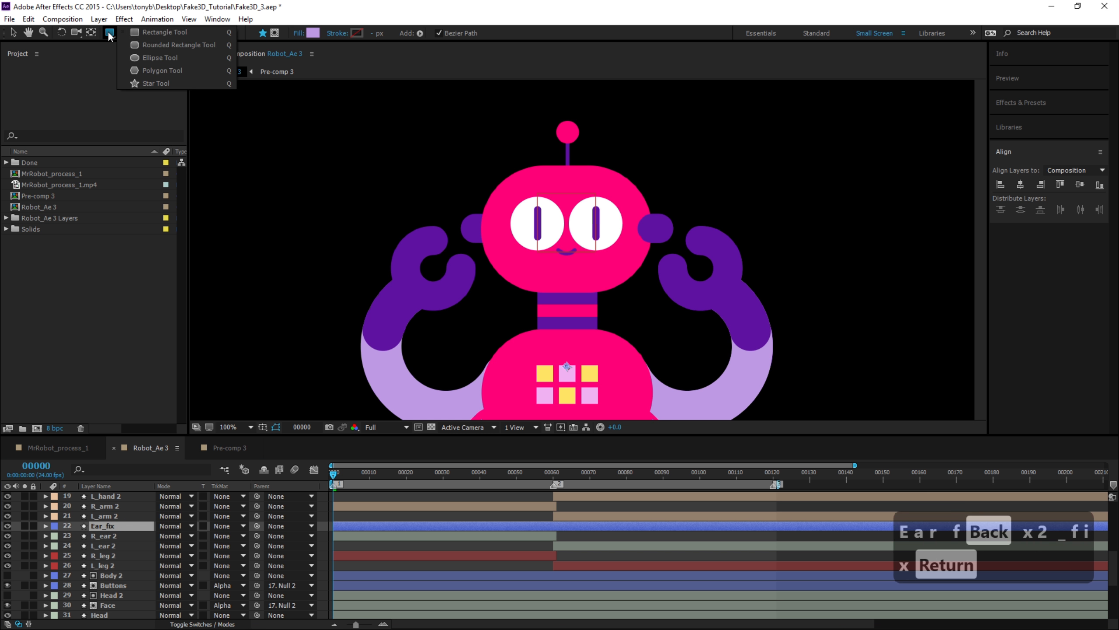
pyautogui.click(145, 32)
pyautogui.scroll(1, 767, 277)
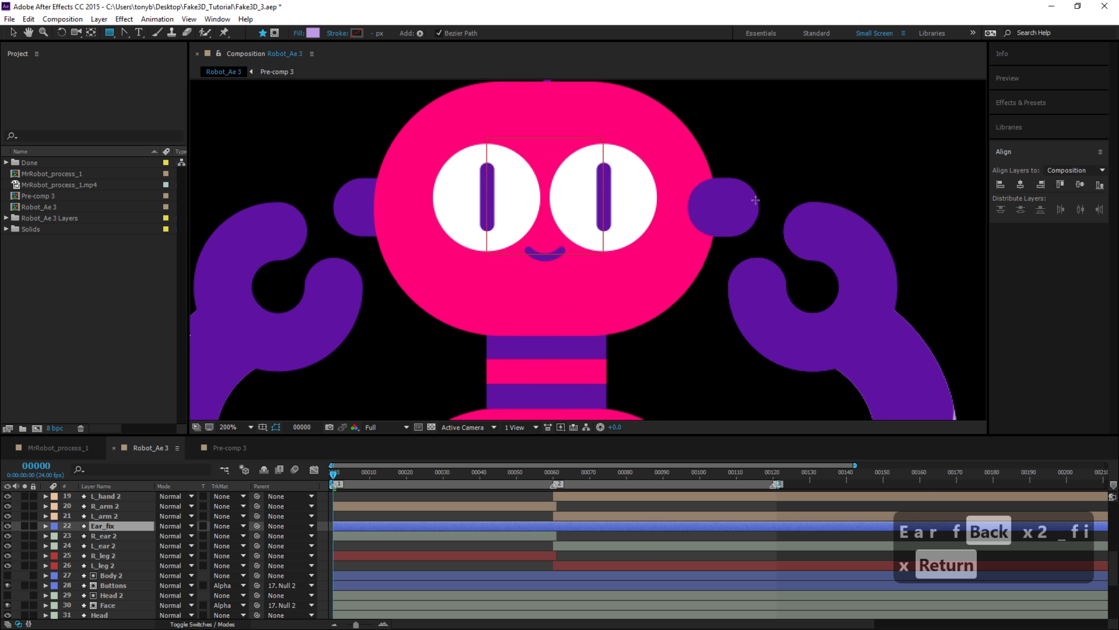
pyautogui.moveTo(758, 182)
pyautogui.mouseDown()
pyautogui.moveTo(694, 218)
pyautogui.moveTo(684, 238)
pyautogui.mouseUp()
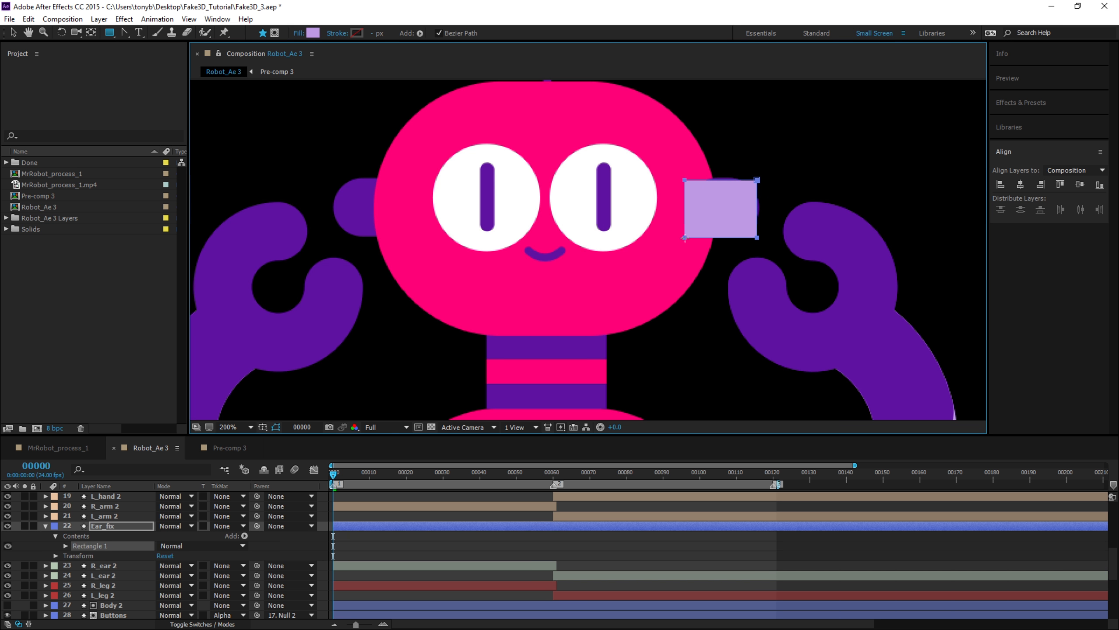
# Change the Ear_fix rectangle's fill to a bright, fully saturated green.
pyautogui.click(313, 34)
pyautogui.moveTo(671, 373); pyautogui.dragTo(677, 411)
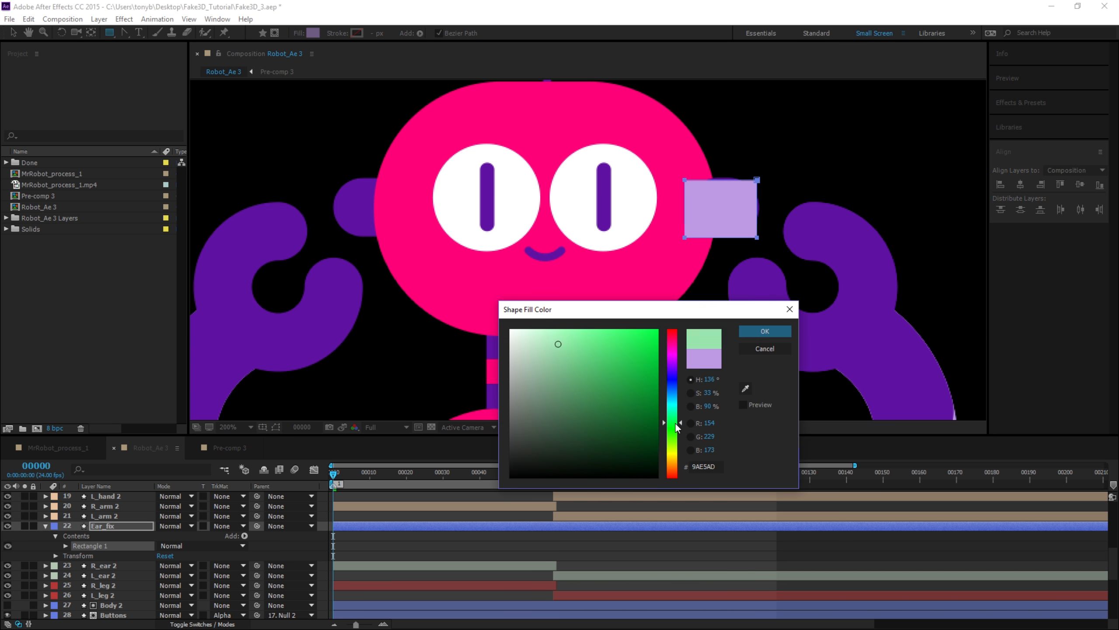
pyautogui.click(657, 331)
pyautogui.click(764, 330)
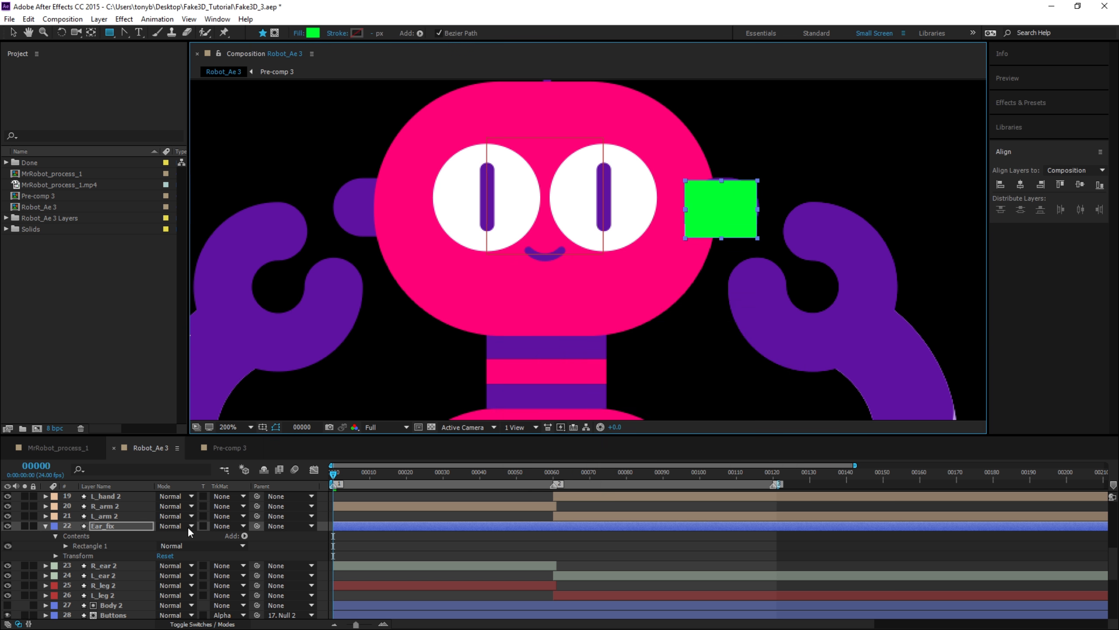
# Add Round Corners to Ear_fix's Rectangle 1 and set the radius to 23.
pyautogui.click(65, 545)
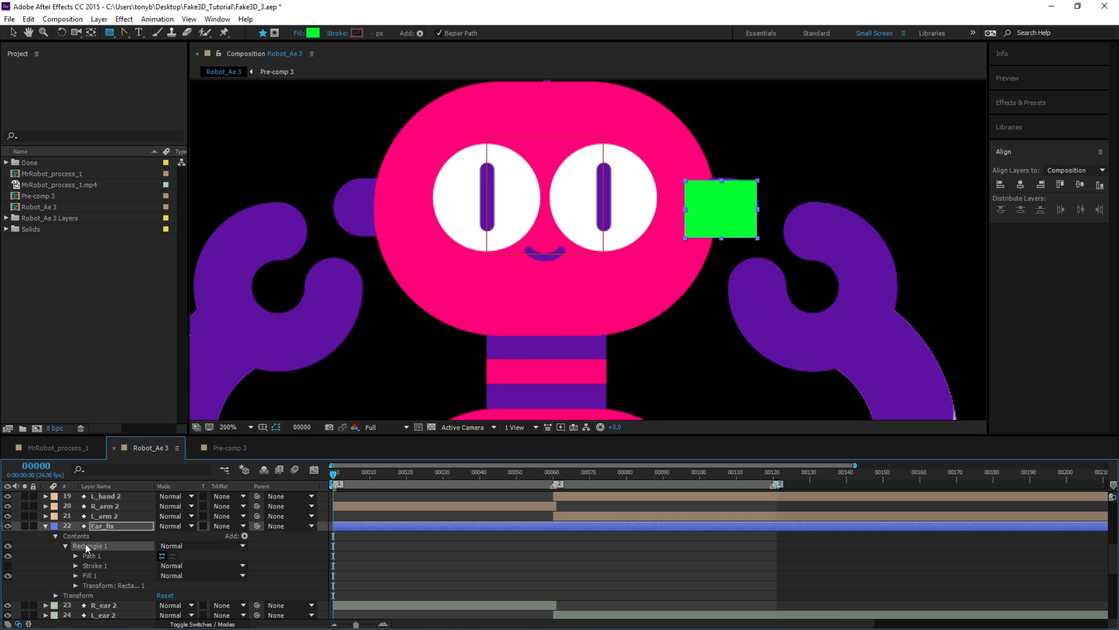
pyautogui.click(244, 535)
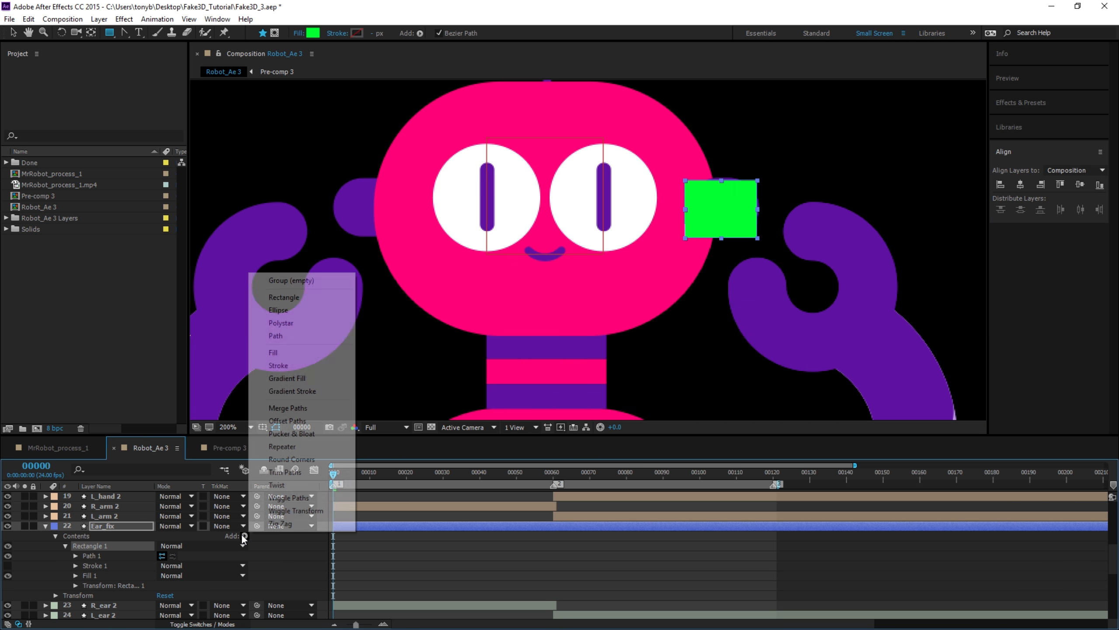
pyautogui.click(291, 461)
pyautogui.click(75, 565)
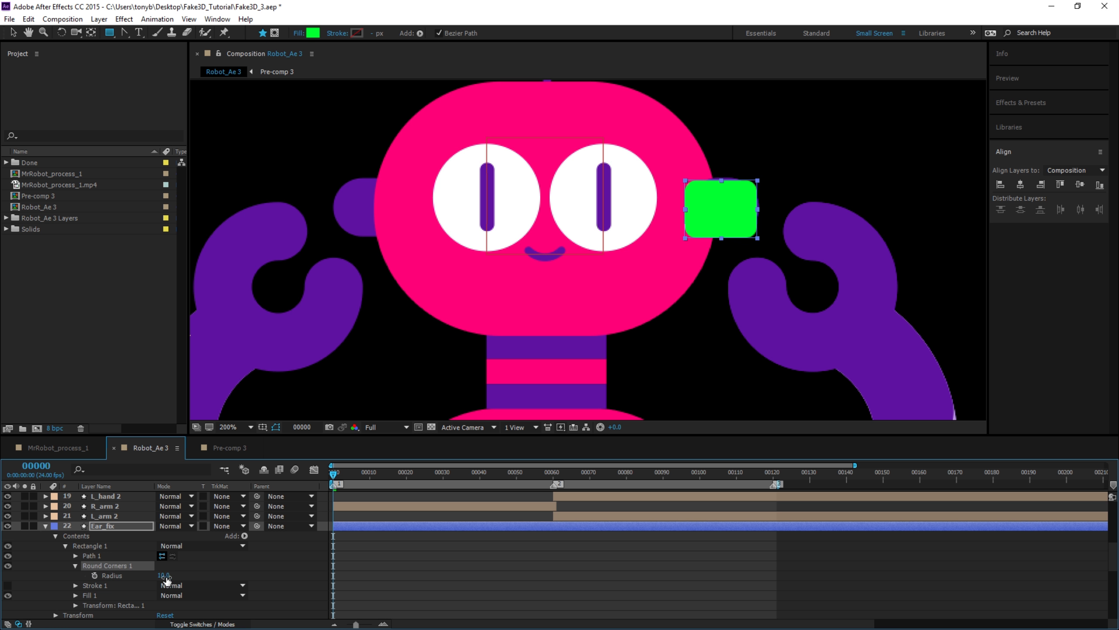
pyautogui.moveTo(164, 575); pyautogui.dragTo(179, 577)
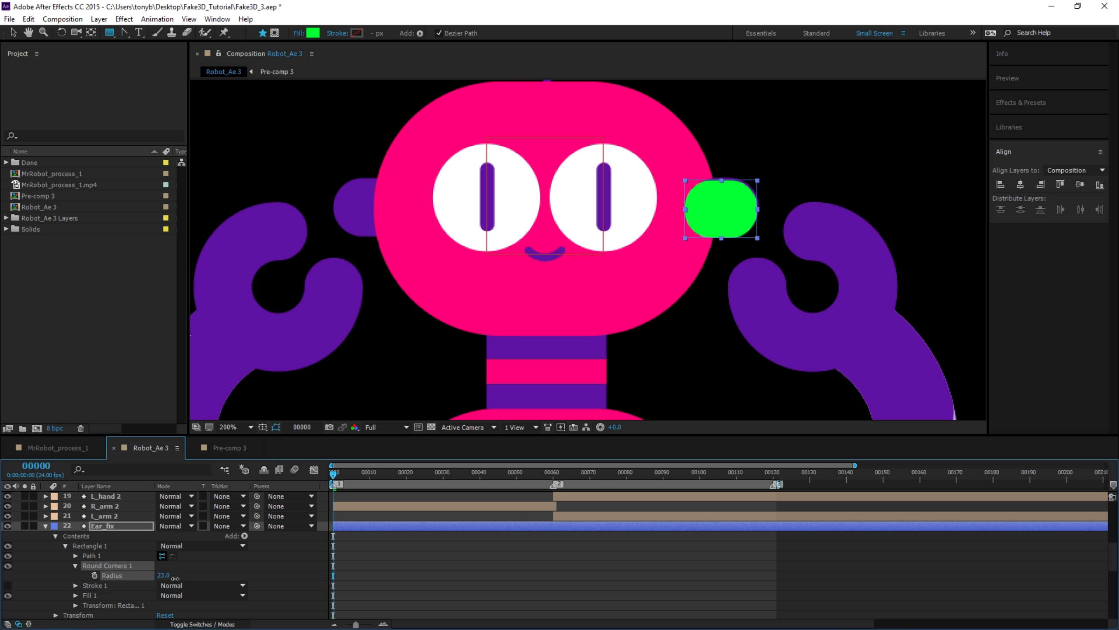
# Start keyframing Ear_fix's rectangle path at frame 0 and get a close view of the green ear shape.
pyautogui.click(76, 556)
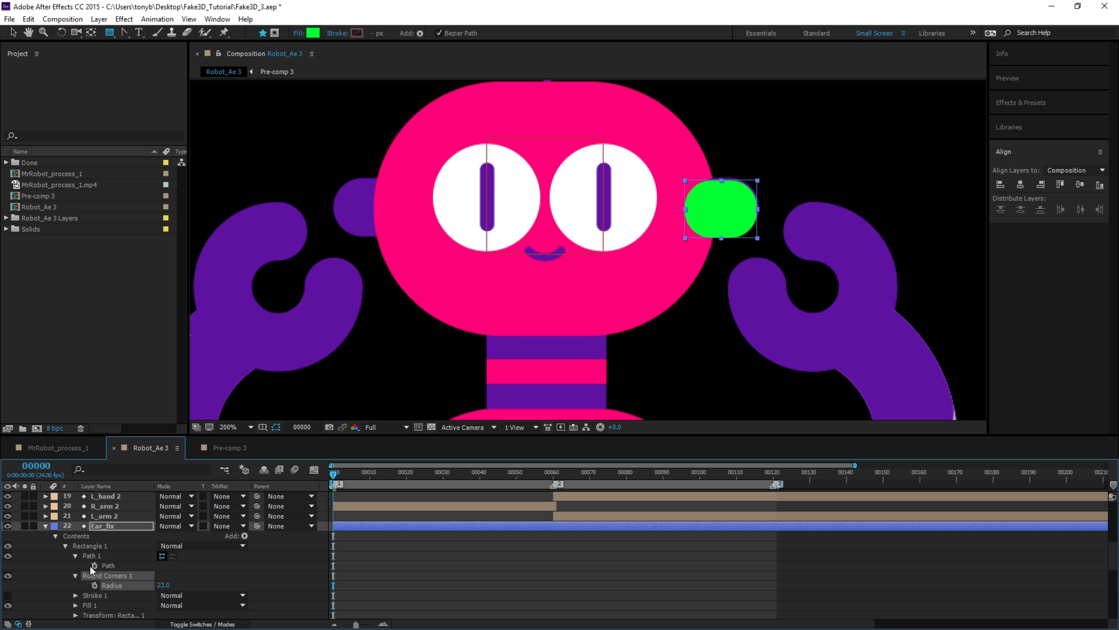
pyautogui.click(94, 565)
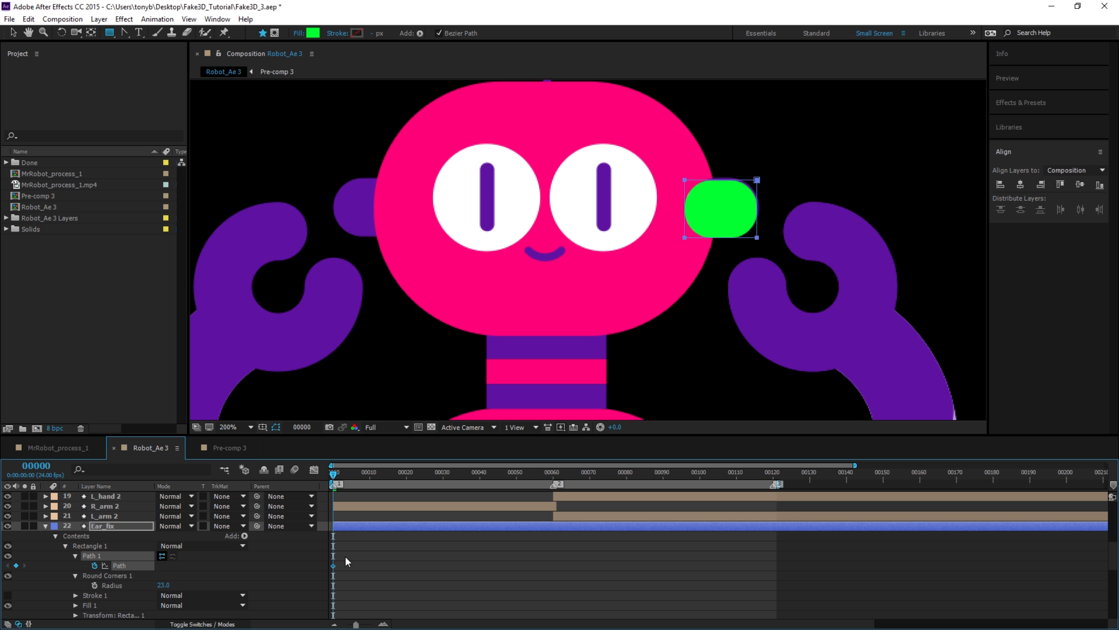
pyautogui.scroll(1, 795, 253)
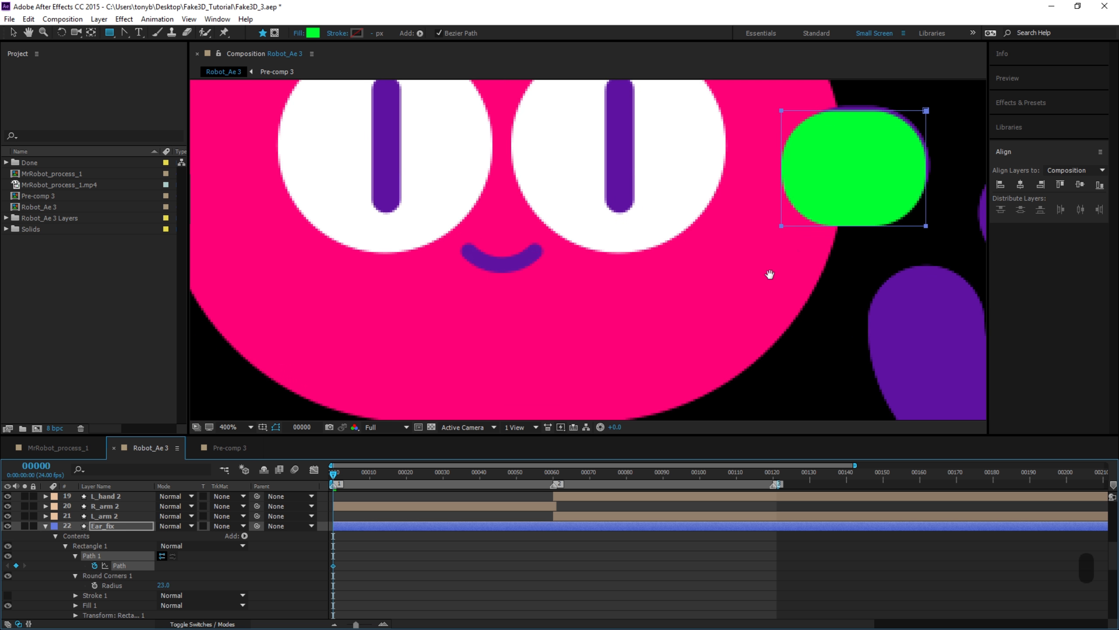
pyautogui.moveTo(769, 275); pyautogui.dragTo(501, 398)
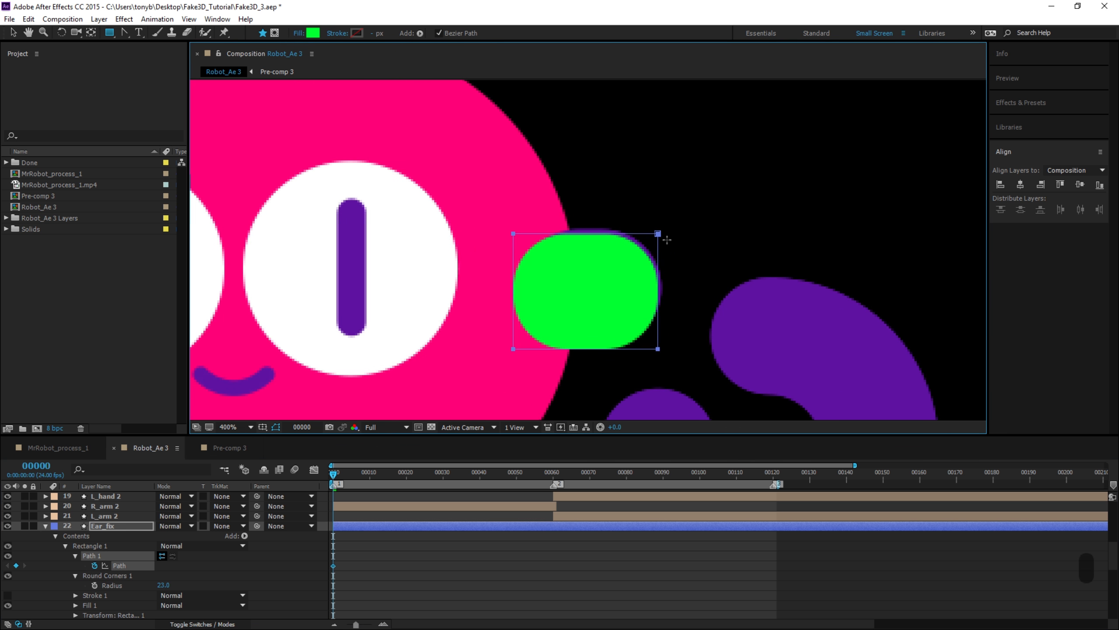
# Extend the Ear_fix rectangle's upper and outer edges at frame 0 to cover the robot's right-hand ear completely.
pyautogui.press('v')
pyautogui.moveTo(680, 216); pyautogui.dragTo(510, 229)
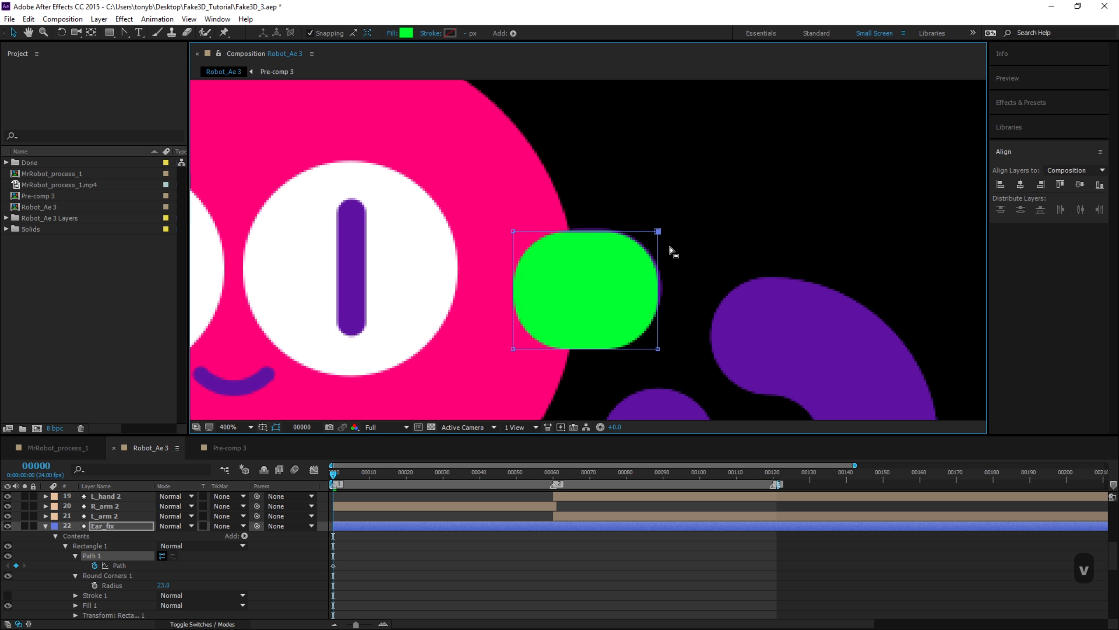
pyautogui.moveTo(686, 211); pyautogui.dragTo(616, 398)
pyautogui.moveTo(658, 349); pyautogui.dragTo(668, 350)
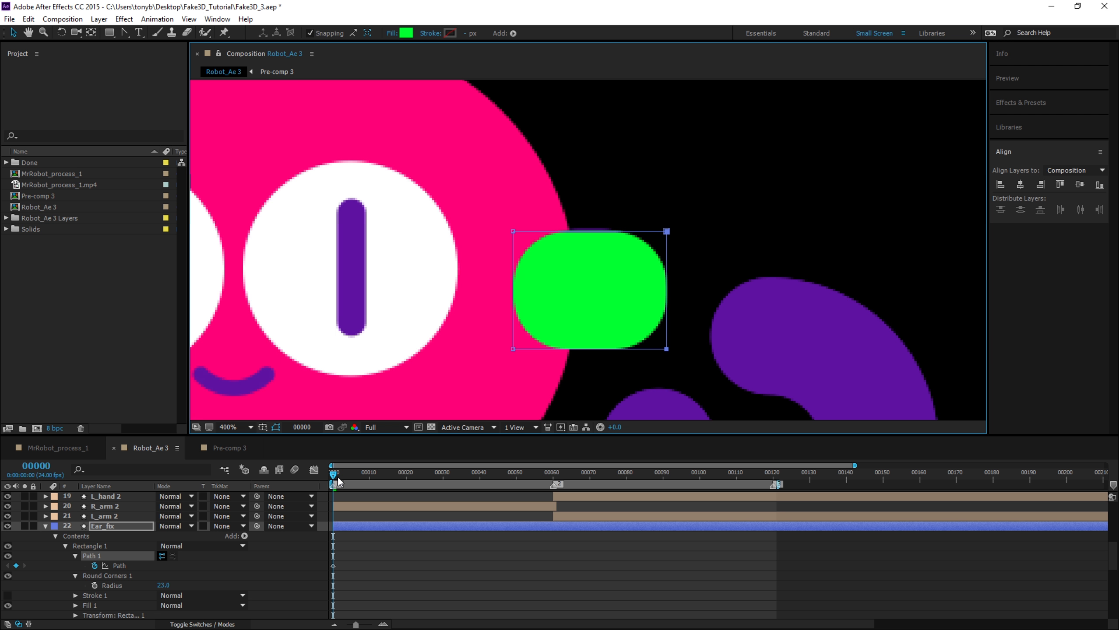
# Add an Ear_fix path keyframe at frame 11, and narrow the frame 0 rectangle to the part of the ear outside the head.
pyautogui.moveTo(333, 478); pyautogui.dragTo(375, 481)
pyautogui.click(16, 565)
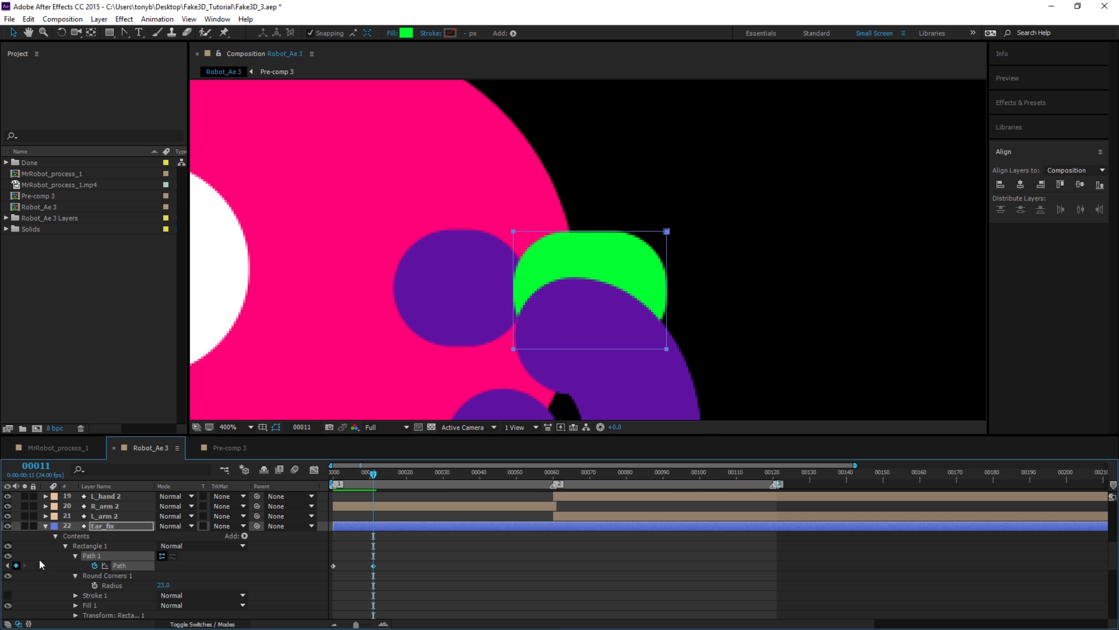
pyautogui.press('Home')
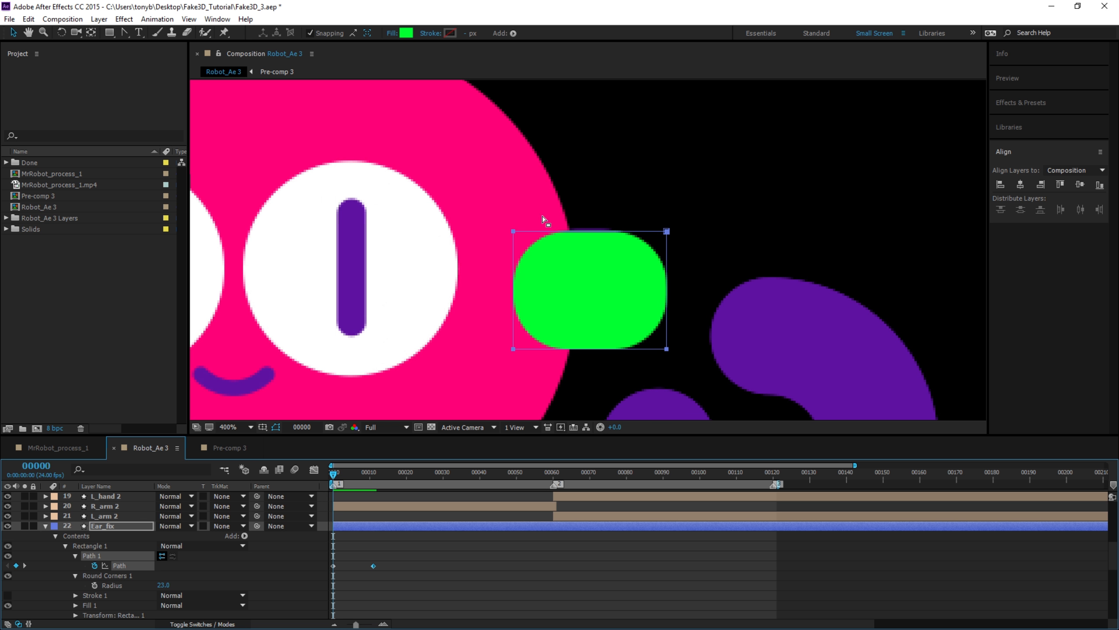
pyautogui.moveTo(501, 208); pyautogui.dragTo(569, 347)
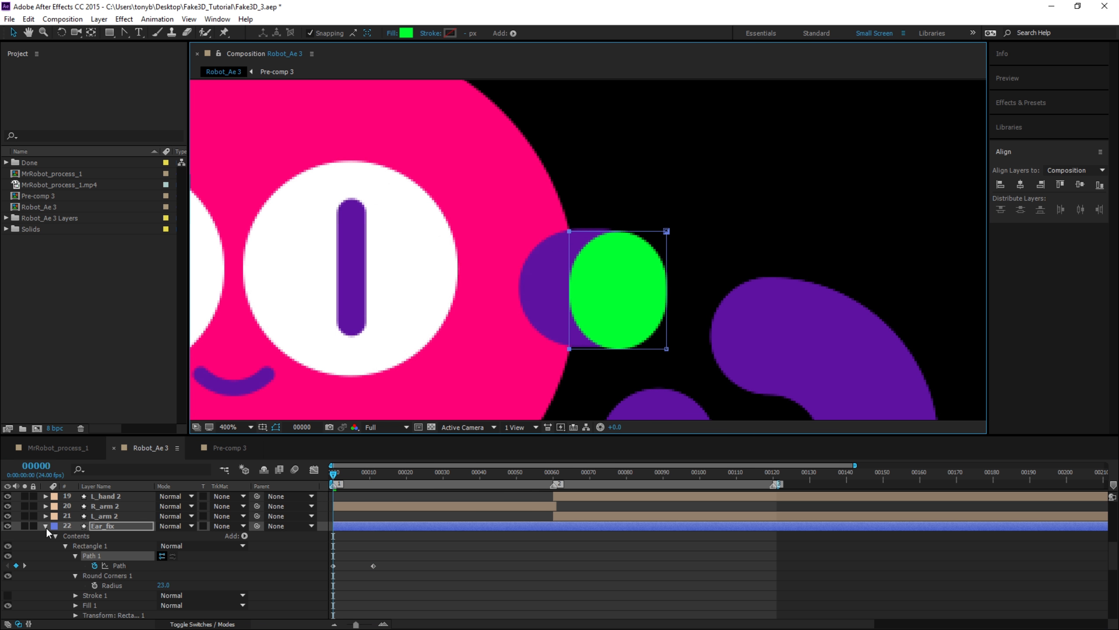
# Collapse Ear_fix and set R_ear 2's track matte to Alpha, using Ear_fix as the matte.
pyautogui.click(45, 526)
pyautogui.click(135, 534)
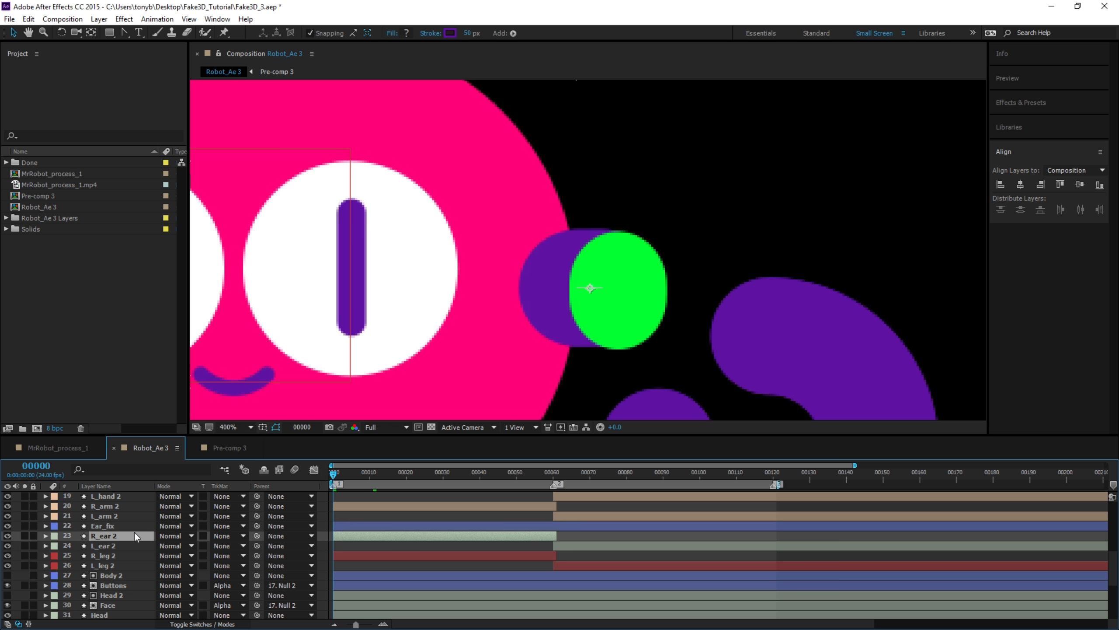
pyautogui.click(227, 535)
pyautogui.click(244, 566)
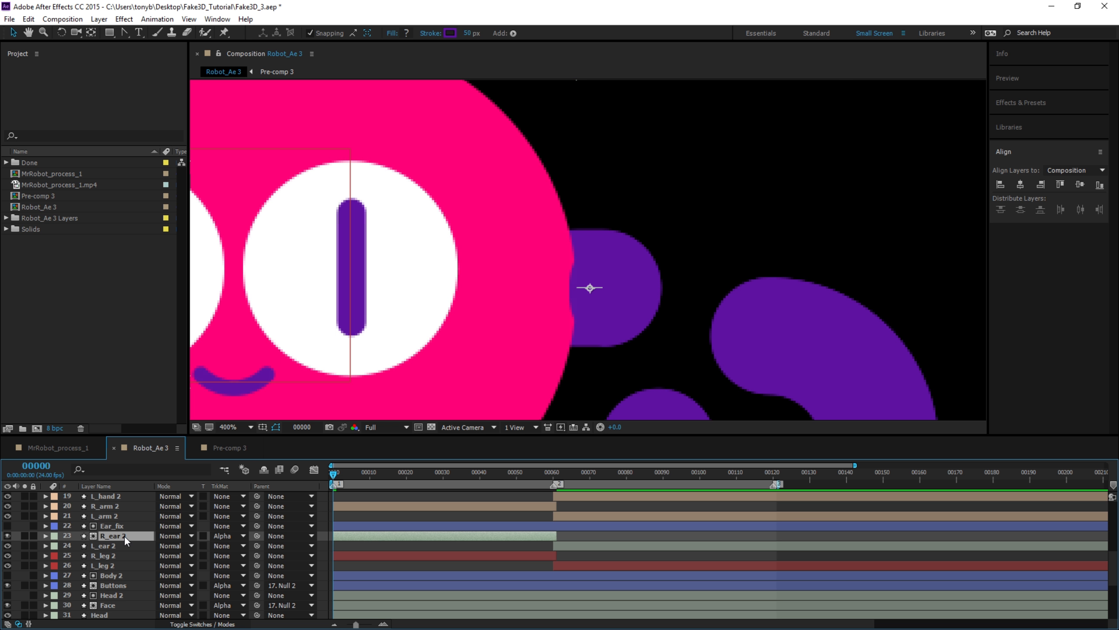
# Expand Ear_fix's path properties and shift the rectangle's inner edge at frame 0 outward to meet the head's outline.
pyautogui.press('u')
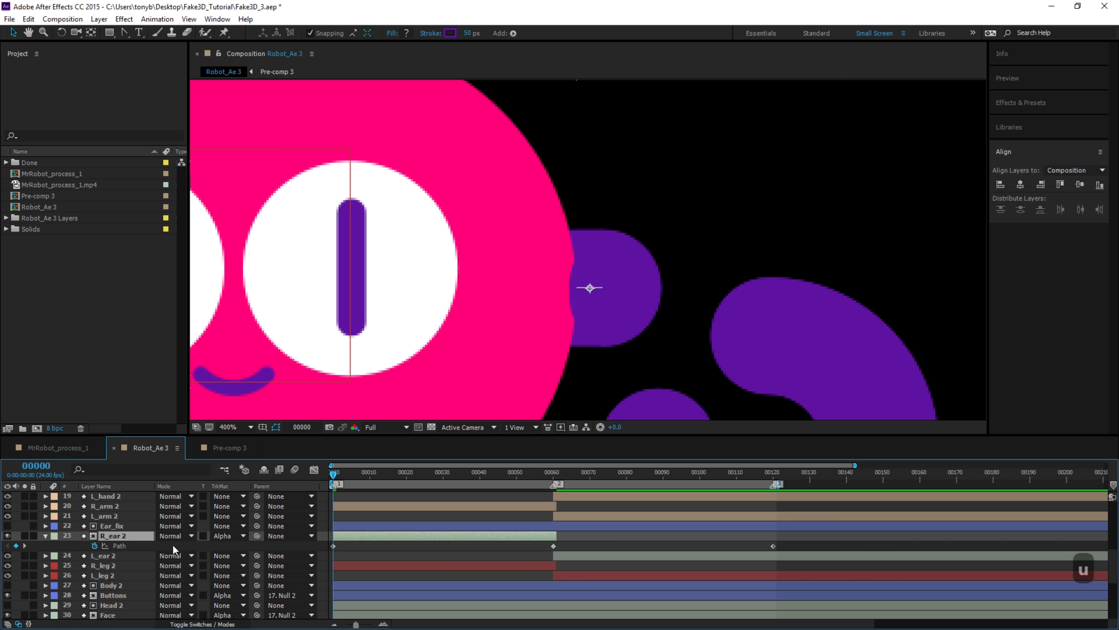
pyautogui.click(113, 526)
pyautogui.press('u')
pyautogui.press('u')
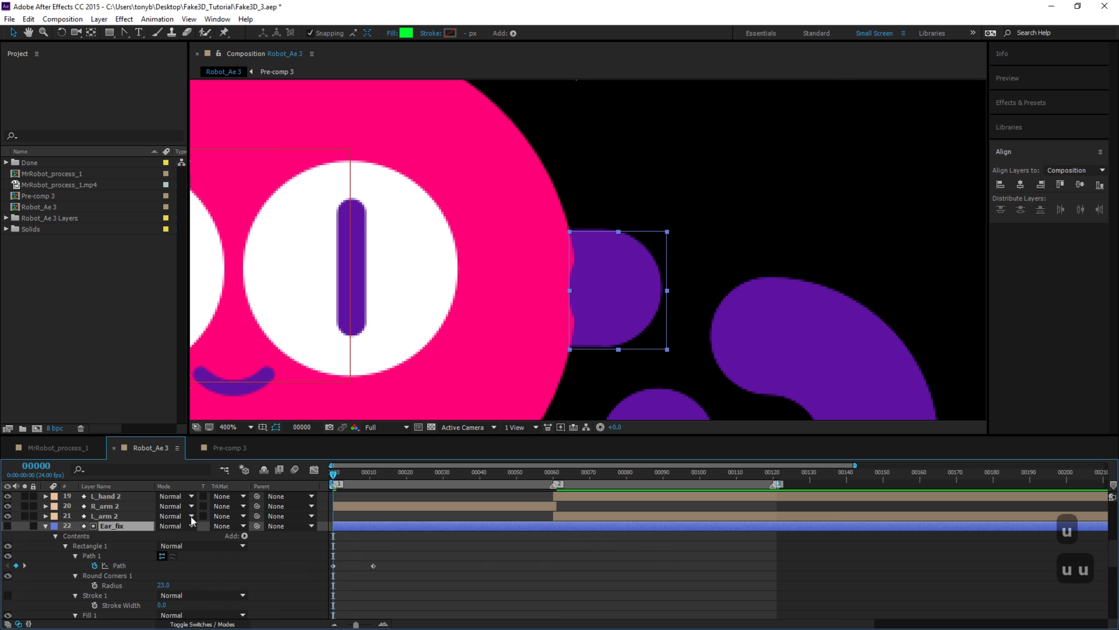
pyautogui.click(334, 566)
pyautogui.click(604, 368)
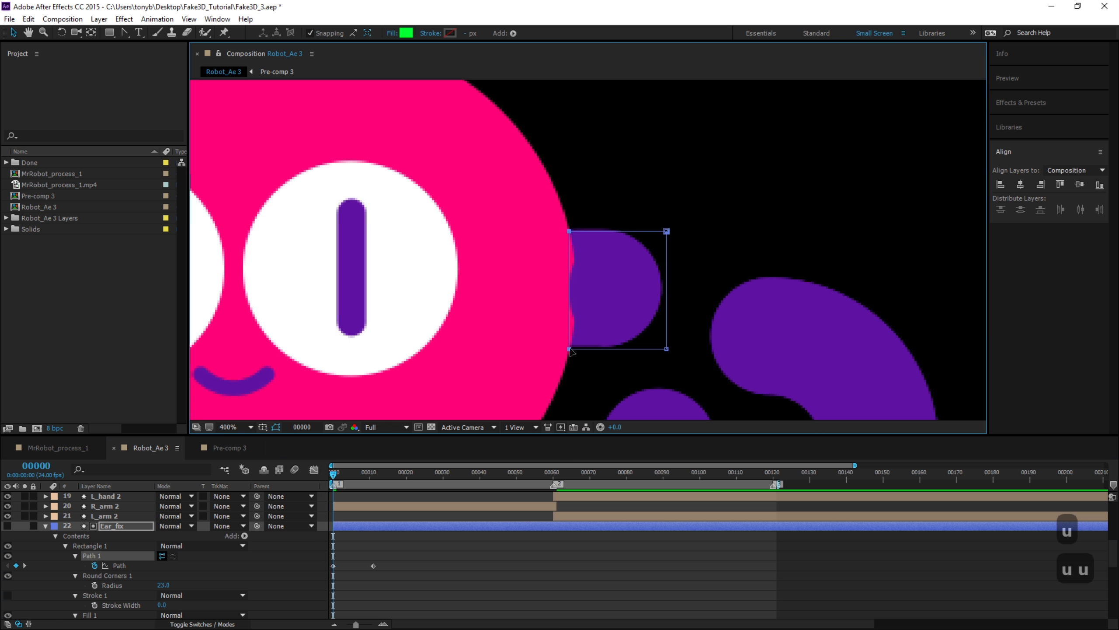
# At frame 11, move the Ear_fix rectangle inward over the whole ear and widen it slightly on its outer side.
pyautogui.click(342, 474)
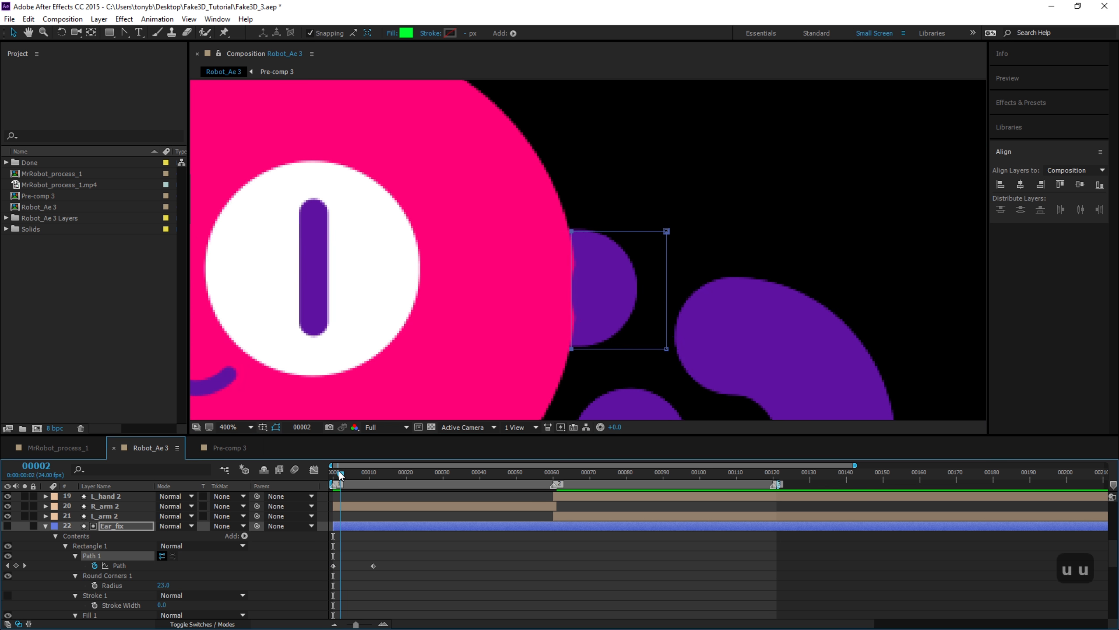
pyautogui.moveTo(340, 475); pyautogui.dragTo(367, 516)
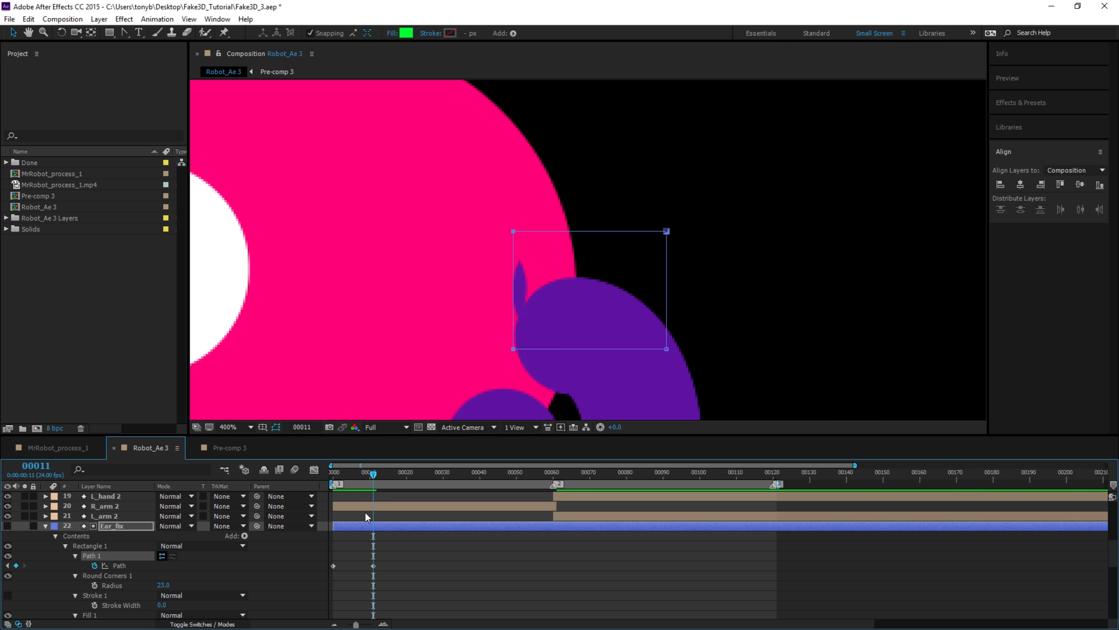
pyautogui.click(372, 567)
pyautogui.hotkey('shift', 'Left')
pyautogui.hotkey('shift', 'Left')
pyautogui.hotkey('shift', 'Left')
pyautogui.hotkey('shift', 'Left')
pyautogui.hotkey('shift', 'Left')
pyautogui.hotkey('shift', 'Left')
pyautogui.hotkey('shift', 'Left')
pyautogui.hotkey('shift', 'Left')
pyautogui.hotkey('shift', 'Left')
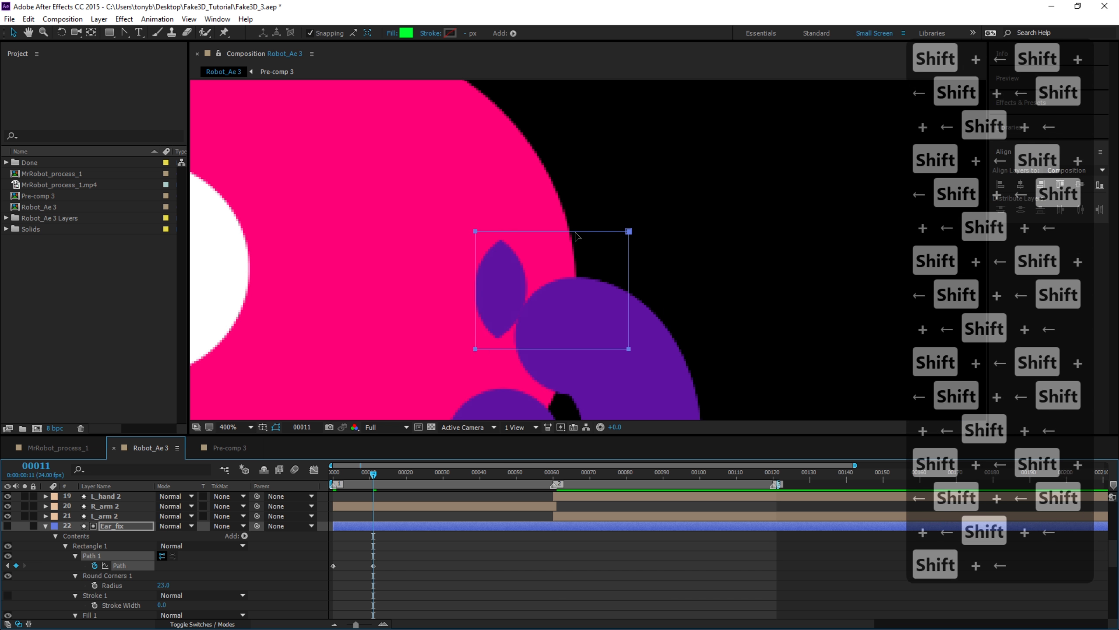
pyautogui.moveTo(577, 236); pyautogui.dragTo(483, 238)
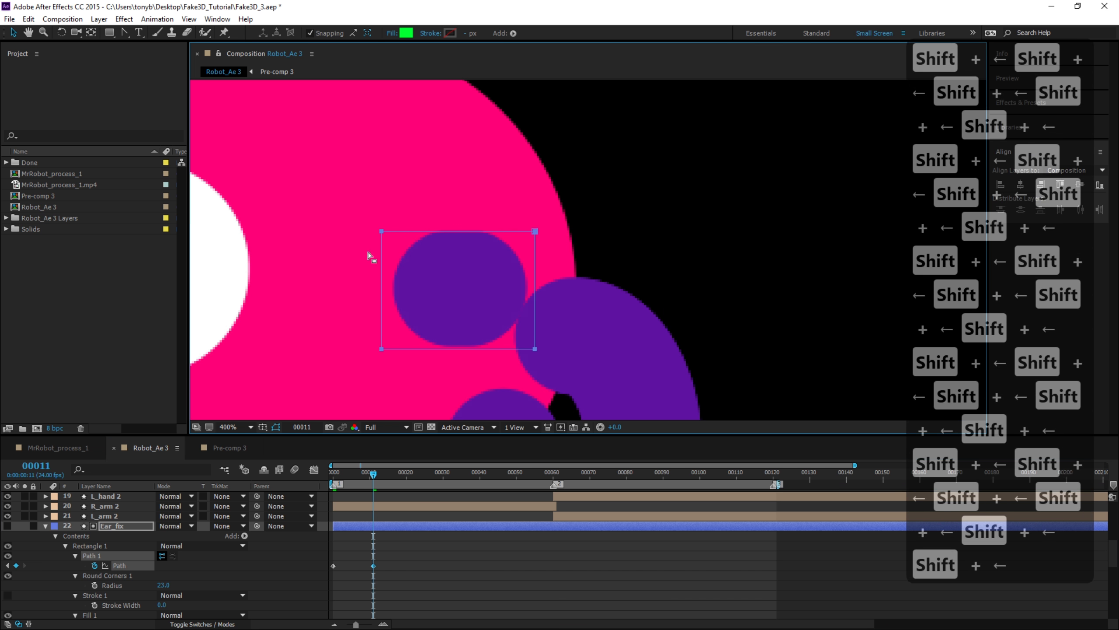
pyautogui.moveTo(547, 211); pyautogui.dragTo(516, 374)
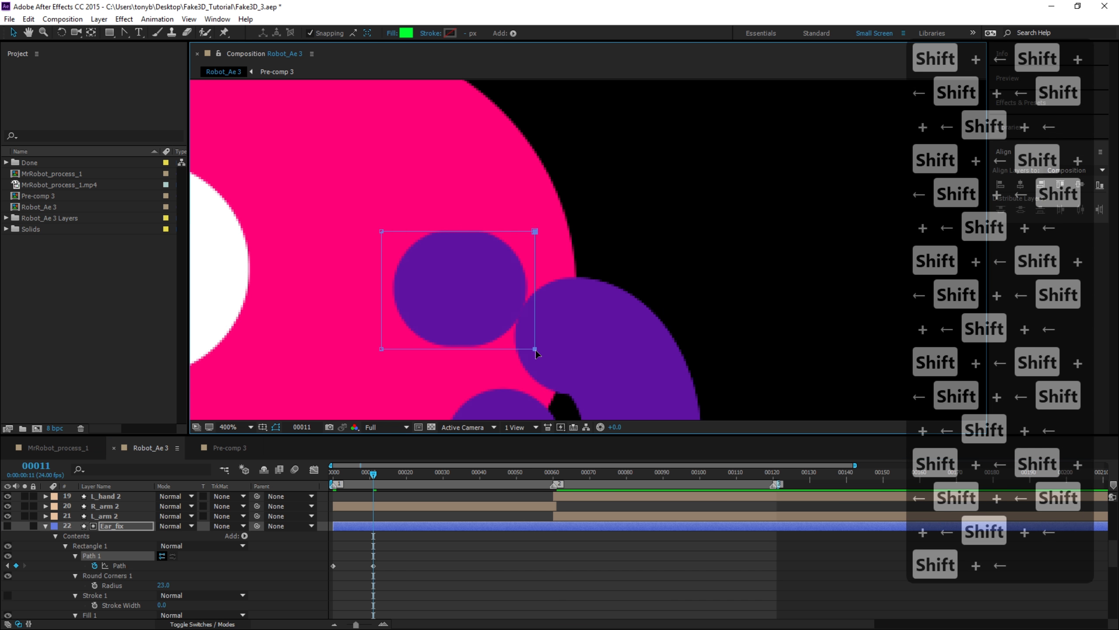
pyautogui.moveTo(545, 220); pyautogui.dragTo(553, 347)
# At frame 30, move the whole Ear_fix rectangle to the middle of the head so it covers the ear in side view.
pyautogui.press(',')
pyautogui.press(',')
pyautogui.press(',')
pyautogui.press(',')
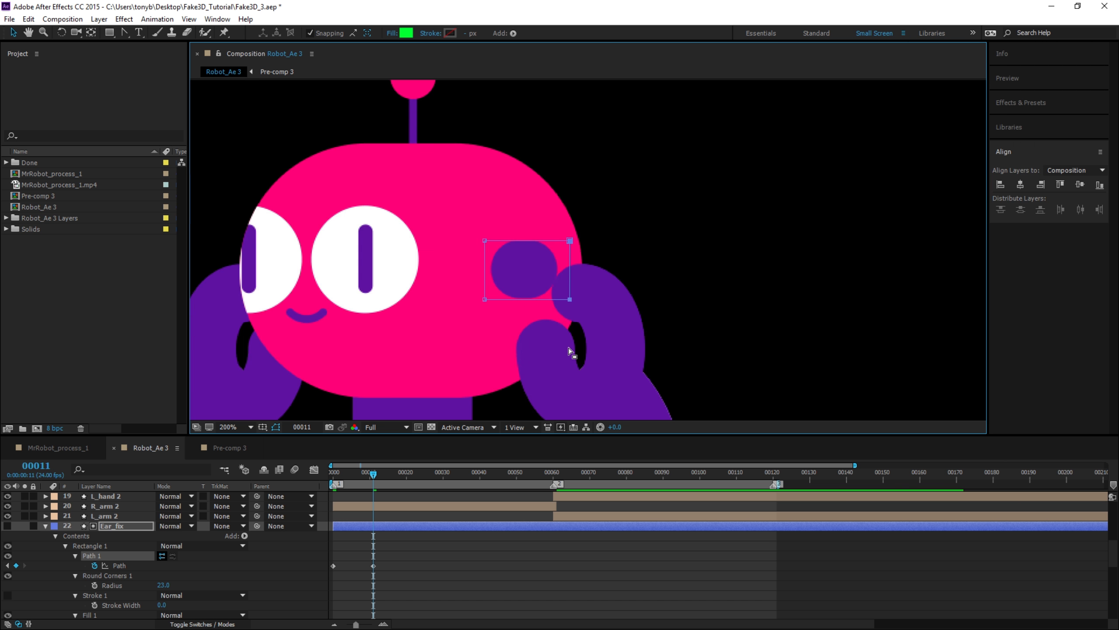
pyautogui.moveTo(374, 474); pyautogui.dragTo(443, 480)
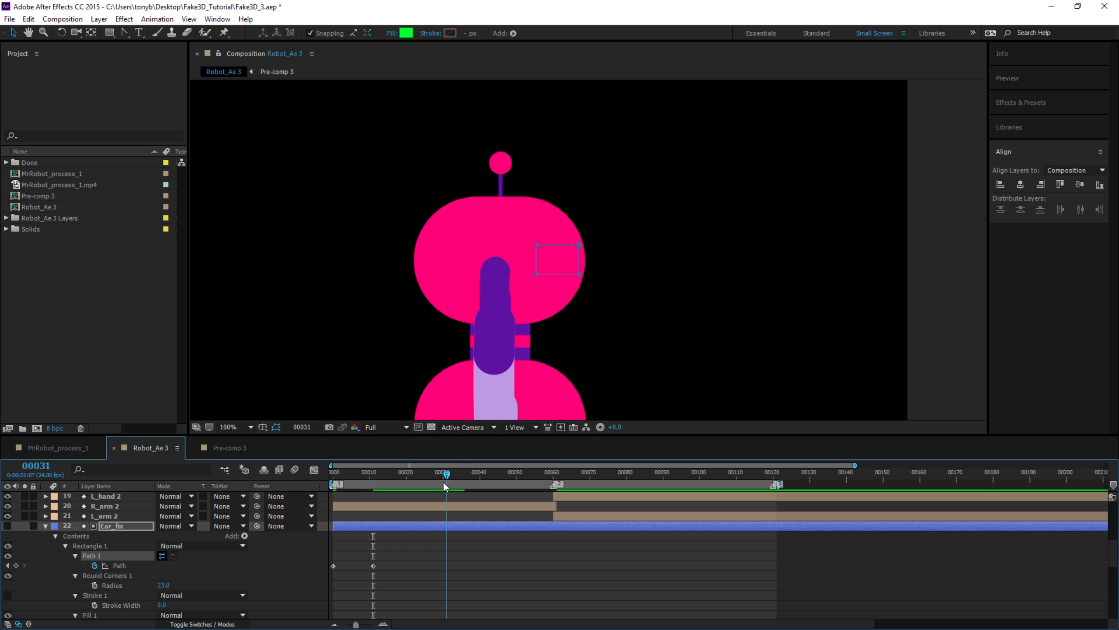
pyautogui.moveTo(554, 273); pyautogui.dragTo(523, 273)
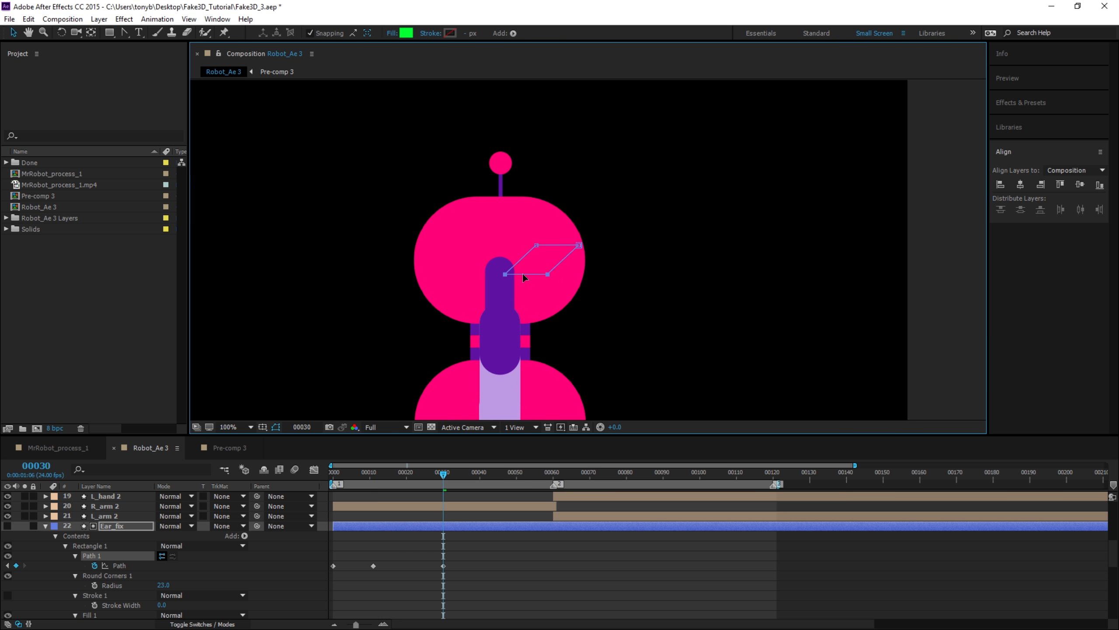
pyautogui.hotkey('ctrl', 'z')
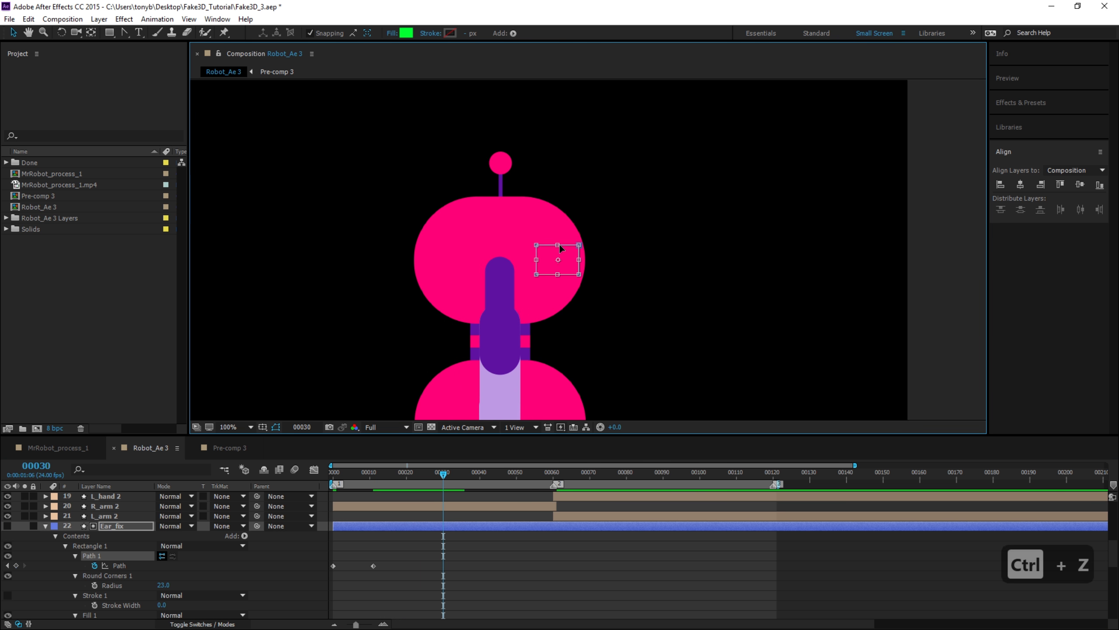
pyautogui.moveTo(560, 245); pyautogui.dragTo(508, 250)
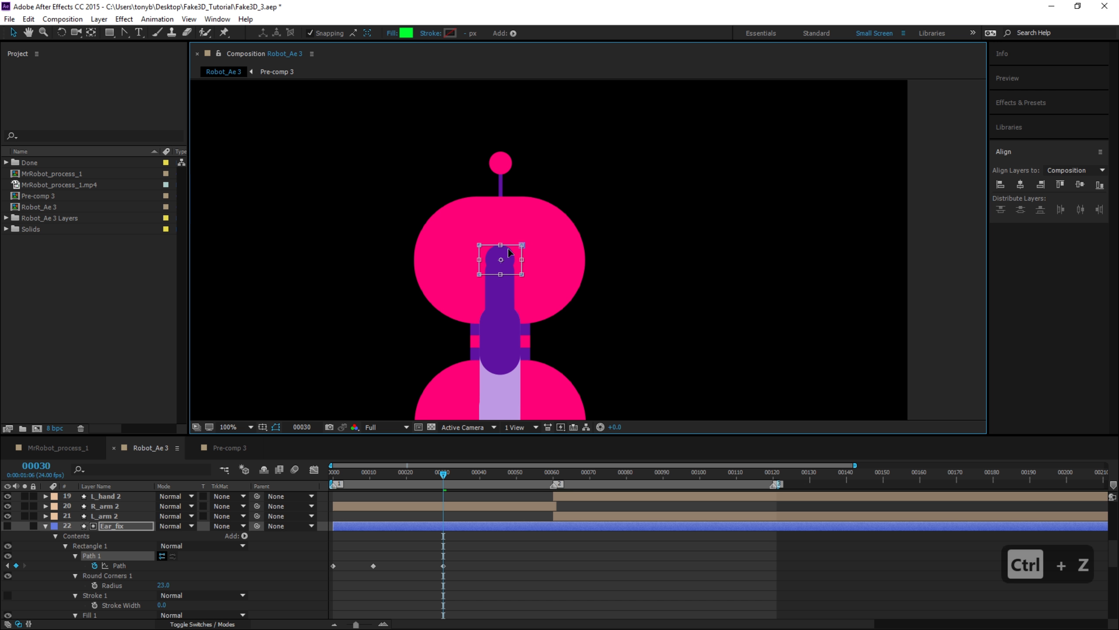
# Move the Ear_fix rectangle over the ear at the head's left-hand edge and place that path keyframe at frame 53.
pyautogui.moveTo(442, 474); pyautogui.dragTo(535, 475)
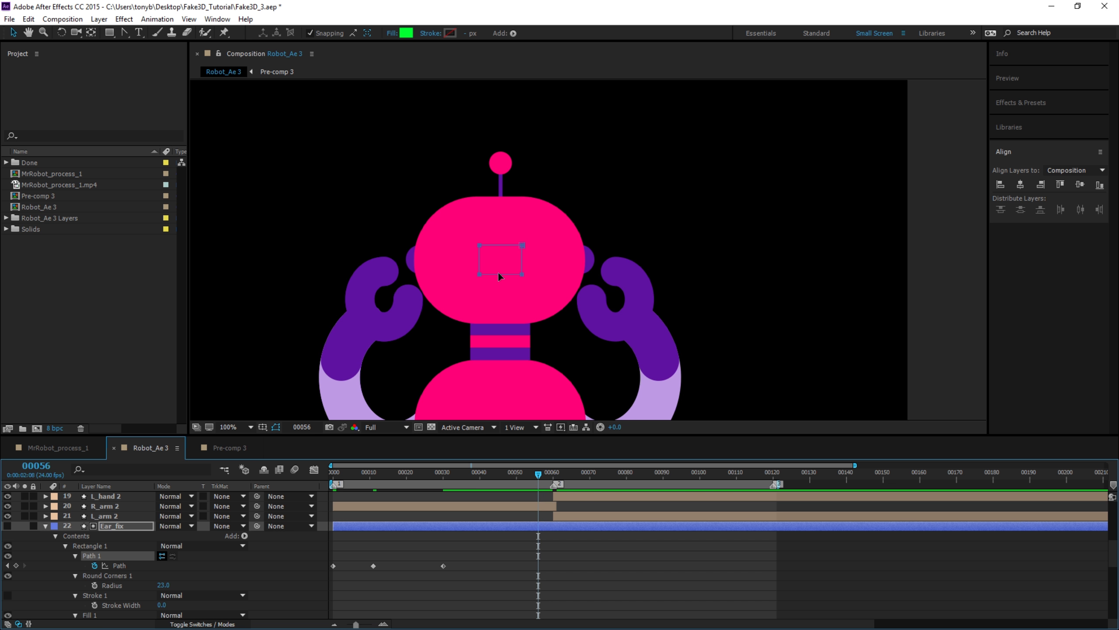
pyautogui.moveTo(499, 274); pyautogui.dragTo(481, 273)
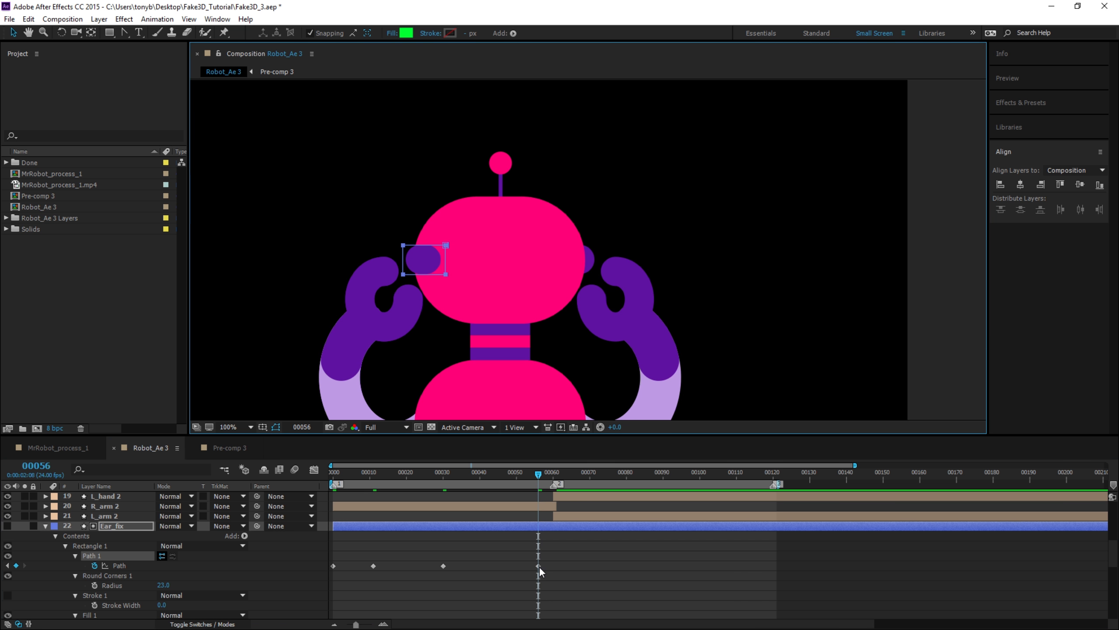
pyautogui.moveTo(538, 565); pyautogui.dragTo(527, 566)
pyautogui.click(527, 470)
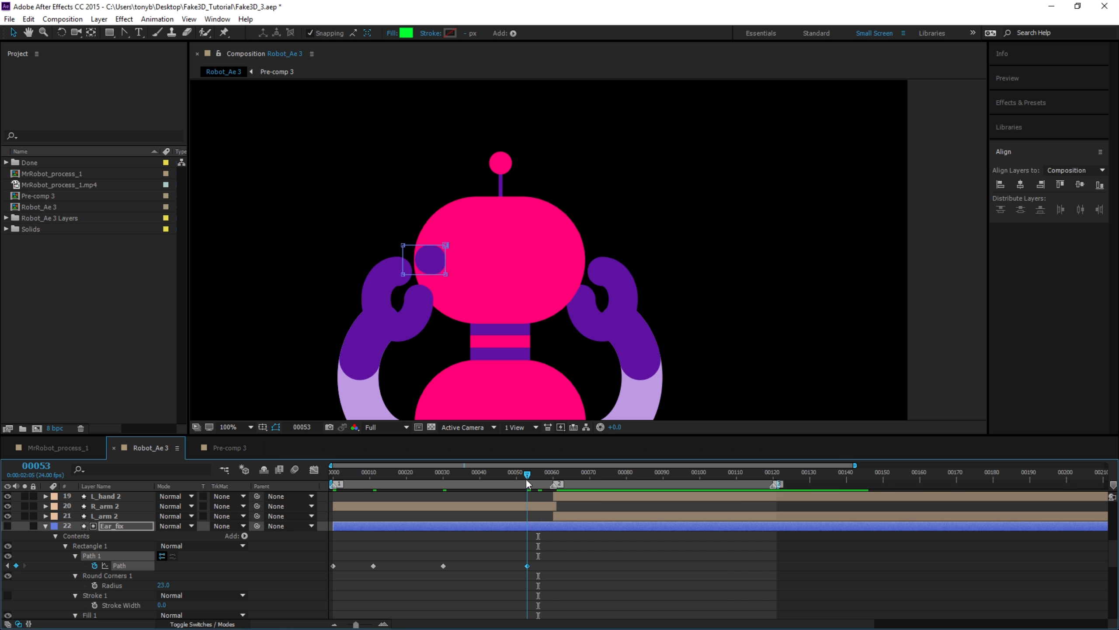
pyautogui.click(430, 273)
pyautogui.hotkey('ctrl', 'z')
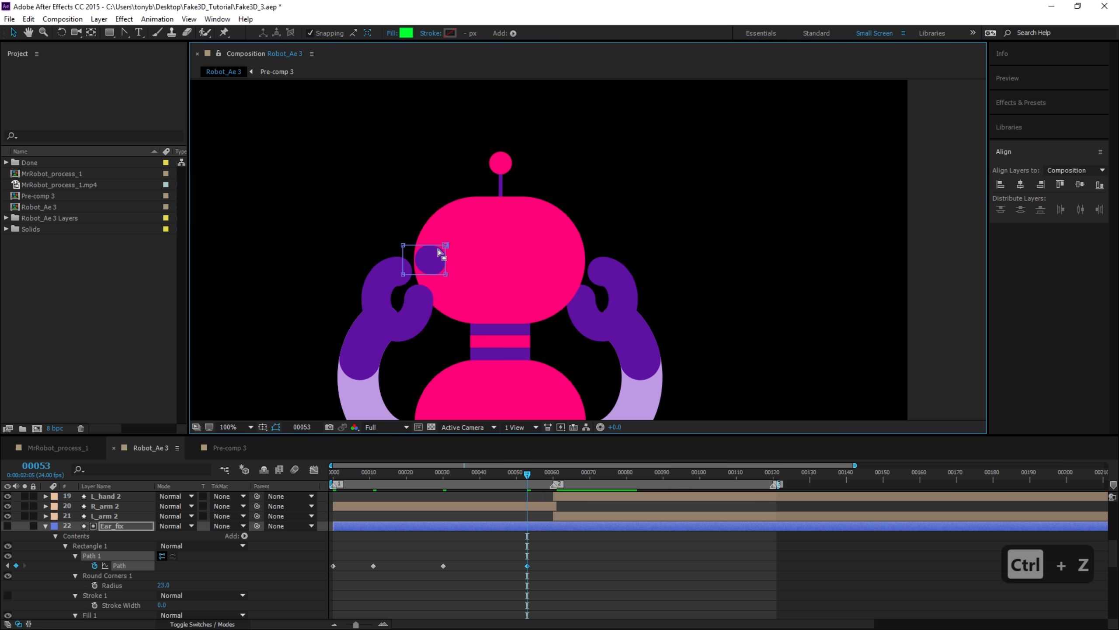
pyautogui.moveTo(436, 249); pyautogui.dragTo(441, 249)
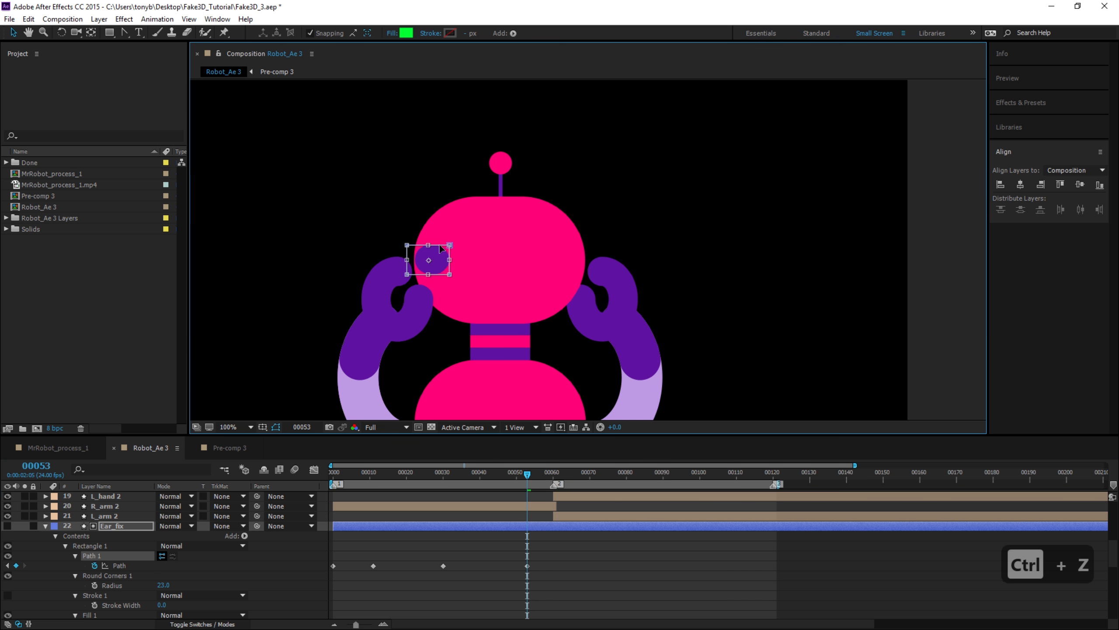
# At frame 60, move the Ear_fix rectangle over the left-hand ear and narrow it to the part outside the head.
pyautogui.moveTo(528, 474); pyautogui.dragTo(552, 478)
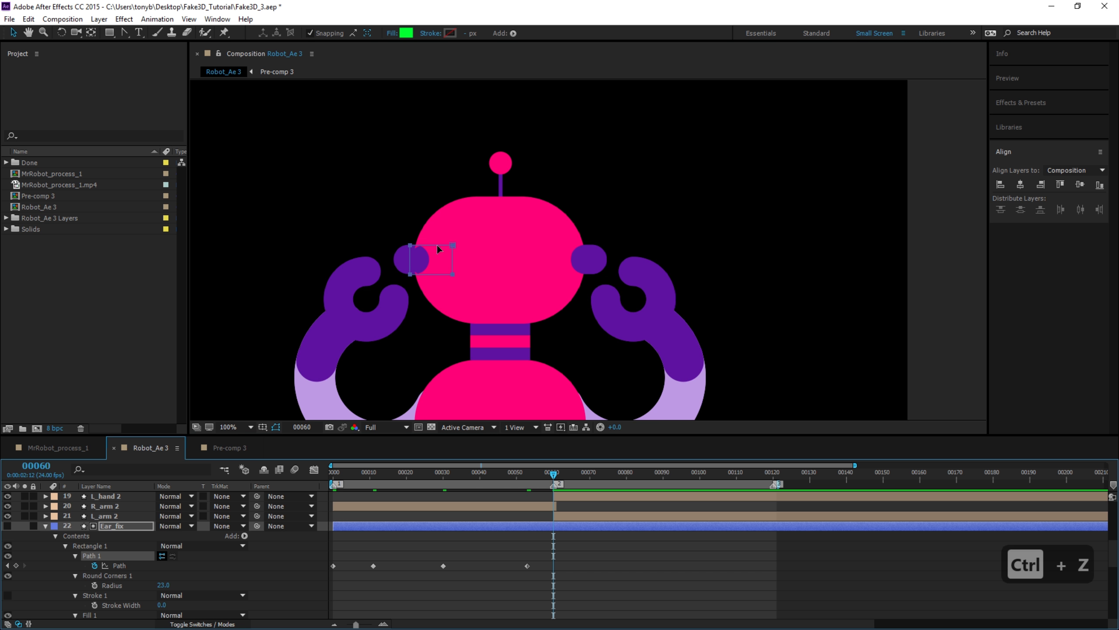
pyautogui.moveTo(439, 250); pyautogui.dragTo(419, 248)
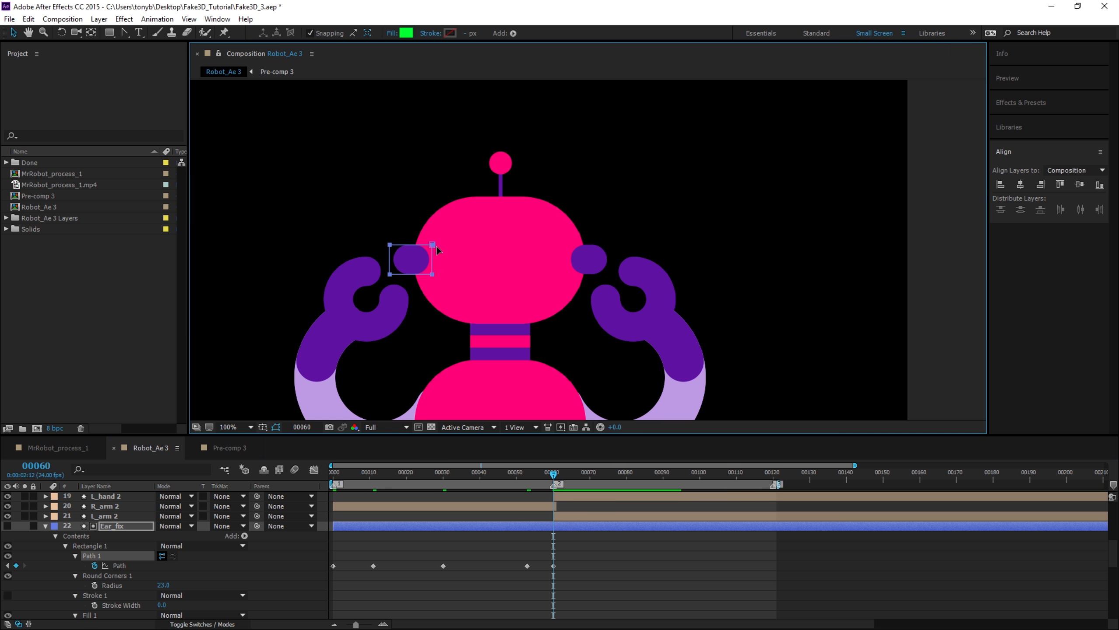
pyautogui.moveTo(432, 274); pyautogui.dragTo(424, 273)
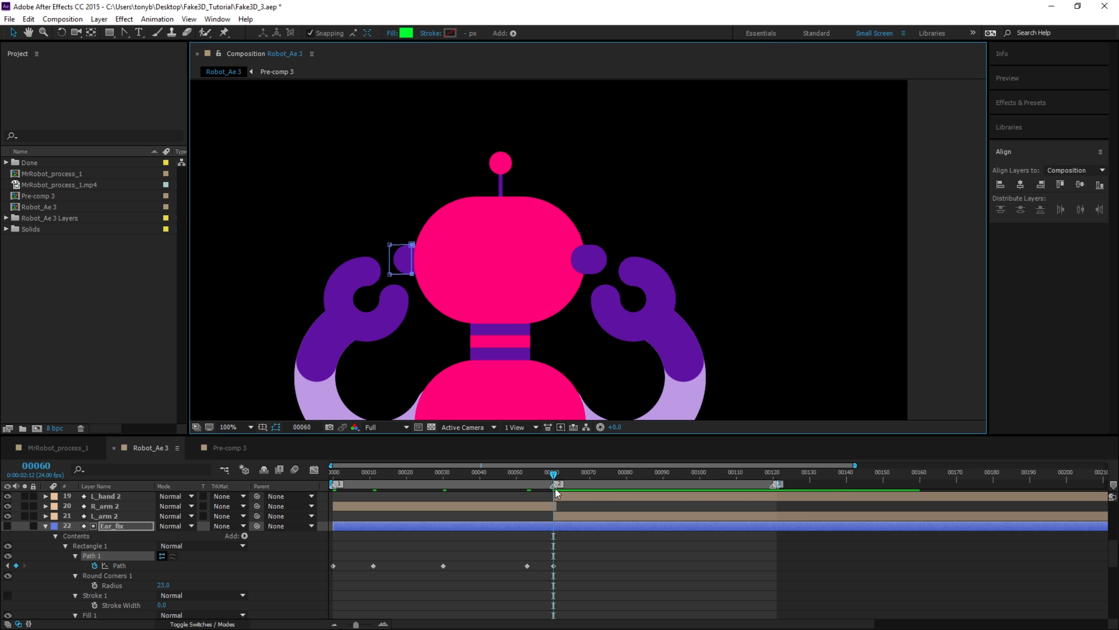
# Duplicate Ear_fix at frame 0 and place Ear_fix 2 directly above L_ear 2 in the layer stack.
pyautogui.moveTo(554, 478); pyautogui.dragTo(139, 531)
pyautogui.click(45, 526)
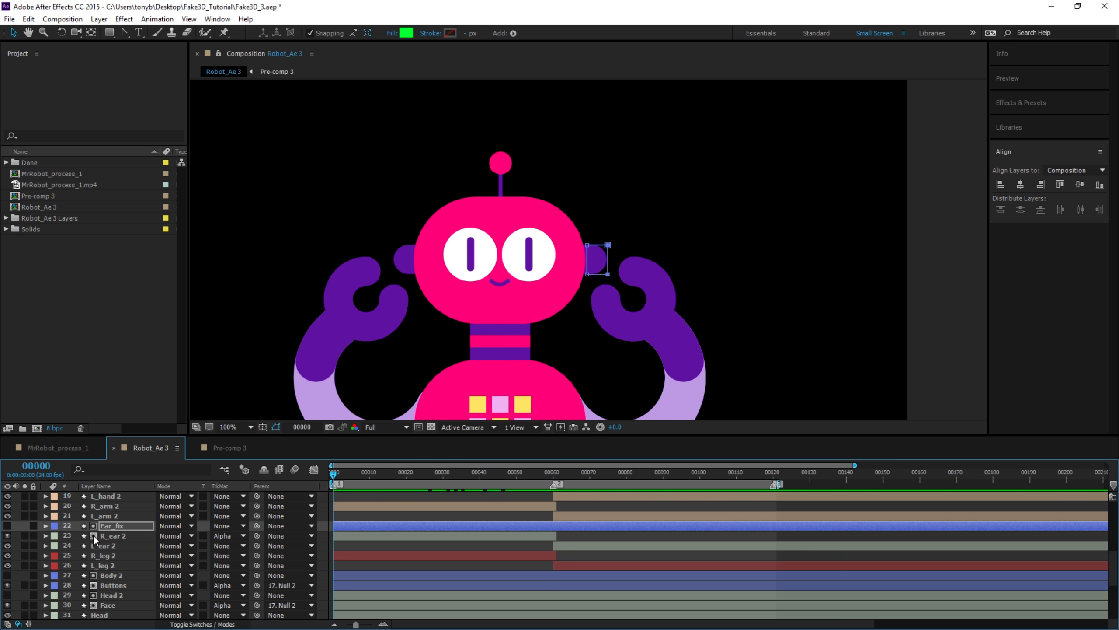
pyautogui.press('Return')
pyautogui.hotkey('ctrl', 'd')
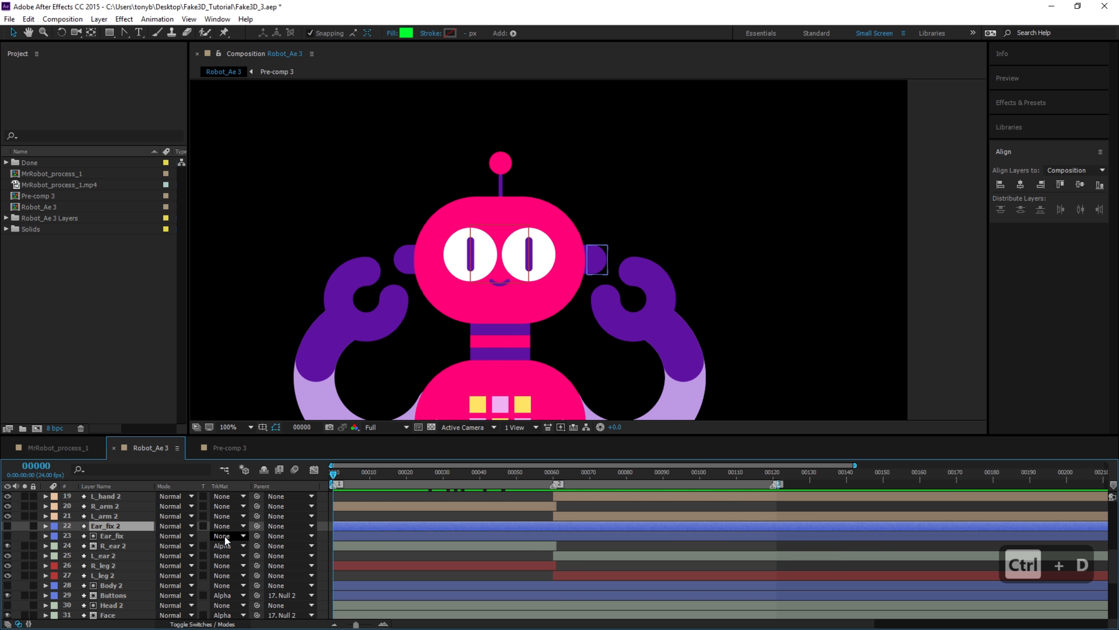
pyautogui.hotkey('ctrl', '[')
pyautogui.hotkey('ctrl', '[')
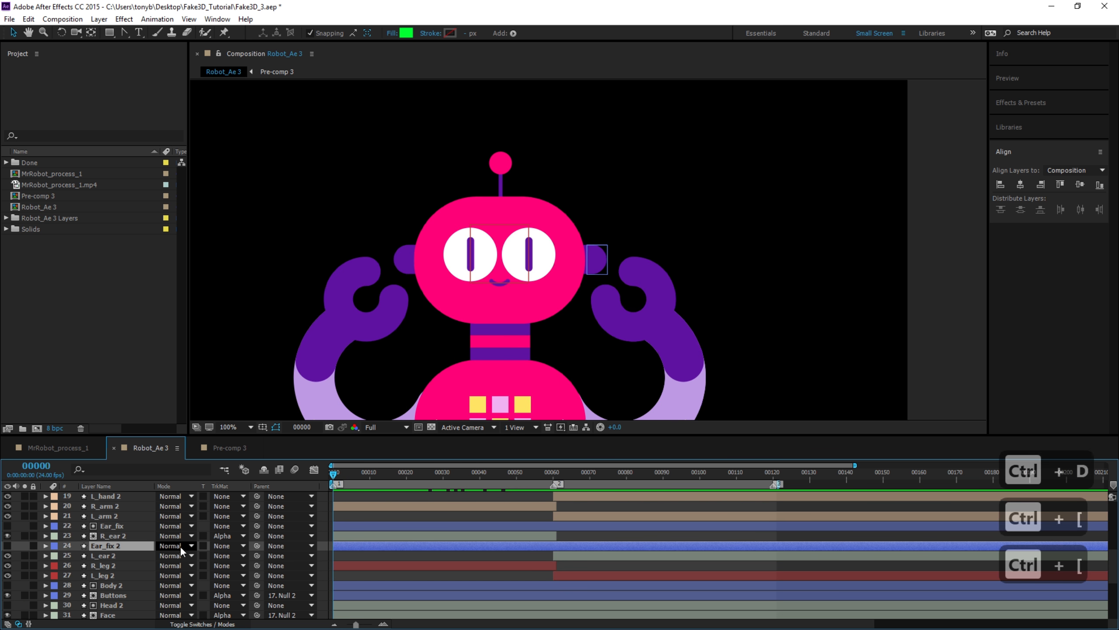
# Reveal Ear_fix 2's path keyframes and shift the layer in time so it and its keyframes start at frame 60.
pyautogui.press('u')
pyautogui.click(333, 555)
pyautogui.moveTo(587, 273); pyautogui.dragTo(393, 274)
pyautogui.moveTo(333, 474); pyautogui.dragTo(368, 478)
pyautogui.moveTo(549, 274); pyautogui.dragTo(423, 275)
pyautogui.moveTo(374, 474); pyautogui.dragTo(322, 479)
pyautogui.moveTo(405, 546); pyautogui.dragTo(626, 545)
pyautogui.moveTo(546, 474); pyautogui.dragTo(773, 485)
pyautogui.click(562, 565)
# Delete all of Ear_fix 2's path keyframes after the one at frame 60.
pyautogui.click(774, 556)
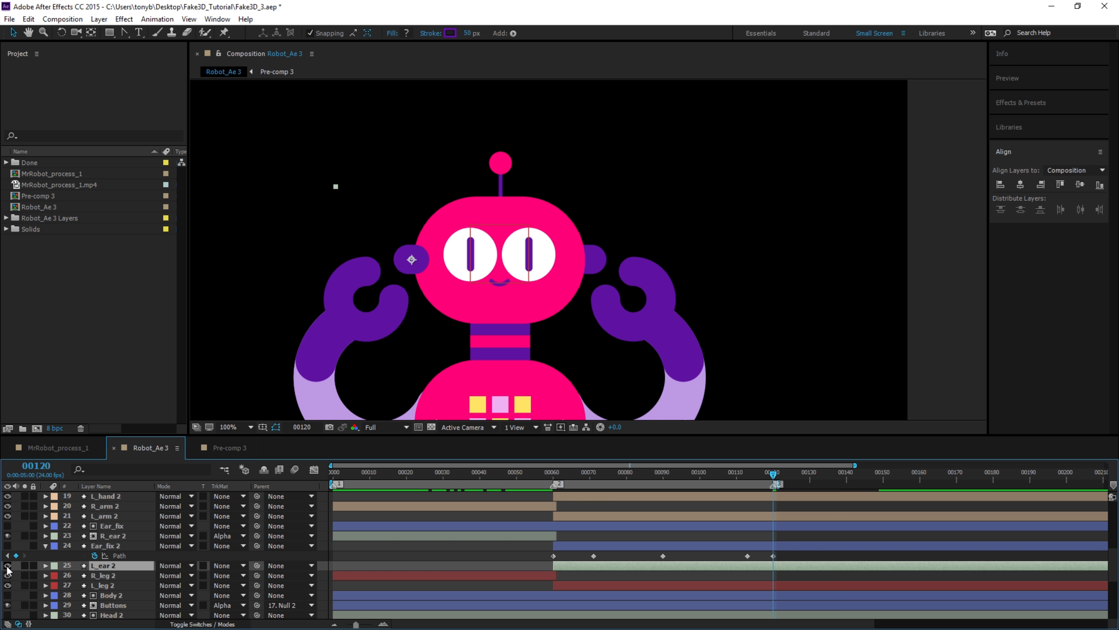
pyautogui.press('.')
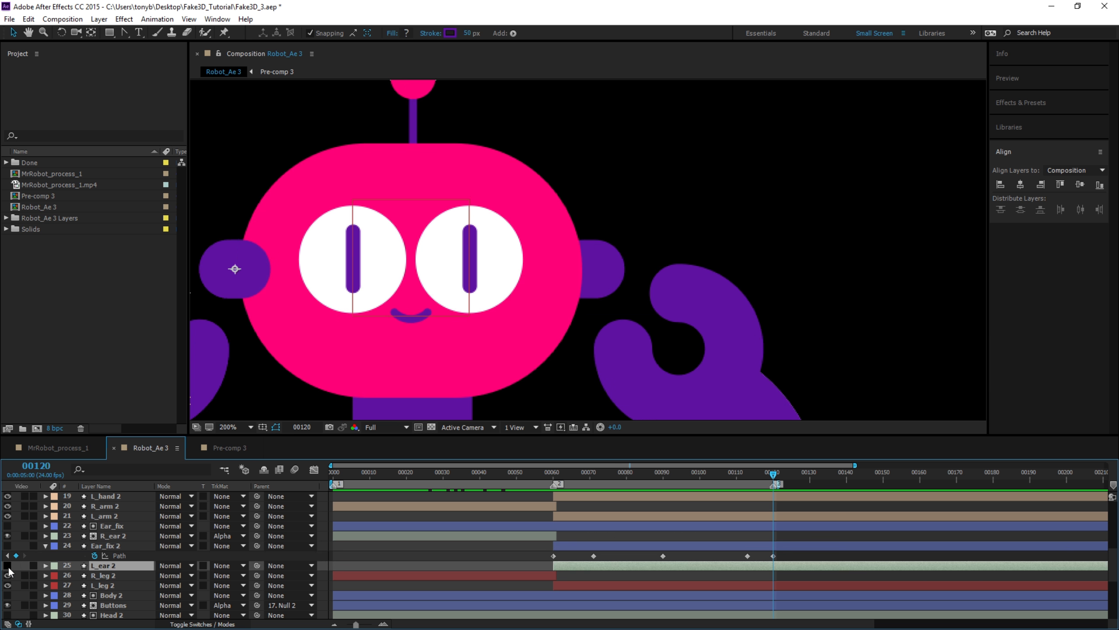
pyautogui.press('v')
pyautogui.moveTo(778, 553); pyautogui.dragTo(595, 556)
pyautogui.press('Delete')
# Check Ear_fix 2's position over the ear at frame 60, and set L_ear 2's track matte to Alpha with it.
pyautogui.click(559, 474)
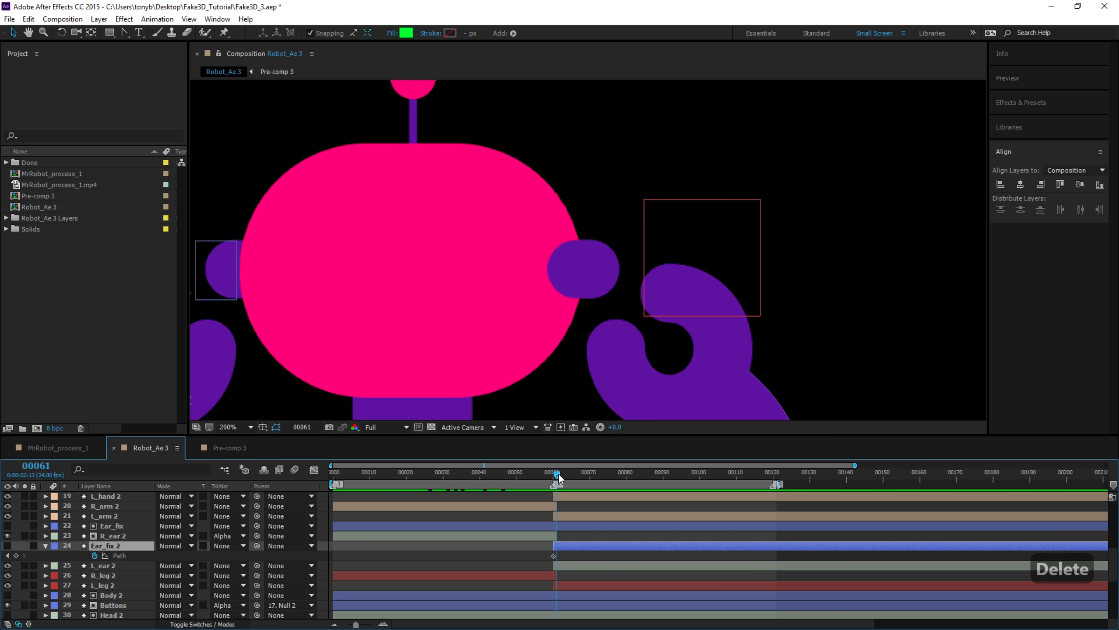
pyautogui.click(7, 545)
pyautogui.click(17, 565)
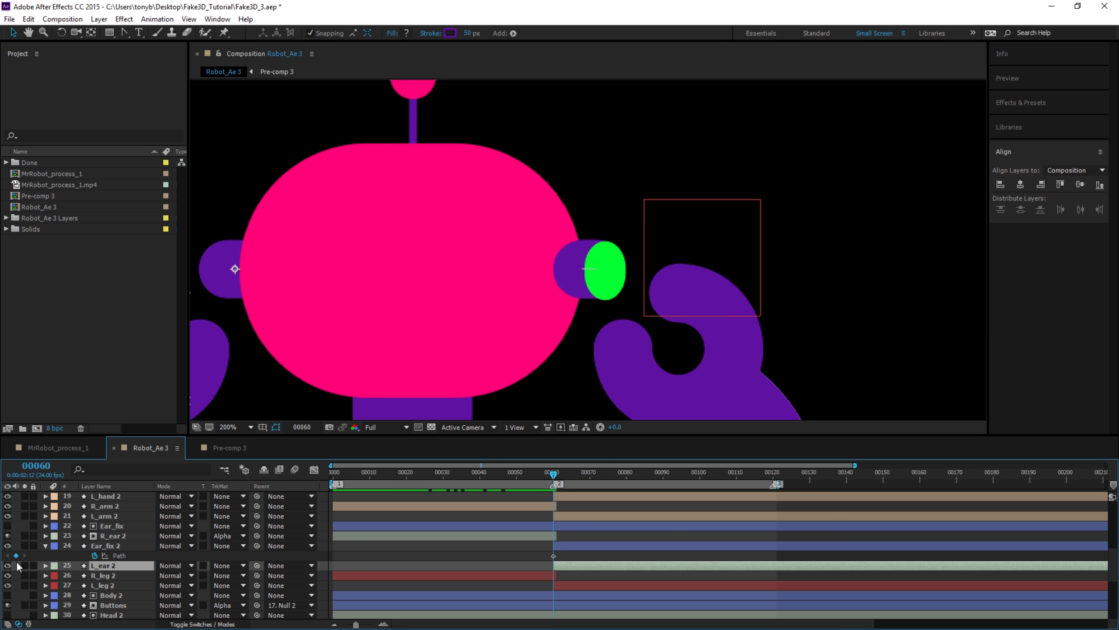
pyautogui.click(109, 546)
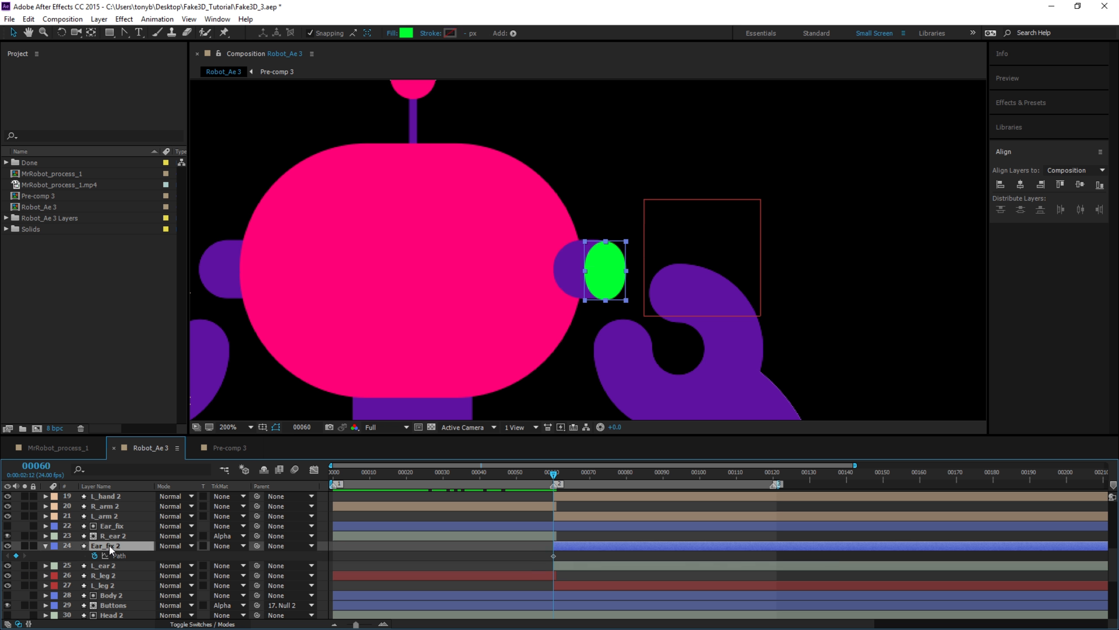
pyautogui.click(553, 557)
pyautogui.click(228, 565)
pyautogui.click(245, 515)
pyautogui.click(579, 472)
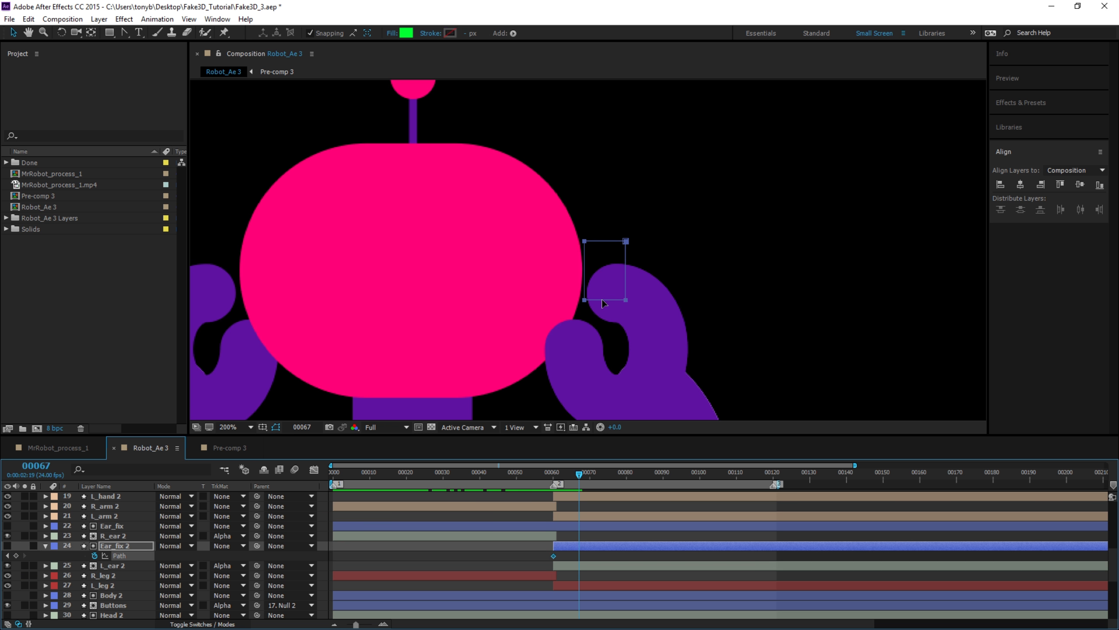
# Reshape the Ear_fix 2 path at frame 67 so it surrounds the ear on the head's right edge.
pyautogui.doubleClick(602, 300)
pyautogui.moveTo(602, 300); pyautogui.dragTo(509, 270)
pyautogui.doubleClick(582, 348)
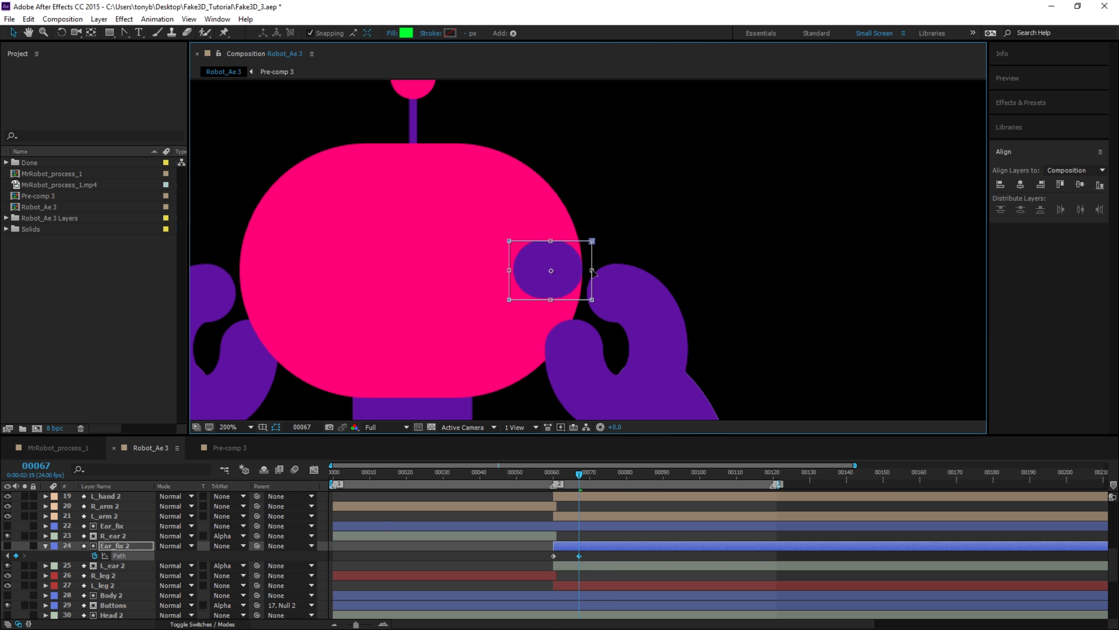
pyautogui.hotkey('ctrl', 'z')
pyautogui.hotkey('ctrl', 'z')
pyautogui.moveTo(578, 266); pyautogui.dragTo(587, 299)
pyautogui.click(589, 556)
pyautogui.press('Delete')
pyautogui.click(591, 227)
pyautogui.hotkey('ctrl', 'z')
pyautogui.click(594, 237)
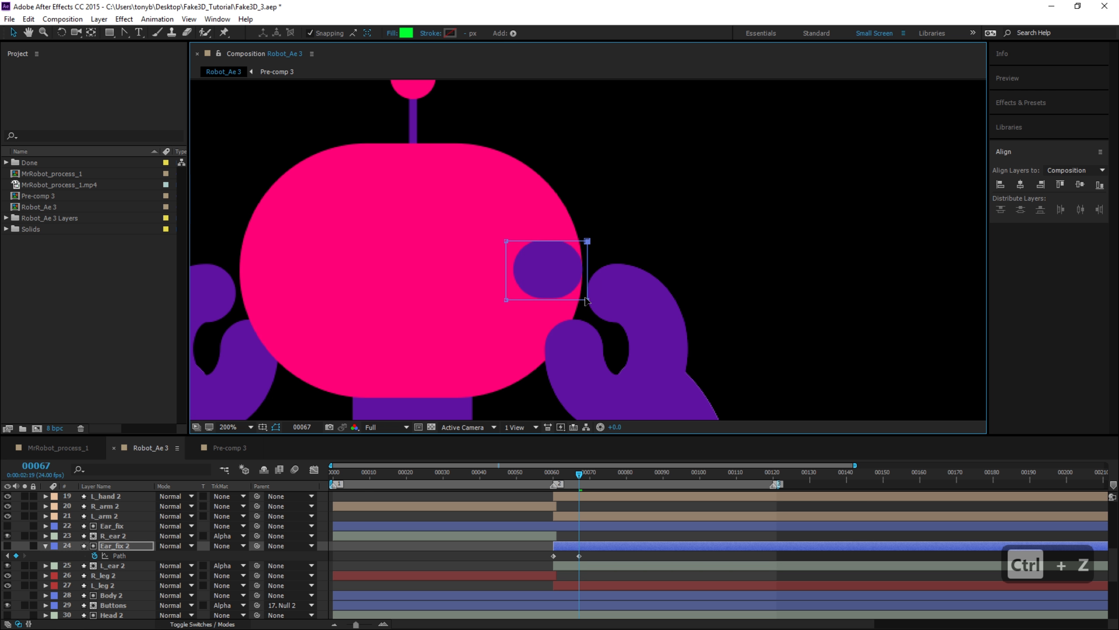
# Keyframe the Ear_fix 2 path at frame 90, moved over the ear at the middle of the head.
pyautogui.moveTo(579, 474); pyautogui.dragTo(663, 478)
pyautogui.moveTo(573, 300); pyautogui.dragTo(543, 300)
pyautogui.hotkey('ctrl', 'z')
pyautogui.moveTo(608, 228); pyautogui.dragTo(501, 302)
pyautogui.moveTo(513, 300); pyautogui.dragTo(379, 300)
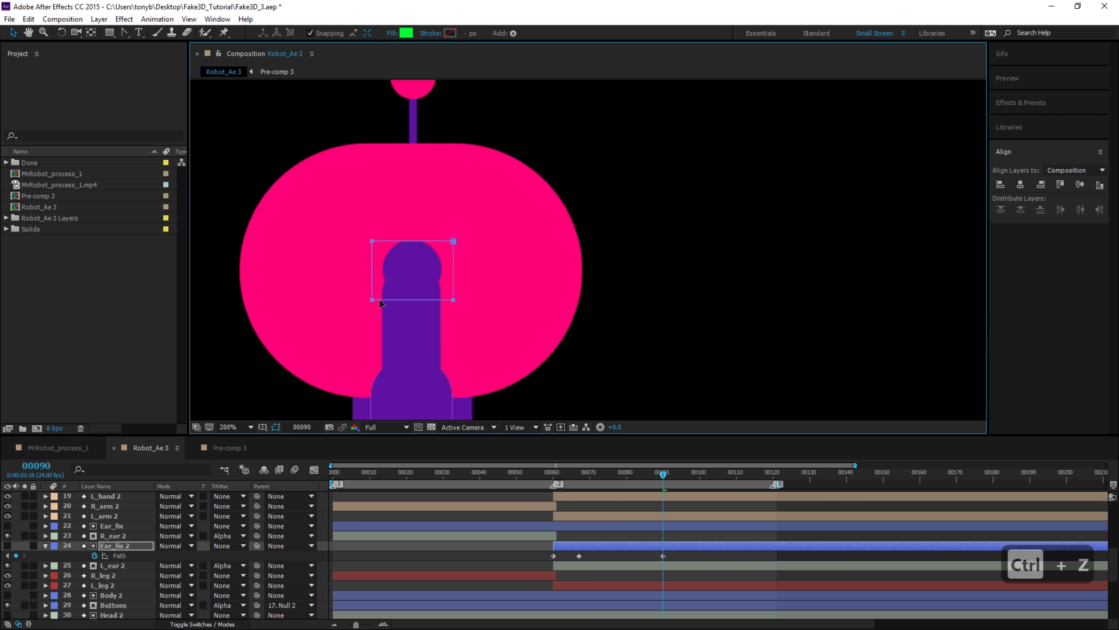
# Keyframe the Ear_fix 2 path at frames 110 and 120, following the ear out past the head's left edge.
pyautogui.moveTo(665, 477); pyautogui.dragTo(736, 478)
pyautogui.moveTo(390, 300); pyautogui.dragTo(269, 301)
pyautogui.moveTo(736, 475); pyautogui.dragTo(773, 475)
pyautogui.moveTo(284, 241); pyautogui.dragTo(264, 306)
pyautogui.moveTo(278, 300); pyautogui.dragTo(237, 300)
# Preview the robot's turn animation, then return to frame 0 and check the whole figure.
pyautogui.moveTo(773, 474); pyautogui.dragTo(759, 475)
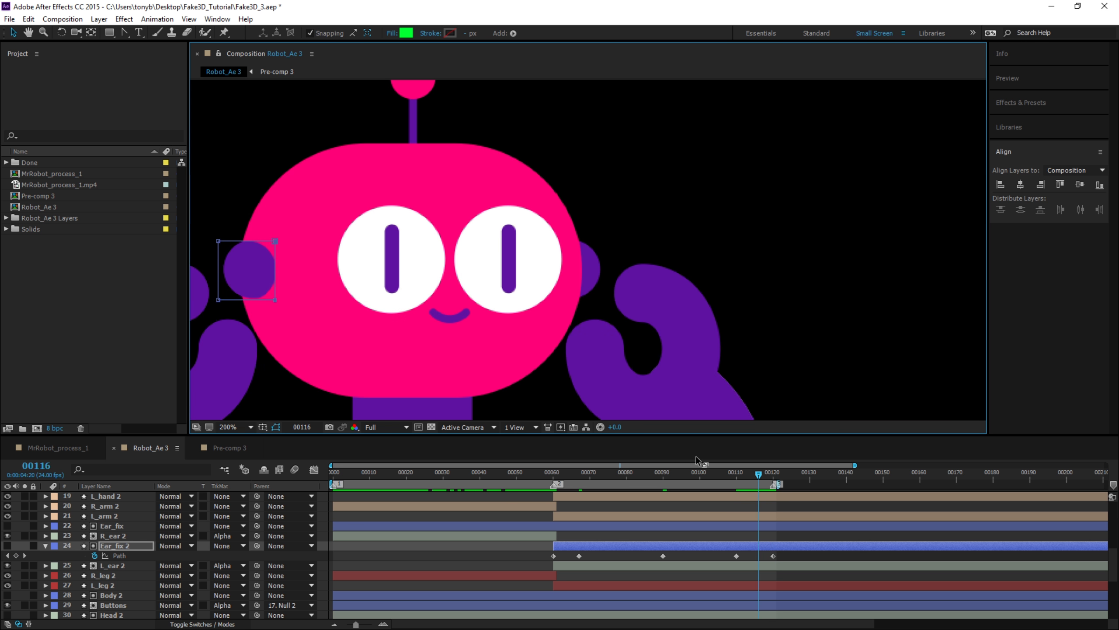
pyautogui.press('space')
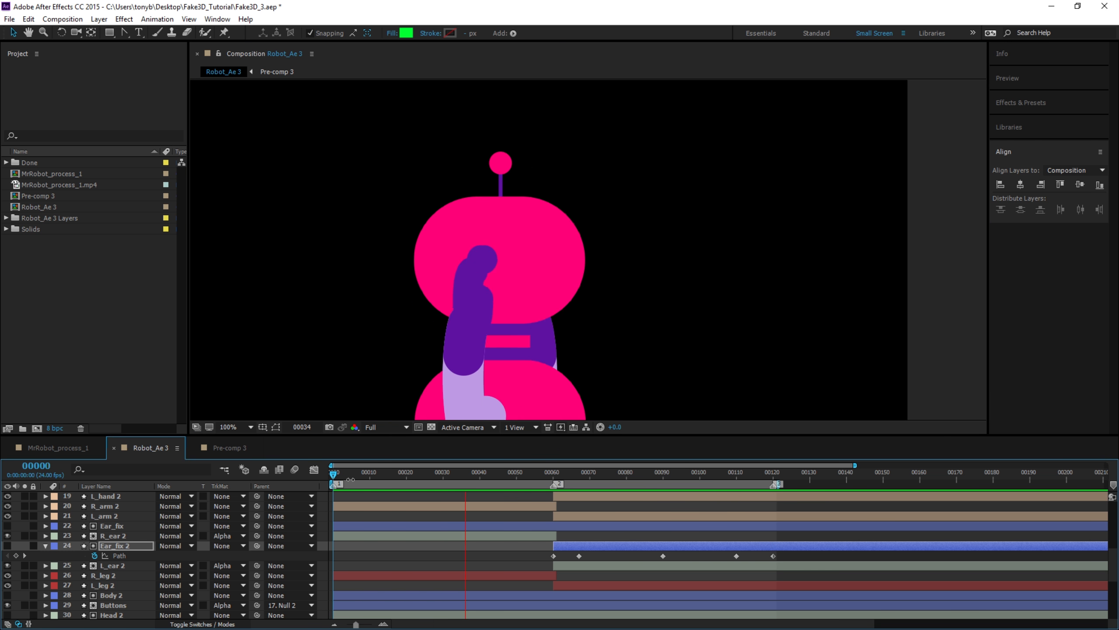
pyautogui.click(336, 473)
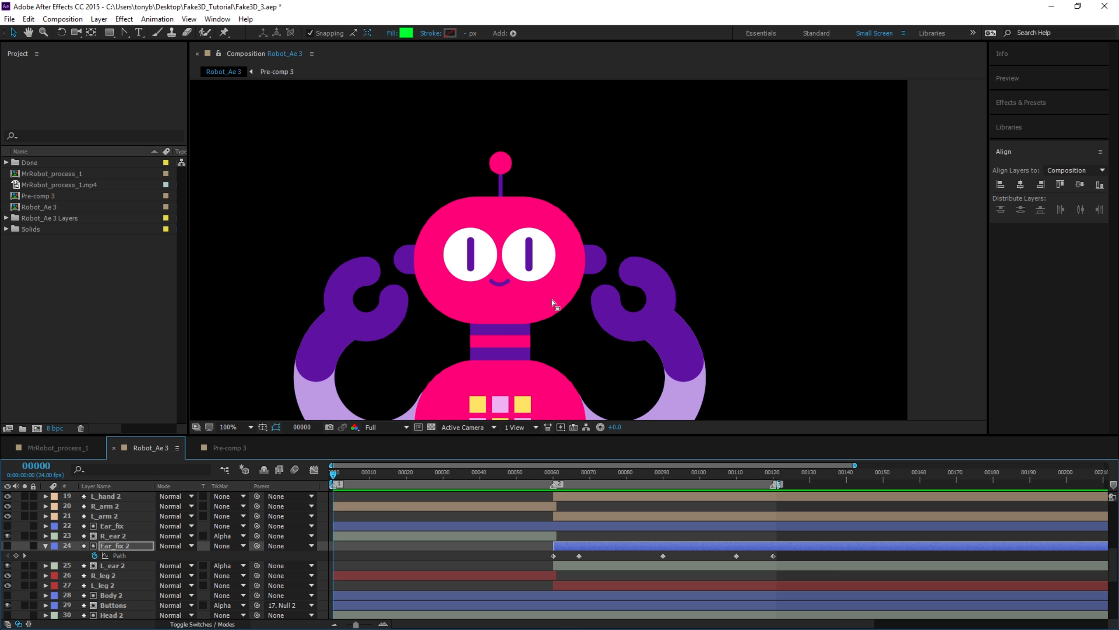
pyautogui.press(',')
pyautogui.press(',')
pyautogui.press('space')
pyautogui.moveTo(571, 325); pyautogui.dragTo(582, 246)
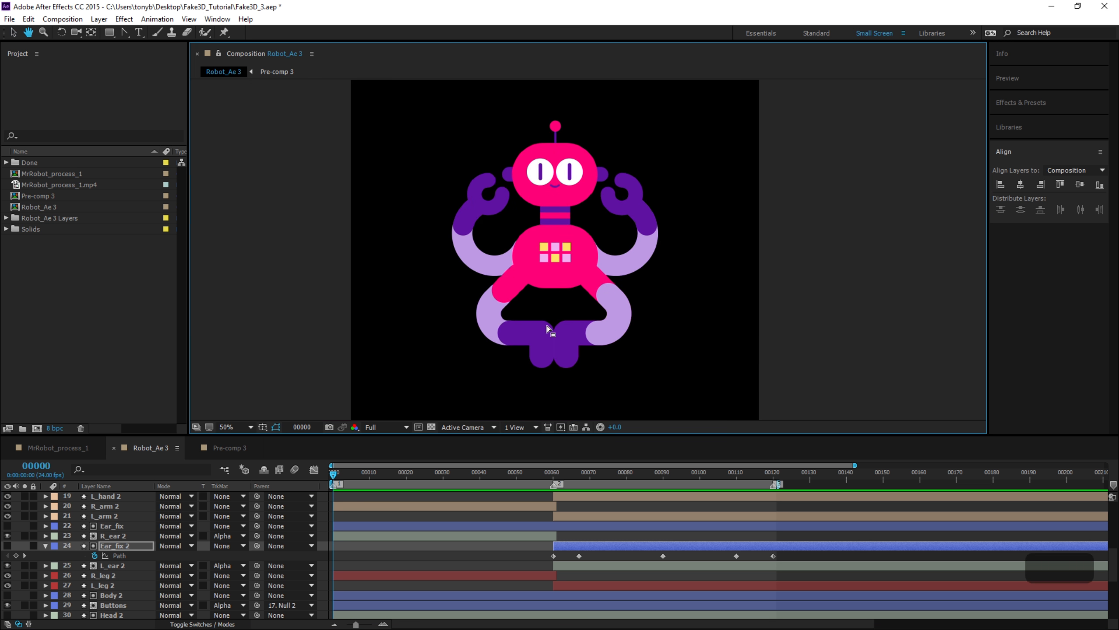
# Collapse the Ear_fix 2 layer and add an Inner Shadow layer style to the Body layer.
pyautogui.click(45, 546)
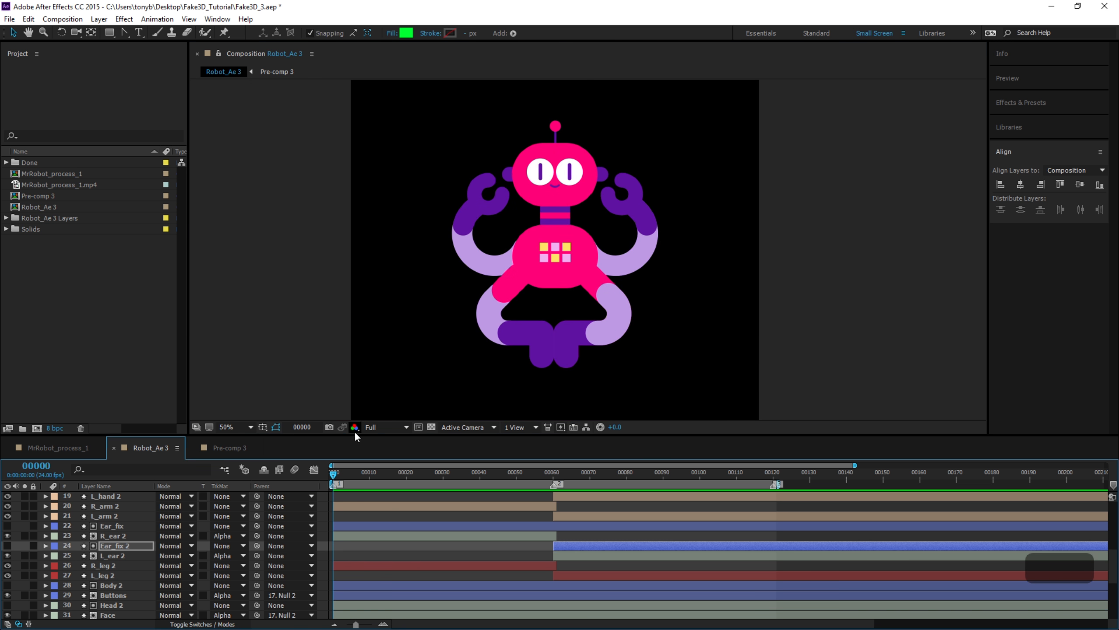
pyautogui.moveTo(351, 434)
pyautogui.mouseDown()
pyautogui.moveTo(352, 337)
pyautogui.moveTo(342, 417)
pyautogui.mouseUp()
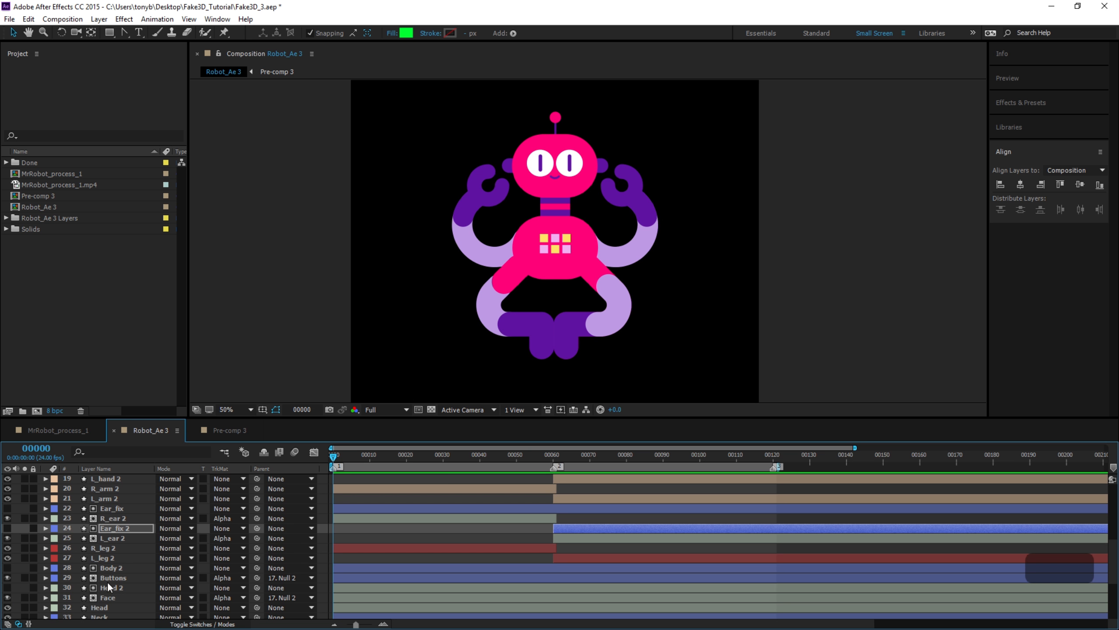
pyautogui.scroll(-1, 118, 569)
pyautogui.scroll(-2, 124, 570)
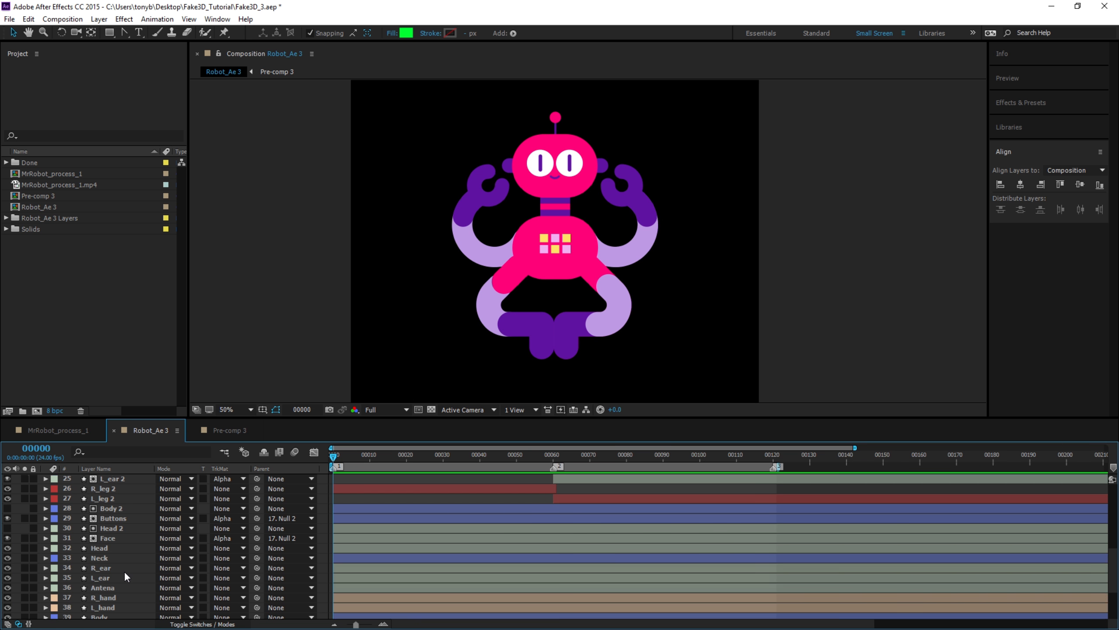
pyautogui.click(103, 588)
pyautogui.rightClick(114, 589)
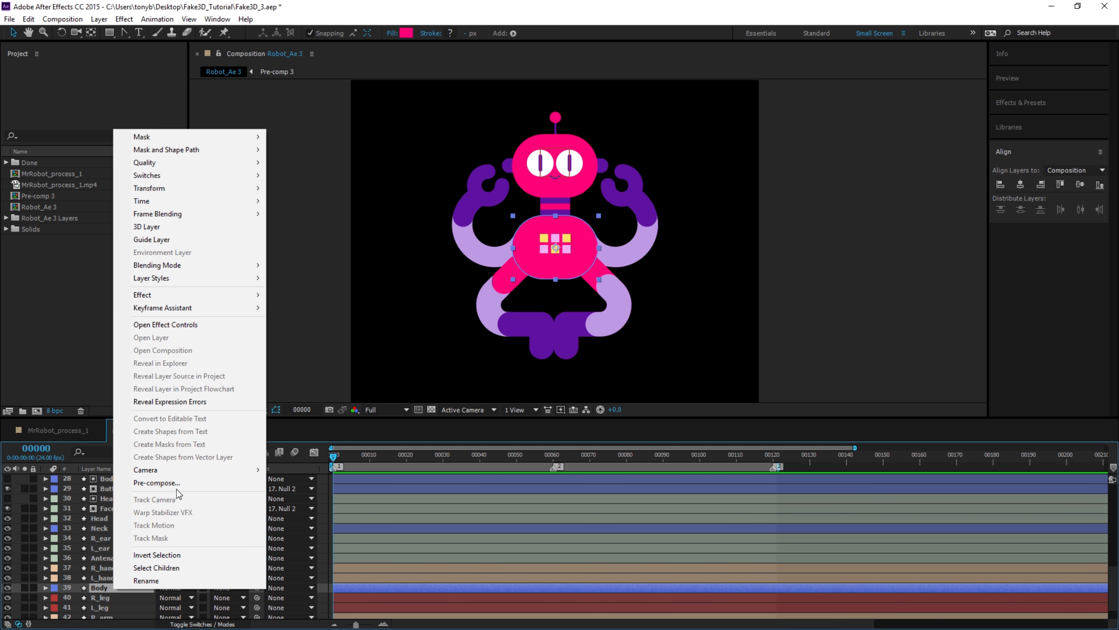
pyautogui.moveTo(193, 276)
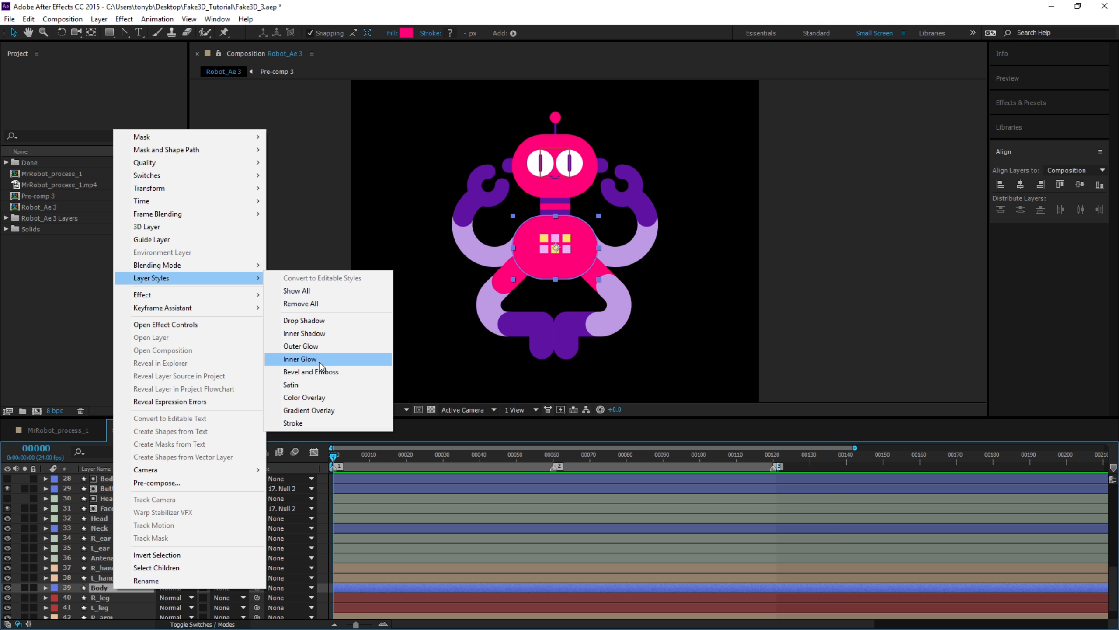
pyautogui.click(323, 334)
pyautogui.press('.')
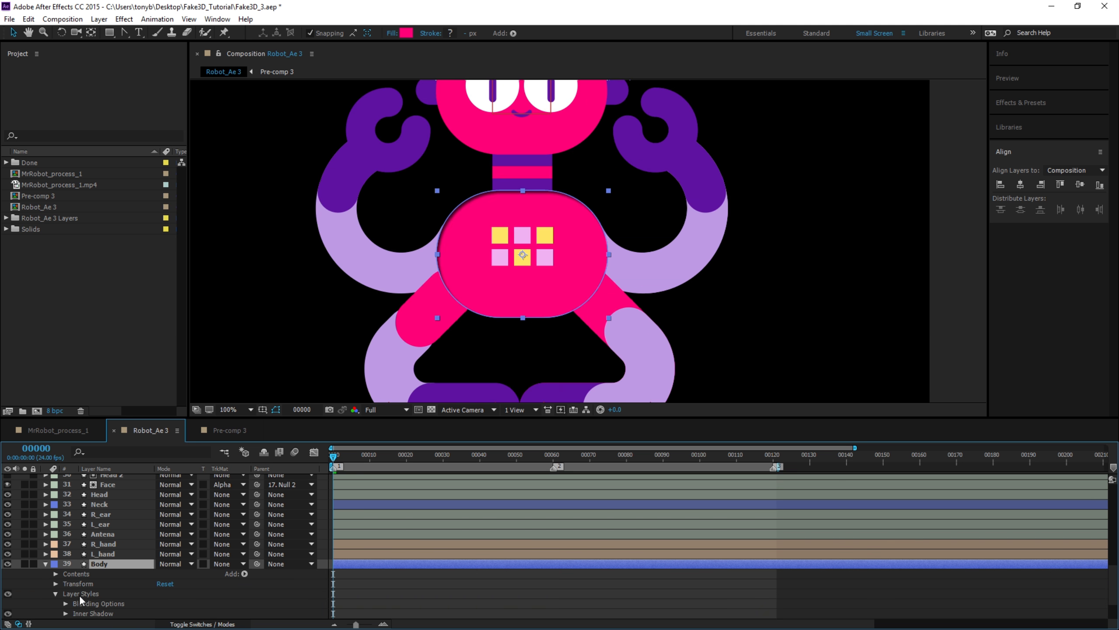
# Set the Body's Inner Shadow blend mode to Normal and sample its color from a yellow chest button.
pyautogui.scroll(-1, 98, 588)
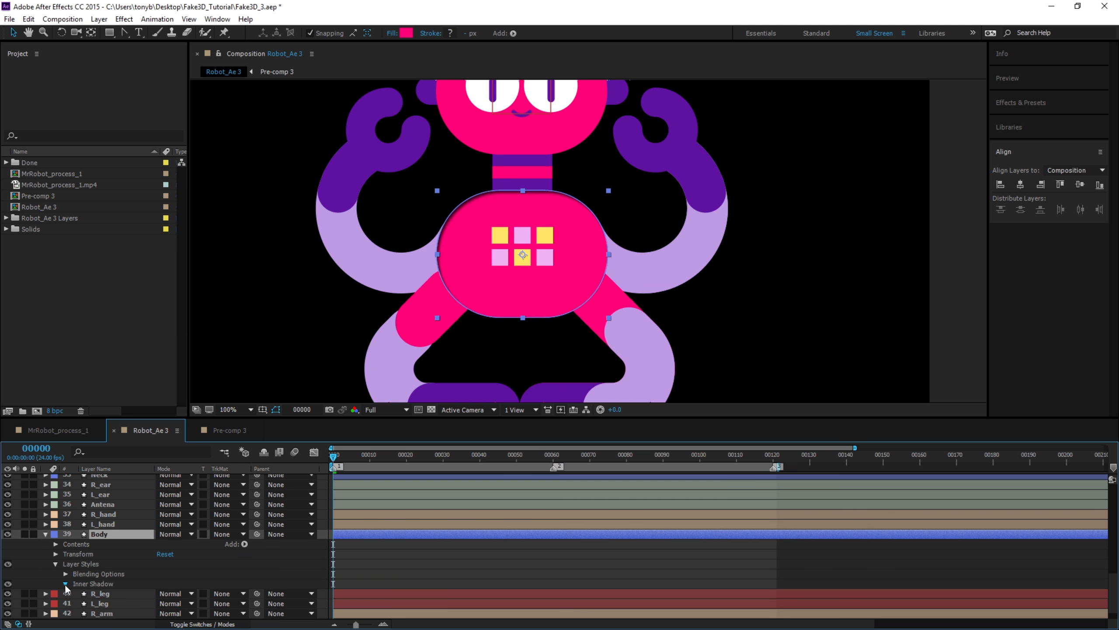
pyautogui.click(65, 584)
pyautogui.click(174, 534)
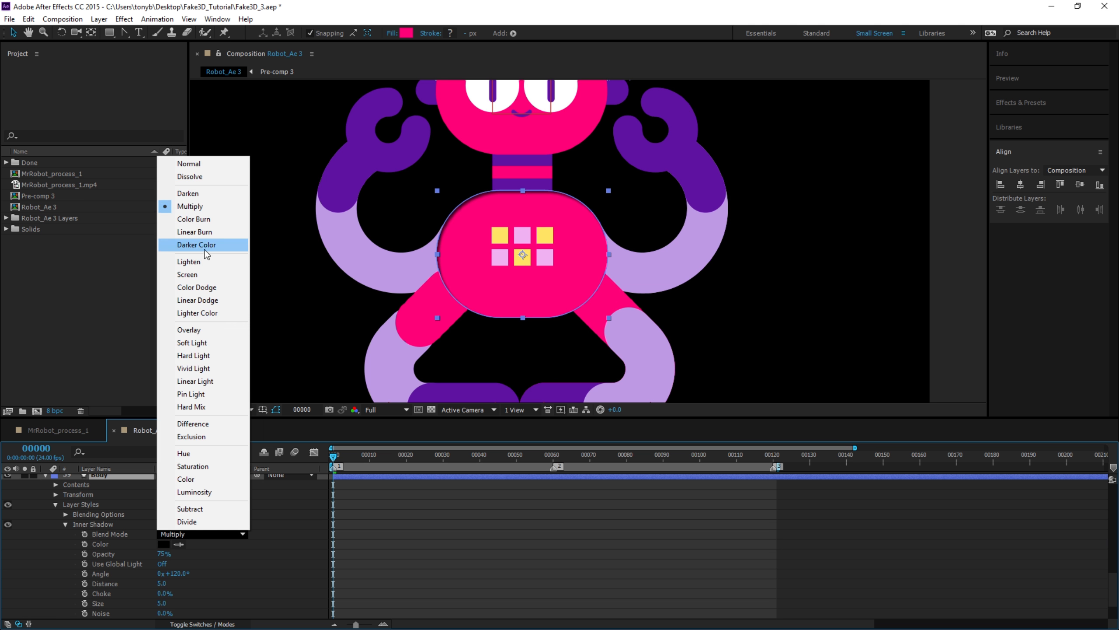
pyautogui.click(201, 167)
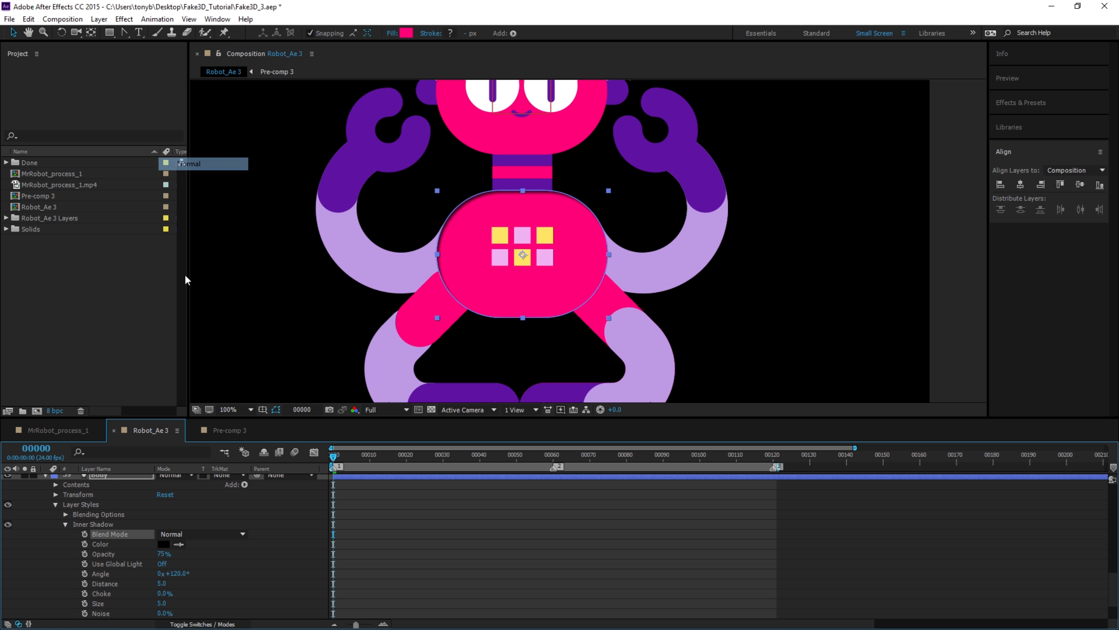
pyautogui.click(163, 544)
pyautogui.click(745, 388)
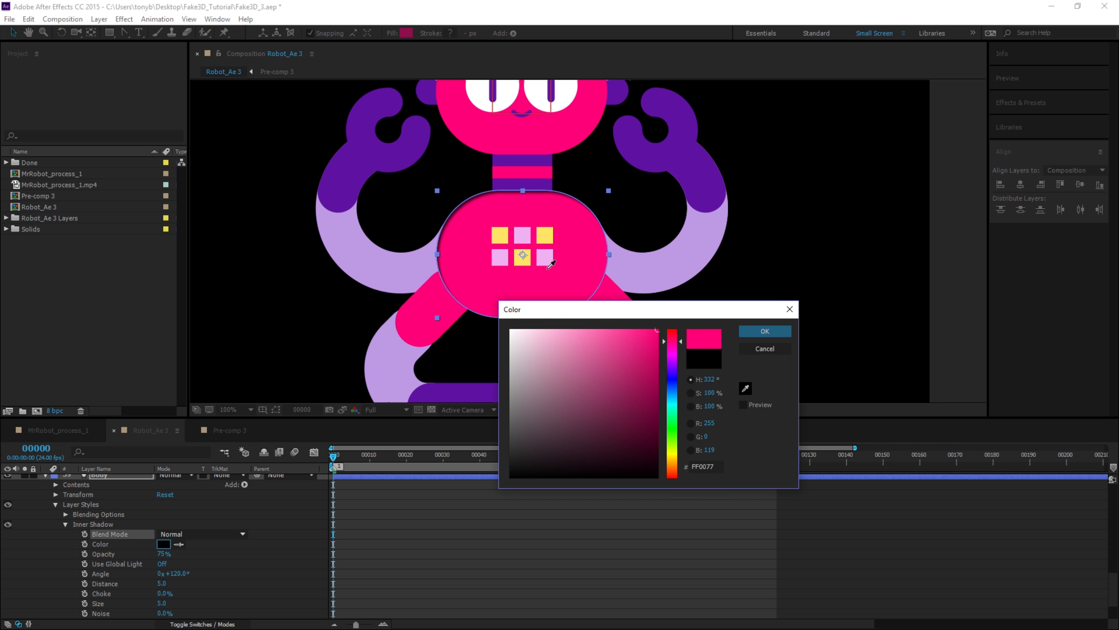
pyautogui.click(499, 238)
pyautogui.click(765, 331)
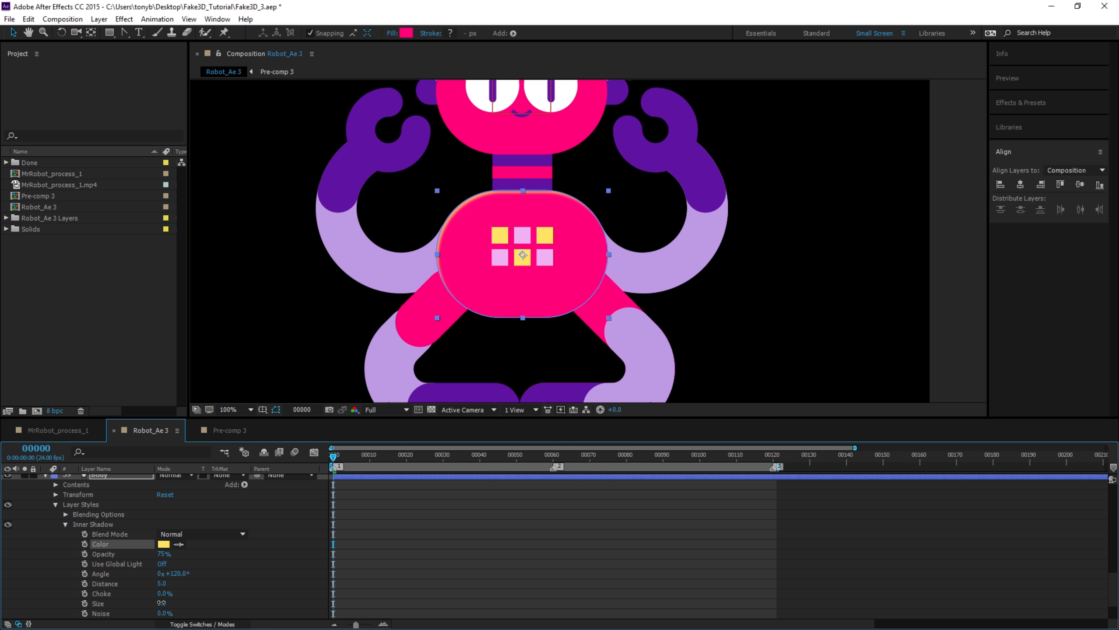
# Set the Body's Inner Shadow to size 37, opacity 100%, angle 90°, distance 17 and noise 13%.
pyautogui.moveTo(162, 602); pyautogui.dragTo(175, 598)
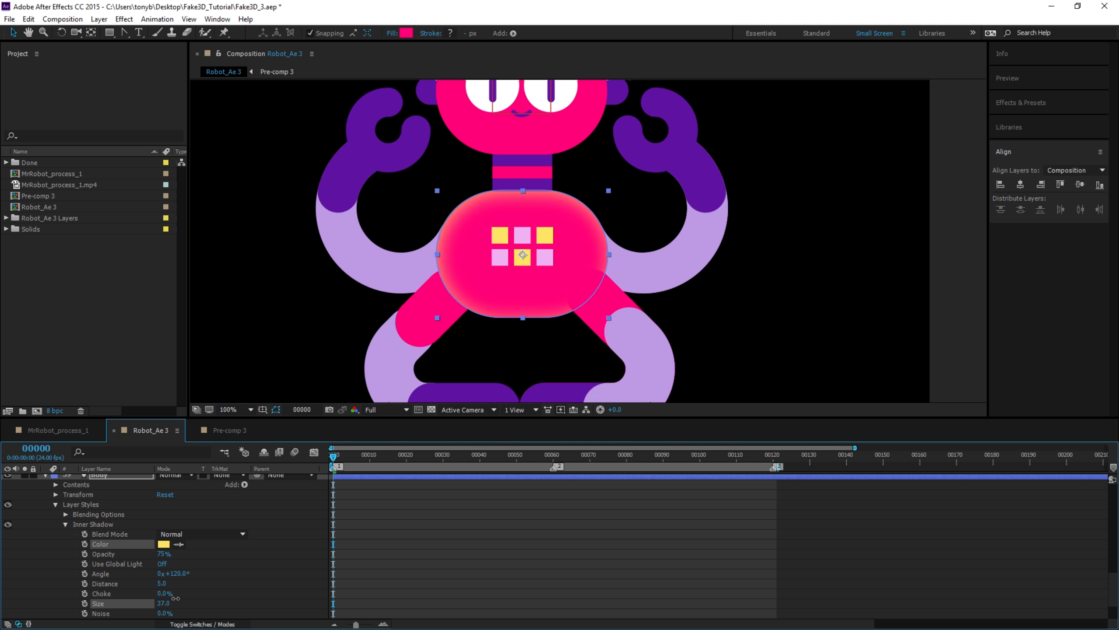
pyautogui.moveTo(161, 554); pyautogui.dragTo(181, 578)
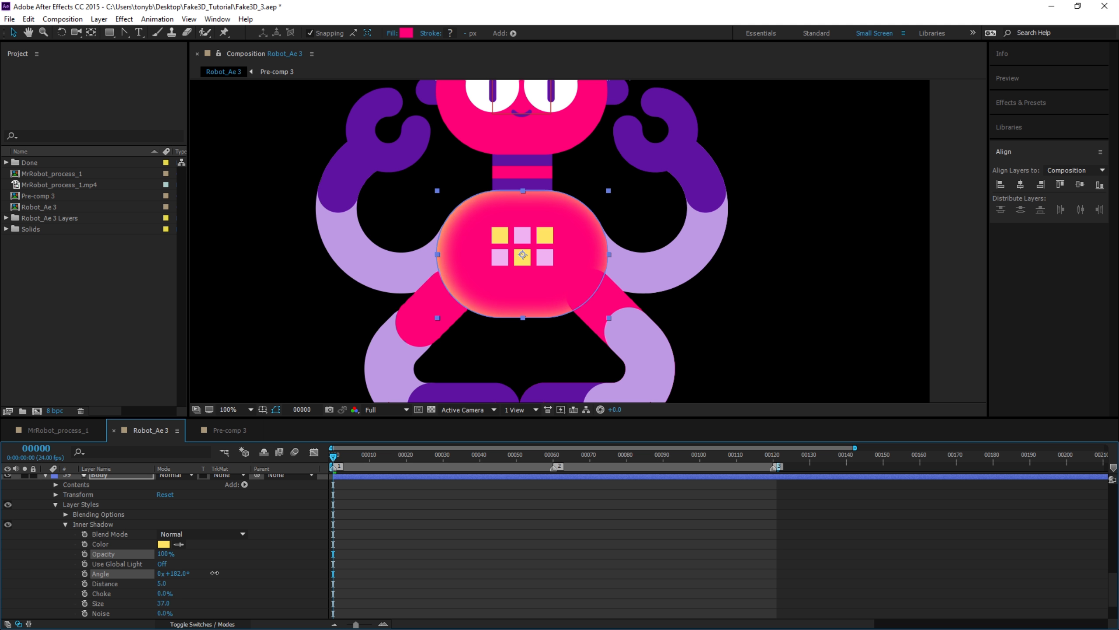
pyautogui.write('90')
pyautogui.press('Return')
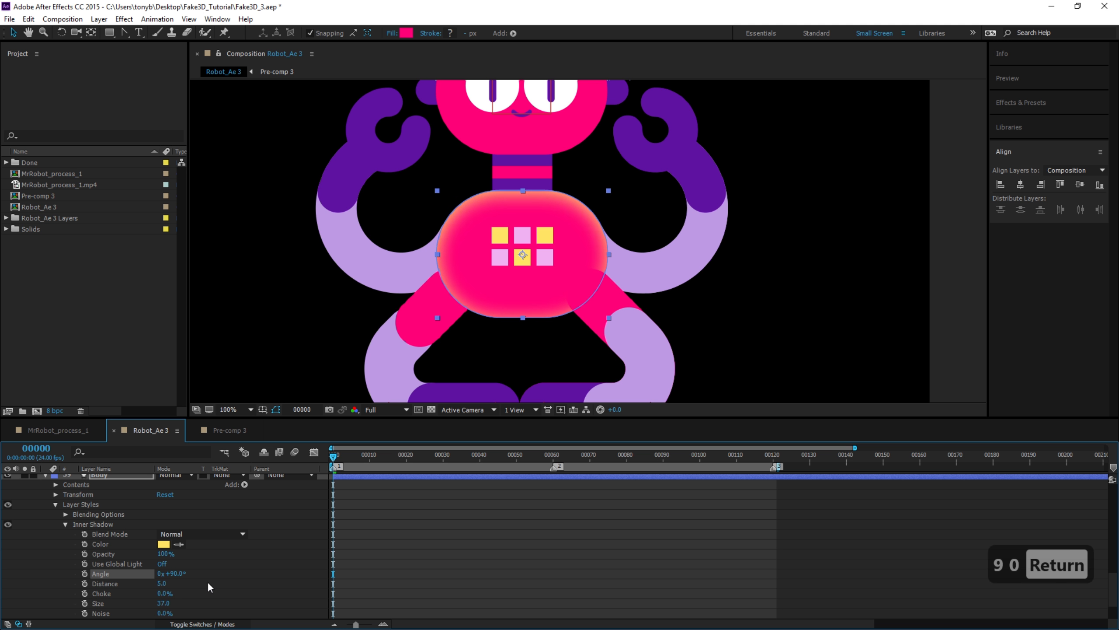
pyautogui.moveTo(162, 584); pyautogui.dragTo(168, 613)
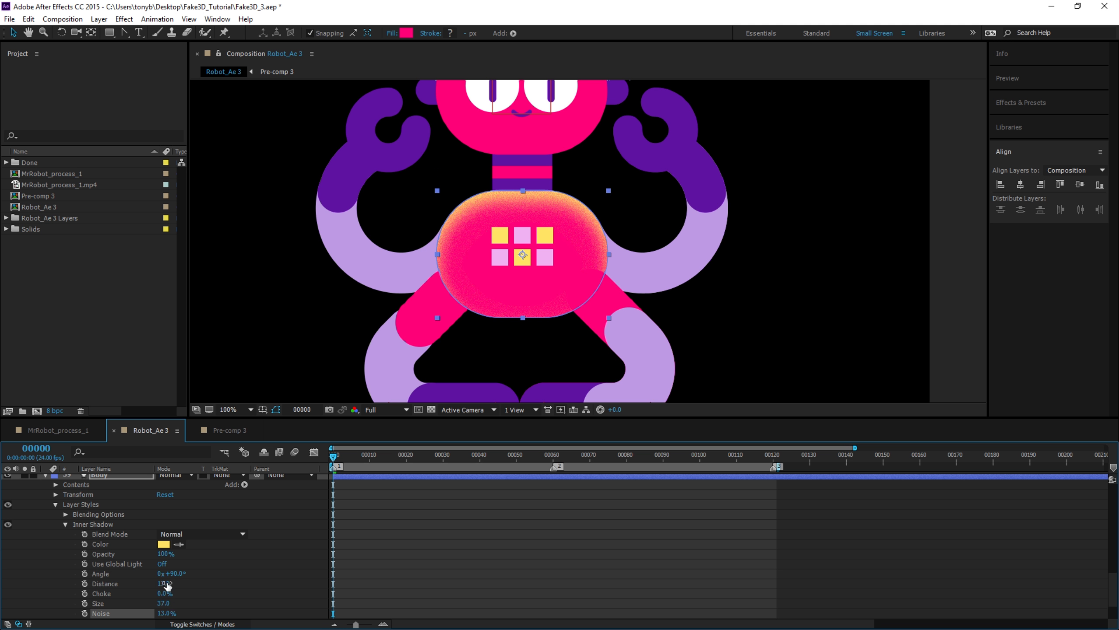
# Copy the Body layer's layer styles and collapse the layer.
pyautogui.click(88, 503)
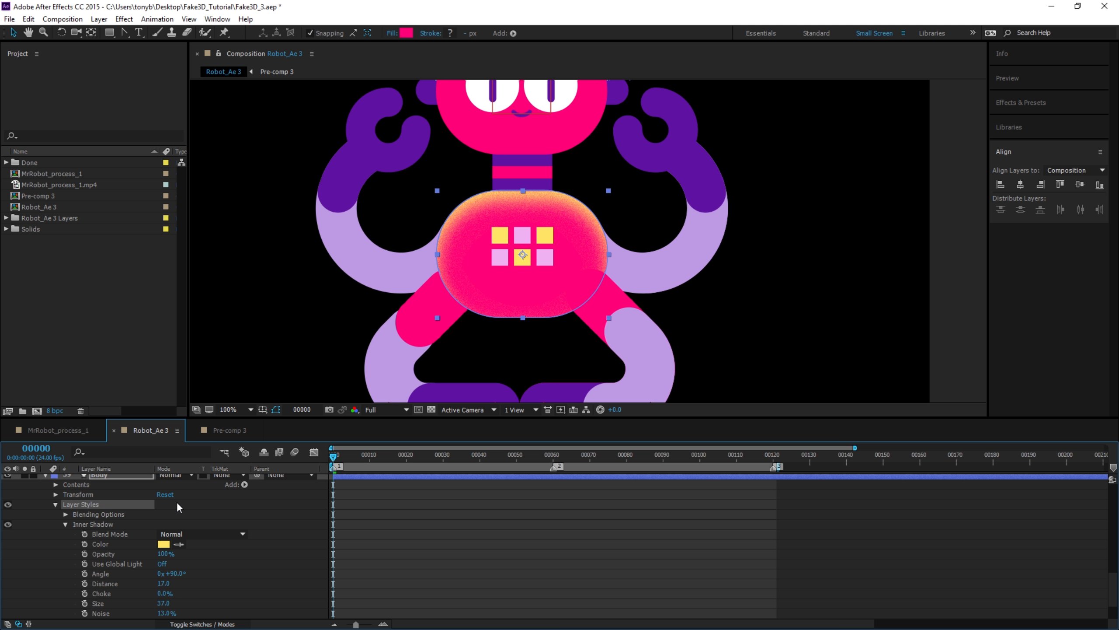
pyautogui.hotkey('ctrl', 'c')
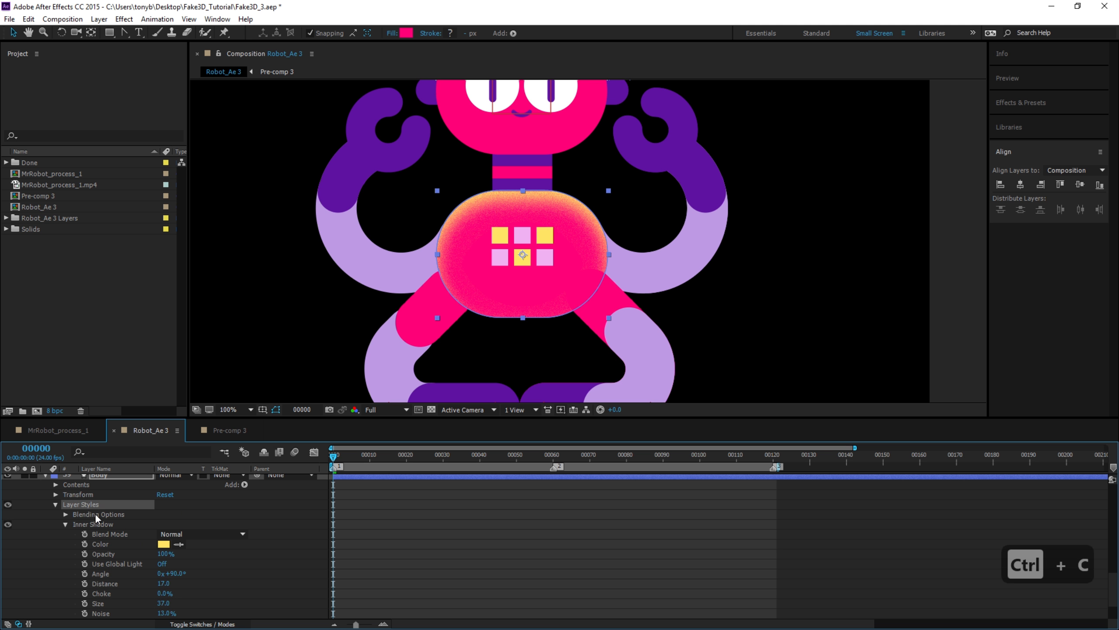
pyautogui.scroll(2, 116, 517)
pyautogui.click(55, 534)
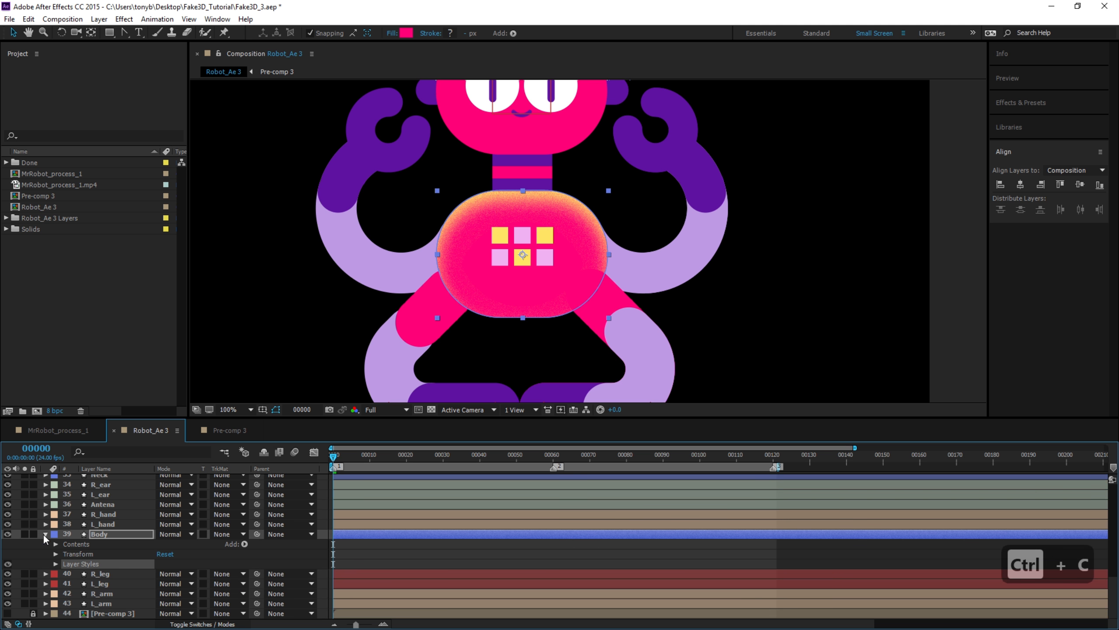
pyautogui.click(44, 534)
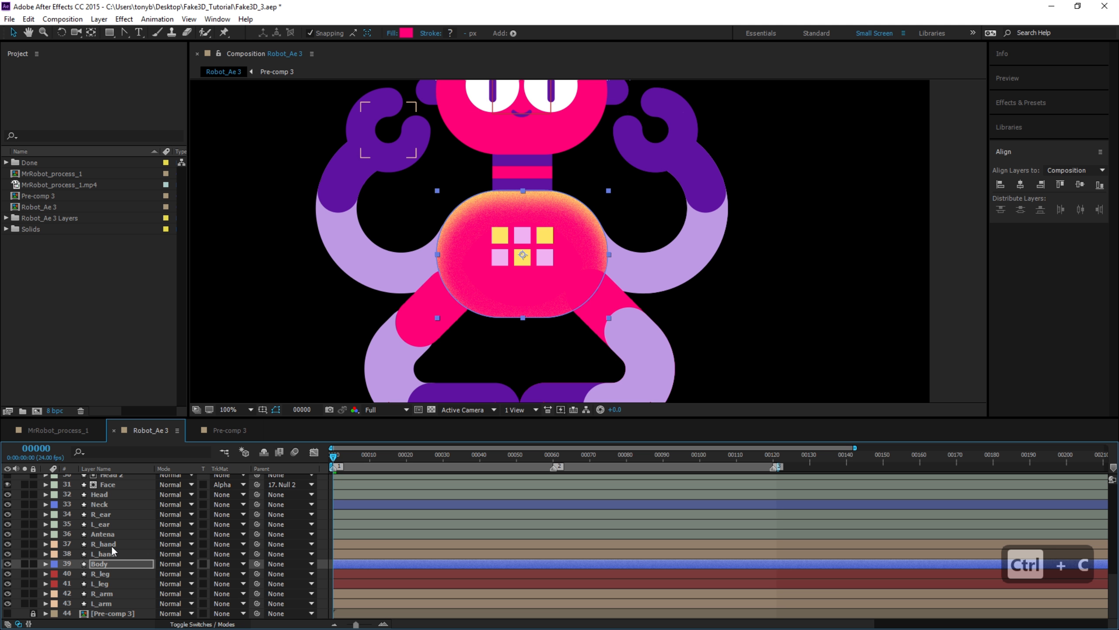
# Paste the copied layer styles onto the Head and Antena layers.
pyautogui.scroll(1, 100, 527)
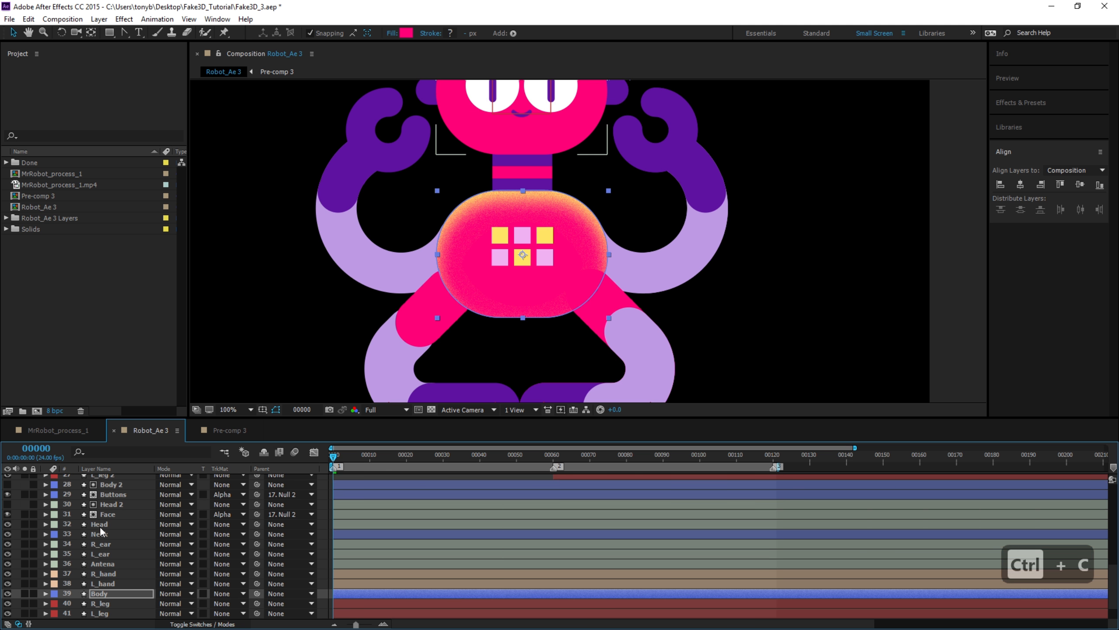
pyautogui.click(100, 524)
pyautogui.hotkey('ctrl', 'v')
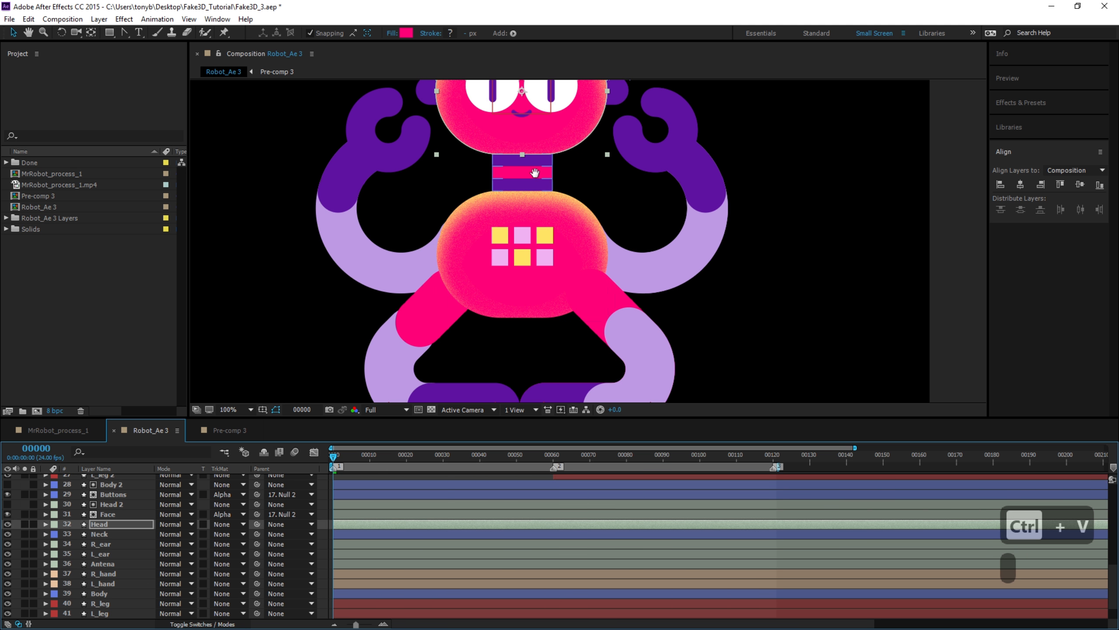
pyautogui.moveTo(535, 172); pyautogui.dragTo(529, 296)
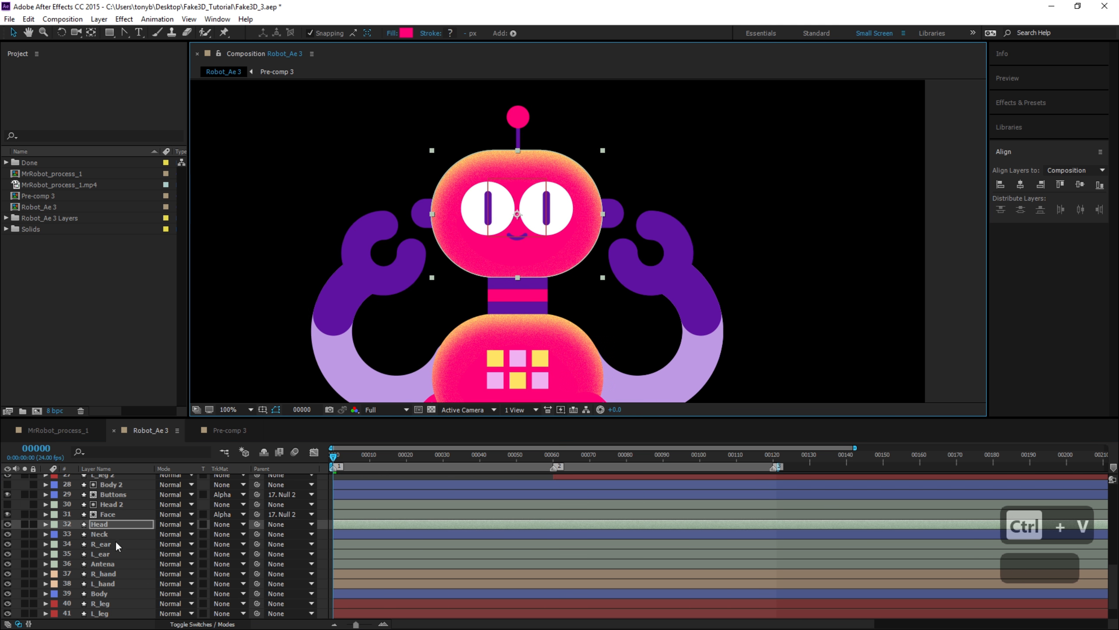
pyautogui.click(112, 565)
pyautogui.hotkey('ctrl', 'v')
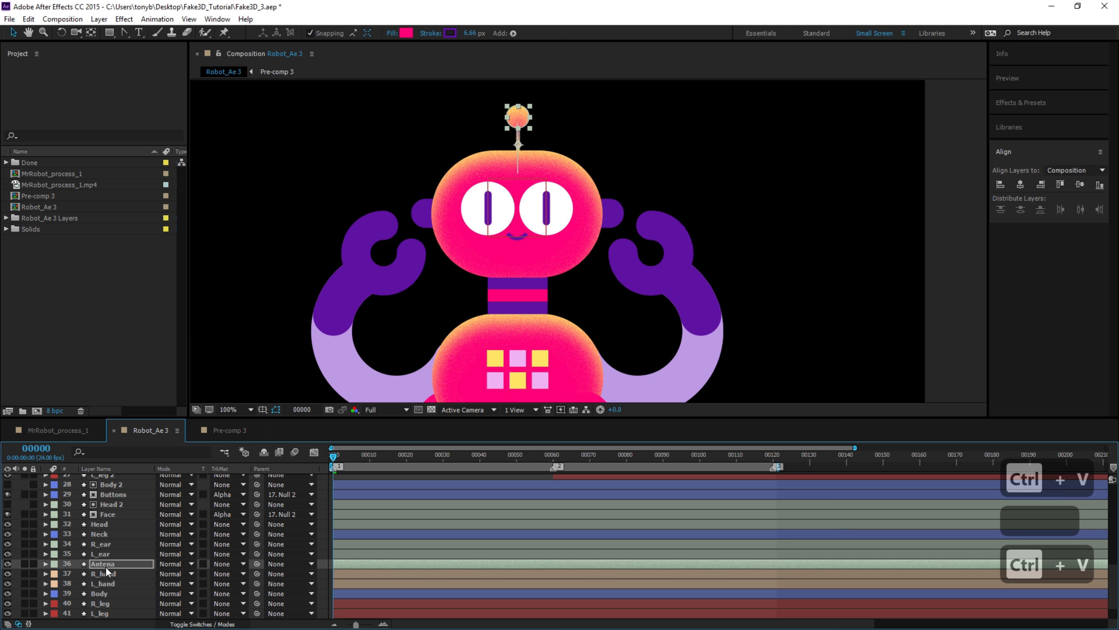
# Reduce the Antena layer's Inner Shadow to size 18 and distance 8.
pyautogui.click(45, 564)
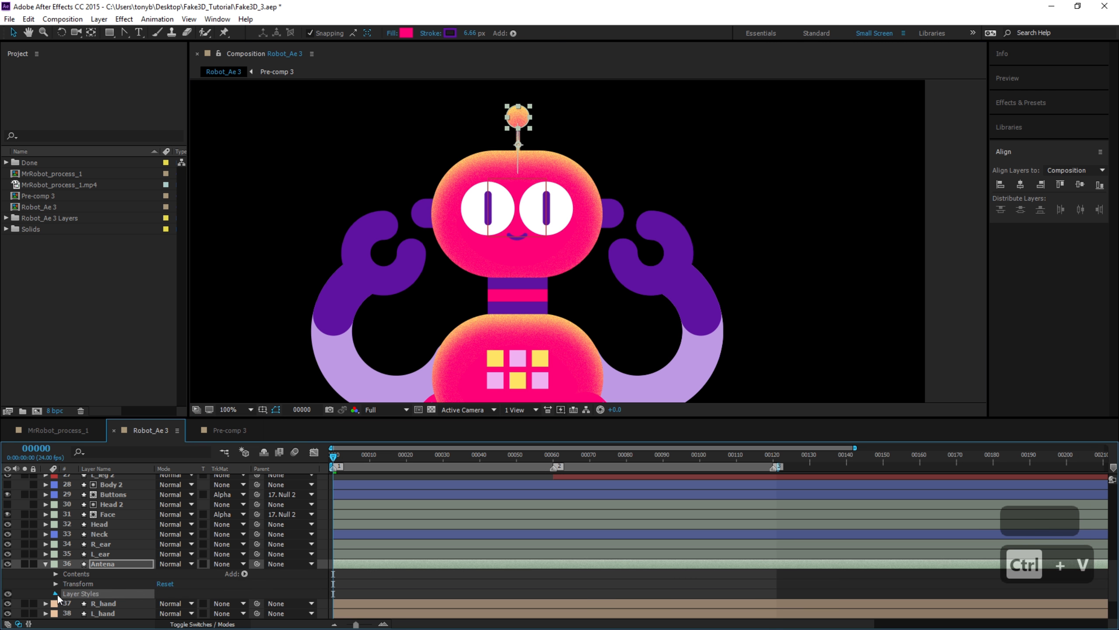
pyautogui.click(56, 594)
pyautogui.scroll(-1, 113, 601)
pyautogui.click(65, 583)
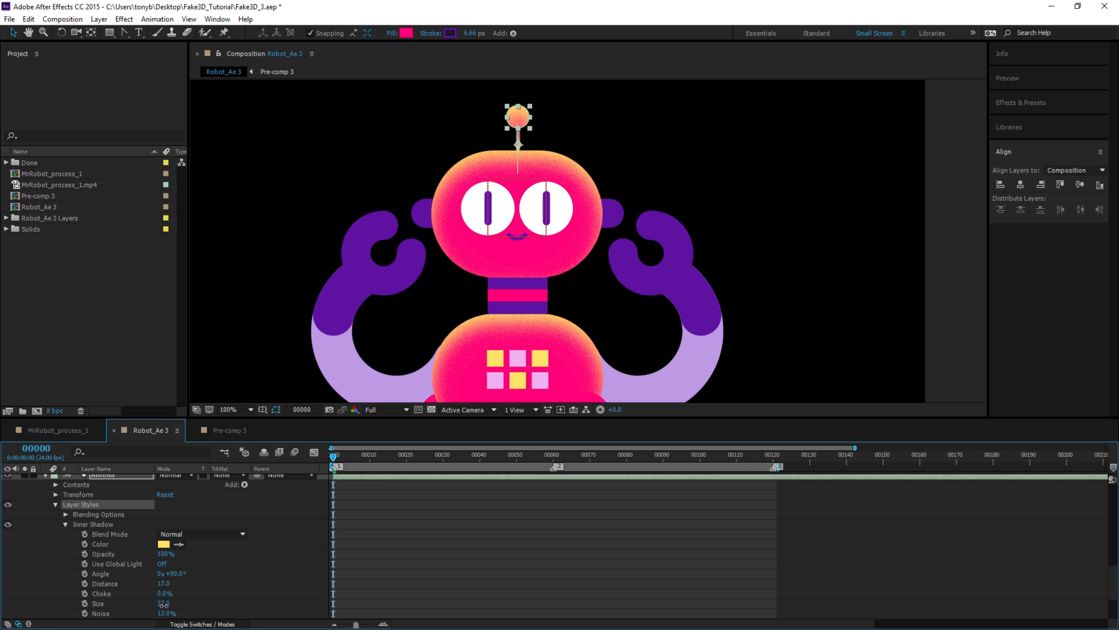
pyautogui.moveTo(163, 608); pyautogui.dragTo(161, 584)
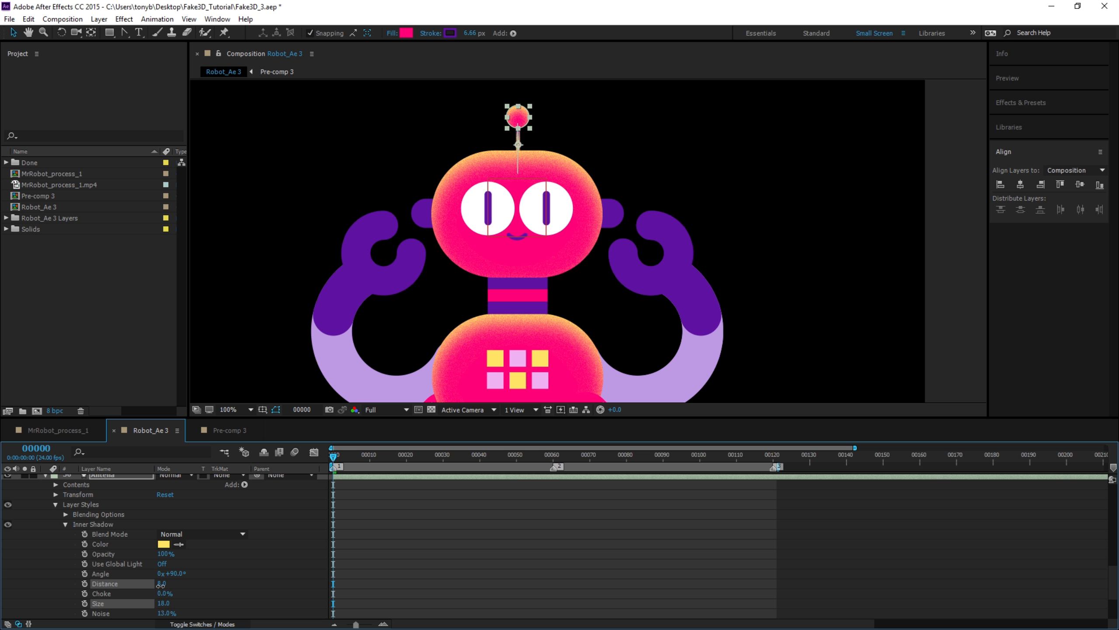
# Copy the Antena layer's adjusted layer styles and collapse the style group.
pyautogui.scroll(1, 117, 512)
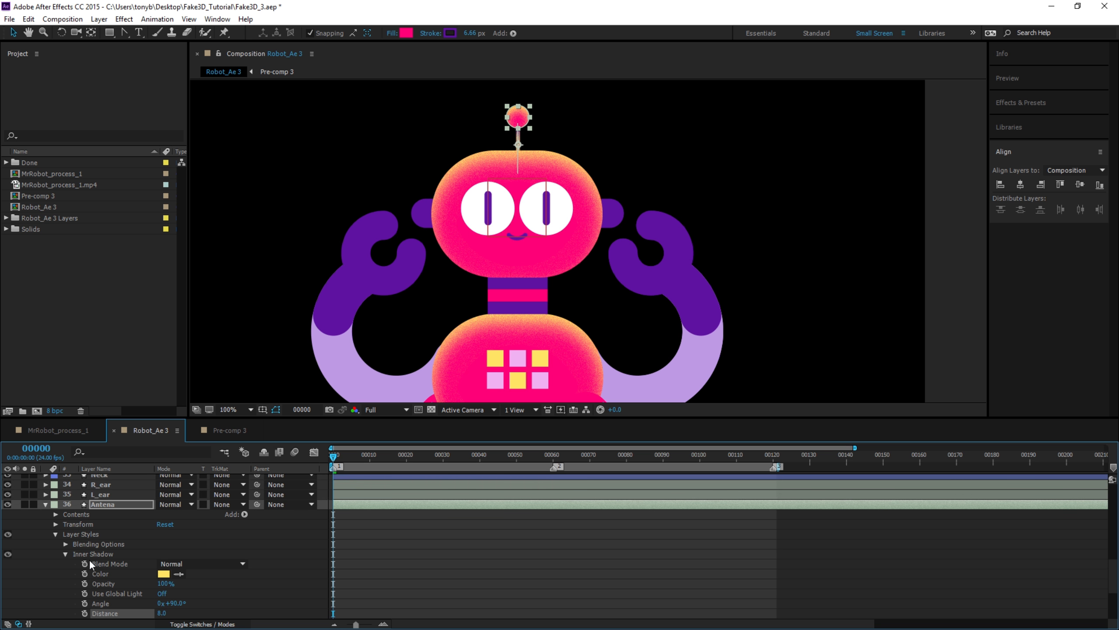
pyautogui.click(57, 534)
pyautogui.hotkey('ctrl', 'c')
pyautogui.click(54, 533)
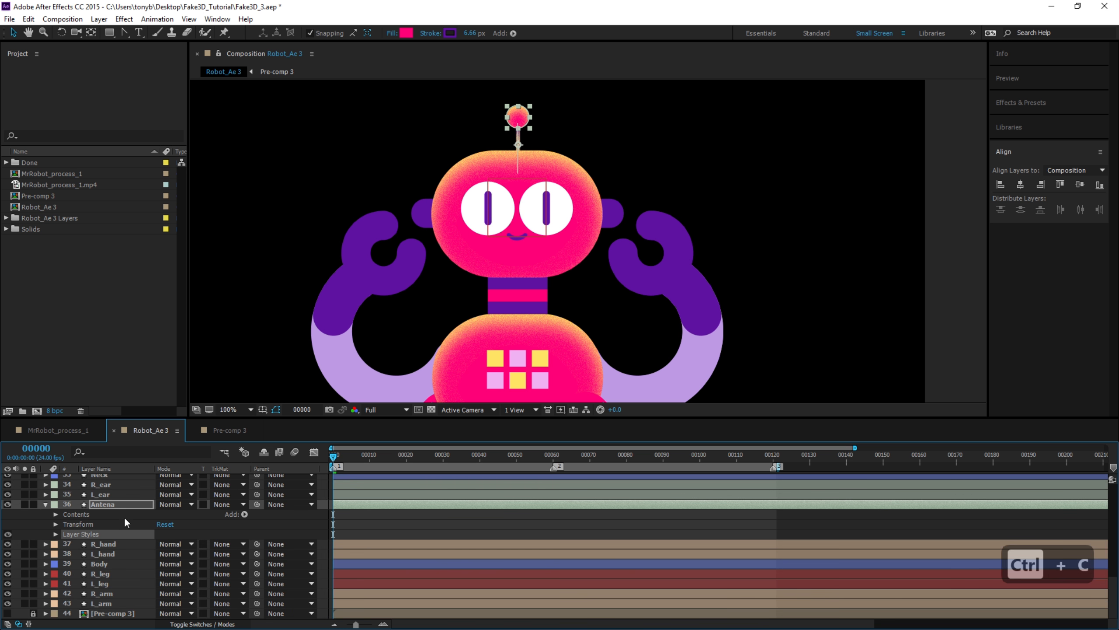
# Paste the Antena layer's copied layer styles onto the R_ear and L_ear layers.
pyautogui.click(109, 484)
pyautogui.hotkey('ctrl', 'v')
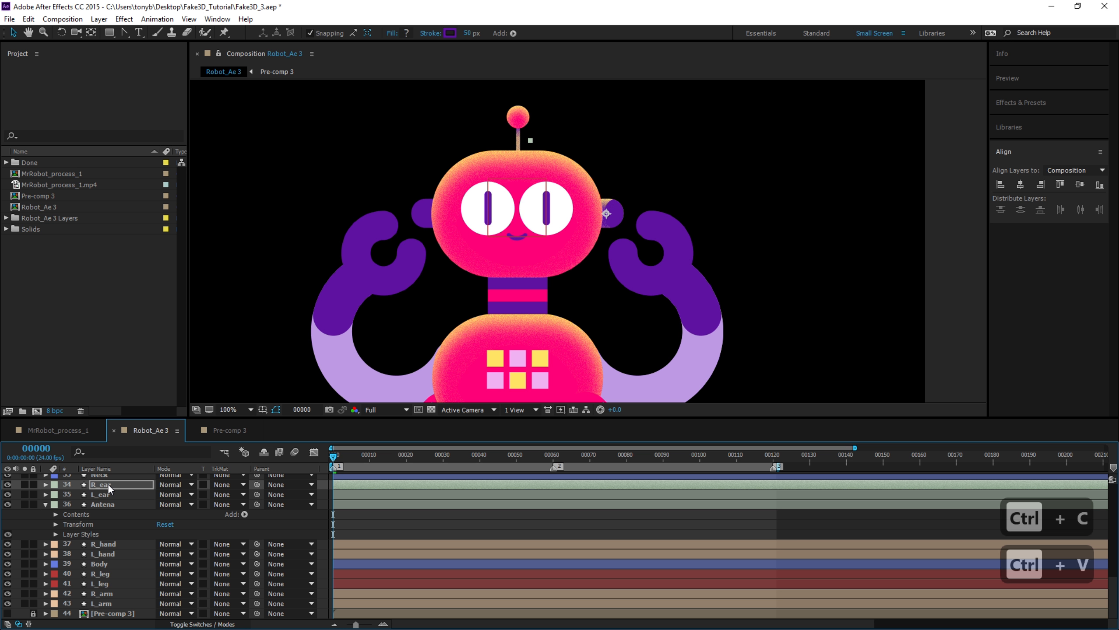
pyautogui.hotkey('ctrl', 'z')
pyautogui.scroll(2, 129, 506)
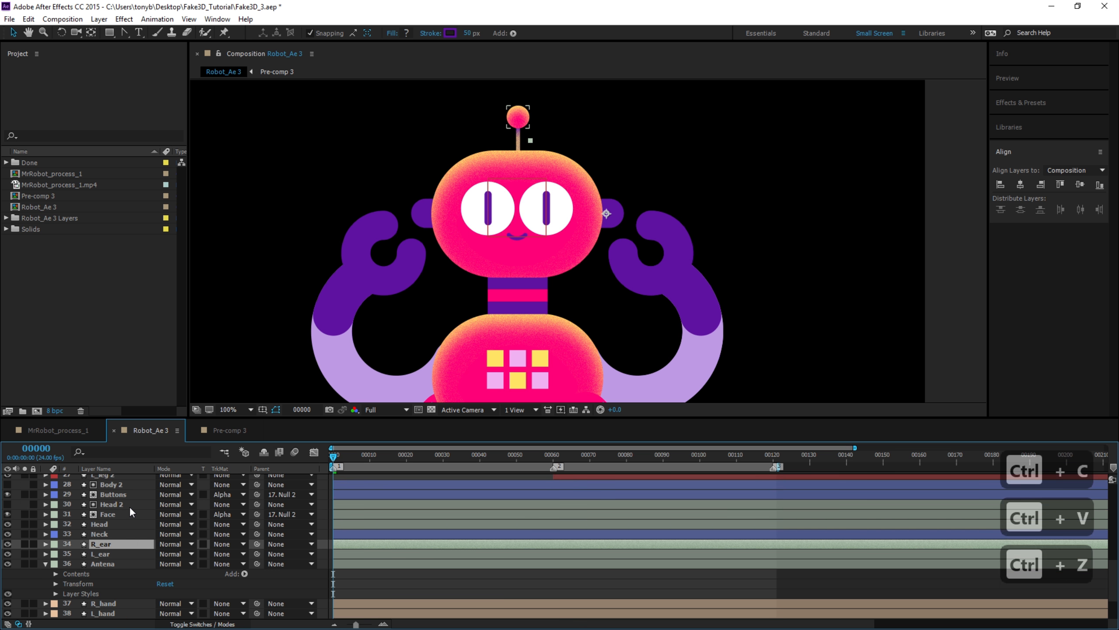
pyautogui.hotkey('ctrl', 'v')
pyautogui.click(107, 553)
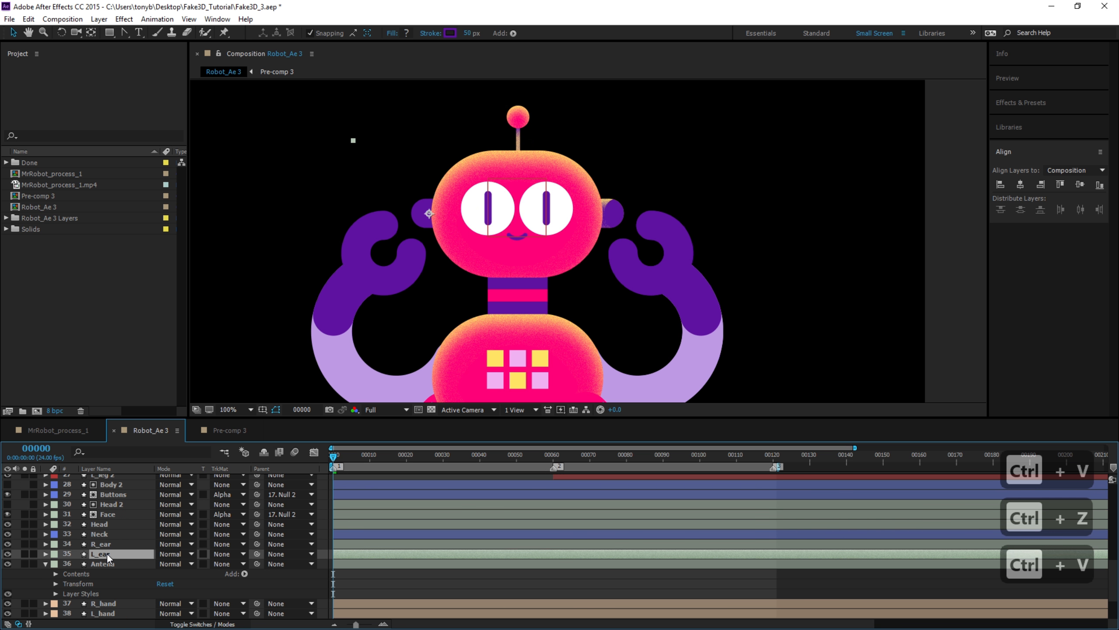
pyautogui.hotkey('ctrl', 'v')
# Look through the layer stack for the other ear layers that cover the ears.
pyautogui.scroll(-2, 124, 525)
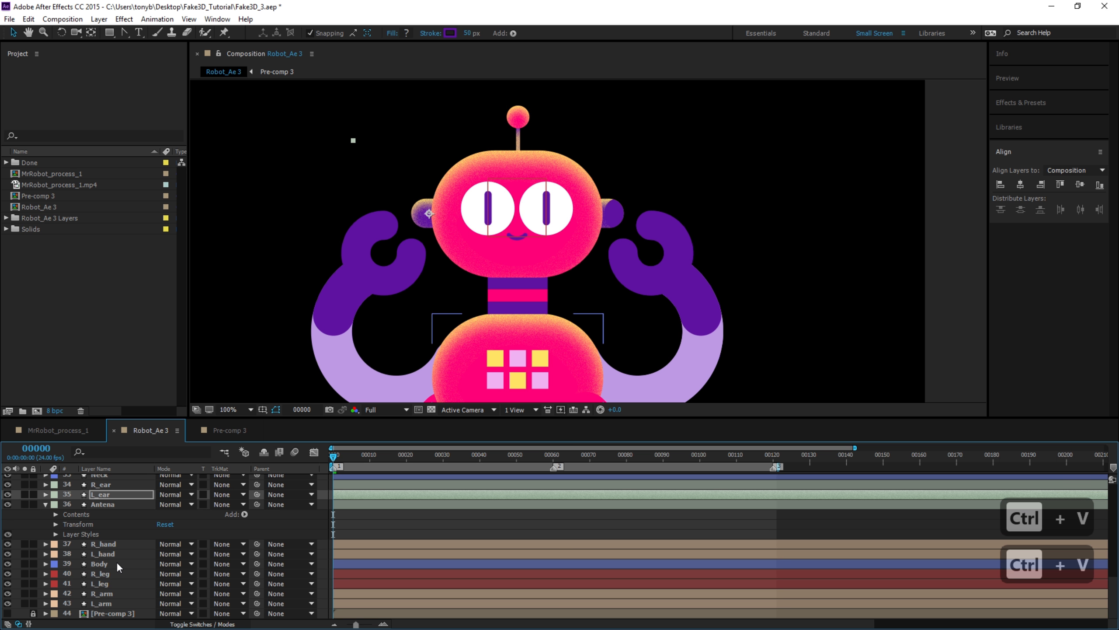
pyautogui.scroll(3, 116, 562)
pyautogui.scroll(2, 113, 550)
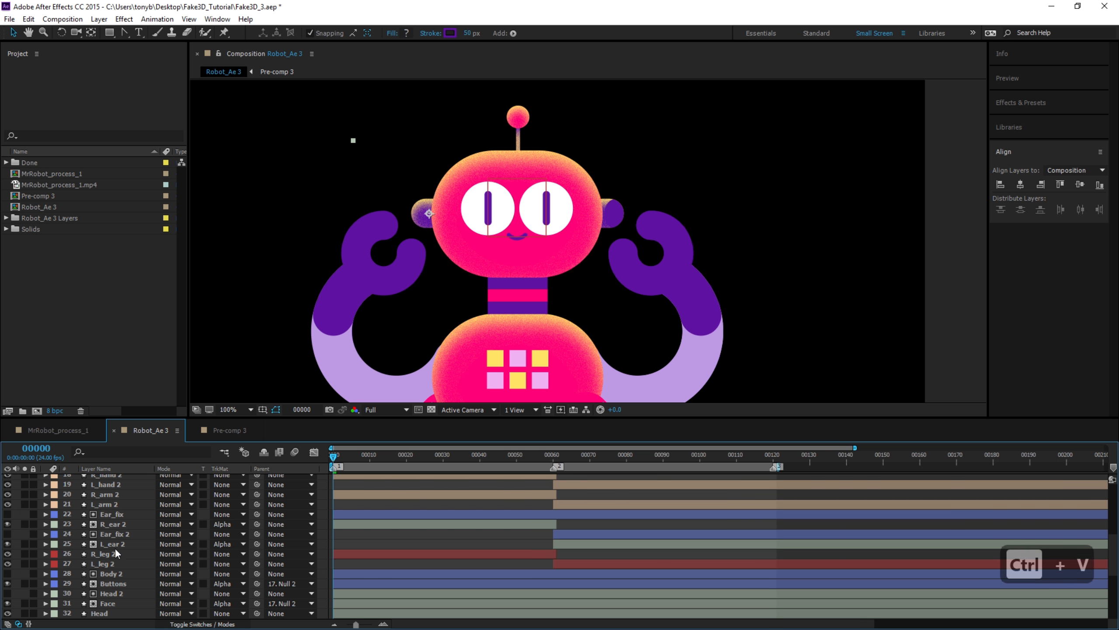
pyautogui.scroll(3, 120, 541)
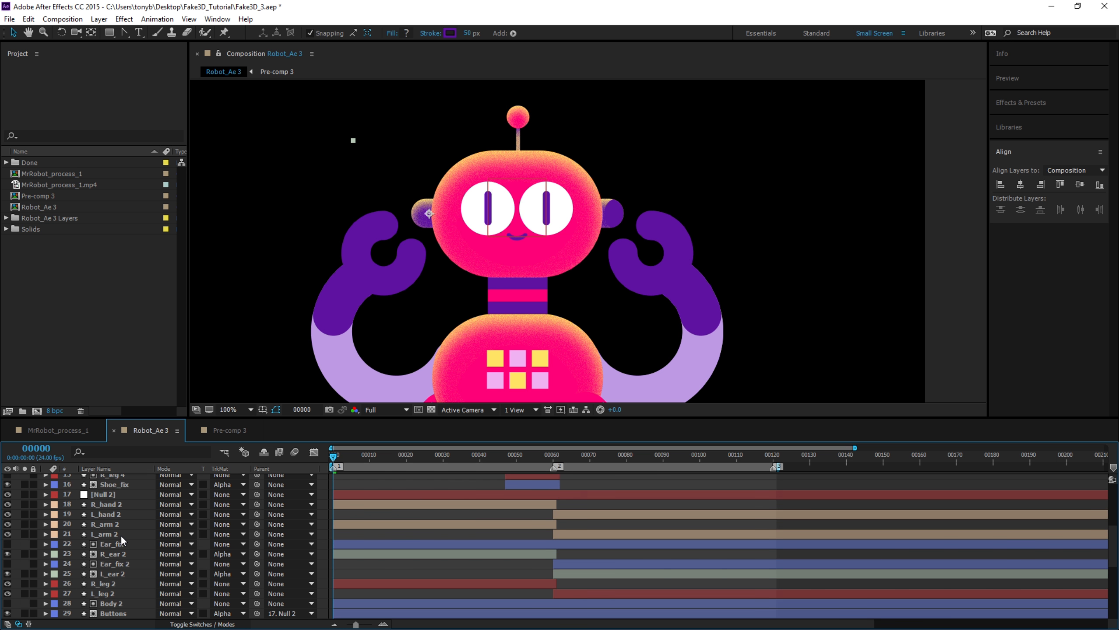
pyautogui.scroll(3, 121, 534)
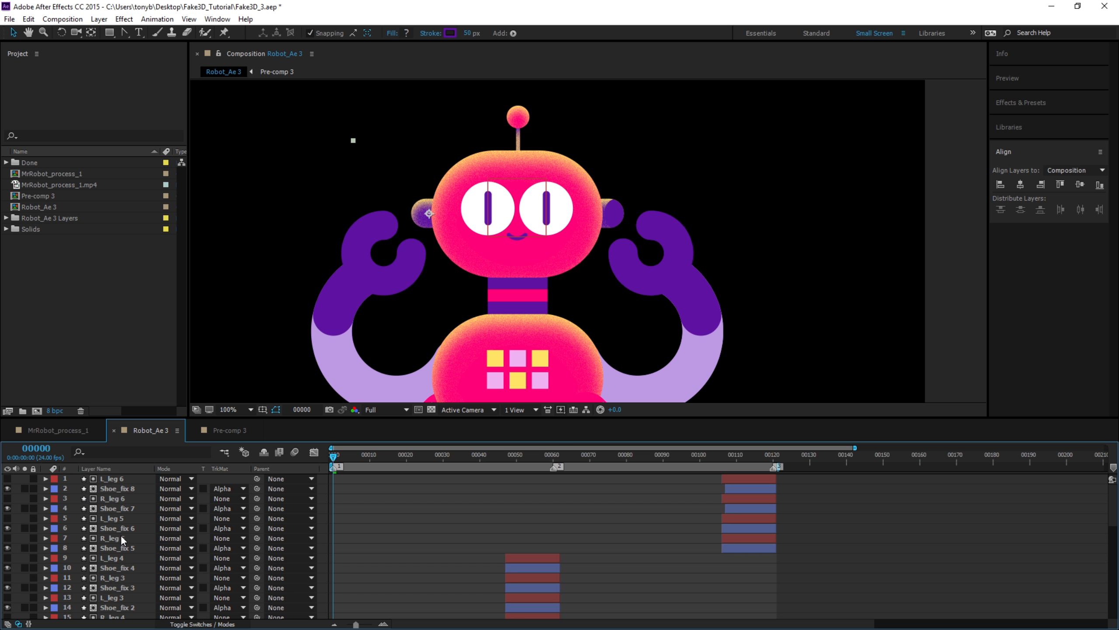
pyautogui.scroll(-5, 121, 535)
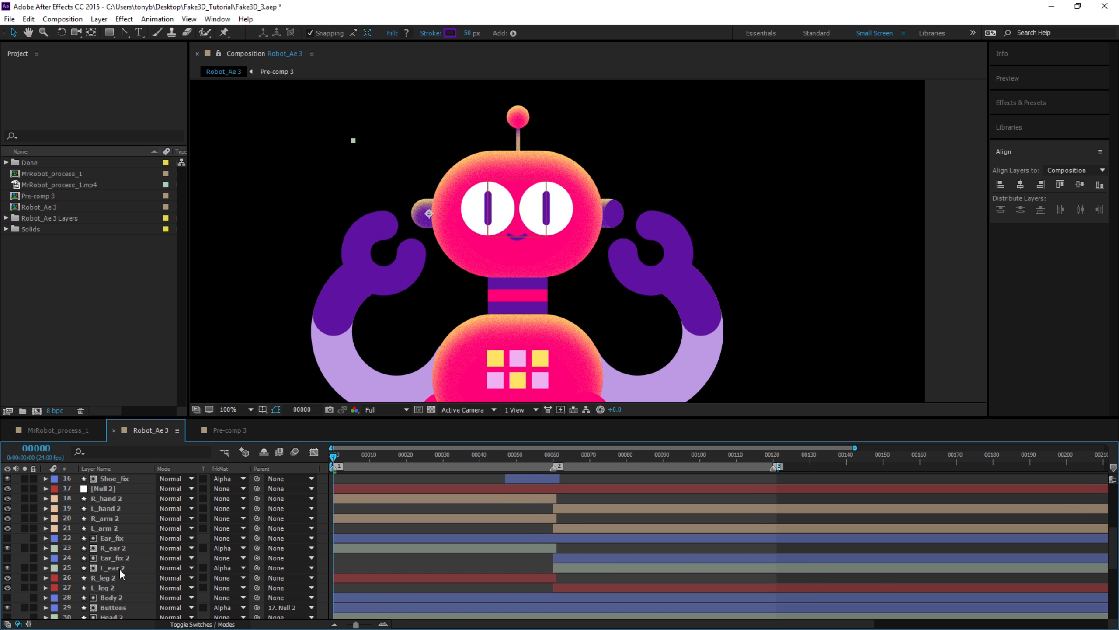
pyautogui.click(119, 568)
pyautogui.scroll(-3, 117, 579)
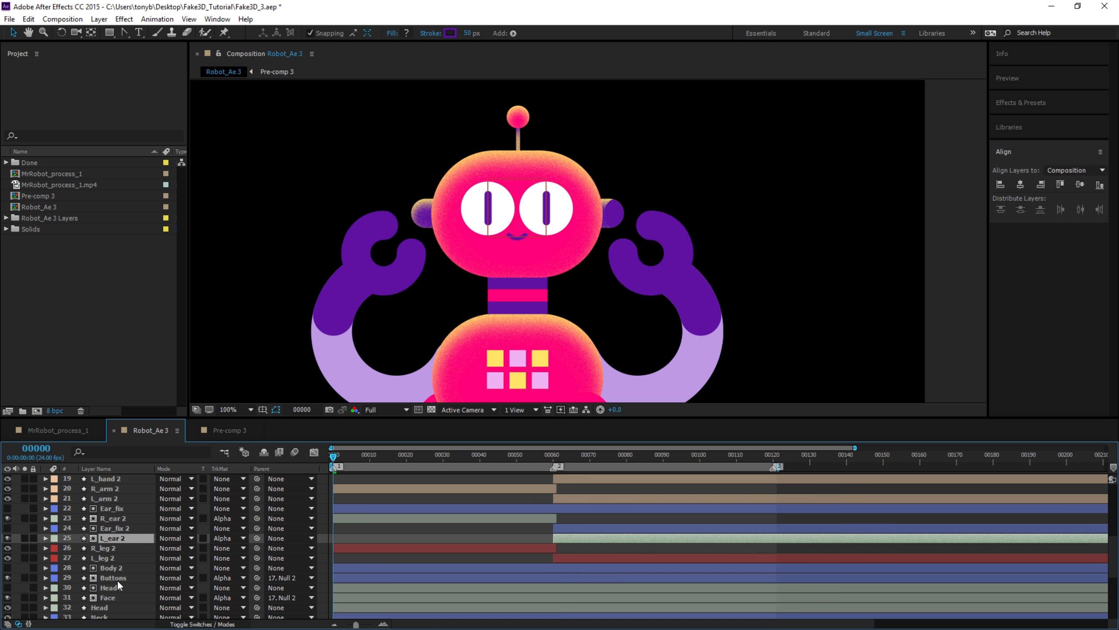
# Reapply the copied layer styles to L_ear and R_ear.
pyautogui.click(107, 577)
pyautogui.hotkey('ctrl', 'v')
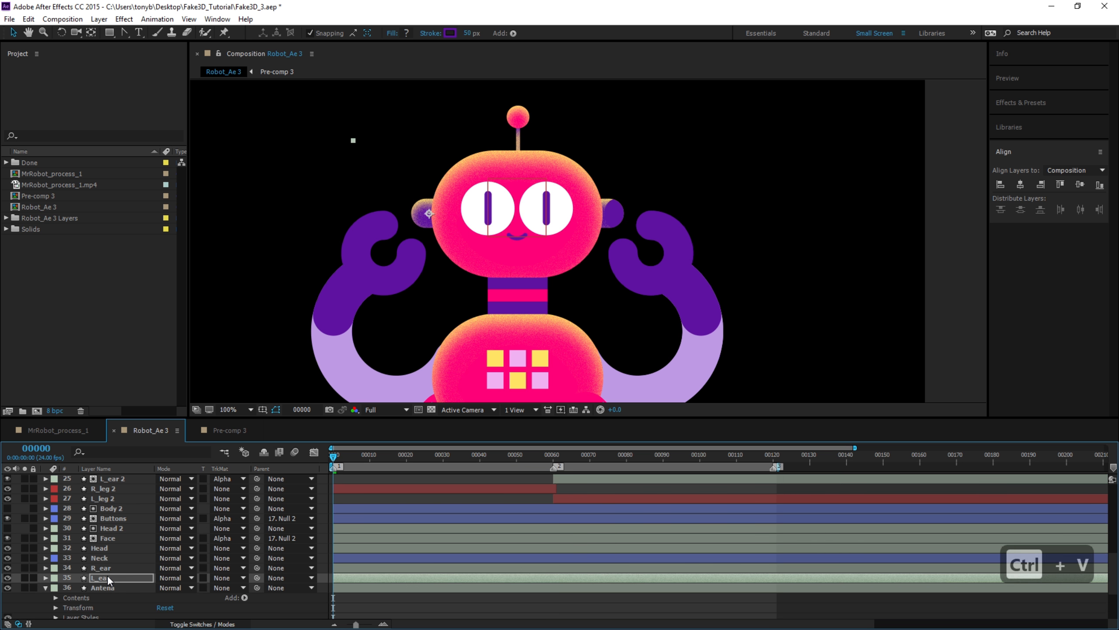
pyautogui.click(111, 567)
pyautogui.hotkey('ctrl', 'v')
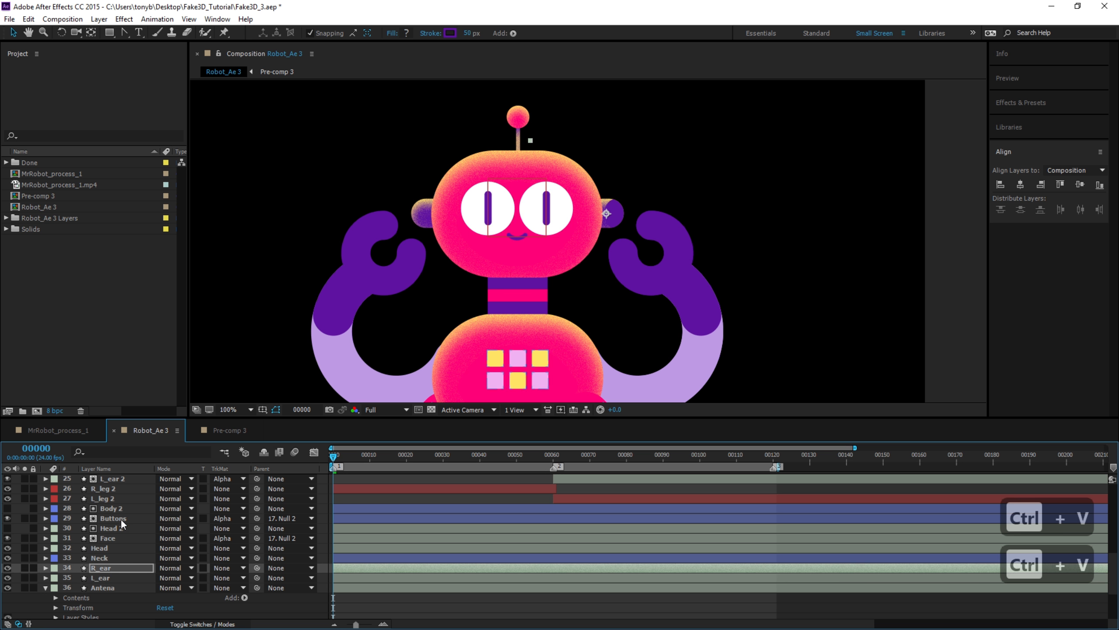
# Identify the ear layer in front of the head at frame 15 and paste the copied layer styles onto R_ear 2.
pyautogui.scroll(3, 129, 500)
pyautogui.click(107, 528)
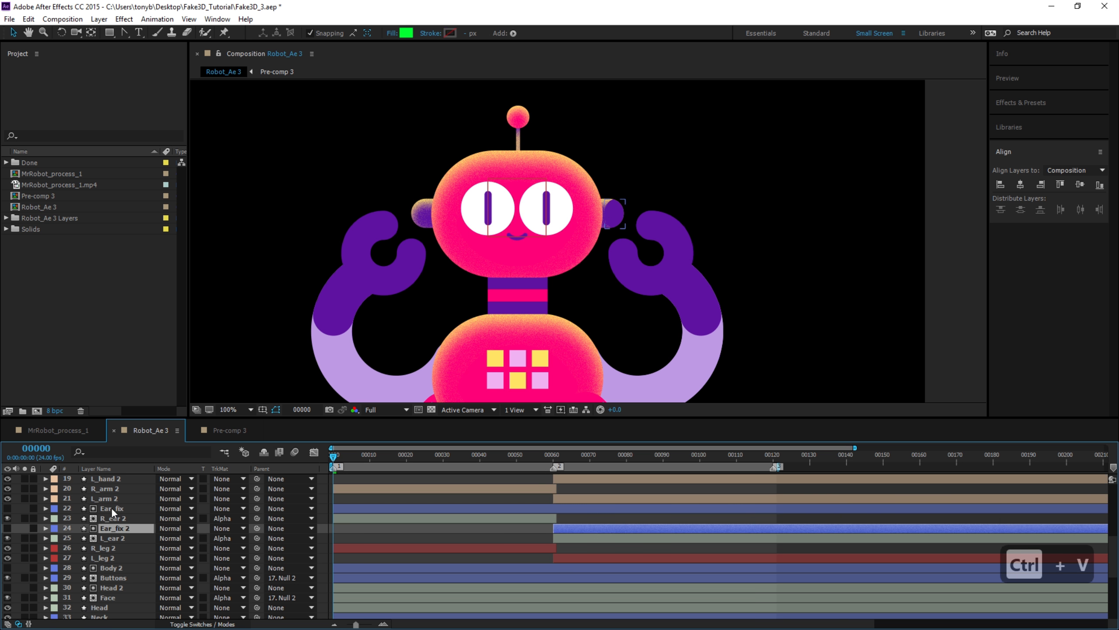
pyautogui.click(112, 509)
pyautogui.click(111, 521)
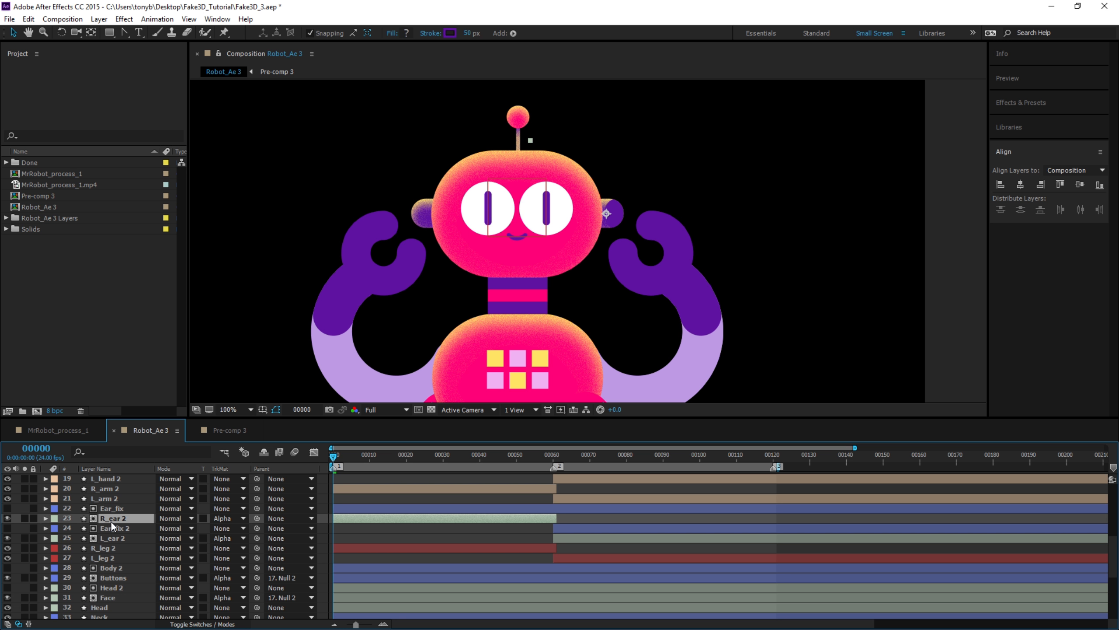
pyautogui.moveTo(341, 457); pyautogui.dragTo(388, 457)
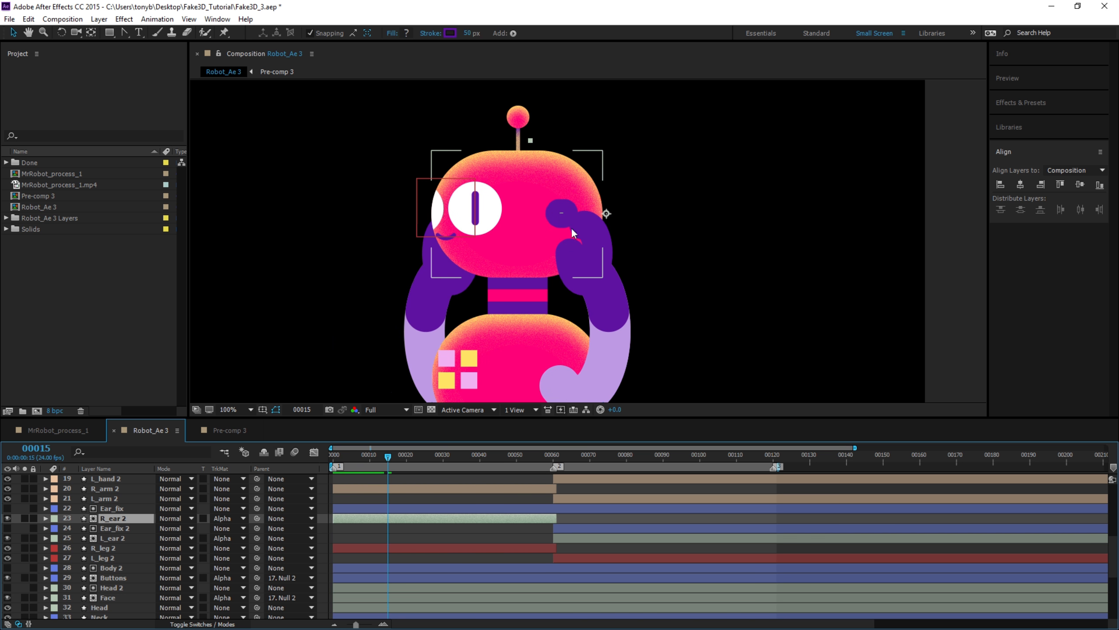
pyautogui.click(559, 211)
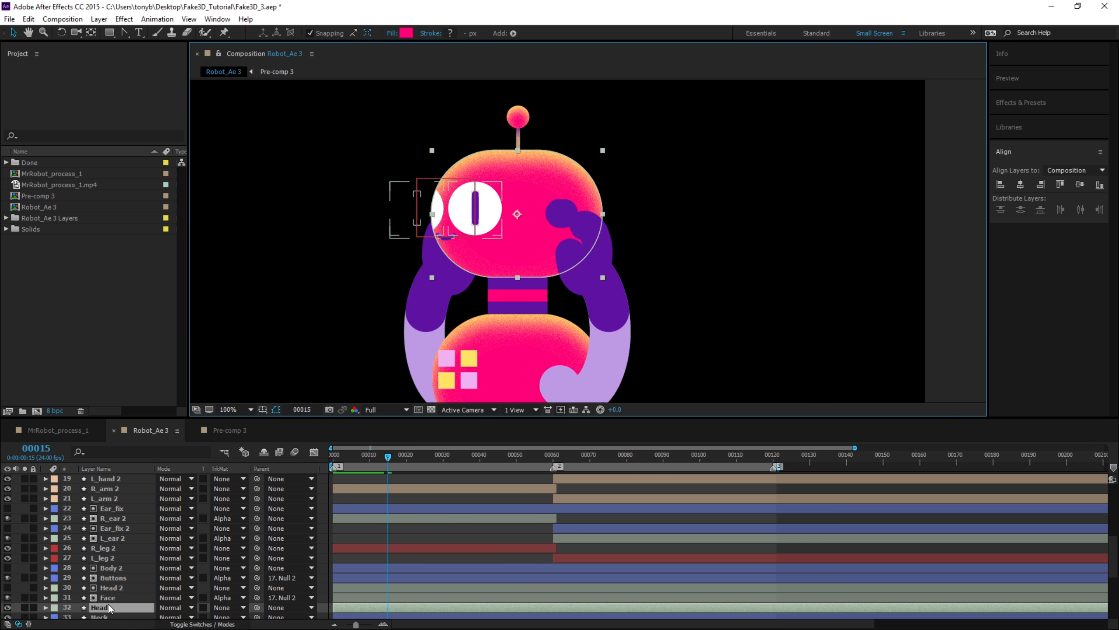
pyautogui.click(118, 519)
pyautogui.click(118, 527)
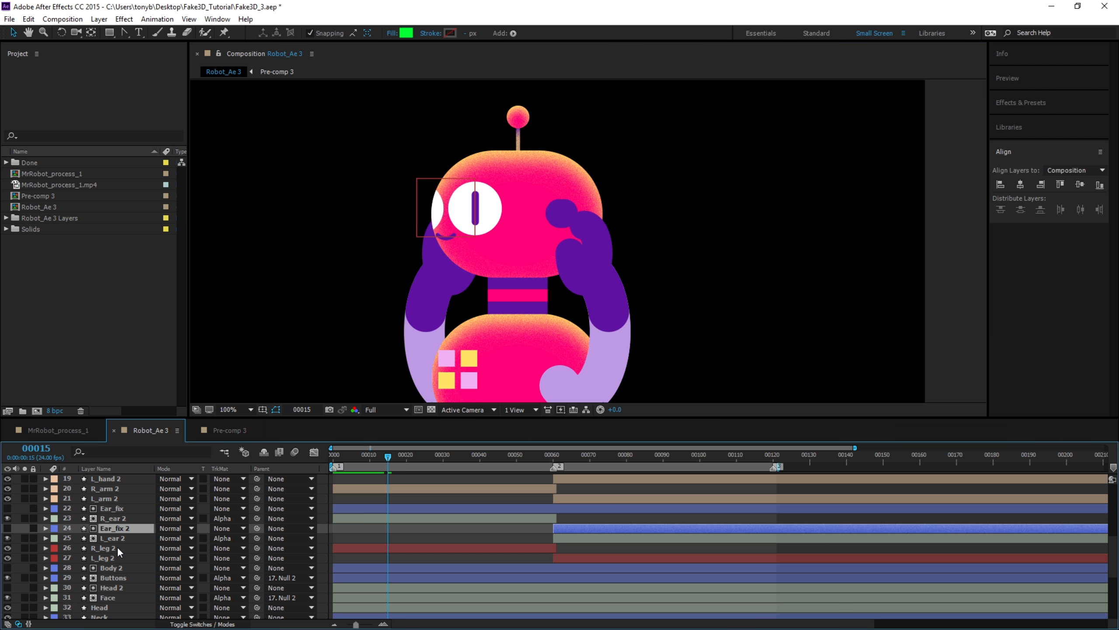
pyautogui.click(115, 538)
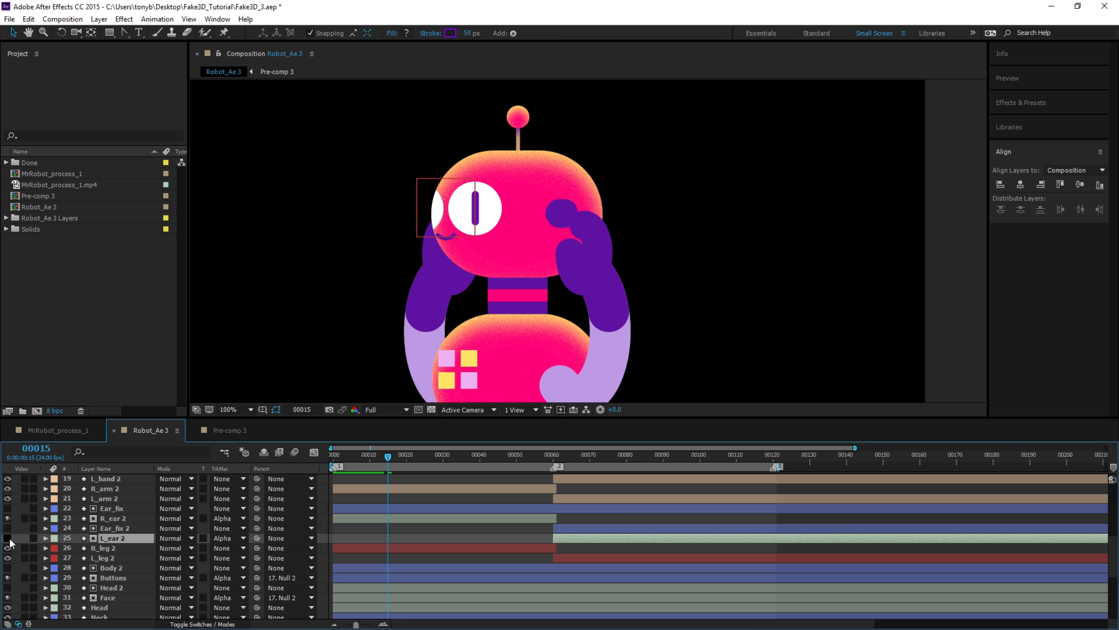
pyautogui.click(114, 519)
pyautogui.hotkey('ctrl', 'v')
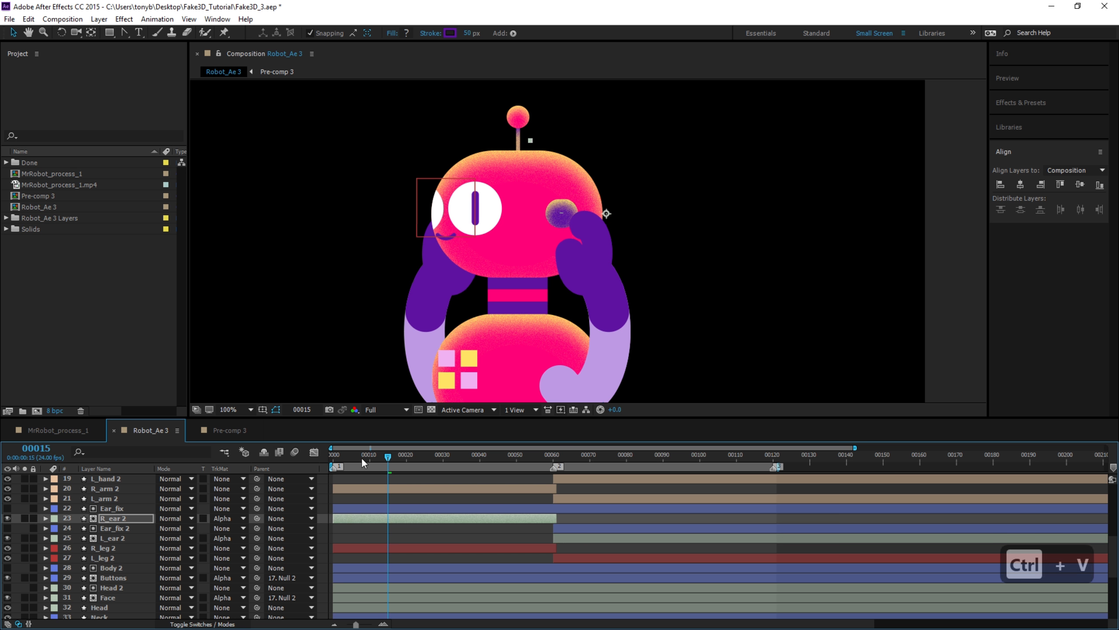
# At frame 0, toggle R_ear 2 and its layer styles off and on to inspect the ear overlap up close.
pyautogui.moveTo(361, 457); pyautogui.dragTo(313, 464)
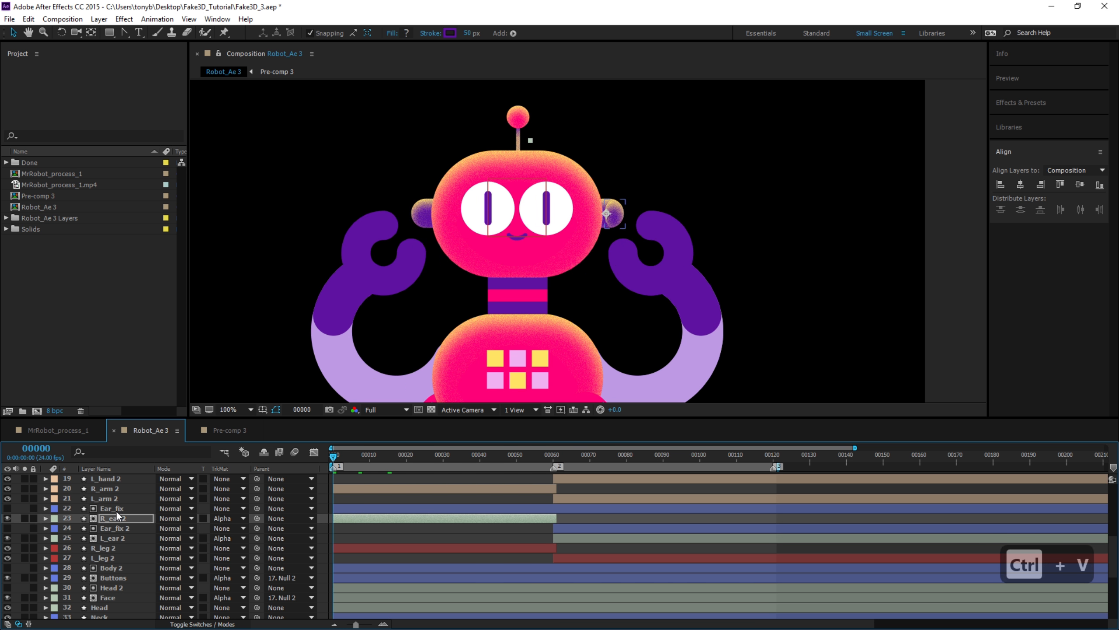
pyautogui.click(7, 518)
pyautogui.click(7, 518)
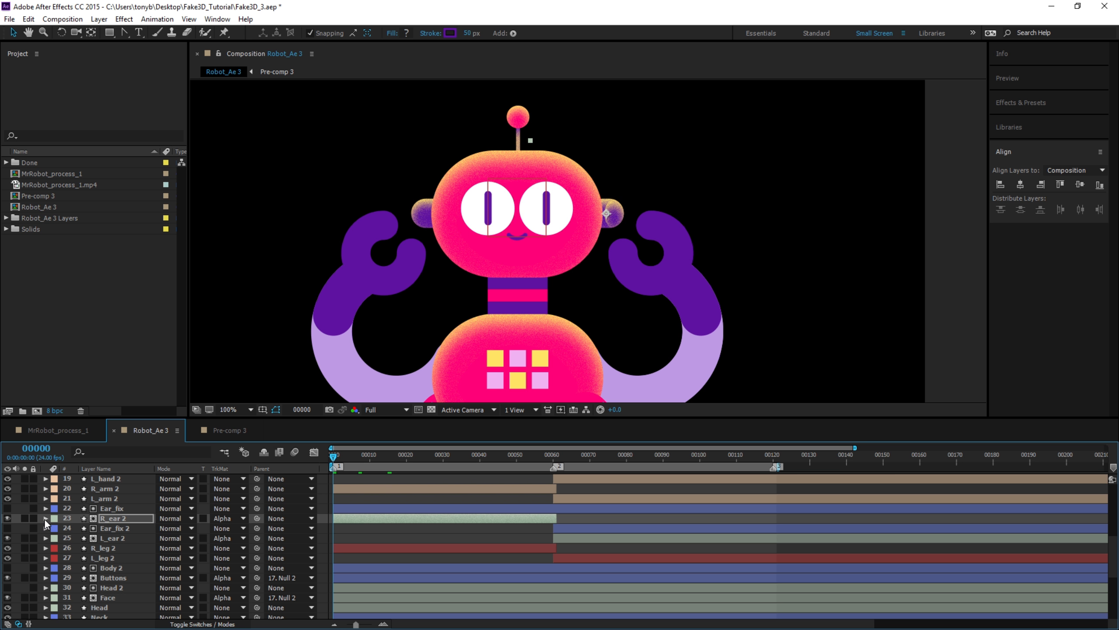
pyautogui.press('.')
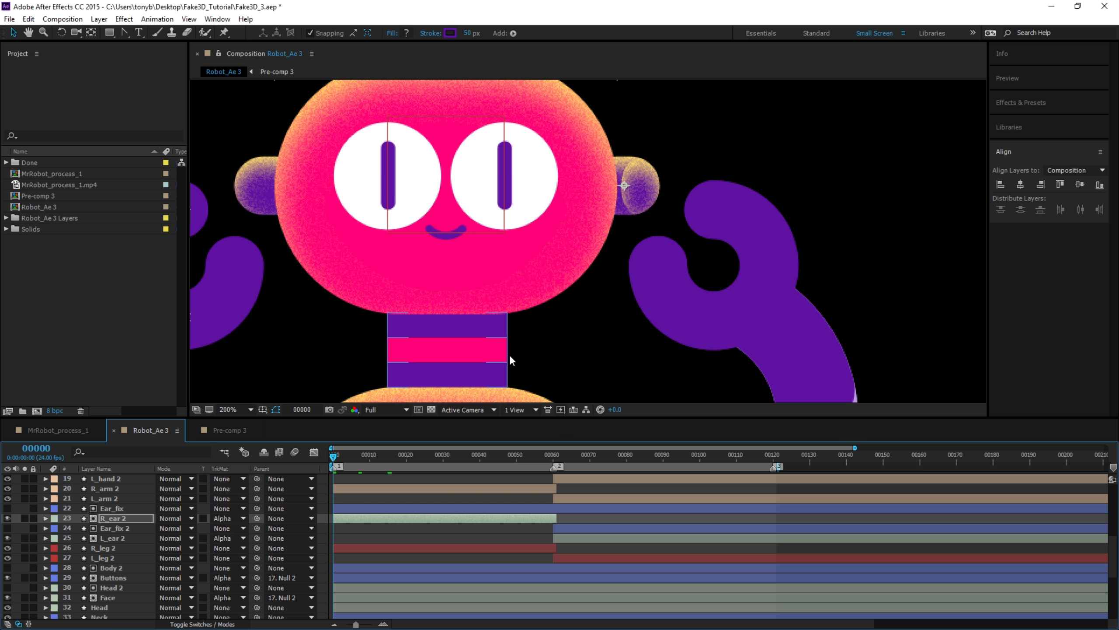
pyautogui.click(45, 518)
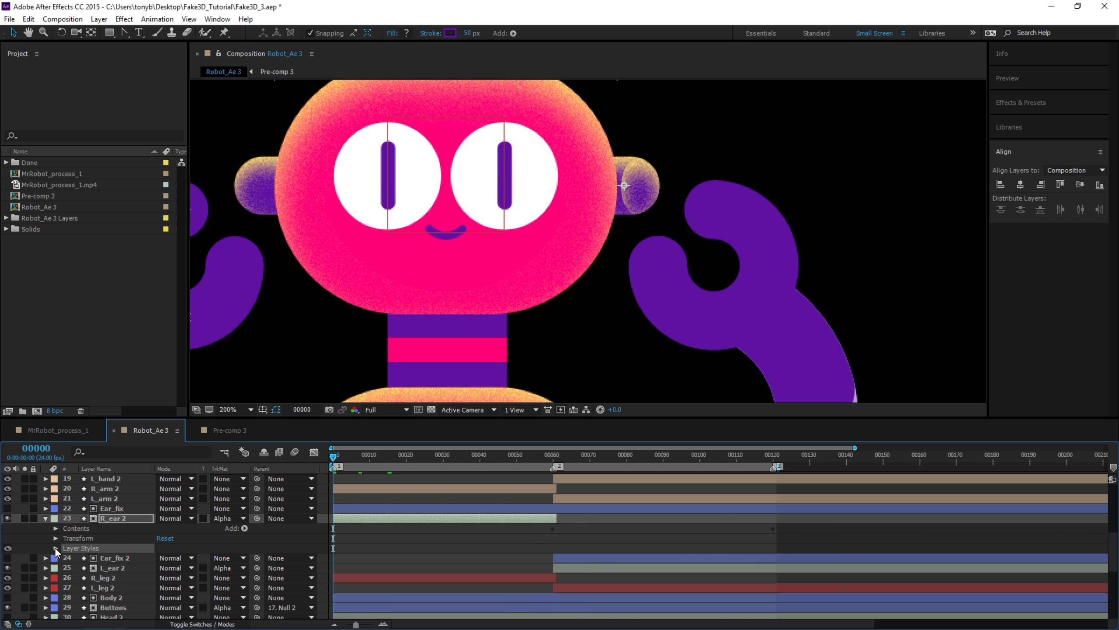
pyautogui.click(6, 547)
pyautogui.click(7, 548)
# Reveal the Path keyframes of R_ear 2 and Ear_fix to inspect the ear matte at frame 0.
pyautogui.press('u')
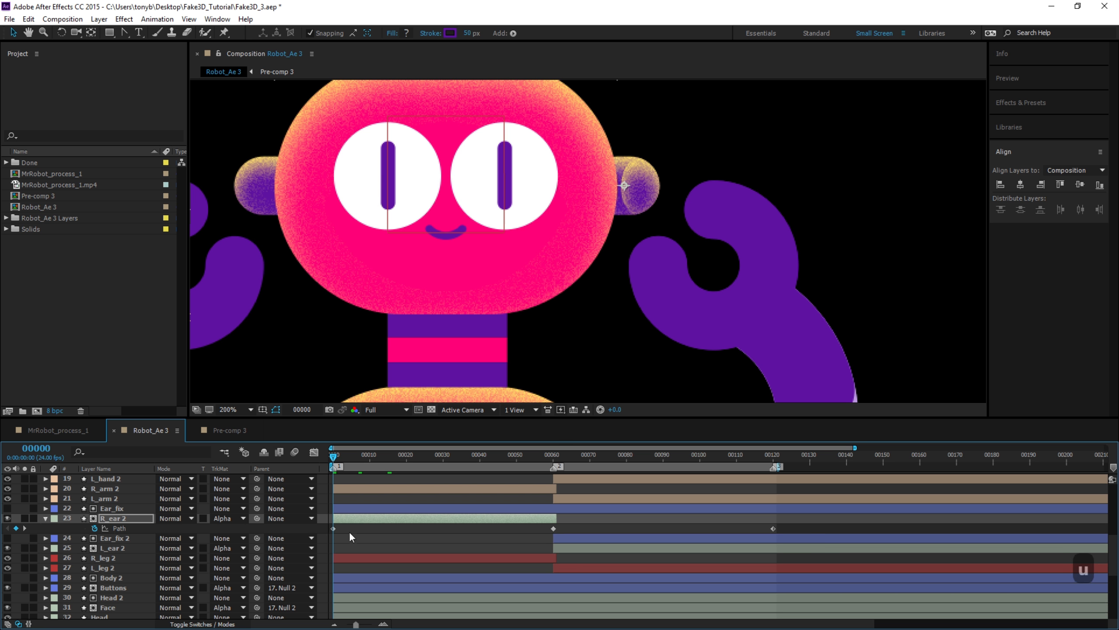
pyautogui.click(333, 528)
pyautogui.click(354, 507)
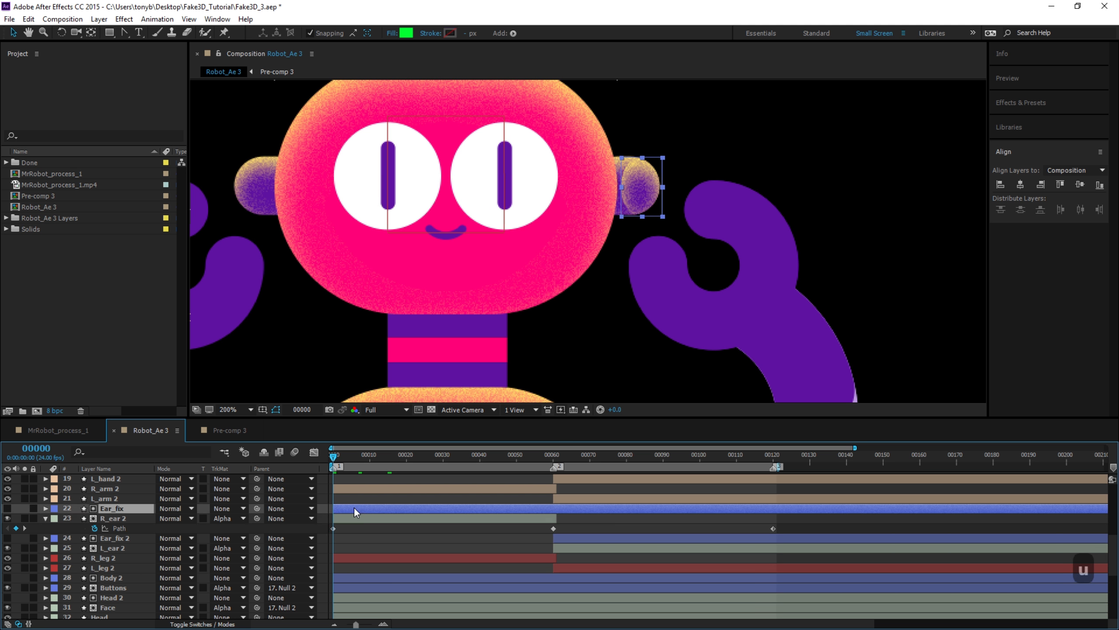
pyautogui.press('u')
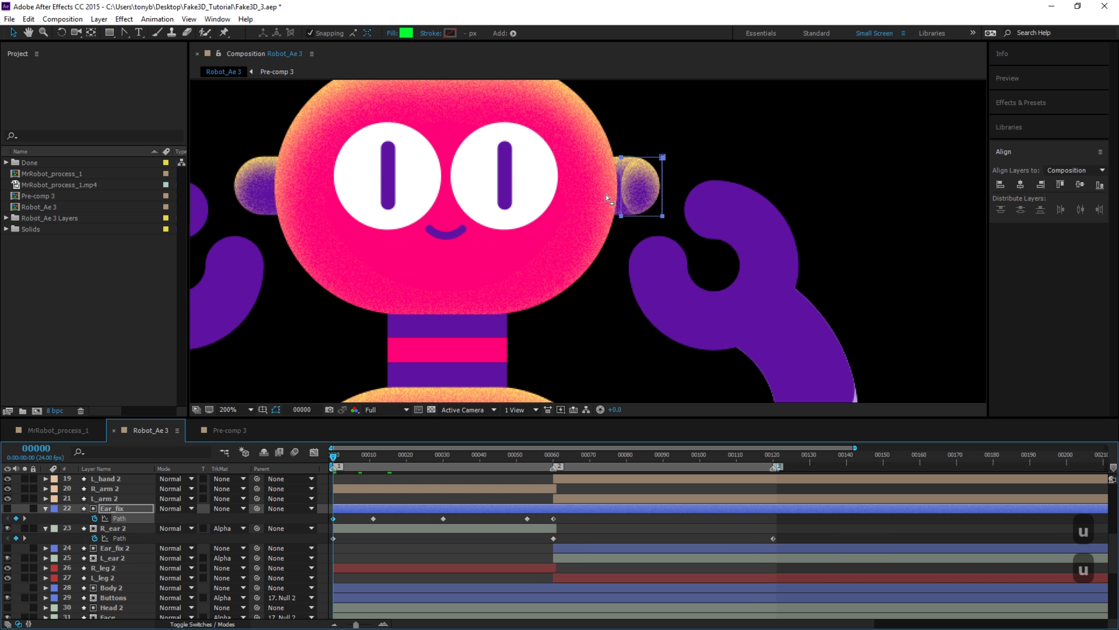
pyautogui.moveTo(632, 142); pyautogui.dragTo(608, 229)
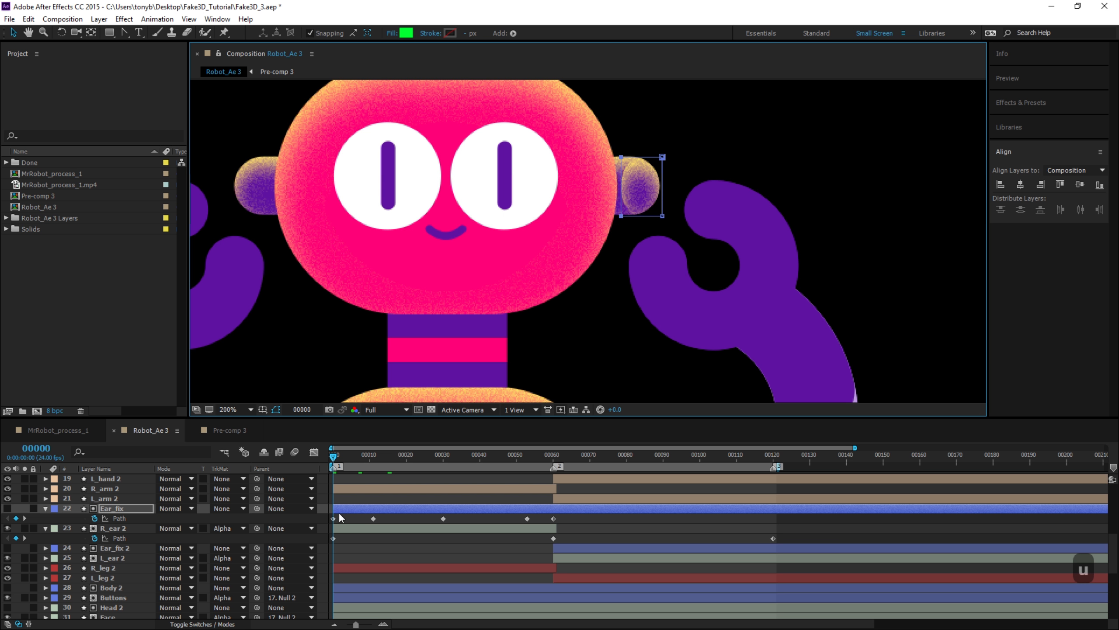
# Trim the start of the Ear_fix matte layer to frame 2, checking the ear overlap on the first frames.
pyautogui.click(333, 508)
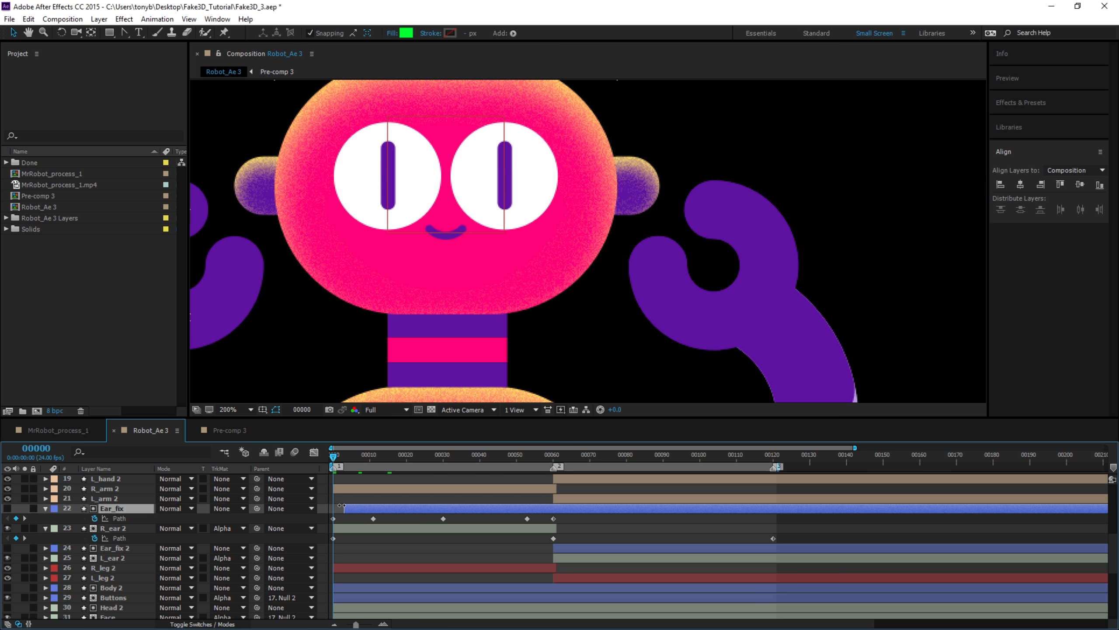
pyautogui.moveTo(334, 454); pyautogui.dragTo(344, 464)
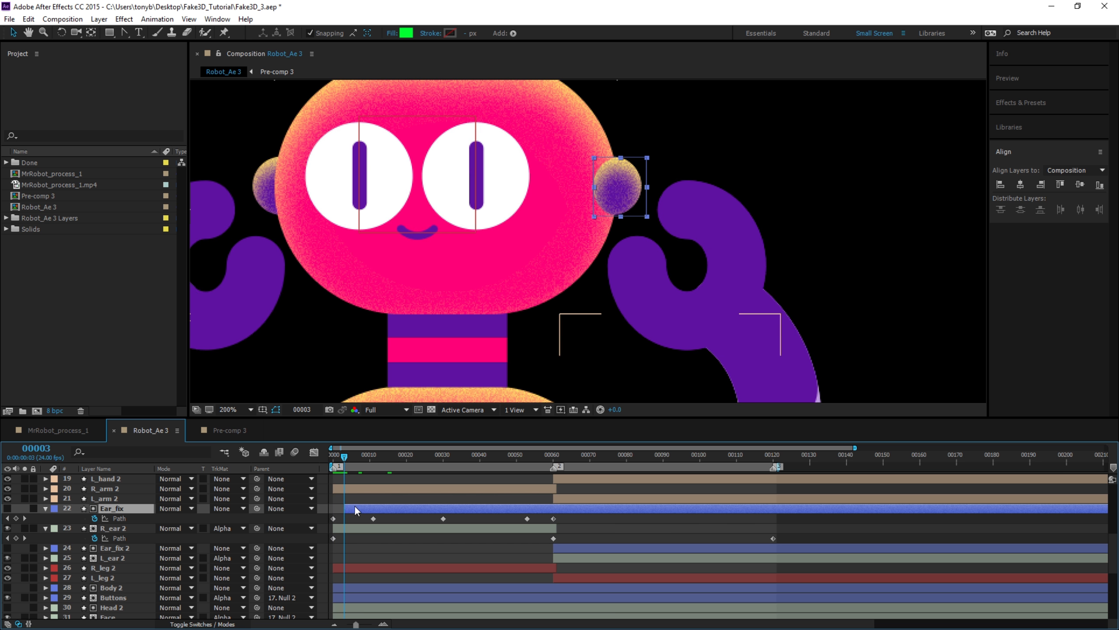
pyautogui.moveTo(339, 508); pyautogui.dragTo(336, 510)
pyautogui.moveTo(343, 457); pyautogui.dragTo(333, 465)
pyautogui.moveTo(337, 508); pyautogui.dragTo(334, 508)
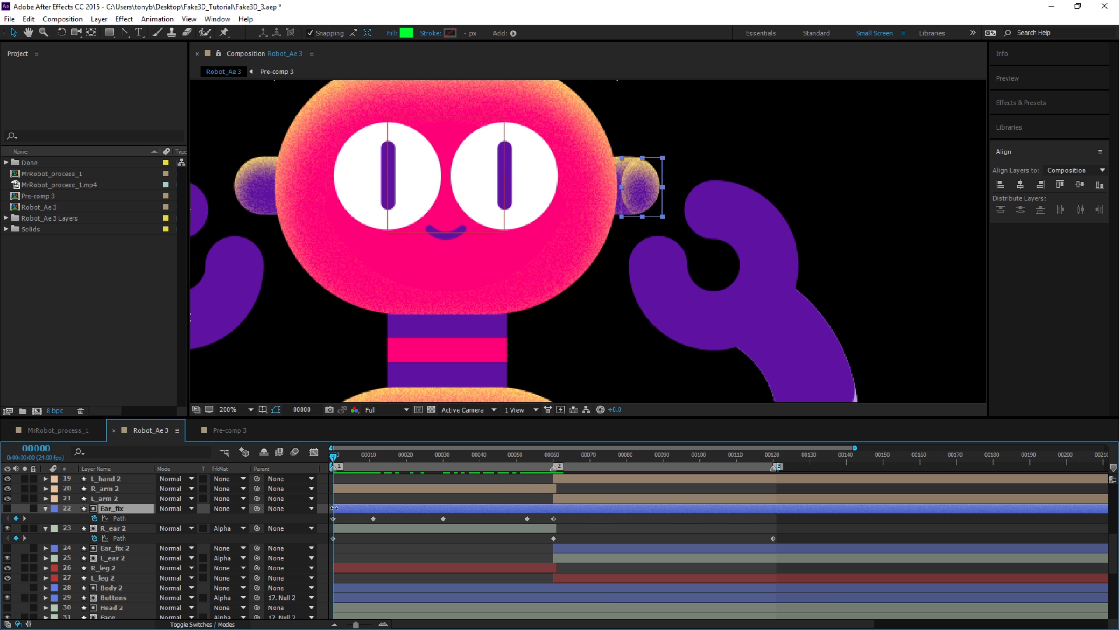
pyautogui.moveTo(333, 457)
pyautogui.mouseDown()
pyautogui.moveTo(346, 454)
pyautogui.moveTo(314, 465)
pyautogui.mouseUp()
pyautogui.moveTo(333, 458); pyautogui.dragTo(341, 466)
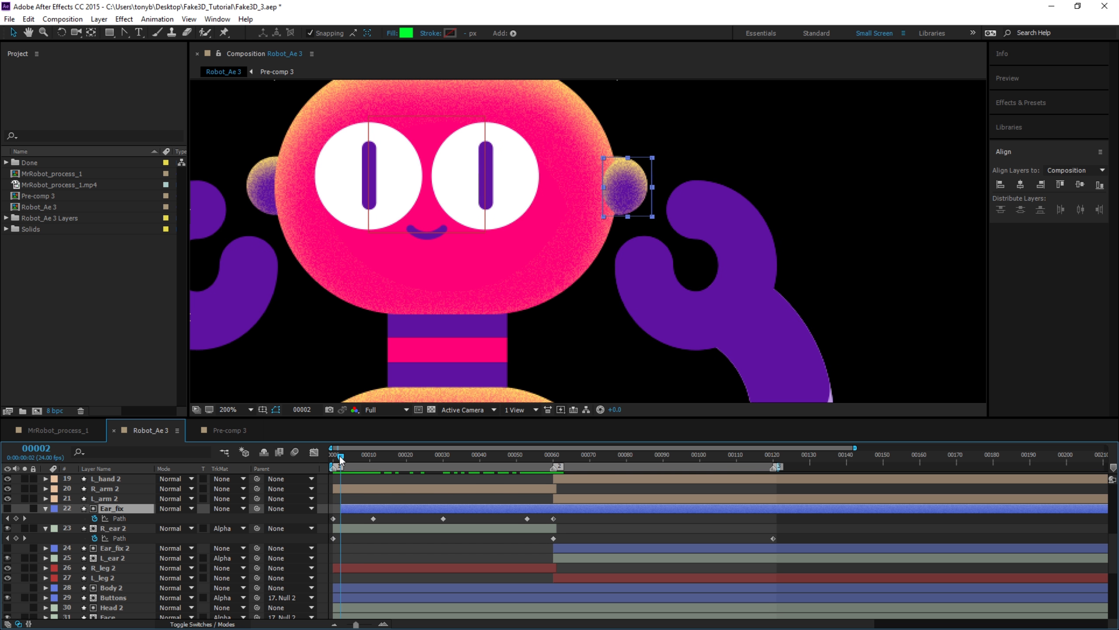
# Paste the copied layer styles onto L_ear 2 at frame 60 and make the Ear_fix 2 matte layer start at frame 61.
pyautogui.moveTo(340, 458); pyautogui.dragTo(553, 484)
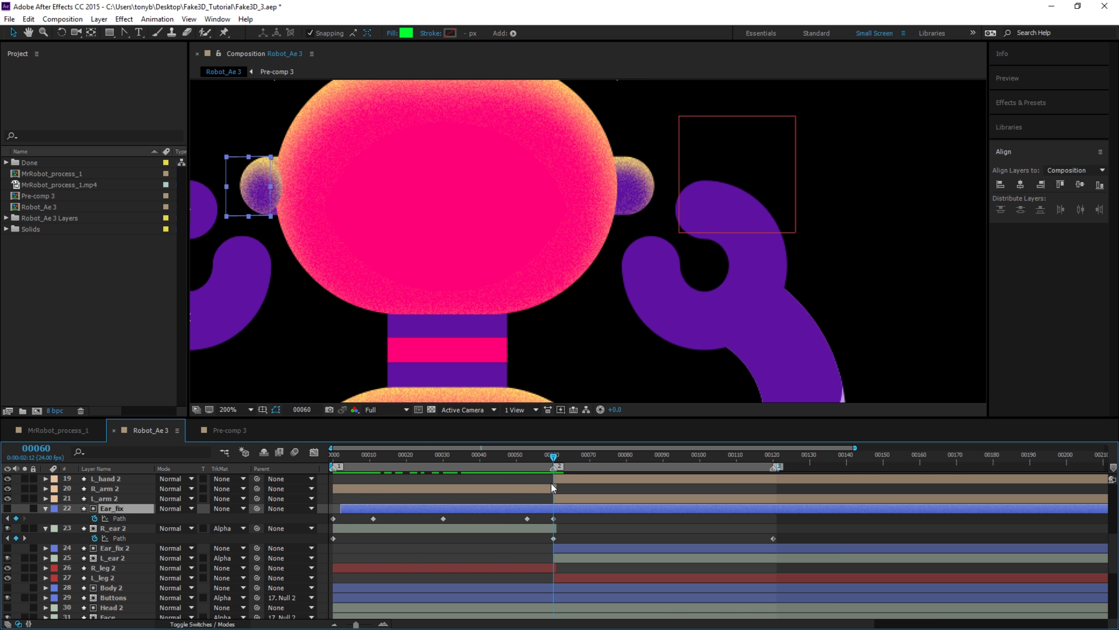
pyautogui.click(567, 559)
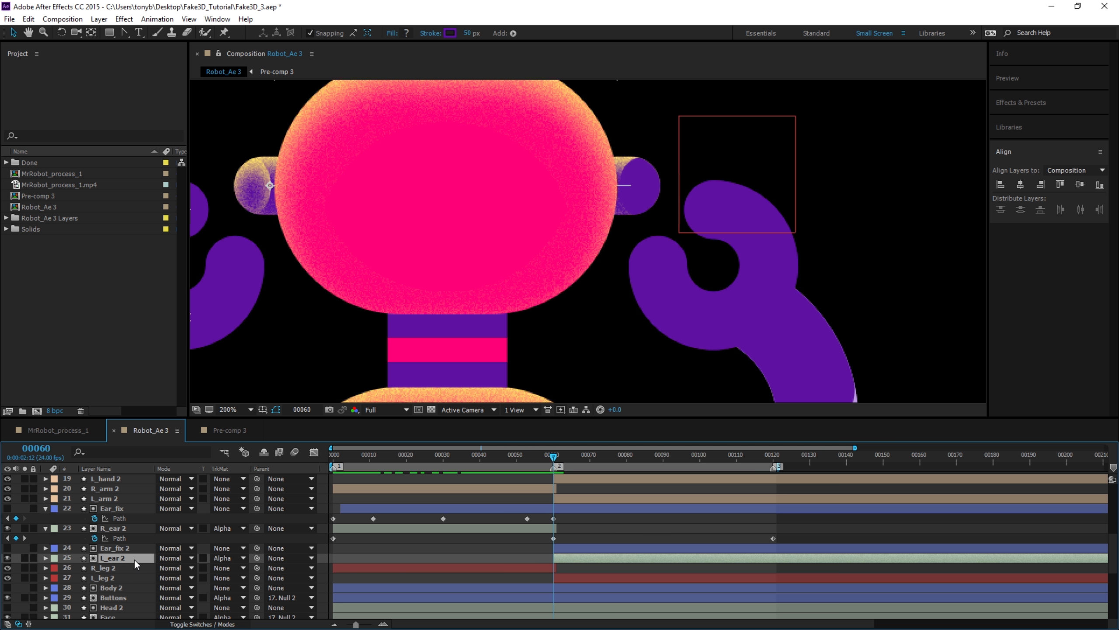
pyautogui.hotkey('ctrl', 'v')
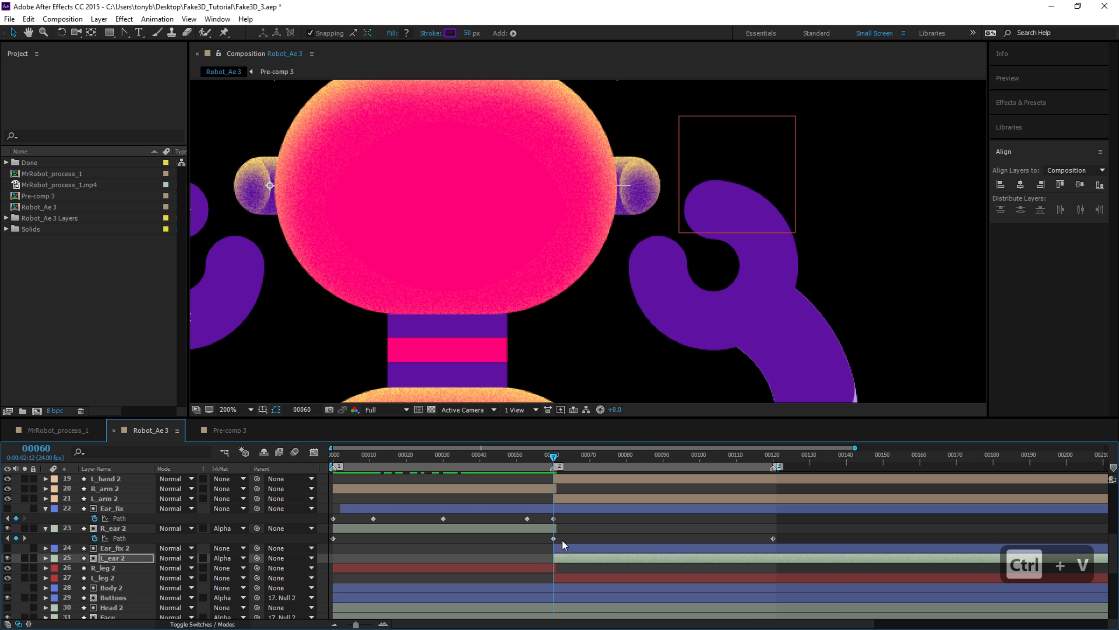
pyautogui.click(552, 549)
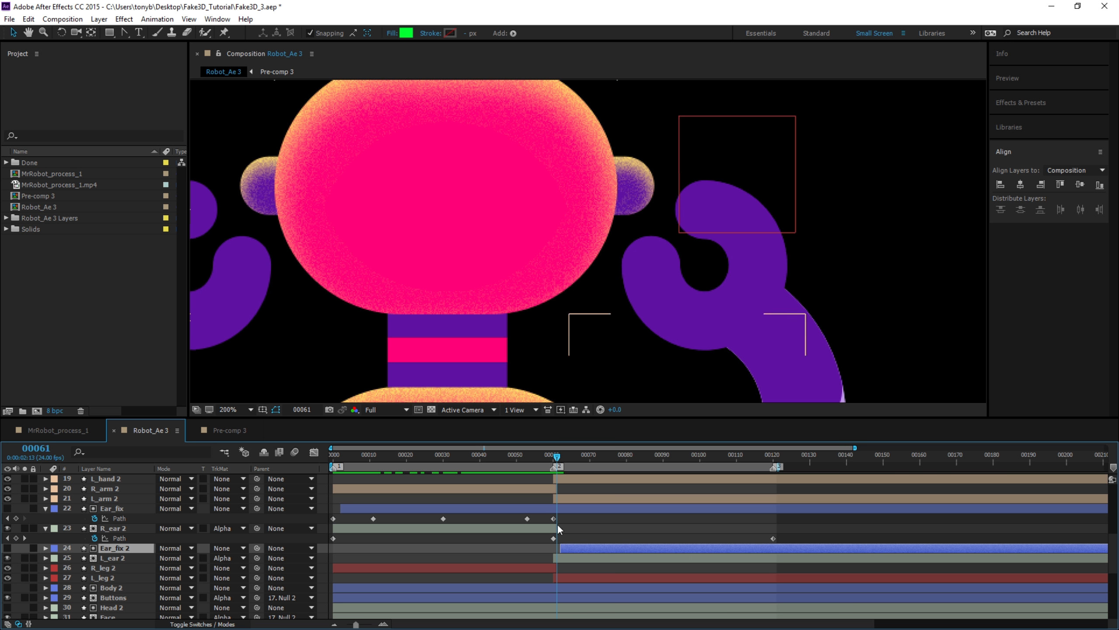
pyautogui.press('[')
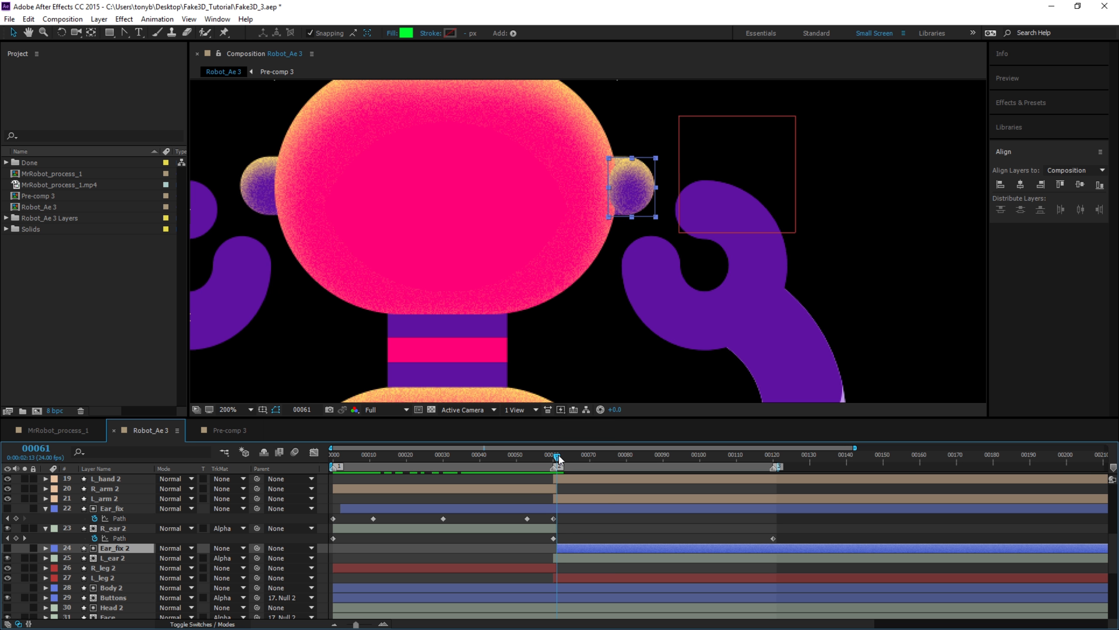
# Check the ears across the turn, go back to frame 0 and collapse the Ear_fix, R_ear 2 and Ear_fix 2 layers.
pyautogui.moveTo(560, 461); pyautogui.dragTo(282, 479)
pyautogui.scroll(-2, 537, 270)
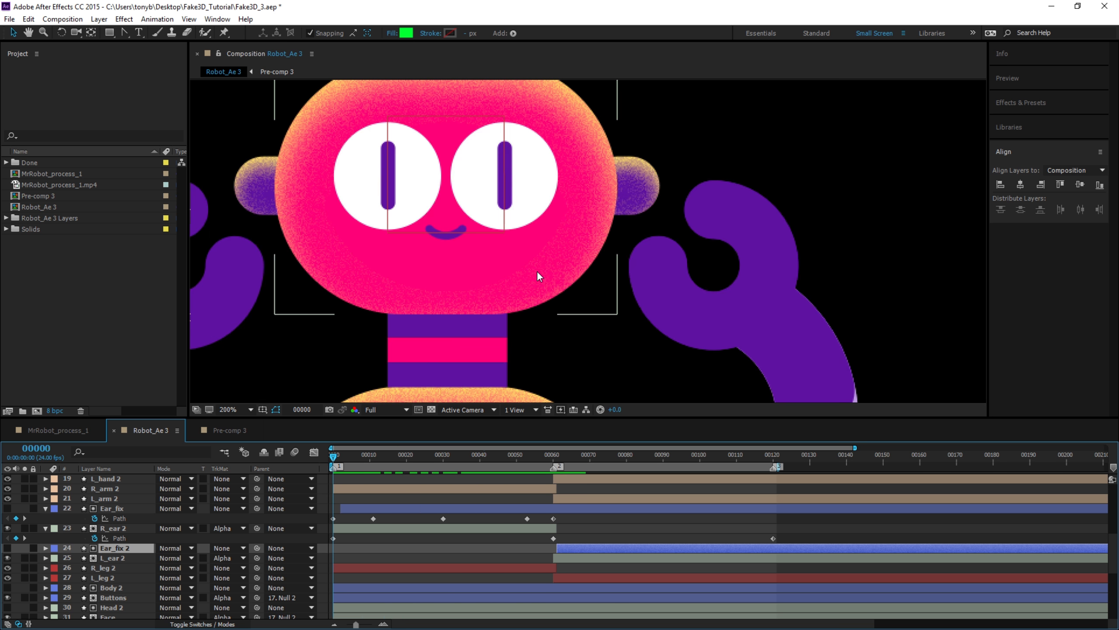
pyautogui.moveTo(334, 453)
pyautogui.mouseDown()
pyautogui.moveTo(659, 468)
pyautogui.moveTo(322, 471)
pyautogui.mouseUp()
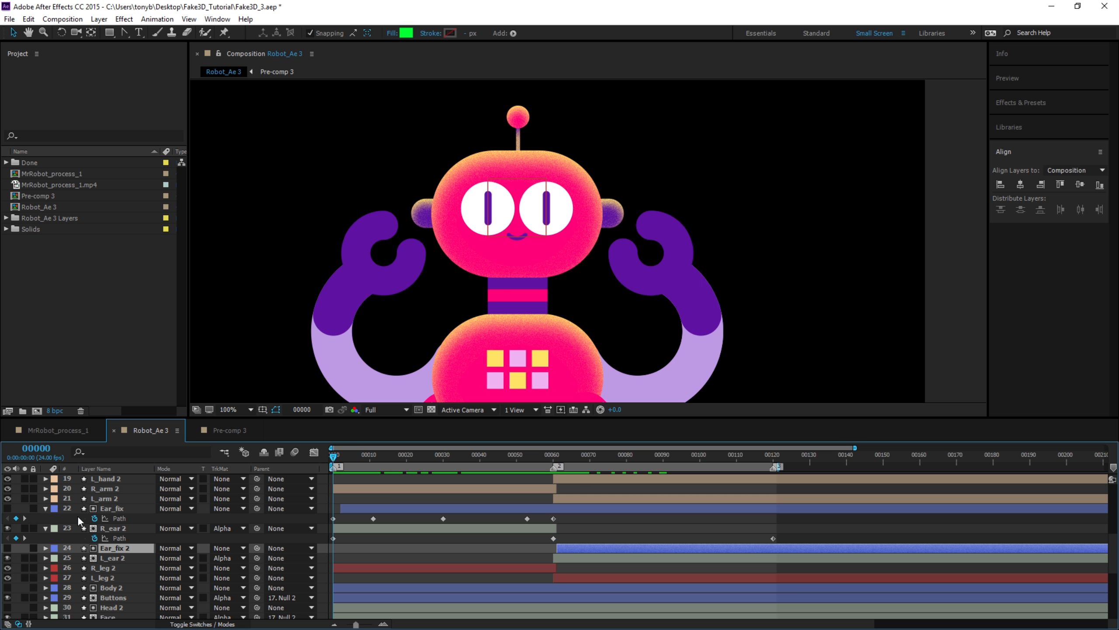
pyautogui.click(46, 508)
pyautogui.click(45, 518)
pyautogui.click(45, 528)
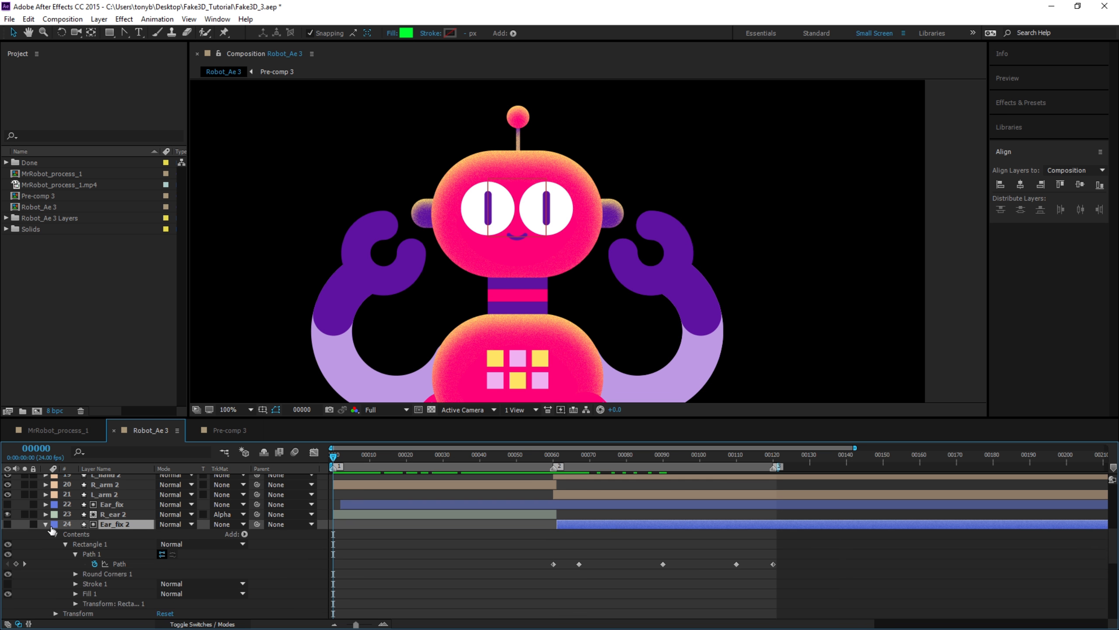
pyautogui.click(46, 524)
pyautogui.scroll(4, 132, 540)
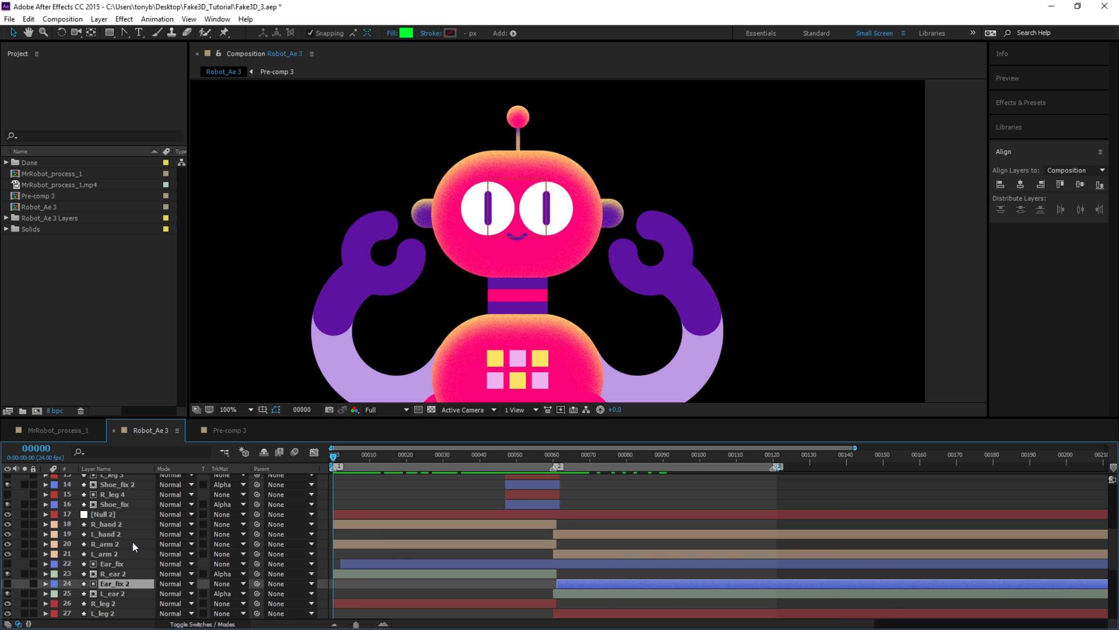
pyautogui.click(106, 583)
pyautogui.keyDown('ctrl'); pyautogui.click(107, 591); pyautogui.keyUp('ctrl')
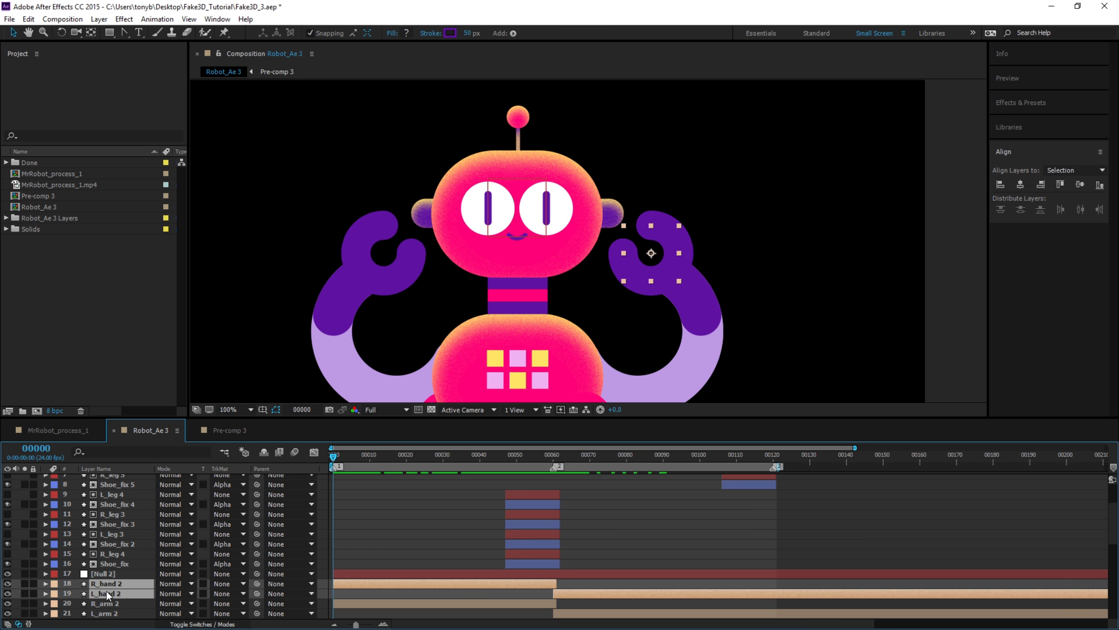
pyautogui.hotkey('ctrl', 'v')
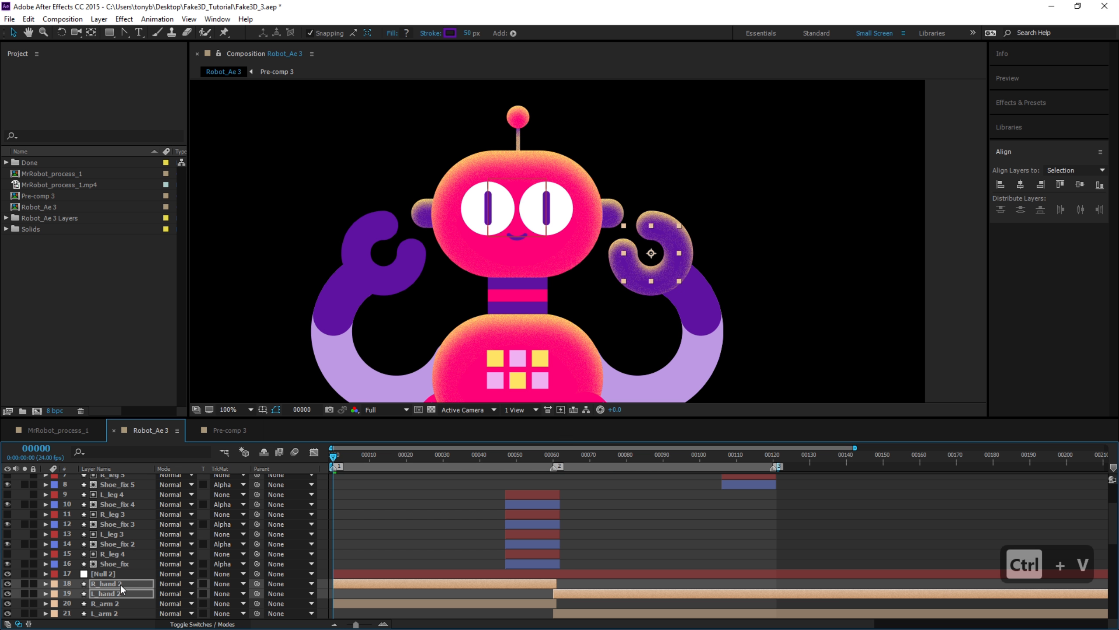
pyautogui.hotkey('ctrl', 'z')
# Paste the copied layer styles onto R_hand 2 alone and reveal its Inner Shadow settings.
pyautogui.click(107, 583)
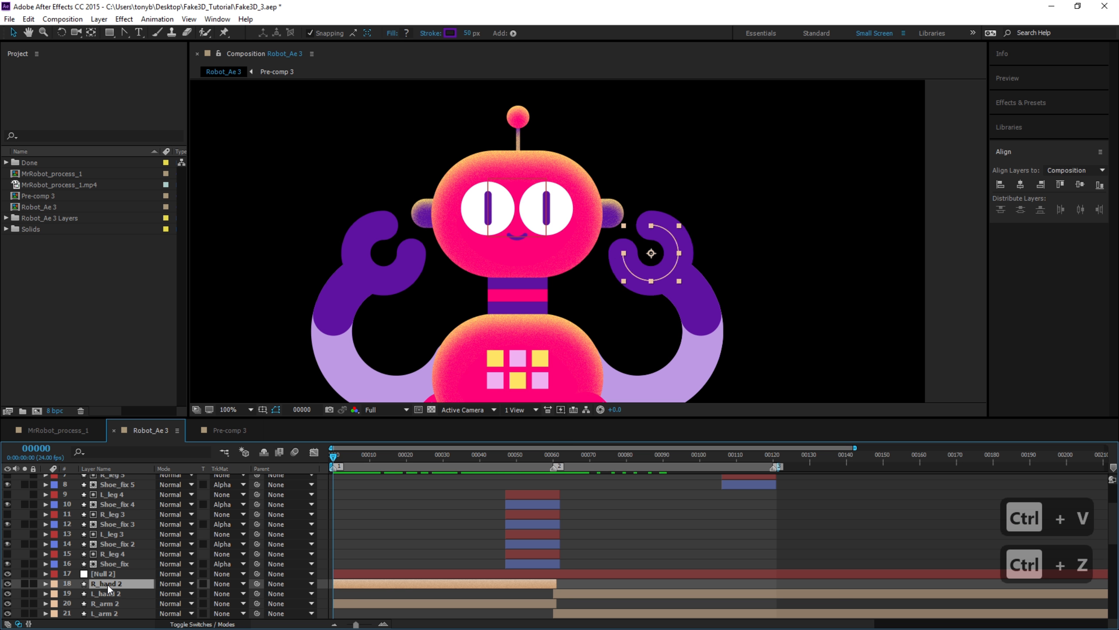
pyautogui.hotkey('ctrl', 'v')
pyautogui.click(46, 584)
pyautogui.scroll(-3, 59, 584)
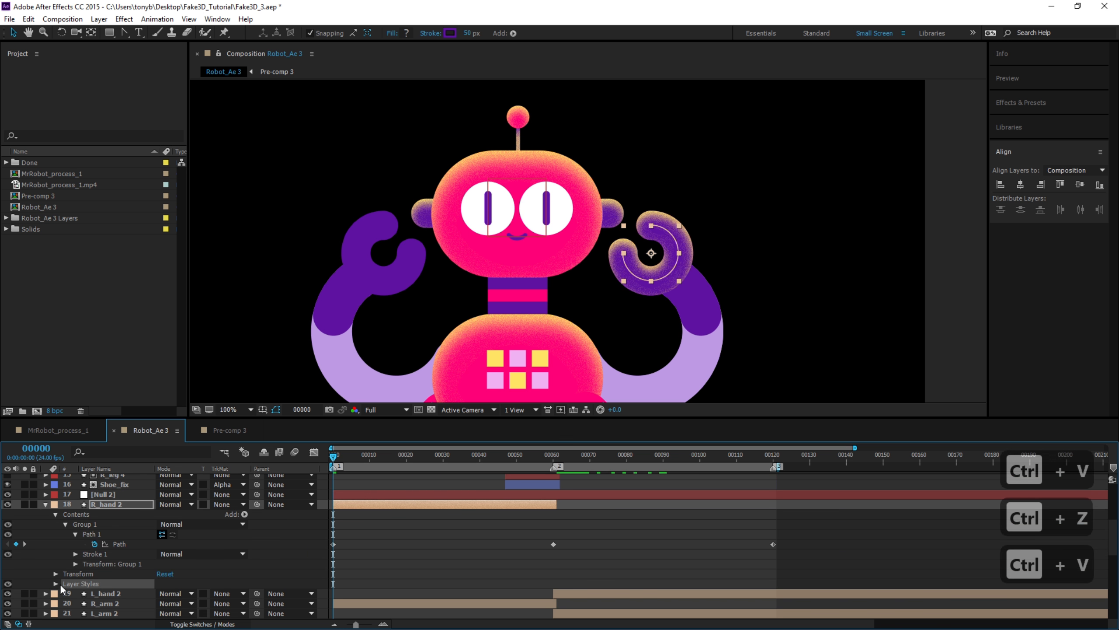
pyautogui.click(59, 583)
pyautogui.click(56, 583)
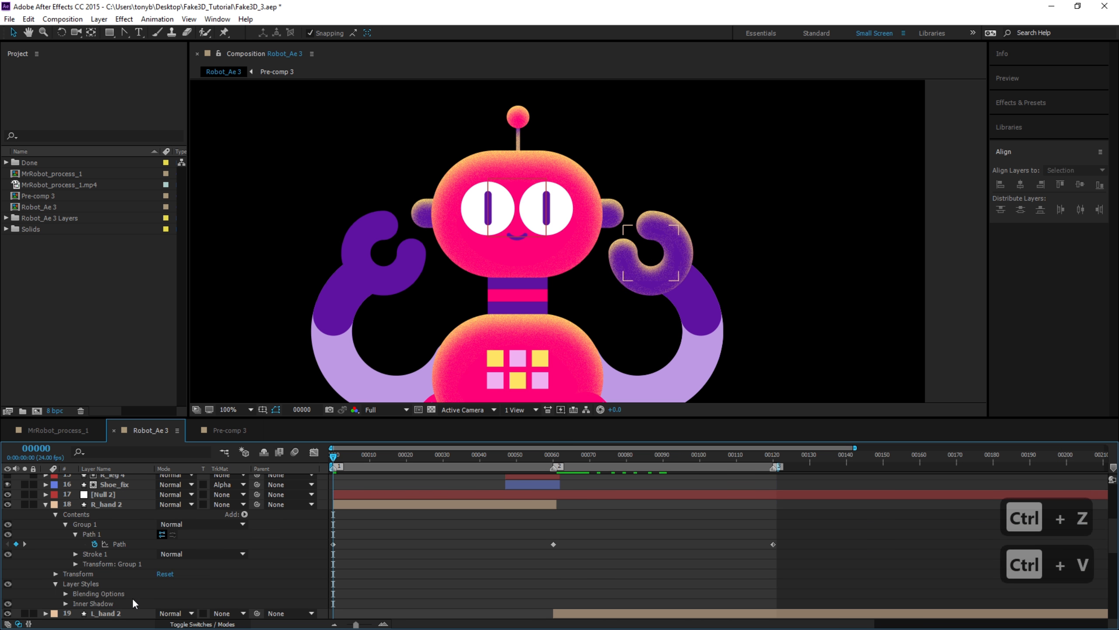
pyautogui.click(65, 603)
pyautogui.scroll(-2, 81, 591)
pyautogui.scroll(-3, 217, 557)
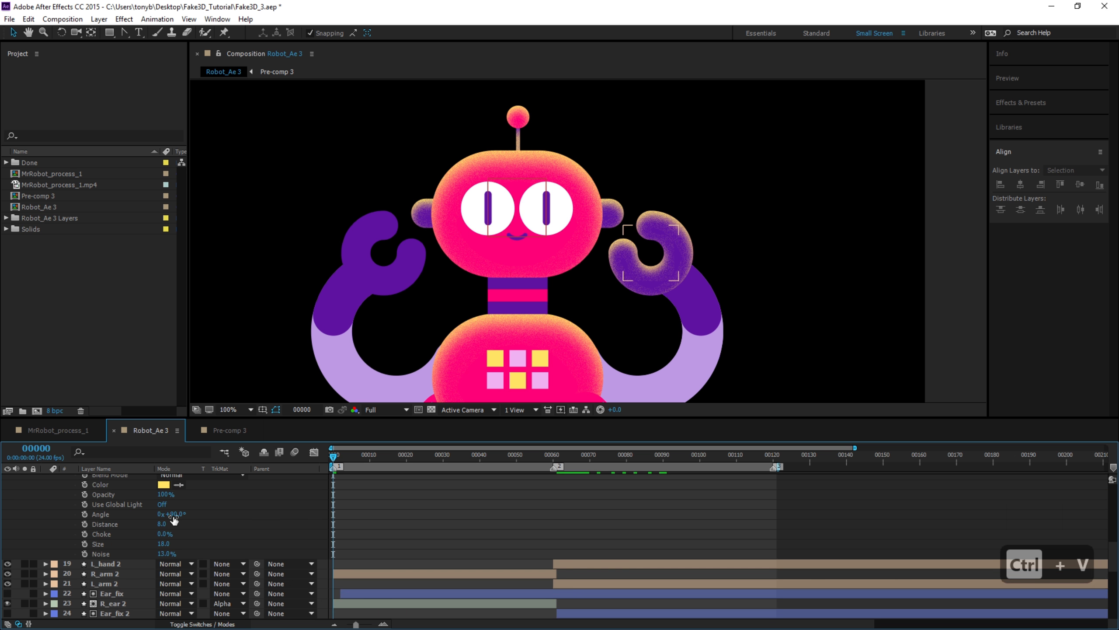
# Set R_hand 2's Inner Shadow to size 13, opacity 75% and angle 128°.
pyautogui.moveTo(164, 544); pyautogui.dragTo(162, 545)
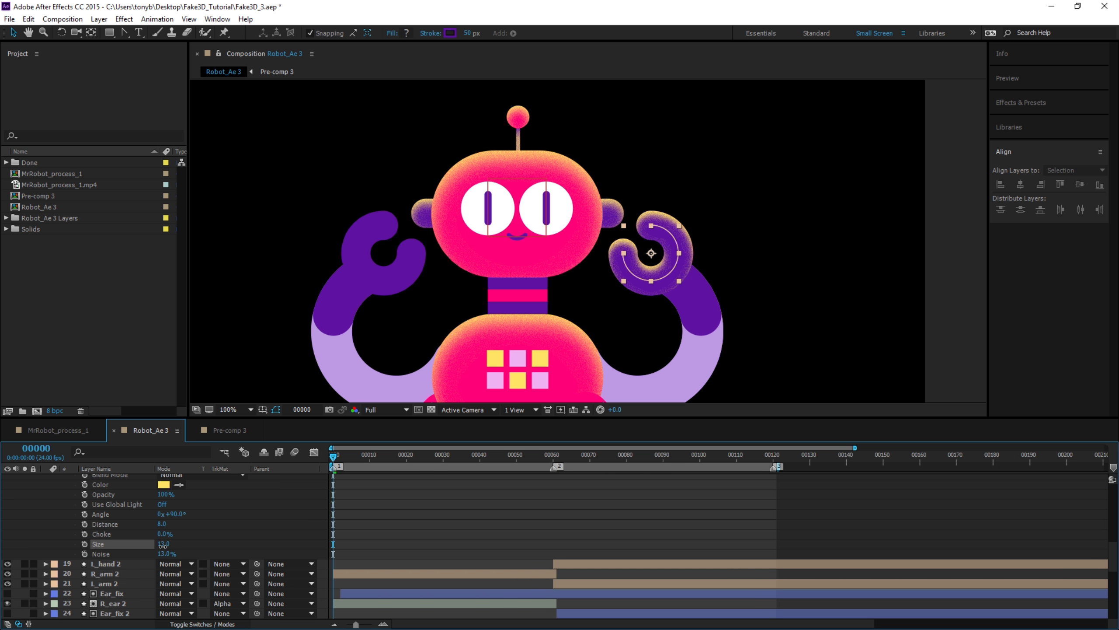
pyautogui.moveTo(164, 497); pyautogui.dragTo(191, 510)
pyautogui.scroll(3, 112, 525)
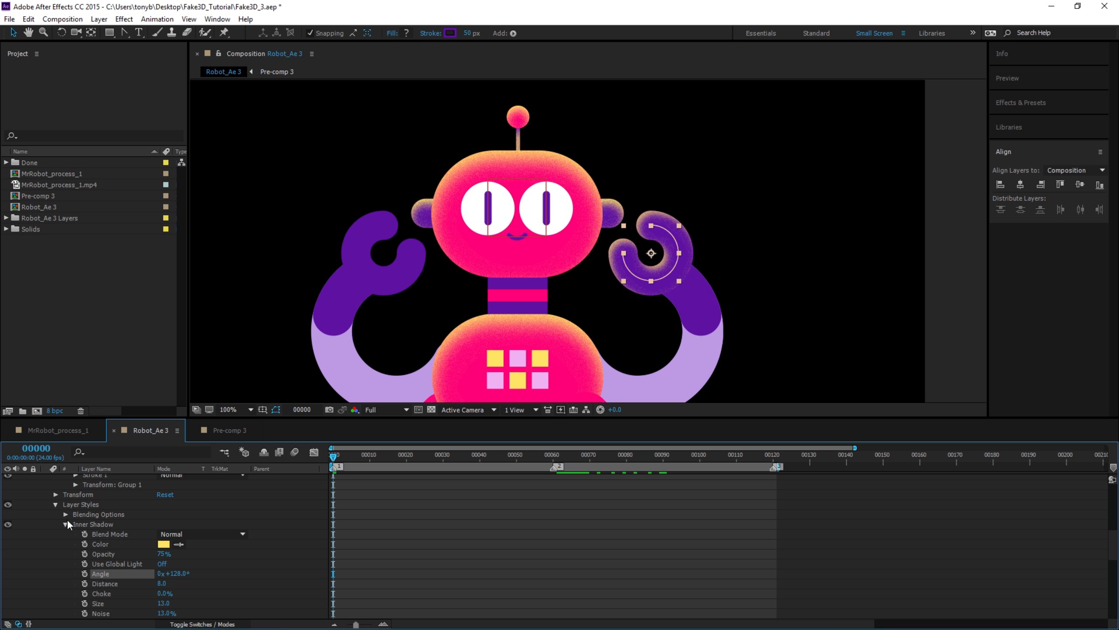
# Copy the adjusted layer styles from R_hand 2 and paste them onto L_hand 2.
pyautogui.hotkey('ctrl', 'c')
pyautogui.scroll(3, 66, 502)
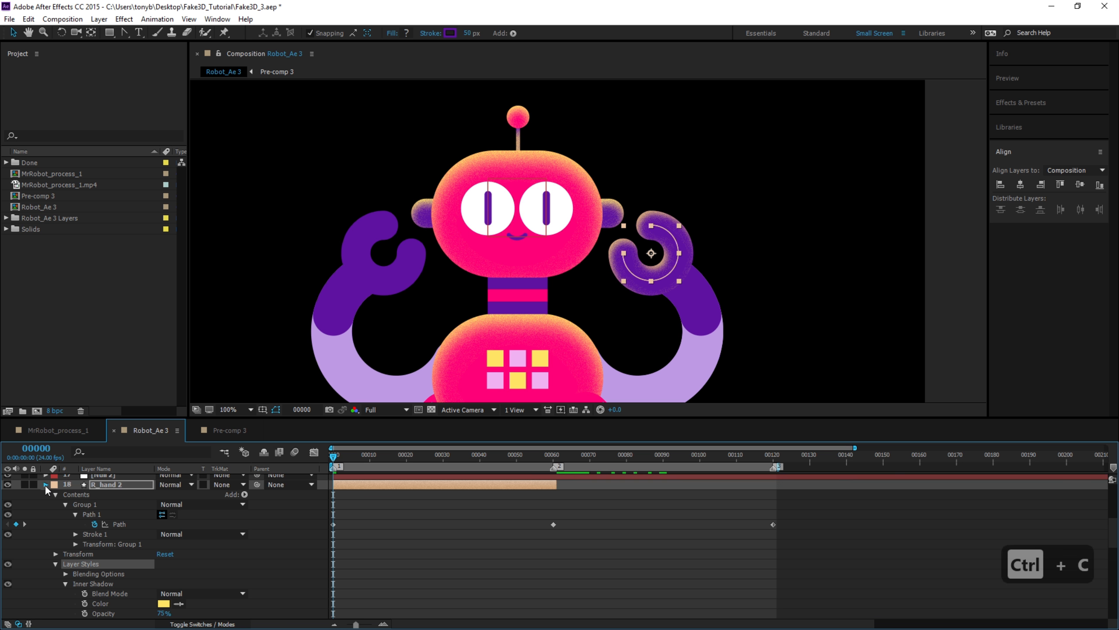
pyautogui.click(45, 485)
pyautogui.click(112, 494)
pyautogui.hotkey('ctrl', 'v')
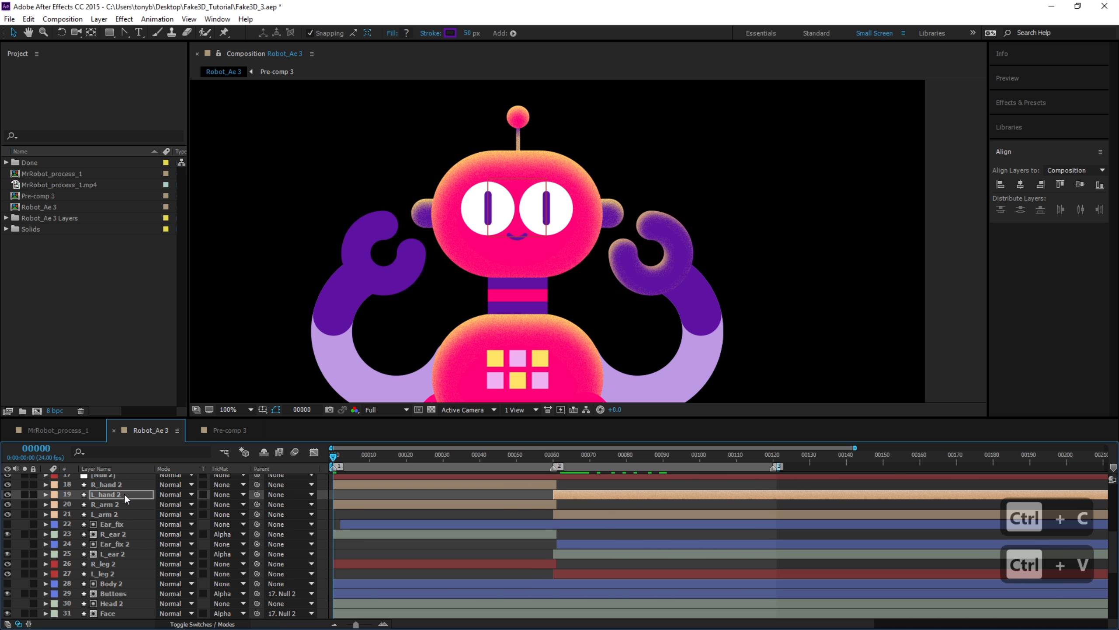
# Paste the same hand layer styles onto the R_hand and L_hand layers.
pyautogui.scroll(-5, 120, 547)
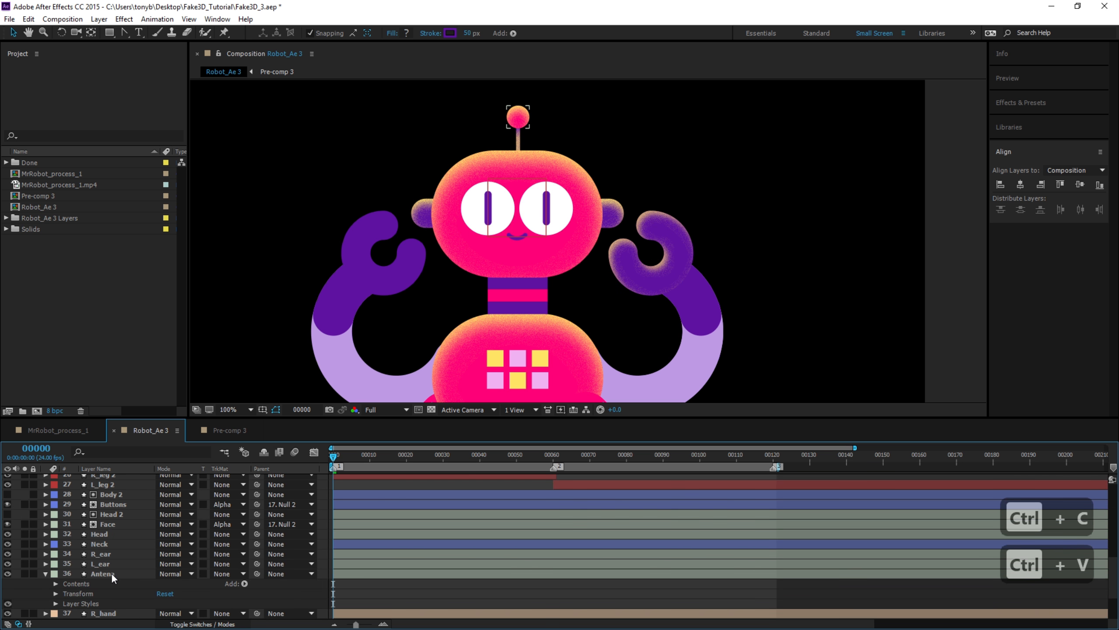
pyautogui.scroll(-3, 111, 568)
pyautogui.click(105, 553)
pyautogui.hotkey('ctrl', 'v')
pyautogui.click(109, 564)
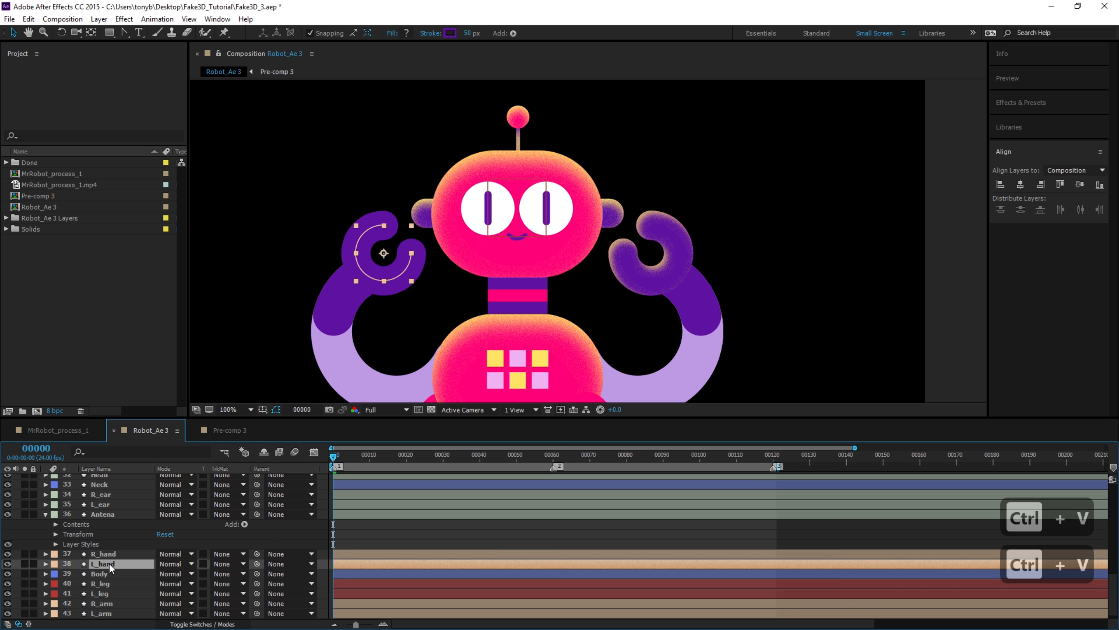
pyautogui.hotkey('ctrl', 'v')
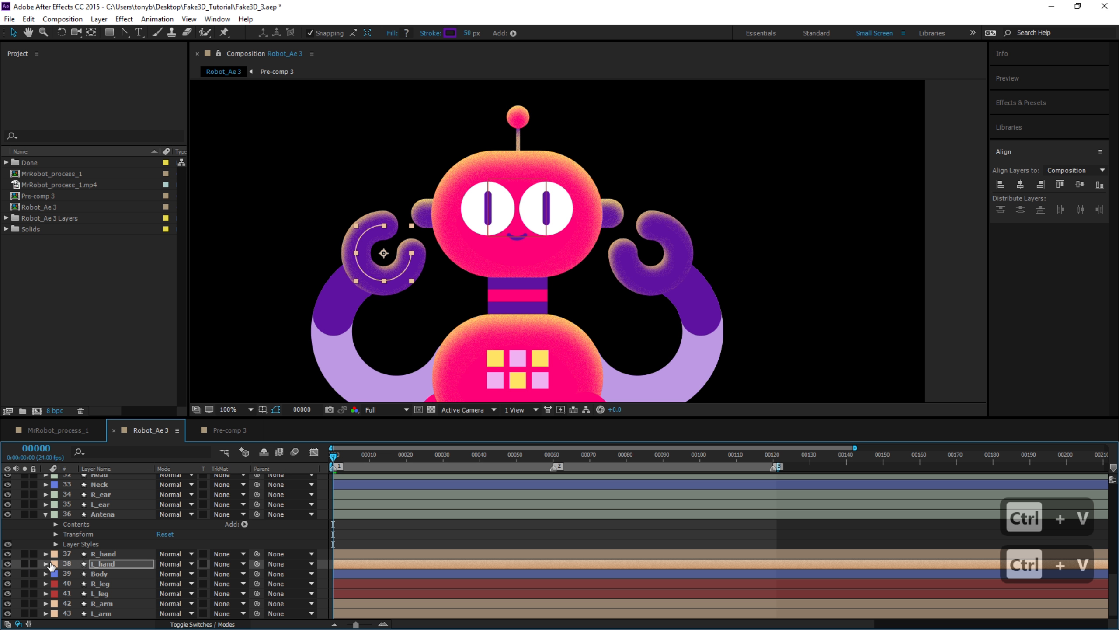
# Reduce the Inner Shadow angle of L_hand so its highlight turns toward the opposite side.
pyautogui.click(112, 553)
pyautogui.click(105, 562)
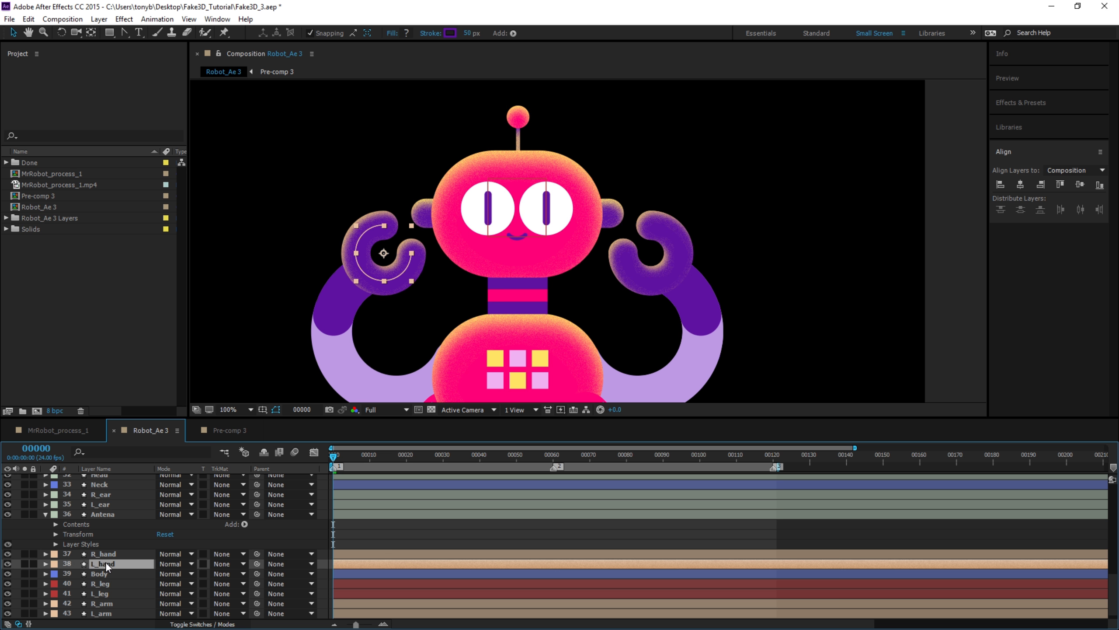
pyautogui.click(45, 563)
pyautogui.scroll(-3, 80, 594)
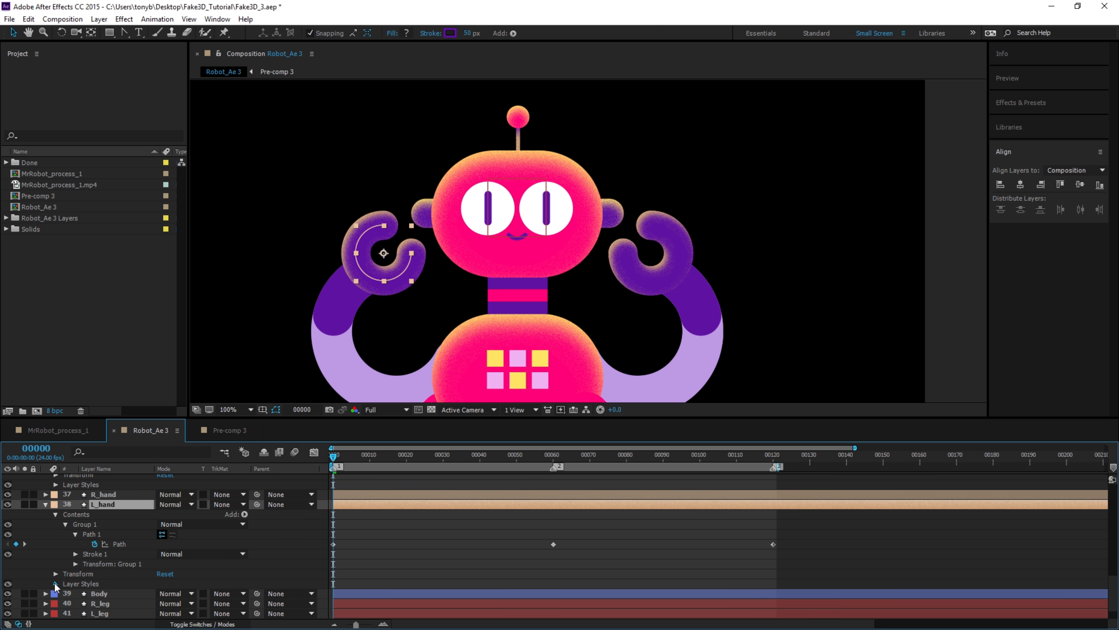
pyautogui.click(54, 582)
pyautogui.click(66, 603)
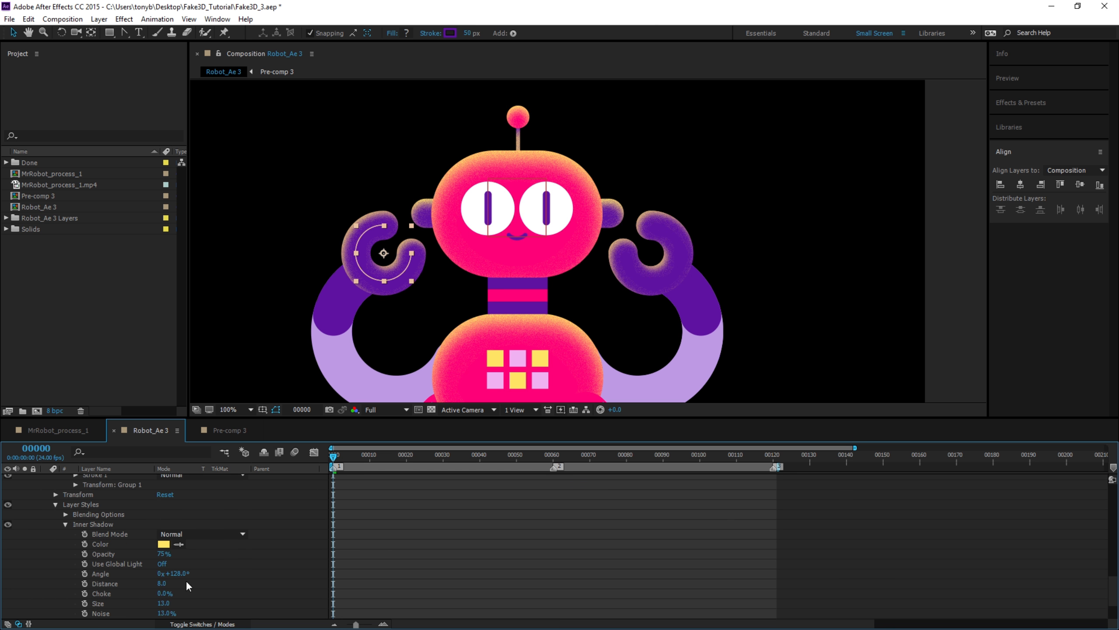
pyautogui.moveTo(178, 573); pyautogui.dragTo(151, 583)
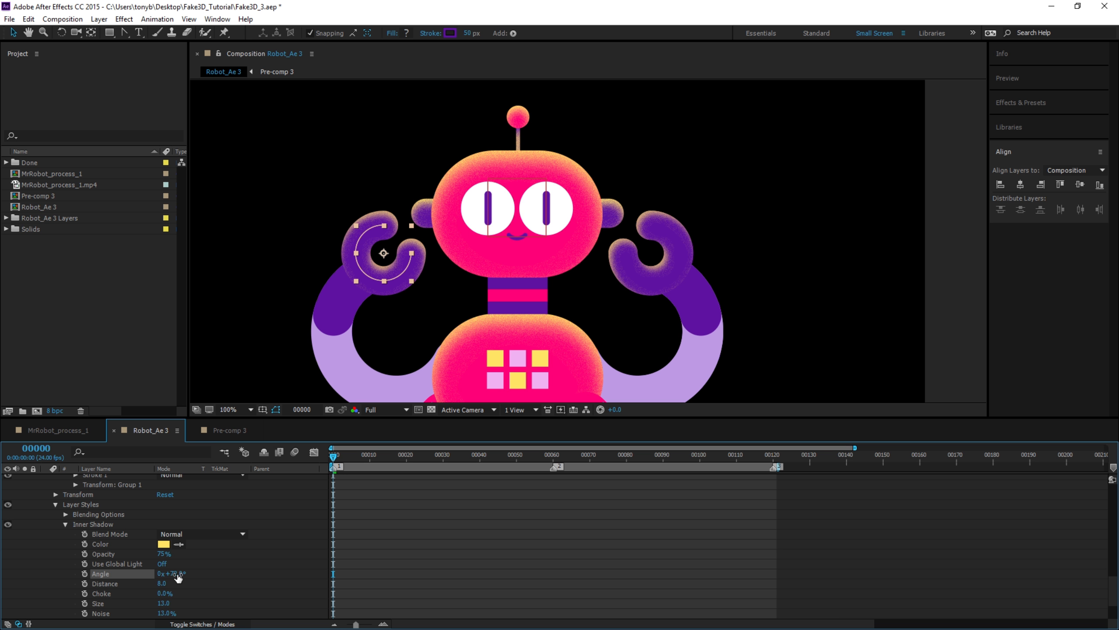
pyautogui.moveTo(178, 574); pyautogui.dragTo(175, 574)
# Copy the layer styles of L_hand onto L_hand 2, then scrub from frame 0 to check the hands.
pyautogui.scroll(1, 142, 537)
pyautogui.click(83, 534)
pyautogui.hotkey('ctrl', 'c')
pyautogui.scroll(3, 99, 535)
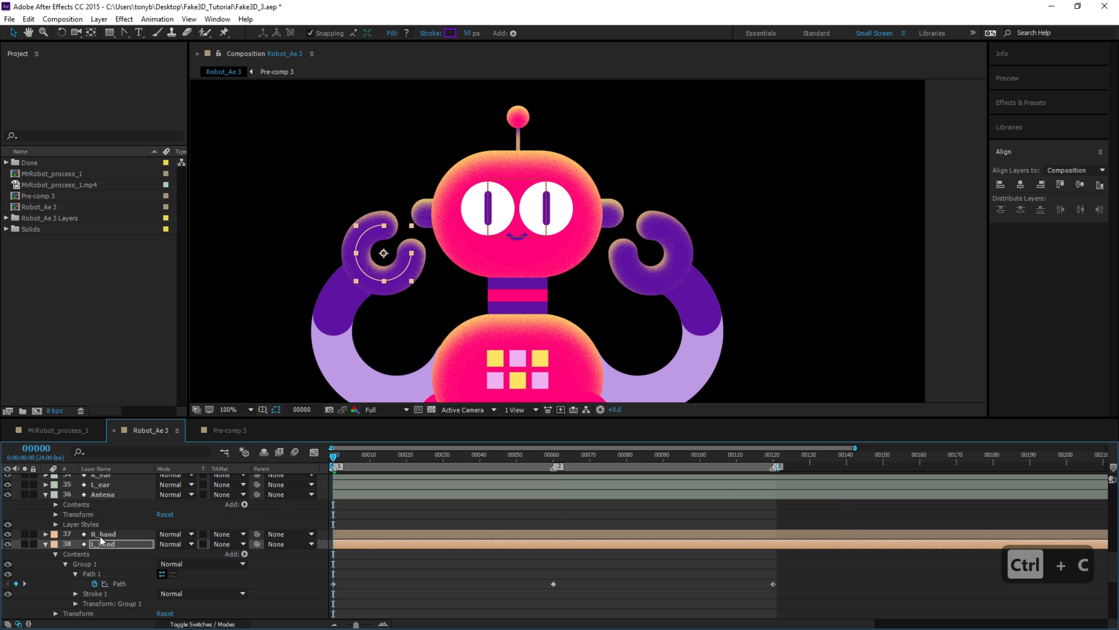
pyautogui.click(45, 544)
pyautogui.scroll(3, 123, 538)
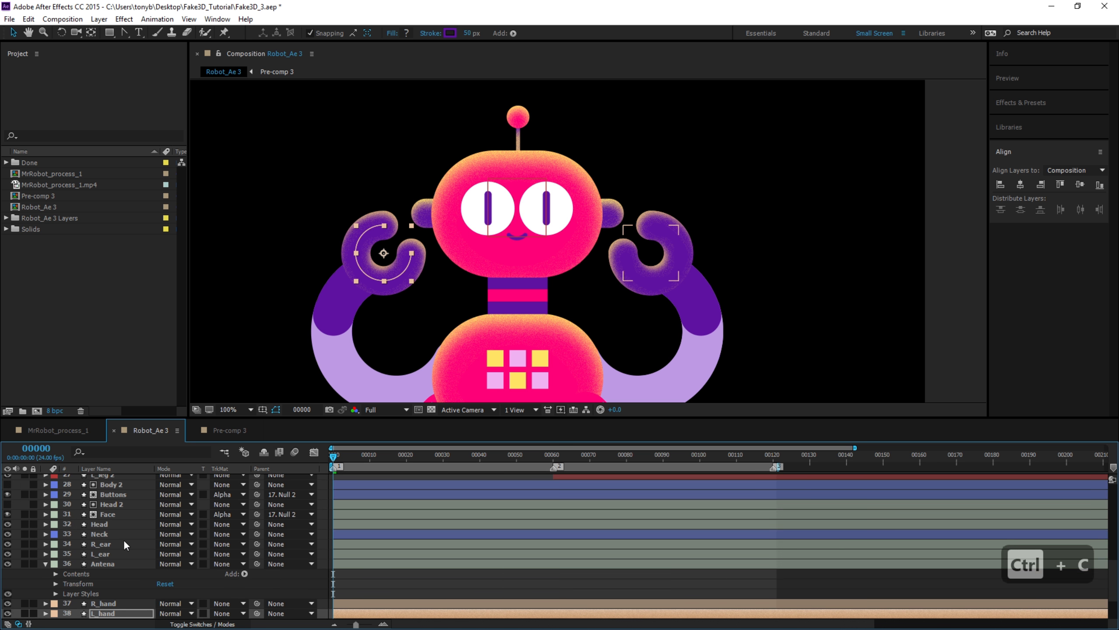
pyautogui.scroll(3, 124, 540)
pyautogui.scroll(3, 126, 520)
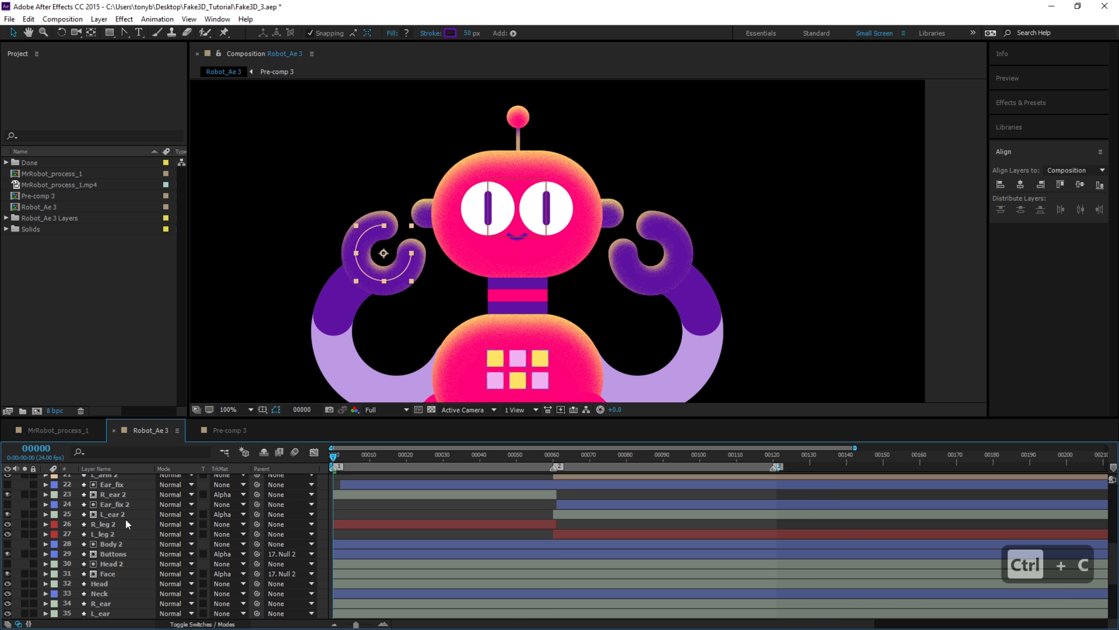
pyautogui.scroll(3, 125, 520)
pyautogui.click(116, 486)
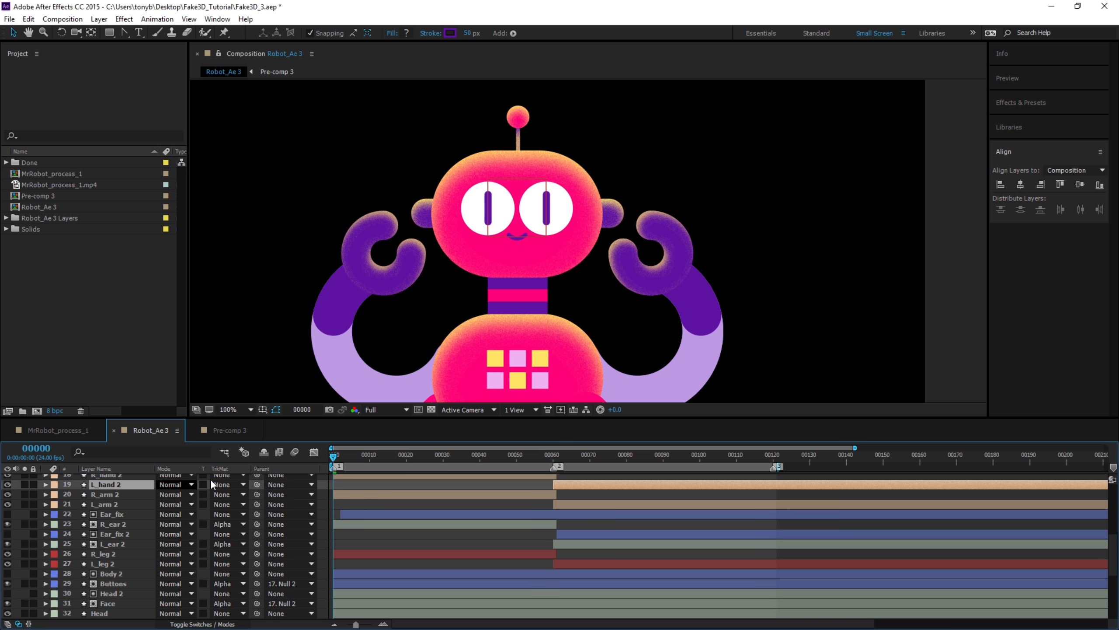
pyautogui.hotkey('ctrl', 'v')
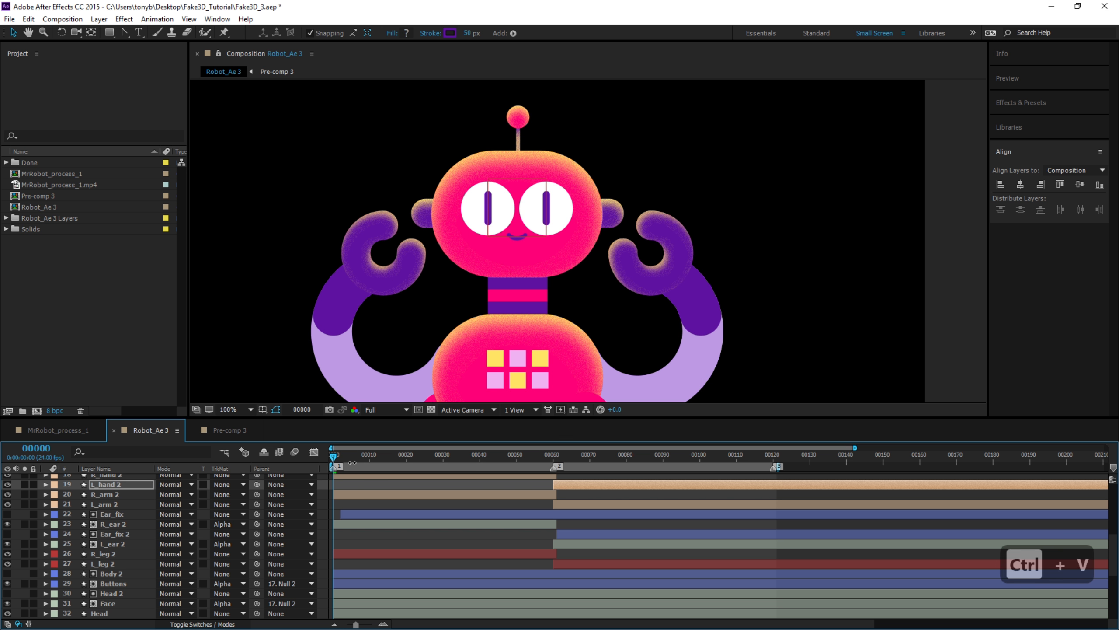
pyautogui.moveTo(334, 456); pyautogui.dragTo(356, 487)
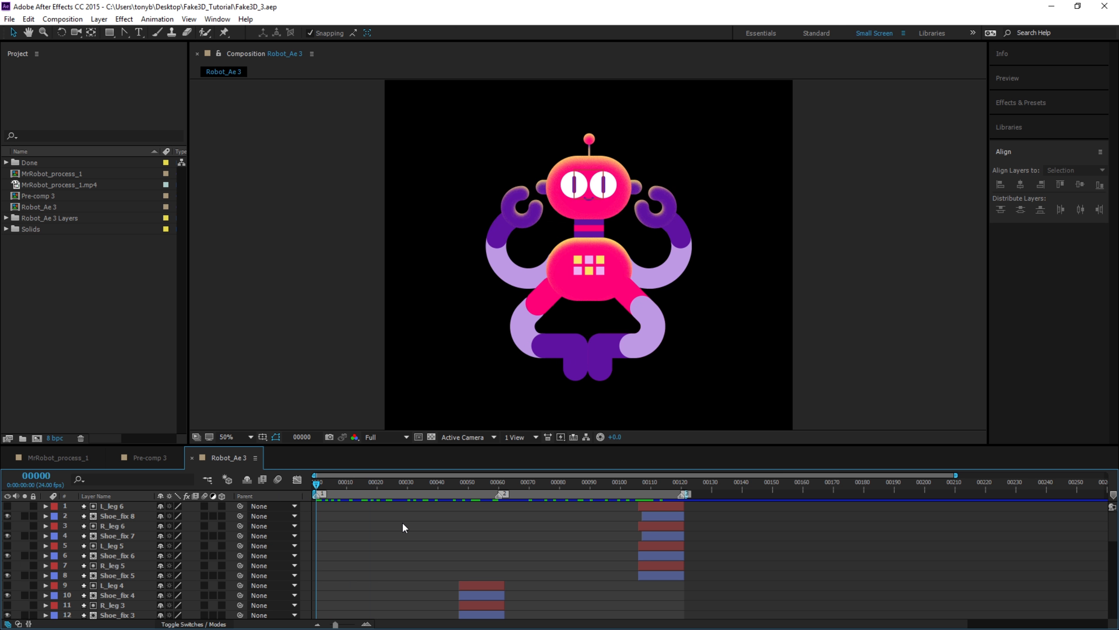
# Select all layers and trim the Robot_Ae 3 composition to a work area ending at about frame 120.
pyautogui.moveTo(317, 485); pyautogui.dragTo(274, 504)
pyautogui.hotkey('ctrl', 'a')
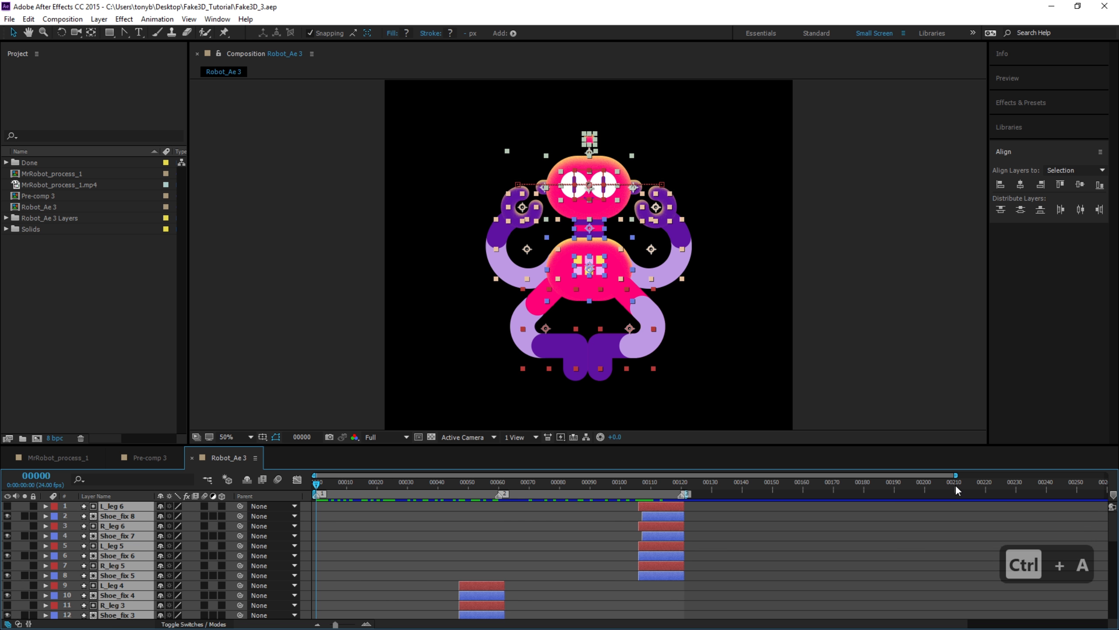
pyautogui.rightClick(607, 493)
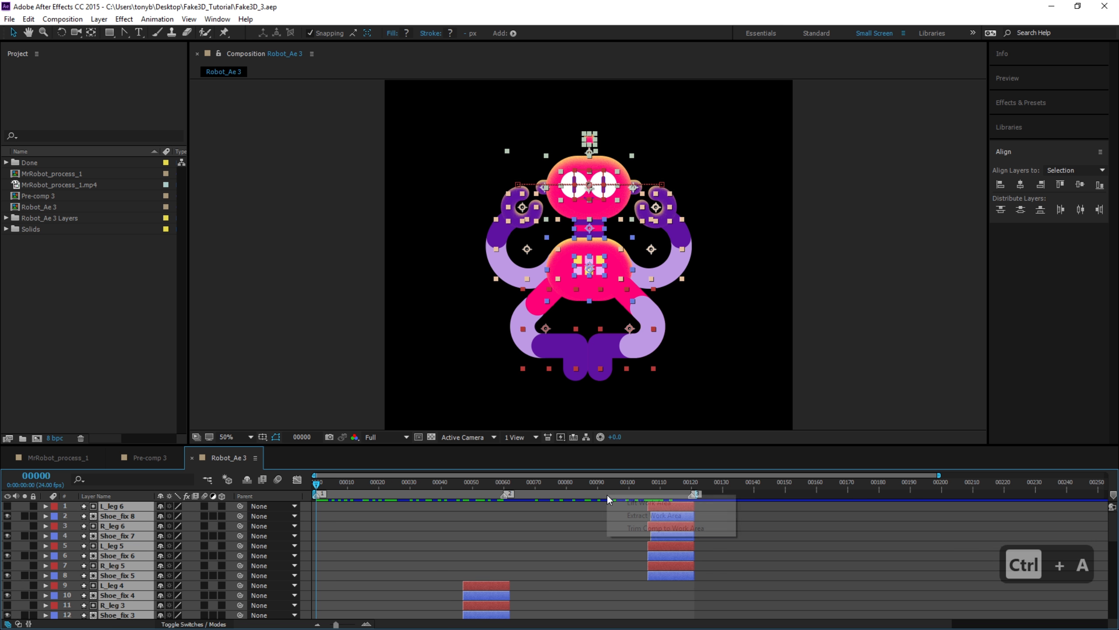
pyautogui.click(629, 530)
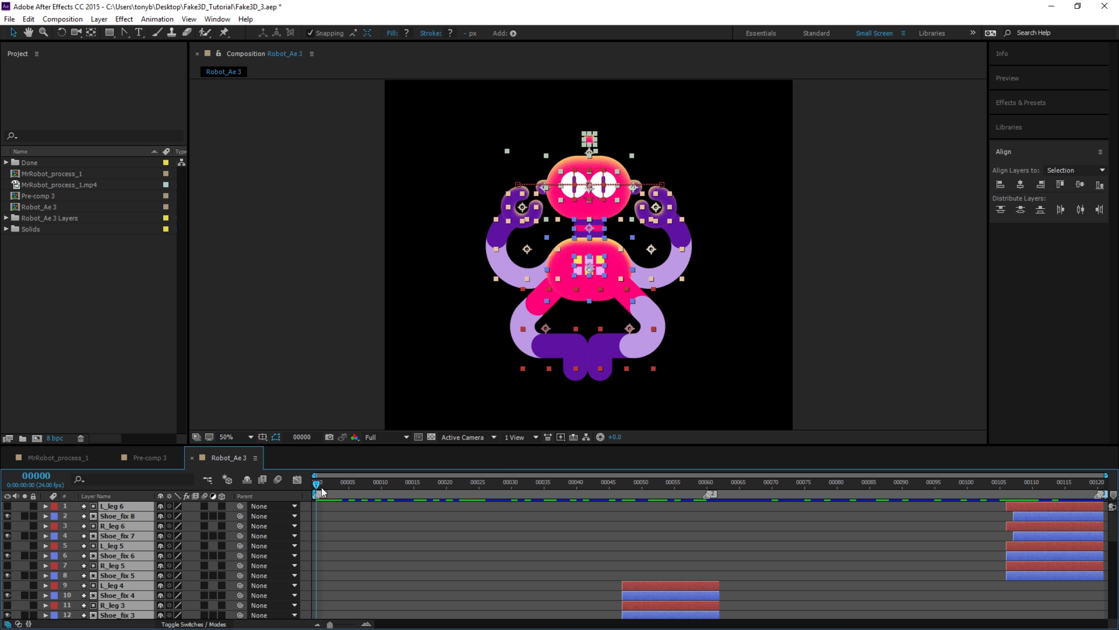
# Pre-compose all the selected robot layers into a new composition named Spin, moving all attributes into it.
pyautogui.hotkey('ctrl', 'shift', 'c')
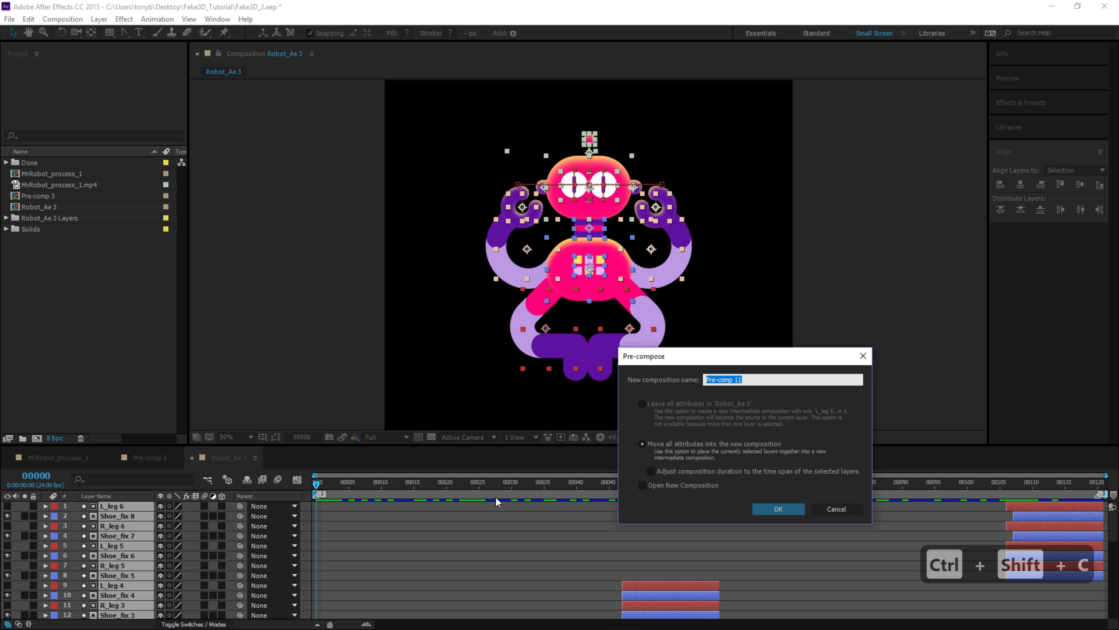
pyautogui.write('Sp')
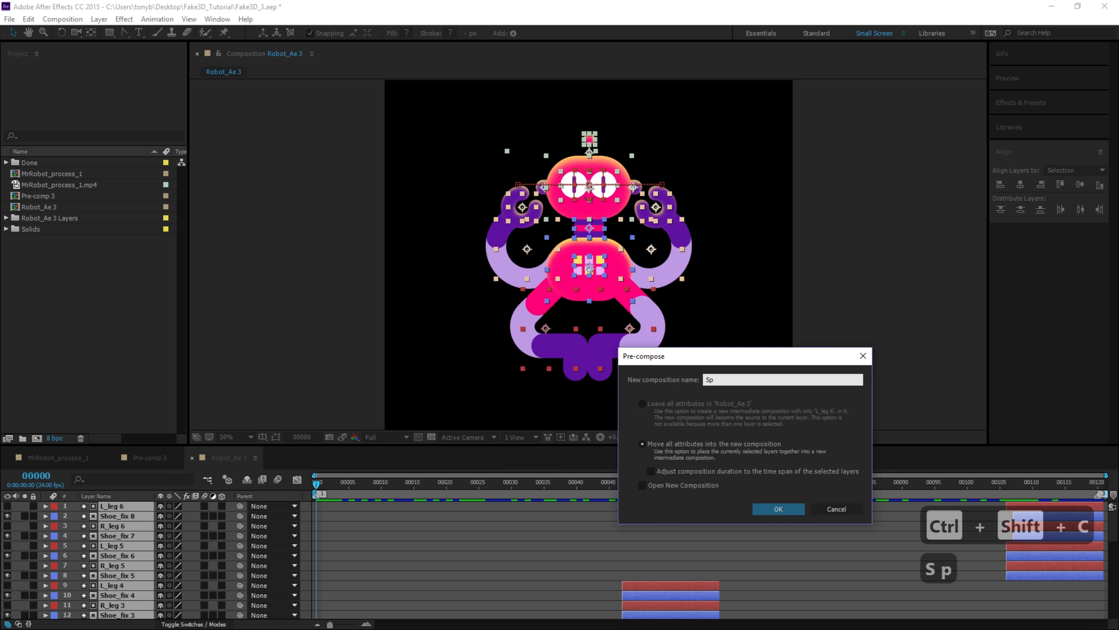
pyautogui.write('in')
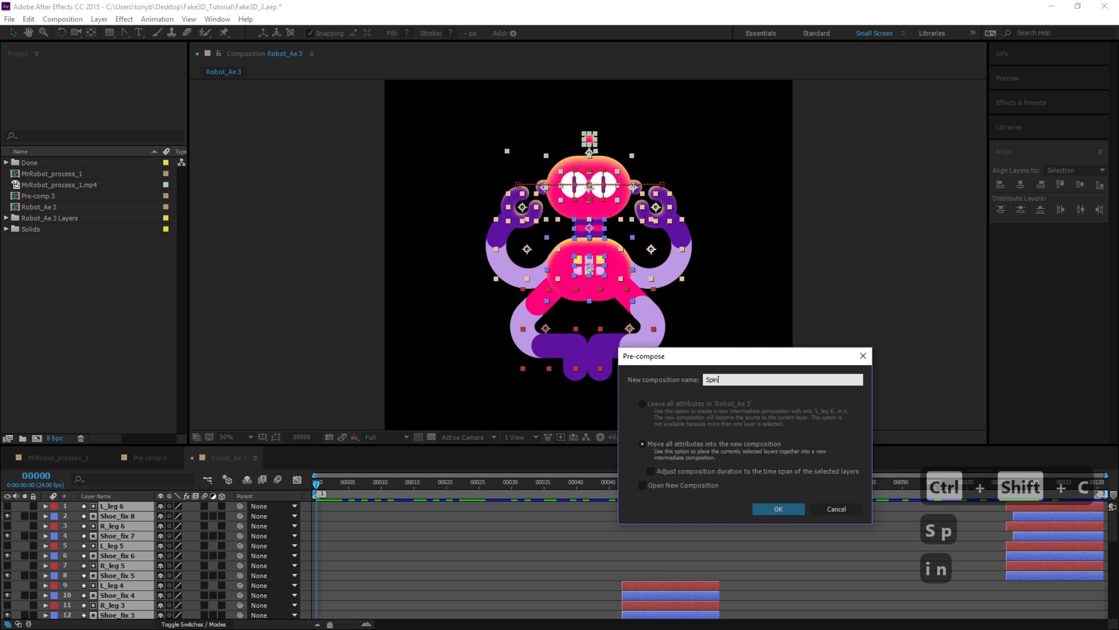
pyautogui.press('Return')
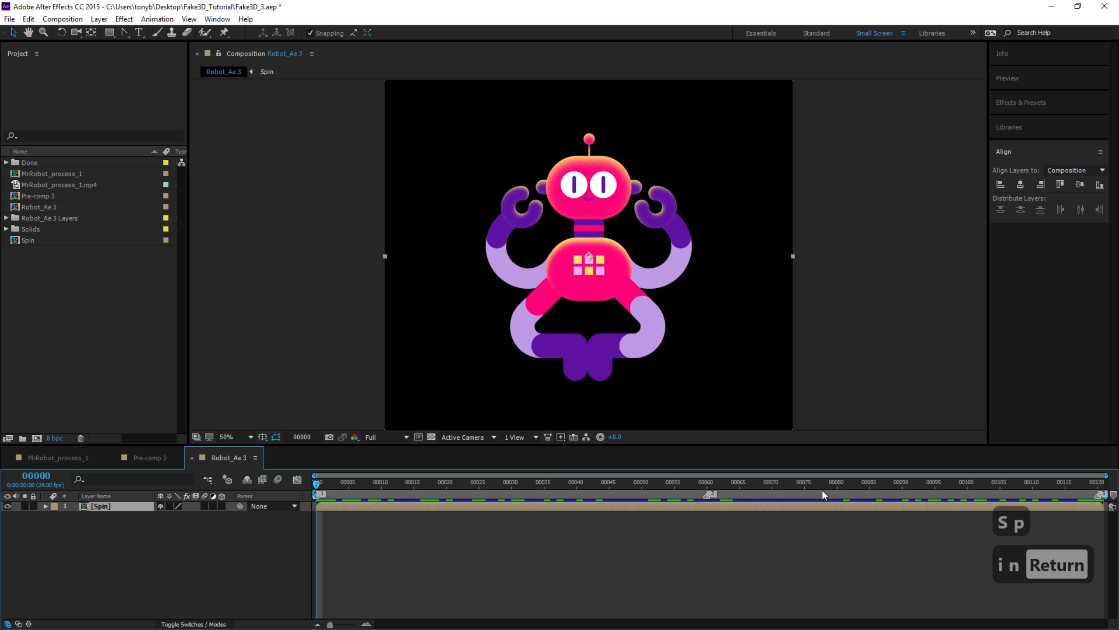
# Set the duration of the Robot_Ae 3 composition to 500 frames and extend the visible time range.
pyautogui.click(62, 19)
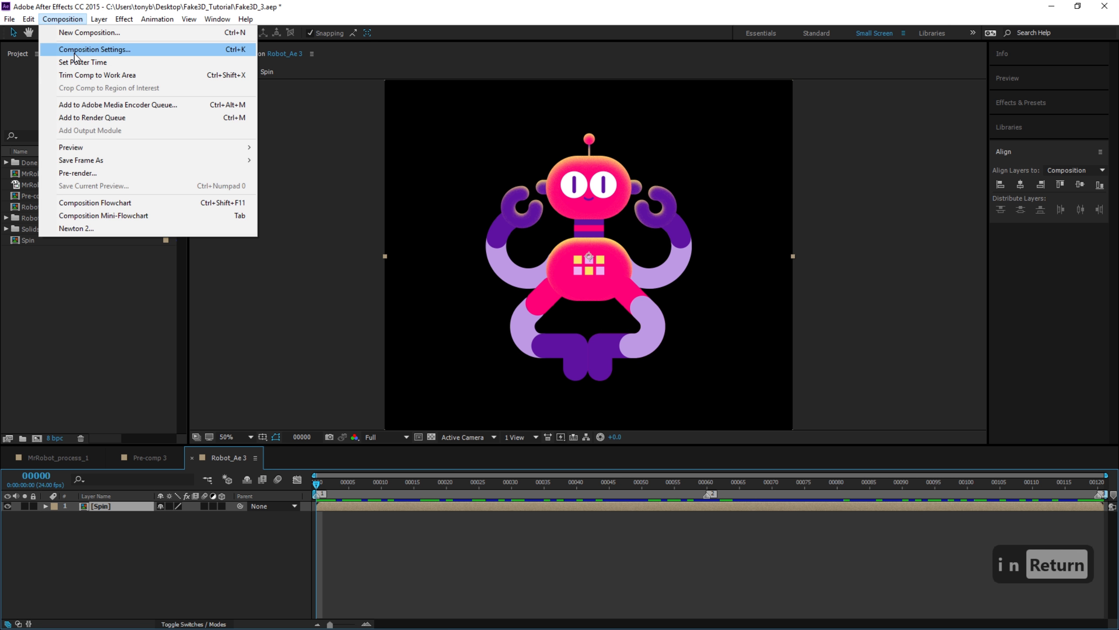
pyautogui.click(76, 49)
pyautogui.moveTo(545, 435); pyautogui.dragTo(521, 442)
pyautogui.write('80')
pyautogui.write('500')
pyautogui.press('Return')
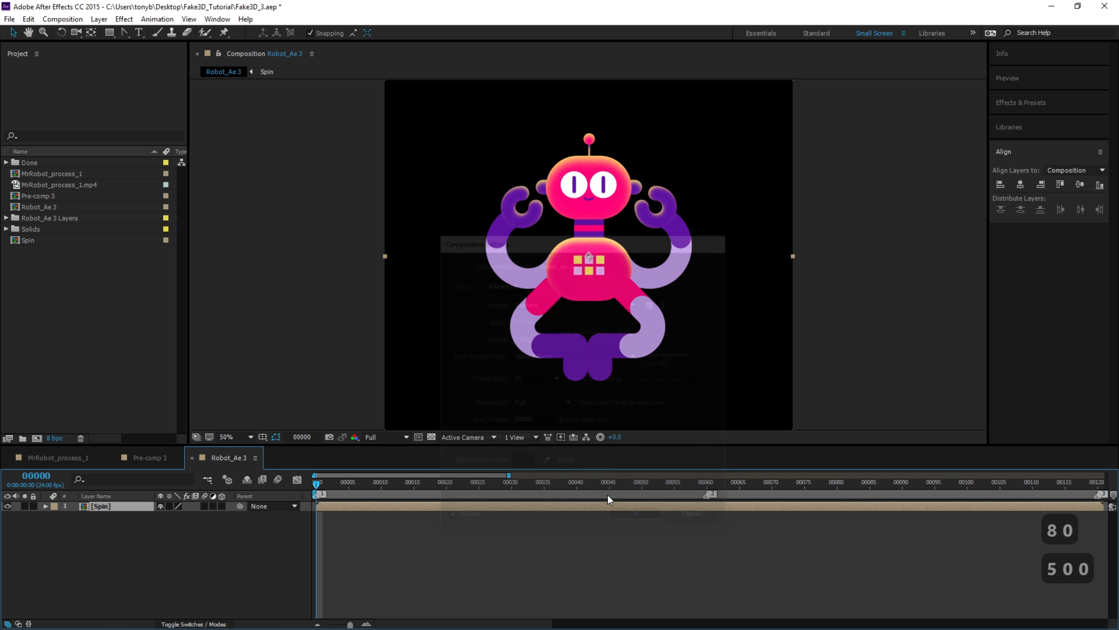
pyautogui.moveTo(508, 475); pyautogui.dragTo(1006, 476)
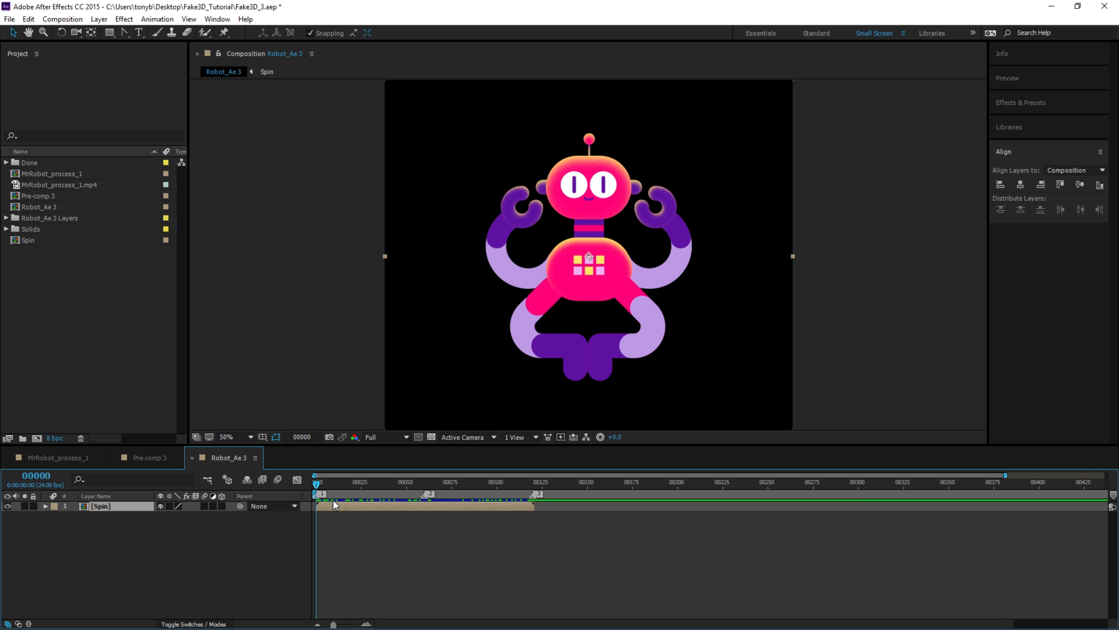
# Duplicate the Spin layer twice and place the copies back to back, starting at about frames 120 and 240.
pyautogui.hotkey('ctrl', 'd')
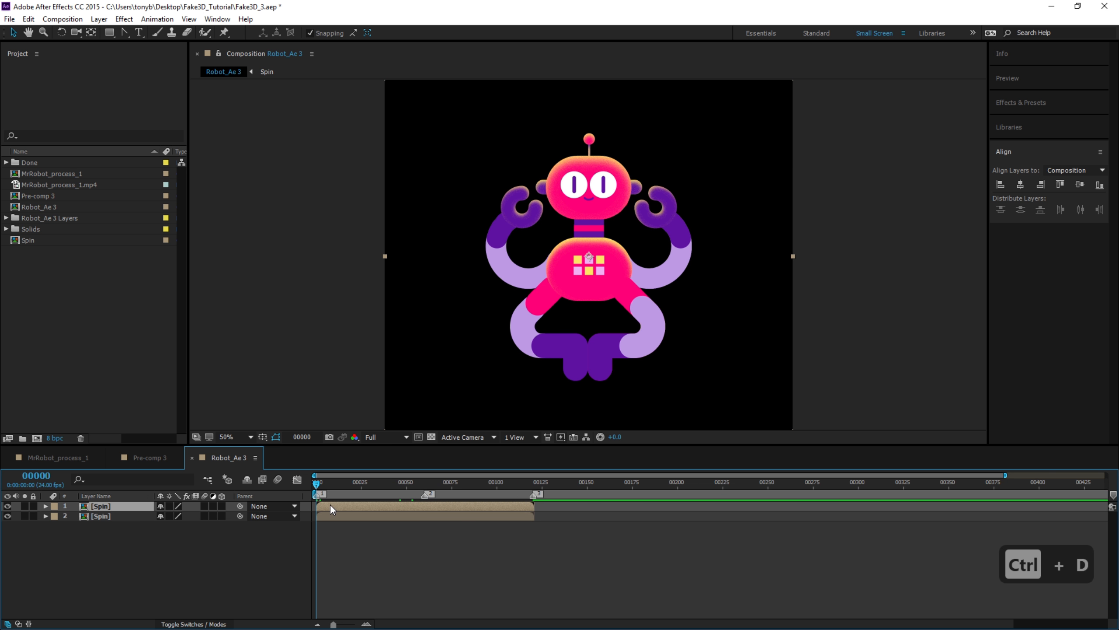
pyautogui.moveTo(343, 505); pyautogui.dragTo(748, 482)
pyautogui.click(523, 483)
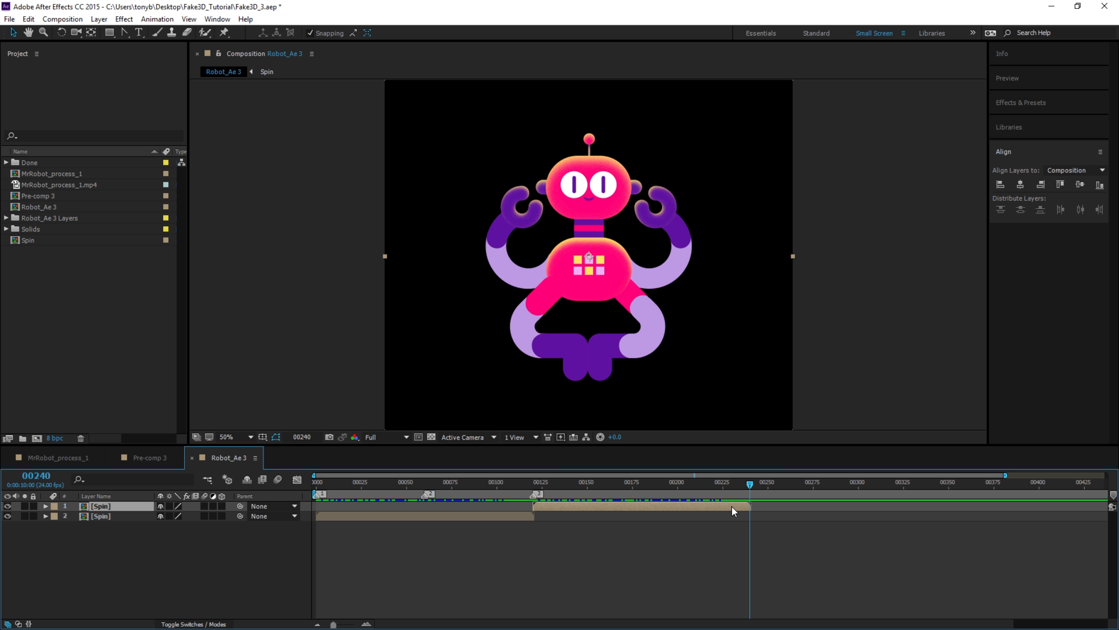
pyautogui.hotkey('ctrl', 'd')
pyautogui.moveTo(653, 507); pyautogui.dragTo(828, 503)
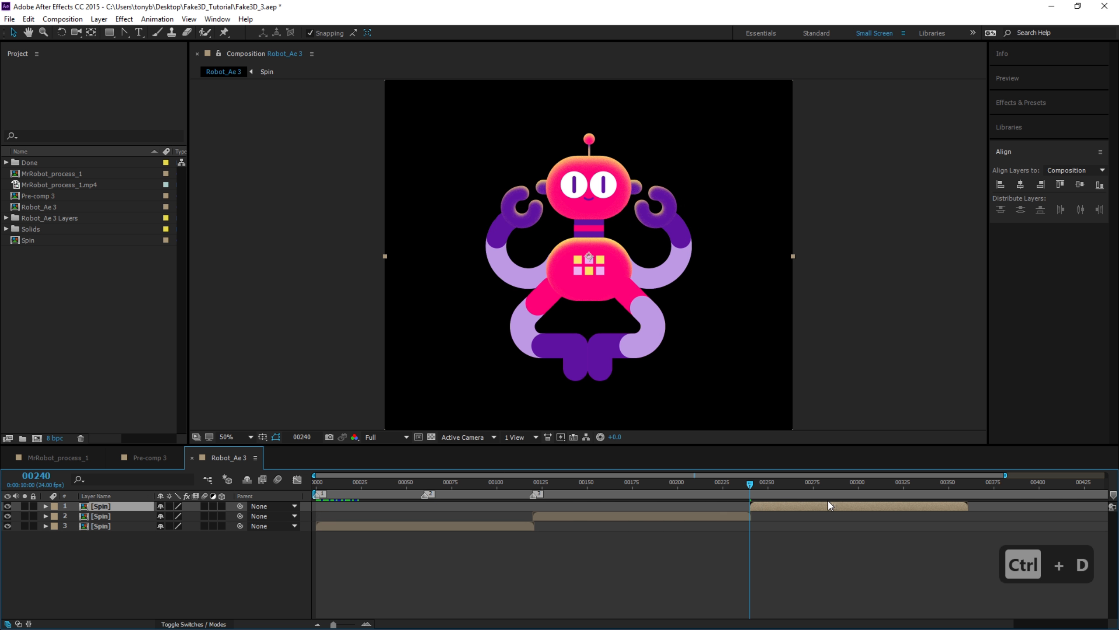
# Add another Spin copy starting at frame 360 and trim the composition to a work area ending where that copy ends.
pyautogui.moveTo(757, 480); pyautogui.dragTo(967, 486)
pyautogui.hotkey('ctrl', 'd')
pyautogui.moveTo(839, 504)
pyautogui.mouseDown()
pyautogui.moveTo(1107, 485)
pyautogui.moveTo(1078, 499)
pyautogui.mouseUp()
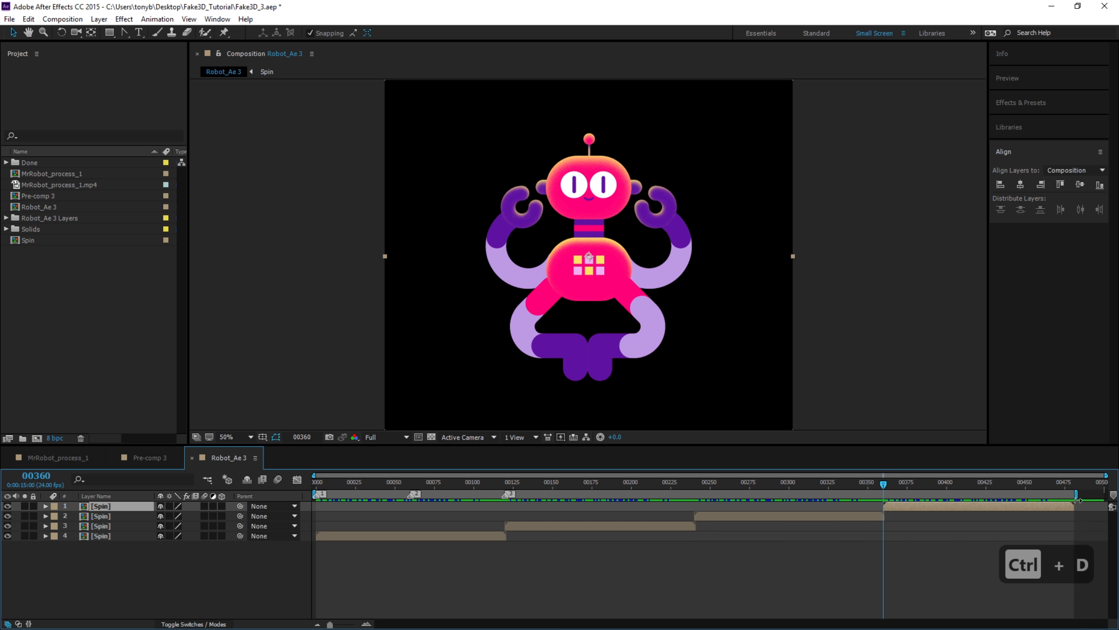
pyautogui.rightClick(1052, 492)
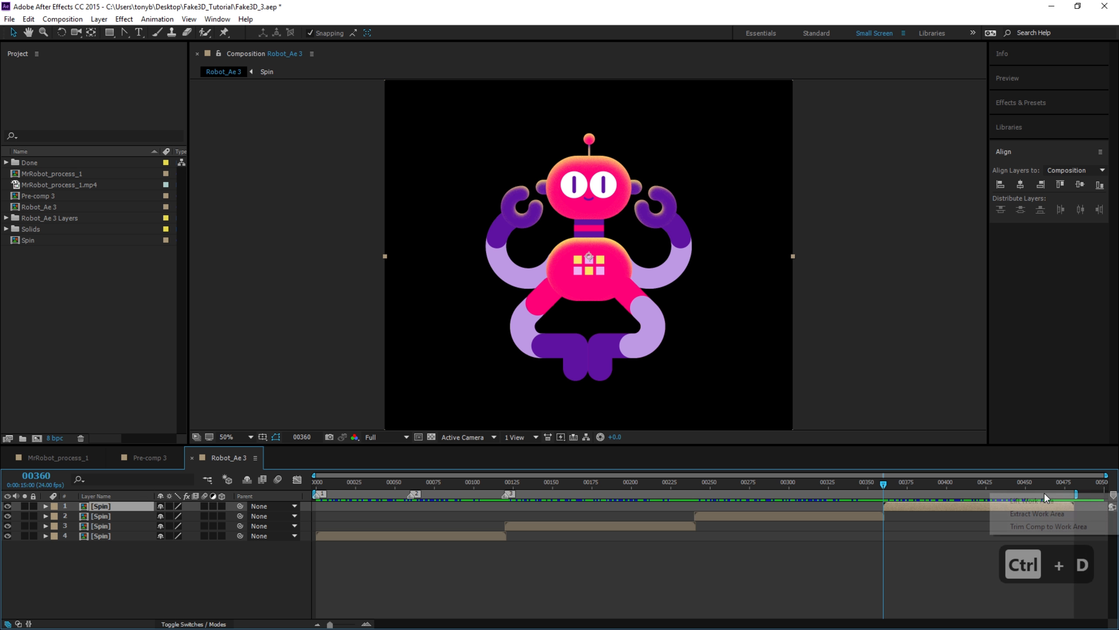
pyautogui.click(1021, 527)
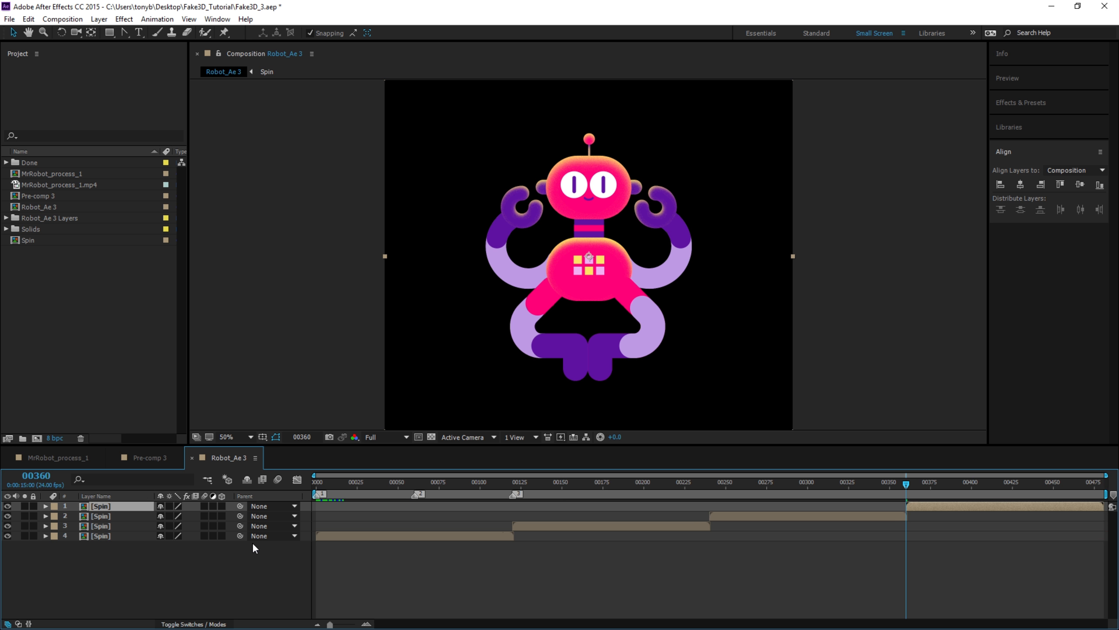
# Pre-compose all four Spin layers into a new composition named TimeRemap, moving all attributes into it.
pyautogui.keyDown('shift'); pyautogui.click(106, 536); pyautogui.keyUp('shift')
pyautogui.hotkey('ctrl', 'shift', 'c')
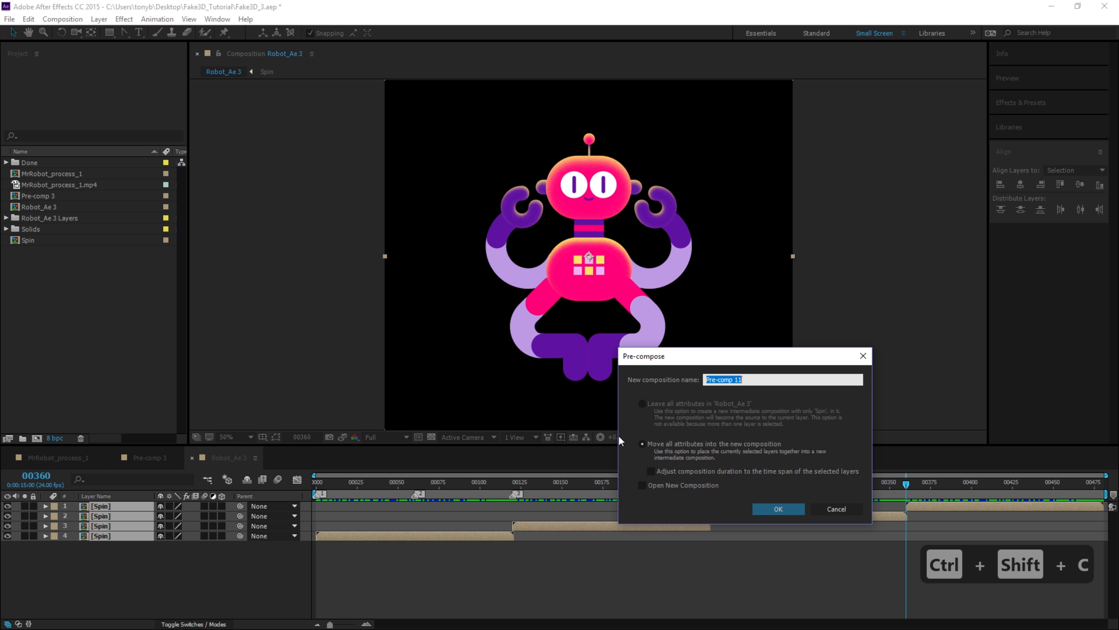
pyautogui.write('Time')
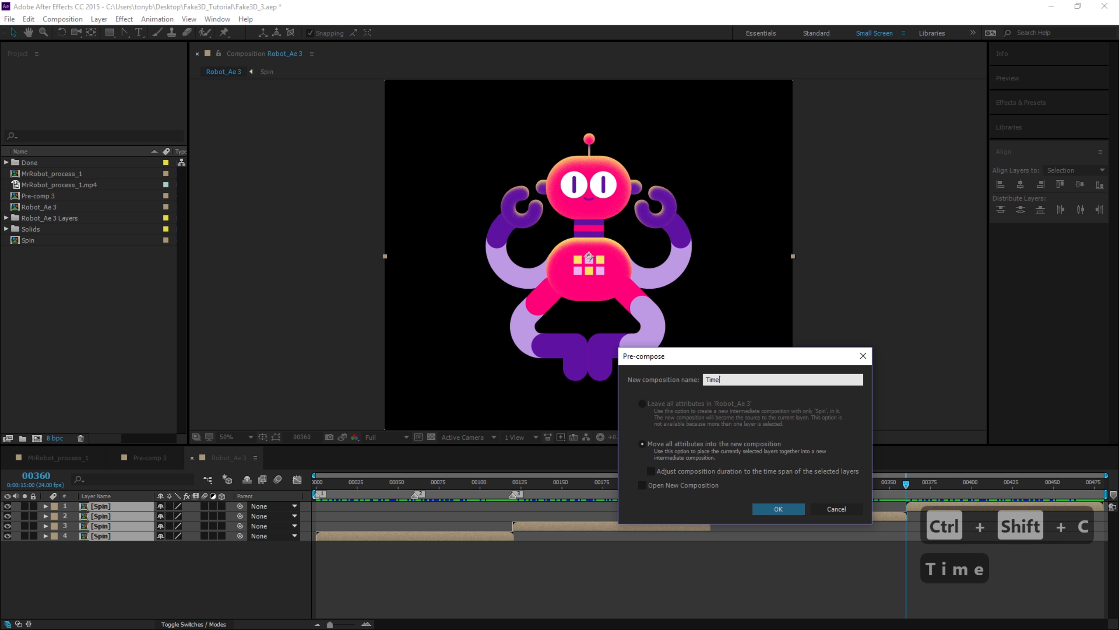
pyautogui.write('Remap')
pyautogui.press('Return')
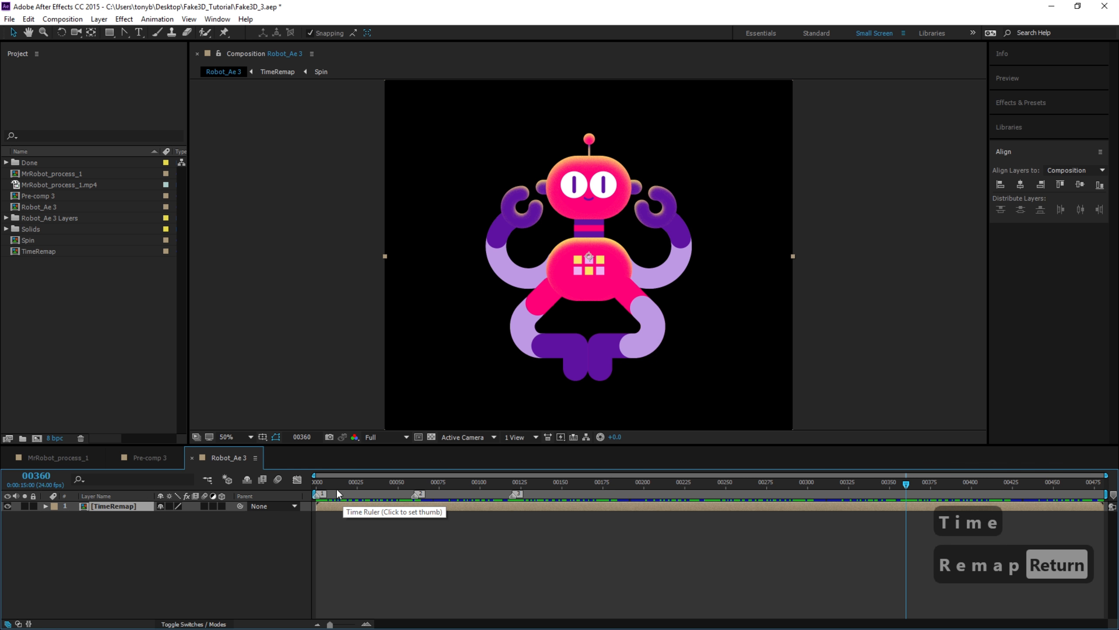
# Shift the TimeRemap layer to start at frame 40, limit the work area to about frames 40 to 160, and save the project.
pyautogui.moveTo(336, 482); pyautogui.dragTo(381, 492)
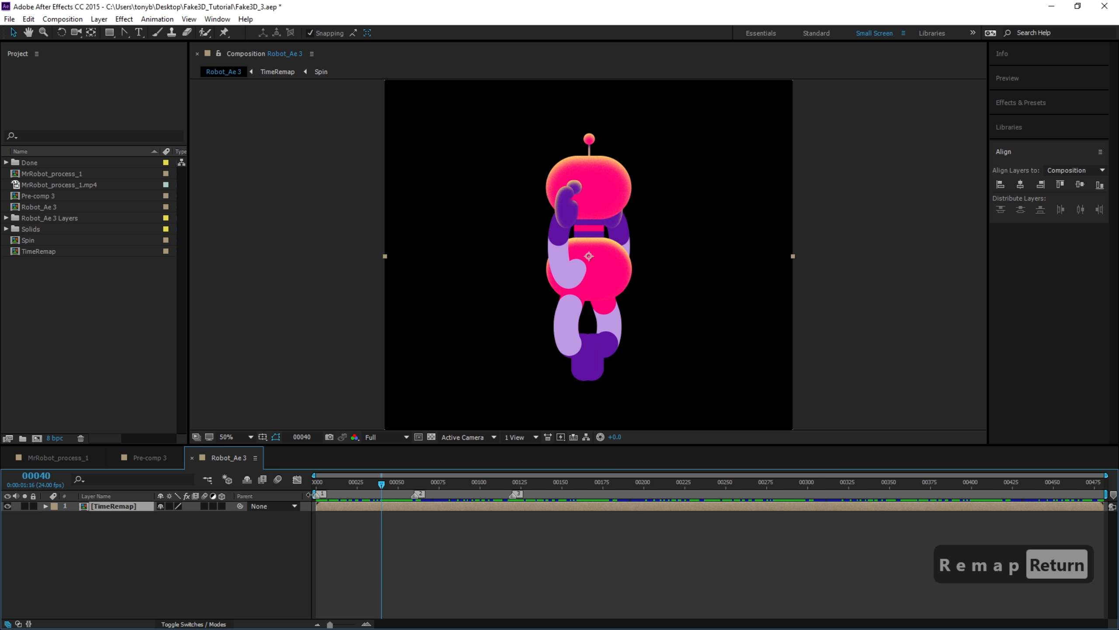
pyautogui.moveTo(312, 494); pyautogui.dragTo(580, 494)
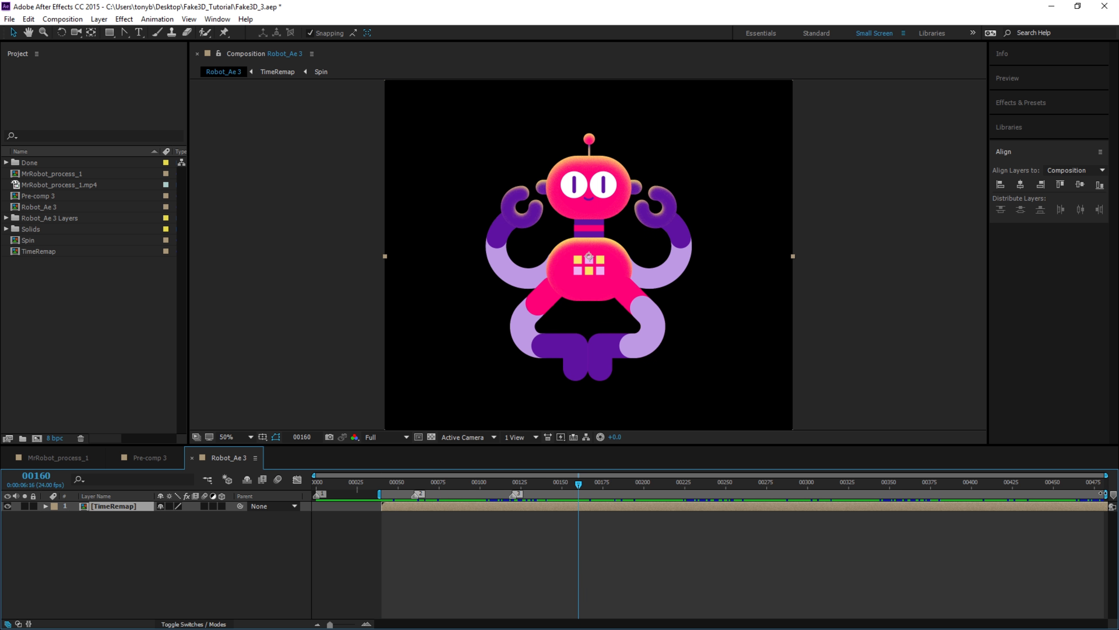
pyautogui.hotkey('ctrl', 's')
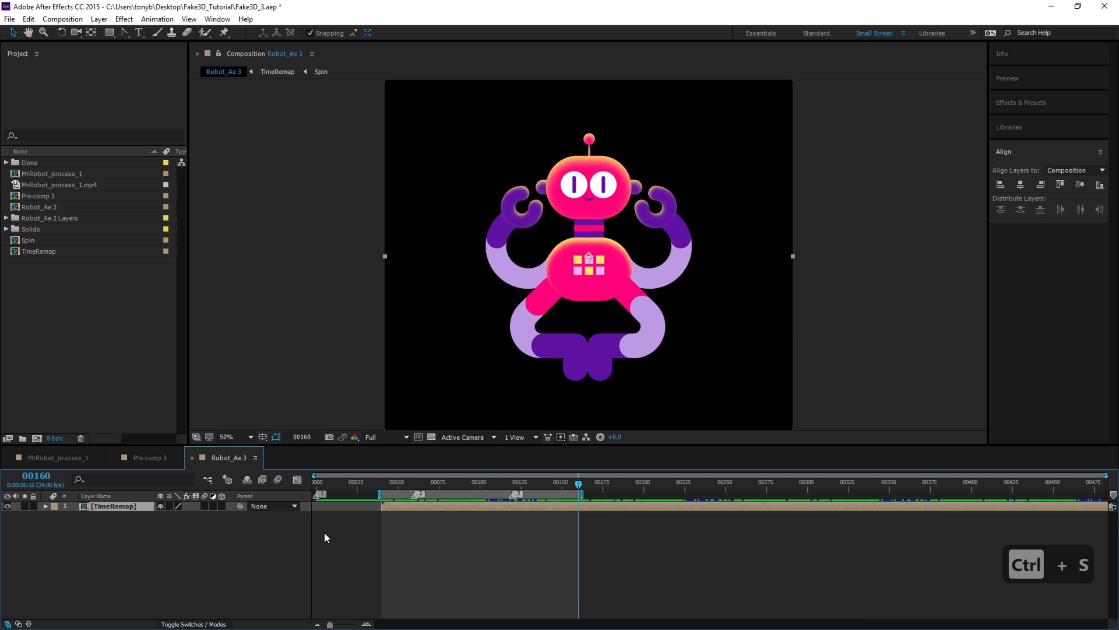
# Create a white solid named BG, place it behind the TimeRemap layer and lock it.
pyautogui.rightClick(93, 546)
pyautogui.moveTo(119, 435)
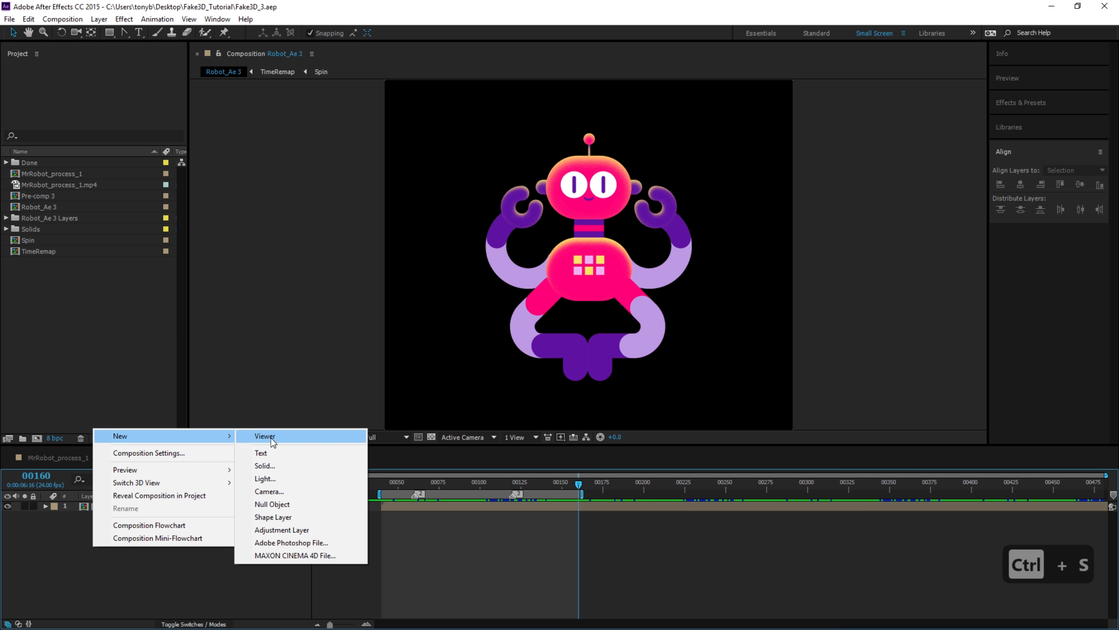
pyautogui.click(264, 465)
pyautogui.write('BG')
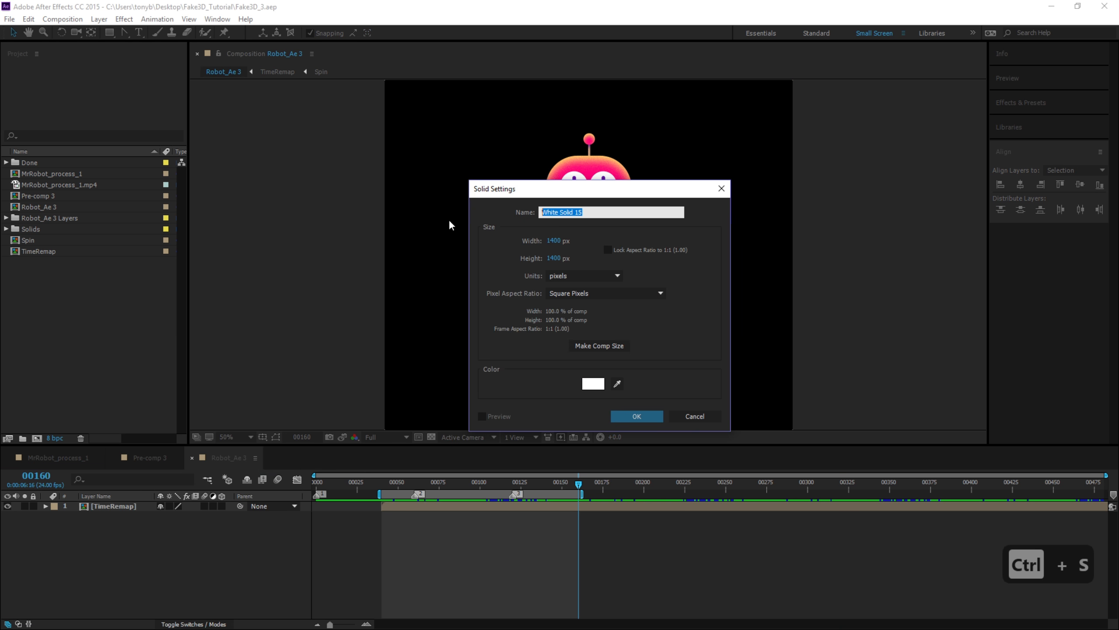
pyautogui.click(634, 421)
pyautogui.hotkey('ctrl', '[')
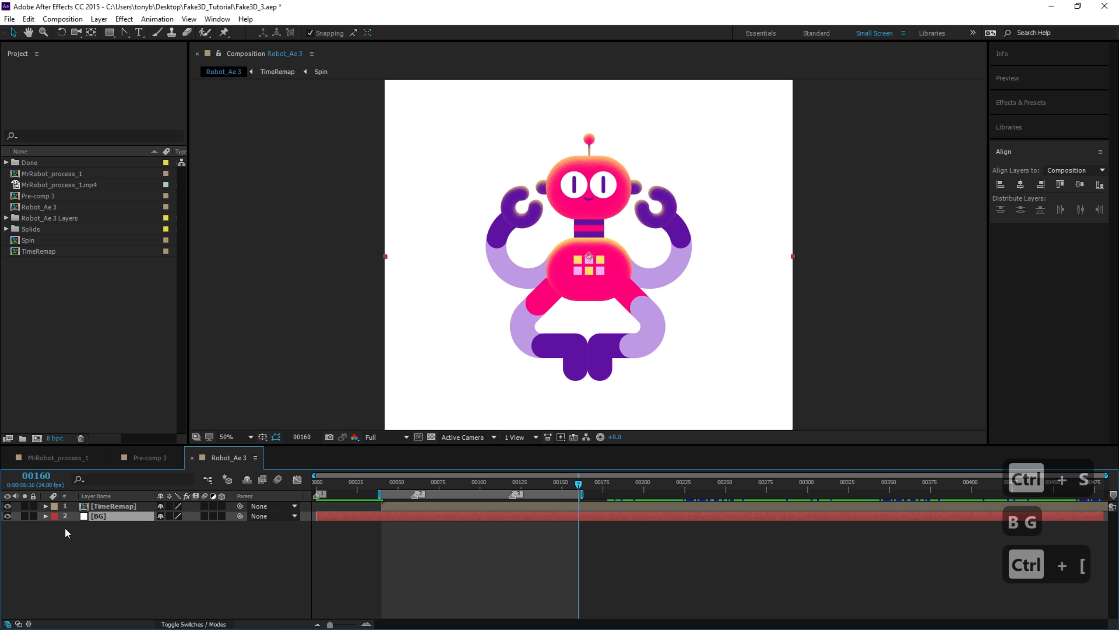
pyautogui.click(33, 516)
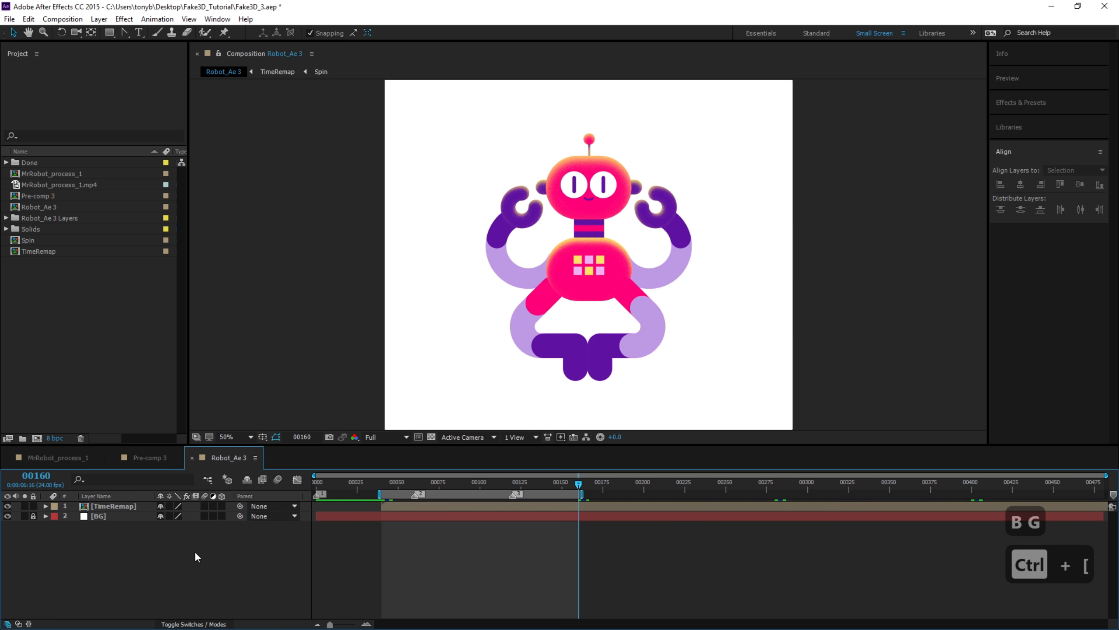
# Open the nested Spin composition and copy the Layer Styles of its Body layer.
pyautogui.click(124, 506)
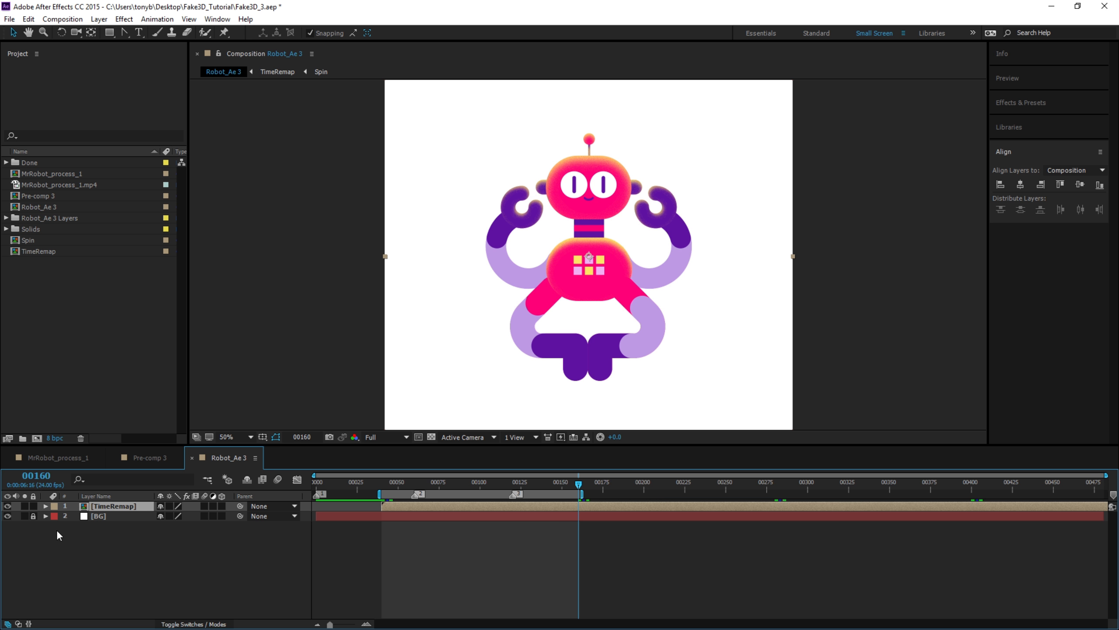
pyautogui.doubleClick(108, 504)
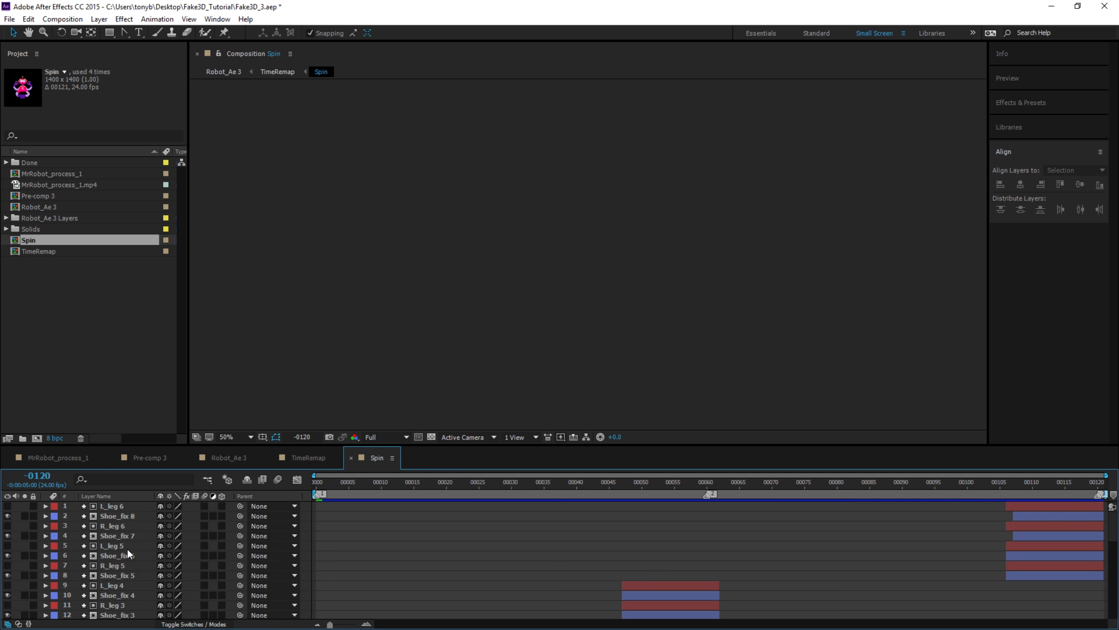
pyautogui.scroll(-2, 130, 560)
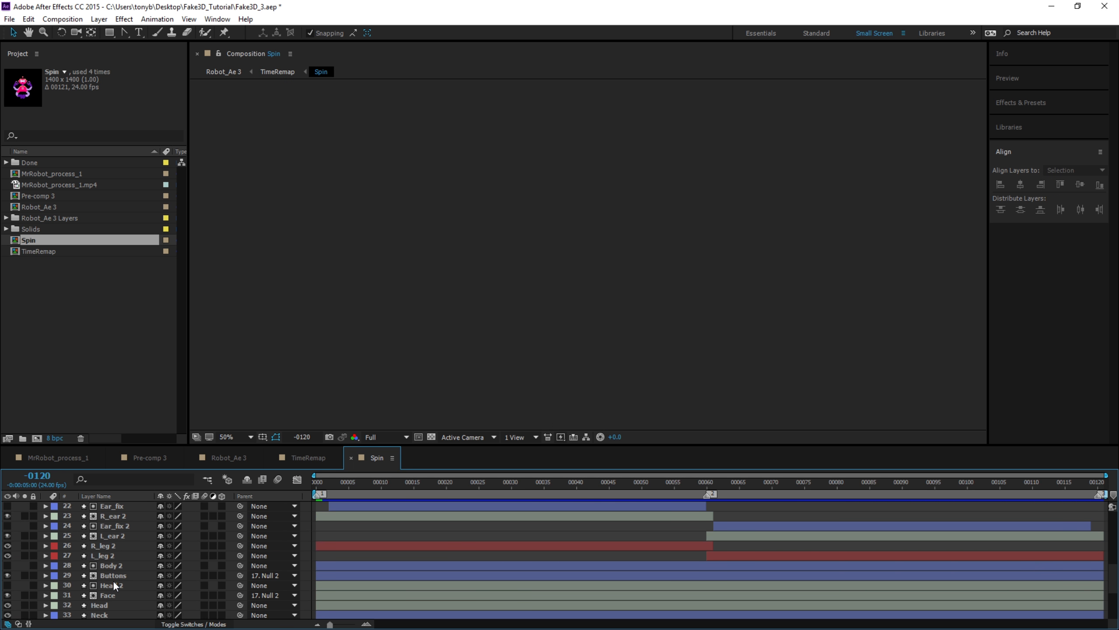
pyautogui.scroll(-2, 113, 580)
pyautogui.click(101, 615)
pyautogui.scroll(-1, 60, 590)
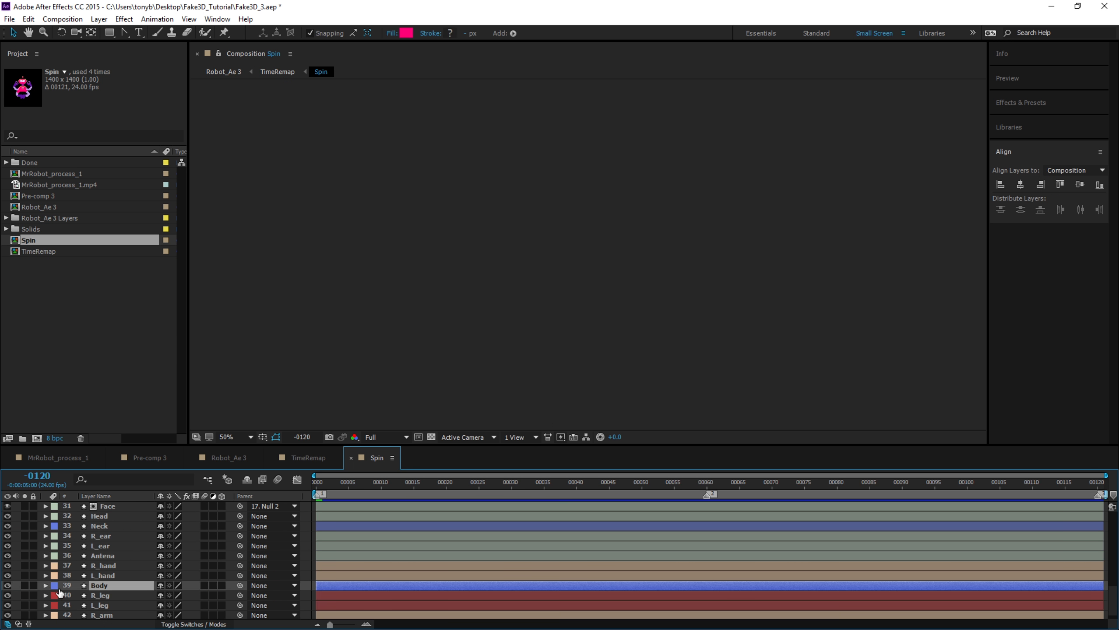
pyautogui.click(45, 585)
pyautogui.scroll(-2, 125, 560)
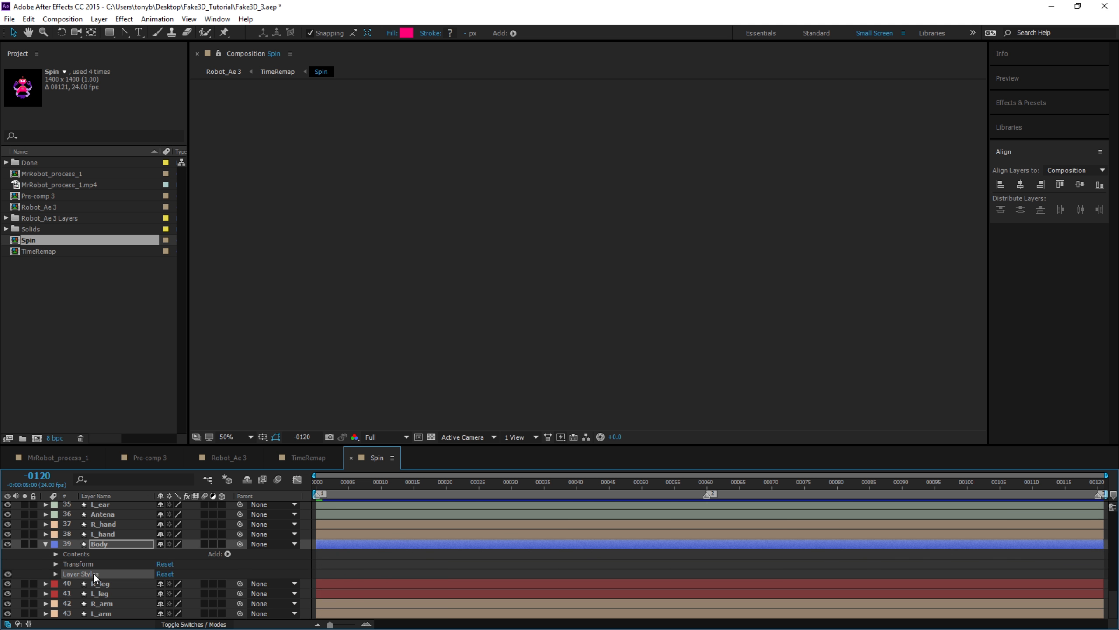
pyautogui.hotkey('ctrl', 'c')
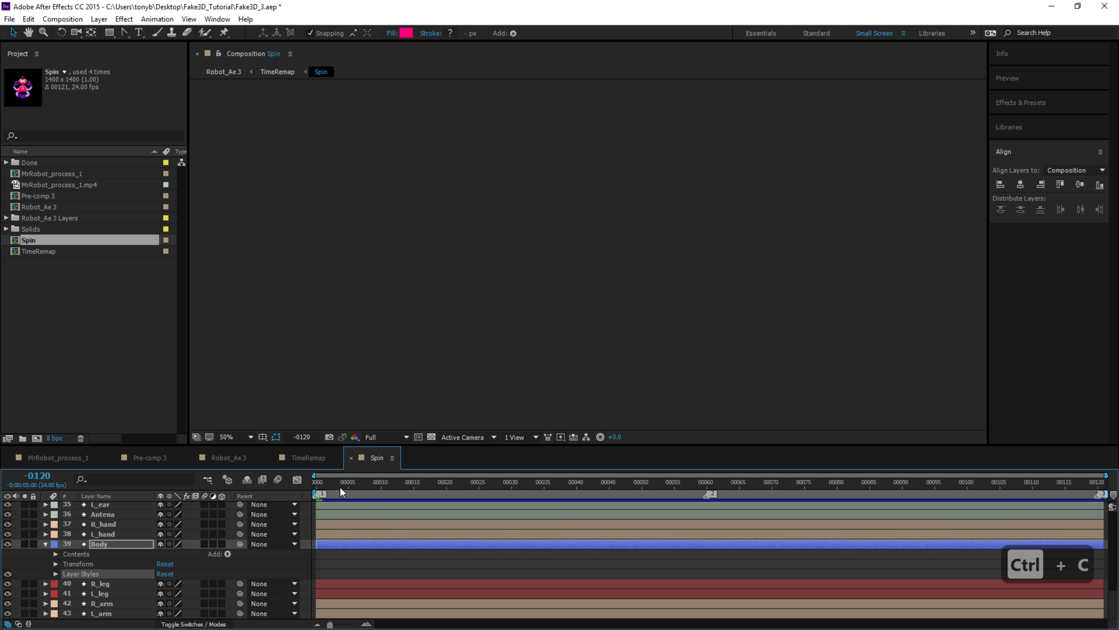
# Return to Robot_Ae 3, paste the copied layer styles onto the TimeRemap layer and scrub to check the shading.
pyautogui.click(303, 457)
pyautogui.click(236, 459)
pyautogui.click(400, 482)
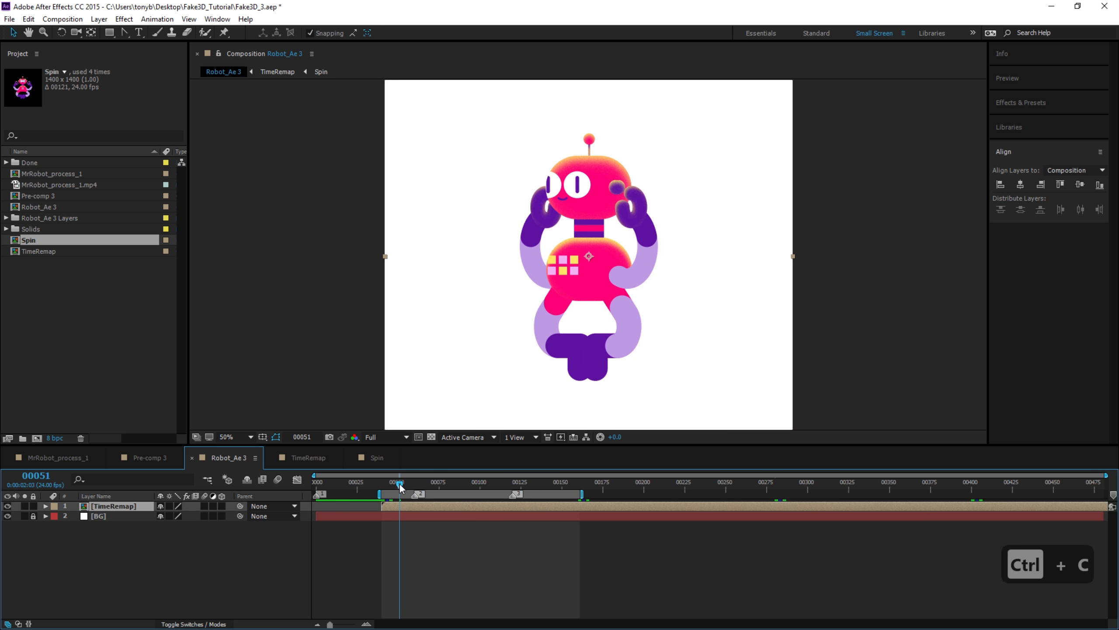
pyautogui.hotkey('ctrl', 'v')
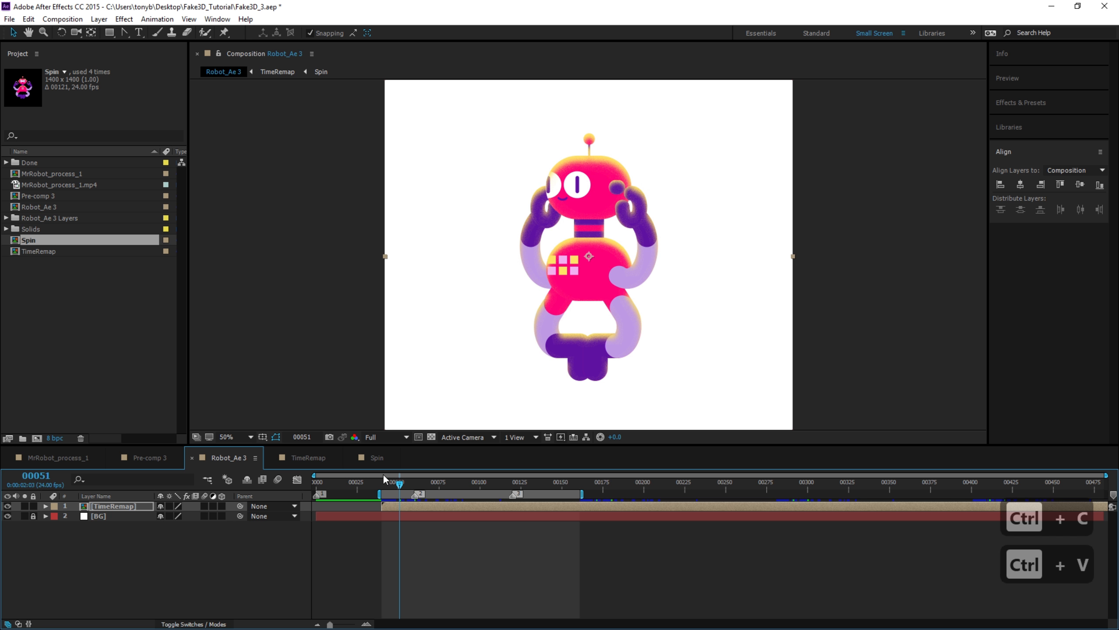
pyautogui.moveTo(384, 477); pyautogui.dragTo(370, 506)
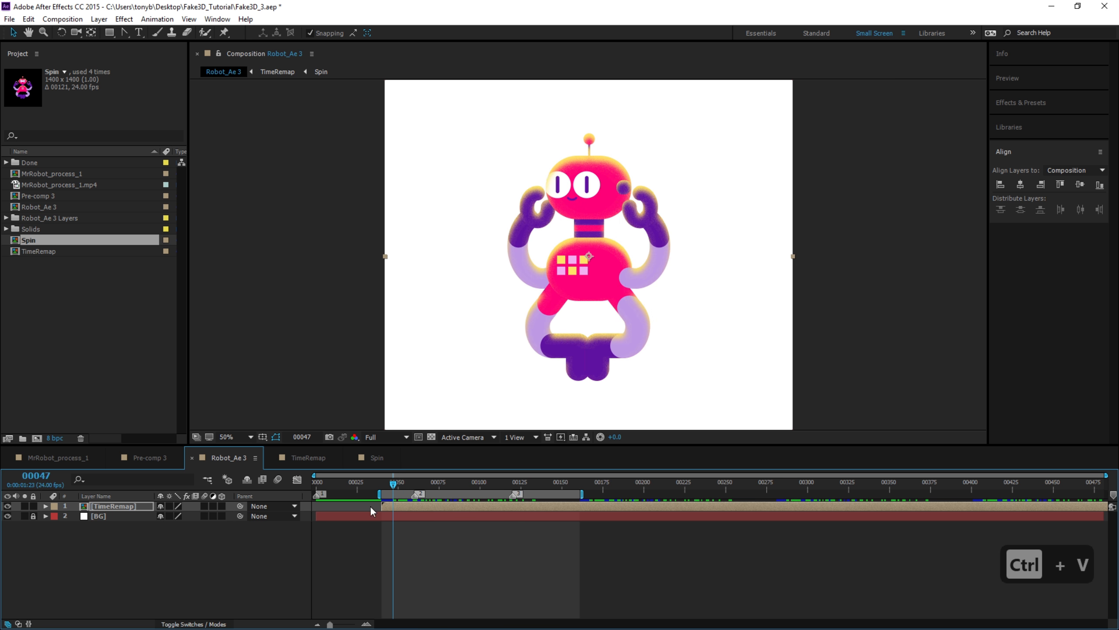
# Set the Inner Shadow distance of the TimeRemap layer to 11 and collapse its layer styles.
pyautogui.click(45, 505)
pyautogui.click(55, 526)
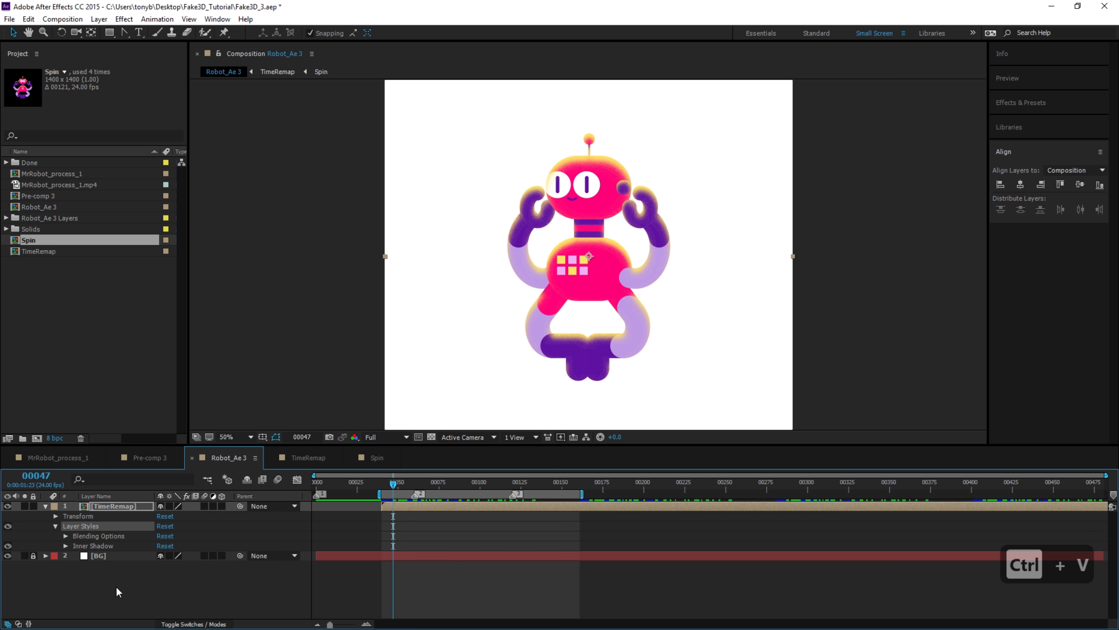
pyautogui.click(65, 546)
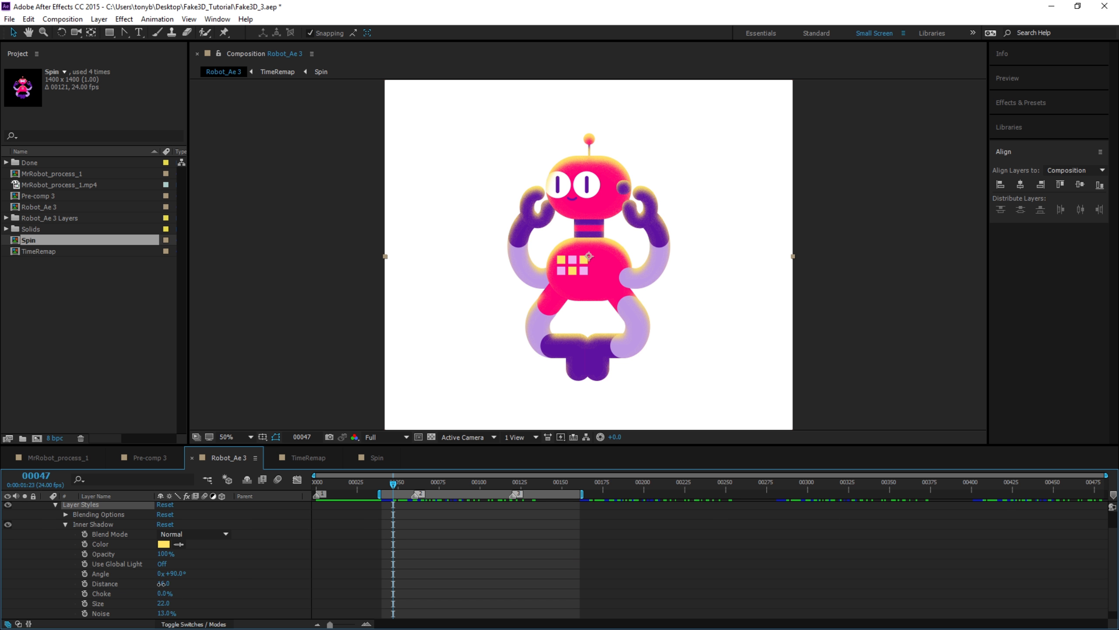
pyautogui.moveTo(161, 583); pyautogui.dragTo(159, 585)
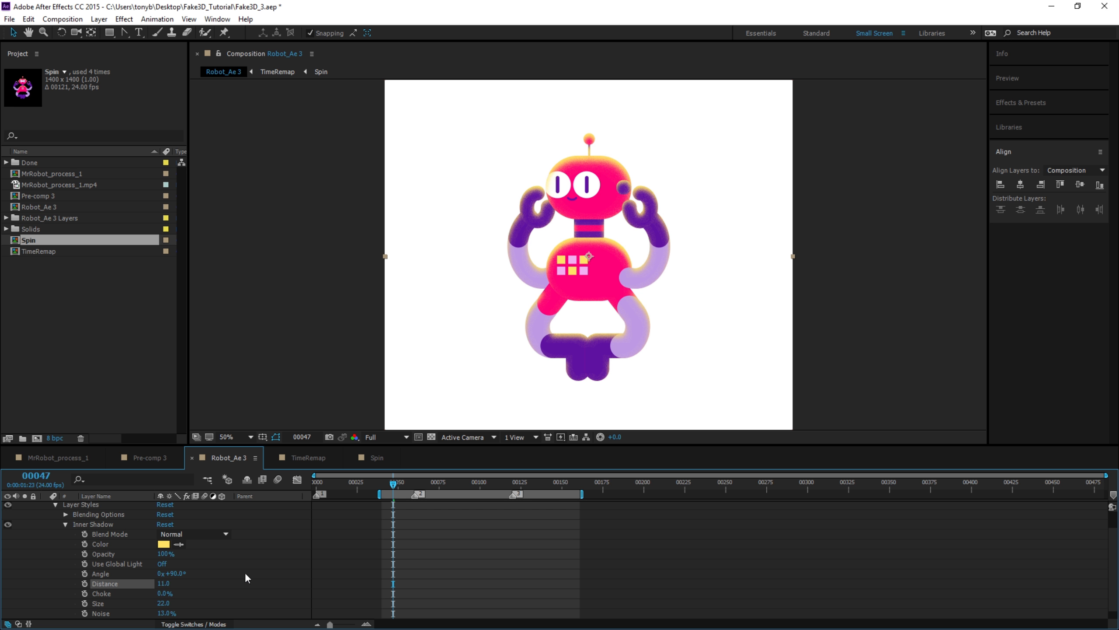
pyautogui.scroll(2, 62, 524)
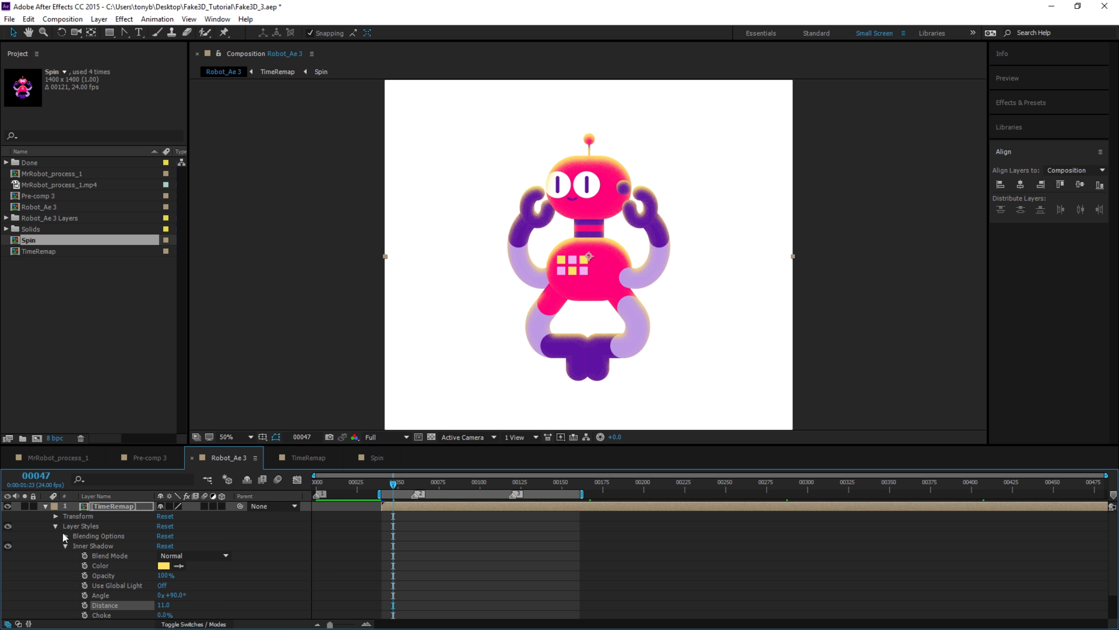
pyautogui.click(54, 521)
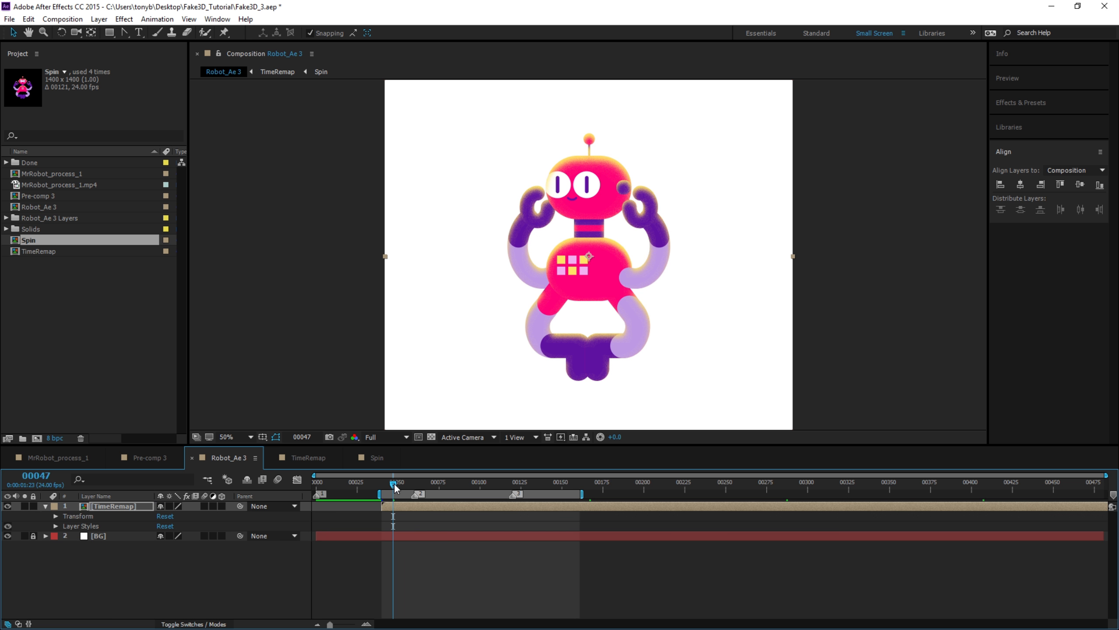
# Enable time remapping on the TimeRemap layer with the playhead at frame 40.
pyautogui.moveTo(399, 486); pyautogui.dragTo(387, 489)
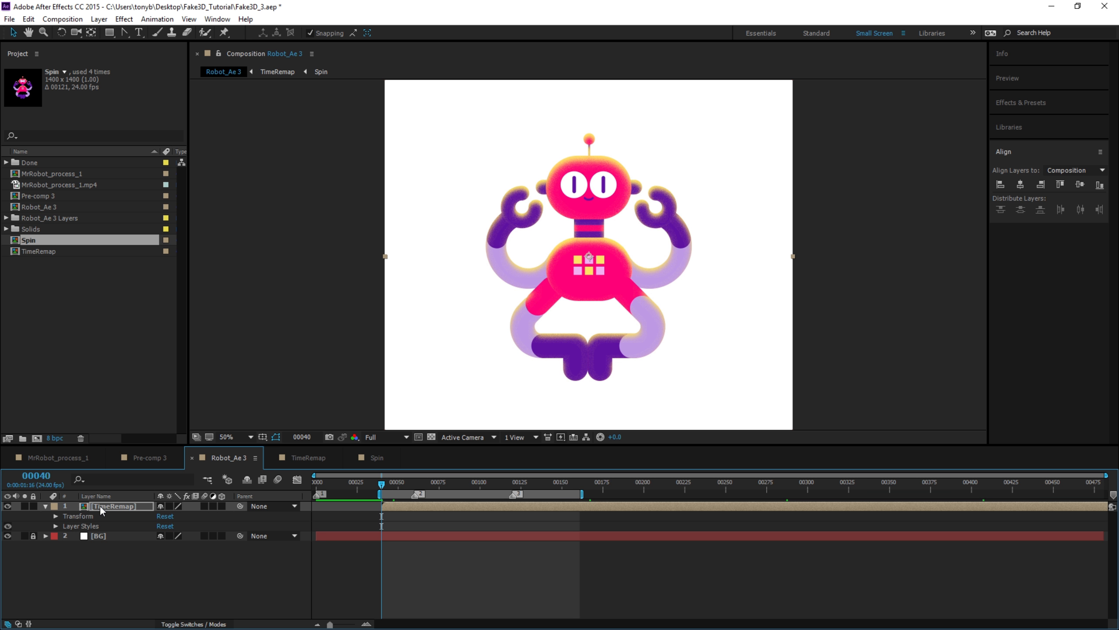
pyautogui.rightClick(112, 506)
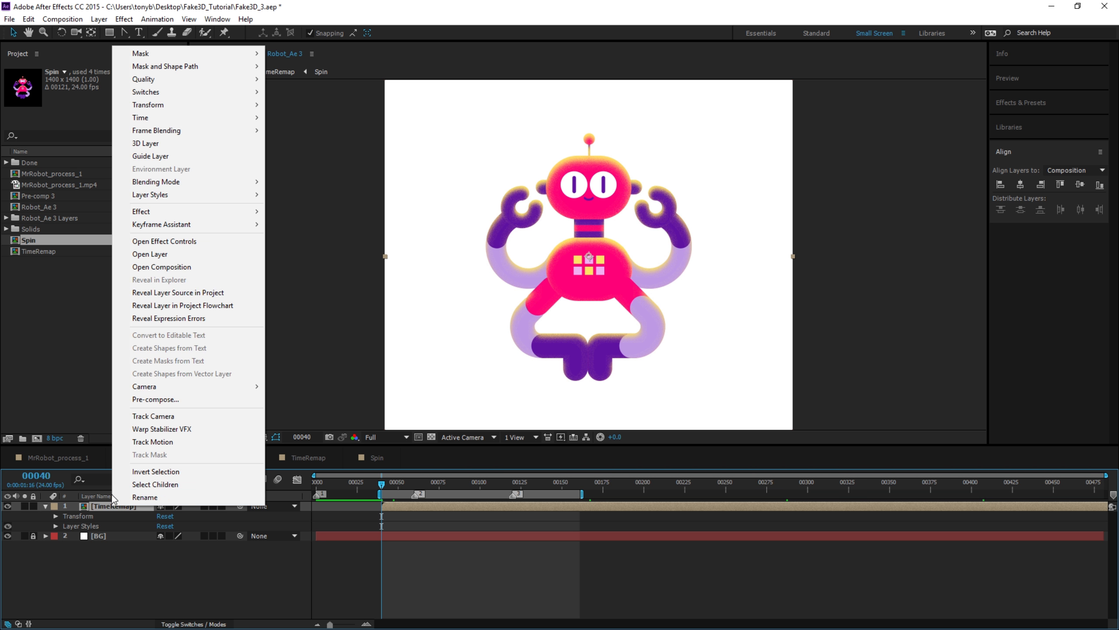
pyautogui.moveTo(167, 119)
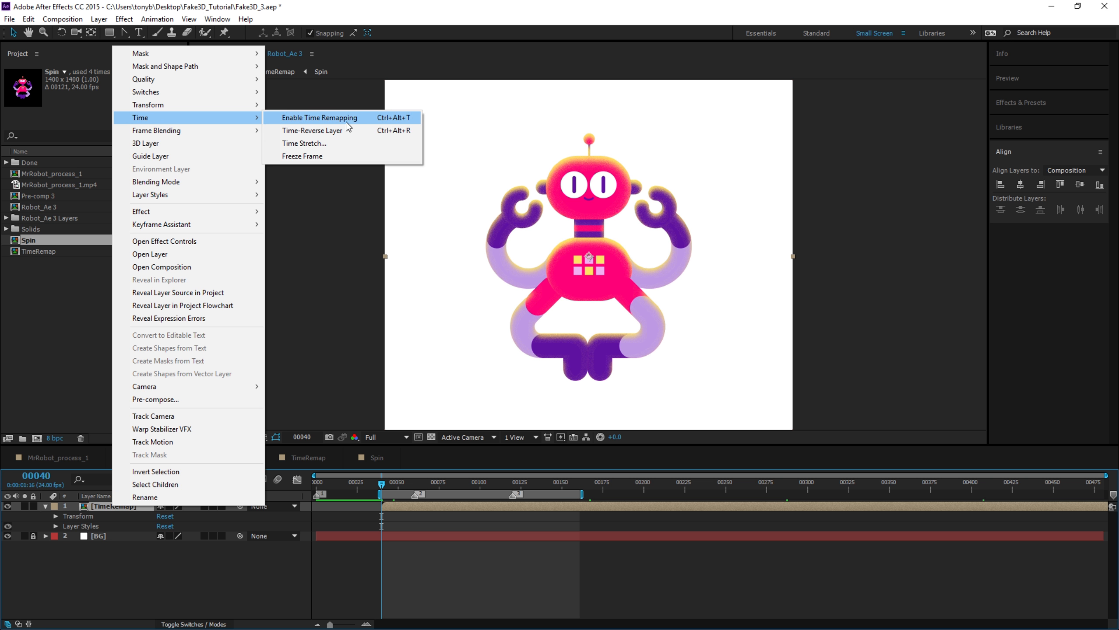
pyautogui.click(321, 118)
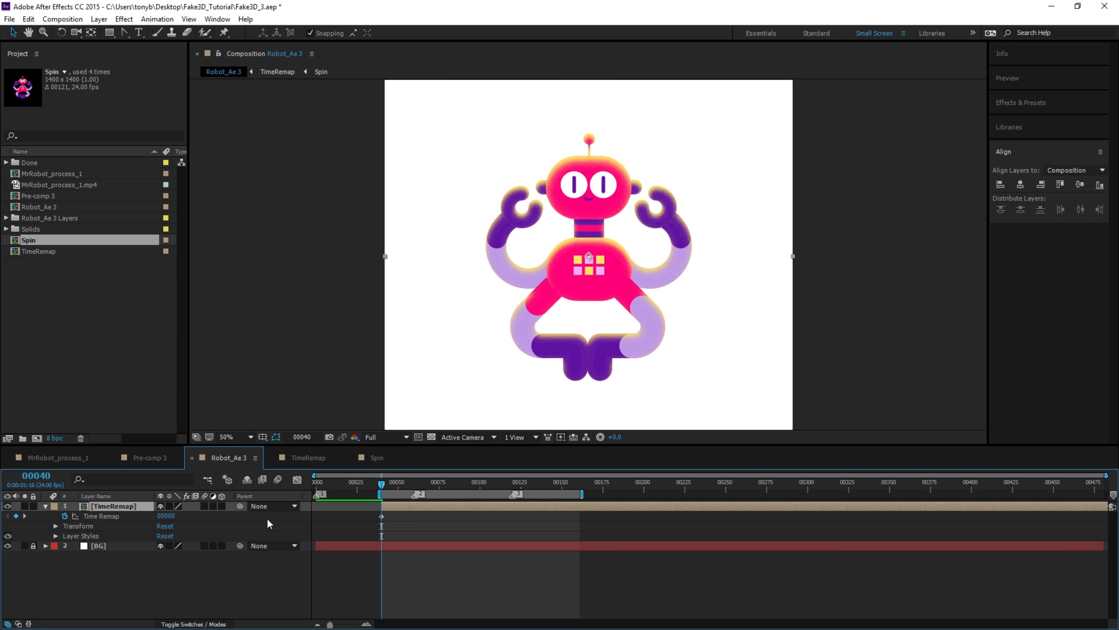
# Add a Time Remap keyframe at frame 160 and set its value to 0.
pyautogui.moveTo(383, 483); pyautogui.dragTo(577, 502)
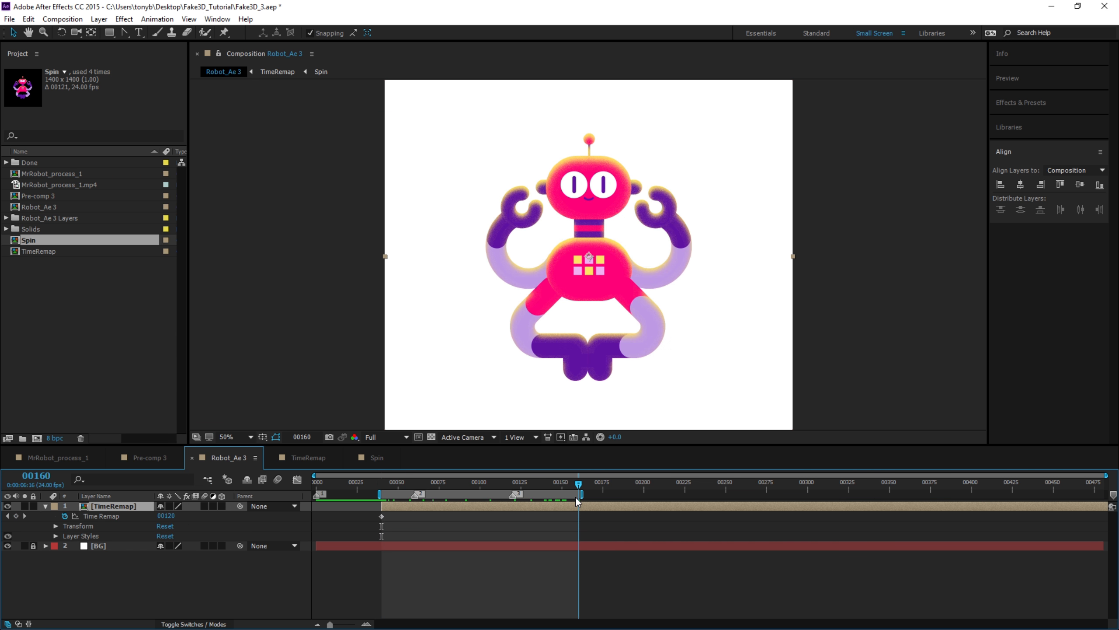
pyautogui.click(16, 517)
pyautogui.click(166, 515)
pyautogui.write('0')
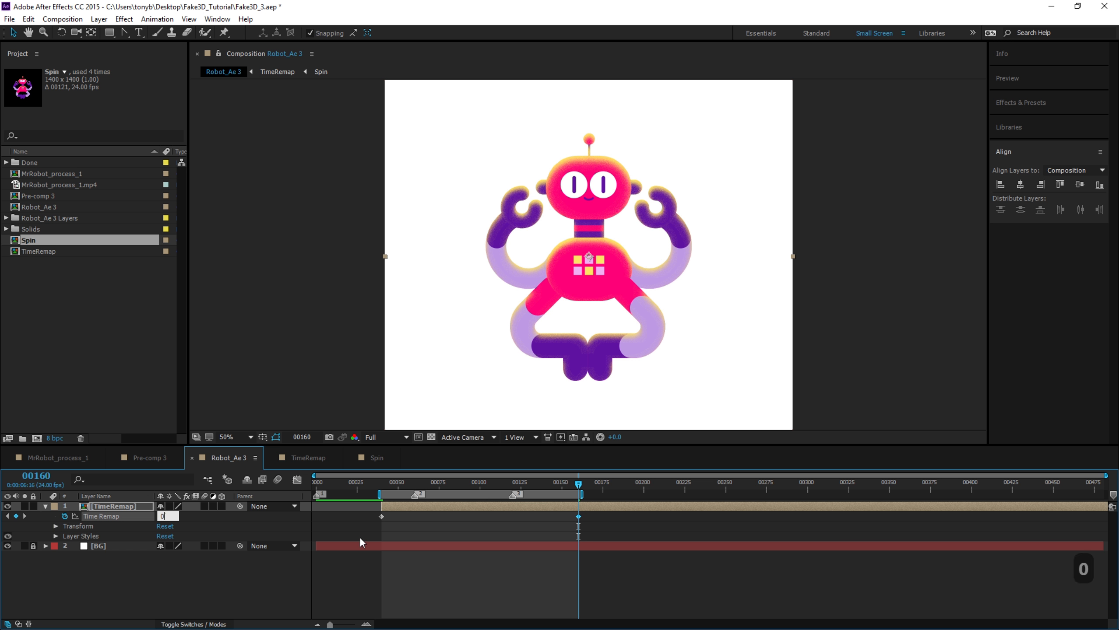
pyautogui.press('Return')
# Add Time Remap keyframes at frames 90 and 140, and set the frame 140 value to 240.
pyautogui.moveTo(574, 483); pyautogui.dragTo(455, 528)
pyautogui.click(16, 515)
pyautogui.click(16, 515)
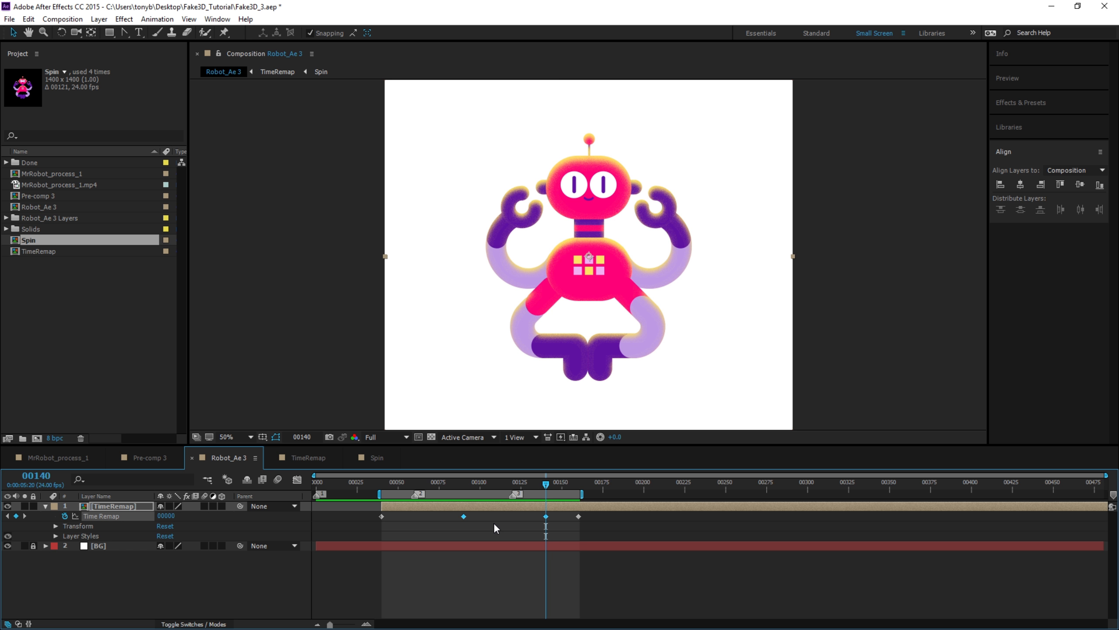
pyautogui.moveTo(553, 513); pyautogui.dragTo(477, 537)
pyautogui.moveTo(168, 516); pyautogui.dragTo(319, 526)
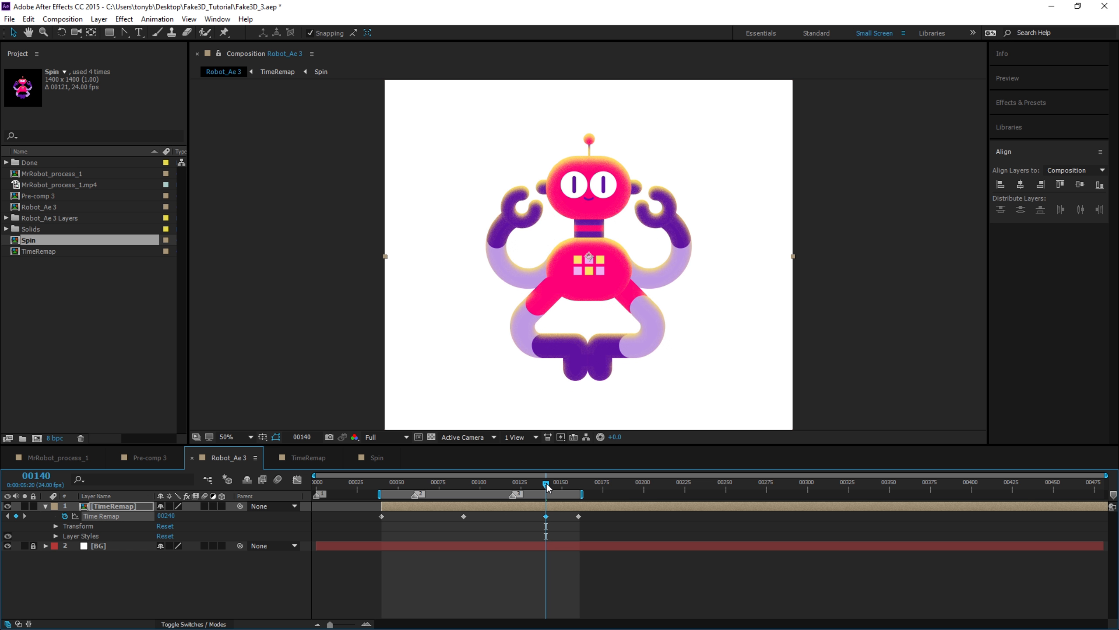
# Apply Easy Ease to the Time Remap keyframes at frames 90 and 140 and fit them in the speed graph.
pyautogui.moveTo(546, 482); pyautogui.dragTo(438, 518)
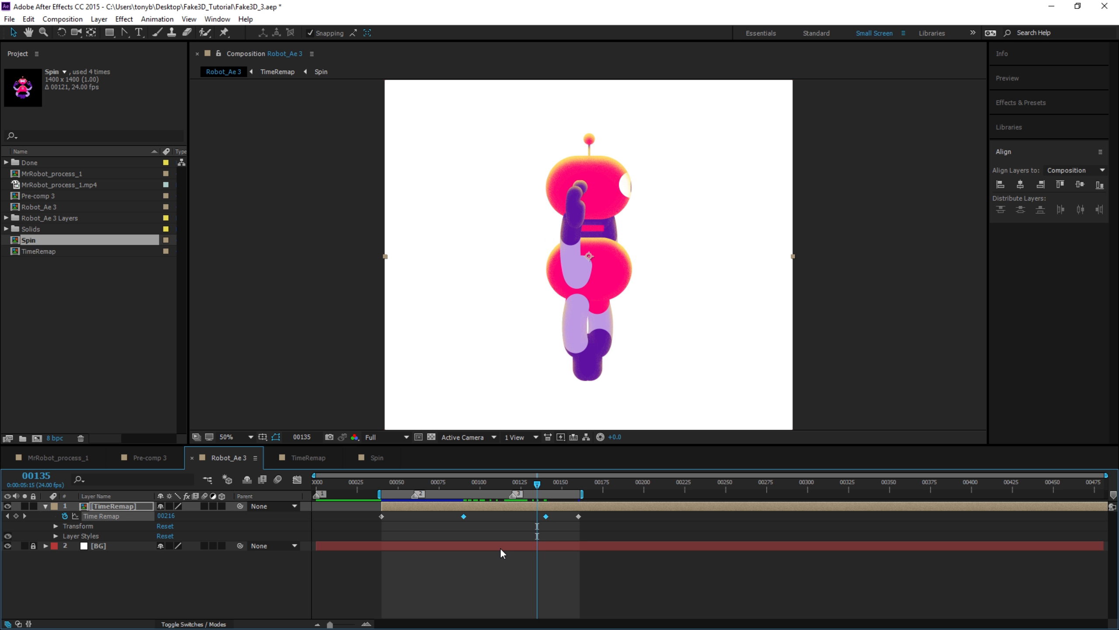
pyautogui.press('F9')
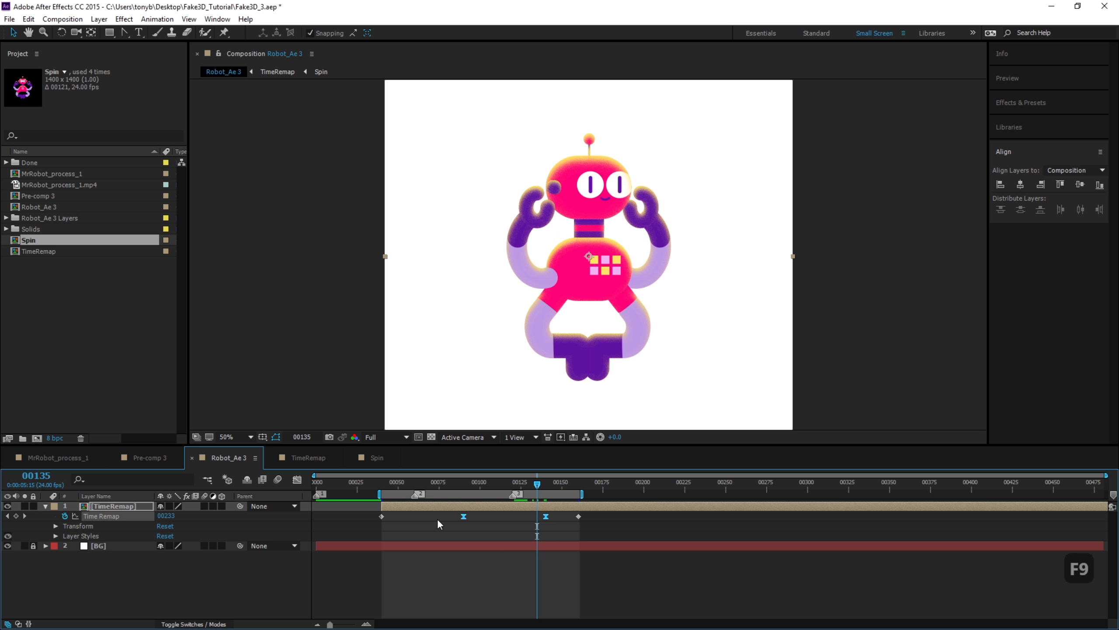
pyautogui.click(296, 480)
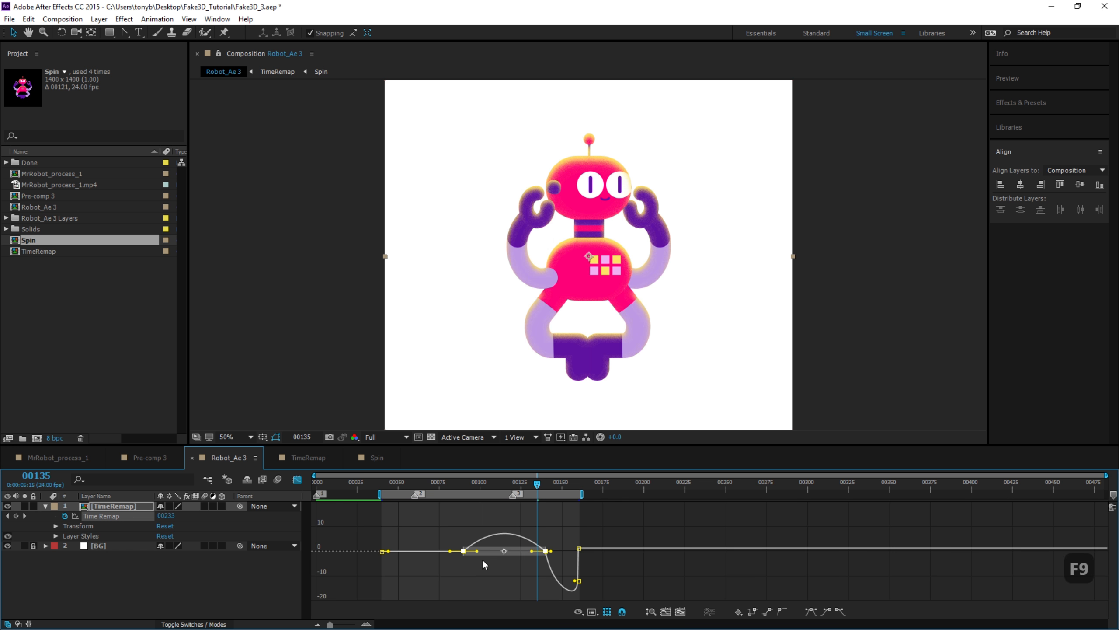
pyautogui.click(487, 572)
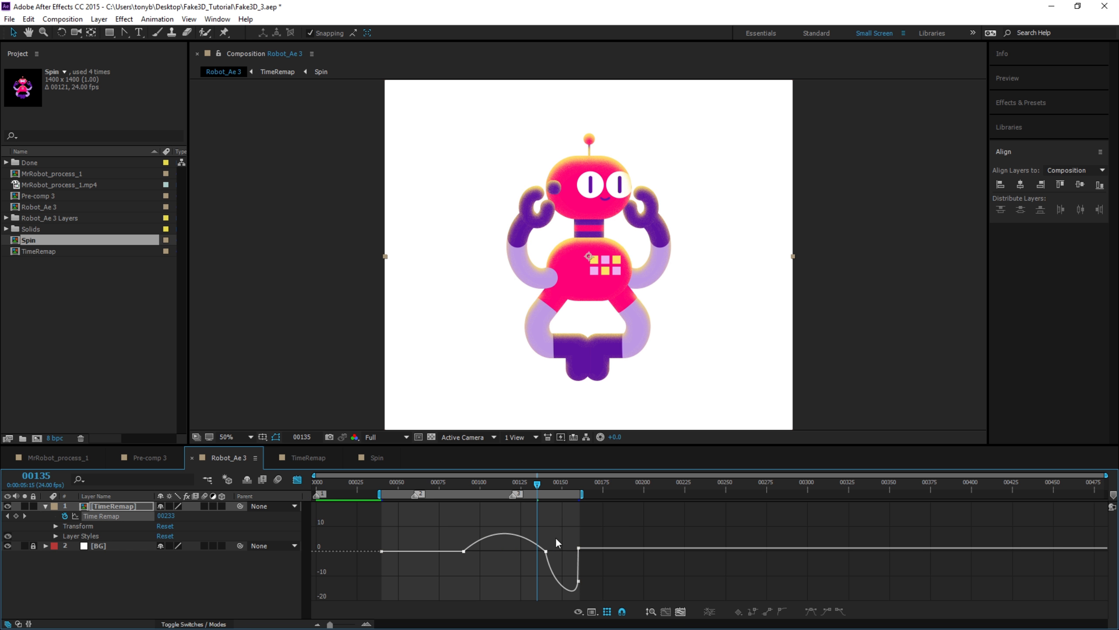
pyautogui.moveTo(555, 539); pyautogui.dragTo(452, 562)
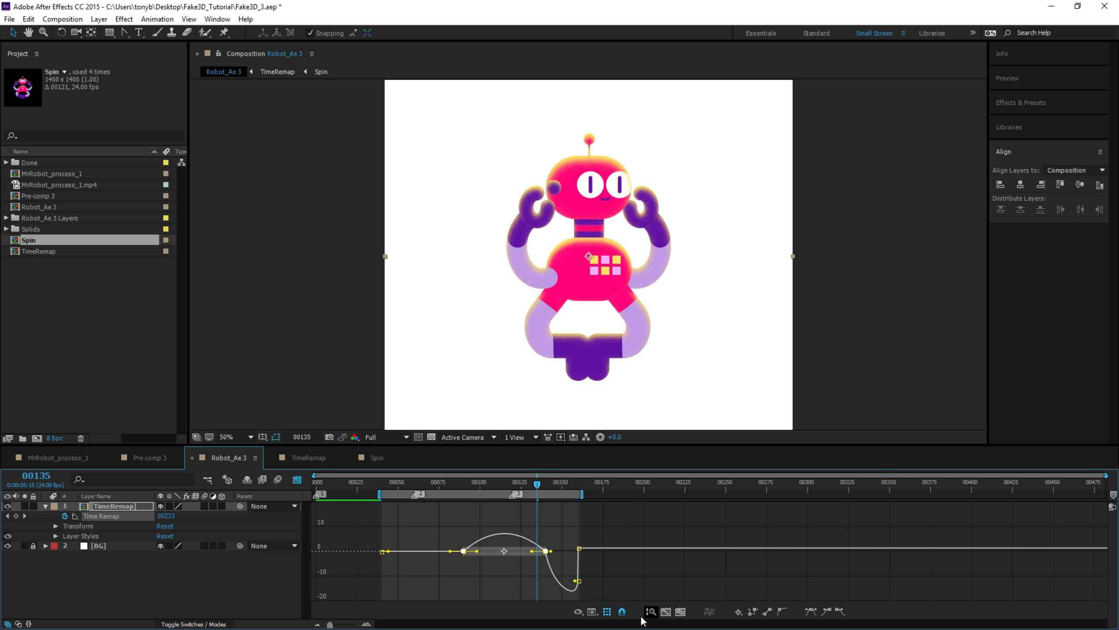
pyautogui.click(592, 612)
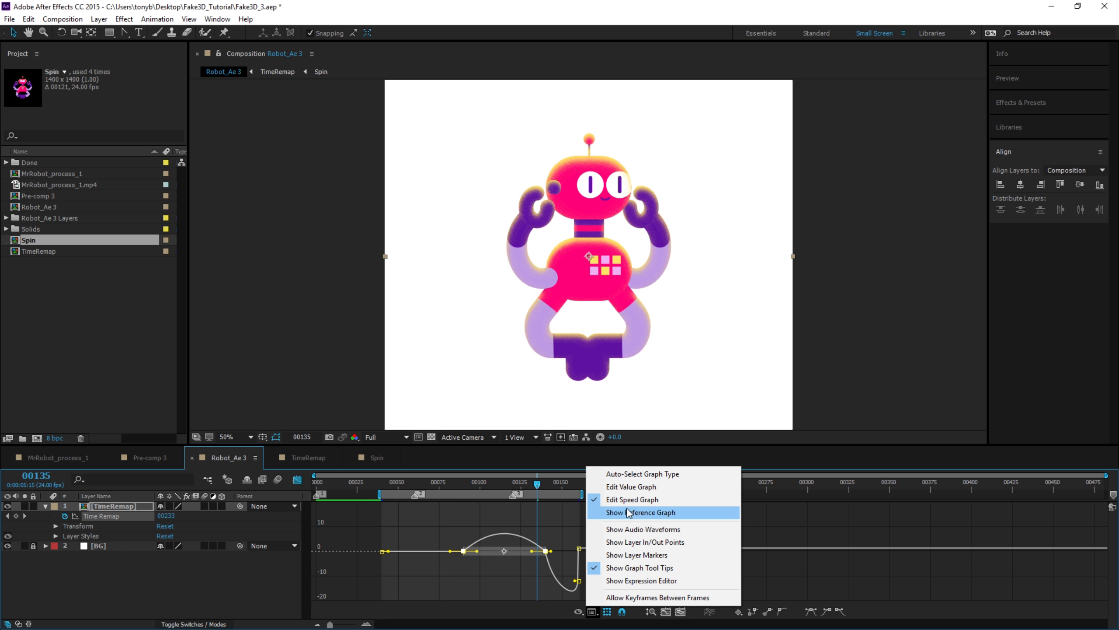
pyautogui.click(666, 612)
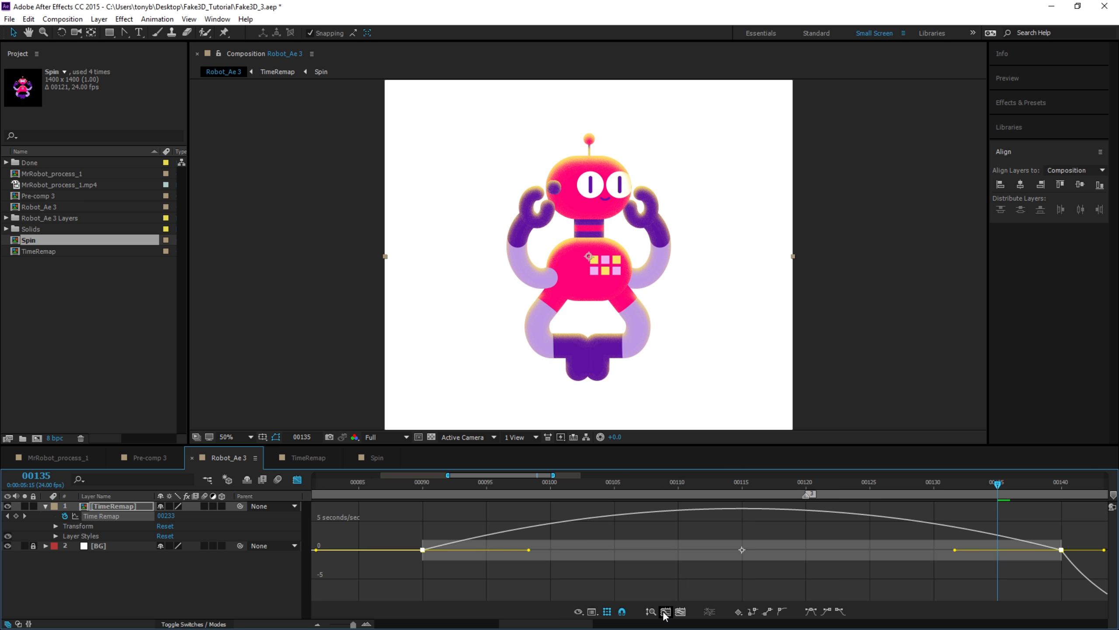
pyautogui.moveTo(395, 530); pyautogui.dragTo(474, 576)
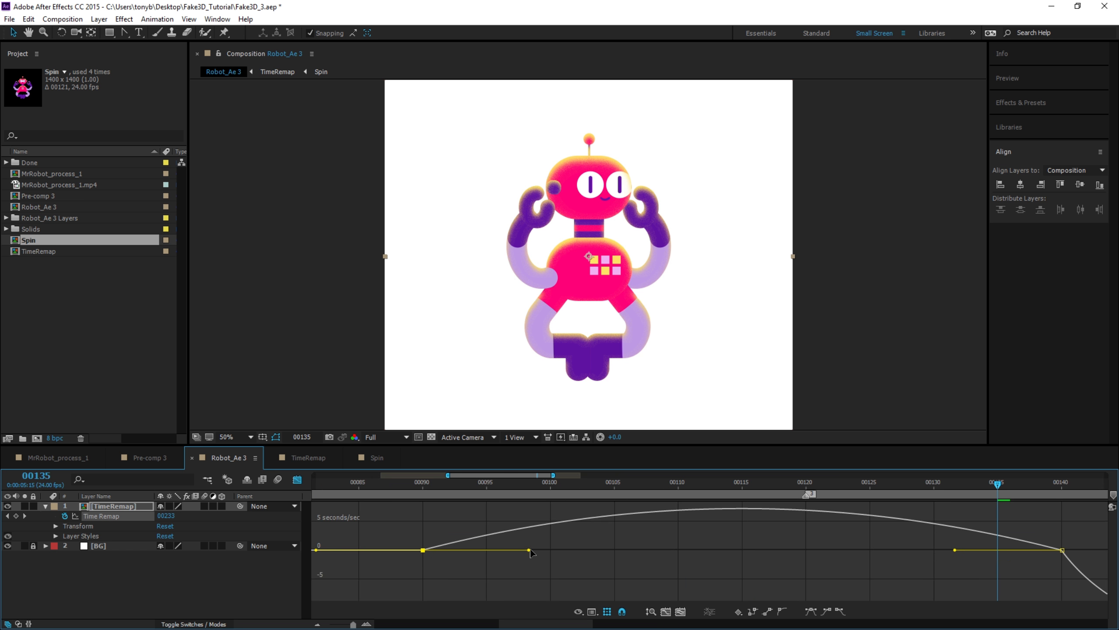
# Lengthen the inner ease handles of both keyframes for a steeper speed curve, preview the spin, and leave the Graph Editor.
pyautogui.moveTo(530, 550); pyautogui.dragTo(603, 550)
pyautogui.moveTo(1070, 537)
pyautogui.mouseDown()
pyautogui.moveTo(1000, 565)
pyautogui.moveTo(855, 545)
pyautogui.mouseUp()
pyautogui.moveTo(399, 536); pyautogui.dragTo(458, 560)
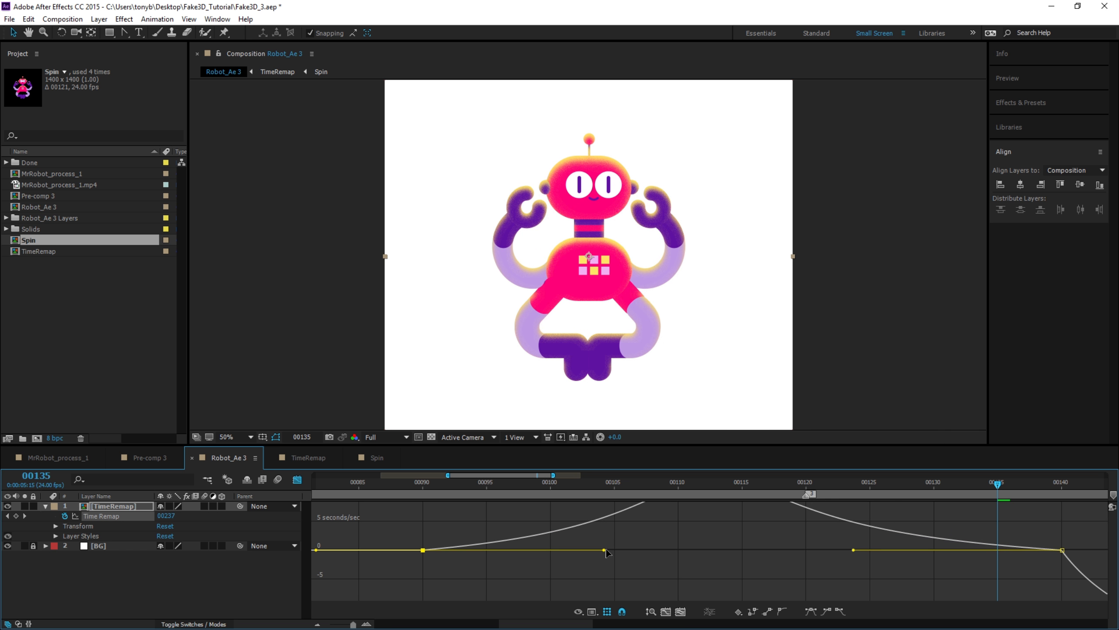
pyautogui.moveTo(606, 548); pyautogui.dragTo(625, 549)
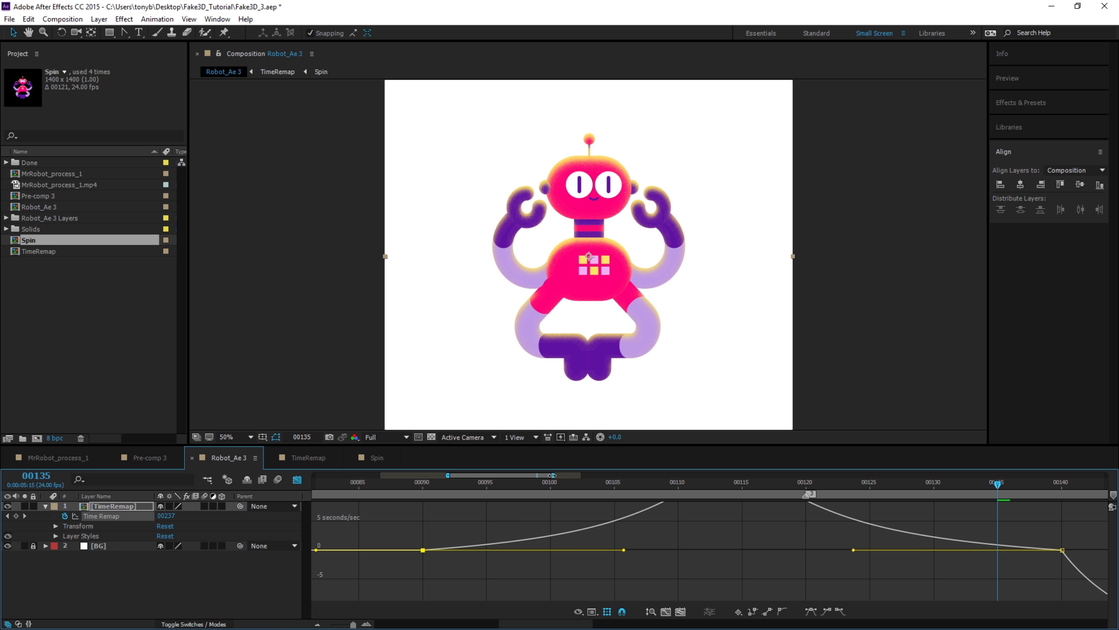
pyautogui.moveTo(552, 475); pyautogui.dragTo(646, 475)
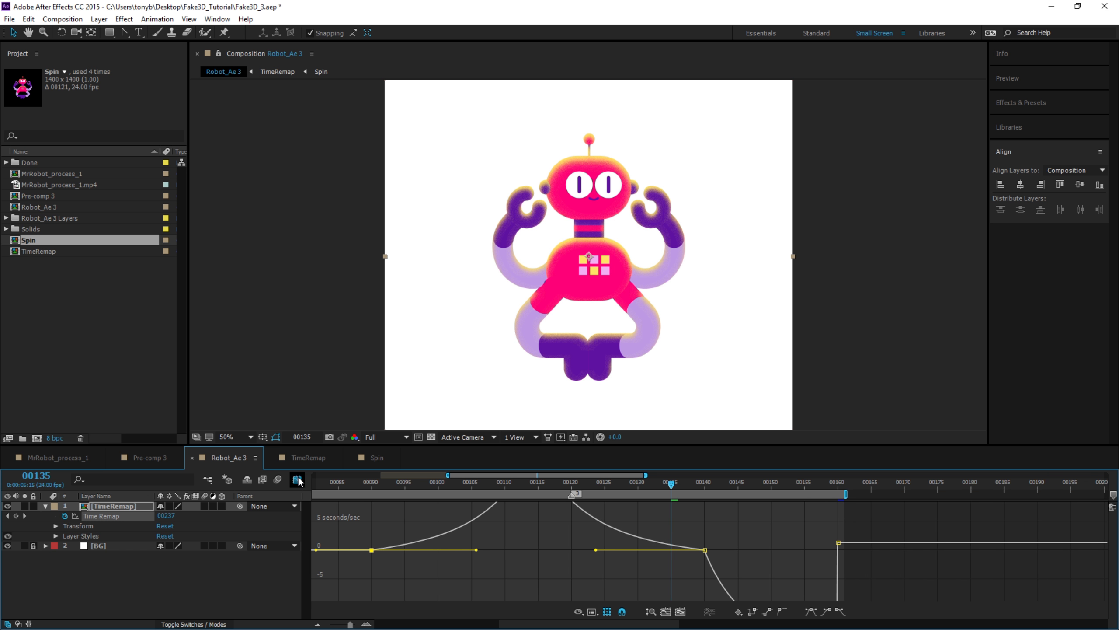
pyautogui.click(371, 482)
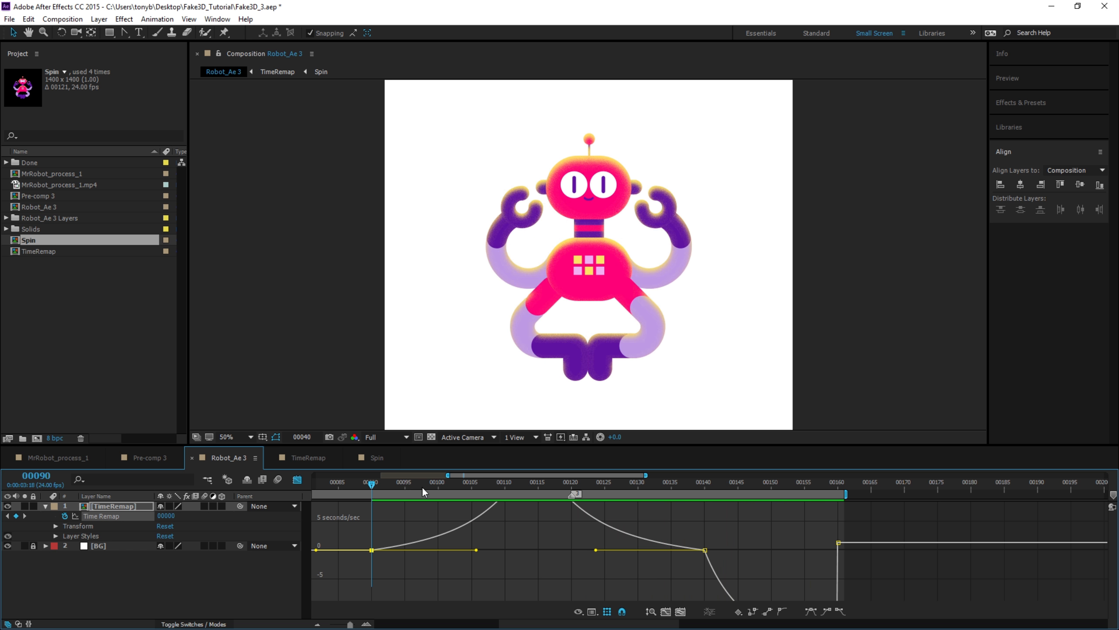
pyautogui.click(298, 480)
# Add a Time Remap keyframe at frame 141 and set its value to 0.
pyautogui.moveTo(806, 484); pyautogui.dragTo(838, 485)
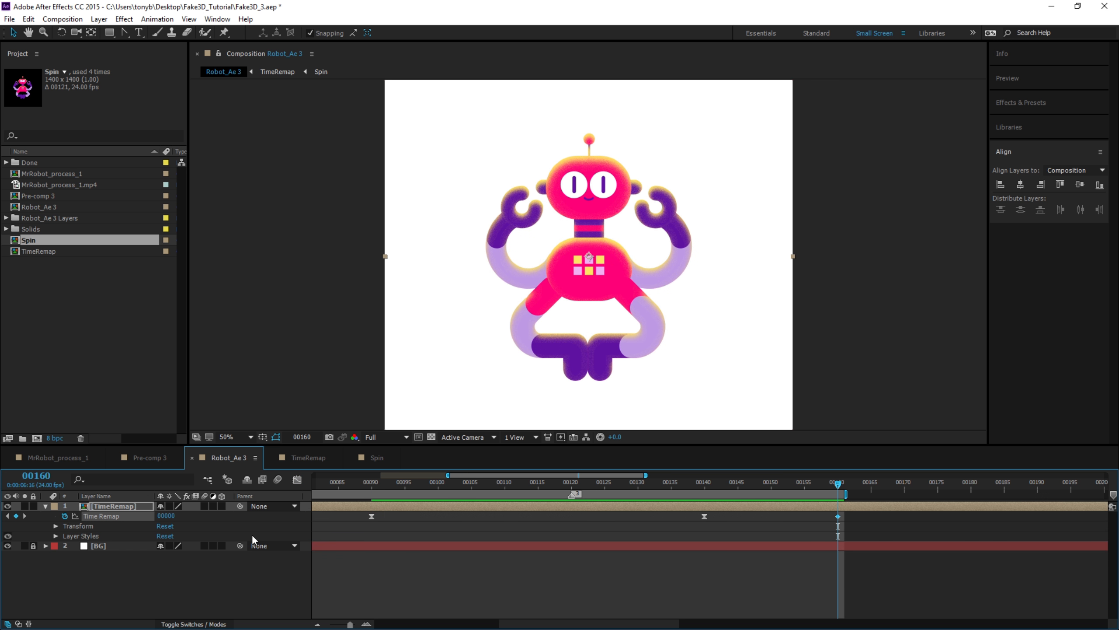
pyautogui.moveTo(718, 487); pyautogui.dragTo(710, 487)
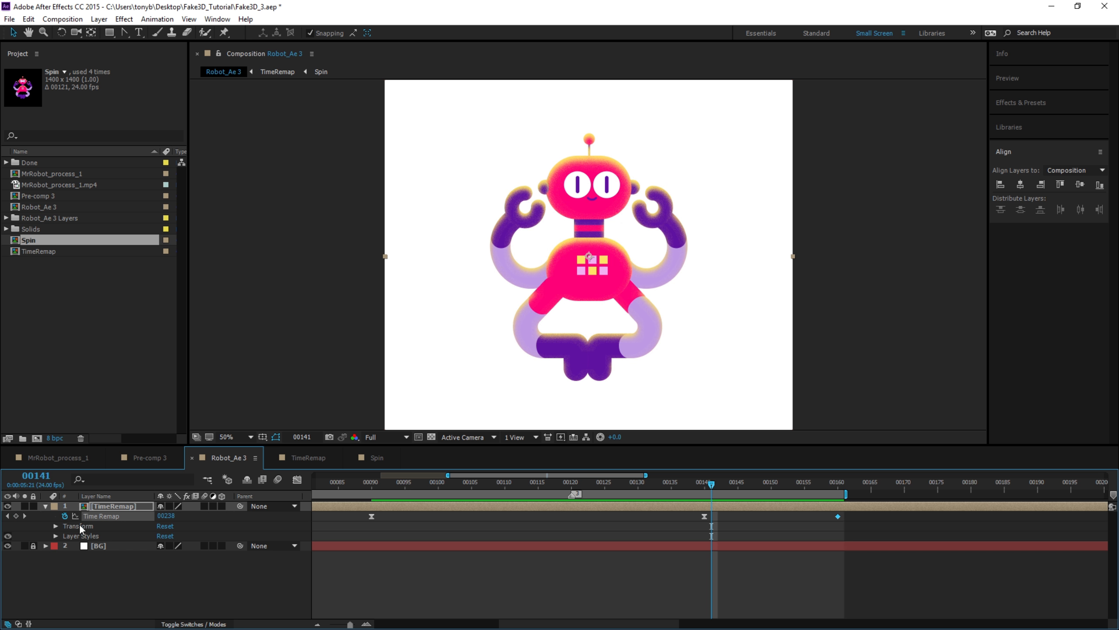
pyautogui.click(16, 516)
pyautogui.click(167, 516)
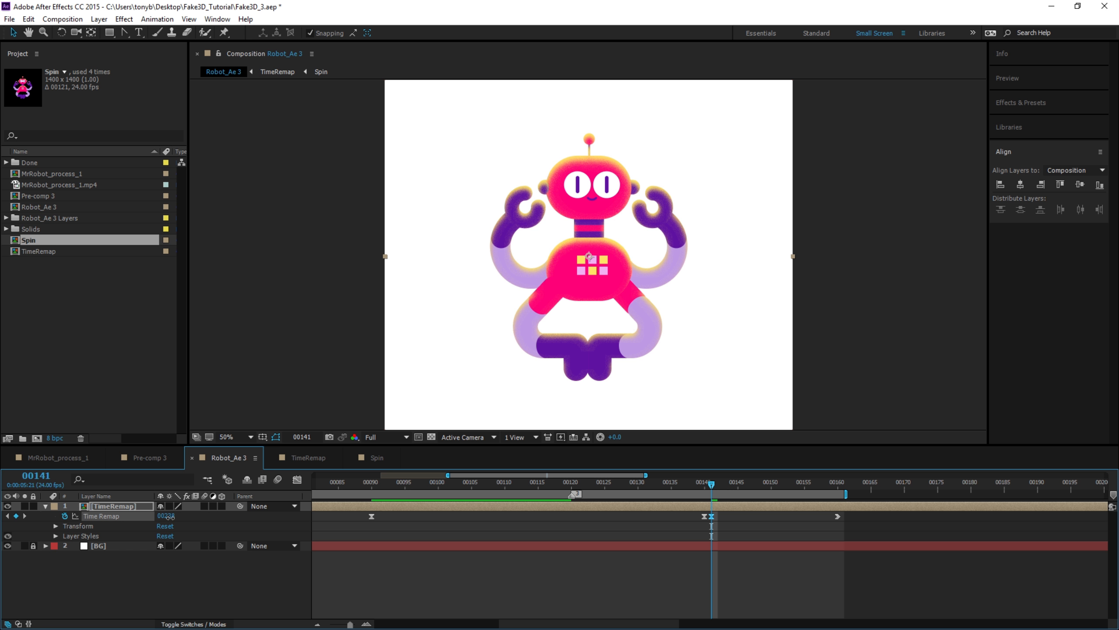
pyautogui.write('0')
pyautogui.press('Return')
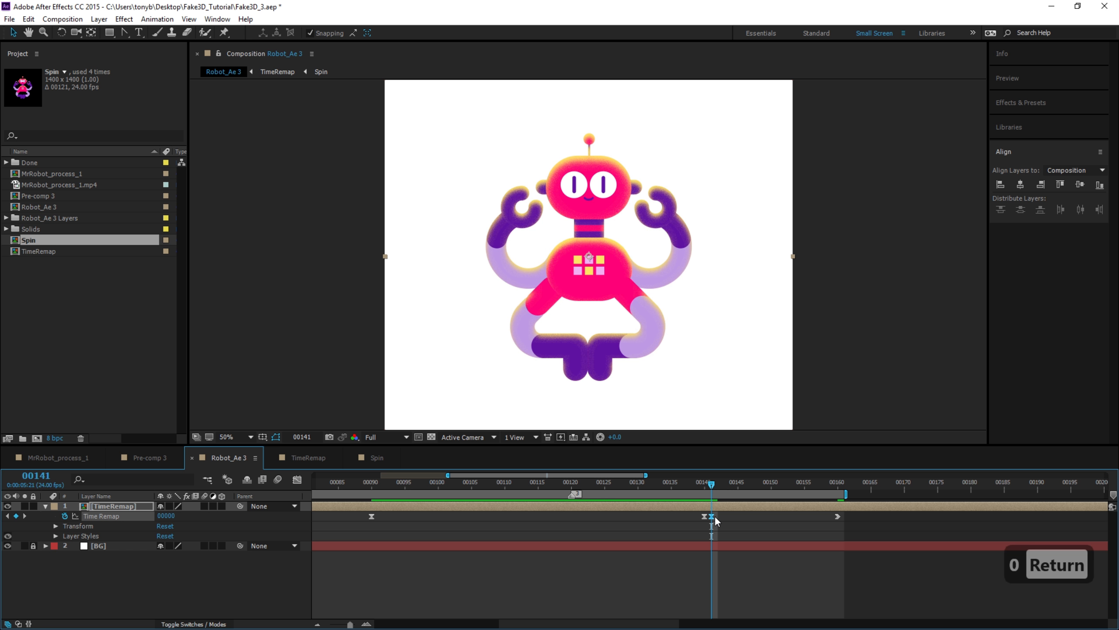
# Convert the Time Remap keyframes at frames 141 and 160 to linear and compare frames 140 and 141.
pyautogui.click(708, 485)
pyautogui.click(713, 483)
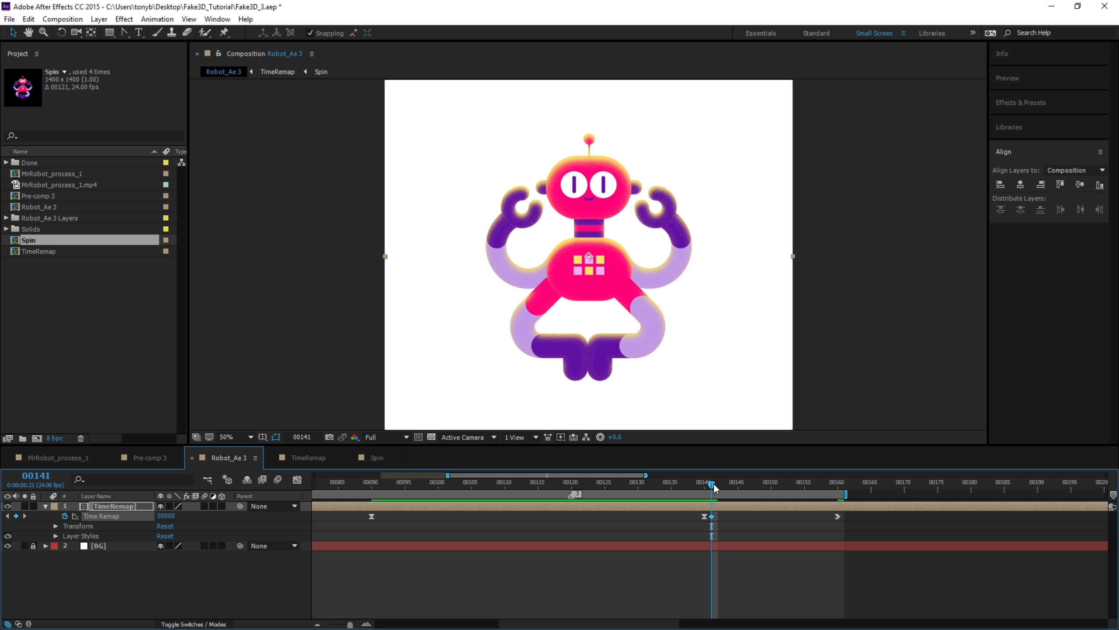
pyautogui.click(708, 486)
pyautogui.click(710, 488)
pyautogui.moveTo(710, 487); pyautogui.dragTo(714, 498)
pyautogui.click(837, 516)
pyautogui.moveTo(712, 484); pyautogui.dragTo(707, 525)
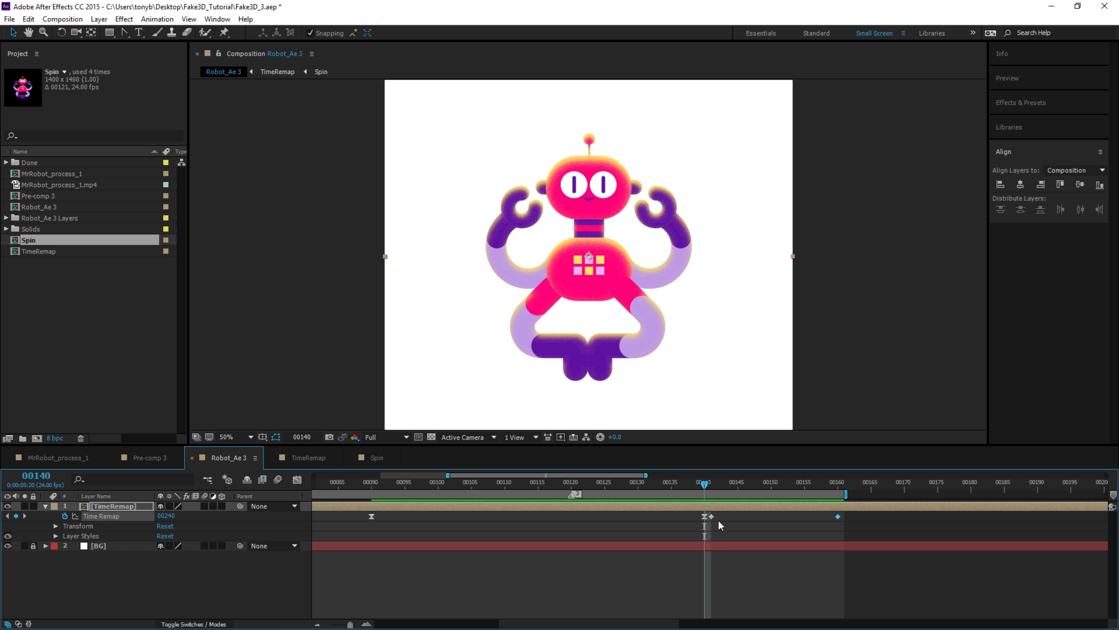
# Split the TimeRemap layer at frame 140.
pyautogui.moveTo(686, 480)
pyautogui.mouseDown()
pyautogui.moveTo(721, 488)
pyautogui.moveTo(679, 498)
pyautogui.moveTo(703, 502)
pyautogui.moveTo(672, 497)
pyautogui.moveTo(702, 495)
pyautogui.mouseUp()
pyautogui.click(725, 506)
pyautogui.hotkey('ctrl', 'shift', 'd')
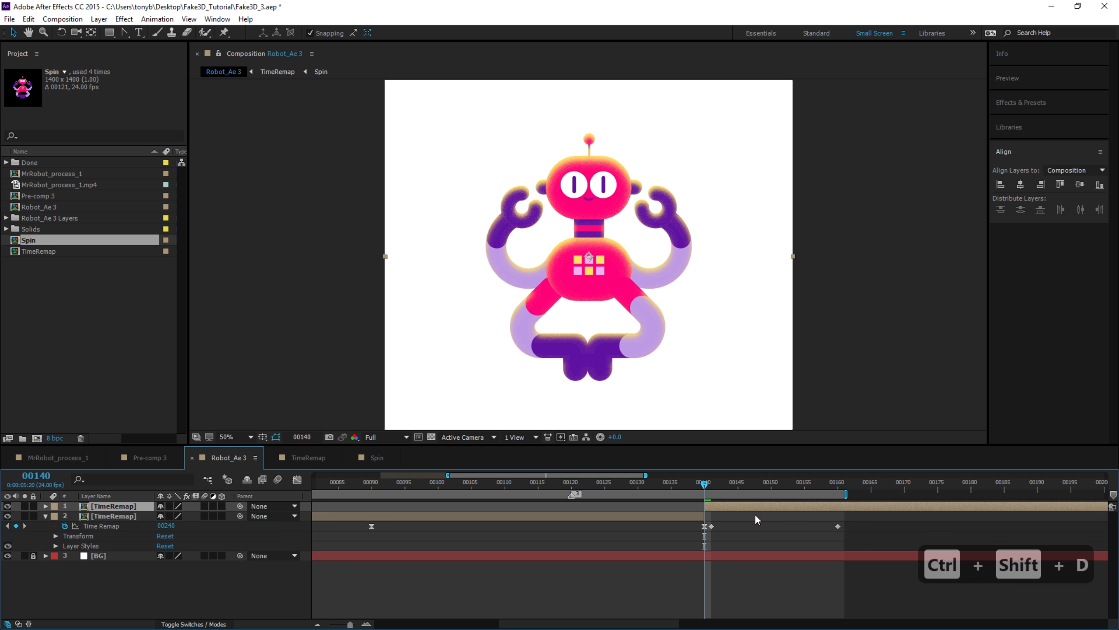
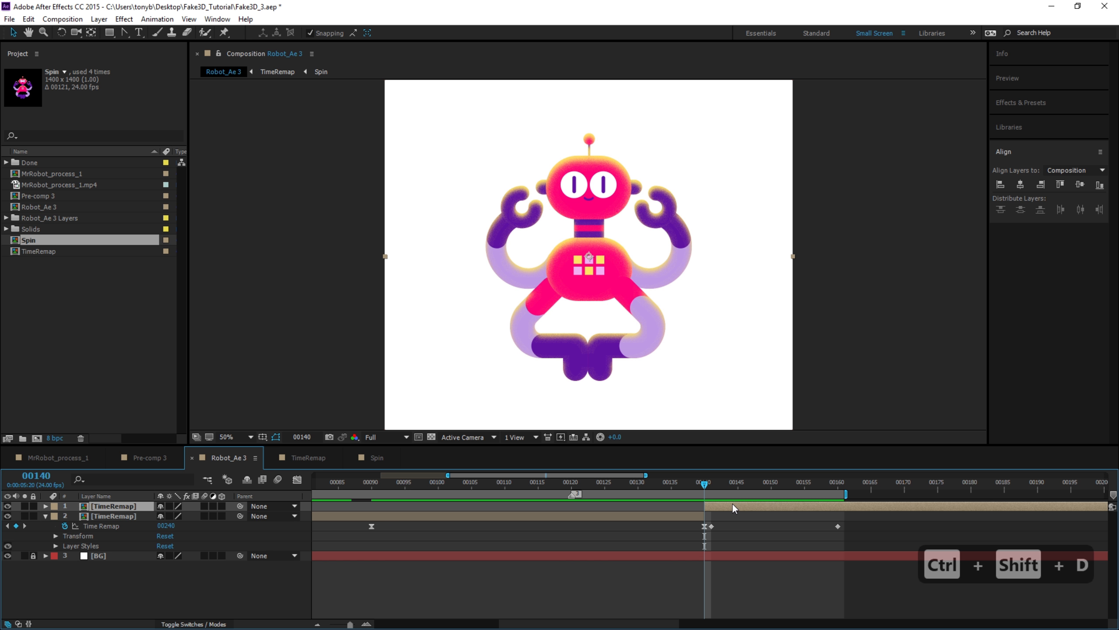
# Reveal the Time Remap keyframes of the upper TimeRemap layer and delete all of them.
pyautogui.press('u')
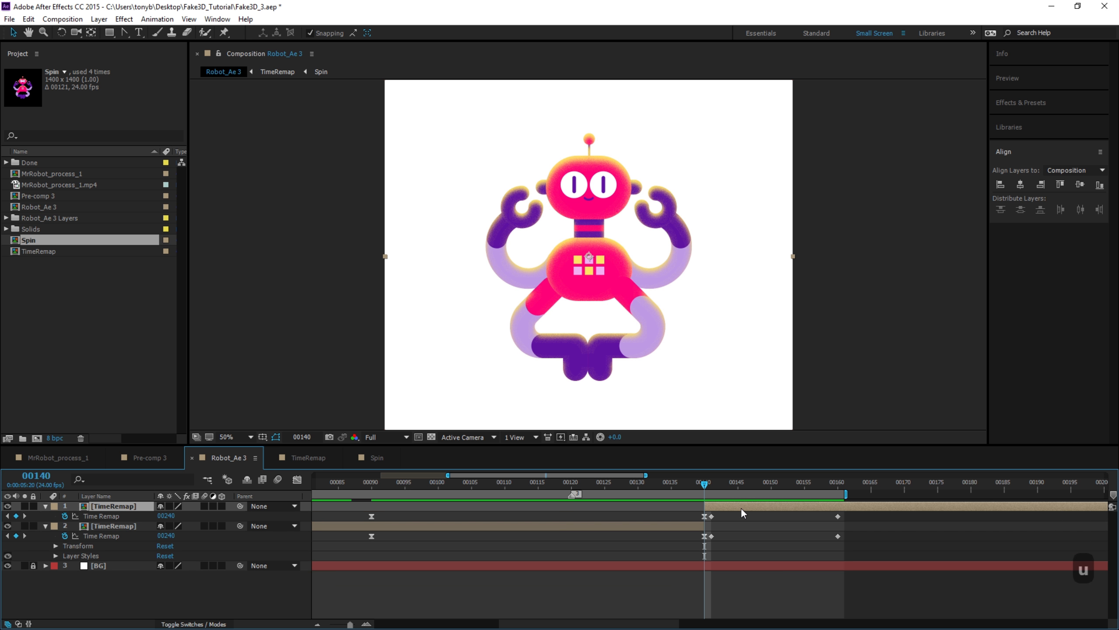
pyautogui.click(712, 516)
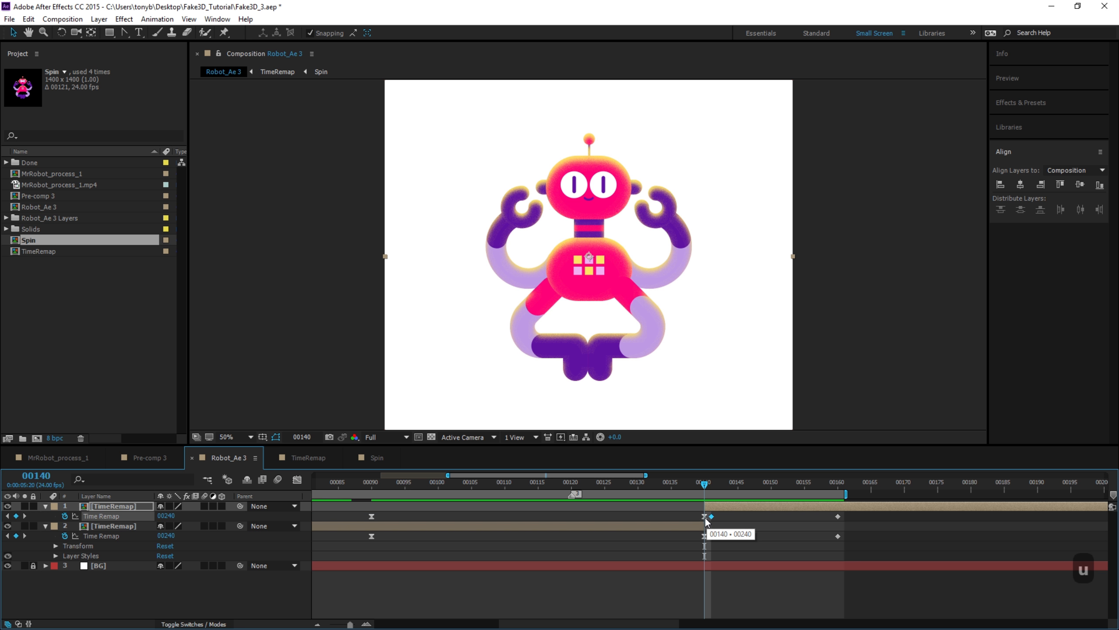
pyautogui.press('Delete')
pyautogui.press('Delete')
pyautogui.click(836, 516)
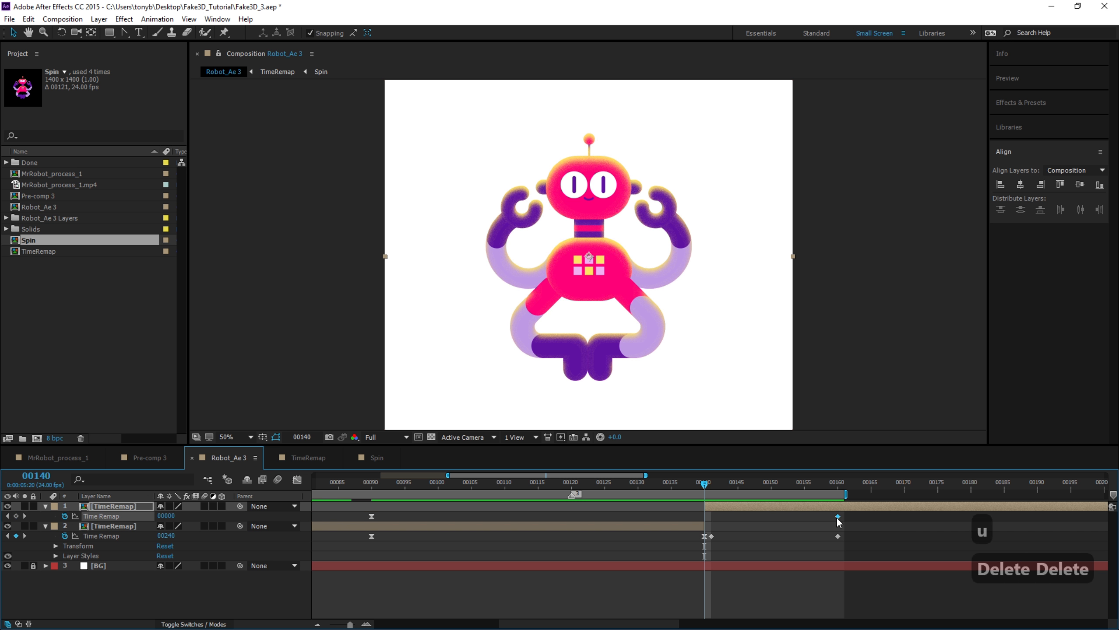
pyautogui.press('Delete')
pyautogui.press('Delete')
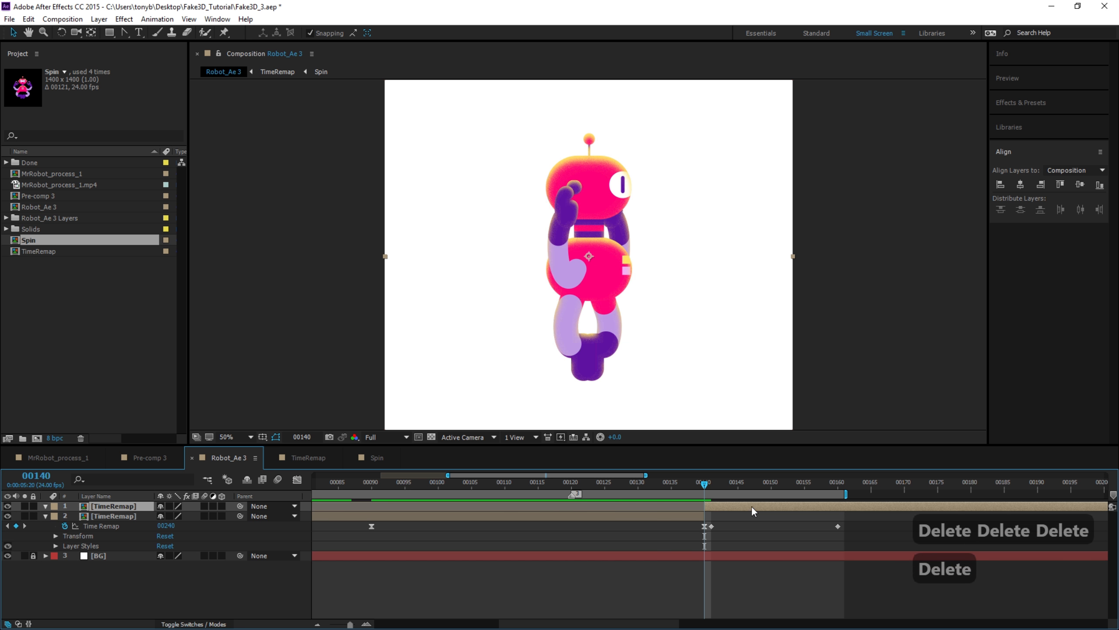
# Apply Freeze Frame to the upper TimeRemap layer at frame 160 and scrub back across the split to check it.
pyautogui.moveTo(706, 484); pyautogui.dragTo(840, 500)
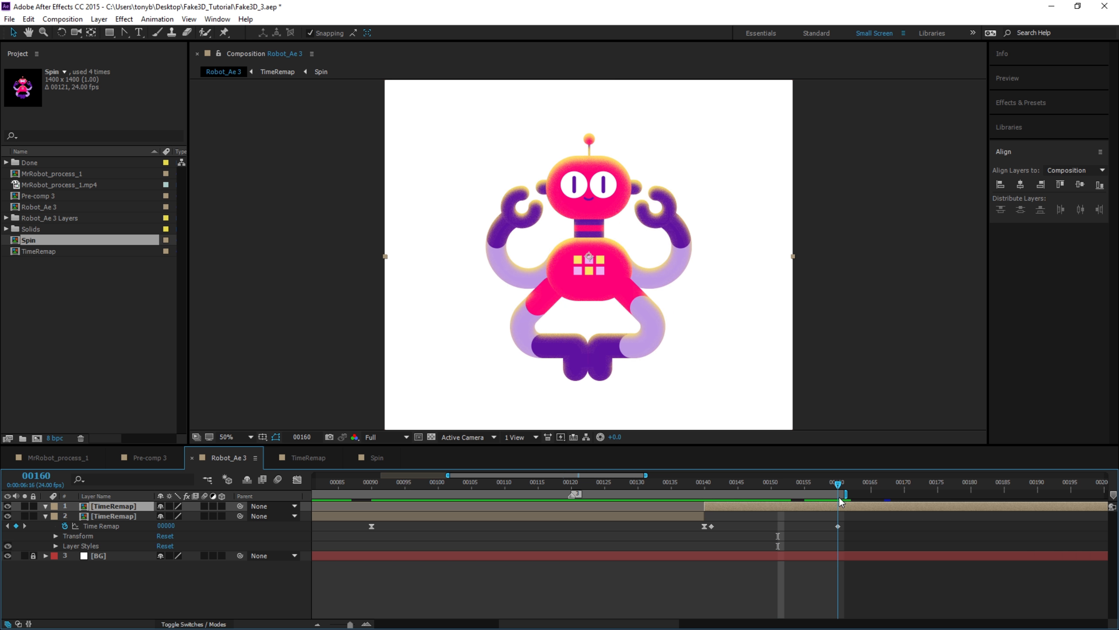
pyautogui.rightClick(726, 506)
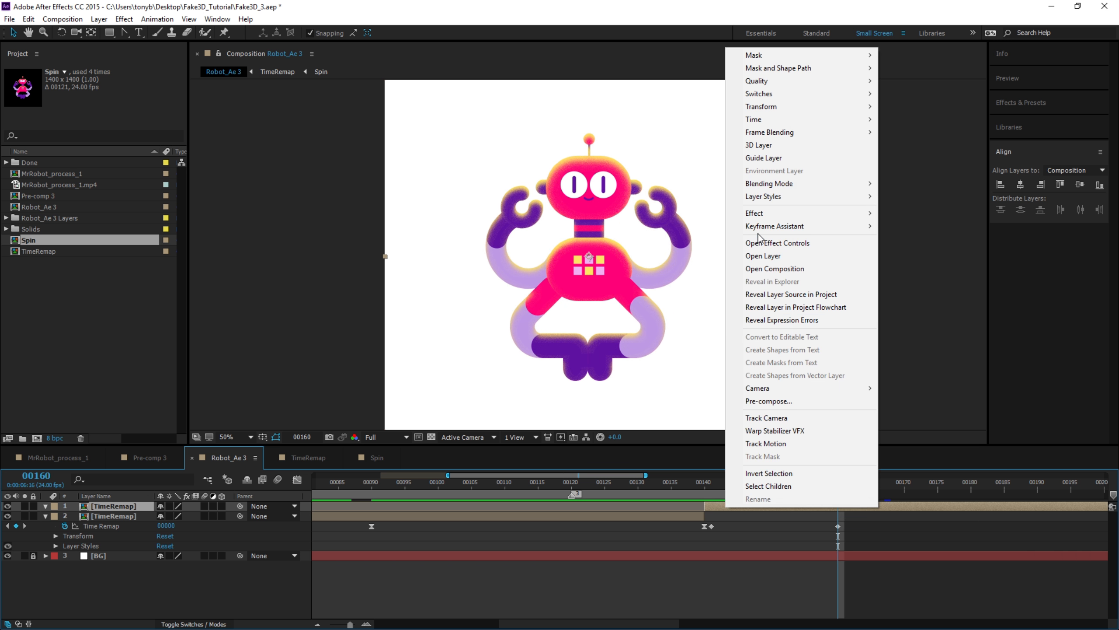
pyautogui.moveTo(789, 119)
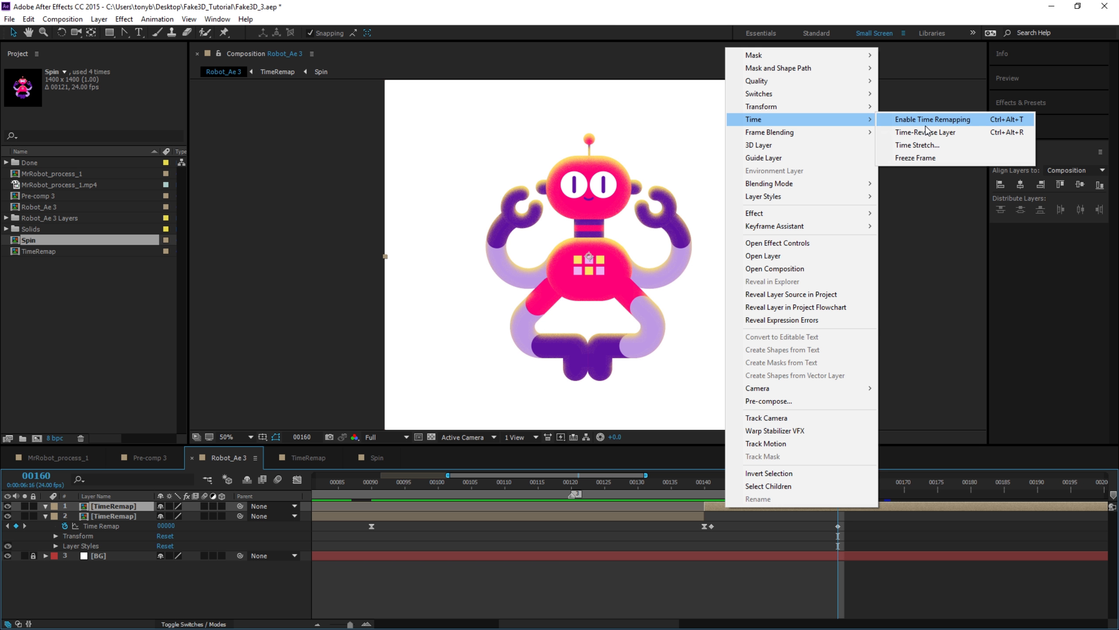
pyautogui.click(904, 159)
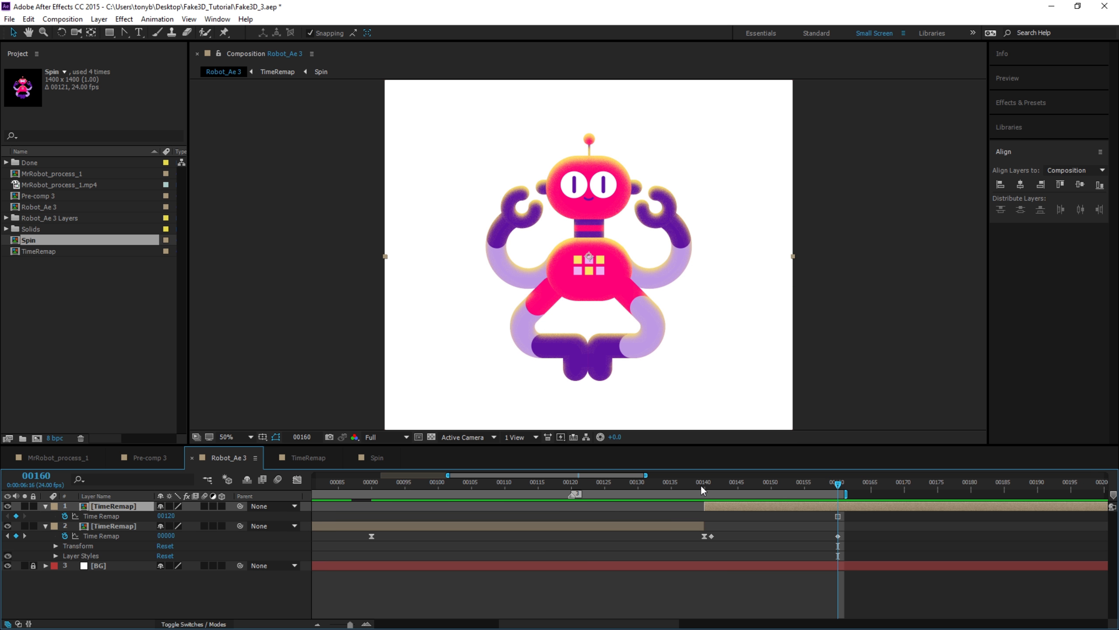
pyautogui.moveTo(701, 485); pyautogui.dragTo(608, 513)
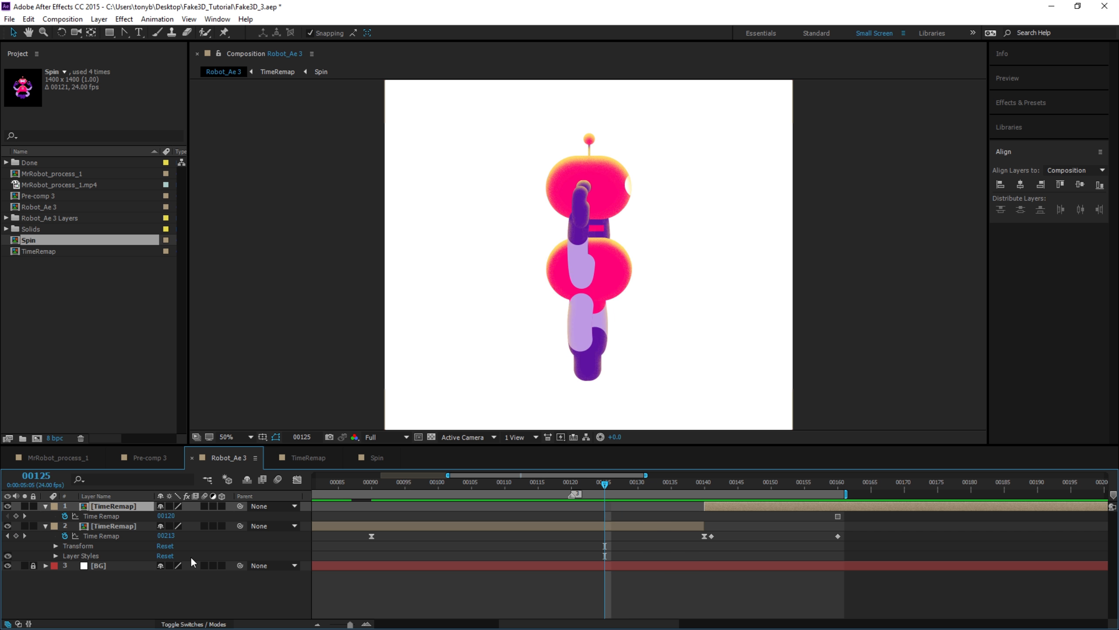
# Collapse both TimeRemap layers and add a new null object to the composition.
pyautogui.click(46, 507)
pyautogui.click(45, 516)
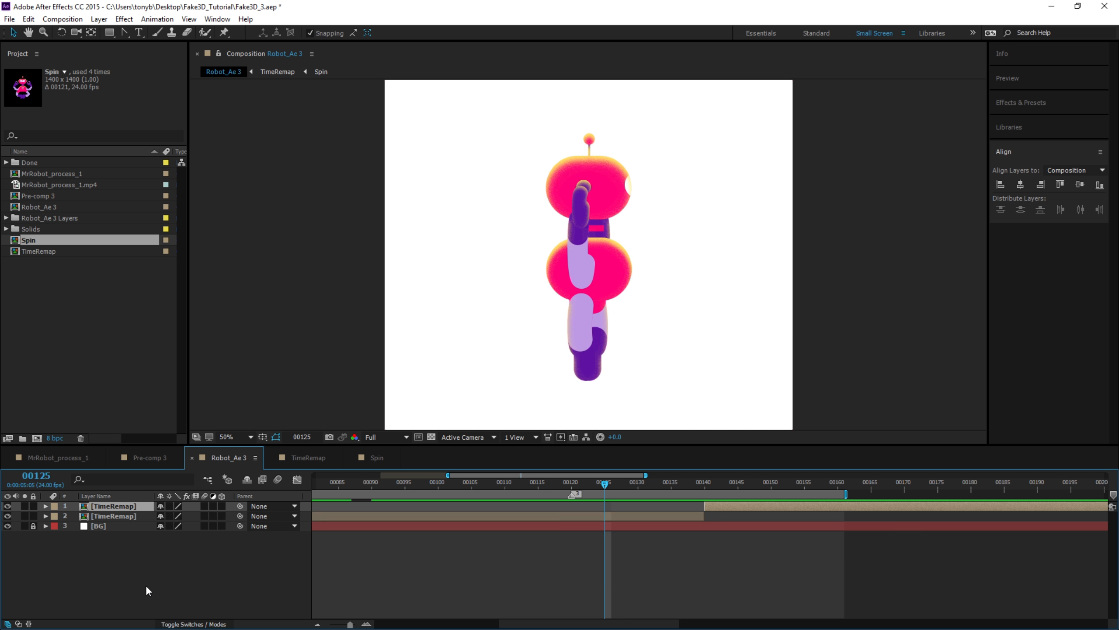
pyautogui.rightClick(106, 566)
pyautogui.moveTo(150, 457)
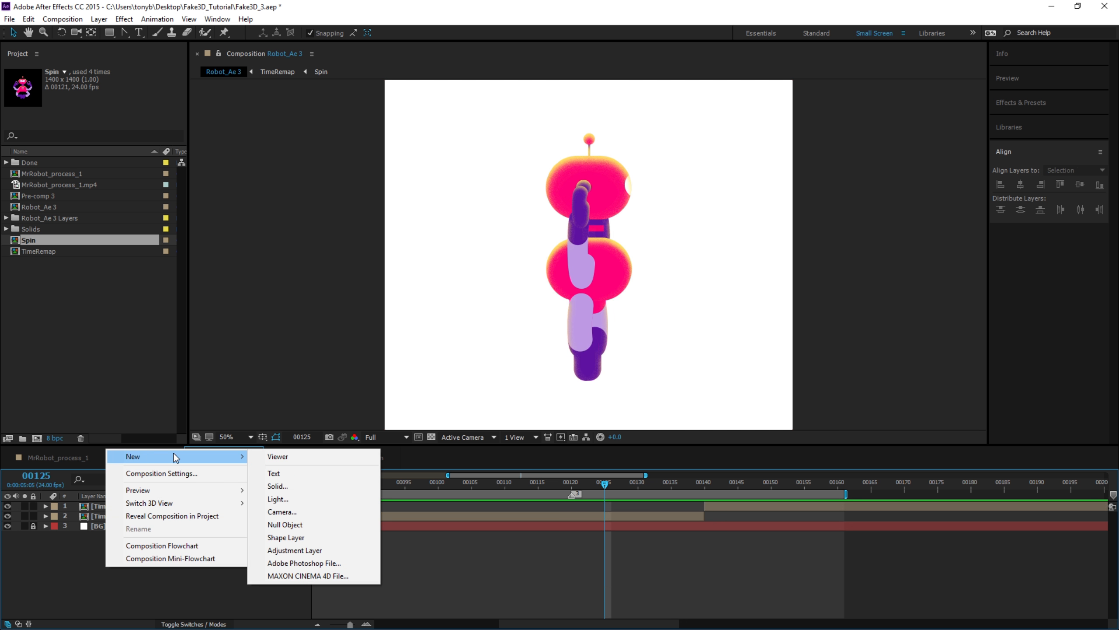
pyautogui.click(287, 524)
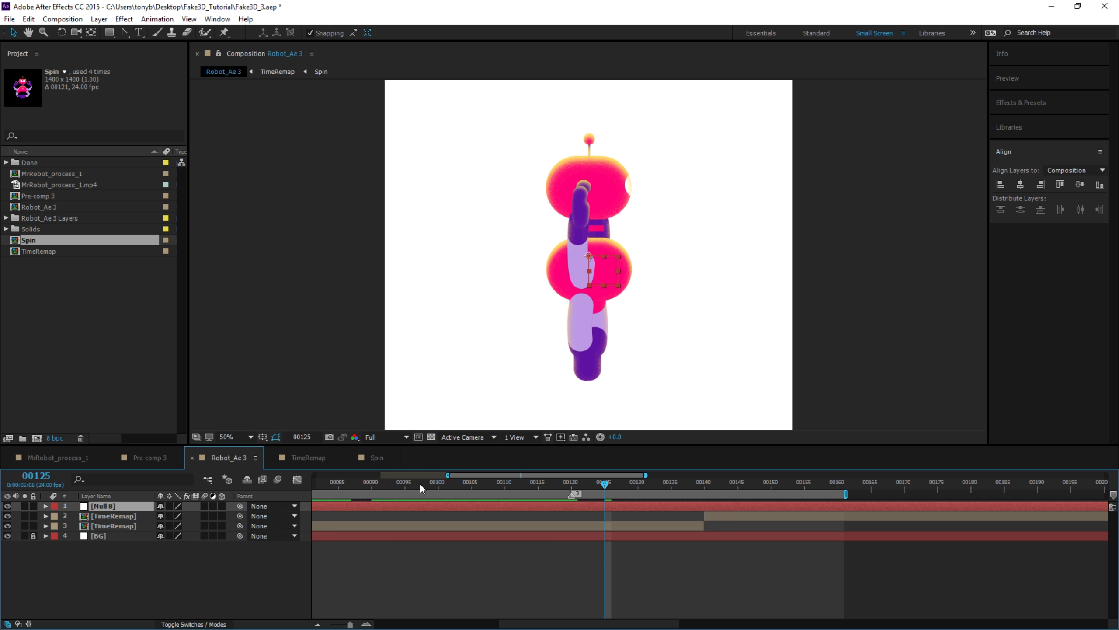
# Center the null horizontally and vertically in the composition and move its anchor point to its own center.
pyautogui.moveTo(449, 475); pyautogui.dragTo(356, 492)
pyautogui.moveTo(646, 475); pyautogui.dragTo(765, 475)
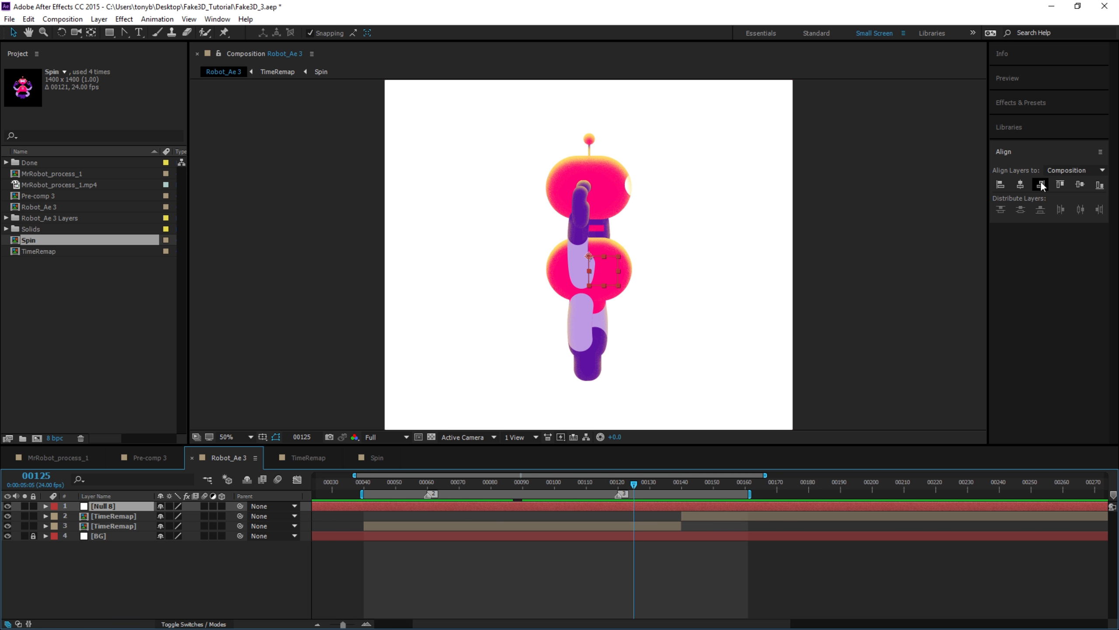
pyautogui.click(1020, 185)
pyautogui.click(1079, 184)
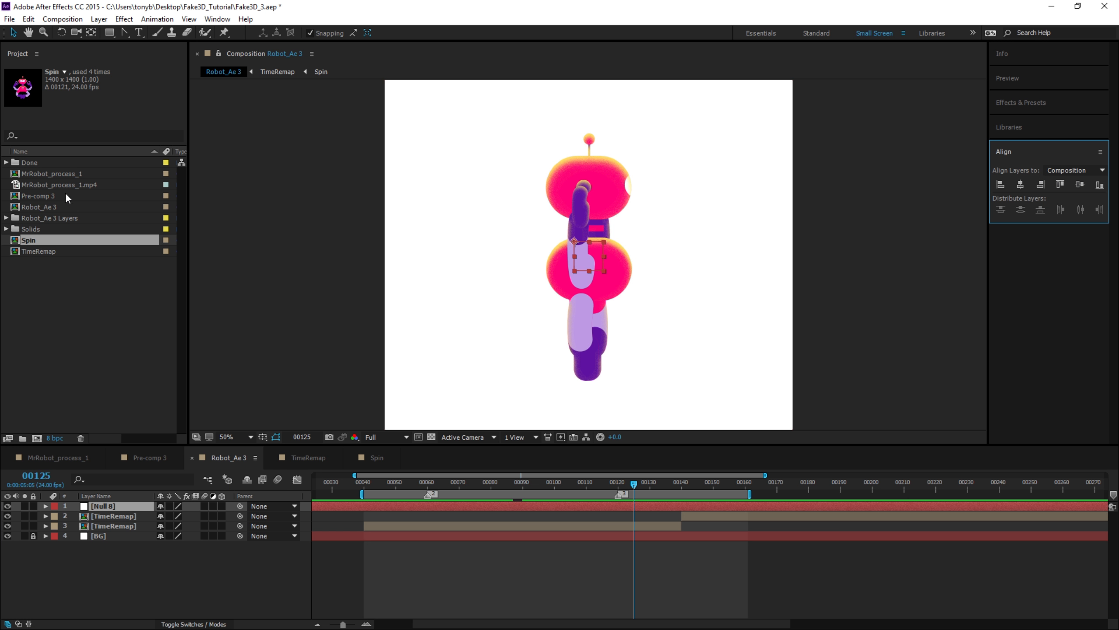
pyautogui.doubleClick(90, 33)
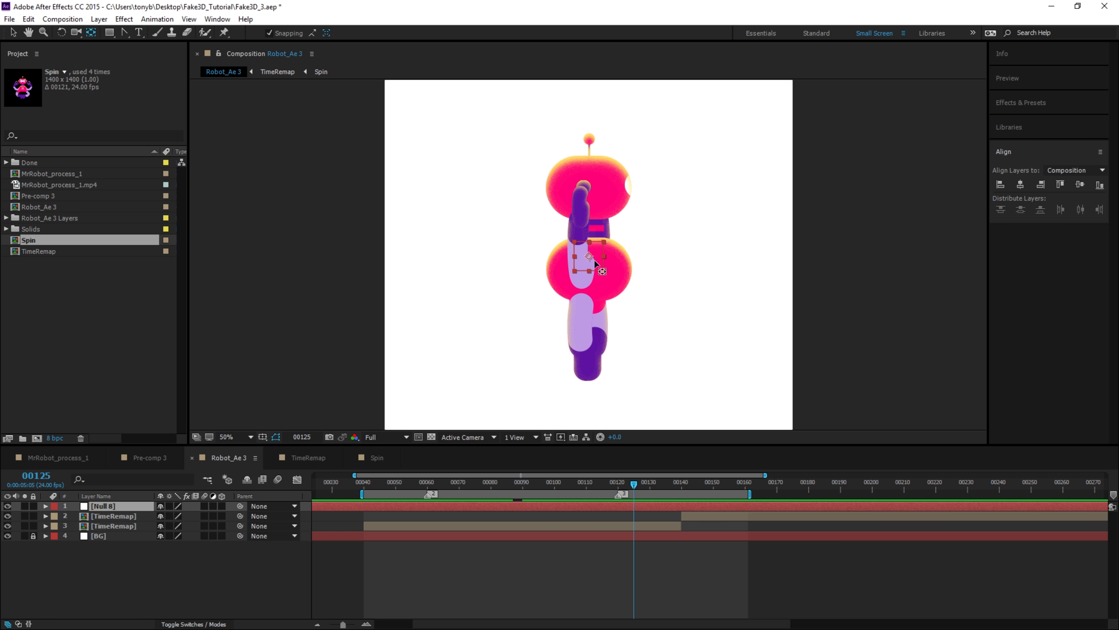
# Parent both TimeRemap layers to the null.
pyautogui.click(123, 517)
pyautogui.keyDown('ctrl'); pyautogui.click(120, 525); pyautogui.keyUp('ctrl')
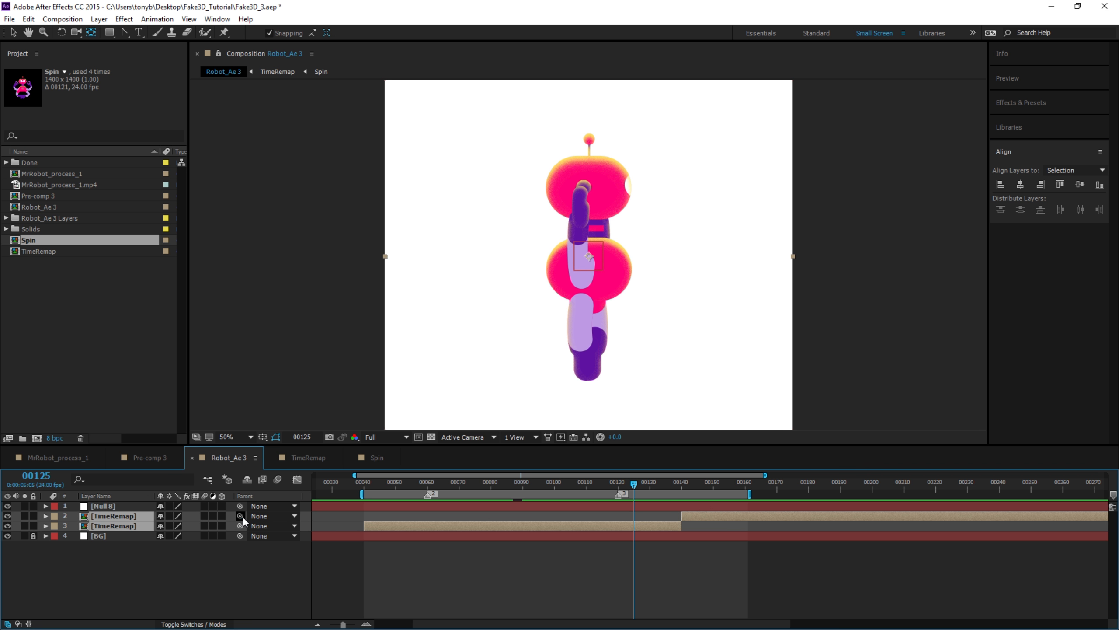
pyautogui.moveTo(240, 516); pyautogui.dragTo(110, 506)
# Nudge the null upward to a Y position of 660.
pyautogui.click(112, 506)
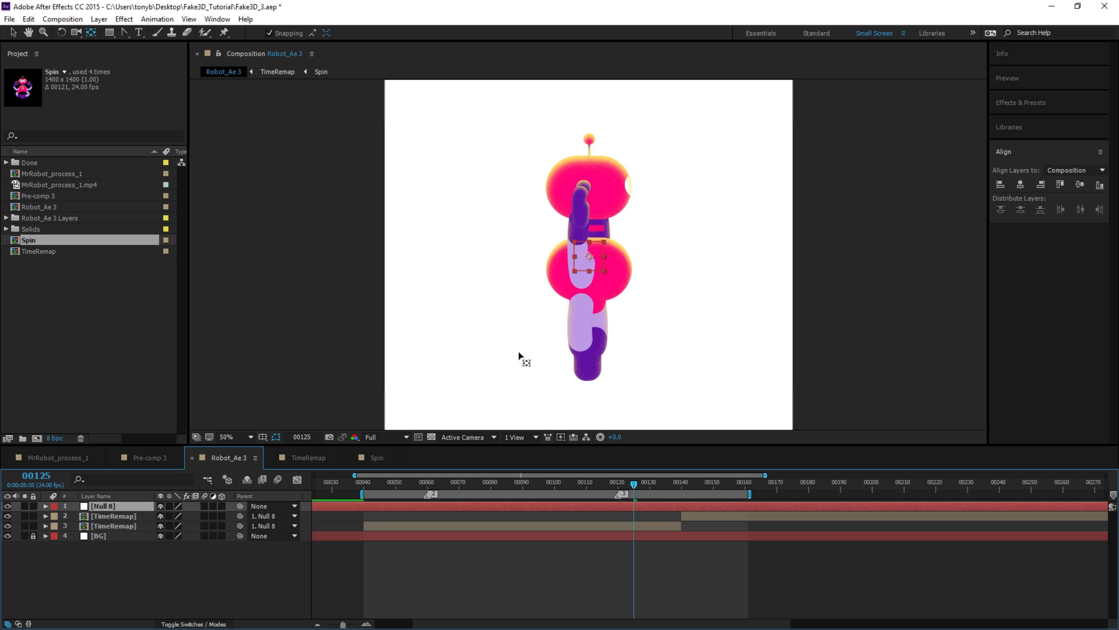
pyautogui.press(',')
pyautogui.press(',')
pyautogui.hotkey('shift', 'Up')
pyautogui.hotkey('shift', 'Up')
pyautogui.hotkey('shift', 'Up')
pyautogui.hotkey('shift', 'Up')
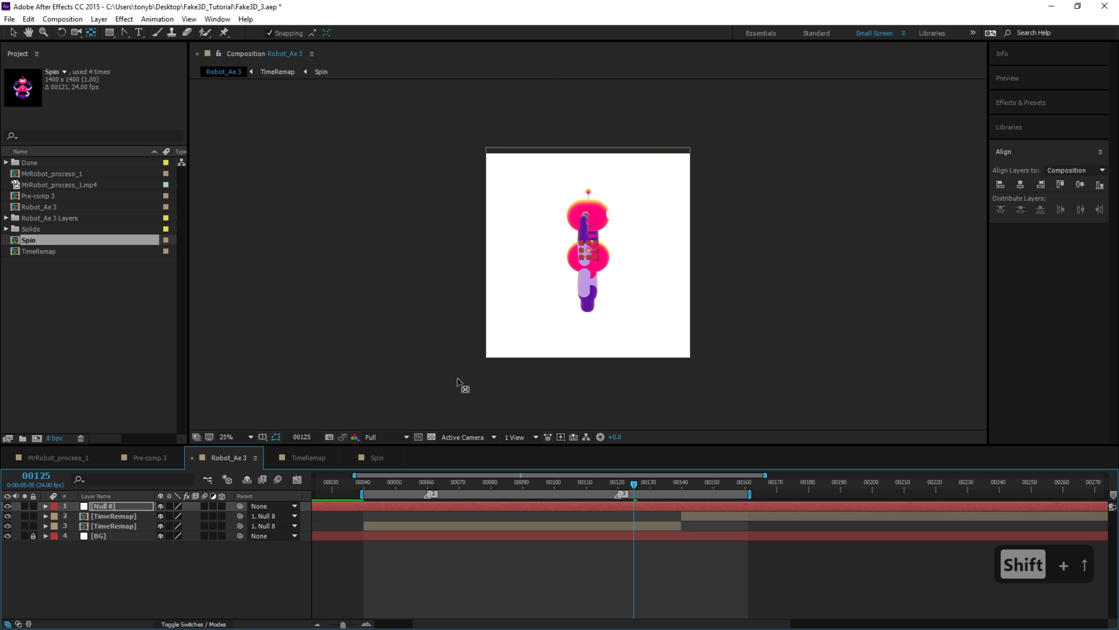
# Separate the null's Position dimensions and set a Y Position keyframe at frame 40.
pyautogui.click(366, 484)
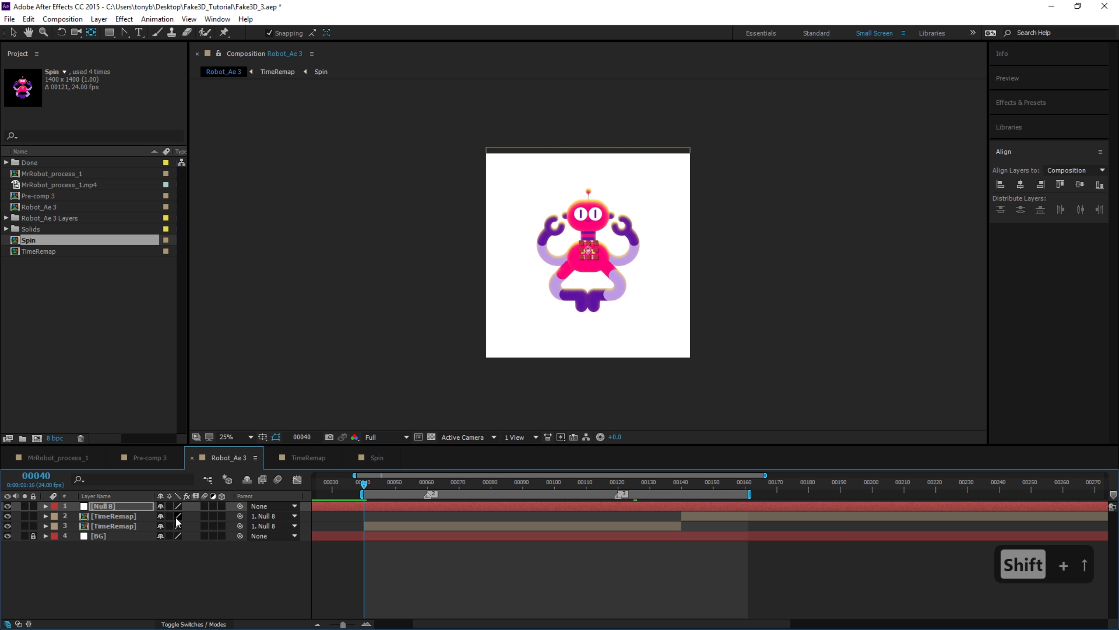
pyautogui.press('p')
pyautogui.rightClick(101, 518)
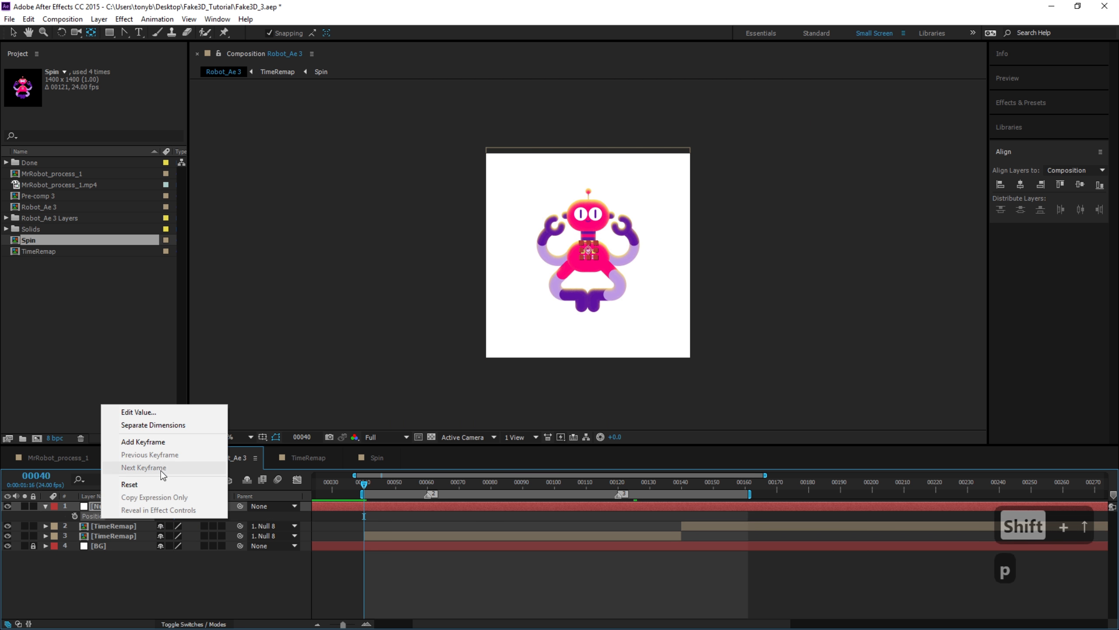
pyautogui.click(166, 425)
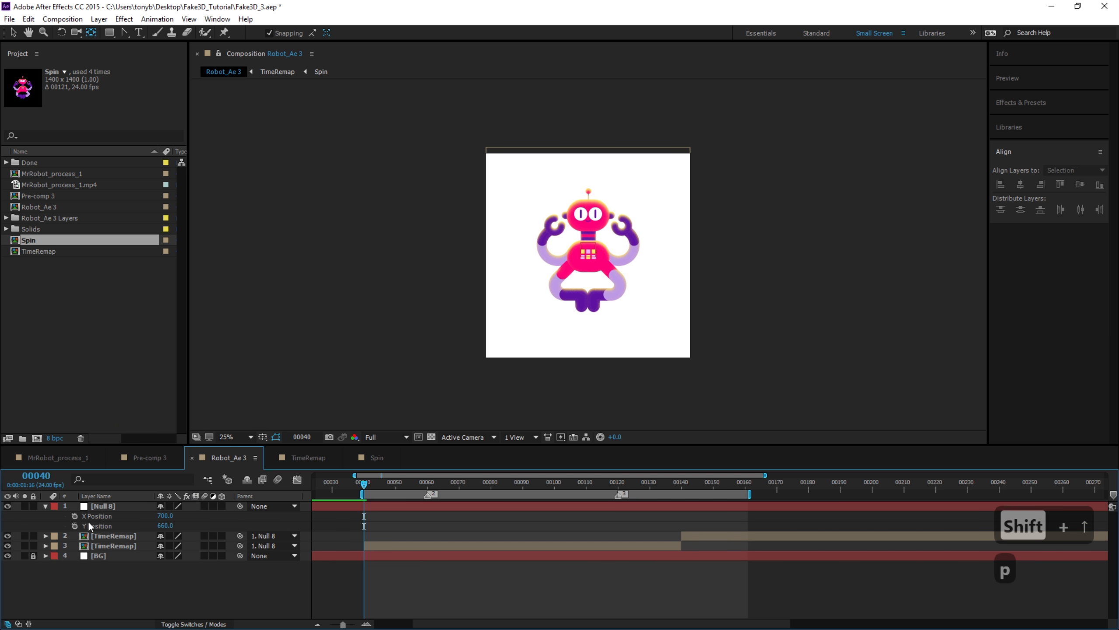
pyautogui.click(75, 526)
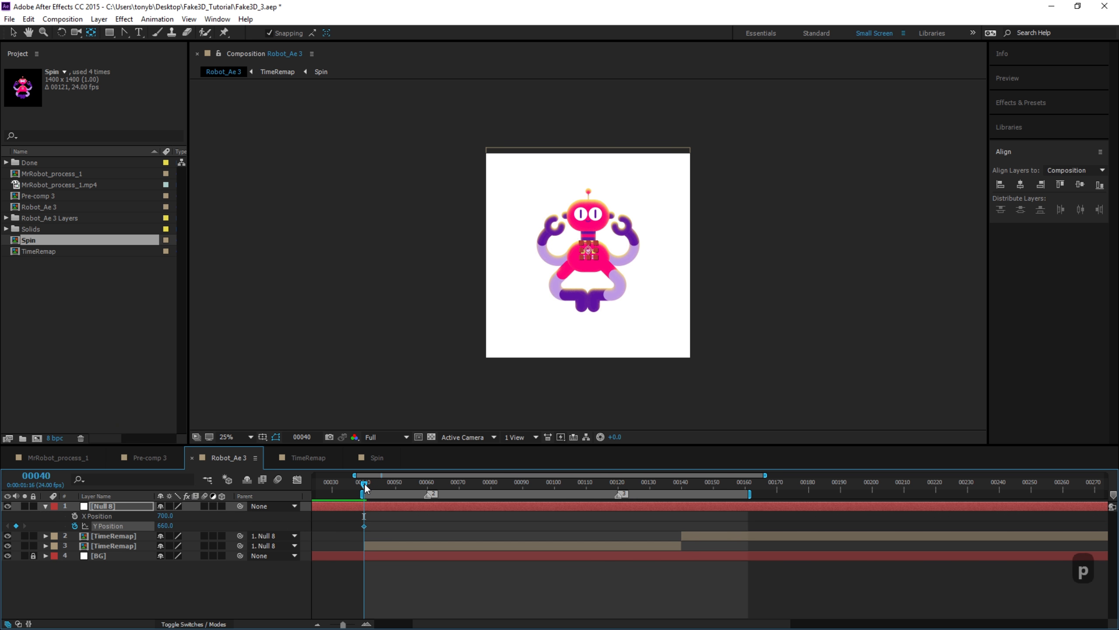
# Copy the null's Y Position keyframe from frame 40 to frame 80.
pyautogui.moveTo(364, 483); pyautogui.dragTo(492, 523)
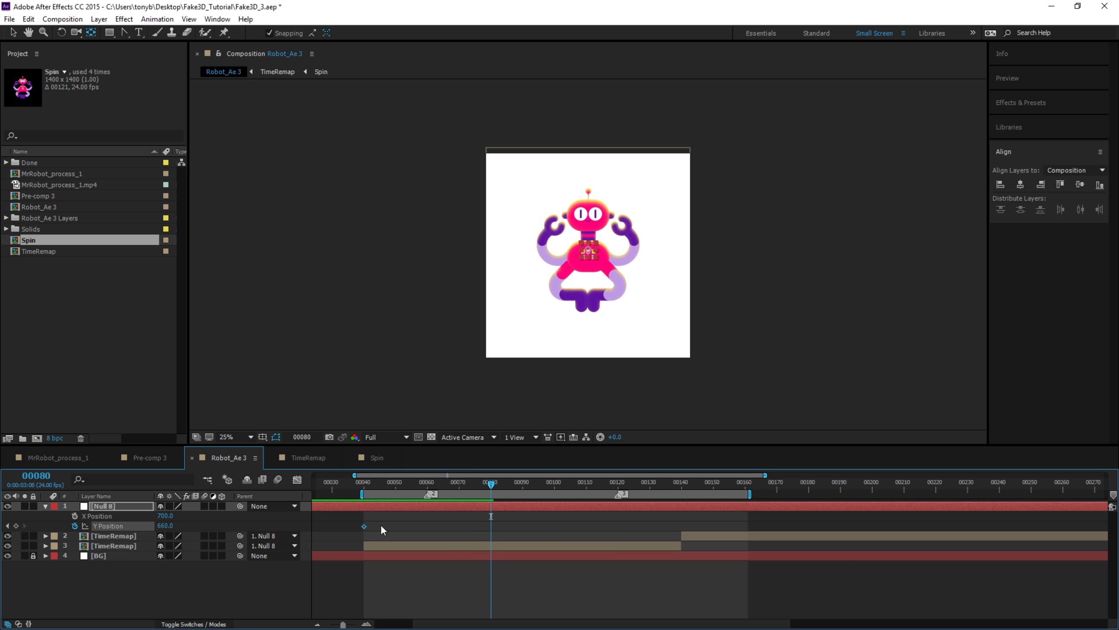
pyautogui.hotkey('ctrl', 'c')
pyautogui.hotkey('ctrl', 'v')
# Paste a Y Position keyframe at frame 60 and raise the null there to a Y position of 580.
pyautogui.click(424, 483)
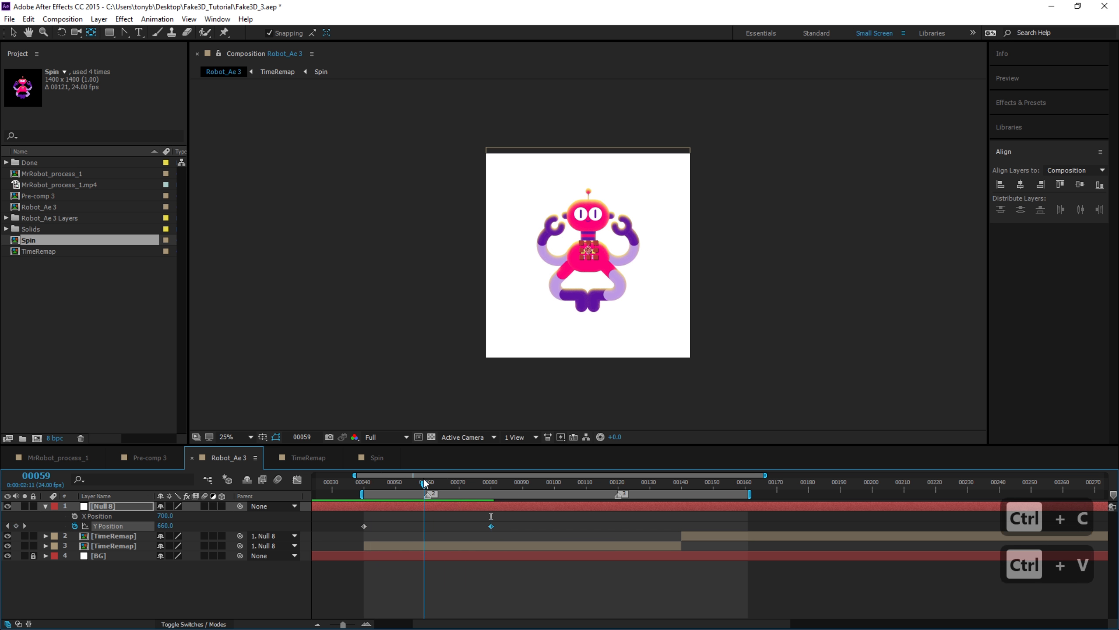
pyautogui.moveTo(425, 481); pyautogui.dragTo(428, 481)
pyautogui.hotkey('ctrl', 'c')
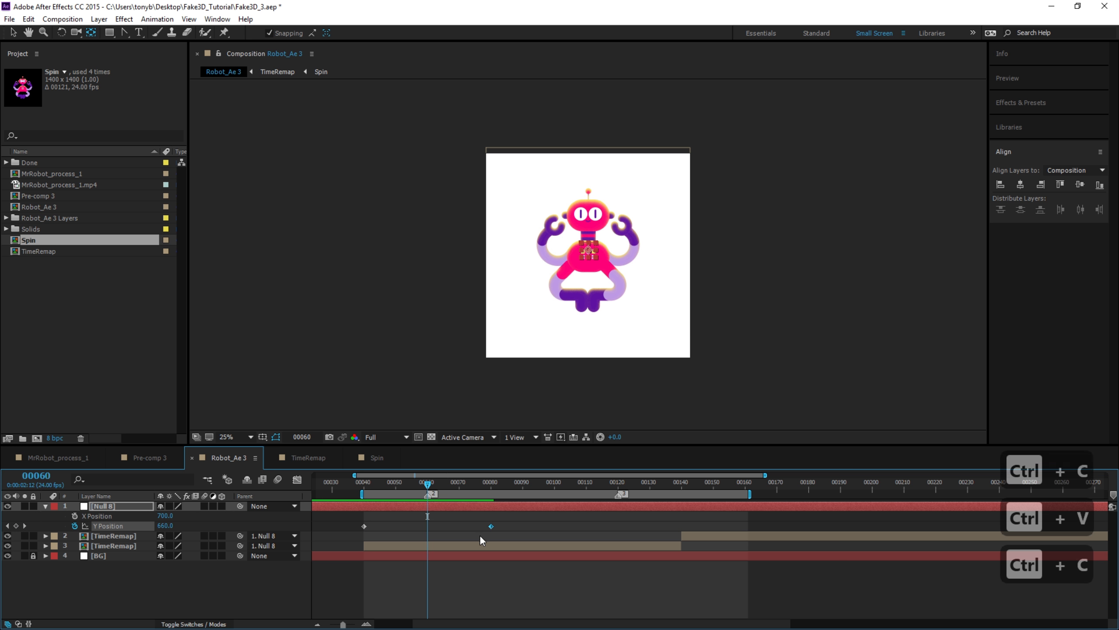
pyautogui.hotkey('ctrl', 'v')
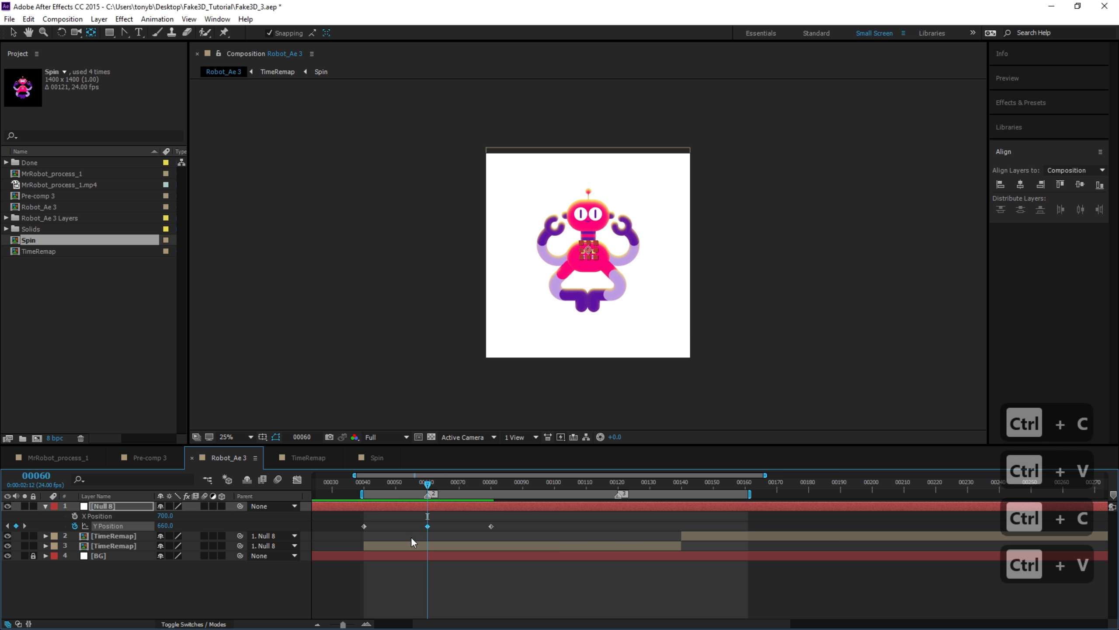
pyautogui.hotkey('shift', 'Up')
pyautogui.hotkey('shift', 'Up')
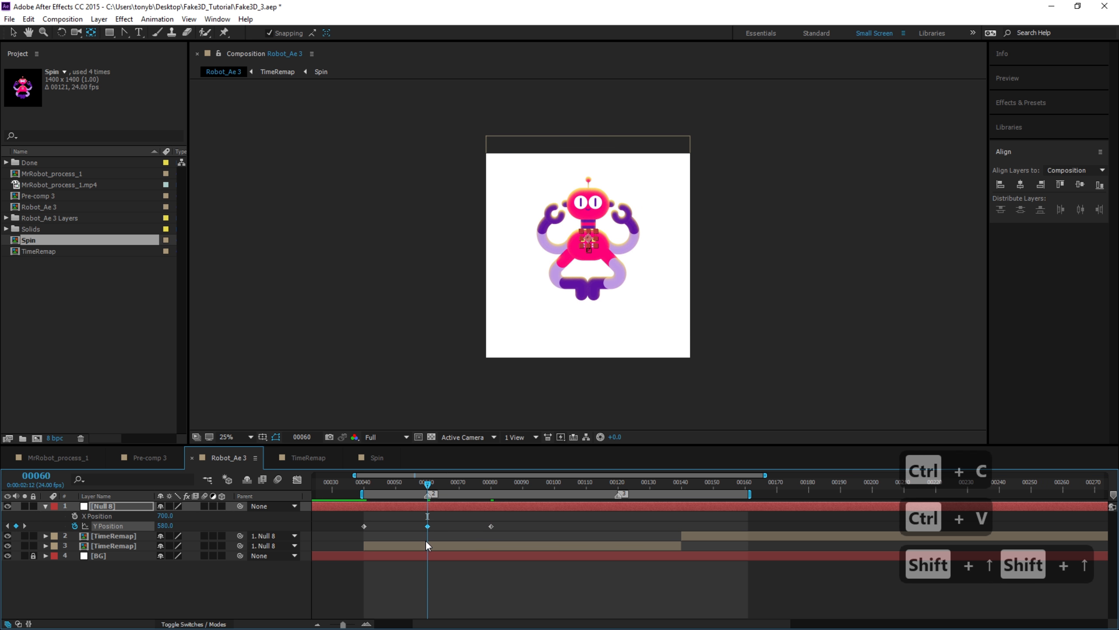
# Apply Easy Ease to all three Y Position keyframes and preview the up-and-down motion from frame 40.
pyautogui.moveTo(371, 484); pyautogui.dragTo(452, 498)
pyautogui.moveTo(514, 531); pyautogui.dragTo(373, 533)
pyautogui.press('F9')
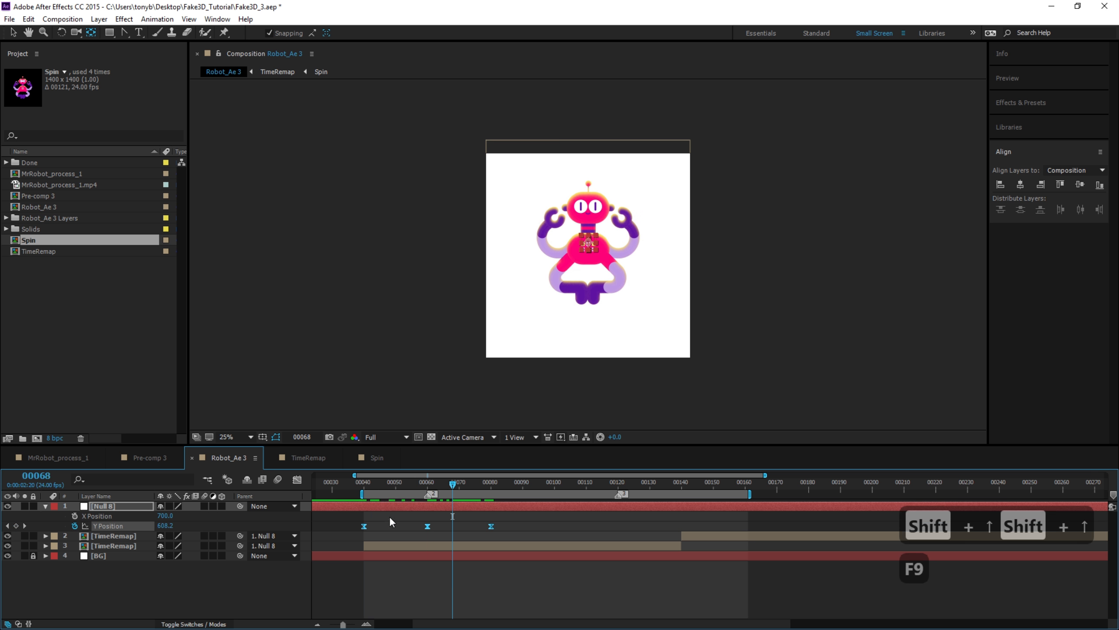
pyautogui.click(366, 485)
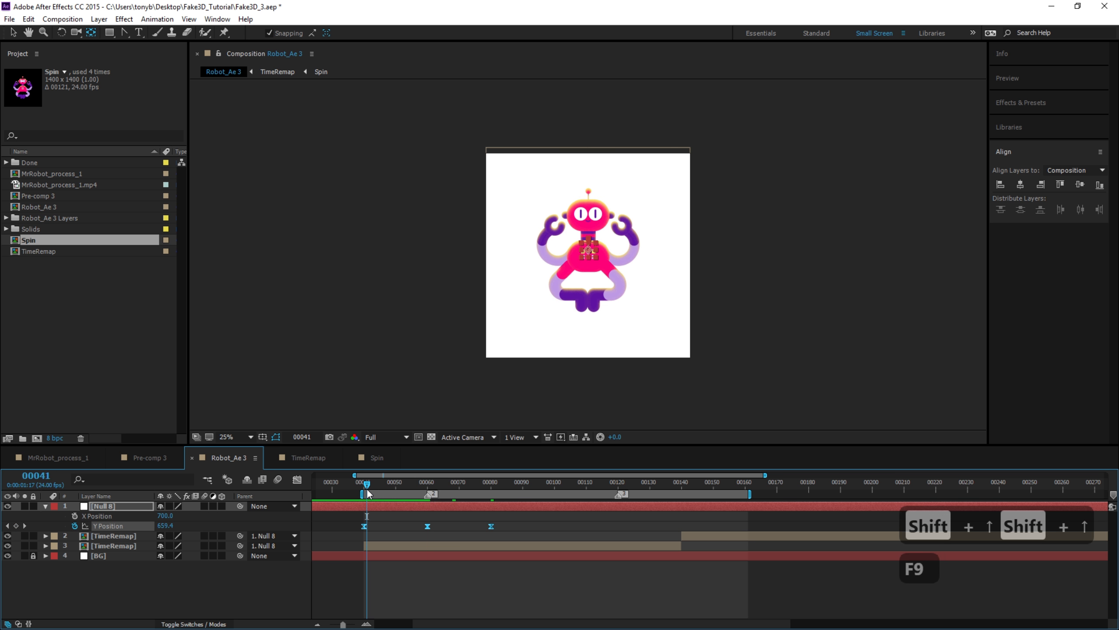
pyautogui.moveTo(367, 488); pyautogui.dragTo(364, 486)
pyautogui.press('space')
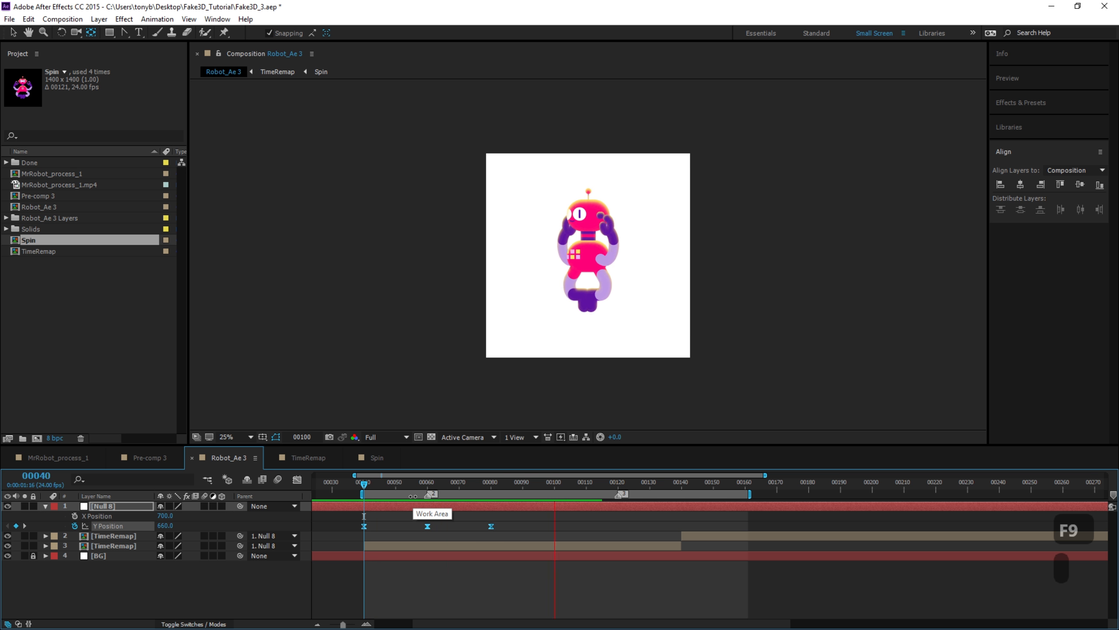
pyautogui.press('space')
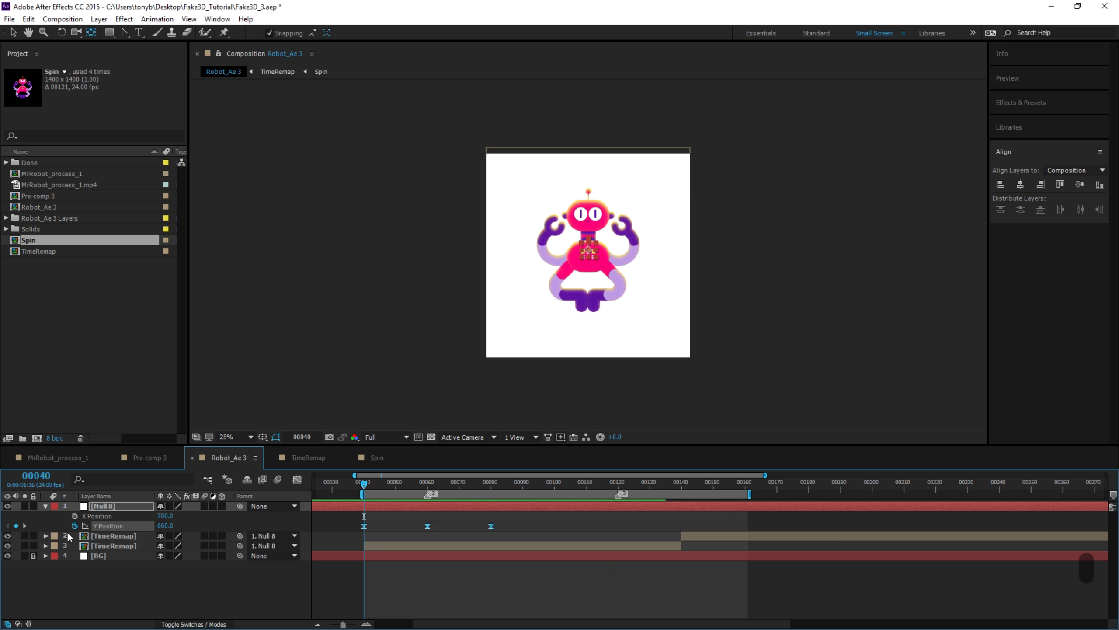
# Add the expression loopOut("cycle"); to the null's Y Position and preview the looping motion from frame 40.
pyautogui.keyDown('alt'); pyautogui.click(75, 526); pyautogui.keyUp('alt')
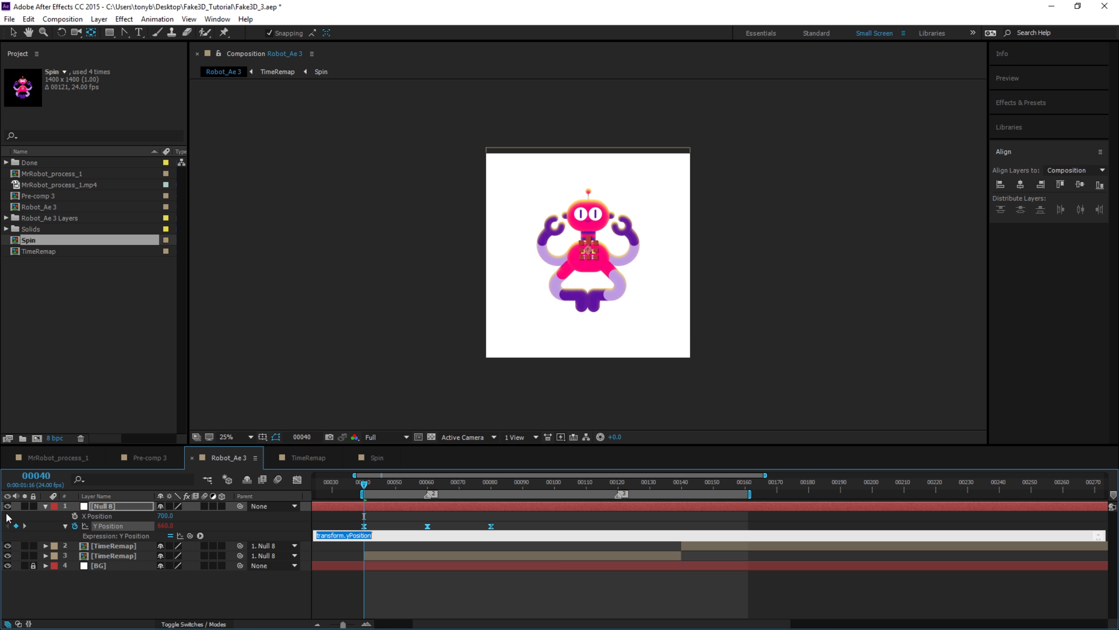
pyautogui.write('L')
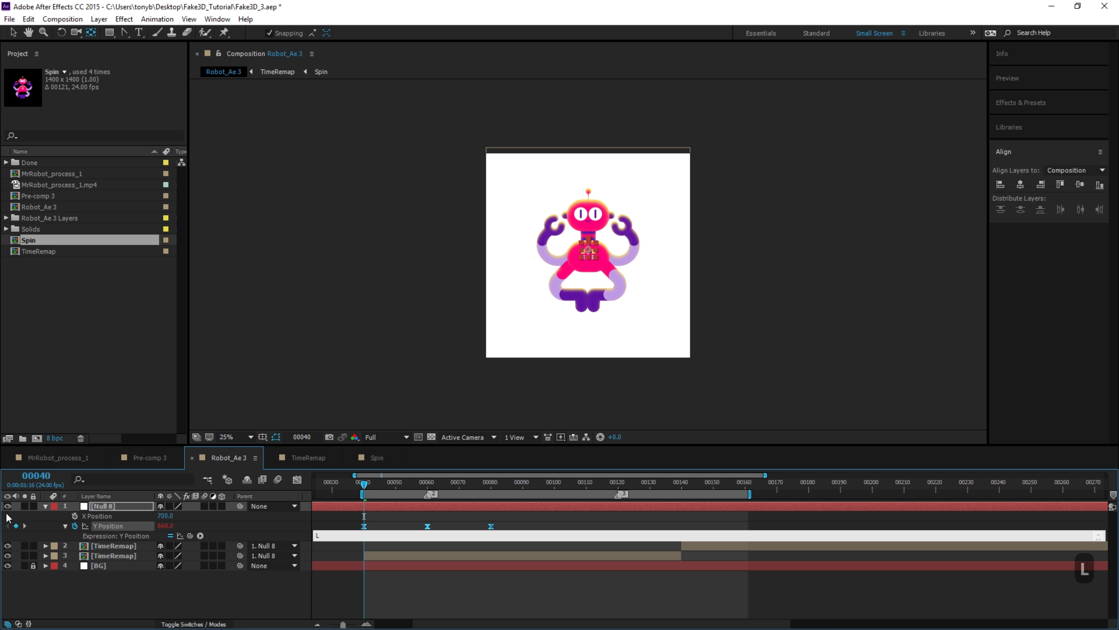
pyautogui.press('BackSpace')
pyautogui.write('li')
pyautogui.press('BackSpace')
pyautogui.write('oo')
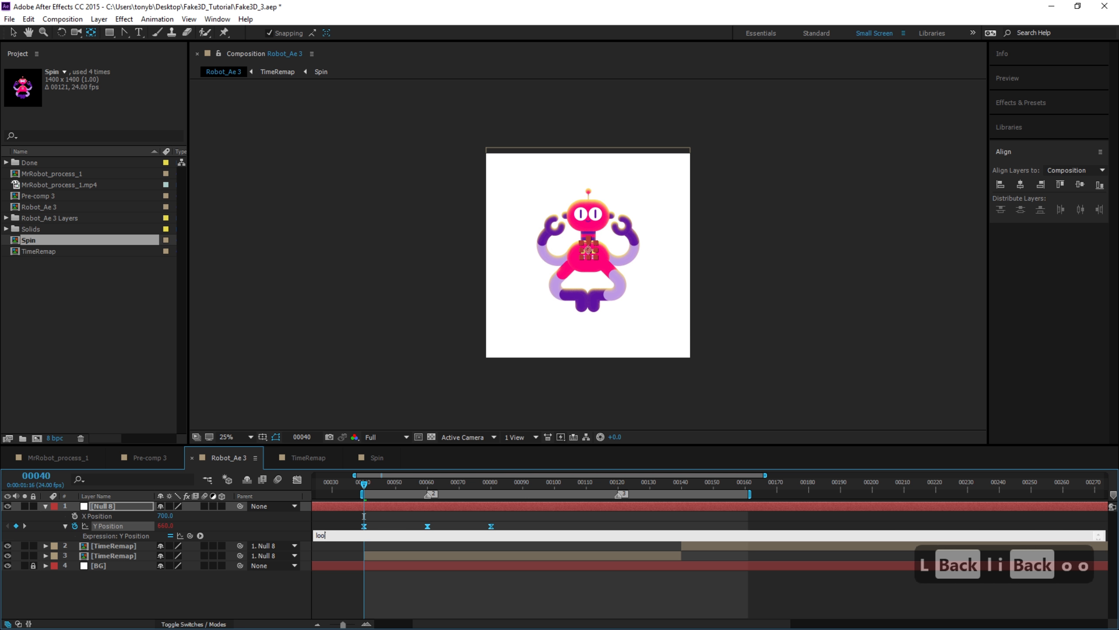
pyautogui.write('pOut')
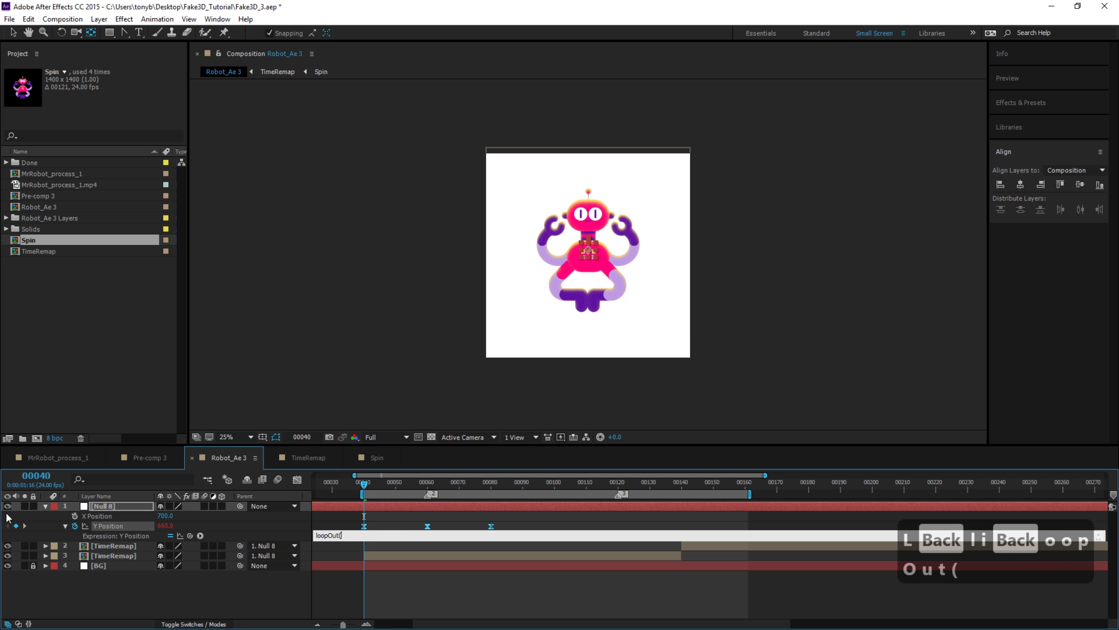
pyautogui.write('("c')
pyautogui.write('ycle");')
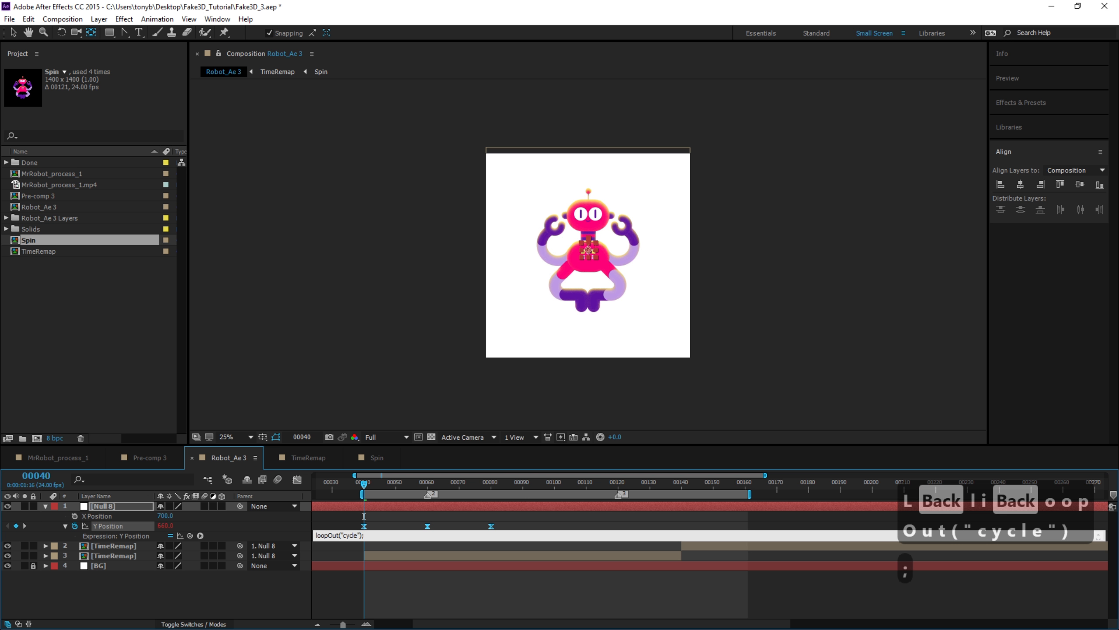
pyautogui.click(366, 490)
pyautogui.moveTo(367, 489)
pyautogui.mouseDown()
pyautogui.moveTo(511, 495)
pyautogui.moveTo(364, 509)
pyautogui.mouseUp()
pyautogui.press('space')
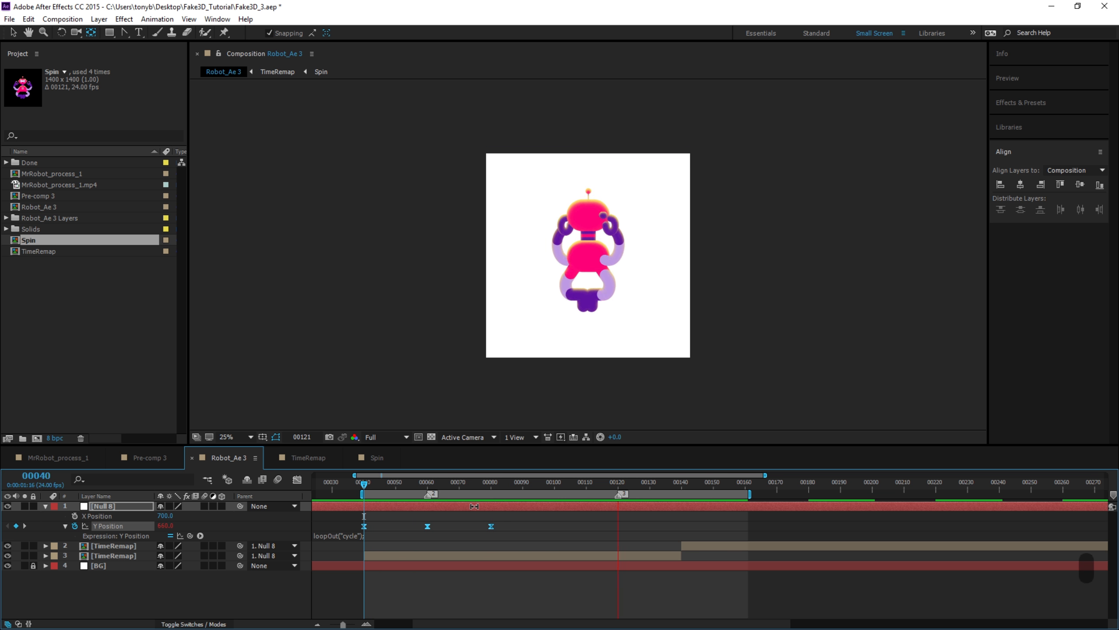
# Lower the null's Y Position keyframe at frame 60 to a value of 596.
pyautogui.click(418, 483)
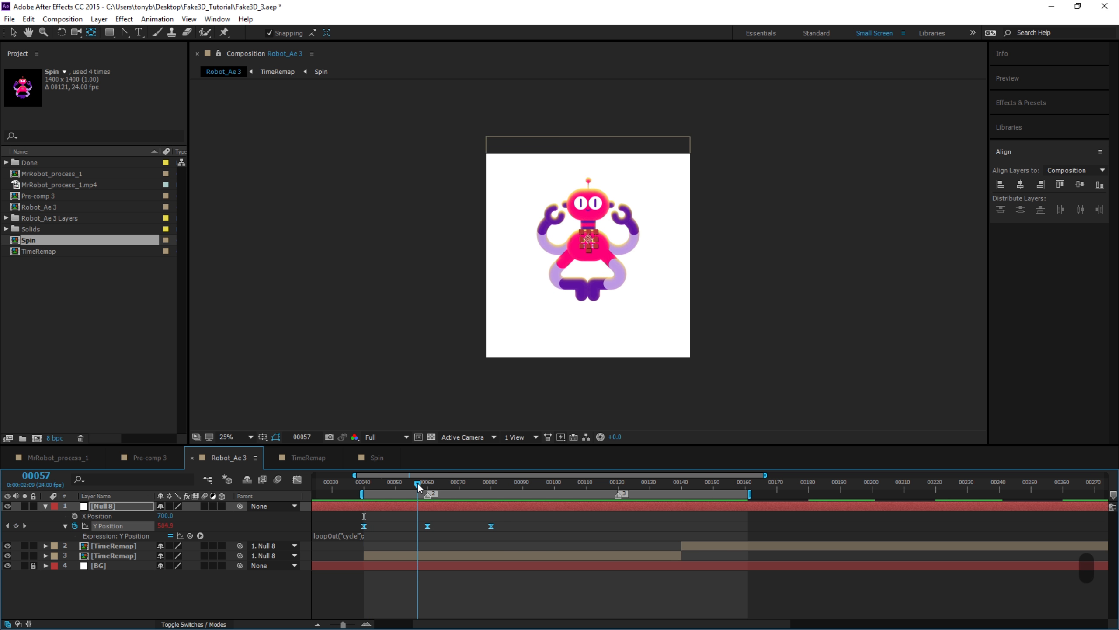
pyautogui.moveTo(418, 482); pyautogui.dragTo(428, 483)
pyautogui.click(438, 515)
pyautogui.click(427, 526)
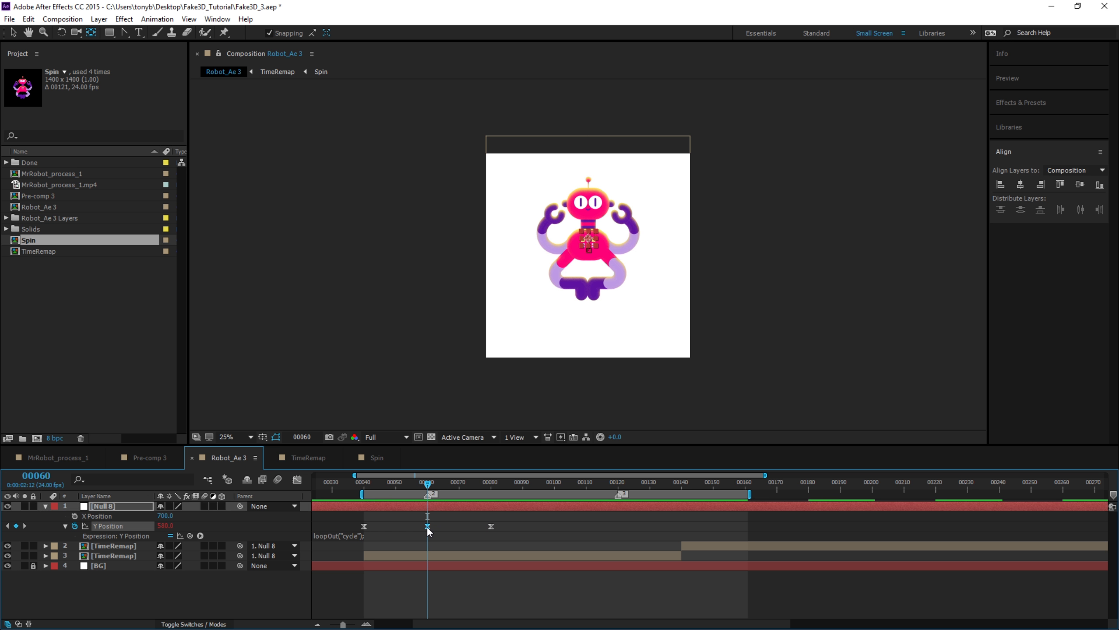
pyautogui.press('Down')
pyautogui.press('Down')
pyautogui.press('Down')
pyautogui.press('Down')
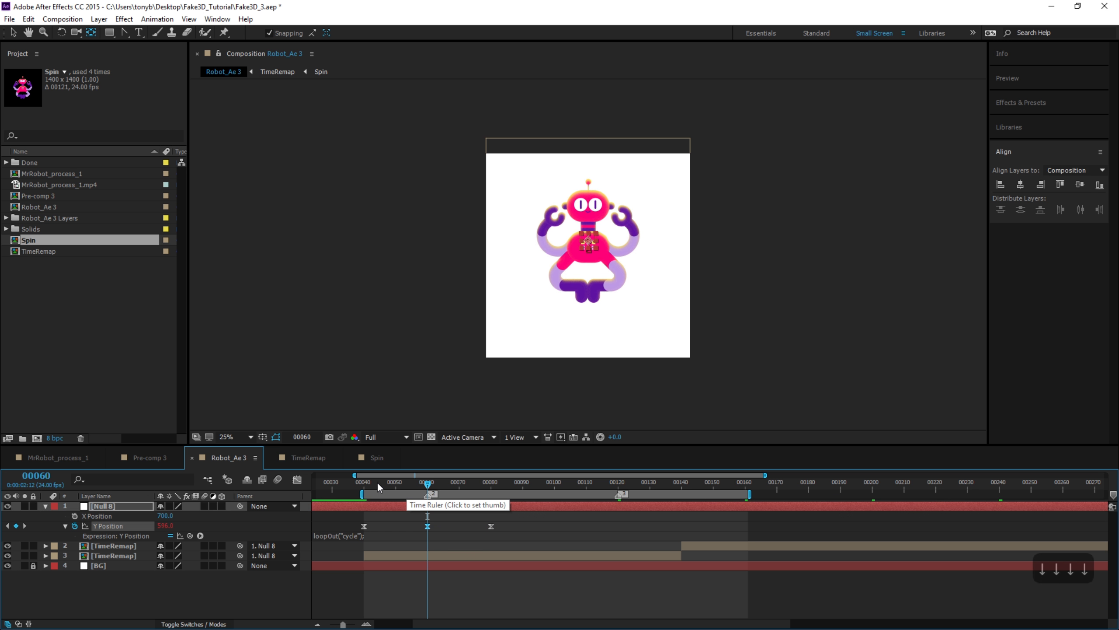
# Show the null's Y Position speed curve in the Graph Editor and fit its keyframes in the view.
pyautogui.click(429, 486)
pyautogui.moveTo(520, 520); pyautogui.dragTo(353, 537)
pyautogui.click(296, 479)
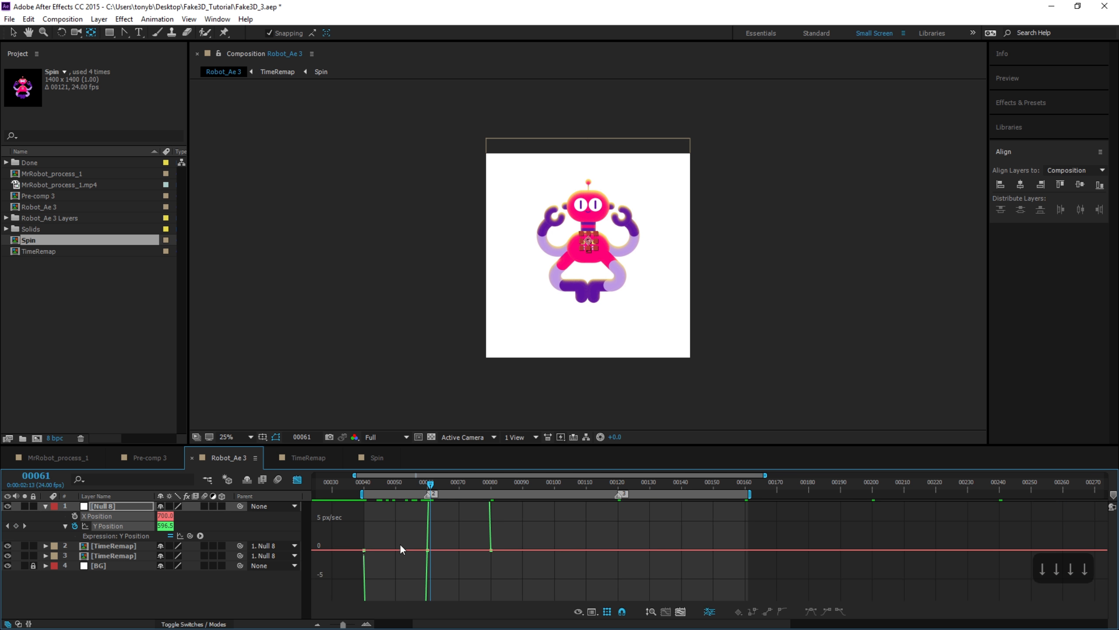
pyautogui.click(681, 616)
pyautogui.moveTo(344, 534); pyautogui.dragTo(341, 559)
pyautogui.click(223, 519)
pyautogui.click(112, 524)
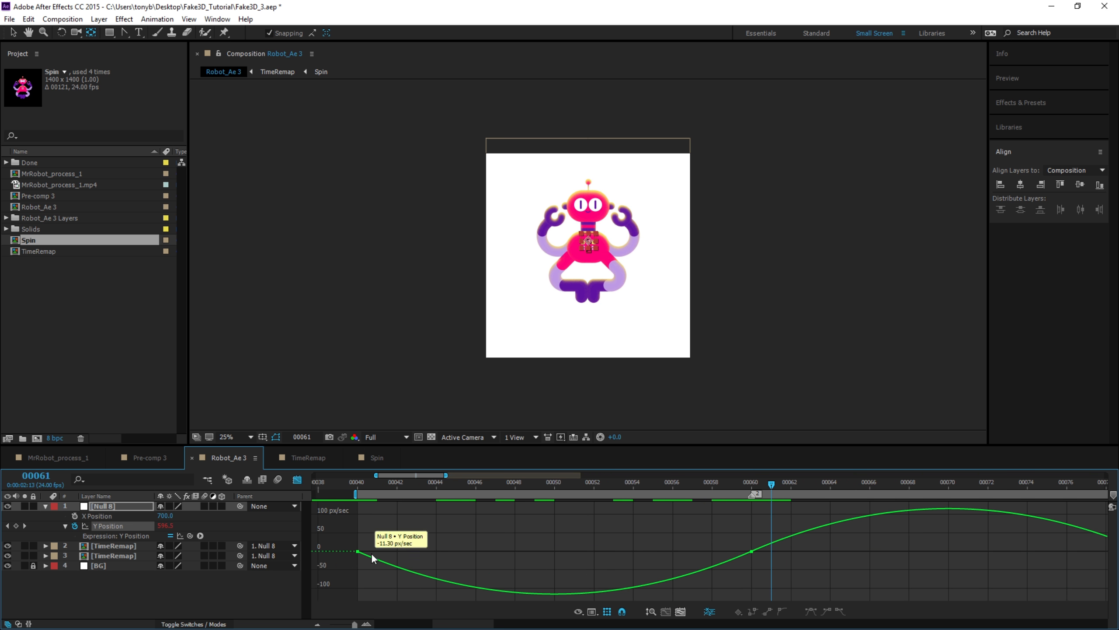
# Lengthen both speed influence handles of the frame 60 Y Position keyframe, bringing the incoming influence to about 50%.
pyautogui.click(358, 552)
pyautogui.moveTo(789, 541); pyautogui.dragTo(650, 550)
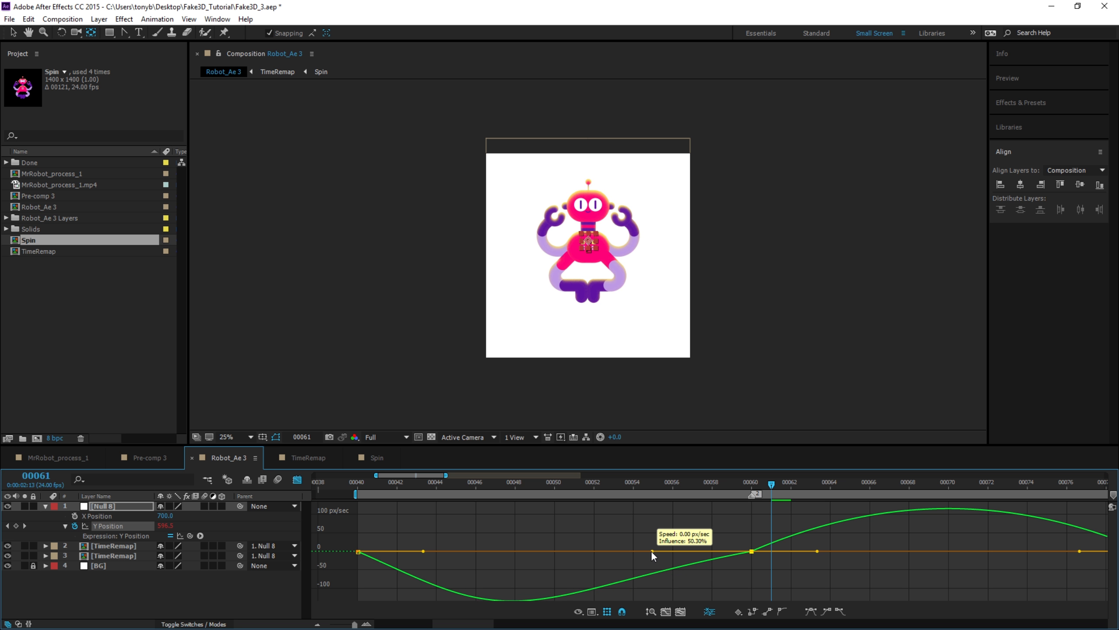
pyautogui.moveTo(784, 574); pyautogui.dragTo(733, 536)
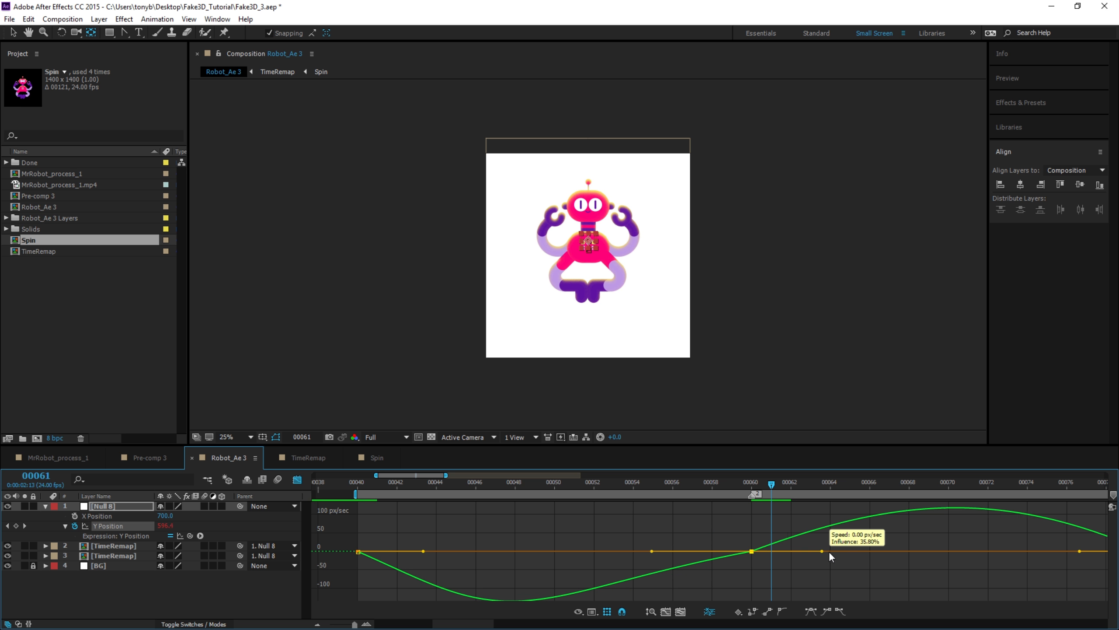
pyautogui.moveTo(829, 551); pyautogui.dragTo(849, 551)
# Lengthen the outgoing influence handle at frame 40 and the incoming one at frame 80, and leave the Graph Editor.
pyautogui.moveTo(396, 531); pyautogui.dragTo(338, 561)
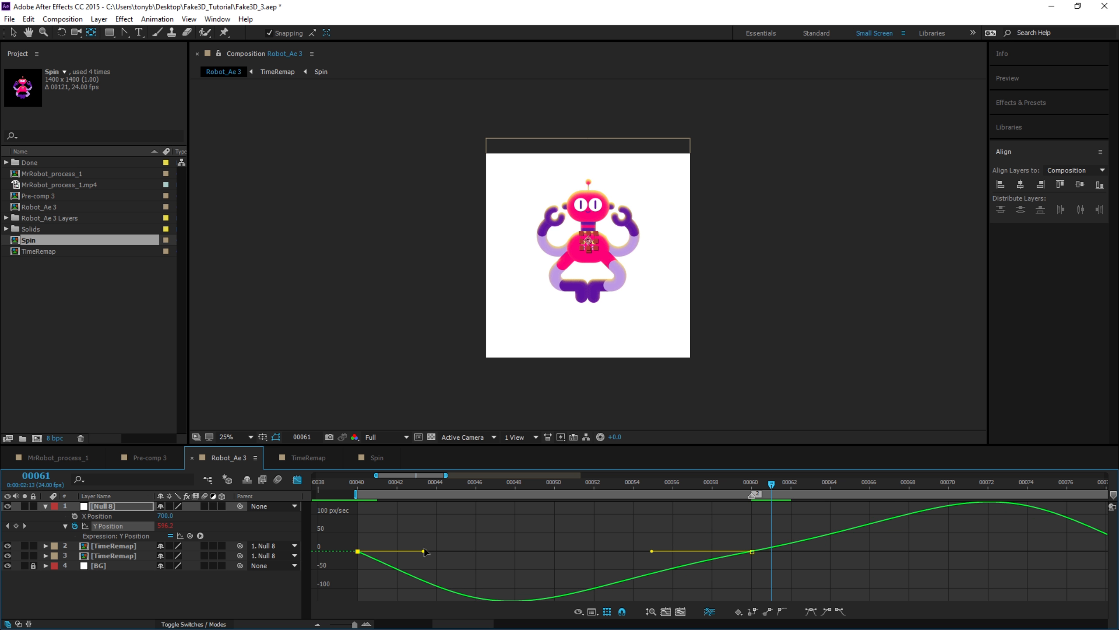
pyautogui.moveTo(423, 552); pyautogui.dragTo(463, 549)
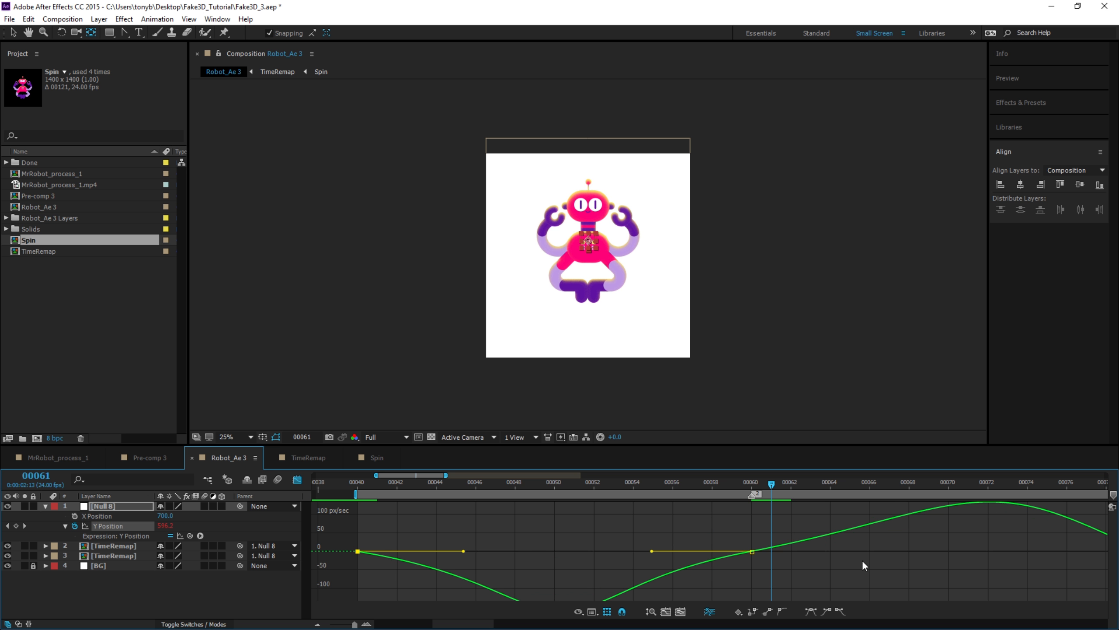
pyautogui.moveTo(888, 558); pyautogui.dragTo(659, 558)
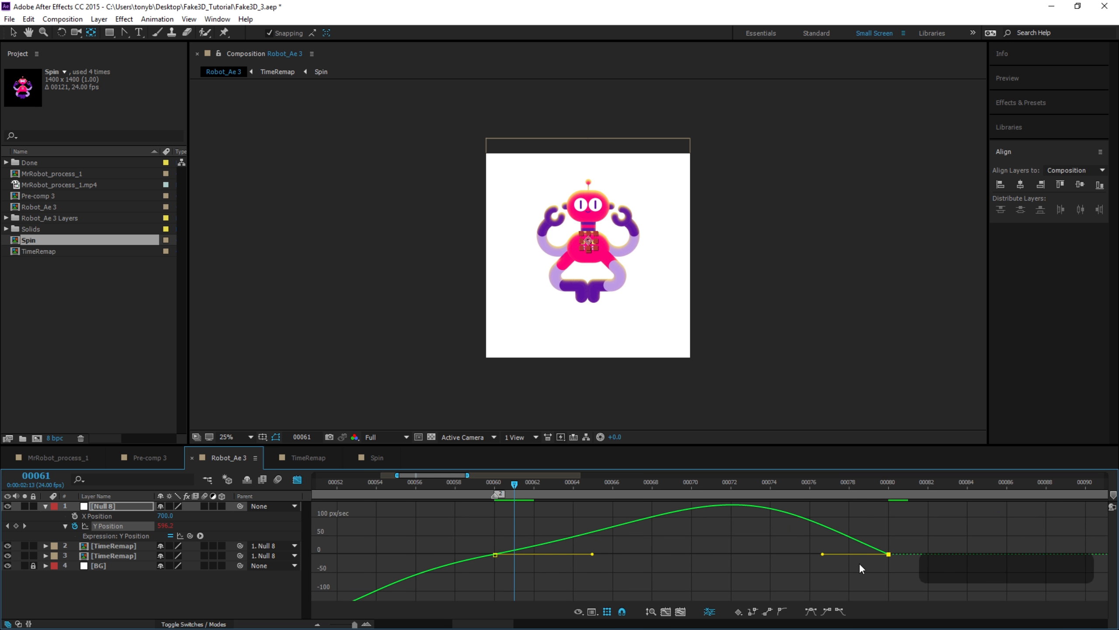
pyautogui.moveTo(822, 555); pyautogui.dragTo(786, 554)
pyautogui.click(296, 479)
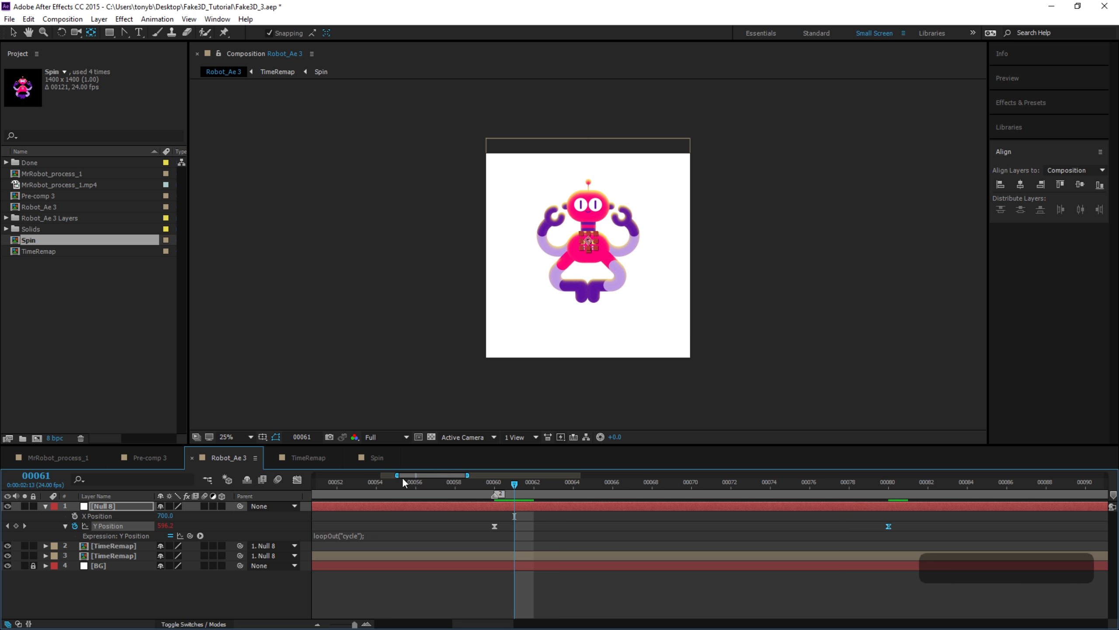
# Preview the null's adjusted up-and-down easing from frame 40.
pyautogui.moveTo(397, 475); pyautogui.dragTo(362, 476)
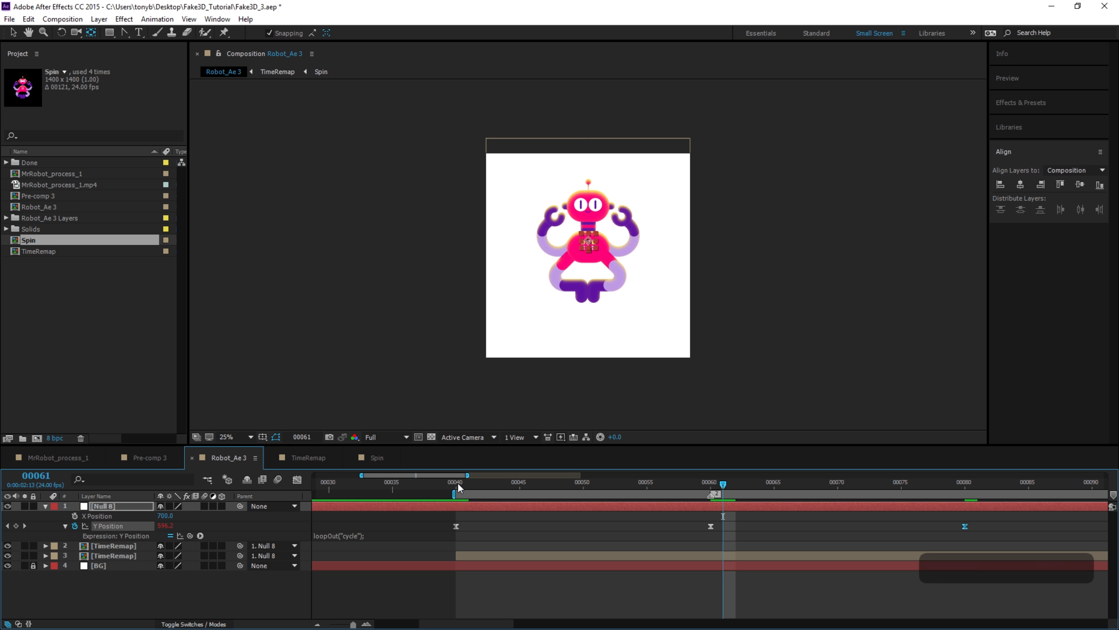
pyautogui.click(458, 482)
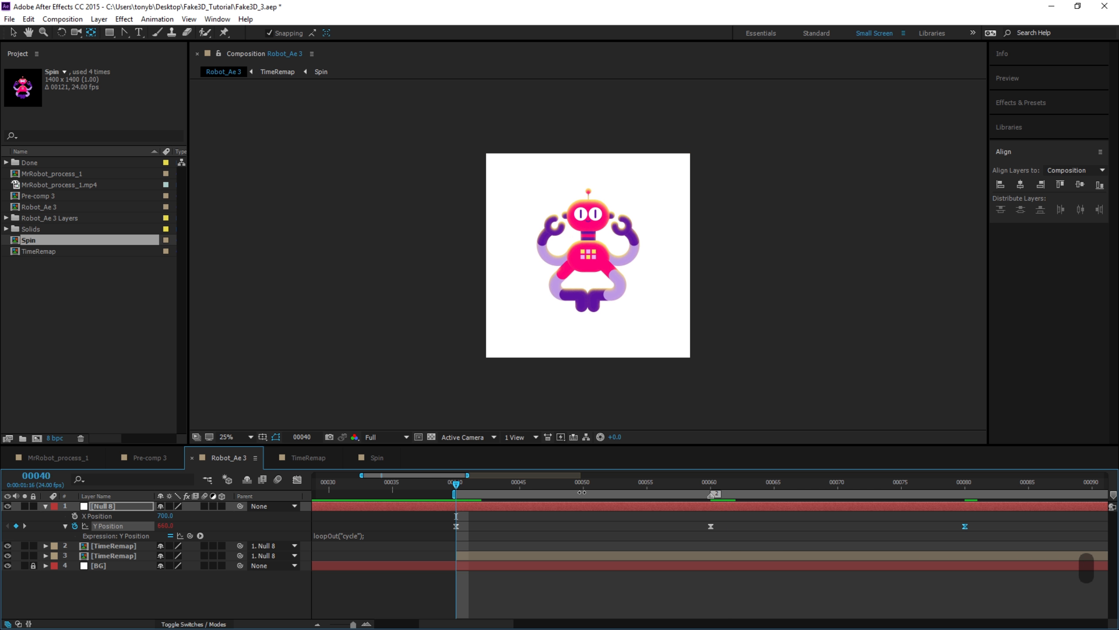
pyautogui.press('space')
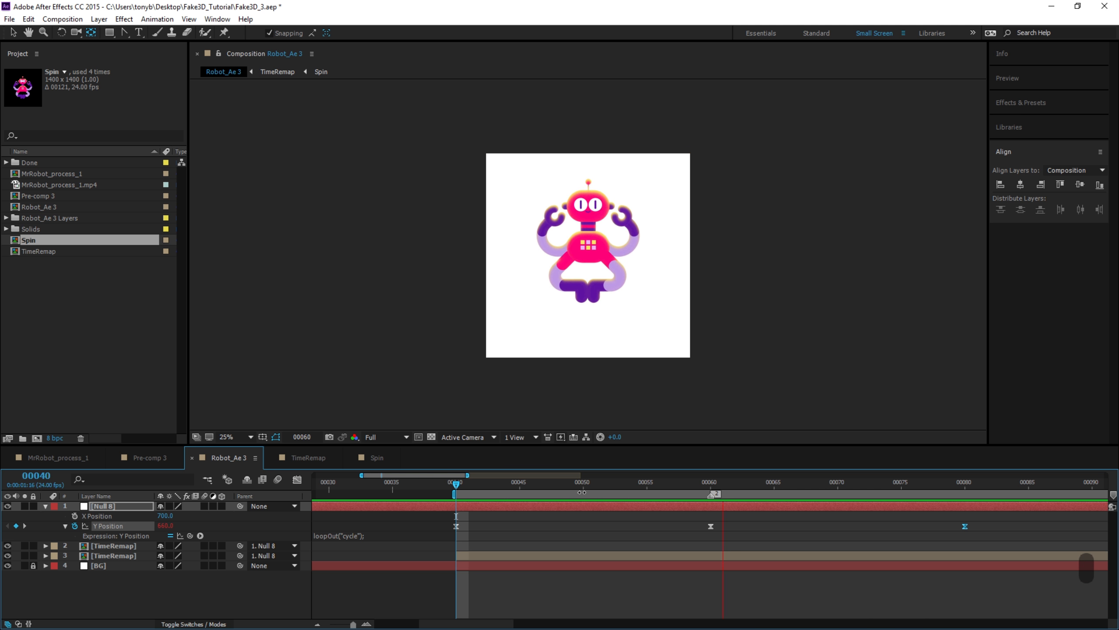
# Raise the null's Y Position keyframe at frame 60 to 576 and preview the looping float over a longer range.
pyautogui.click(711, 482)
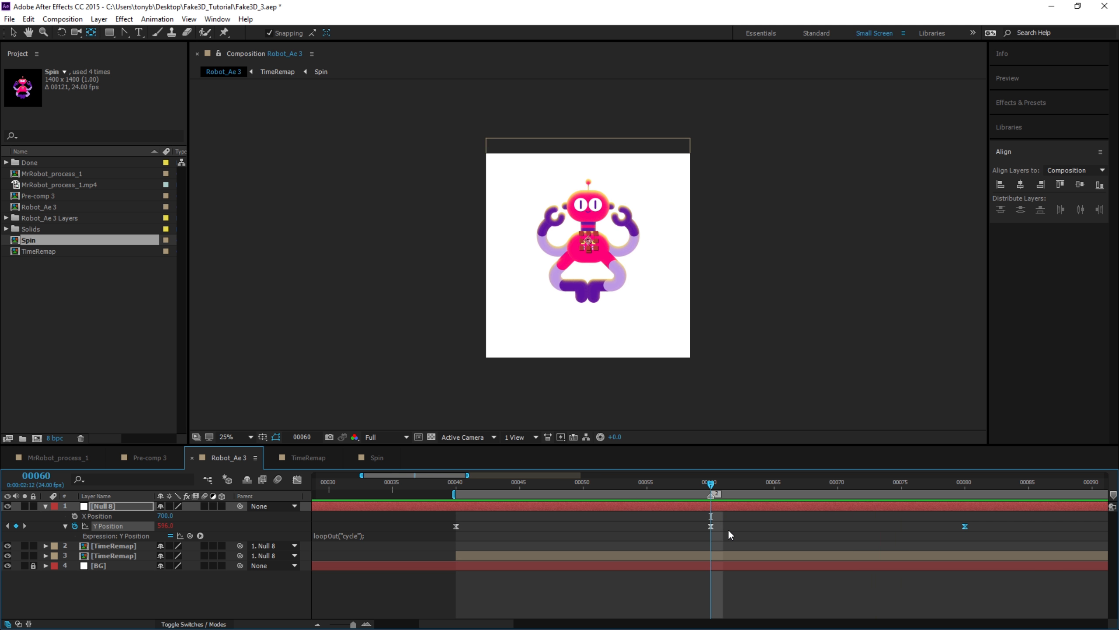
pyautogui.click(711, 526)
pyautogui.click(711, 526)
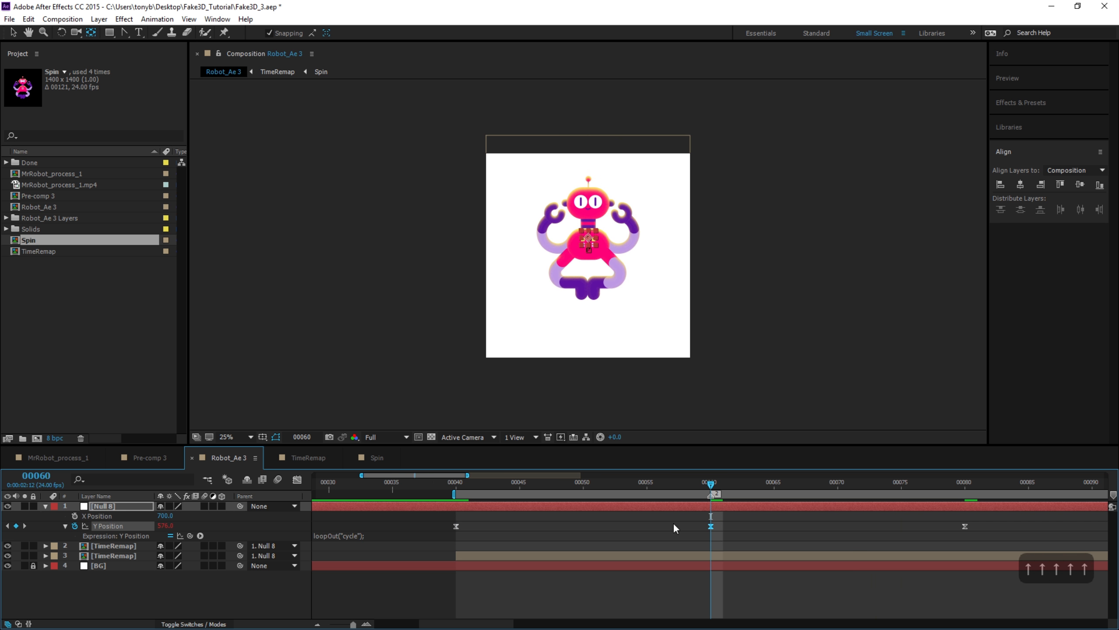
pyautogui.click(485, 480)
pyautogui.moveTo(467, 475); pyautogui.dragTo(642, 475)
pyautogui.press('space')
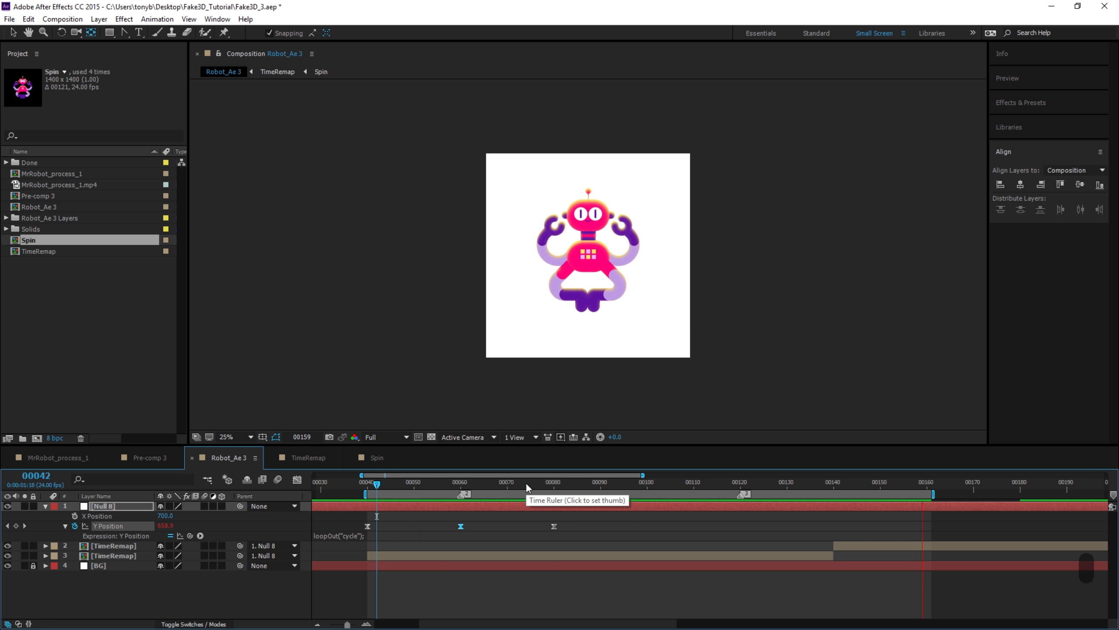
# Save the project and add a Rotation keyframe of -5° to the null at frame 40.
pyautogui.moveTo(377, 484); pyautogui.dragTo(369, 488)
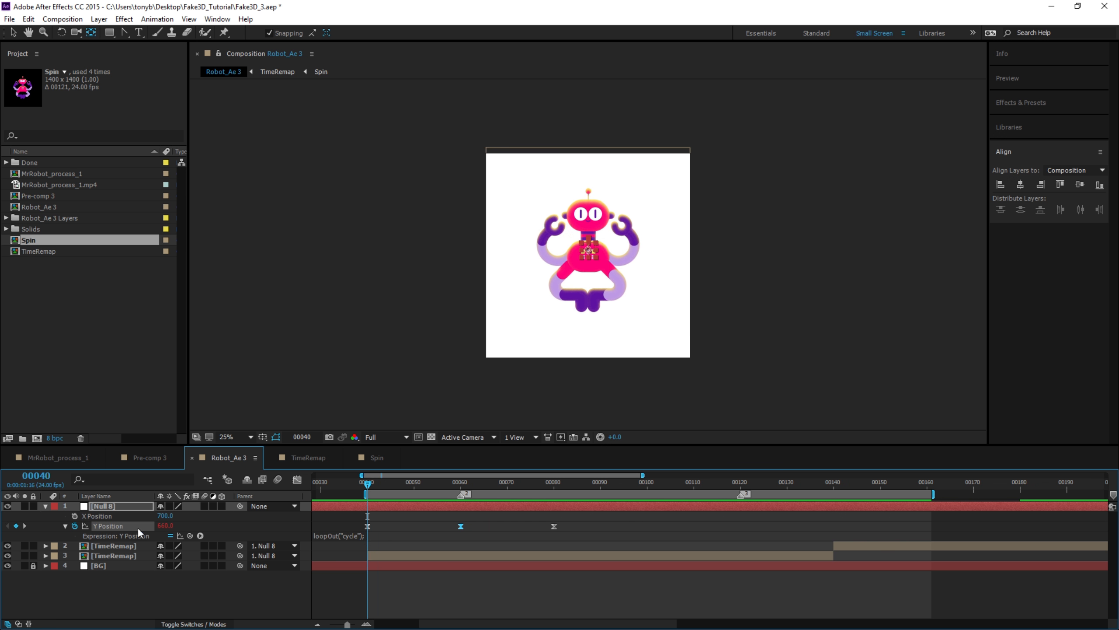
pyautogui.hotkey('ctrl', 's')
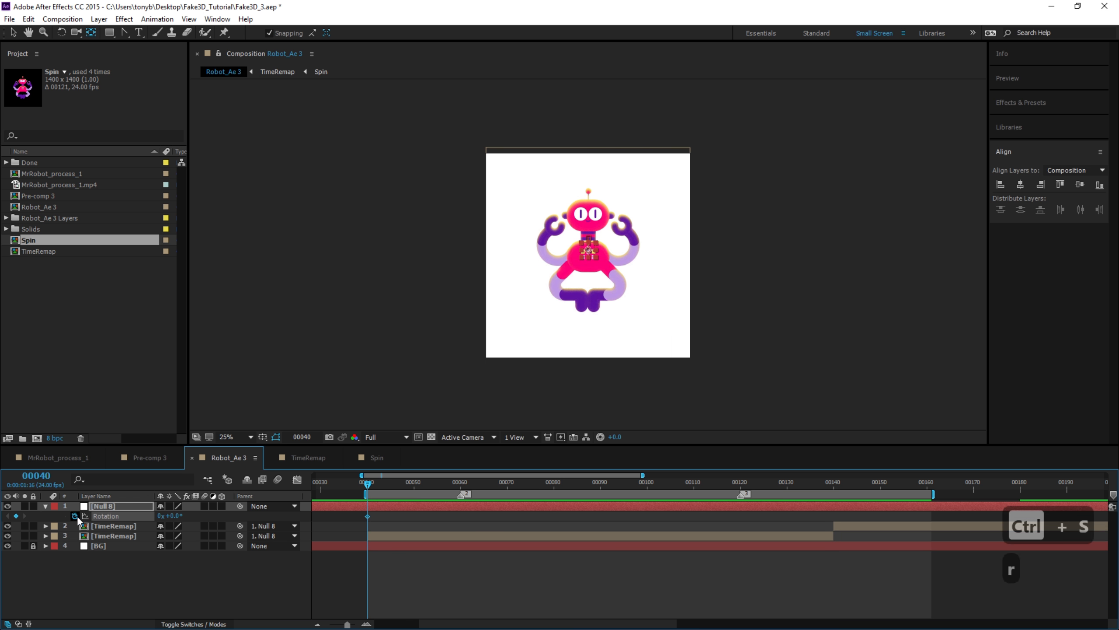
pyautogui.click(74, 515)
pyautogui.press('u')
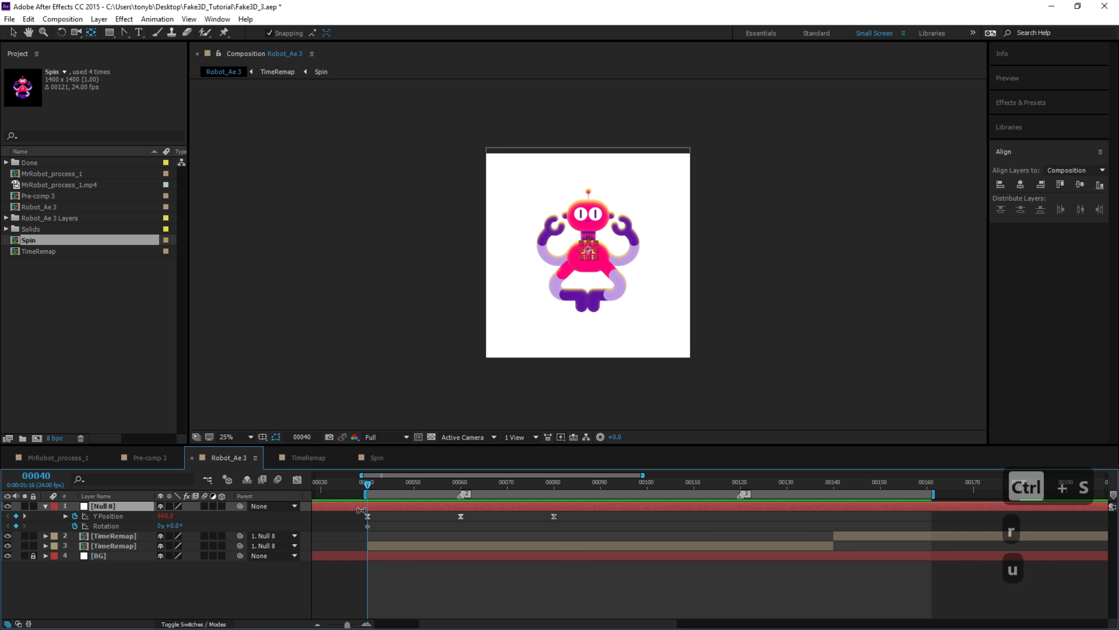
pyautogui.click(172, 526)
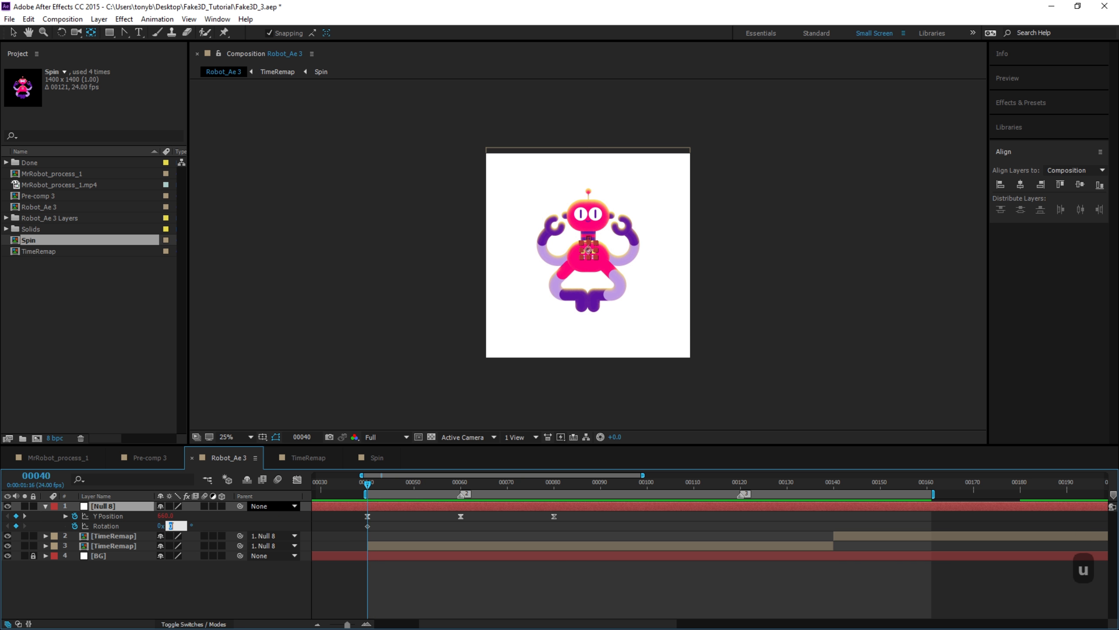
pyautogui.write('-5')
pyautogui.press('Return')
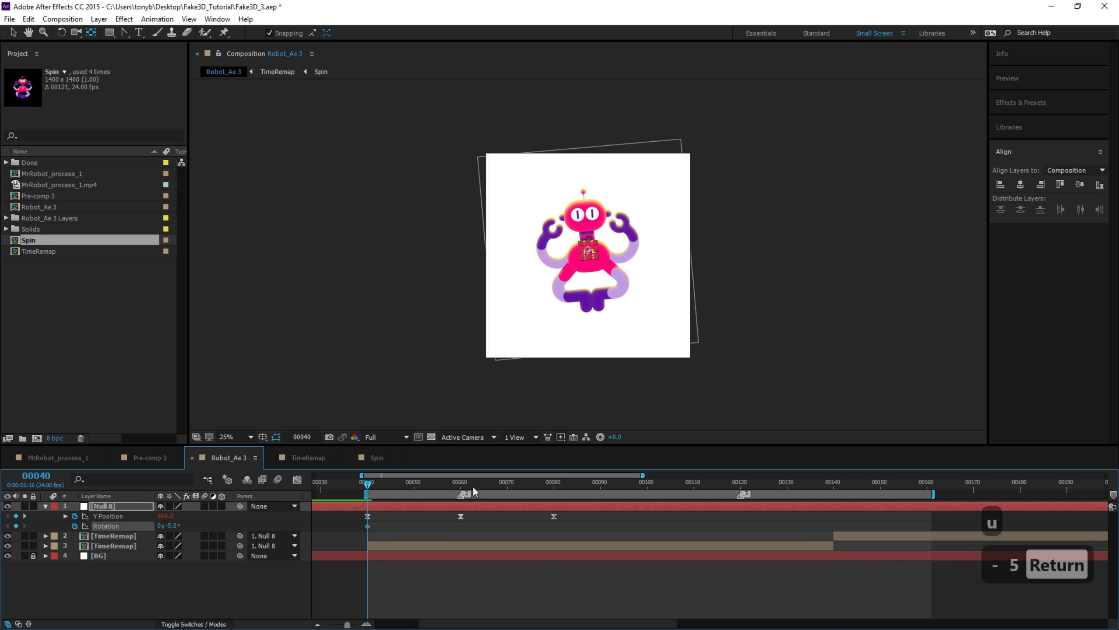
# Set the null's Rotation to 5° at frame 60 and copy the frame 40 Rotation keyframe to frame 80.
pyautogui.click(462, 484)
pyautogui.click(172, 525)
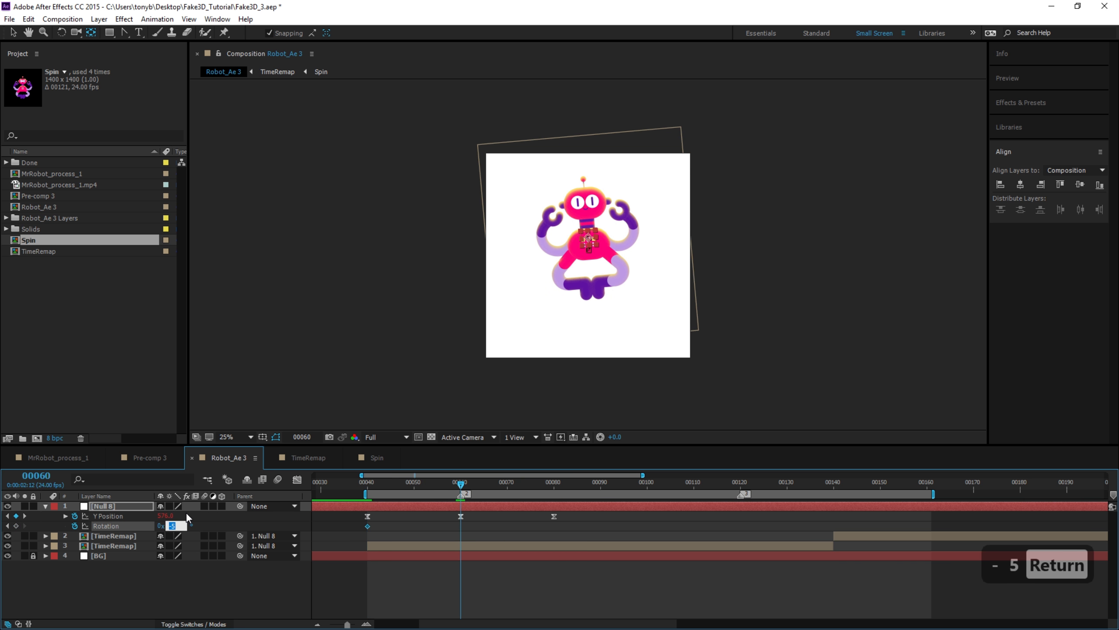
pyautogui.write('5')
pyautogui.press('Return')
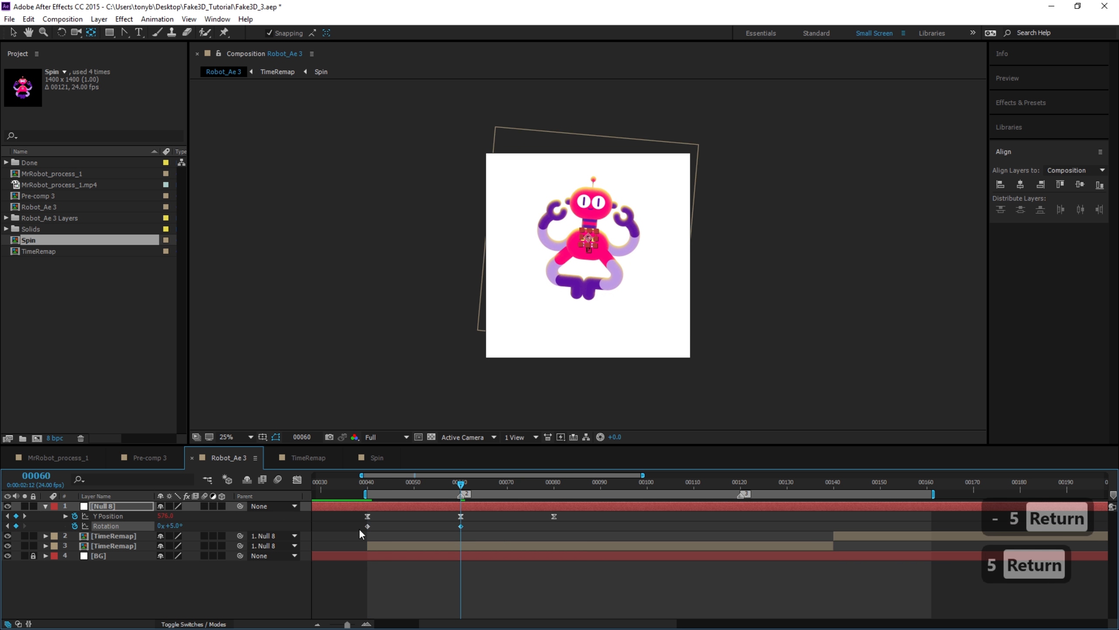
pyautogui.hotkey('ctrl', 'c')
pyautogui.moveTo(461, 485); pyautogui.dragTo(424, 534)
pyautogui.hotkey('ctrl', 'v')
# Apply Easy Ease to the null's three Rotation keyframes and preview the swaying motion.
pyautogui.press('F9')
pyautogui.click(372, 483)
pyautogui.press('space')
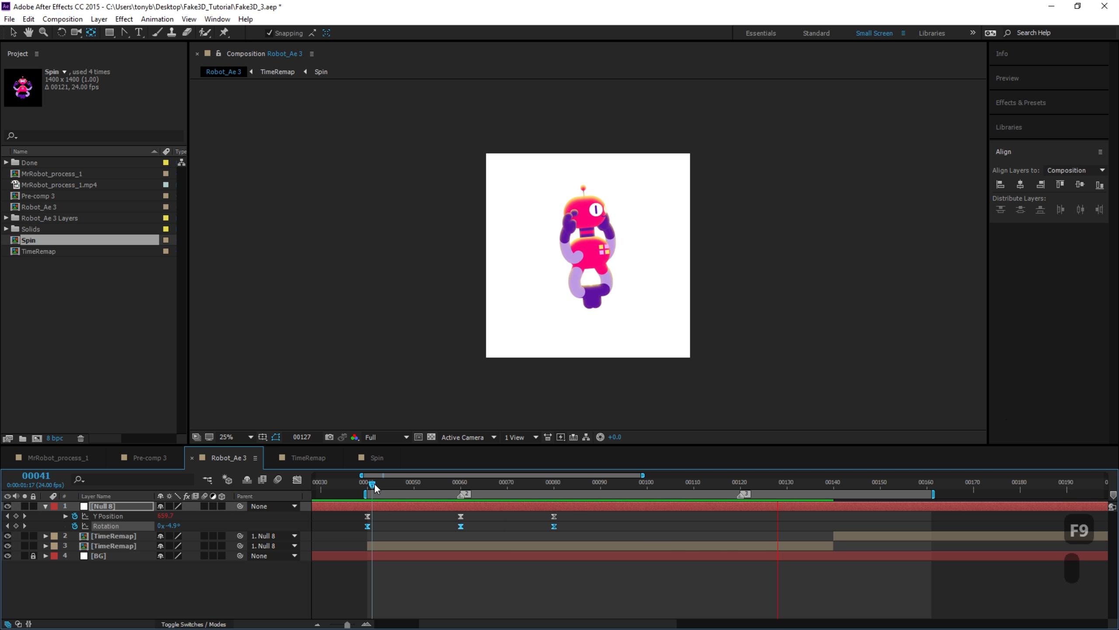
# Shift the three Rotation keyframes 11 frames earlier, placing the middle one at frame 49, and preview the offset sway.
pyautogui.click(387, 484)
pyautogui.moveTo(568, 524); pyautogui.dragTo(349, 530)
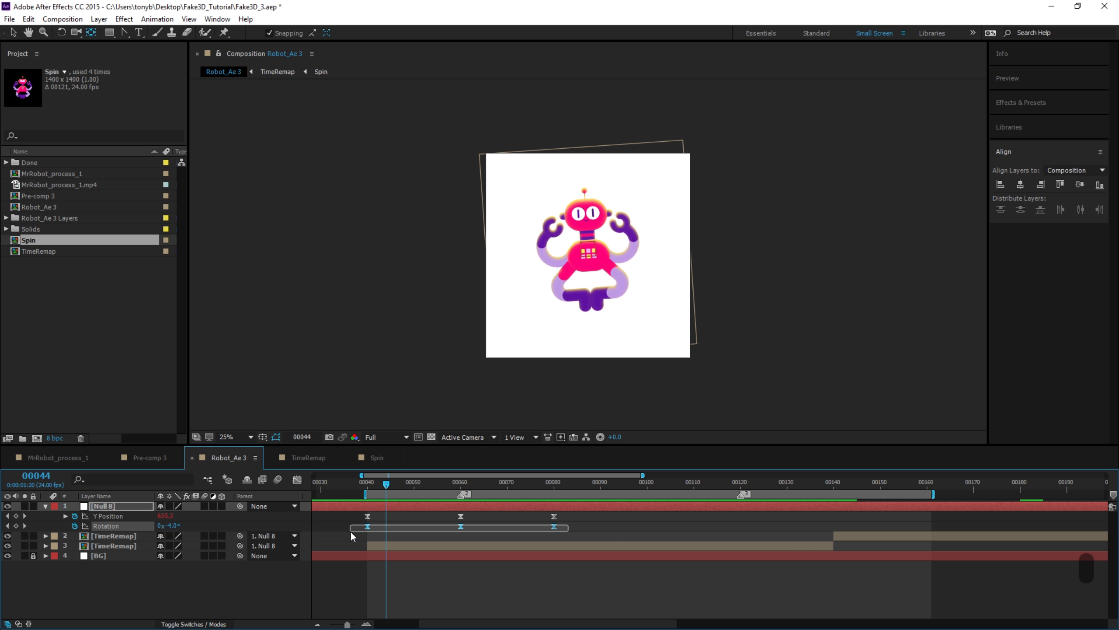
pyautogui.moveTo(460, 526); pyautogui.dragTo(406, 527)
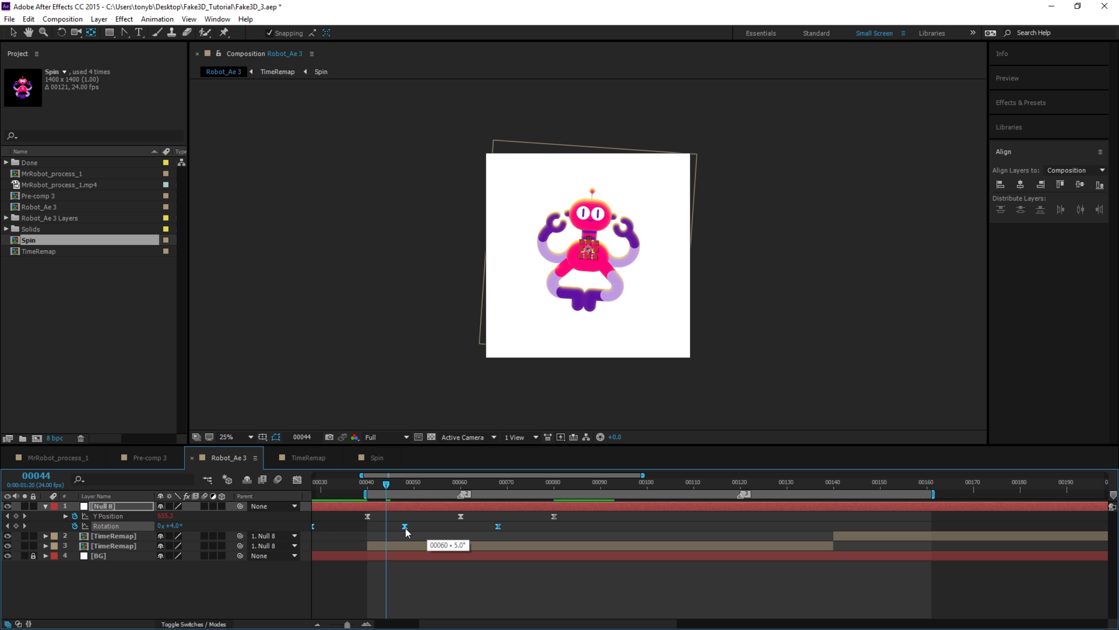
pyautogui.moveTo(384, 483); pyautogui.dragTo(377, 485)
pyautogui.press('space')
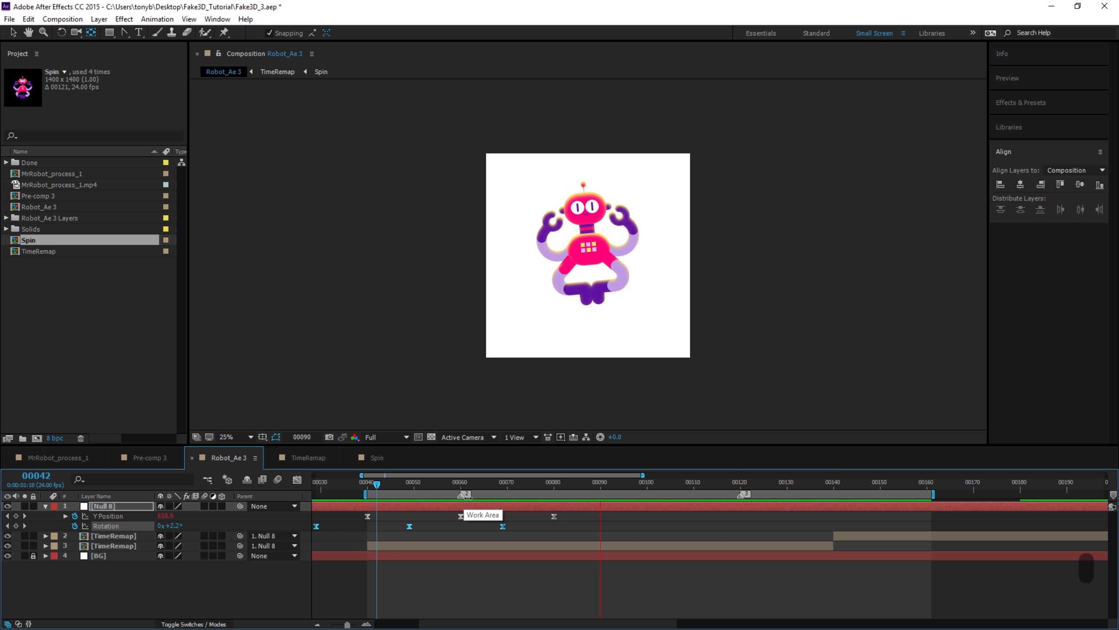
pyautogui.click(415, 481)
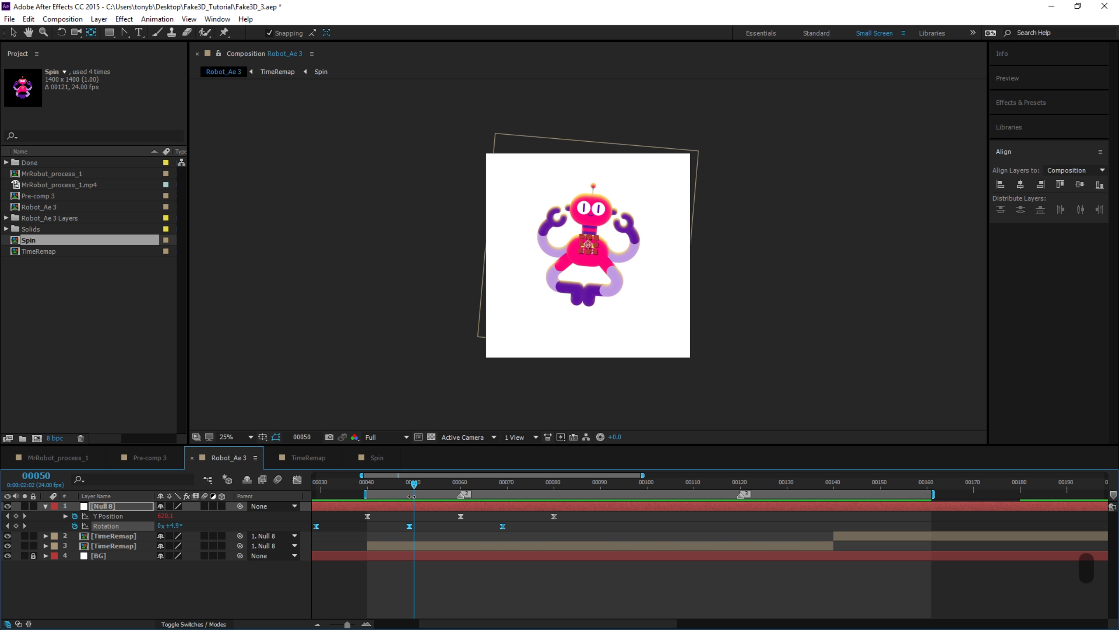
# Reveal the null's Y Position expression and copy its loopOut("cycle"); text.
pyautogui.click(64, 516)
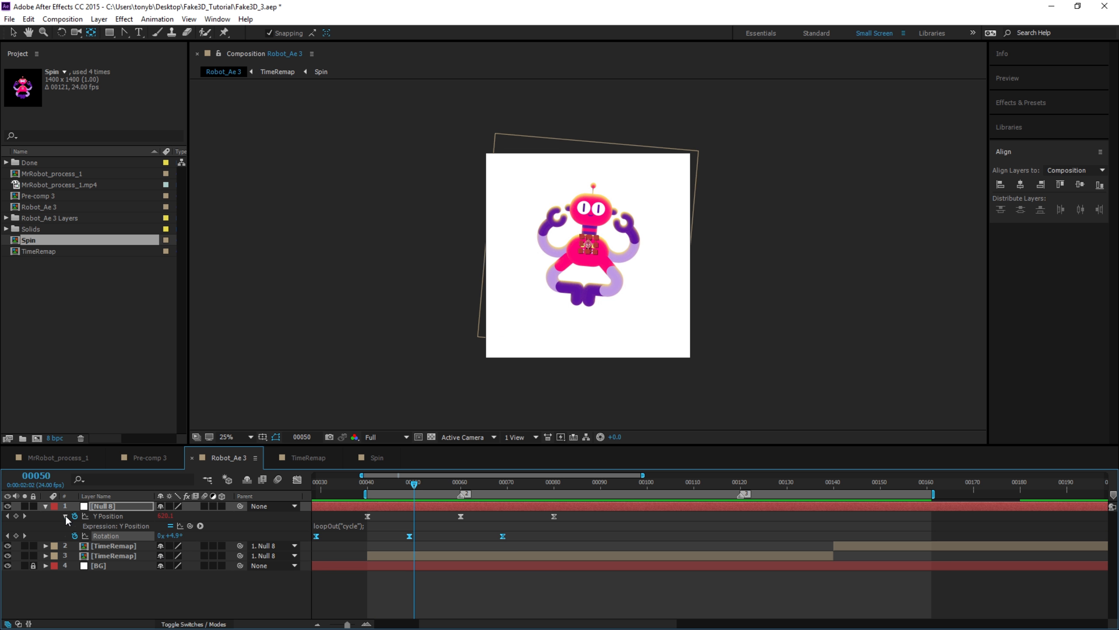
pyautogui.click(65, 515)
pyautogui.click(64, 515)
pyautogui.click(346, 525)
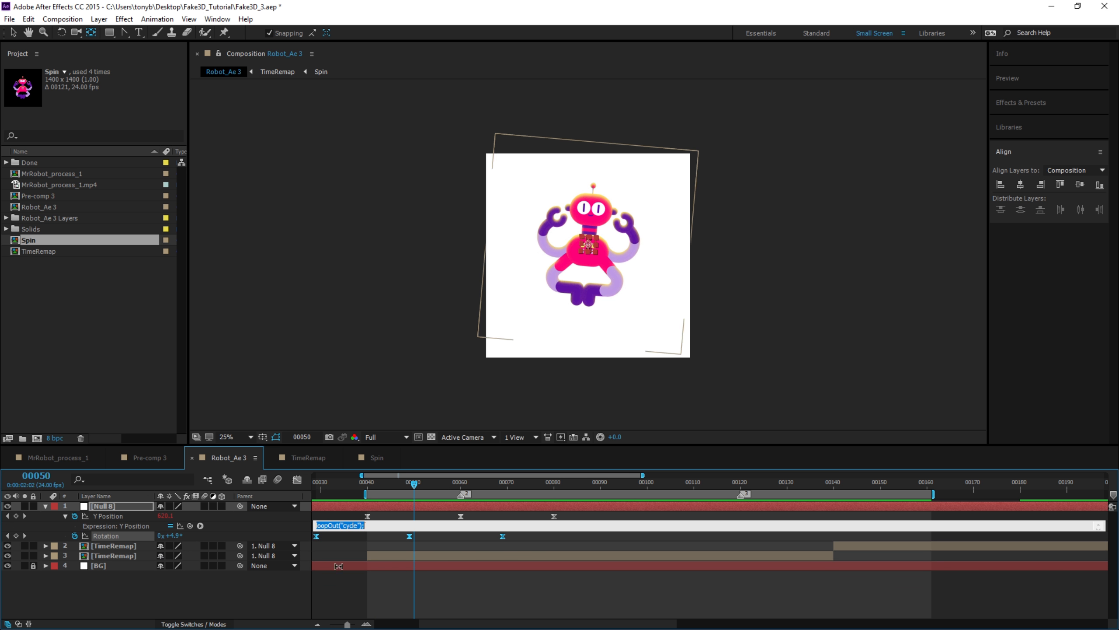
pyautogui.hotkey('ctrl', 'c')
# Add the copied loopOut("cycle"); expression to the null's Rotation and preview the loop from frame 40.
pyautogui.keyDown('alt'); pyautogui.click(75, 535); pyautogui.keyUp('alt')
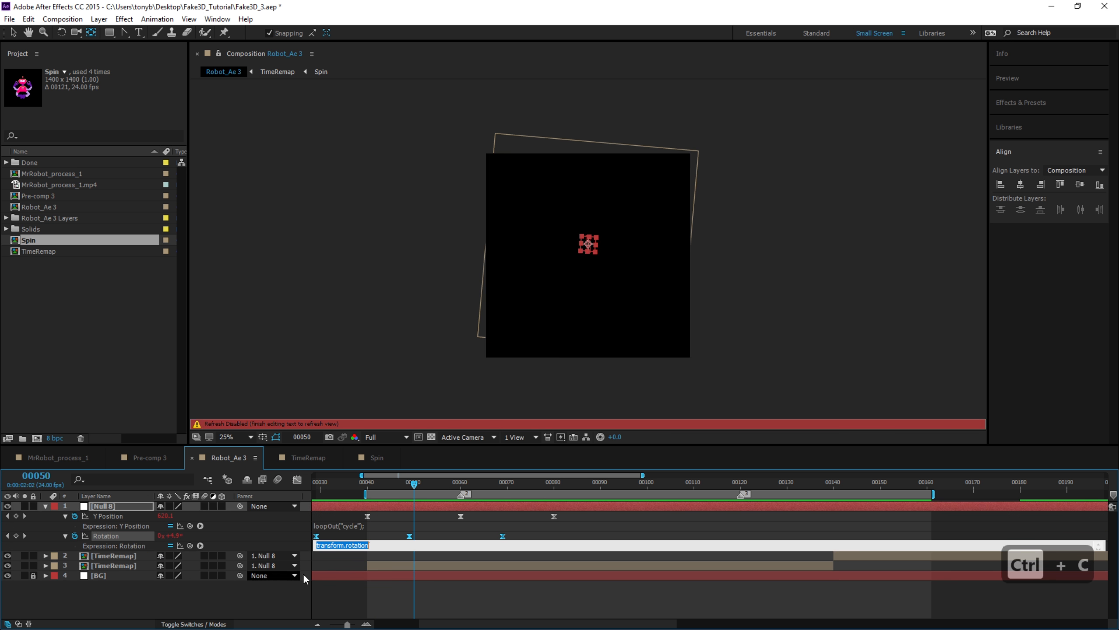
pyautogui.hotkey('ctrl', 'z')
pyautogui.click(436, 592)
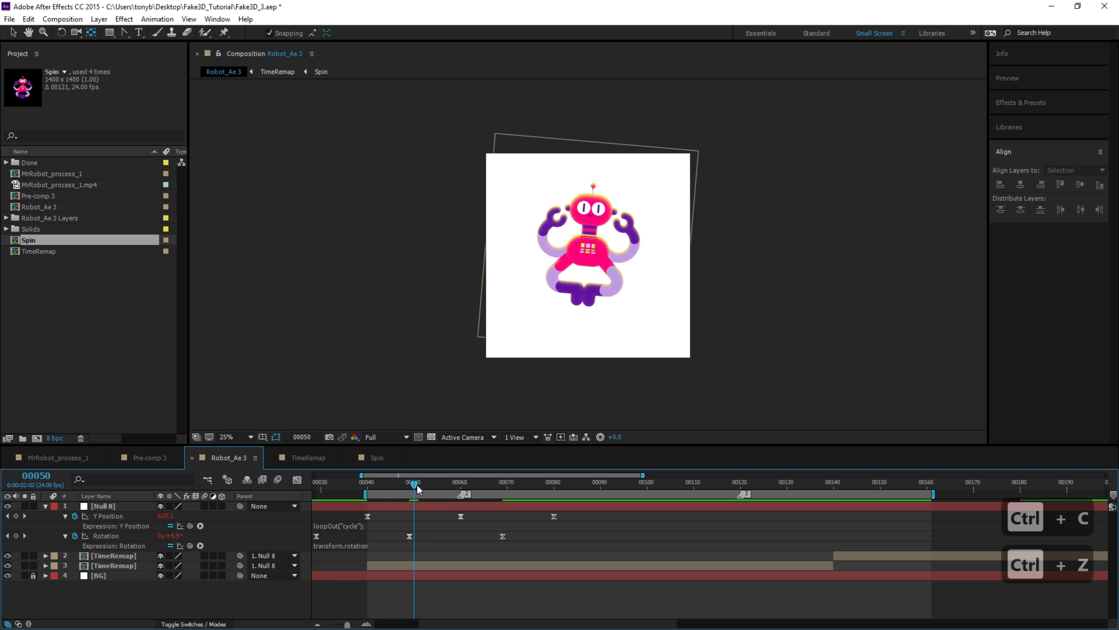
pyautogui.moveTo(415, 483); pyautogui.dragTo(409, 484)
pyautogui.click(138, 536)
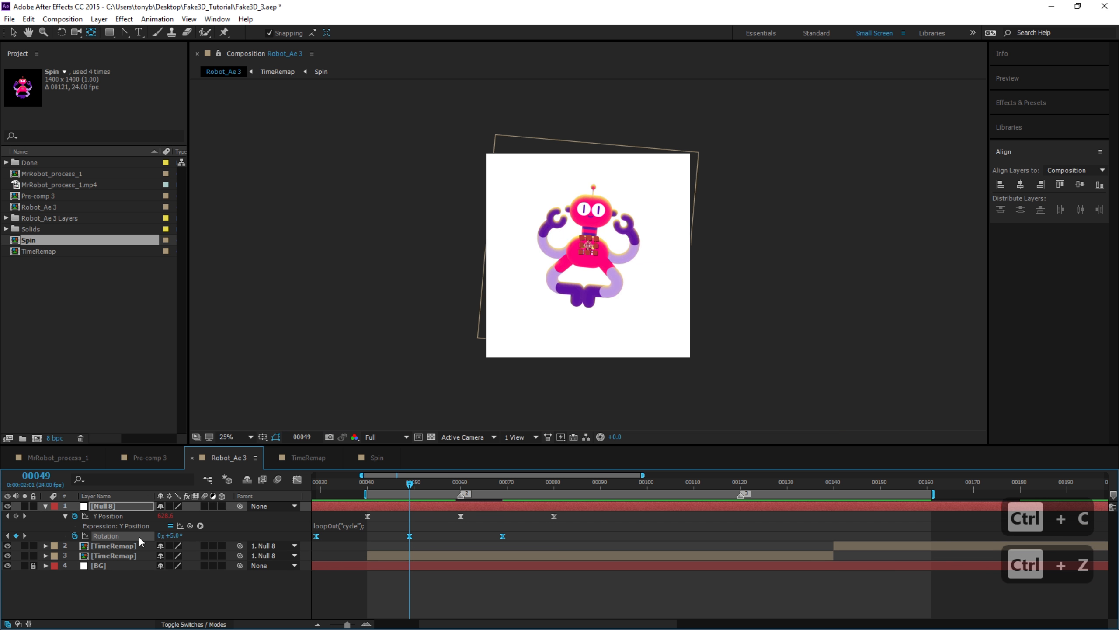
pyautogui.click(341, 545)
pyautogui.hotkey('ctrl', 'v')
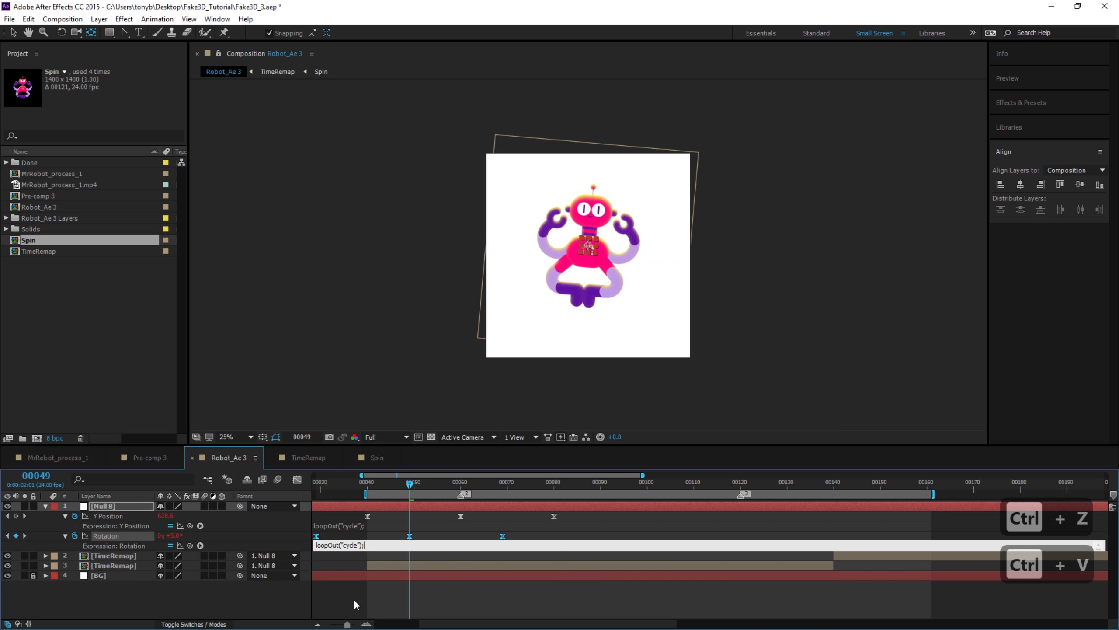
pyautogui.click(353, 598)
pyautogui.click(368, 483)
pyautogui.press('space')
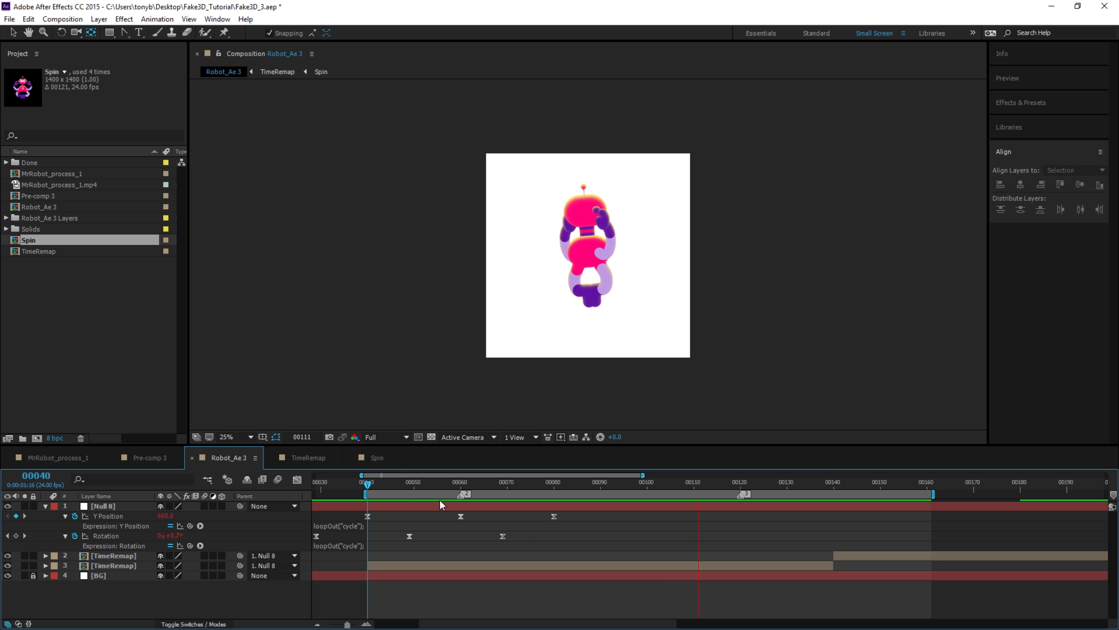
# Shift the null's three Rotation keyframes so the middle one sits at frame 52, previewing the sway between adjustments.
pyautogui.moveTo(523, 532); pyautogui.dragTo(316, 544)
pyautogui.moveTo(549, 536); pyautogui.dragTo(562, 536)
pyautogui.click(504, 486)
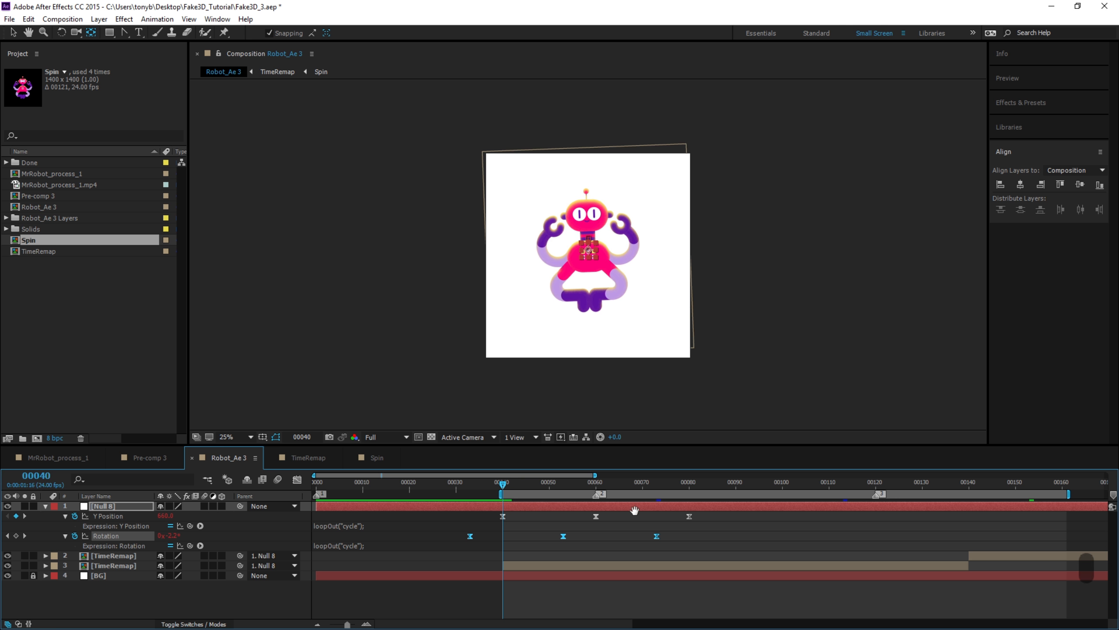
pyautogui.press('space')
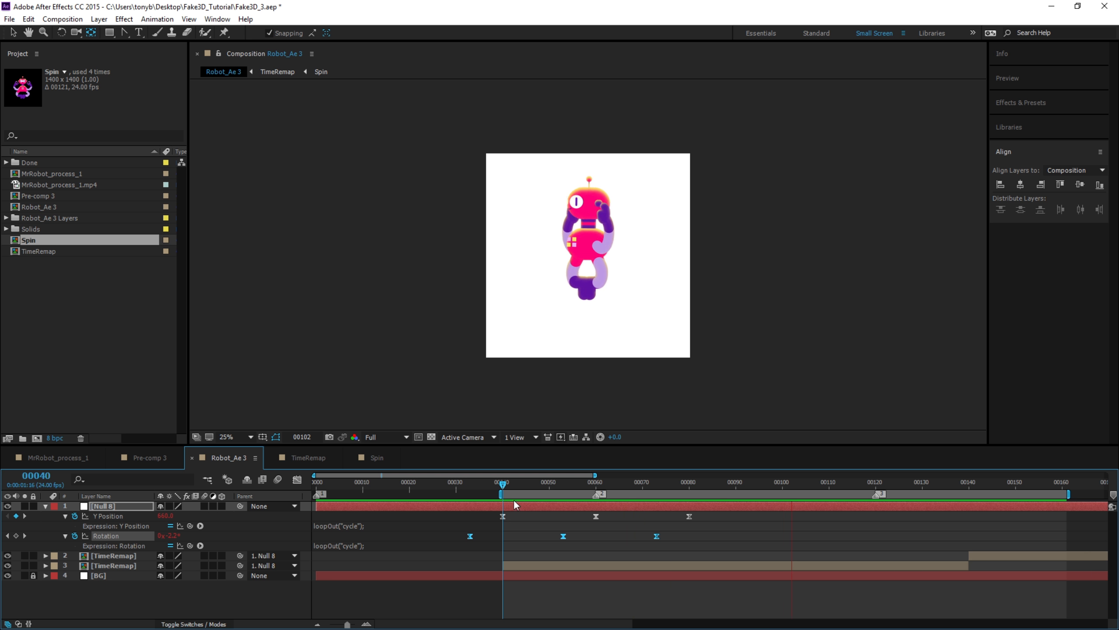
pyautogui.press('space')
pyautogui.moveTo(565, 537); pyautogui.dragTo(568, 537)
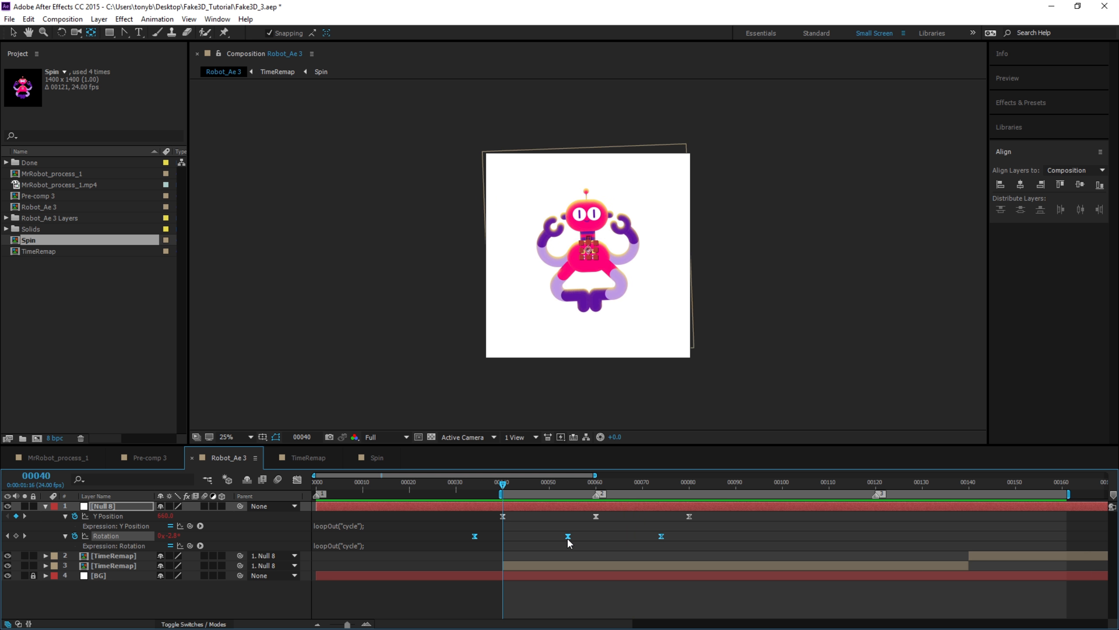
pyautogui.press('space')
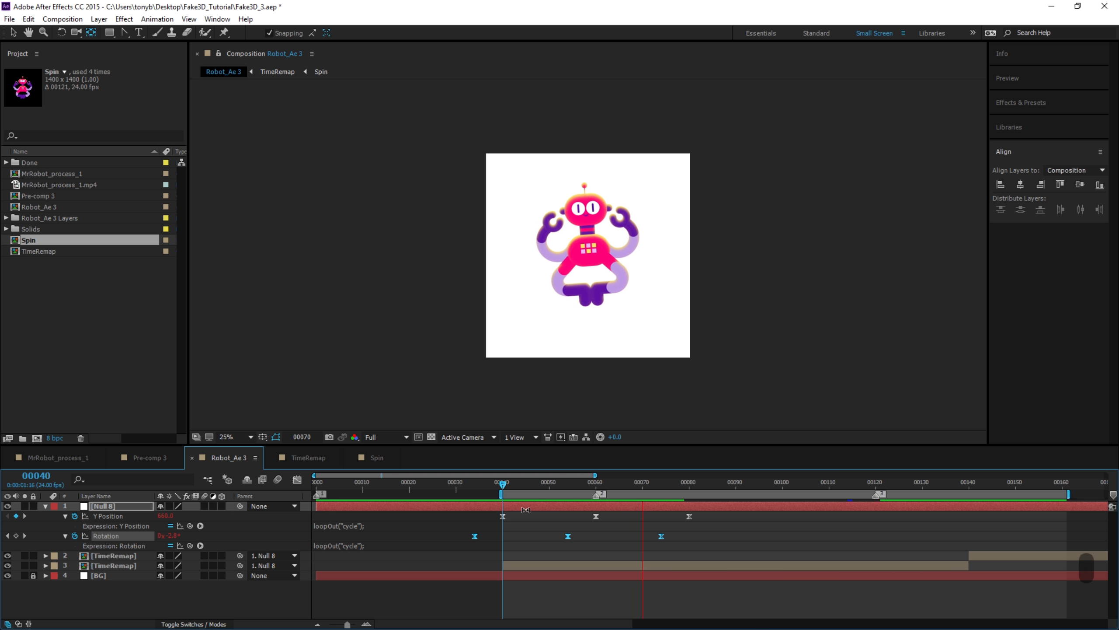
pyautogui.press('space')
pyautogui.moveTo(567, 542); pyautogui.dragTo(562, 542)
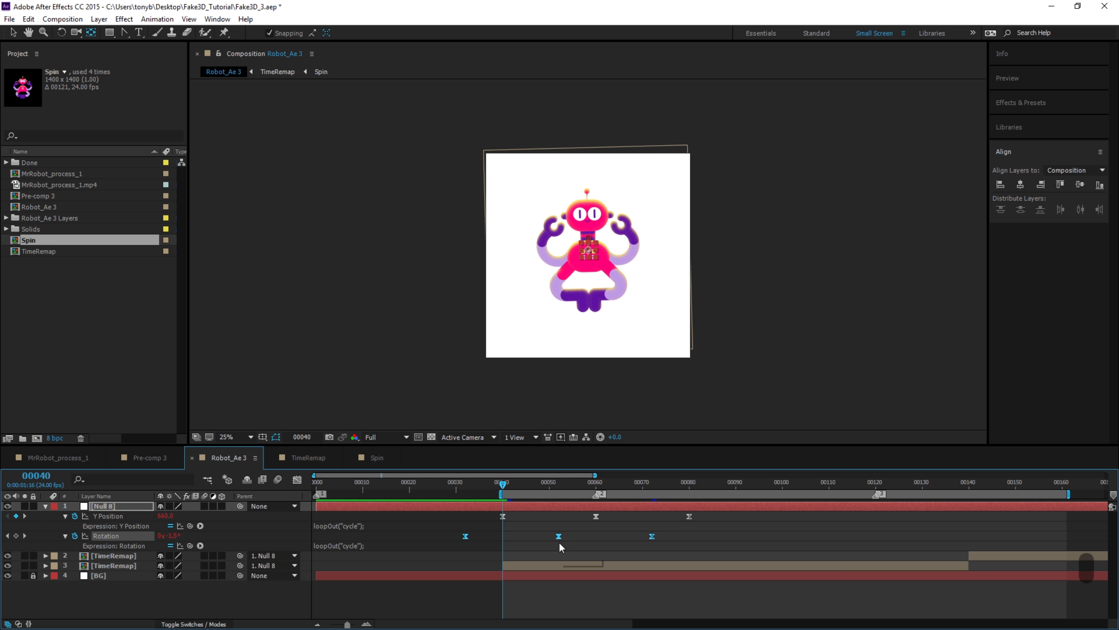
pyautogui.press('space')
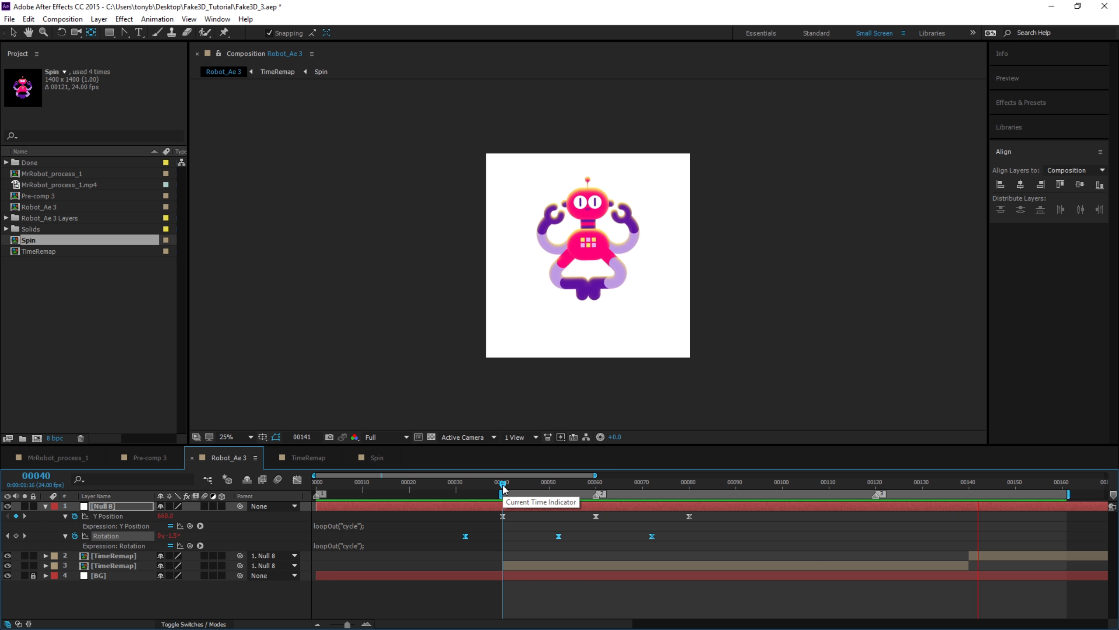
# Move the second Time Remap keyframe of the TimeRemap layer that starts at frame 40 to frame 85 and preview the spin.
pyautogui.moveTo(503, 489); pyautogui.dragTo(659, 495)
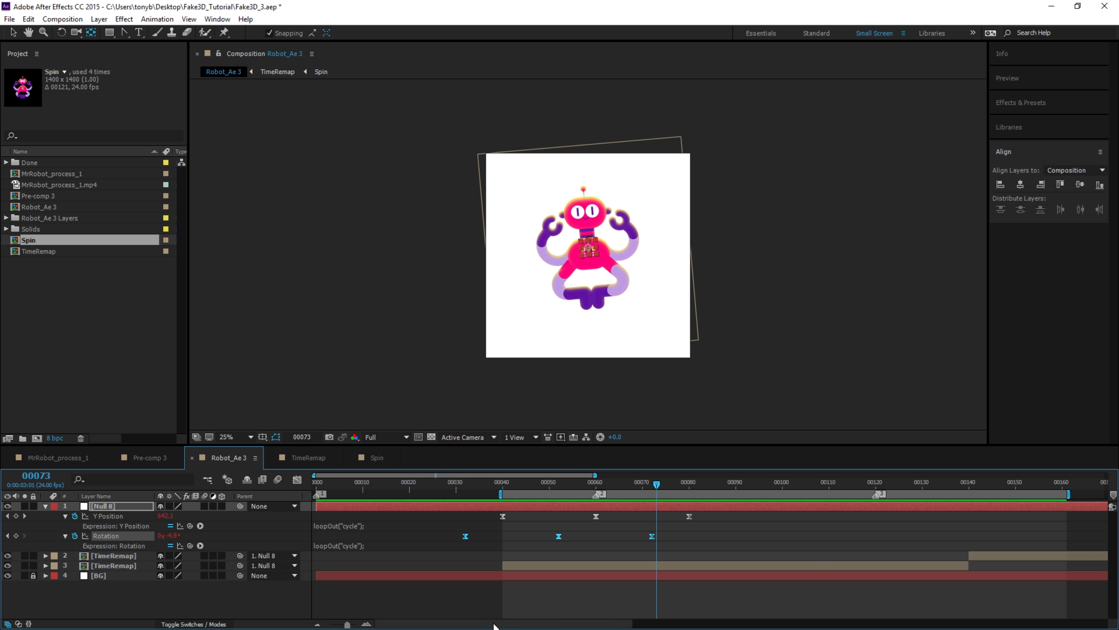
pyautogui.moveTo(494, 626); pyautogui.dragTo(551, 624)
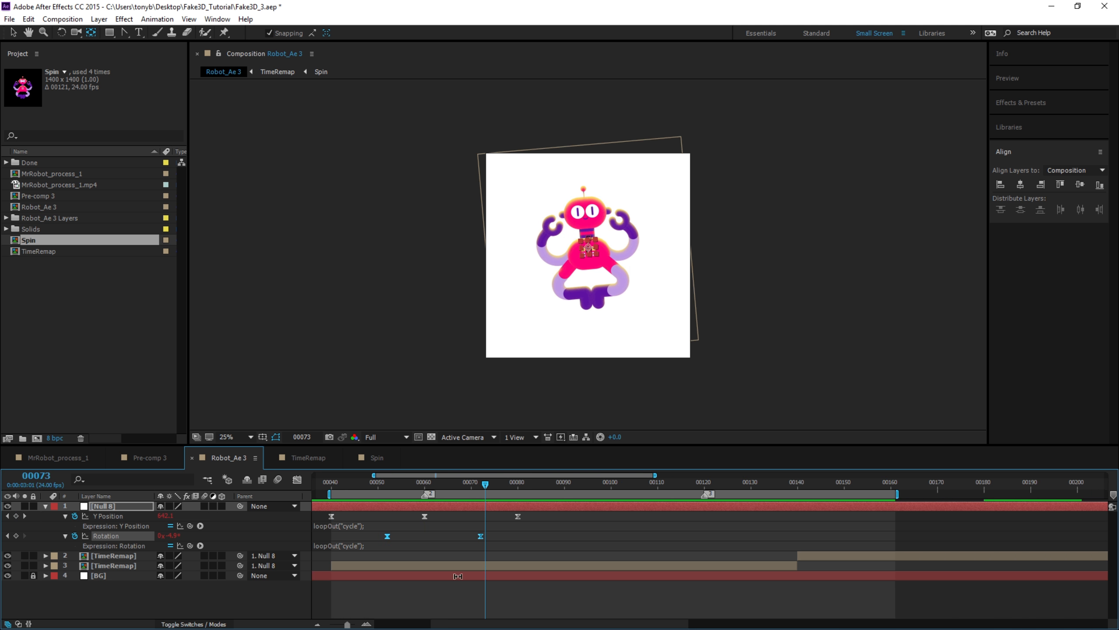
pyautogui.click(119, 556)
pyautogui.press('u')
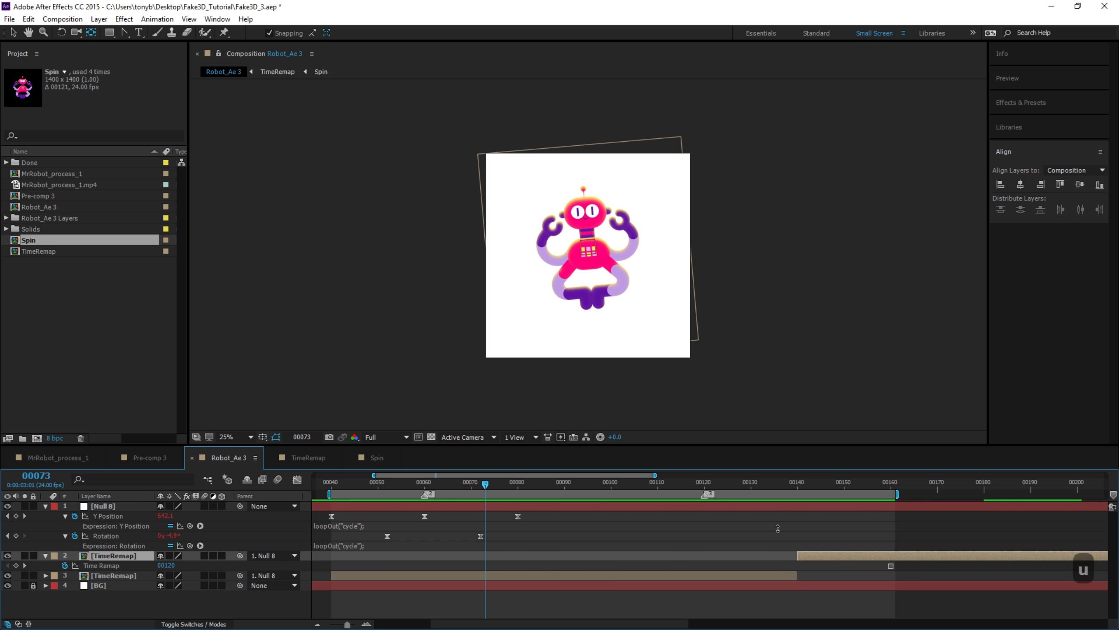
pyautogui.press('u')
pyautogui.click(116, 567)
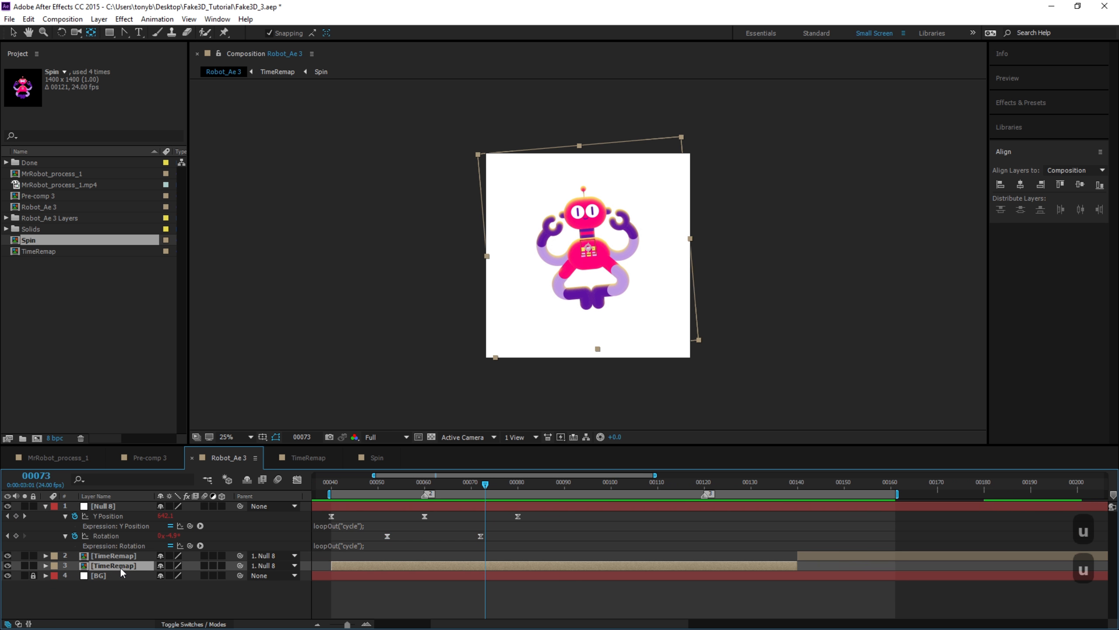
pyautogui.press('u')
pyautogui.moveTo(564, 575); pyautogui.dragTo(540, 581)
pyautogui.press('space')
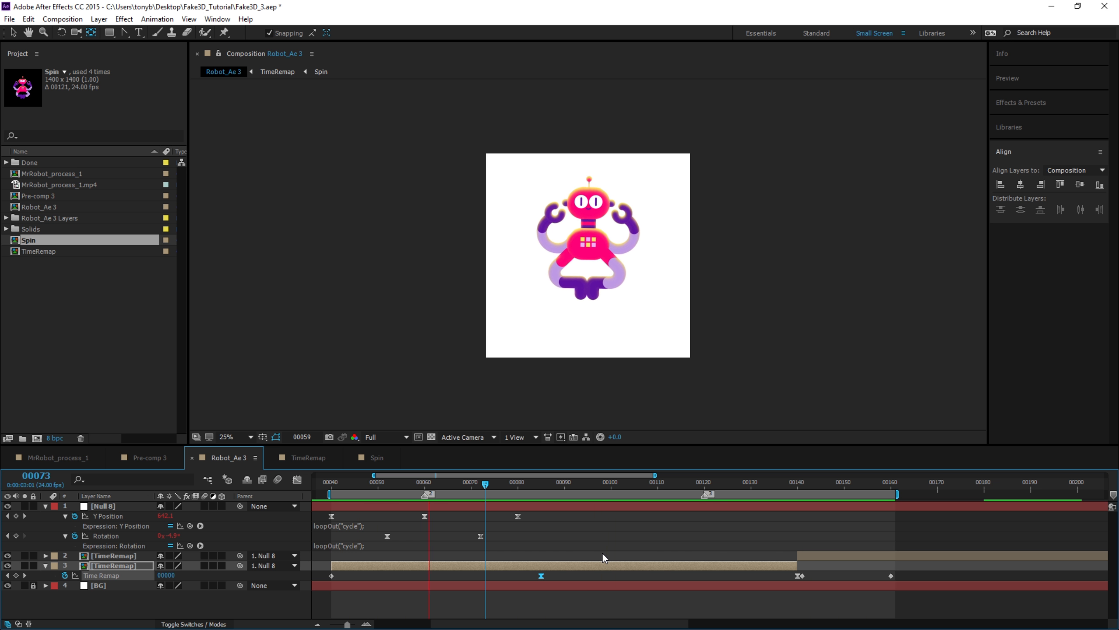
# Return the playhead to frame 40 and save the project.
pyautogui.click(333, 486)
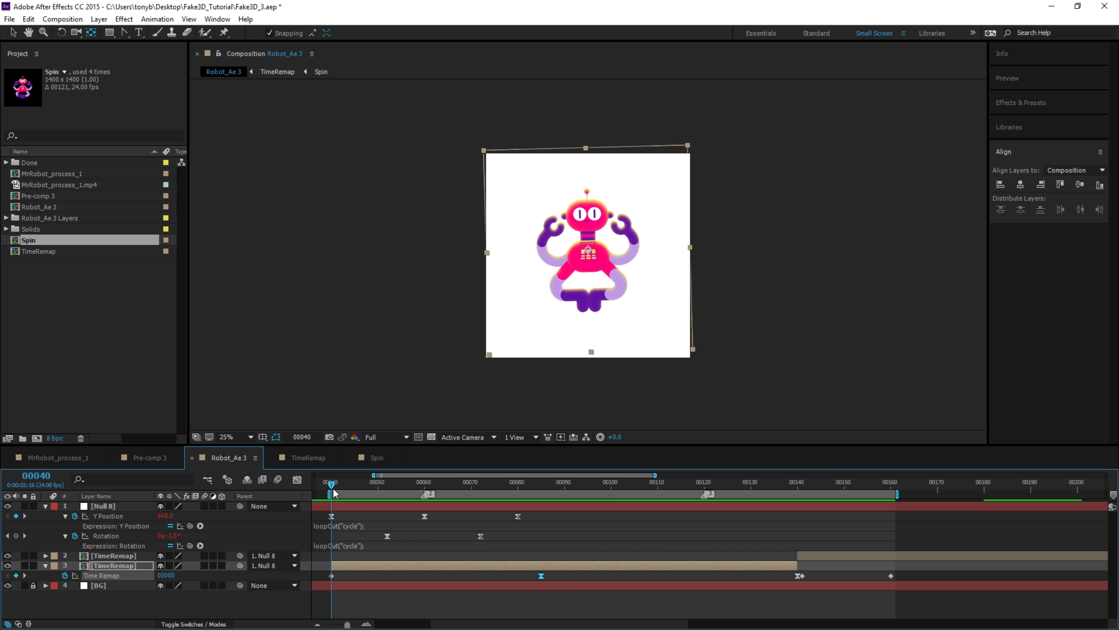
pyautogui.hotkey('ctrl', 's')
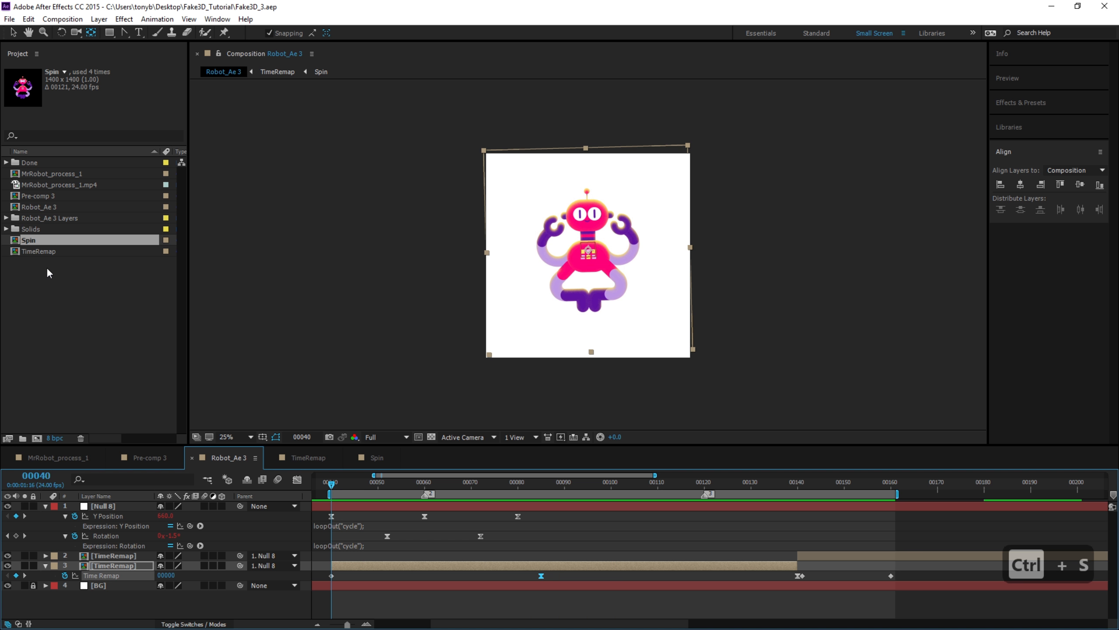
pyautogui.moveTo(348, 489); pyautogui.dragTo(334, 548)
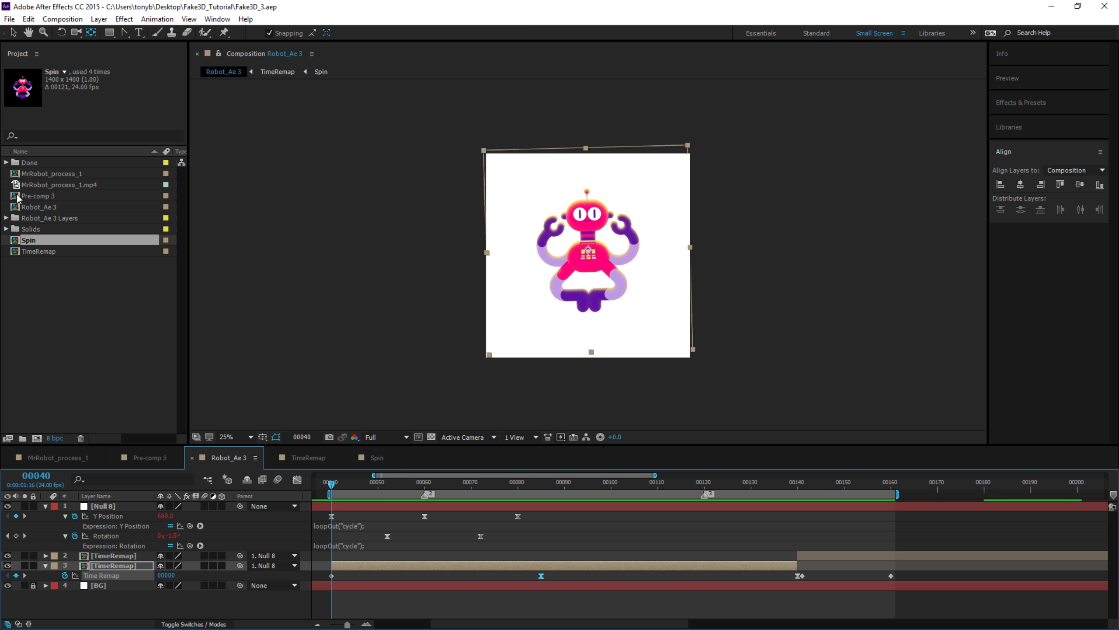
# Add the Smoke 2 composition from the Done folder to Robot_Ae 3 and bring it to the top of the layer stack.
pyautogui.click(6, 163)
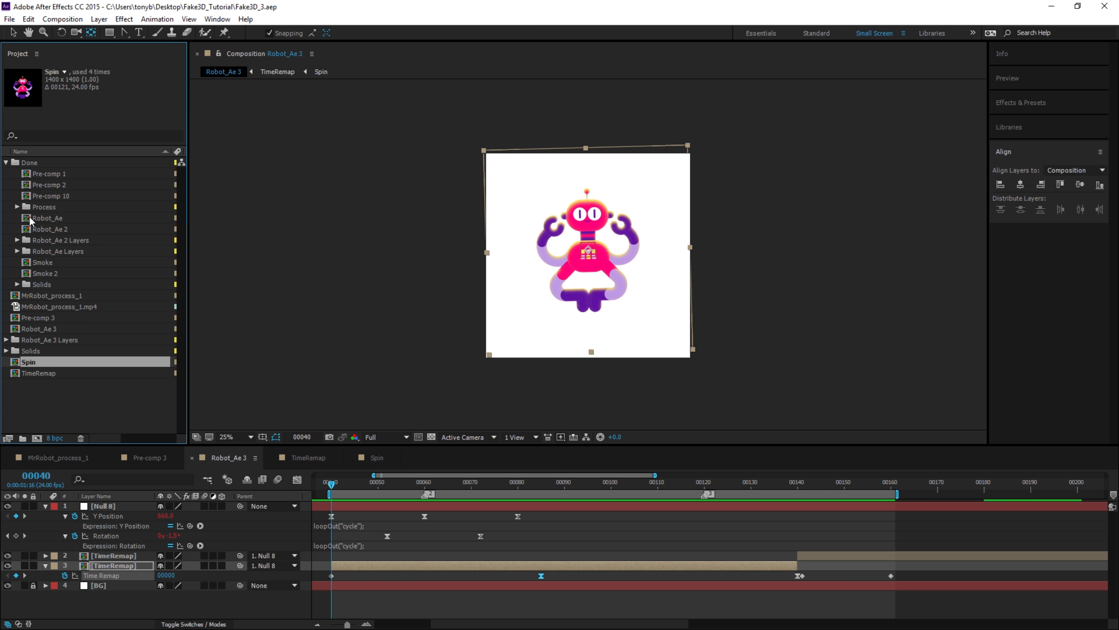
pyautogui.click(49, 273)
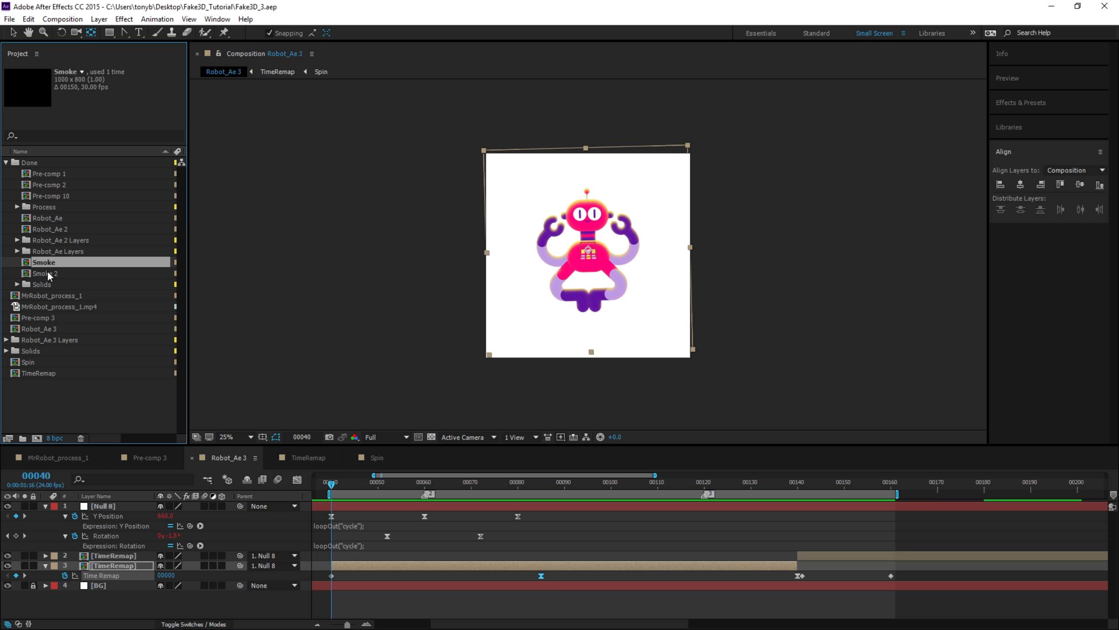
pyautogui.moveTo(65, 274); pyautogui.dragTo(112, 595)
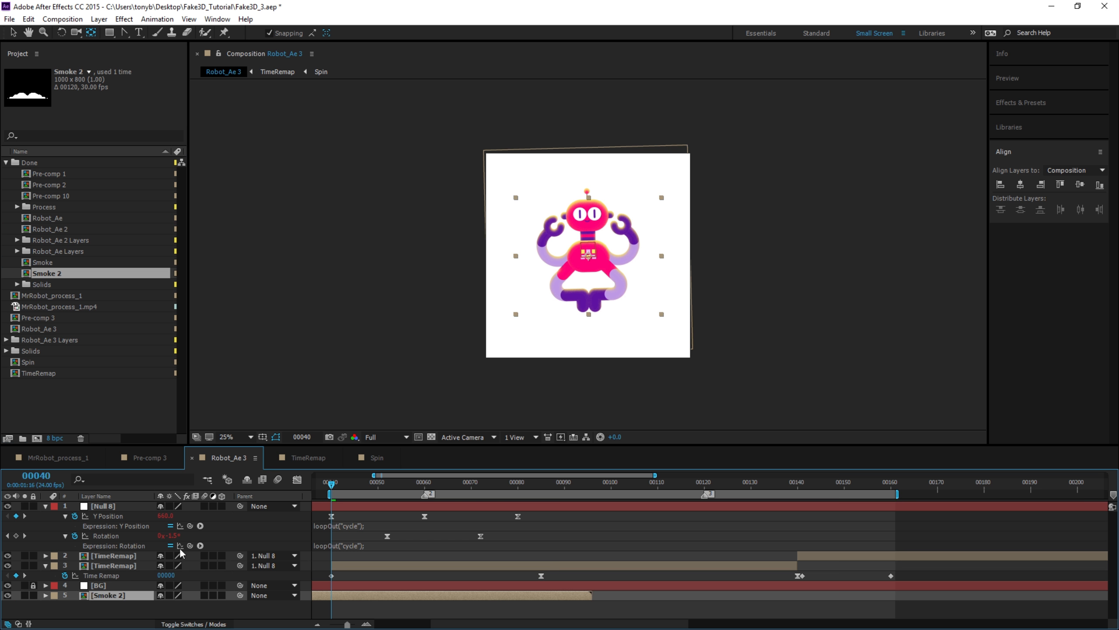
pyautogui.click(6, 163)
pyautogui.hotkey('ctrl', ']')
pyautogui.hotkey('ctrl', ']')
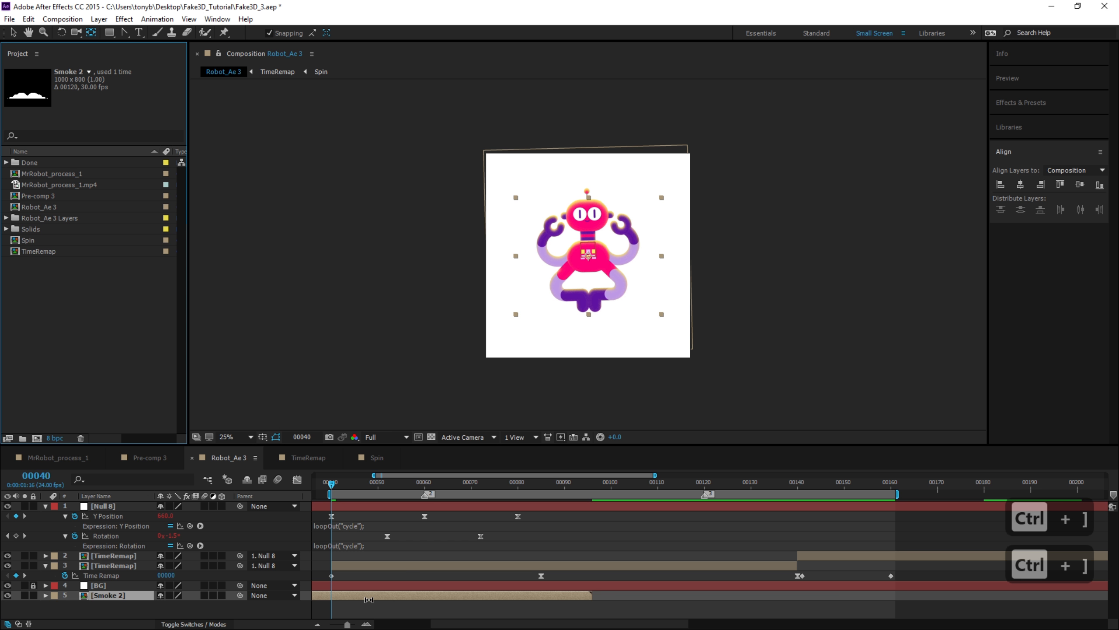
pyautogui.hotkey('ctrl', 'shift', ']')
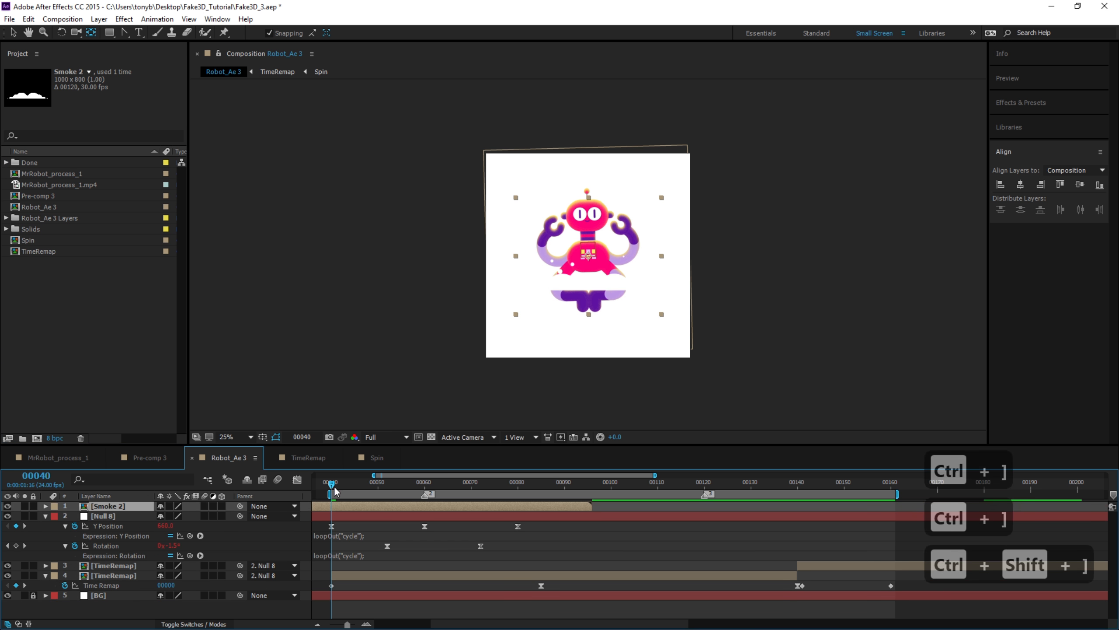
# Add a Color Overlay layer style to the Smoke 2 layer and expand its settings.
pyautogui.press('v')
pyautogui.moveTo(335, 490); pyautogui.dragTo(349, 491)
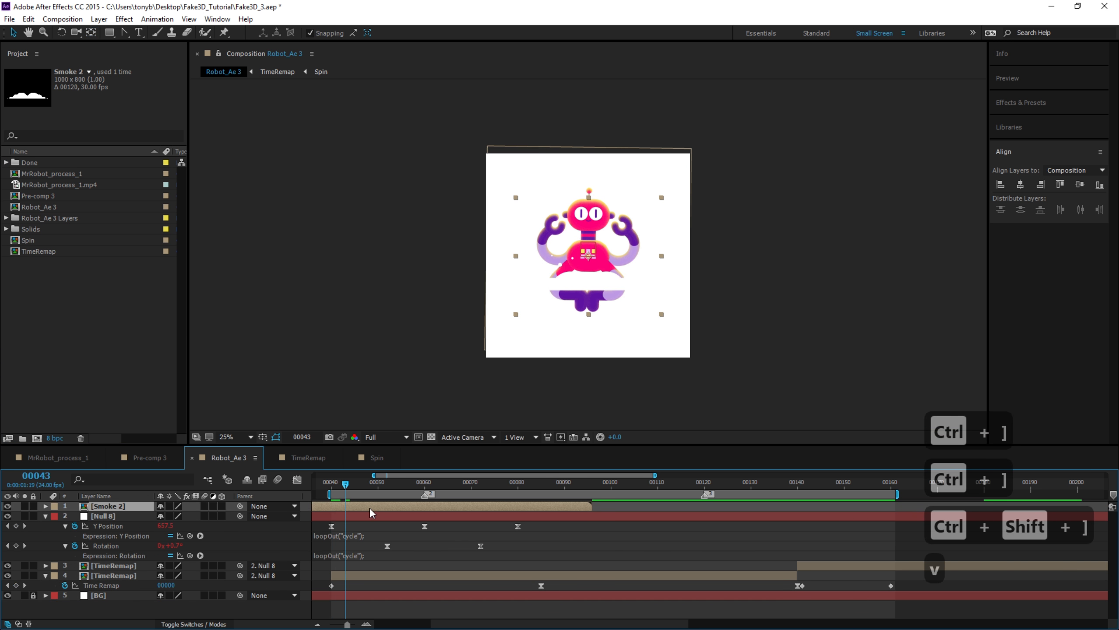
pyautogui.click(45, 506)
pyautogui.click(55, 516)
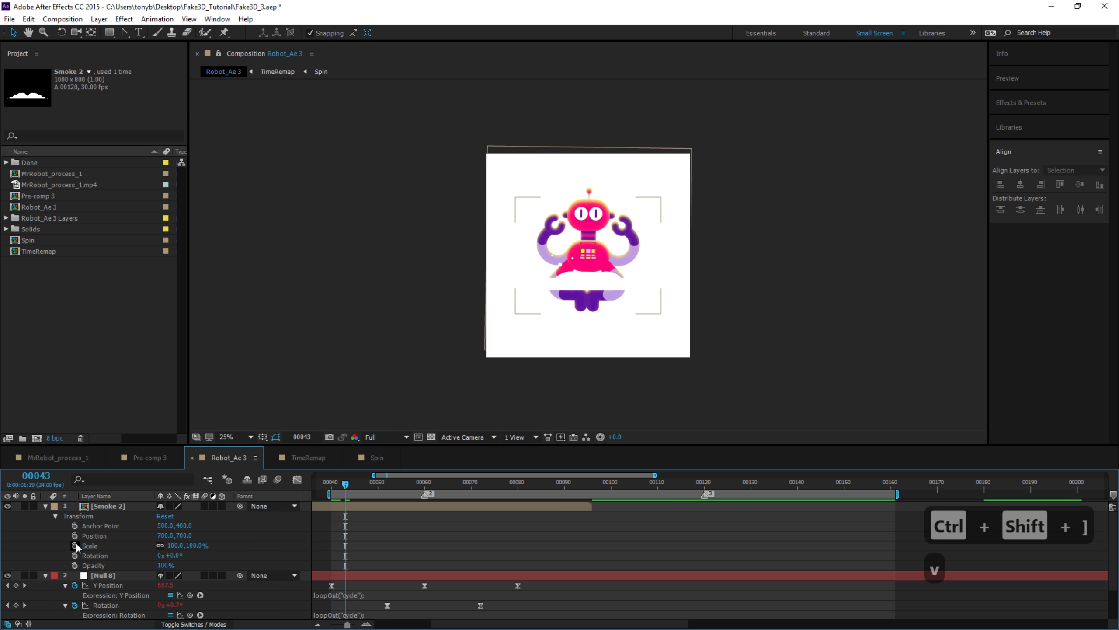
pyautogui.click(55, 516)
pyautogui.click(106, 507)
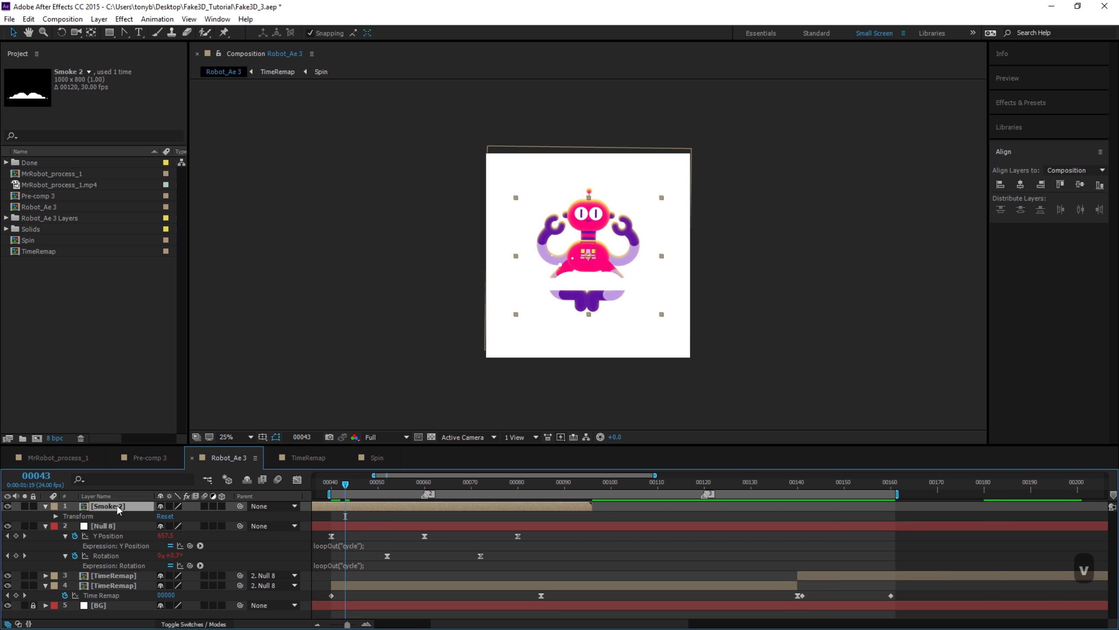
pyautogui.rightClick(118, 505)
pyautogui.moveTo(181, 194)
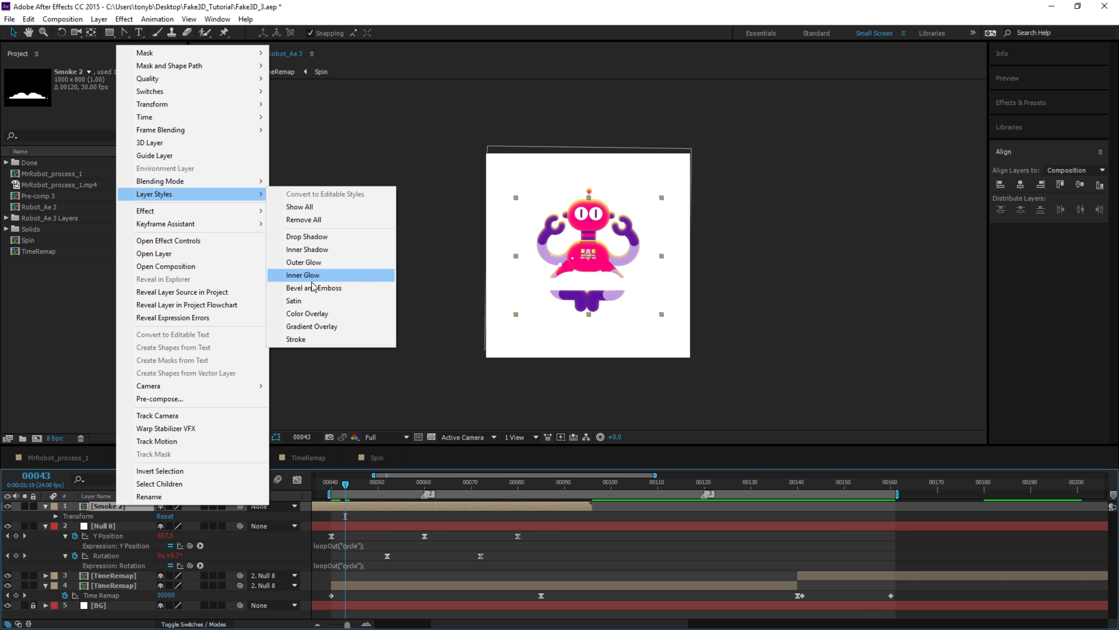
pyautogui.click(321, 314)
pyautogui.click(65, 545)
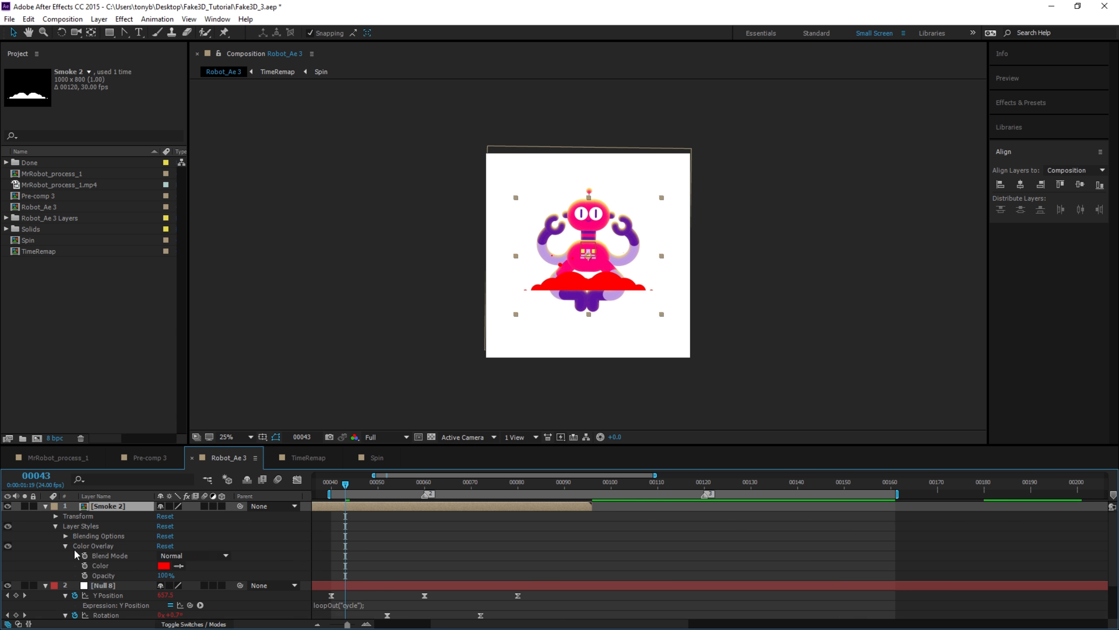
# Sample the light purple of the robot's arm as the smoke's Color Overlay color and collapse the layer styles.
pyautogui.click(178, 566)
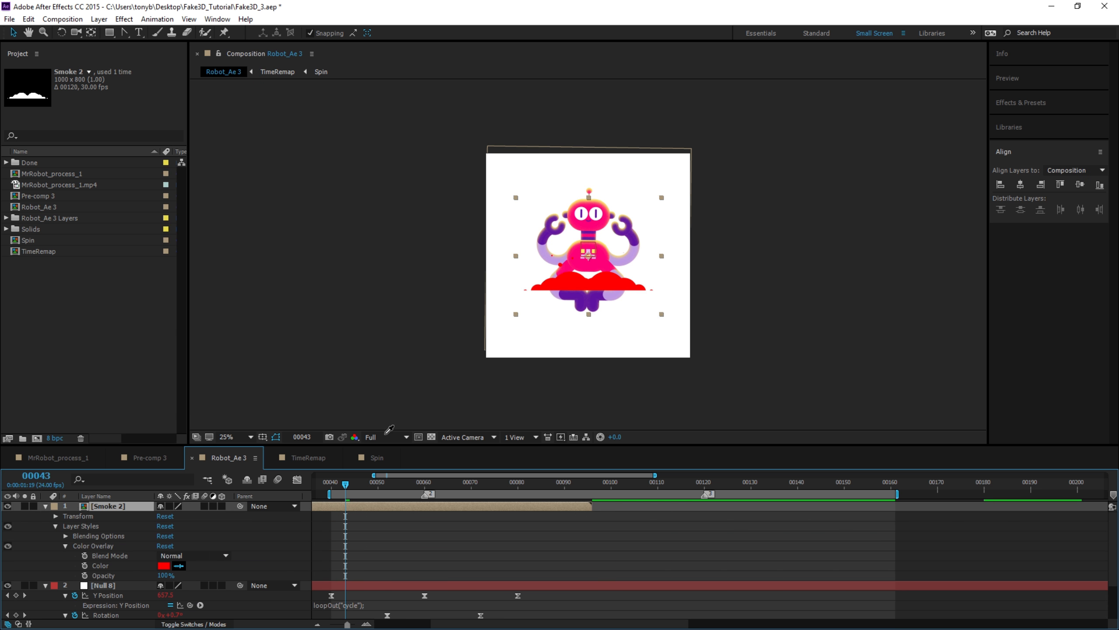
pyautogui.click(620, 259)
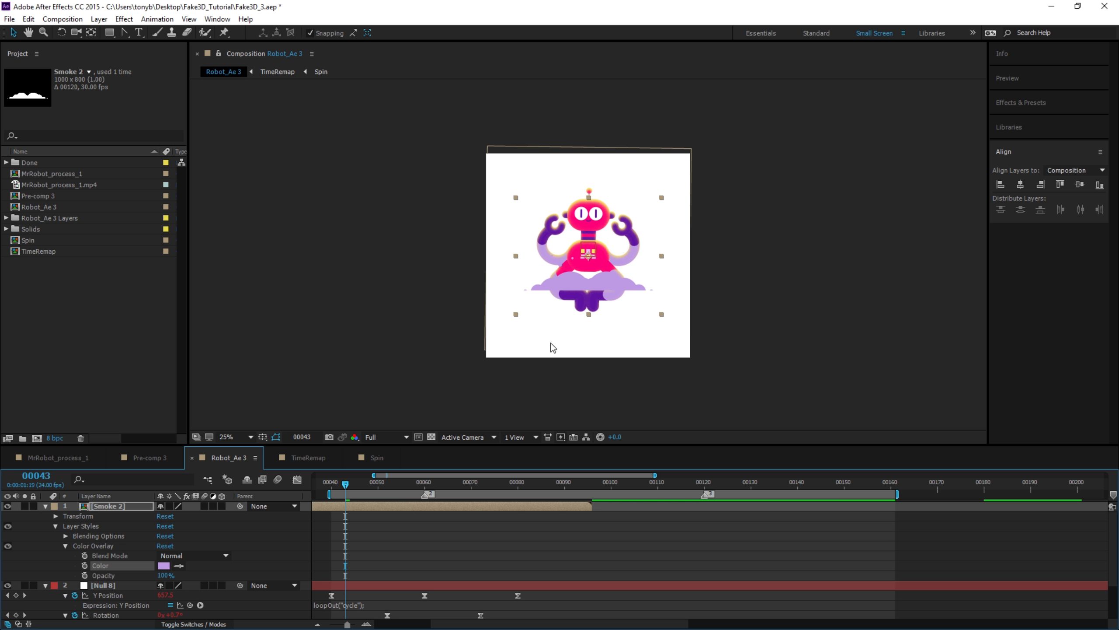
pyautogui.click(56, 527)
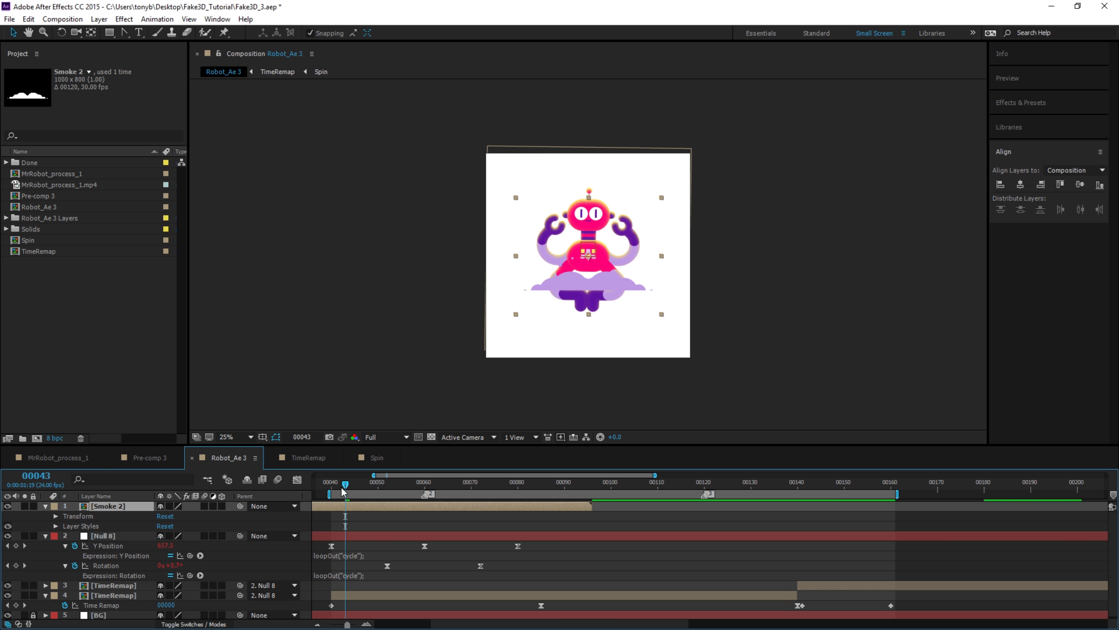
# At frame 40, nudge the Smoke 2 layer straight down until the cloud sits below the robot's feet.
pyautogui.moveTo(344, 489); pyautogui.dragTo(331, 489)
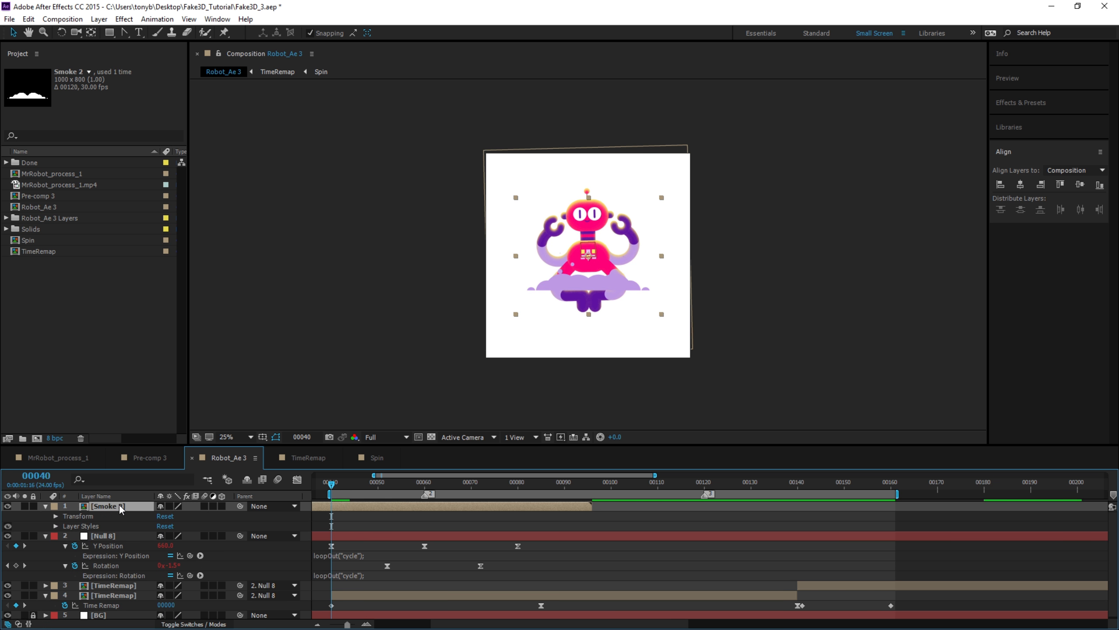
pyautogui.hotkey('shift', 'Down')
pyautogui.hotkey('shift', 'Down')
pyautogui.hotkey('shift', 'Down')
pyautogui.hotkey('shift', 'Down')
pyautogui.hotkey('shift', 'Down')
pyautogui.hotkey('shift', 'Down')
pyautogui.hotkey('shift', 'Down')
pyautogui.hotkey('shift', 'Down')
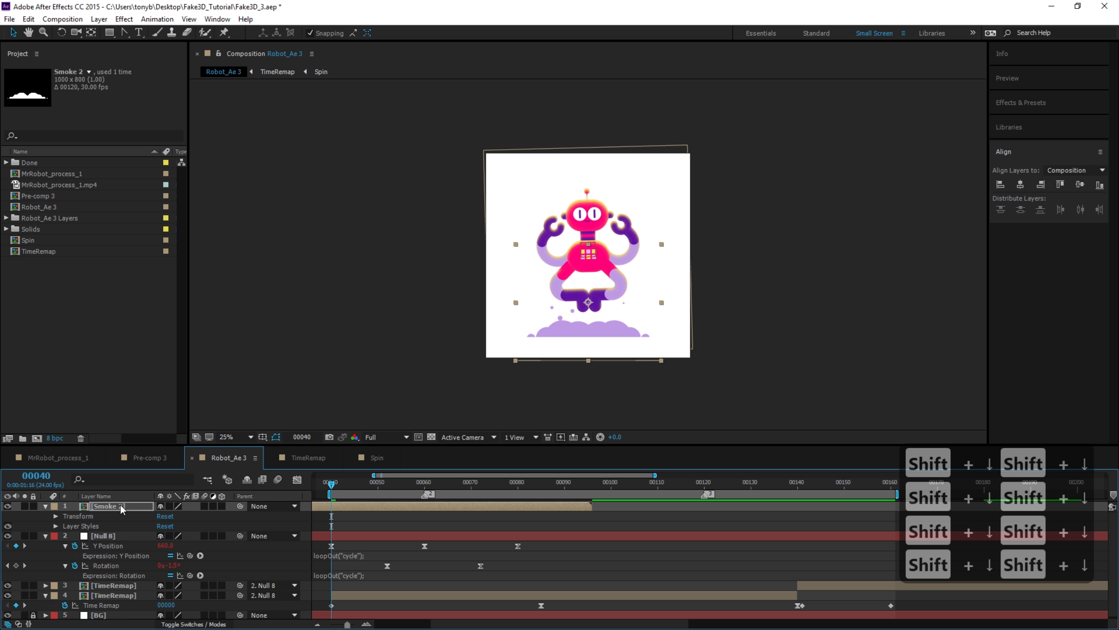
pyautogui.press('Down')
pyautogui.press('Down')
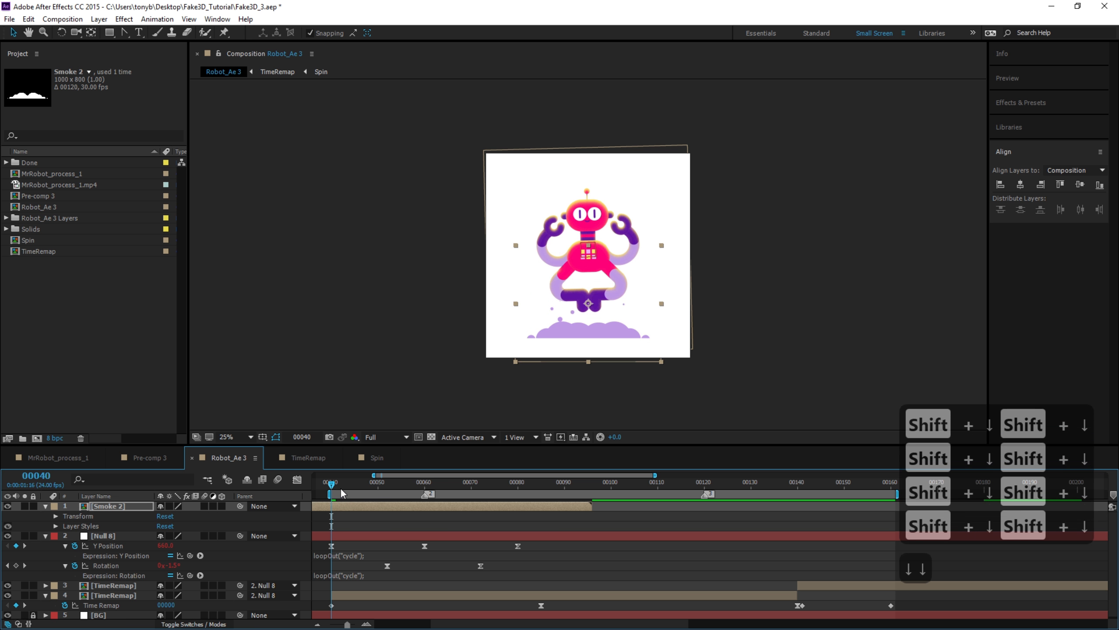
# Shift the Smoke 2 layer in time so it starts at frame 40 and preview the animation.
pyautogui.moveTo(391, 503); pyautogui.dragTo(573, 499)
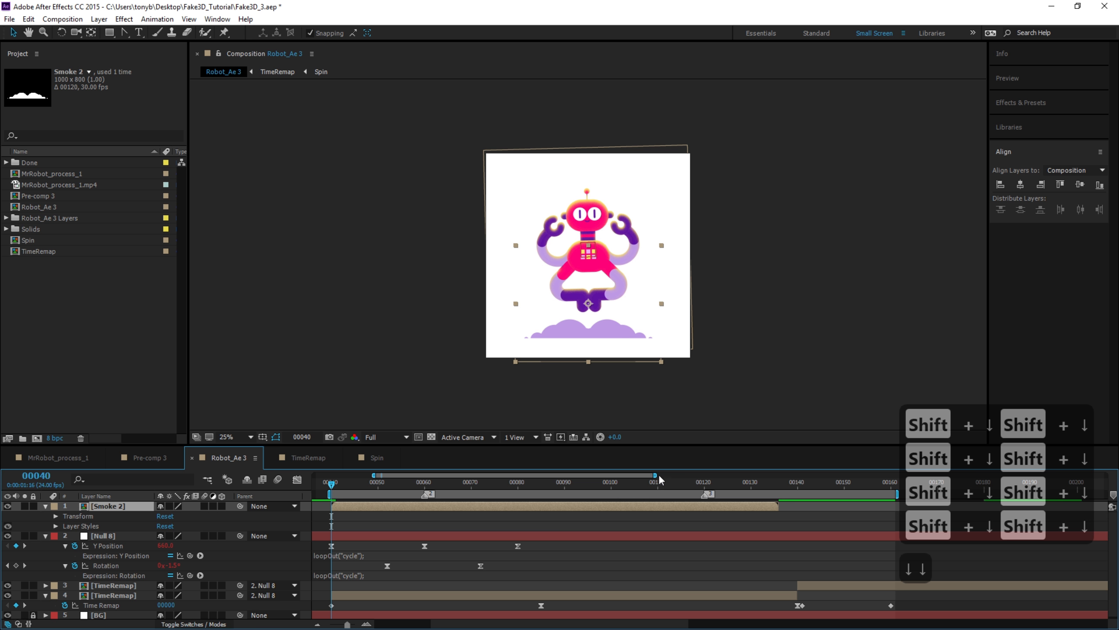
pyautogui.moveTo(655, 475); pyautogui.dragTo(740, 476)
pyautogui.press('space')
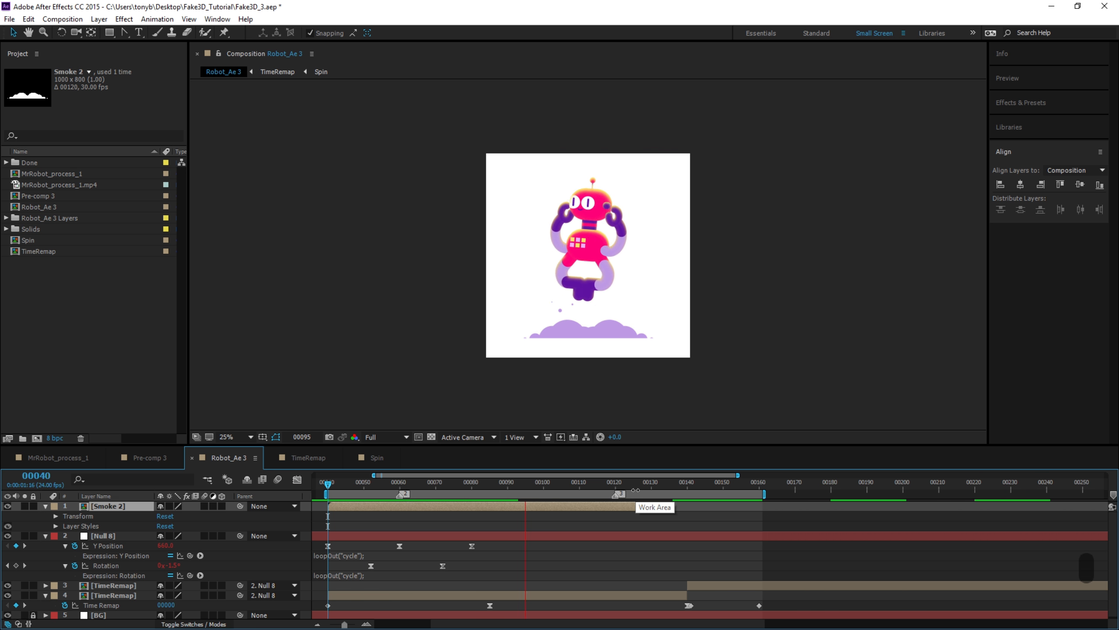
pyautogui.moveTo(344, 483)
pyautogui.mouseDown()
pyautogui.moveTo(556, 500)
pyautogui.moveTo(333, 509)
pyautogui.moveTo(339, 482)
pyautogui.moveTo(529, 501)
pyautogui.moveTo(468, 507)
pyautogui.mouseUp()
# Trim the Smoke 2 composition's duration to end at frame 60 and return to the Robot_Ae 3 composition.
pyautogui.doubleClick(126, 505)
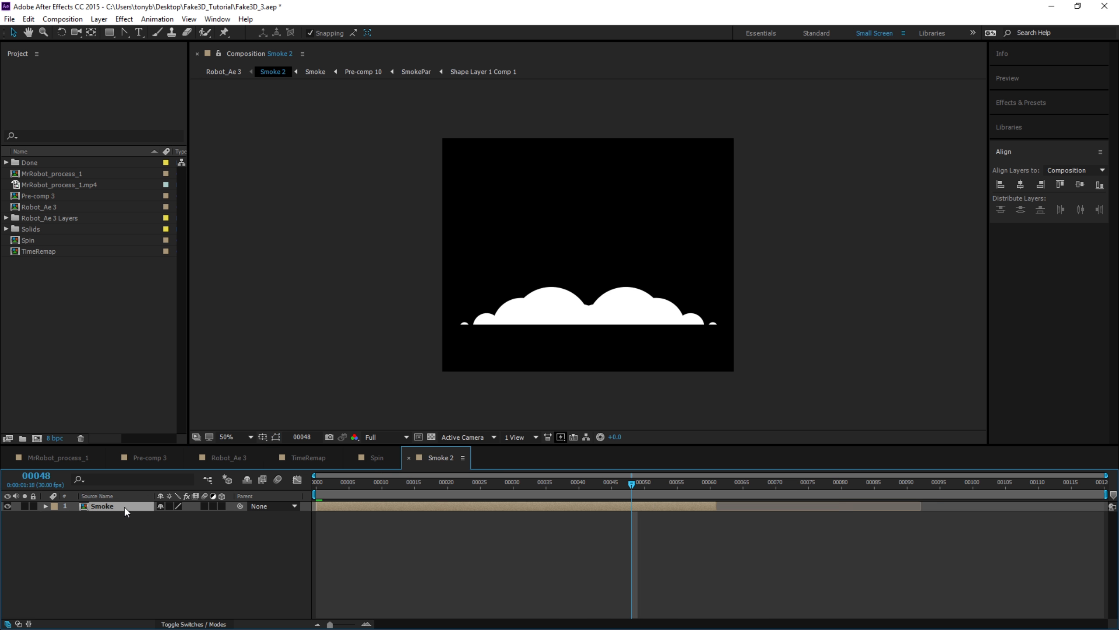
pyautogui.moveTo(635, 487); pyautogui.dragTo(708, 486)
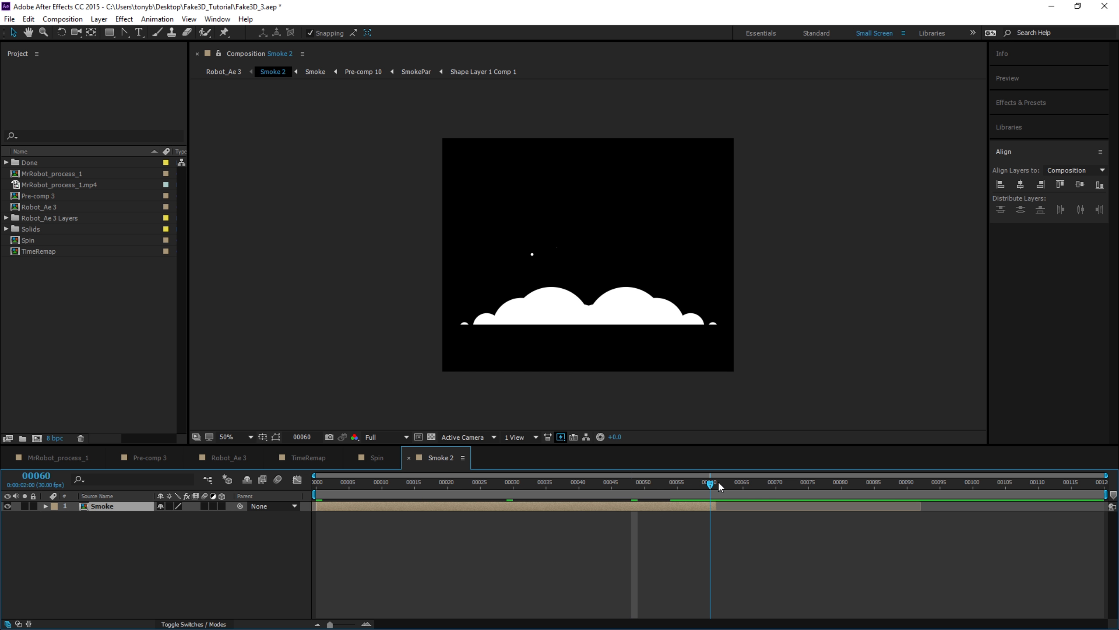
pyautogui.moveTo(1106, 494); pyautogui.dragTo(718, 493)
pyautogui.click(703, 527)
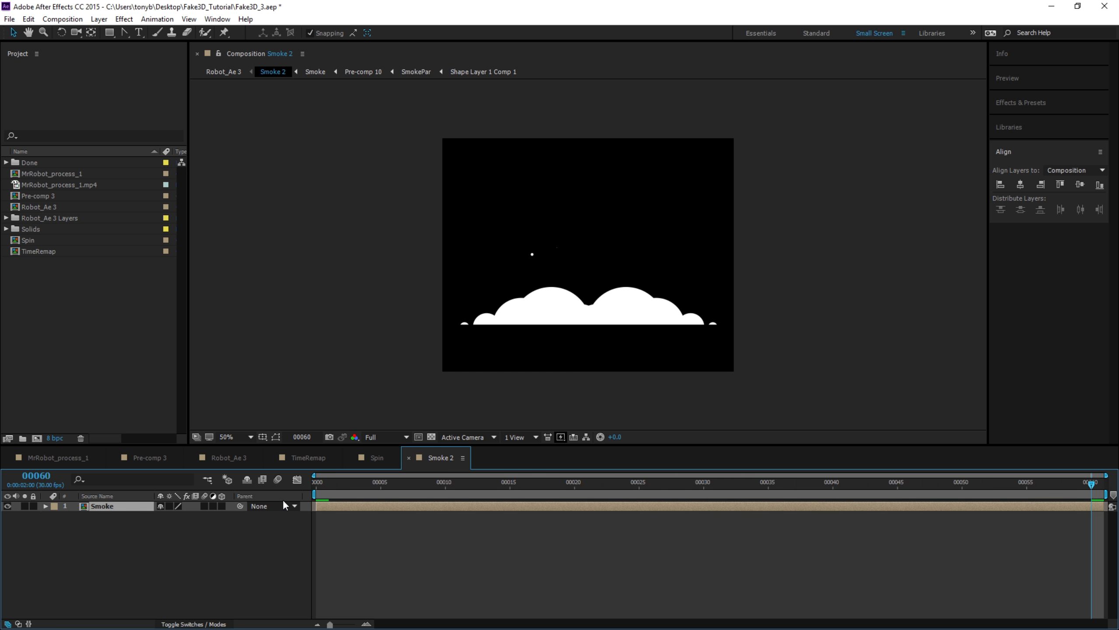
pyautogui.click(161, 457)
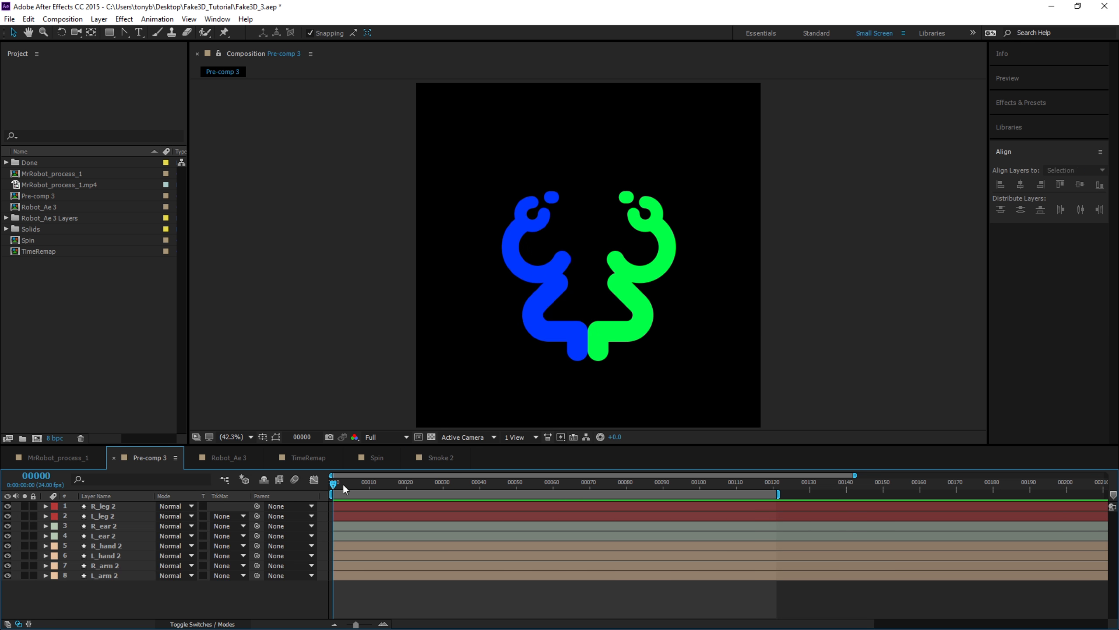
pyautogui.click(224, 458)
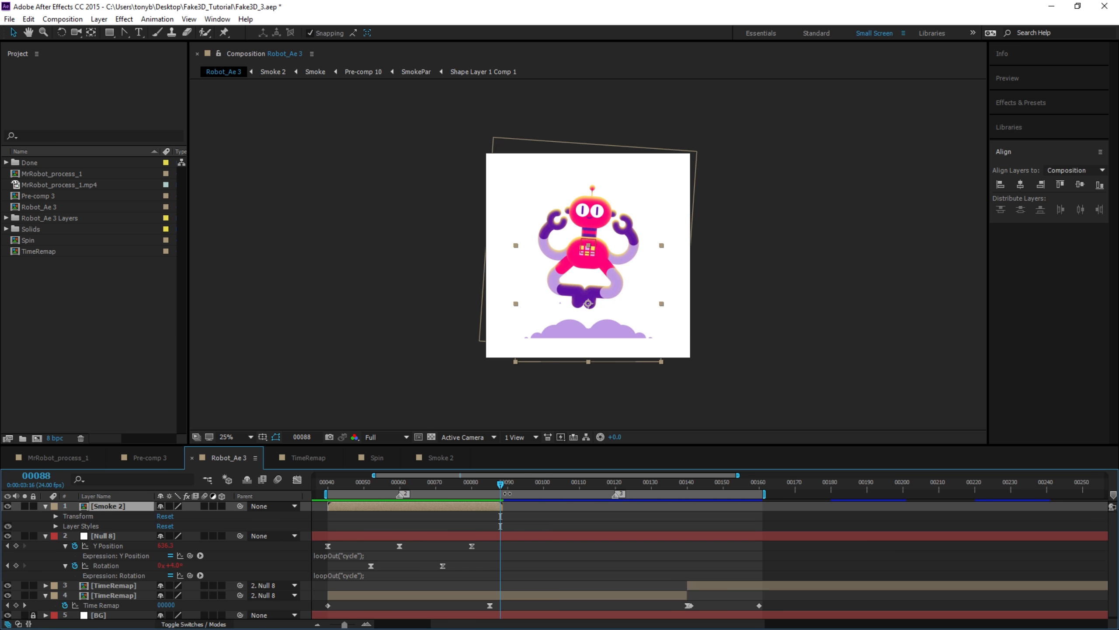
# Add an Inner Shadow layer style to the Smoke 2 layer and expand its settings.
pyautogui.hotkey('ctrl', 'd')
pyautogui.hotkey('ctrl', 'z')
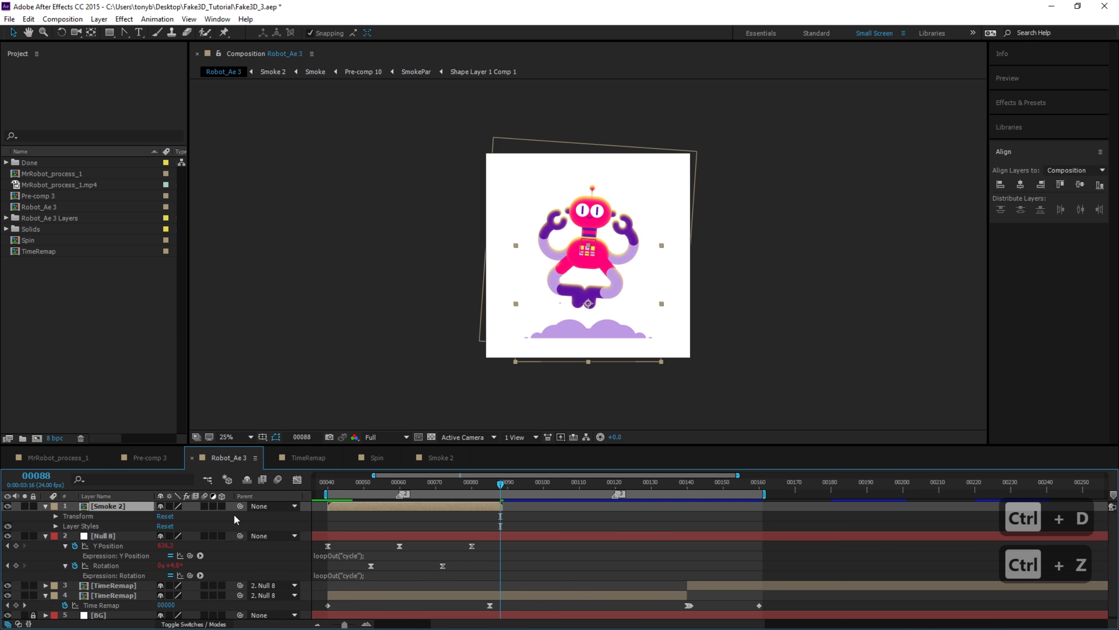
pyautogui.rightClick(116, 506)
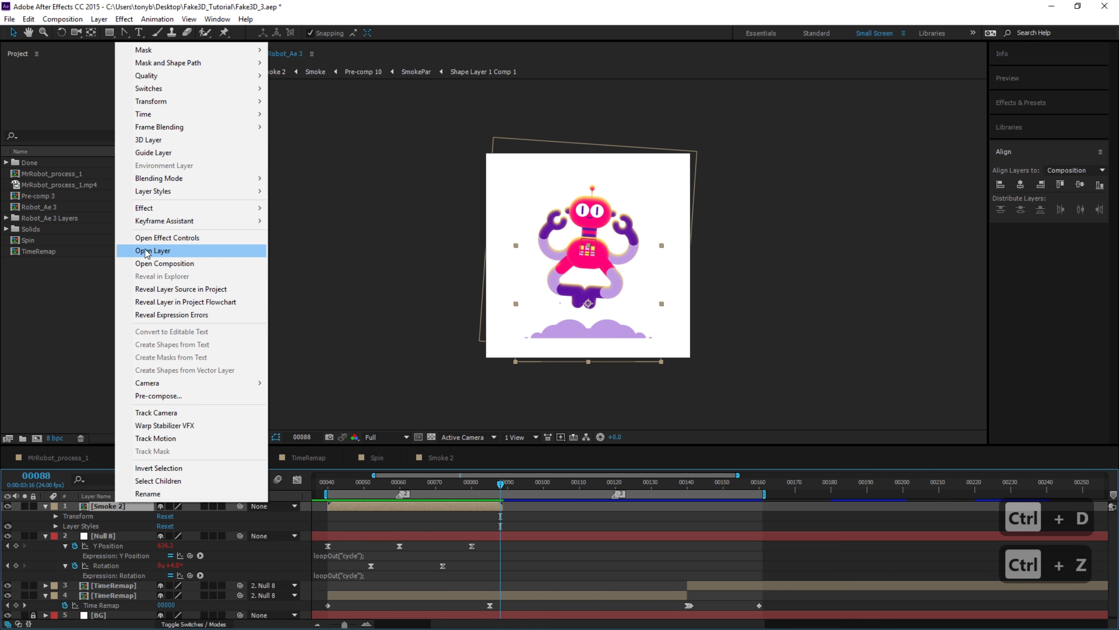
pyautogui.moveTo(193, 191)
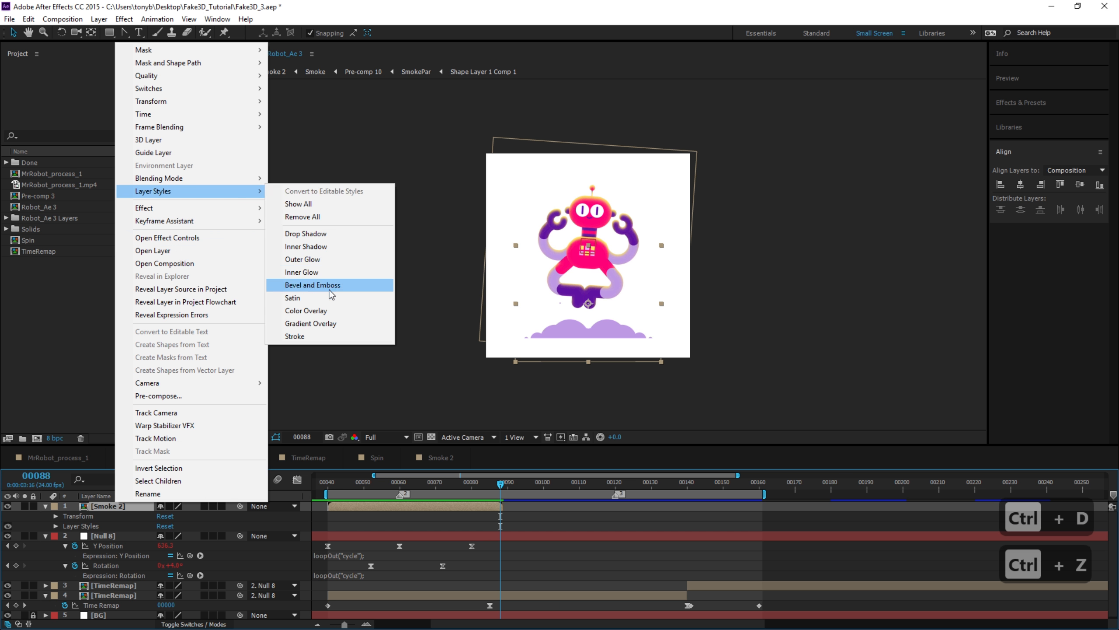
pyautogui.click(321, 250)
pyautogui.press('.')
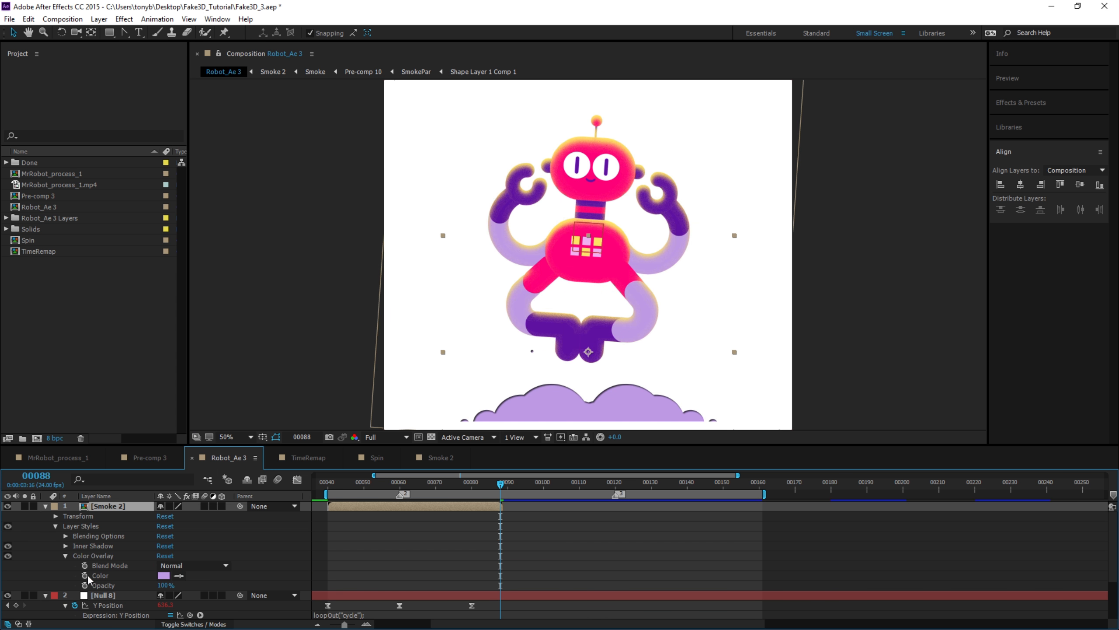
pyautogui.click(65, 545)
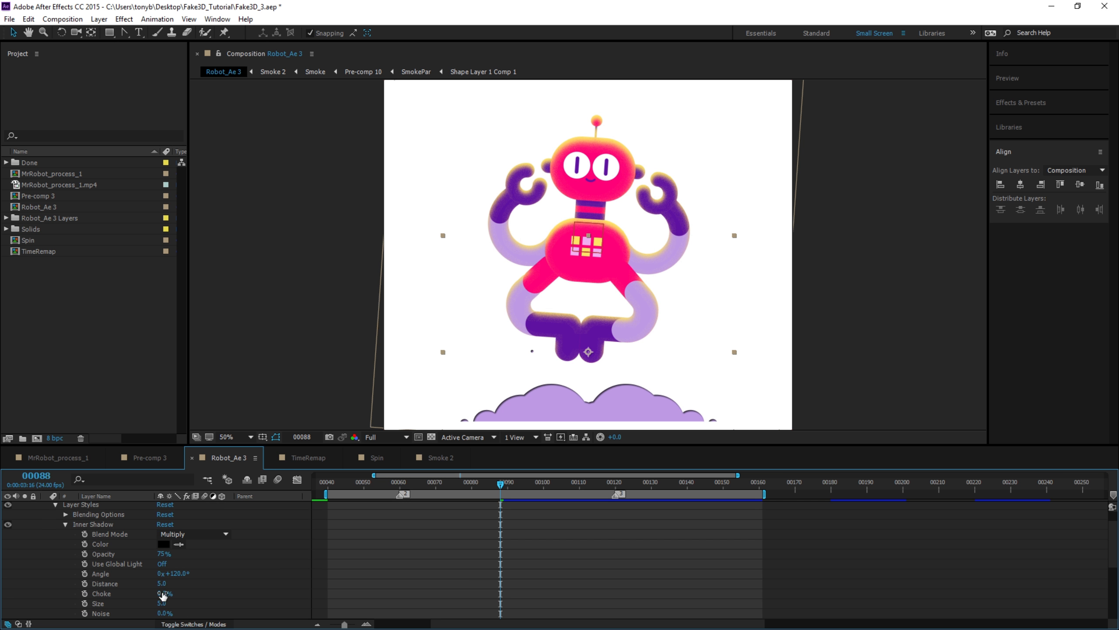
# Set the smoke's Inner Shadow size to 54, angle to 90° and distance to 20.
pyautogui.moveTo(163, 602); pyautogui.dragTo(188, 602)
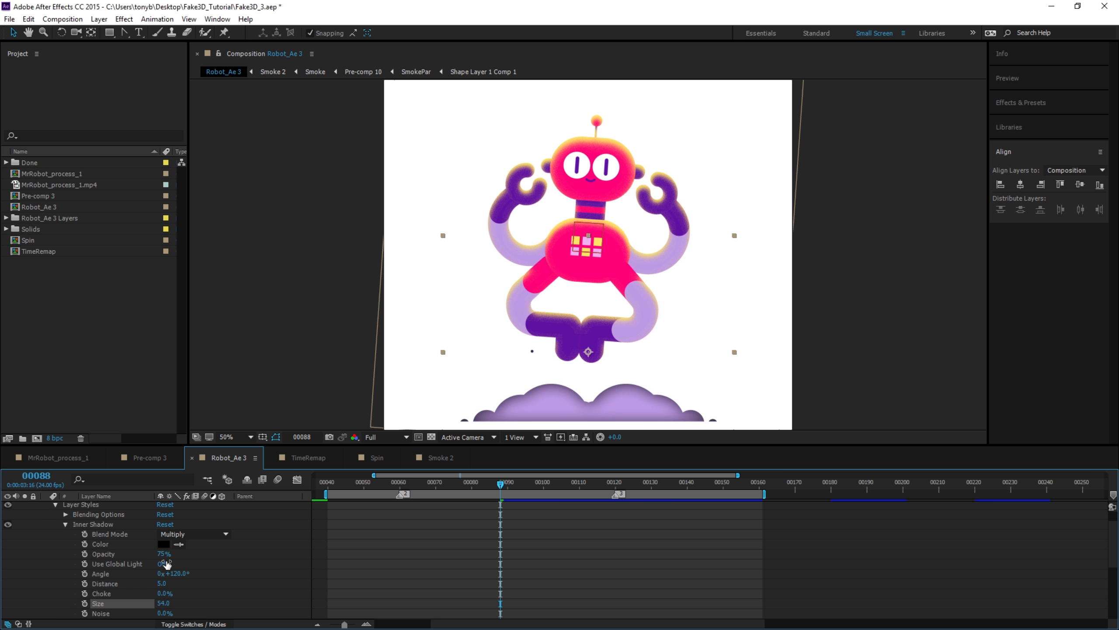
pyautogui.click(176, 573)
pyautogui.write('90')
pyautogui.press('Return')
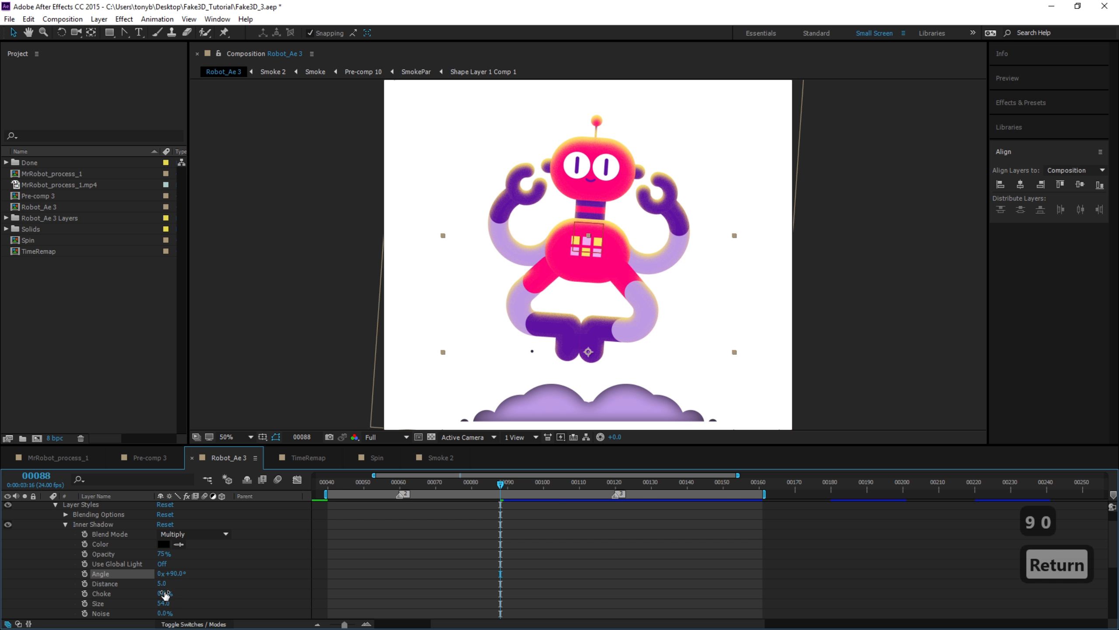
pyautogui.moveTo(163, 583); pyautogui.dragTo(168, 583)
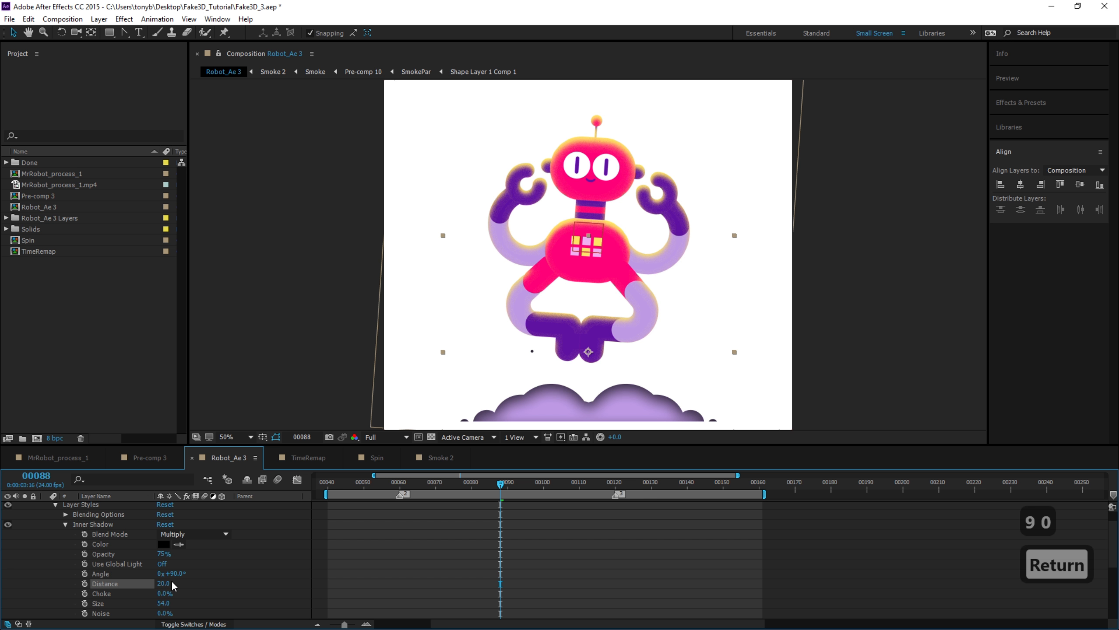
# Sample the robot's dark purple arm as the smoke's Inner Shadow color and set its Color Overlay color to EEDFFF.
pyautogui.click(182, 545)
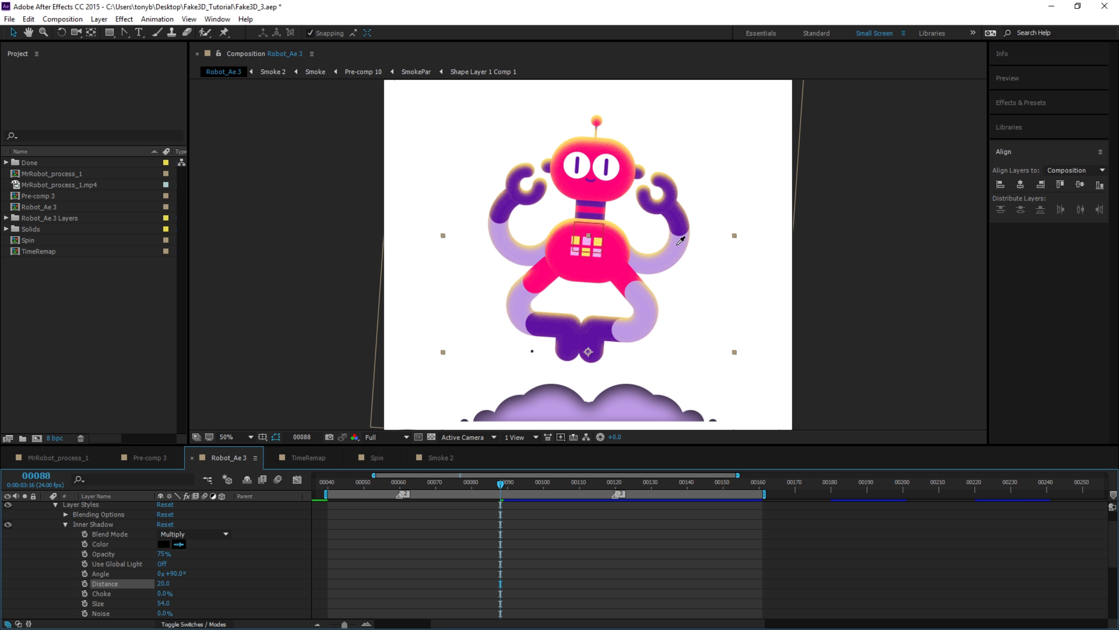
pyautogui.click(682, 216)
pyautogui.scroll(-3, 176, 556)
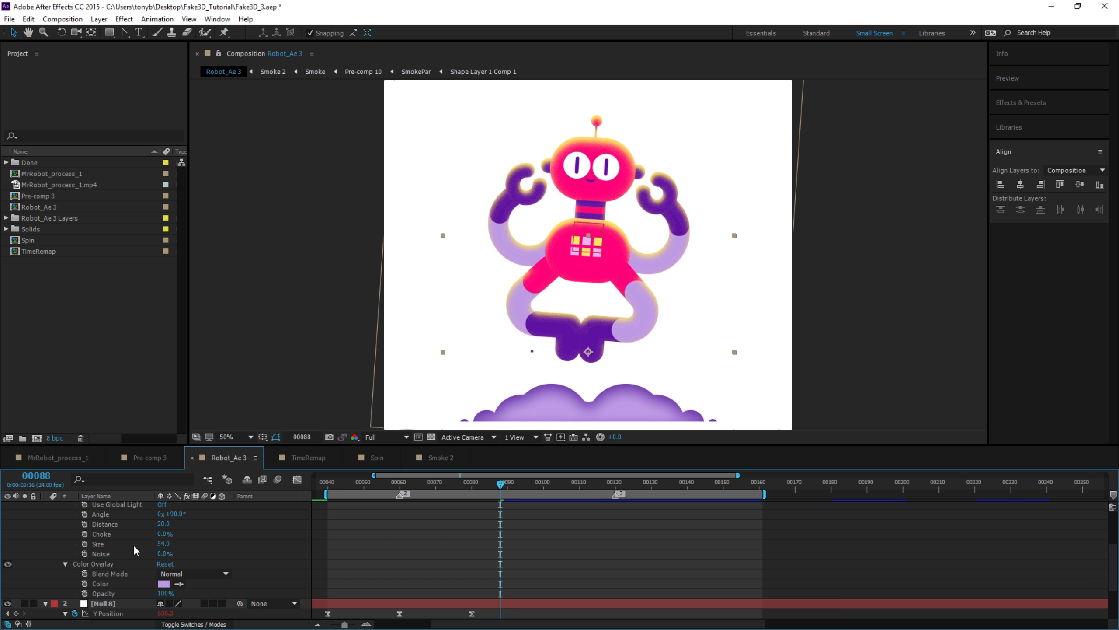
pyautogui.click(164, 583)
pyautogui.moveTo(492, 441); pyautogui.dragTo(485, 420)
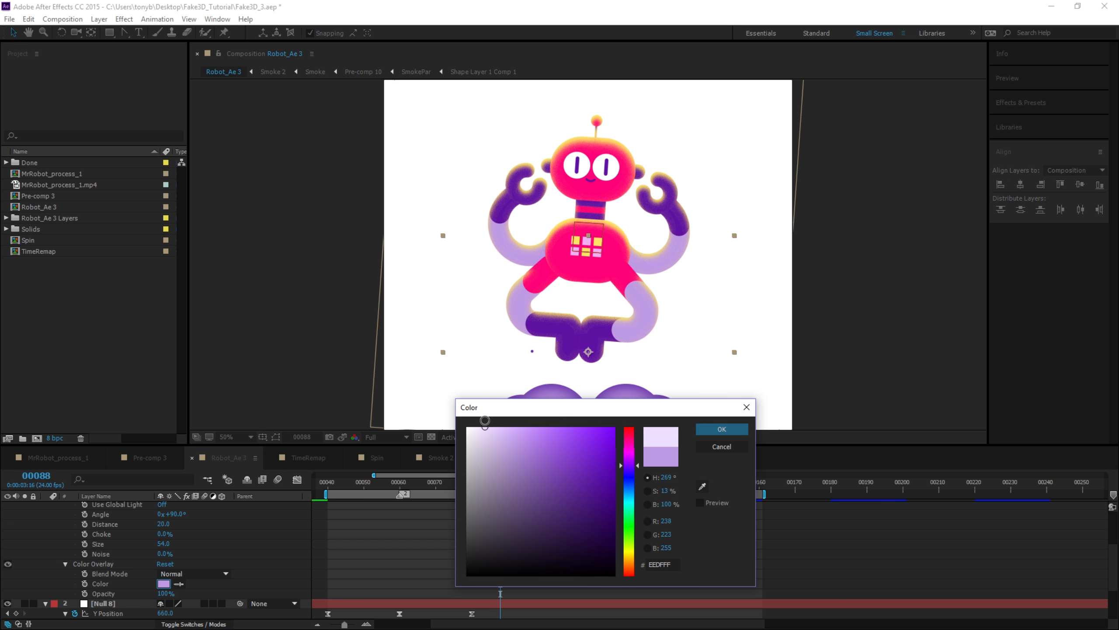
pyautogui.click(700, 429)
# Set the smoke's Inner Shadow opacity to 42% and collapse the Smoke 2 layer's properties.
pyautogui.scroll(1, 187, 545)
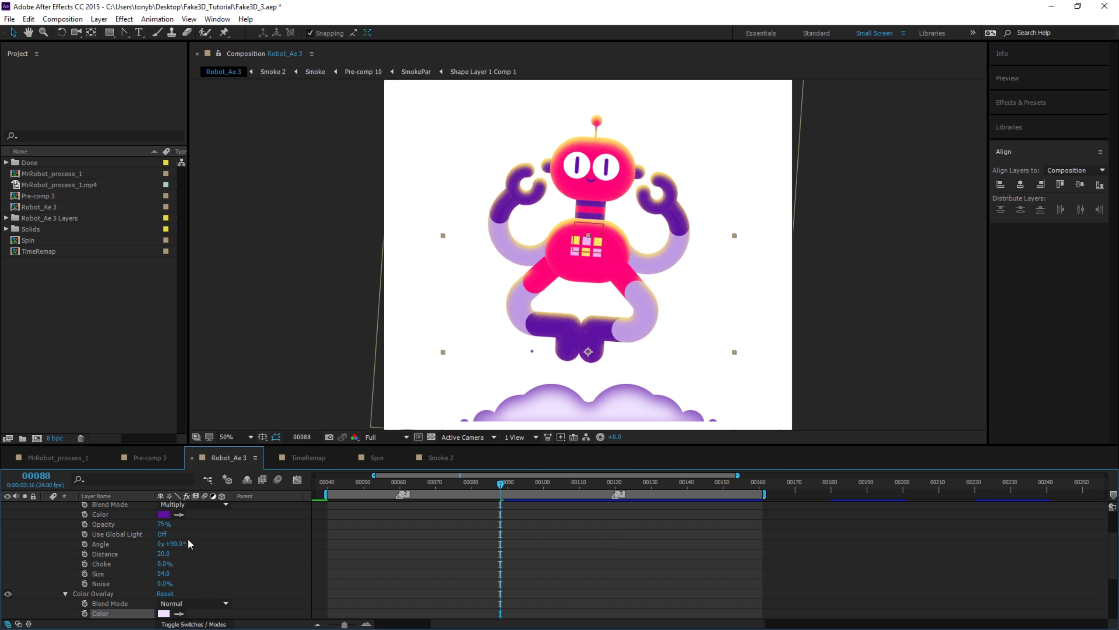
pyautogui.moveTo(163, 523); pyautogui.dragTo(151, 528)
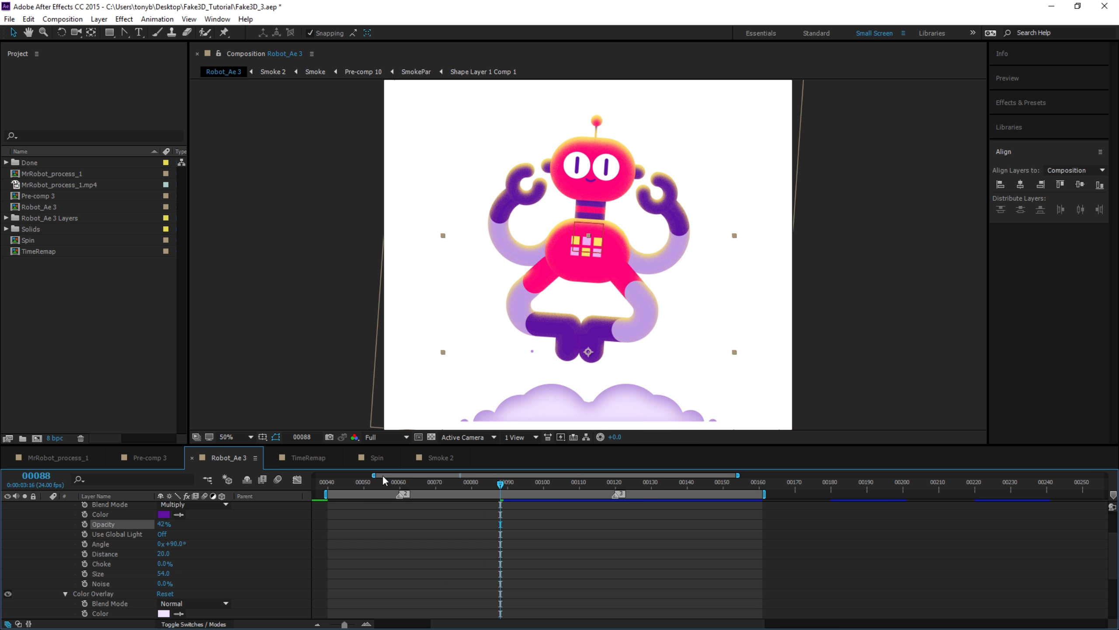
pyautogui.moveTo(375, 475); pyautogui.dragTo(343, 480)
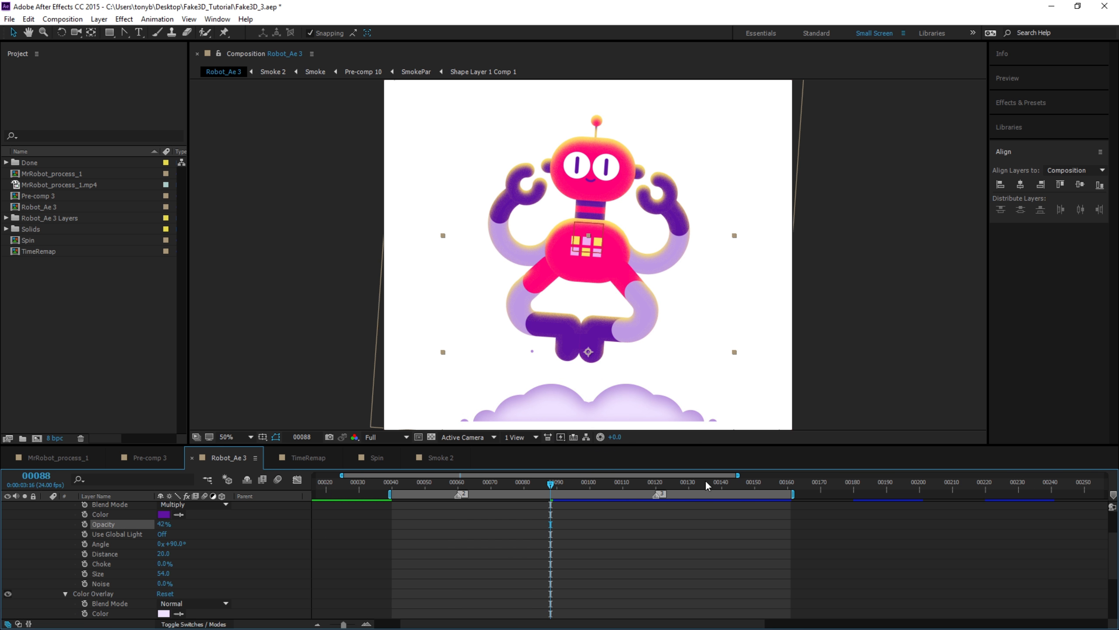
pyautogui.scroll(3, 109, 527)
pyautogui.click(46, 504)
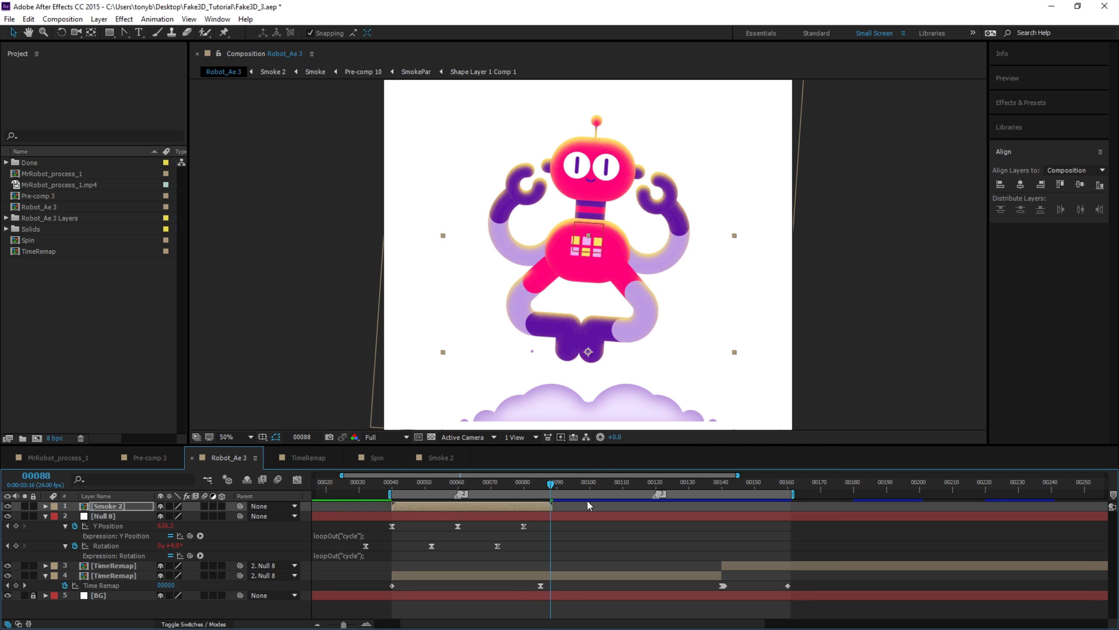
# Try extending the smoke with two Smoke 2 duplicates placed end to end, and compare frames 160 and 40.
pyautogui.hotkey('ctrl', 'd')
pyautogui.moveTo(445, 506); pyautogui.dragTo(689, 505)
pyautogui.hotkey('ctrl', 'd')
pyautogui.moveTo(572, 505); pyautogui.dragTo(722, 508)
pyautogui.click(787, 484)
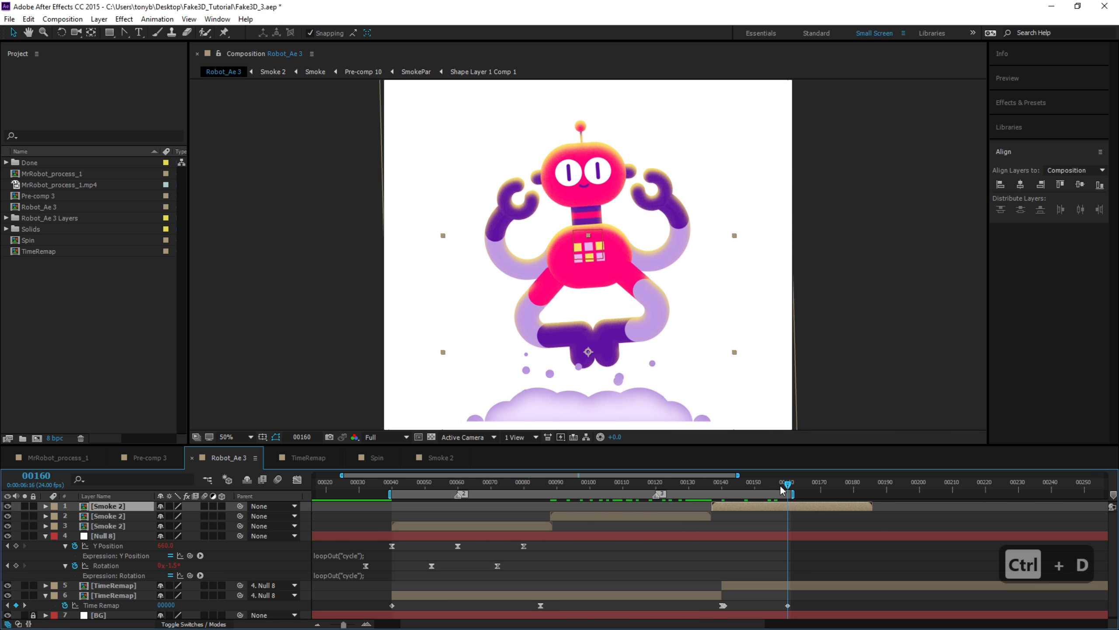
pyautogui.click(392, 486)
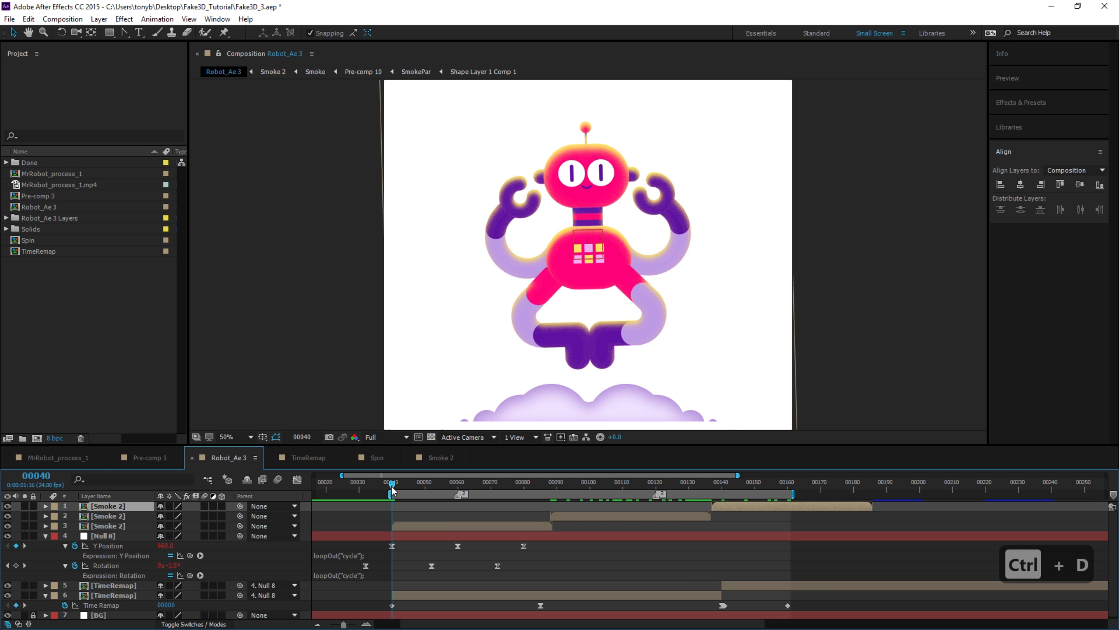
pyautogui.click(787, 485)
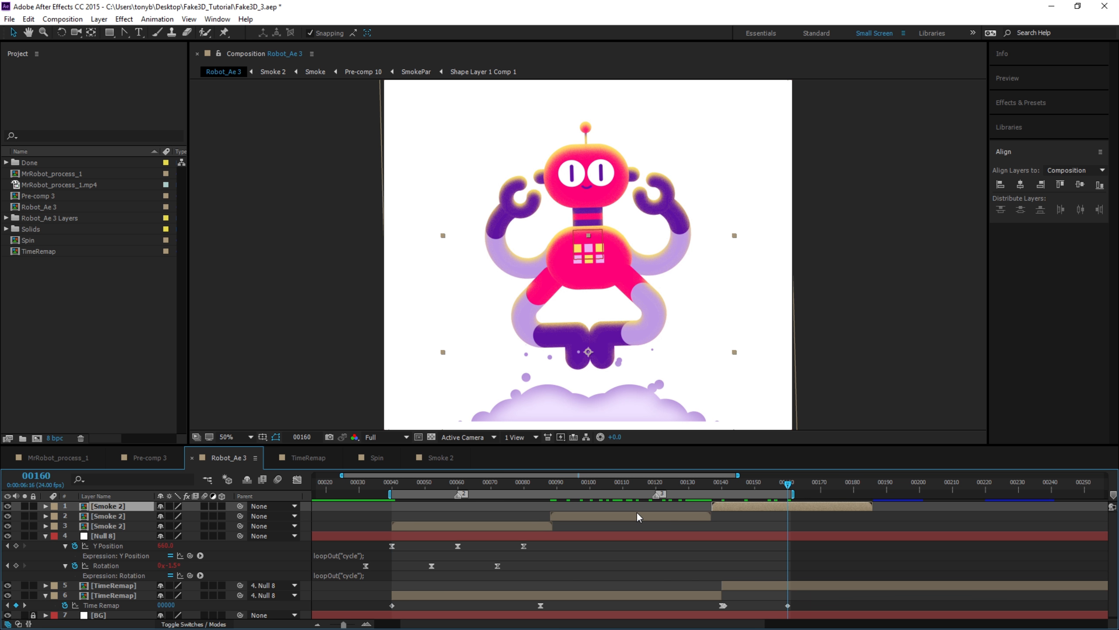
# Delete the two duplicated Smoke 2 layers, keeping the original one that starts at frame 40.
pyautogui.press('Delete')
pyautogui.click(659, 505)
pyautogui.press('Delete')
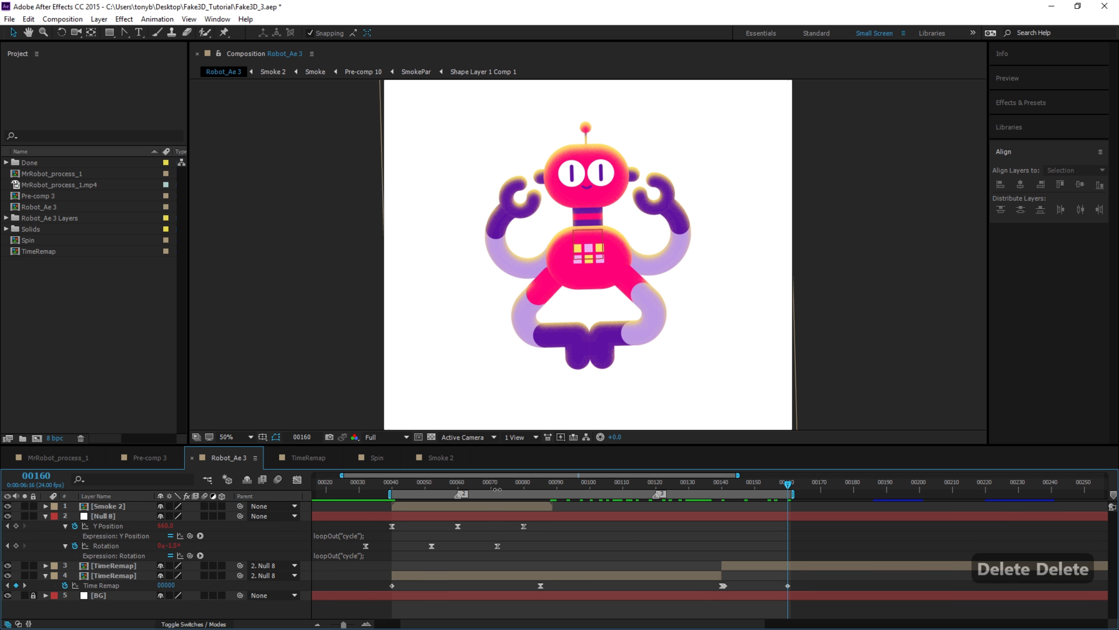
# Move to frame 100 and time-stretch the Smoke 2 layer with a stretch factor of 120, holding the layer in-point.
pyautogui.click(492, 481)
pyautogui.moveTo(491, 483); pyautogui.dragTo(414, 508)
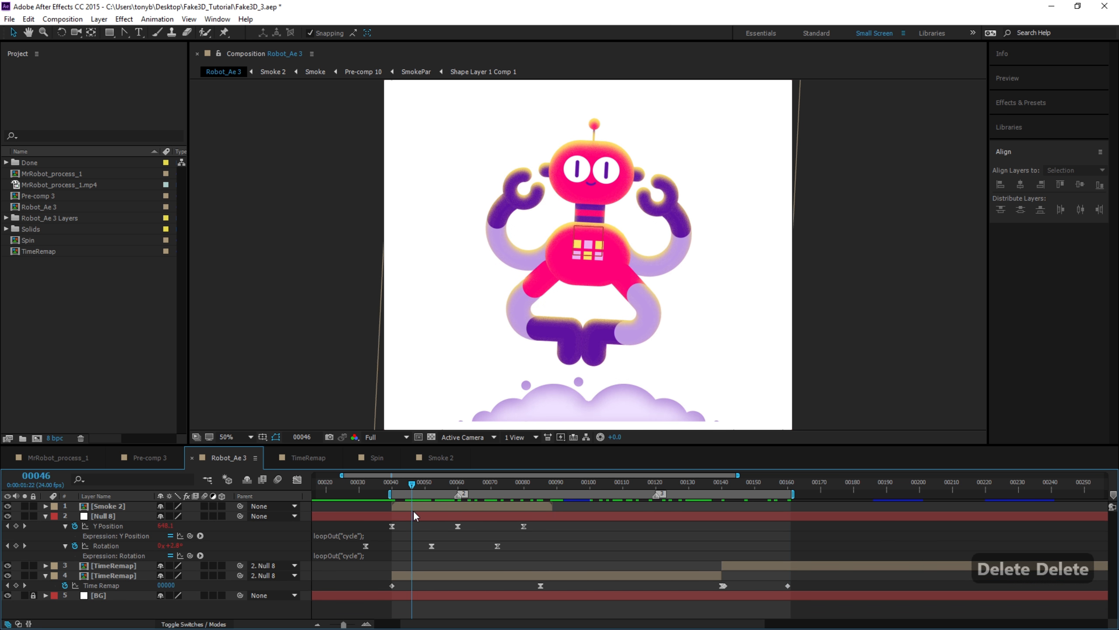
pyautogui.click(415, 507)
pyautogui.rightClick(417, 506)
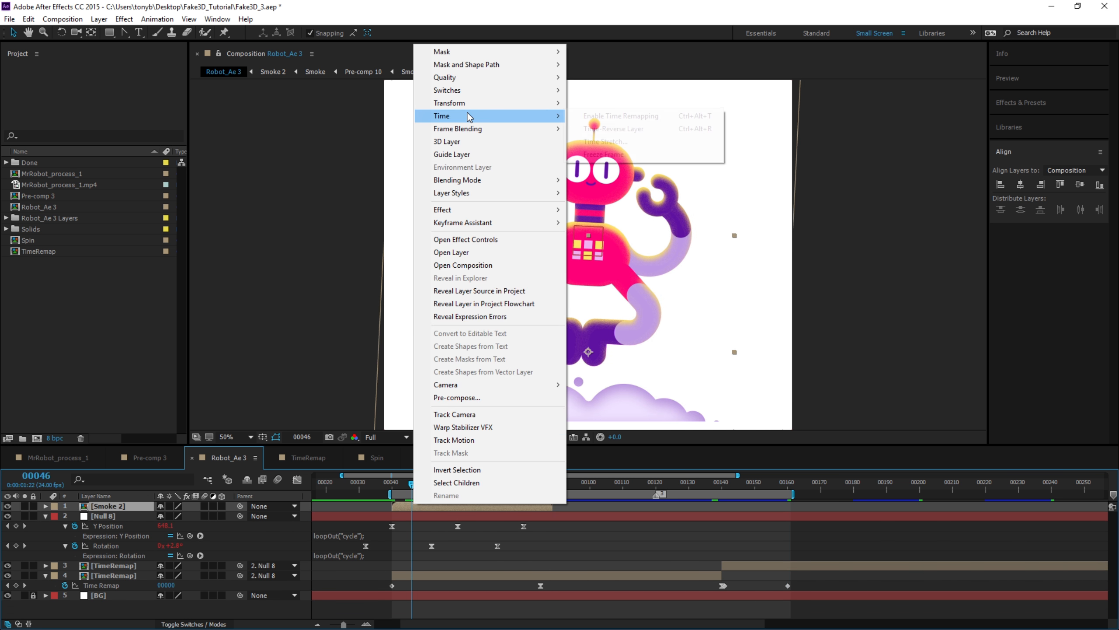
pyautogui.moveTo(485, 116)
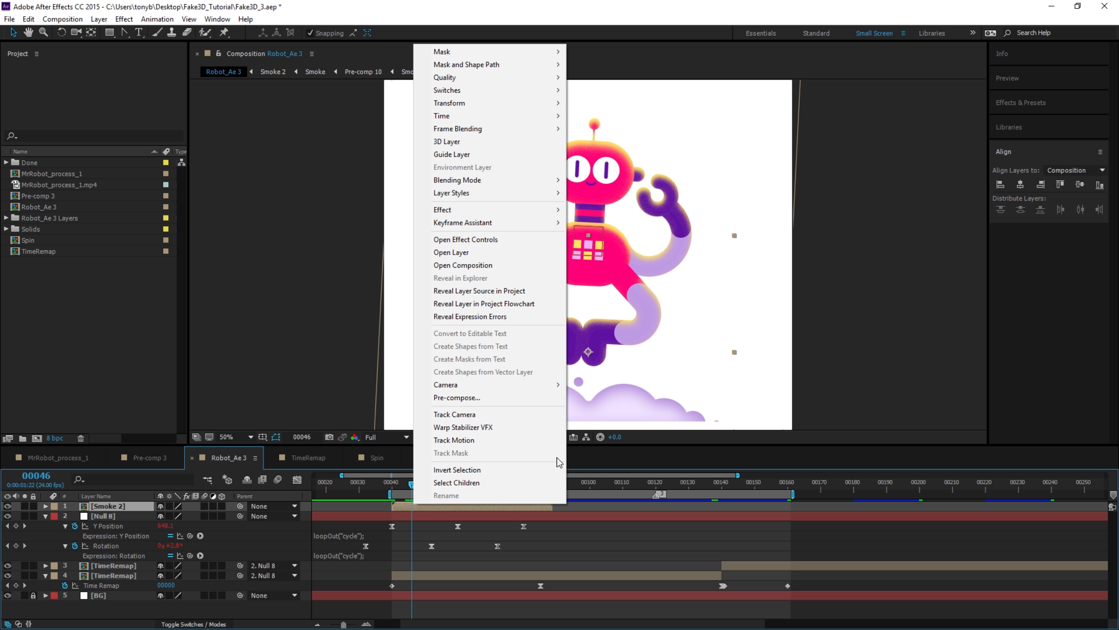
pyautogui.moveTo(397, 481); pyautogui.dragTo(590, 495)
pyautogui.rightClick(511, 505)
pyautogui.moveTo(566, 118)
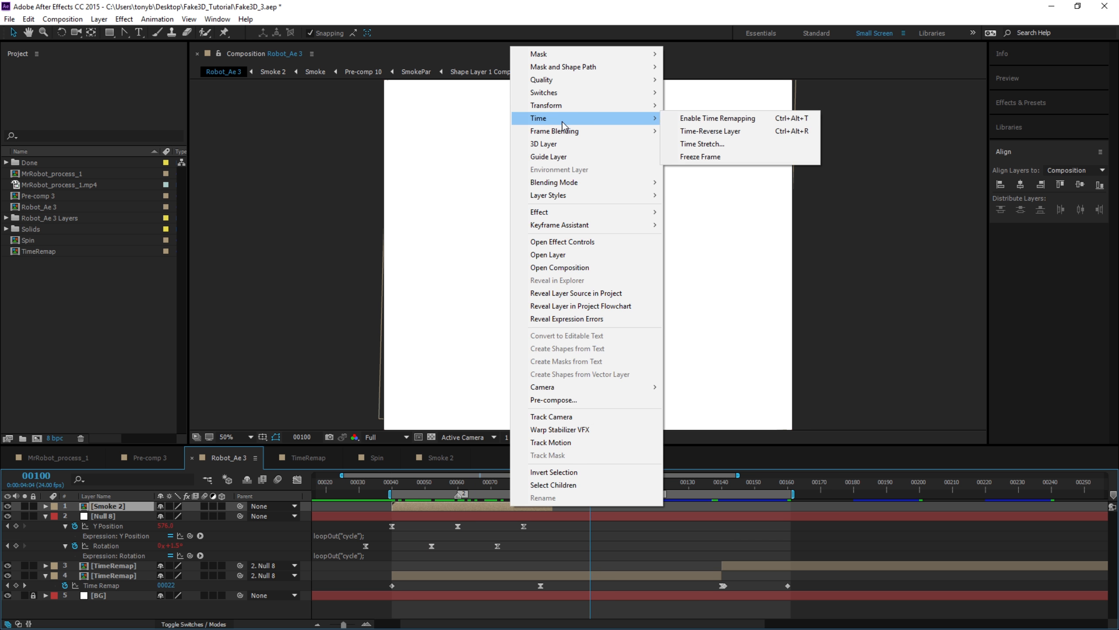
pyautogui.click(717, 150)
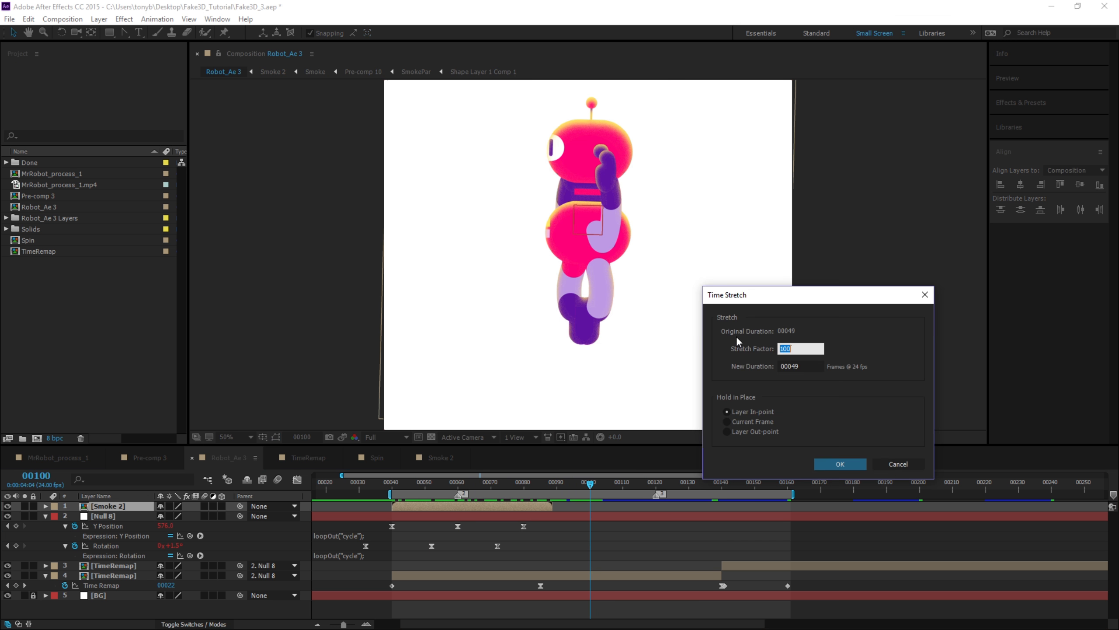
pyautogui.write('120')
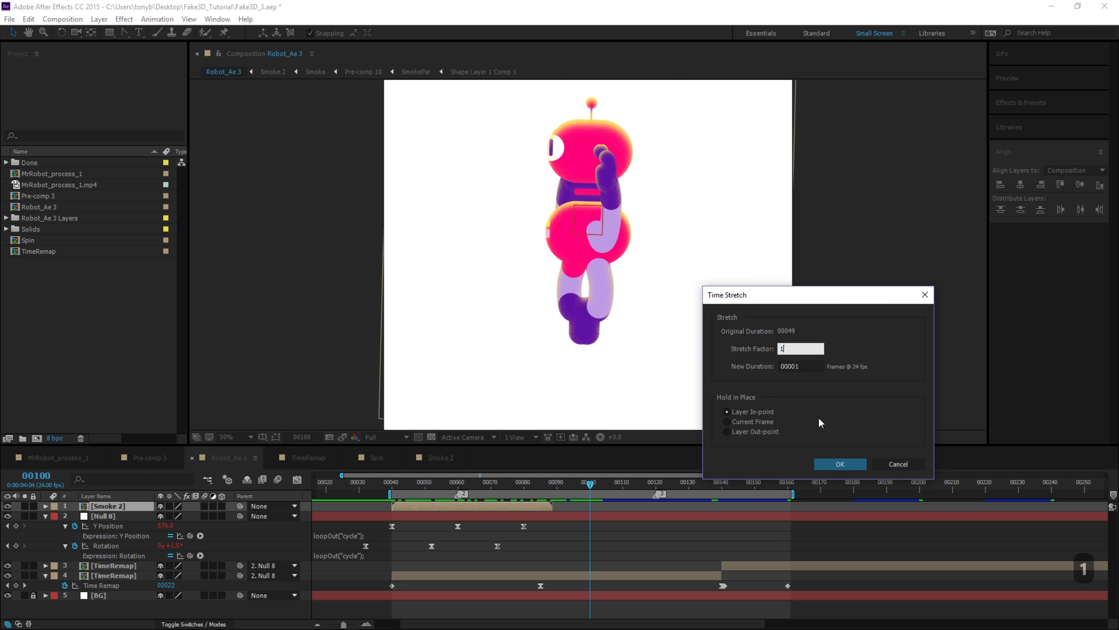
pyautogui.click(840, 464)
# Time-stretch the Smoke 2 layer again with a stretch factor of 124, holding the layer in-point.
pyautogui.rightClick(543, 507)
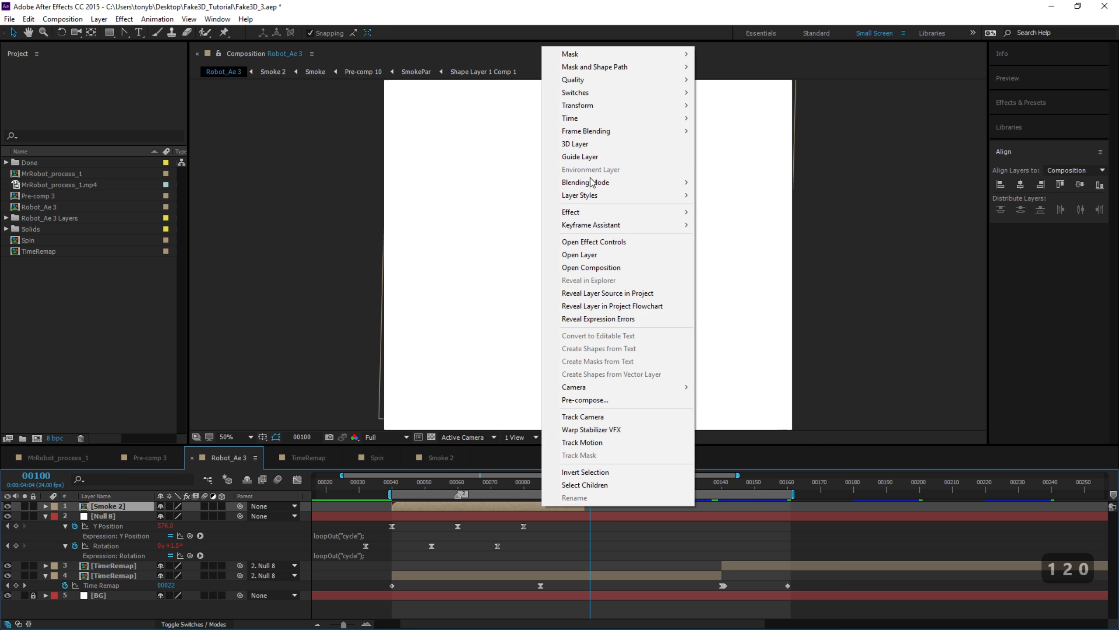
pyautogui.moveTo(604, 117)
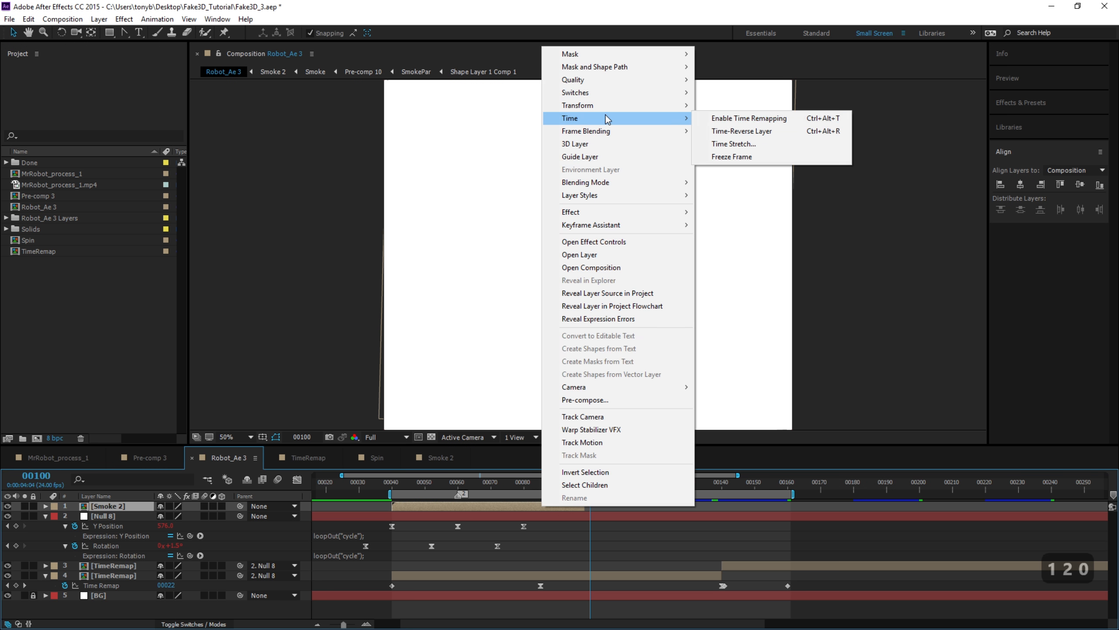
pyautogui.click(748, 150)
pyautogui.write('124')
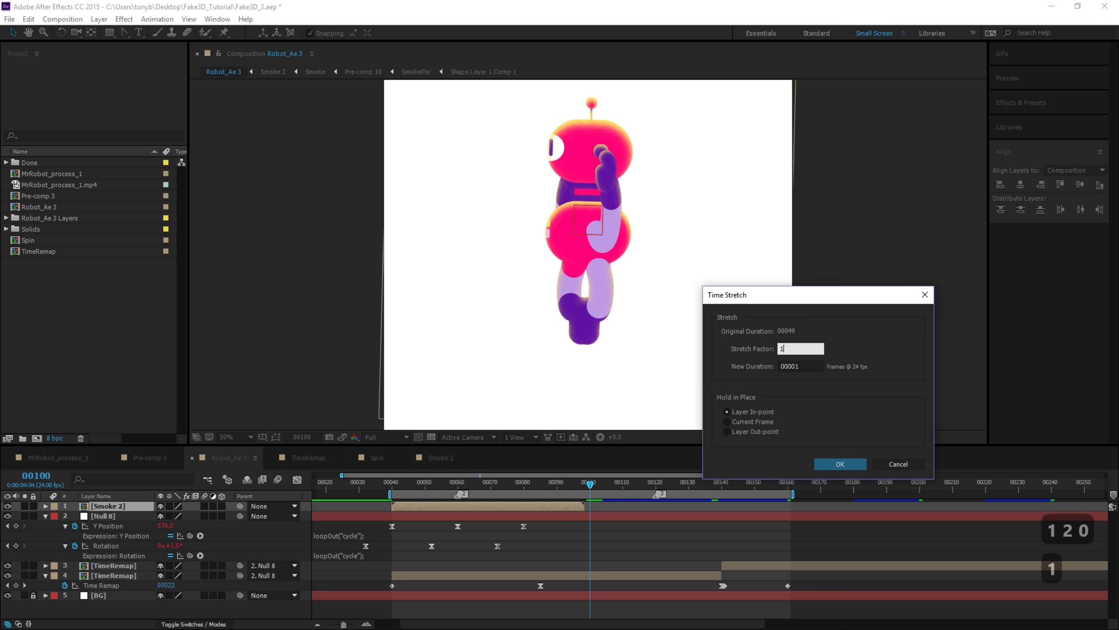
pyautogui.click(844, 464)
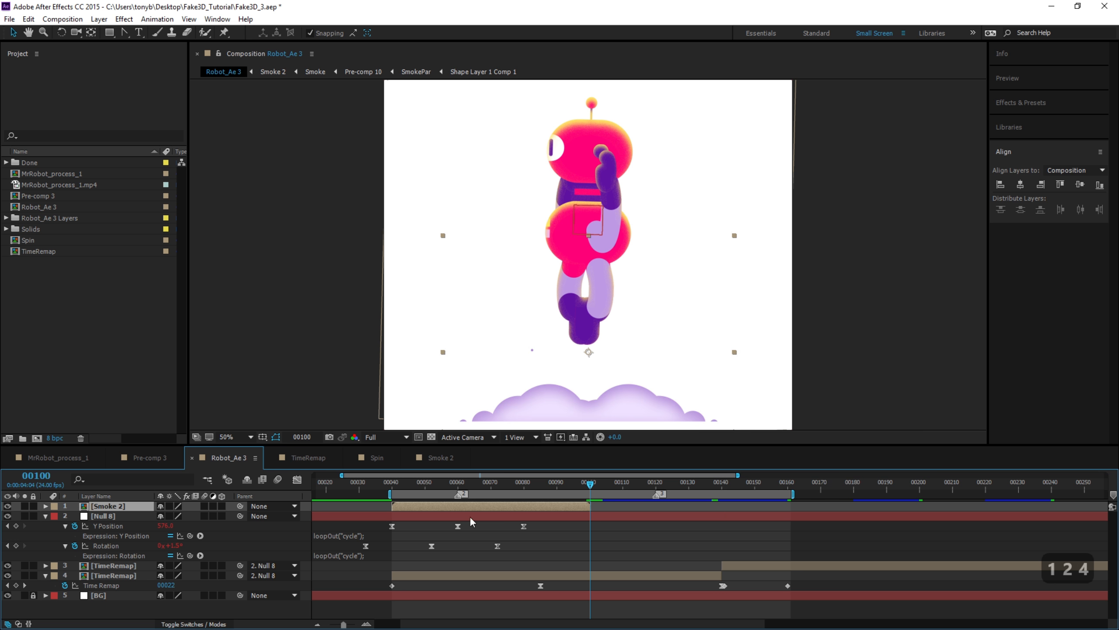
# Duplicate the Smoke 2 layer, place the copy to start at frame 100, and end the work area at frame 160.
pyautogui.hotkey('ctrl', 'd')
pyautogui.moveTo(414, 506); pyautogui.dragTo(792, 487)
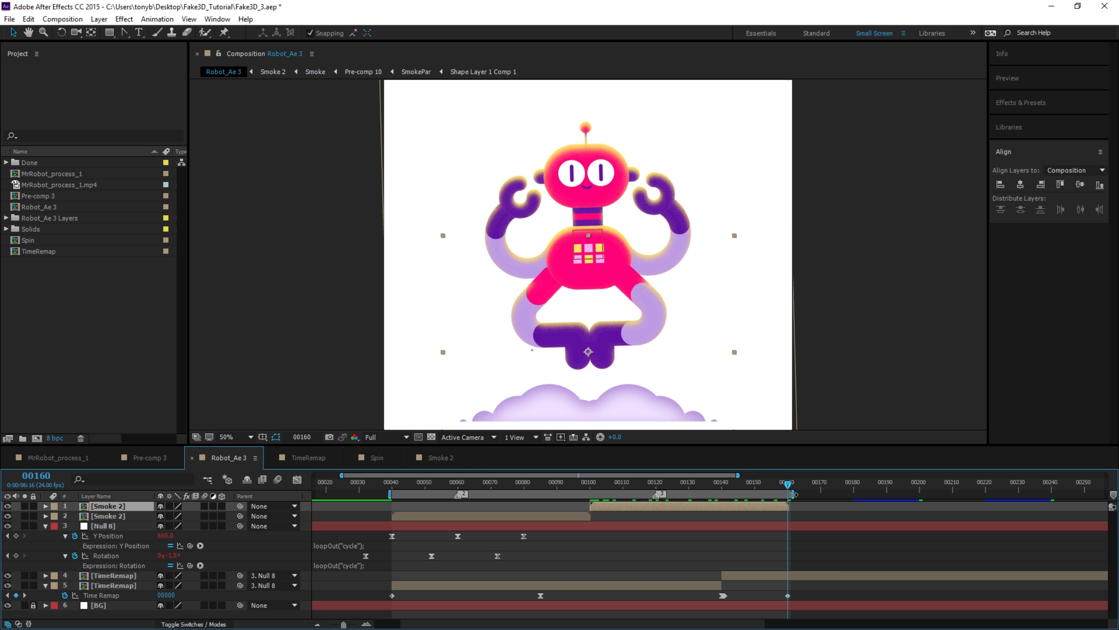
pyautogui.moveTo(794, 496); pyautogui.dragTo(792, 499)
# Preview the robot and smoke loop from frame 40, viewing the whole composition at 25% magnification.
pyautogui.moveTo(400, 487); pyautogui.dragTo(393, 491)
pyautogui.press('space')
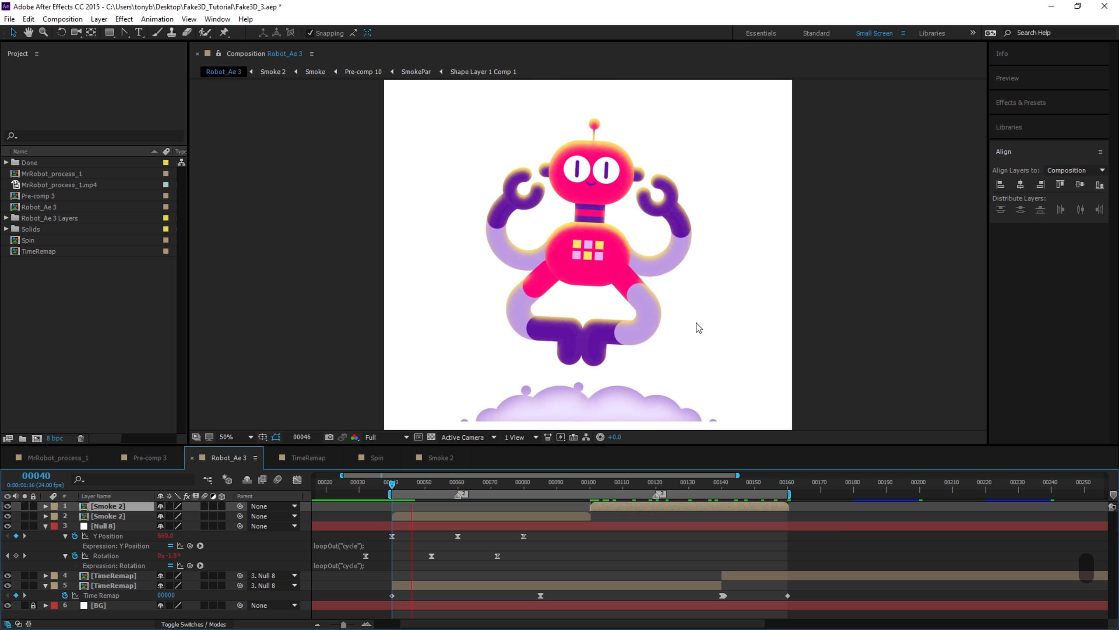
pyautogui.press(',')
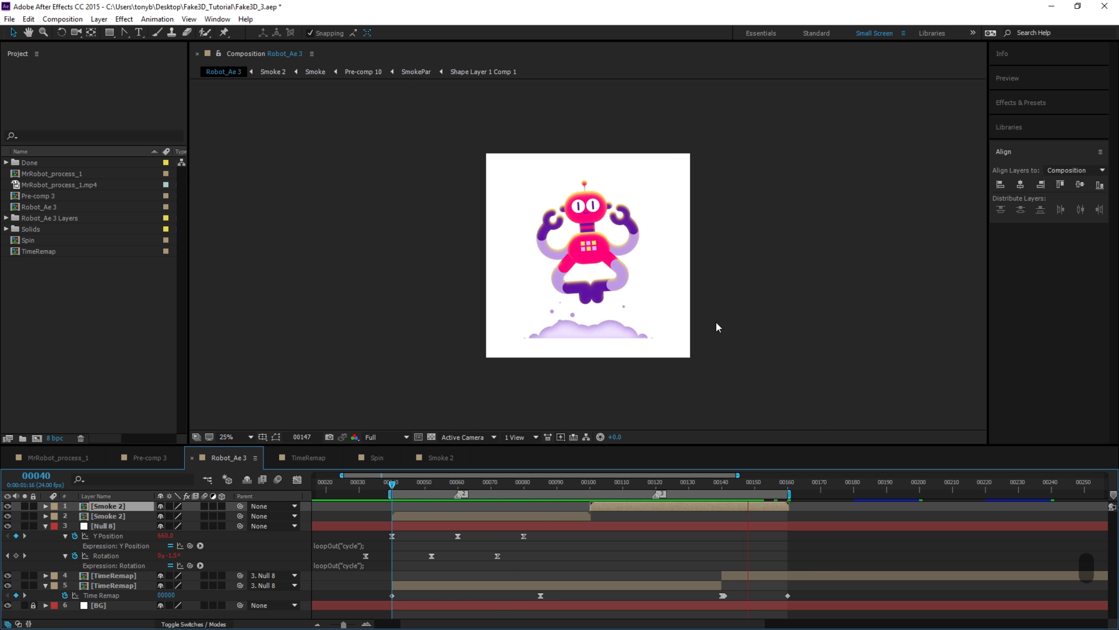
# Move both Smoke 2 layers down the layer stack, below the TimeRemap layers and above BG.
pyautogui.keyDown('shift'); pyautogui.click(112, 514); pyautogui.keyUp('shift')
pyautogui.hotkey('ctrl', '[')
pyautogui.hotkey('ctrl', '[')
pyautogui.hotkey('ctrl', '[')
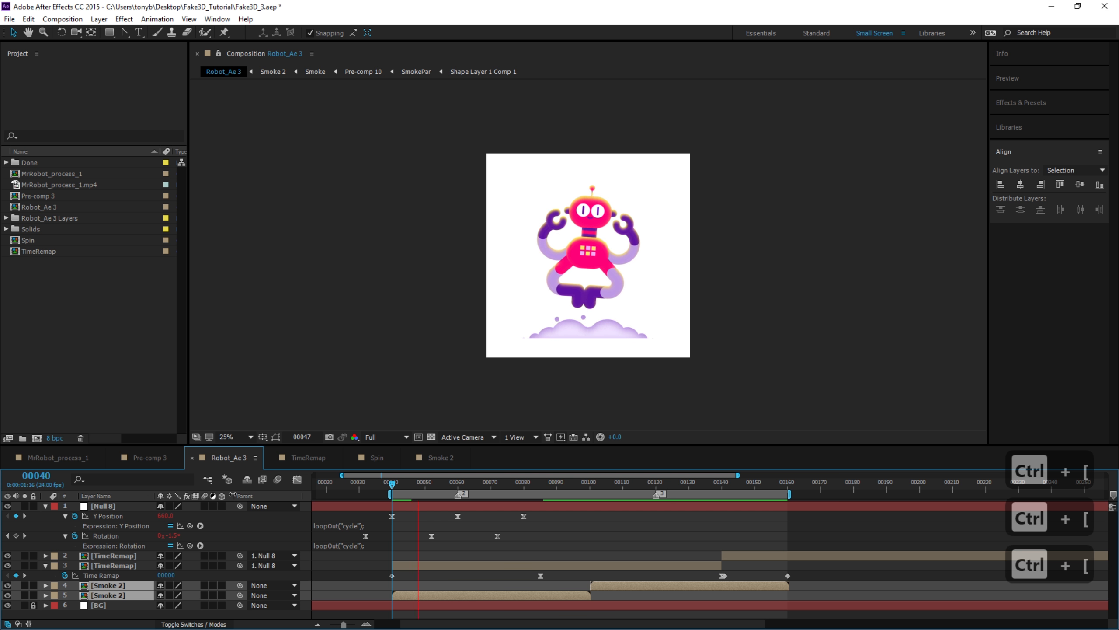
pyautogui.click(249, 436)
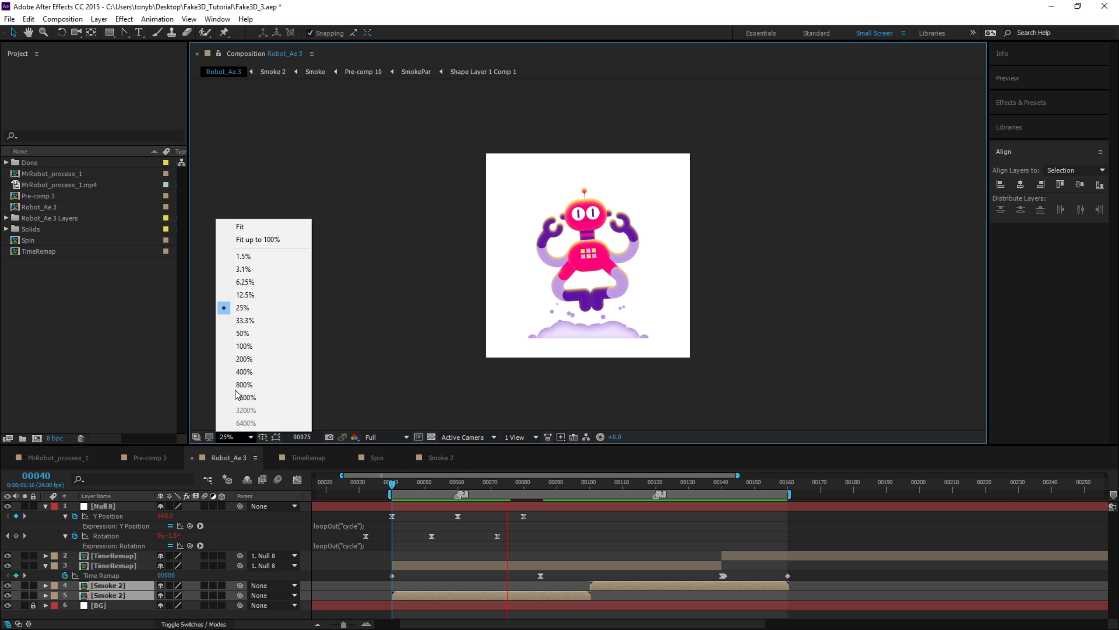
pyautogui.click(252, 246)
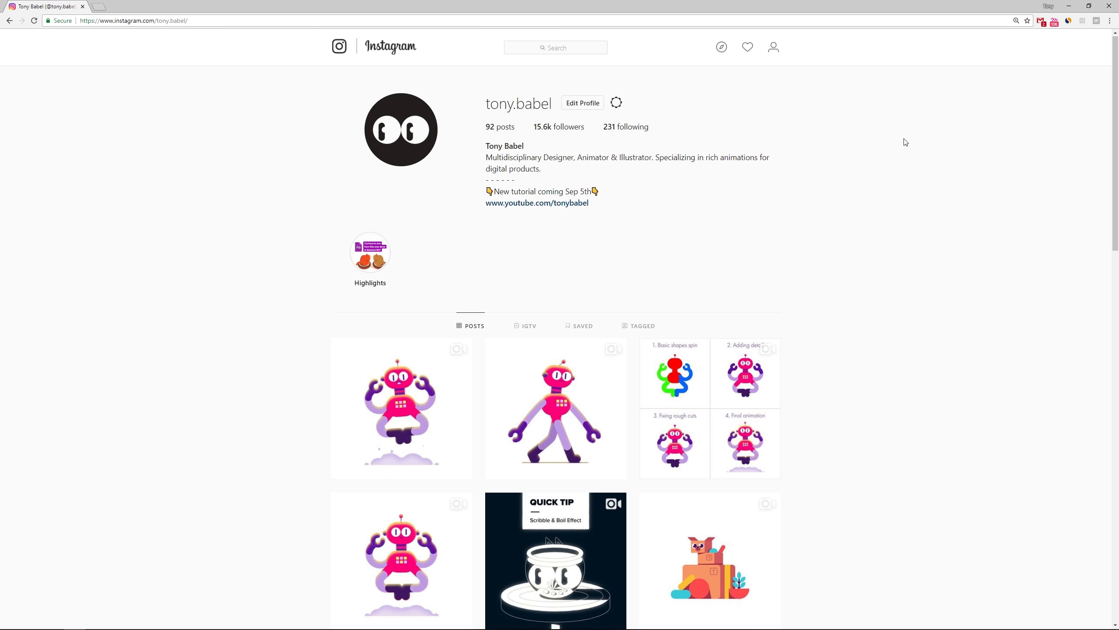
# In the browser, look through the animator's Instagram posts and open the Quick Tip on overlapping action with strokes.
pyautogui.scroll(-3, 905, 142)
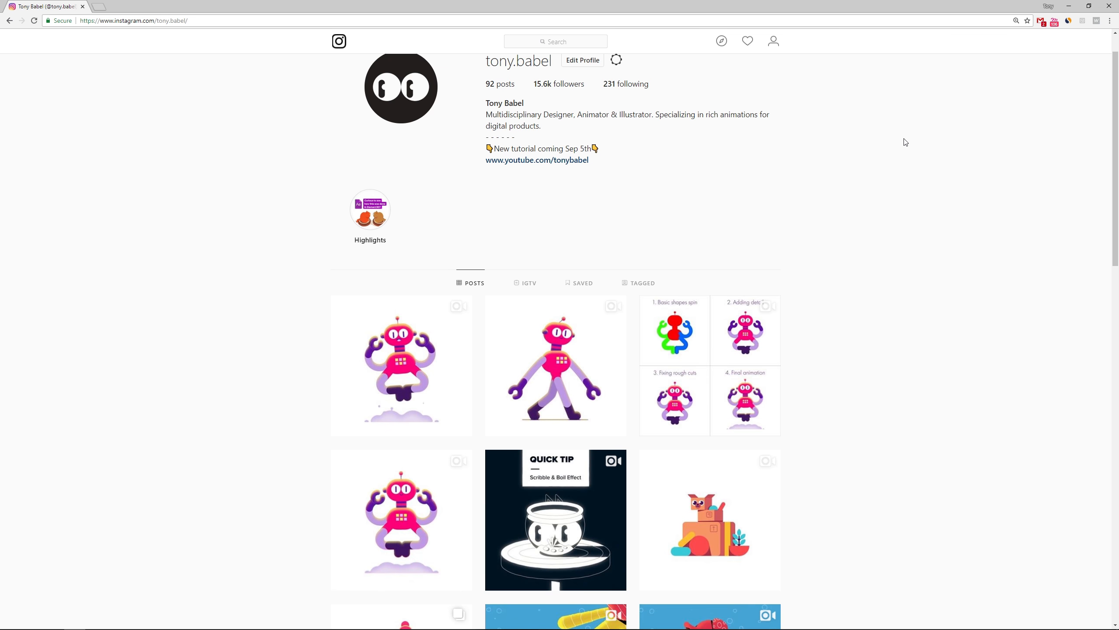
pyautogui.scroll(-5, 905, 142)
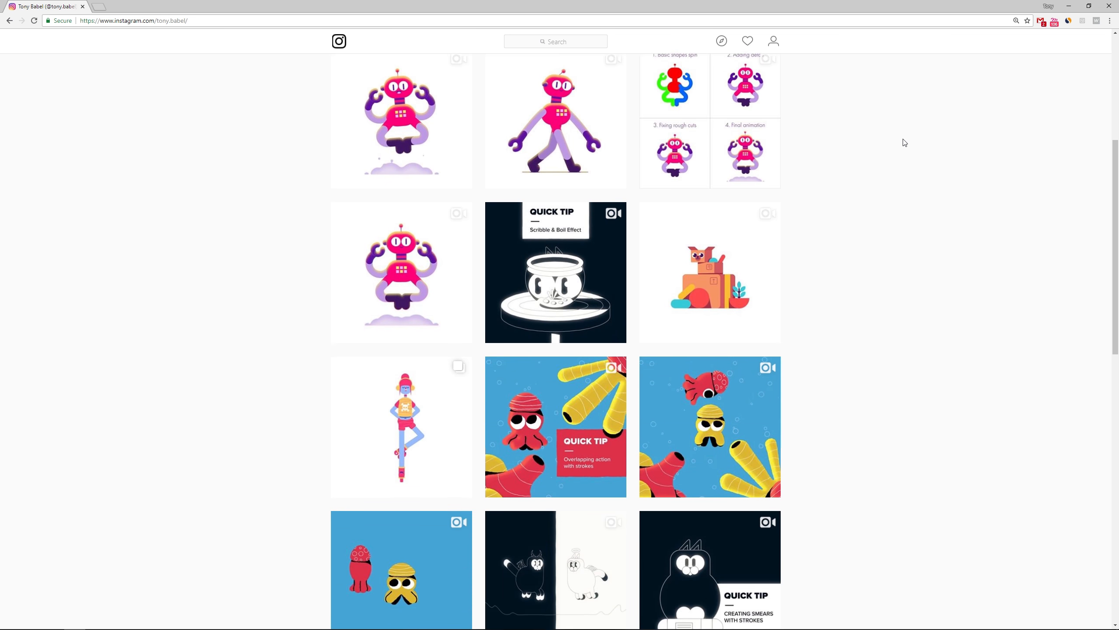
pyautogui.scroll(-8, 903, 145)
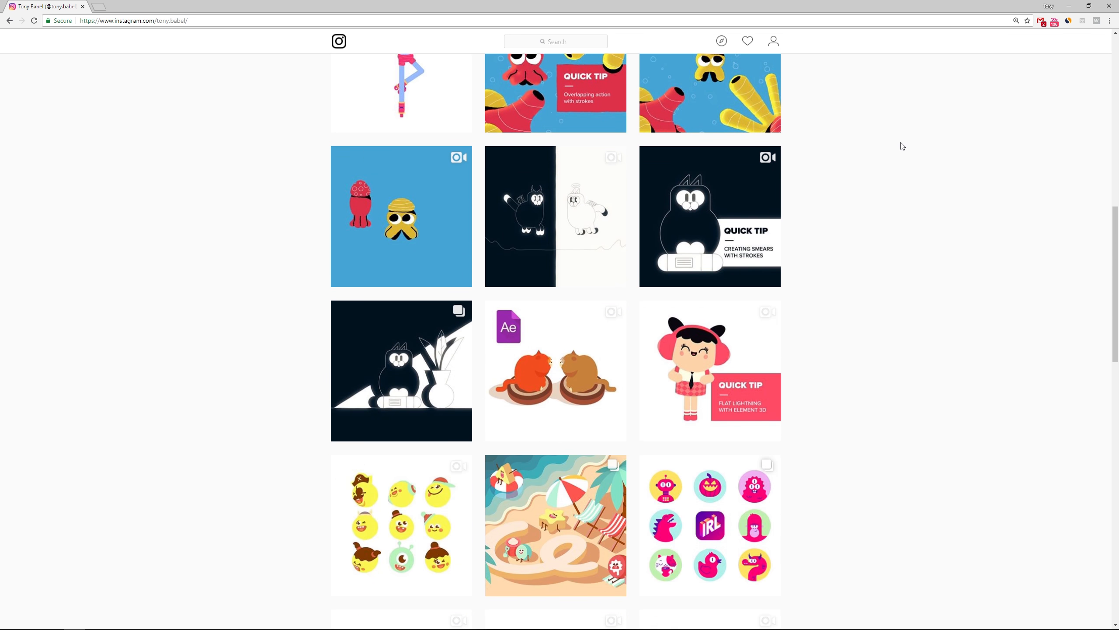
pyautogui.scroll(13, 902, 146)
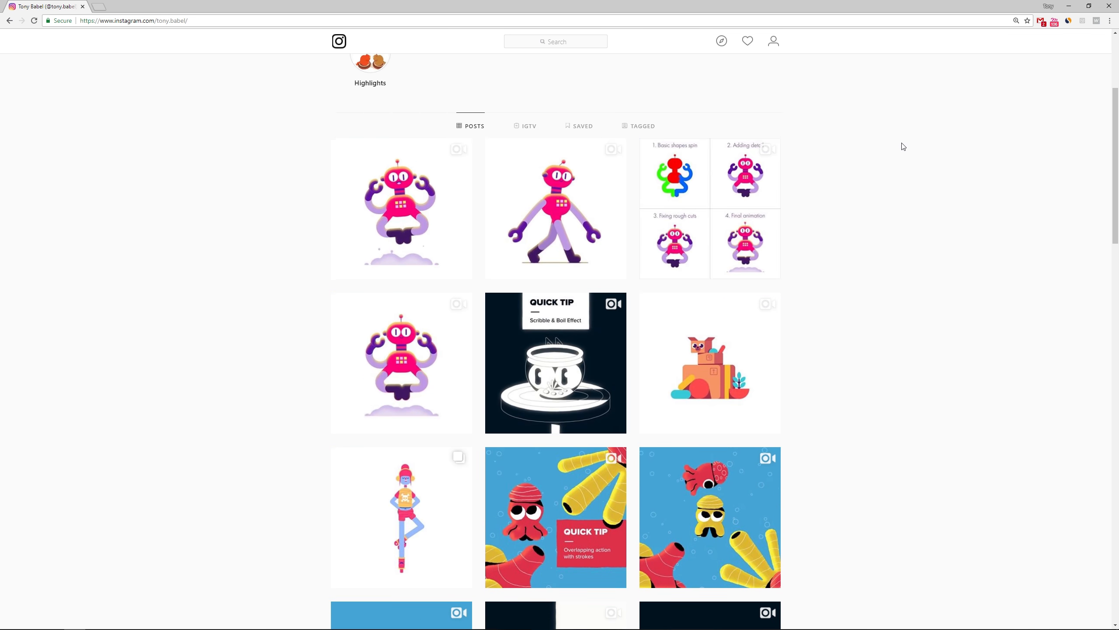
pyautogui.scroll(-3, 902, 149)
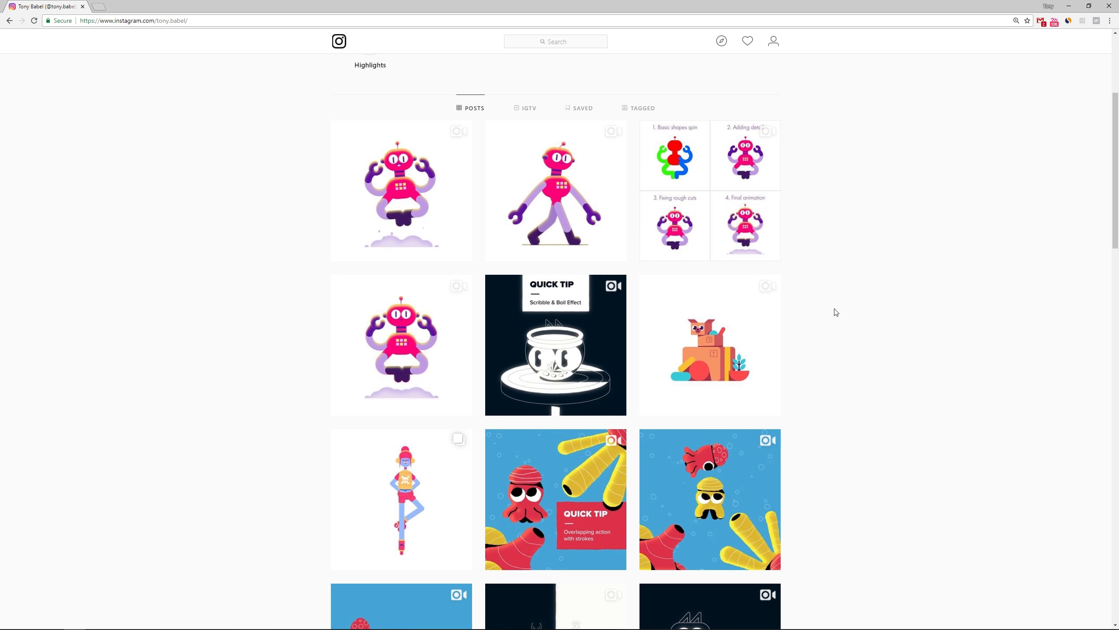
pyautogui.click(533, 462)
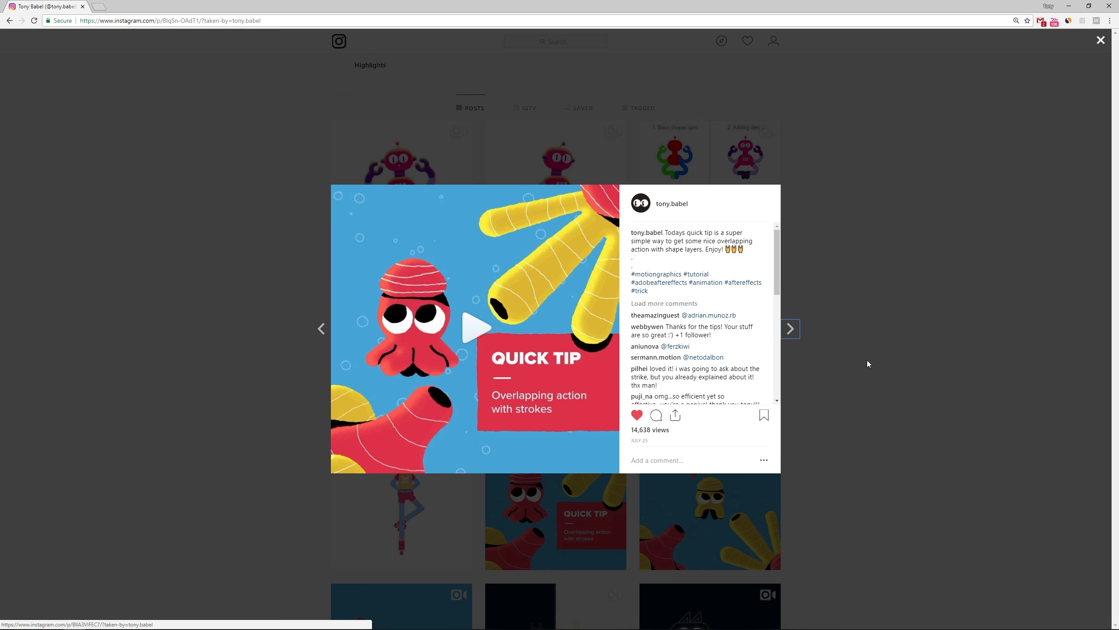